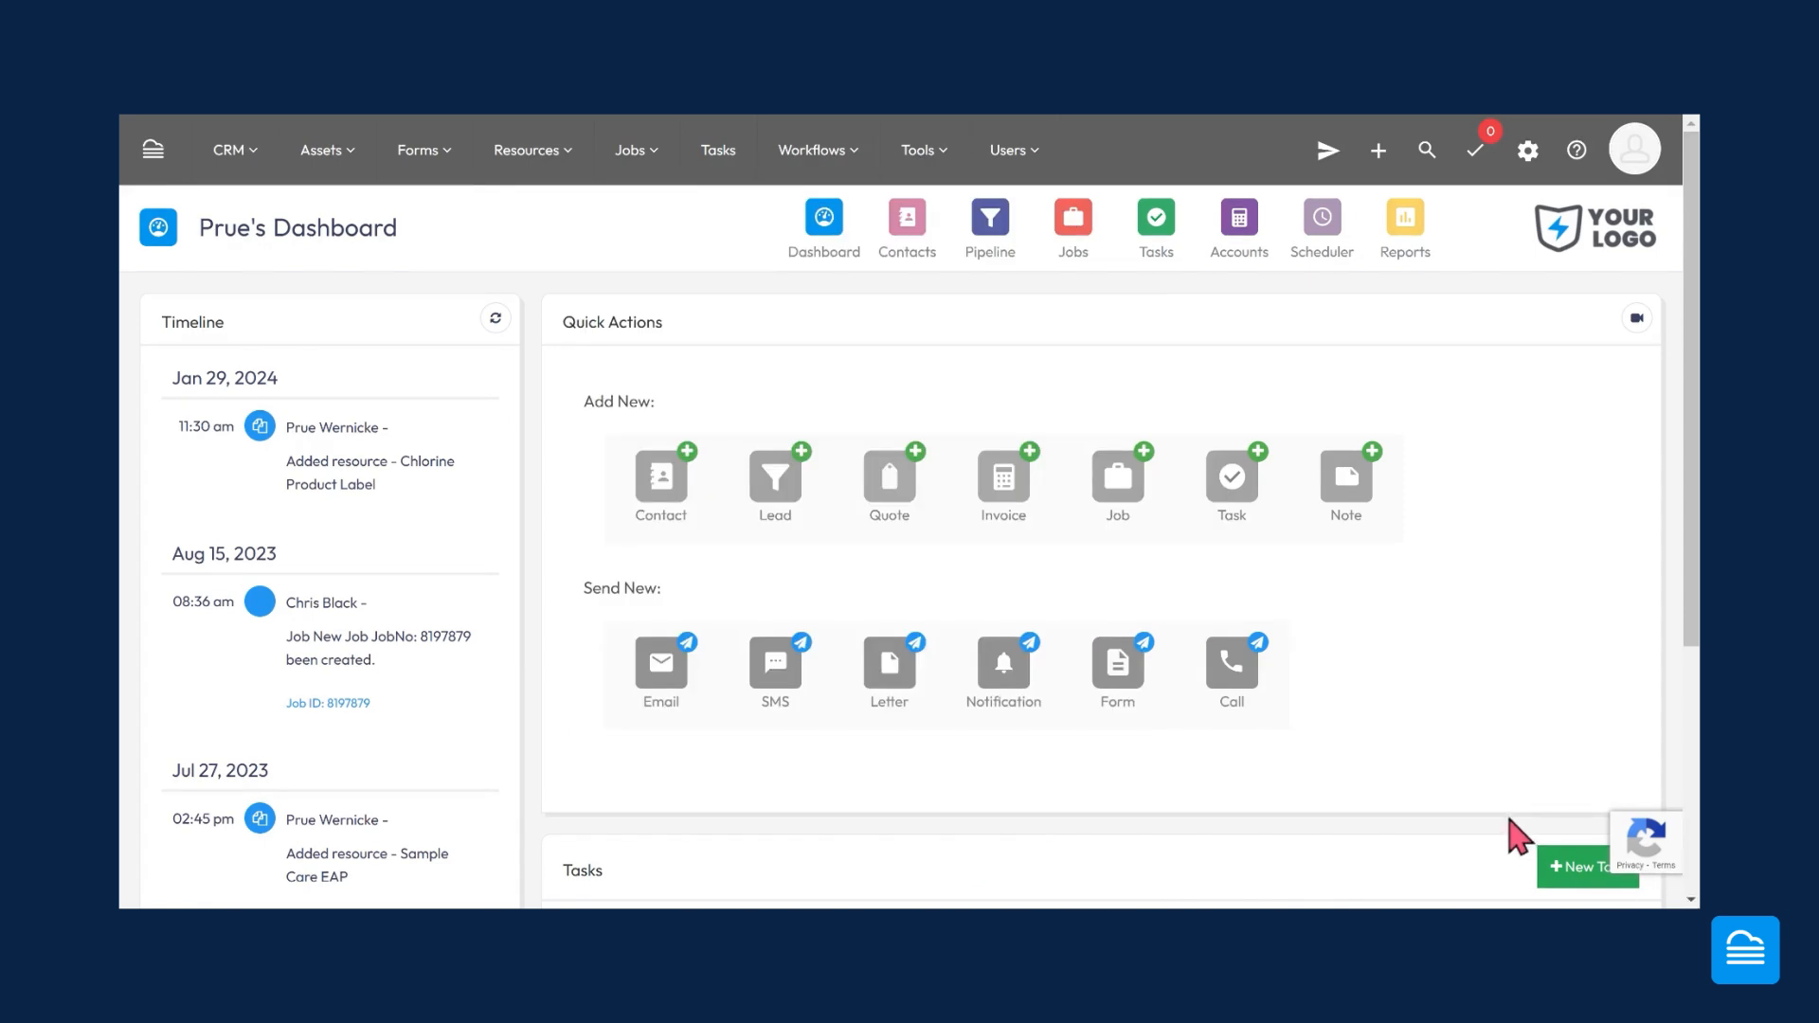
# - Open the PDF options of the Webinar Form - Form Actions template from the form template list
pyautogui.click(412, 153)
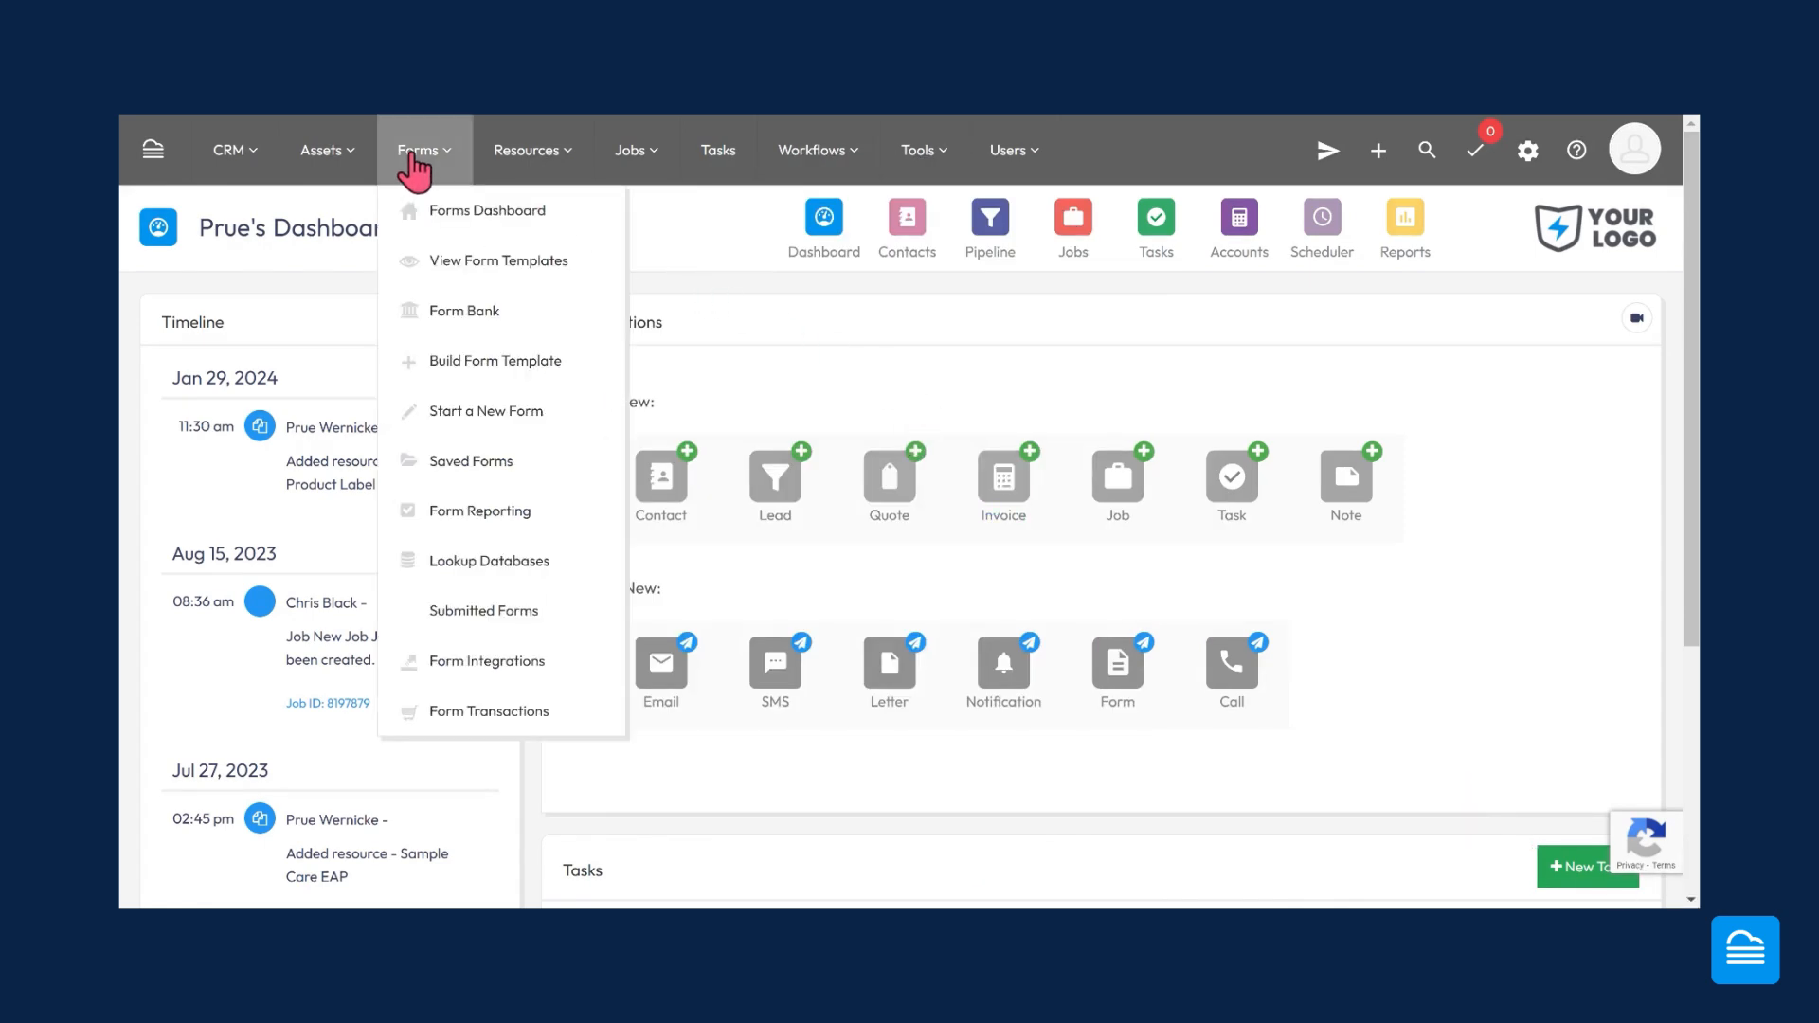
pyautogui.click(451, 269)
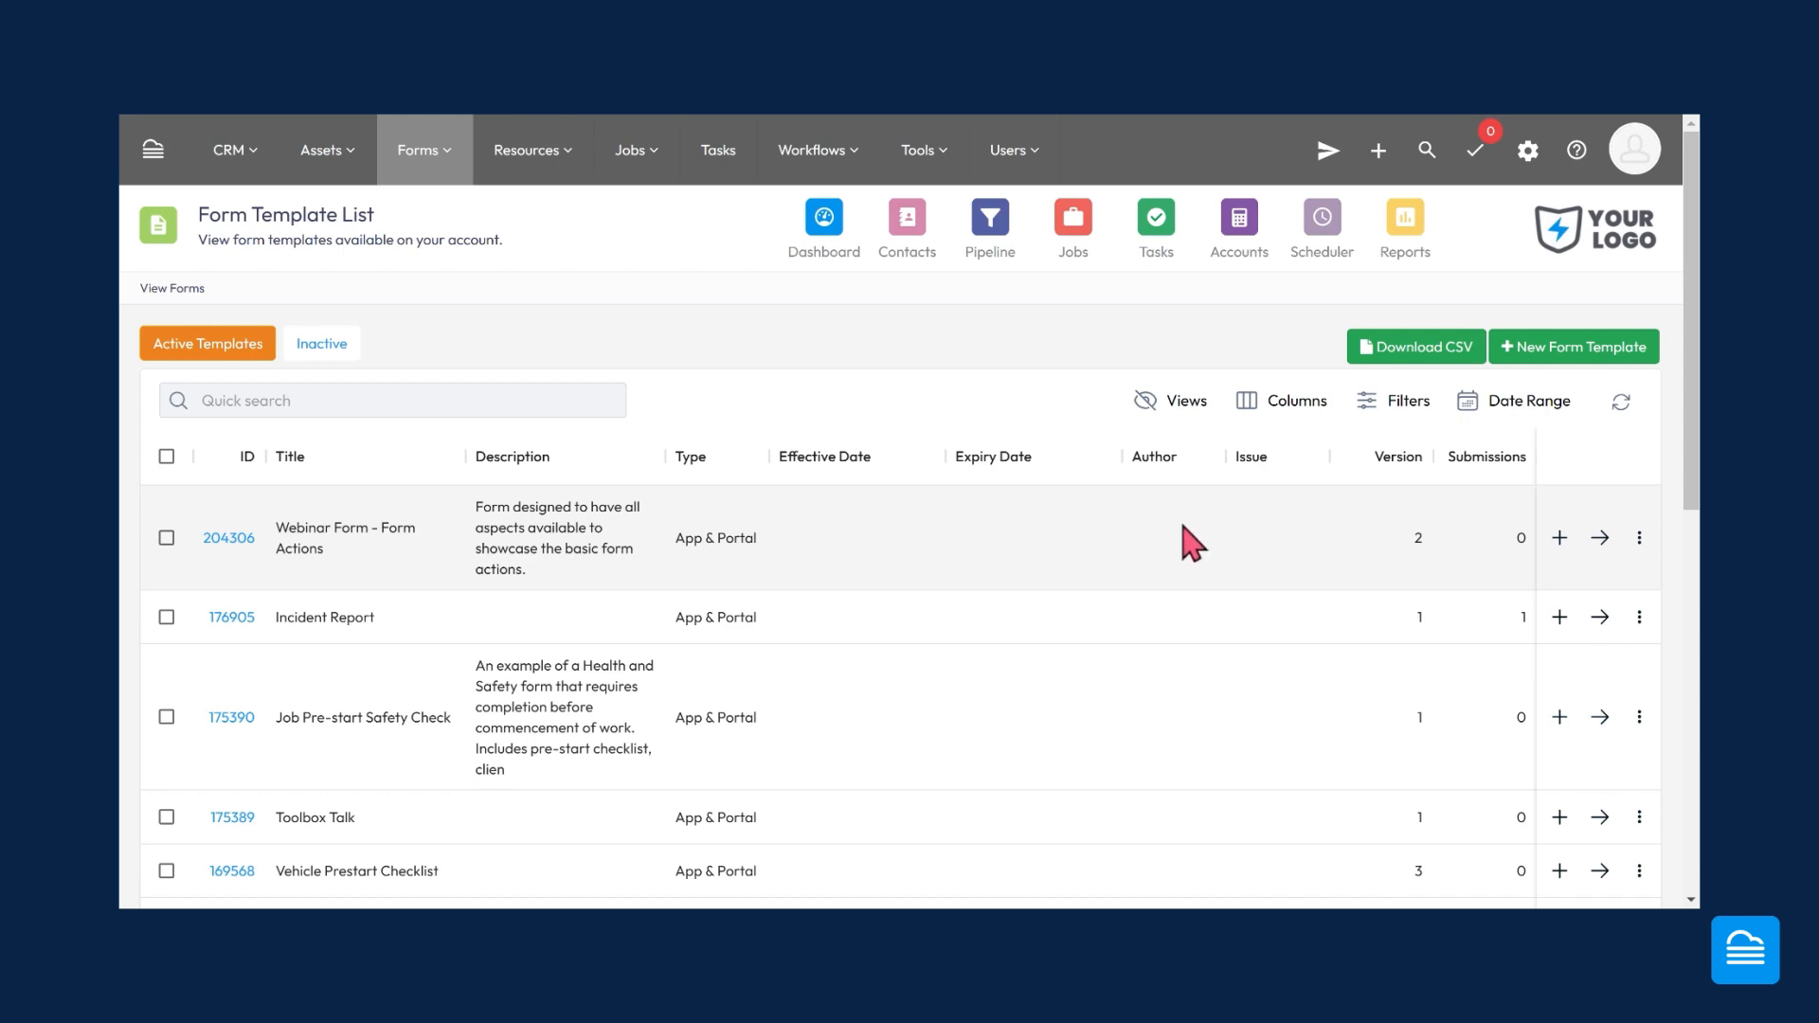
pyautogui.click(1639, 538)
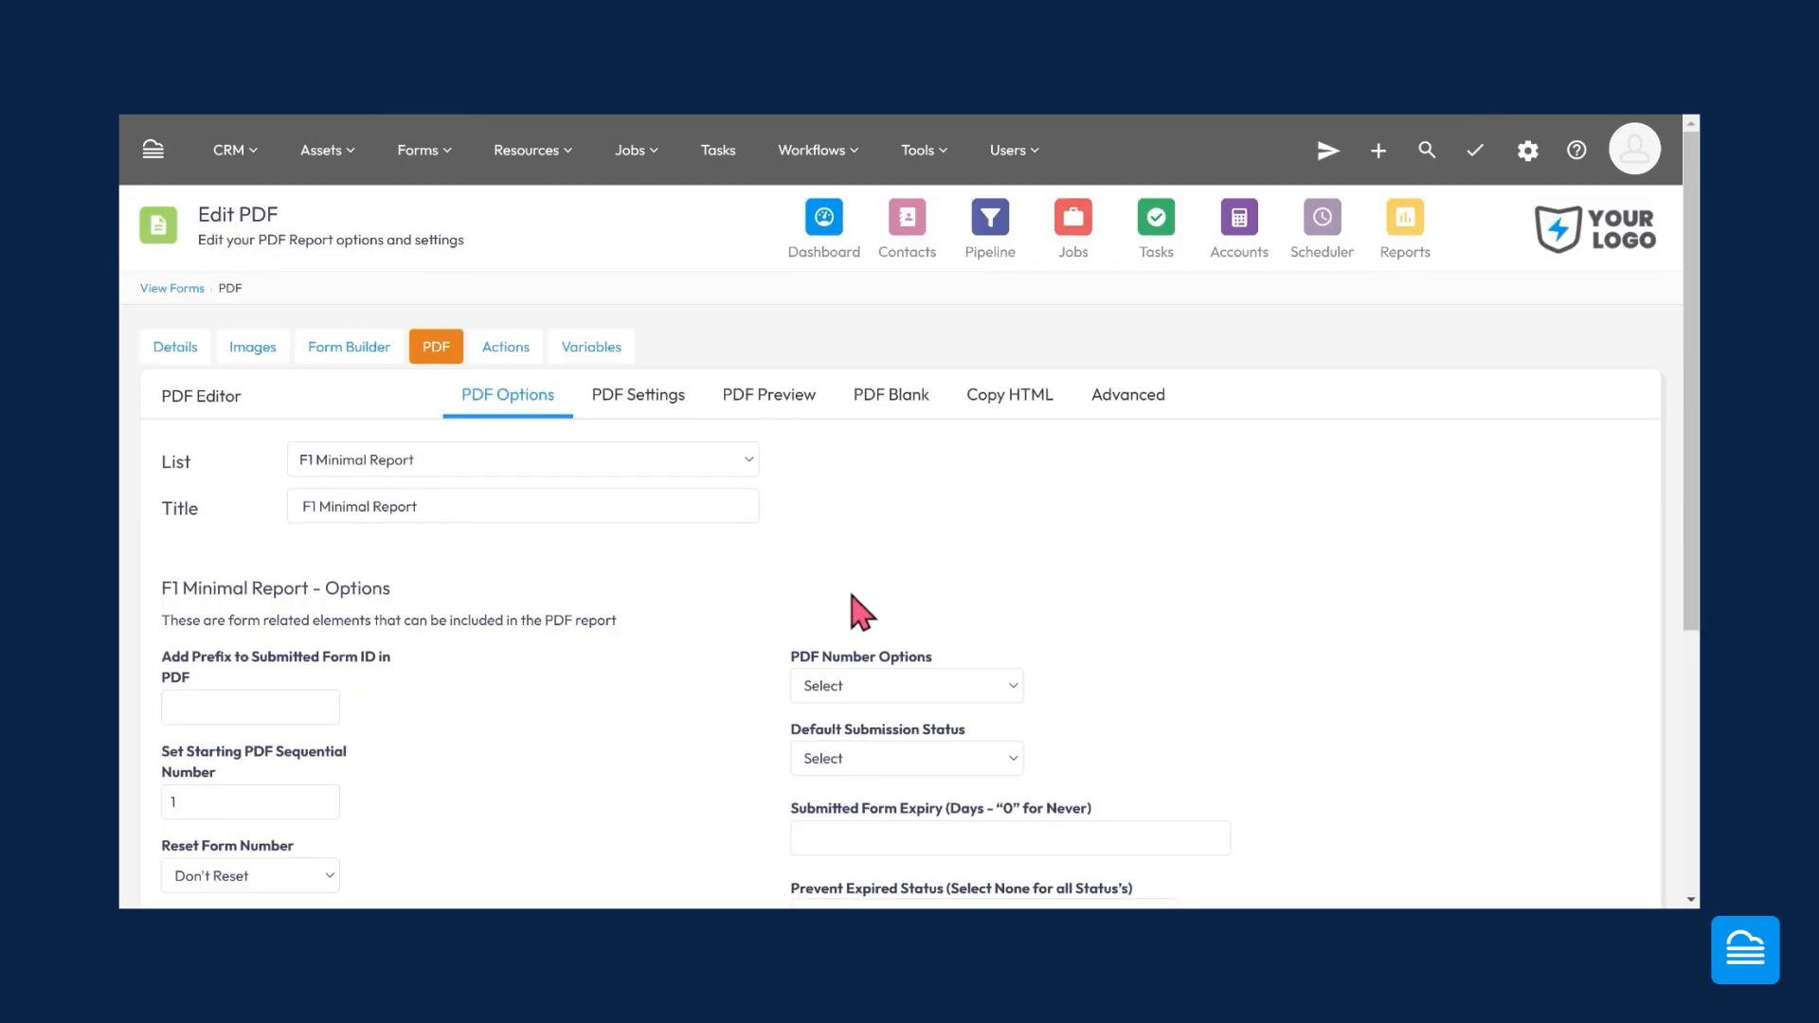
# - Set the default submission status in the F1 Minimal Report options to Pending
pyautogui.scroll(-1, 856, 602)
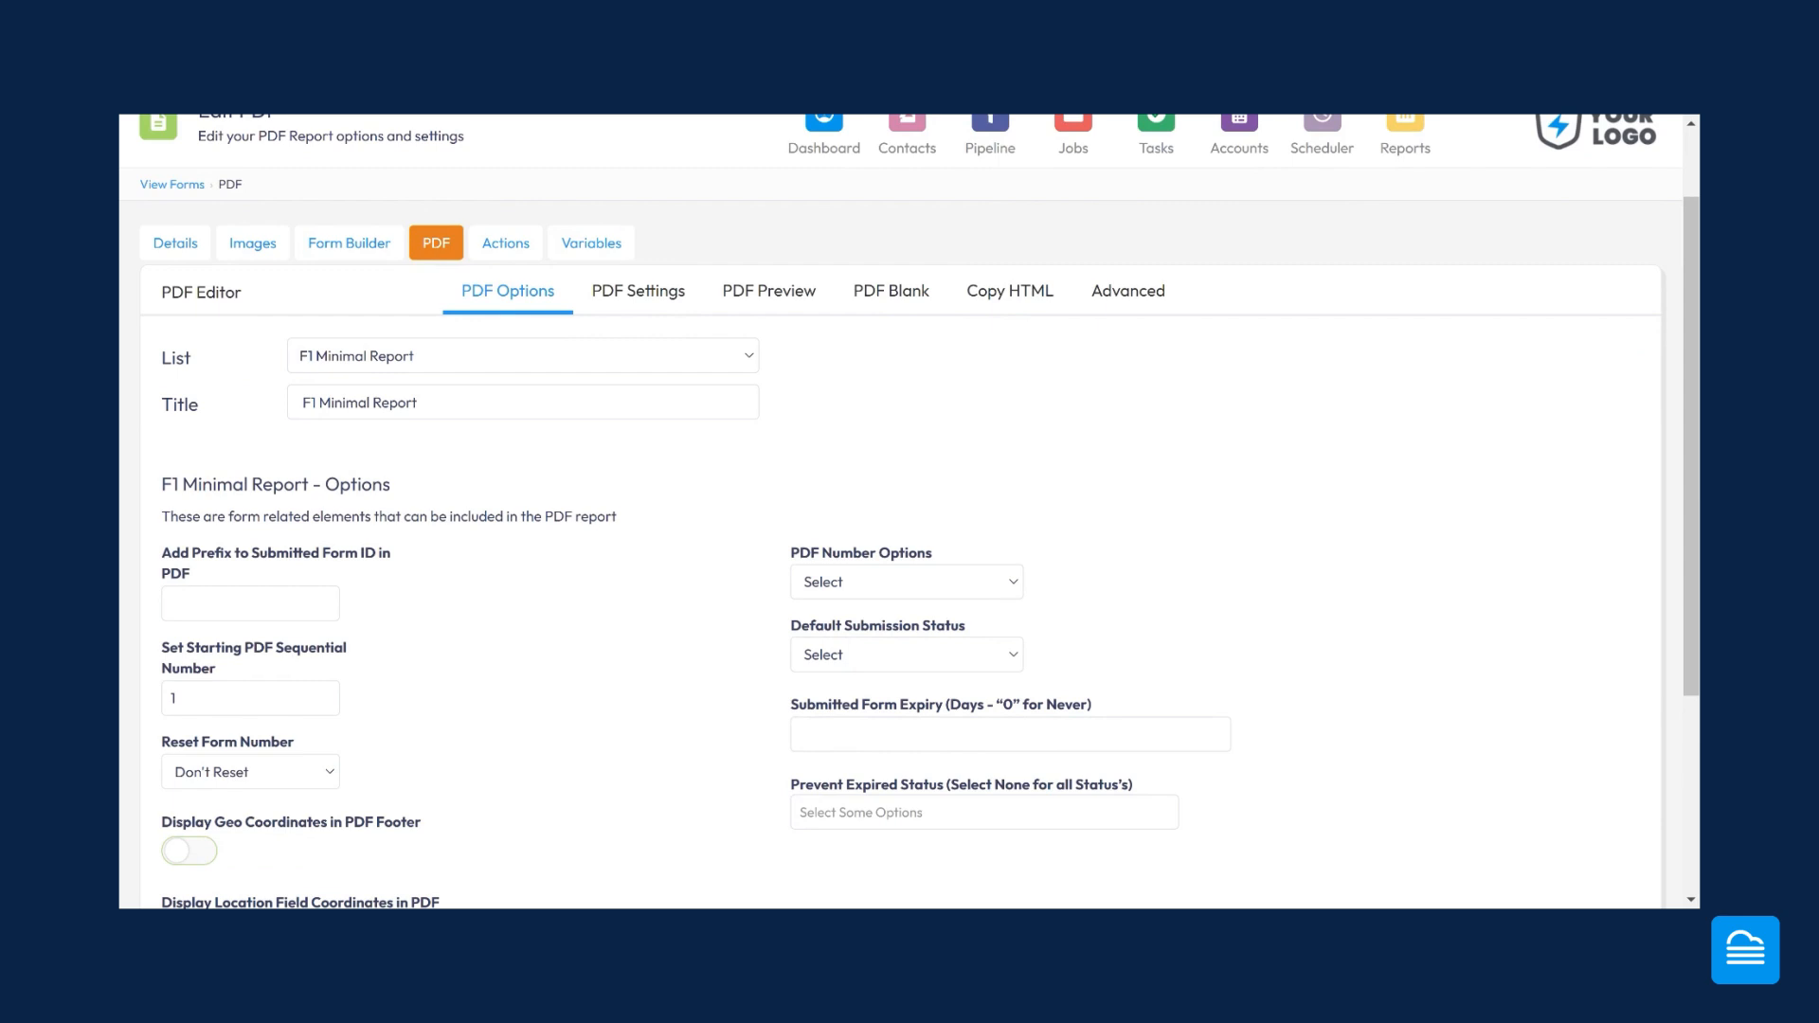
pyautogui.moveTo(900, 632)
pyautogui.click(894, 655)
pyautogui.click(913, 488)
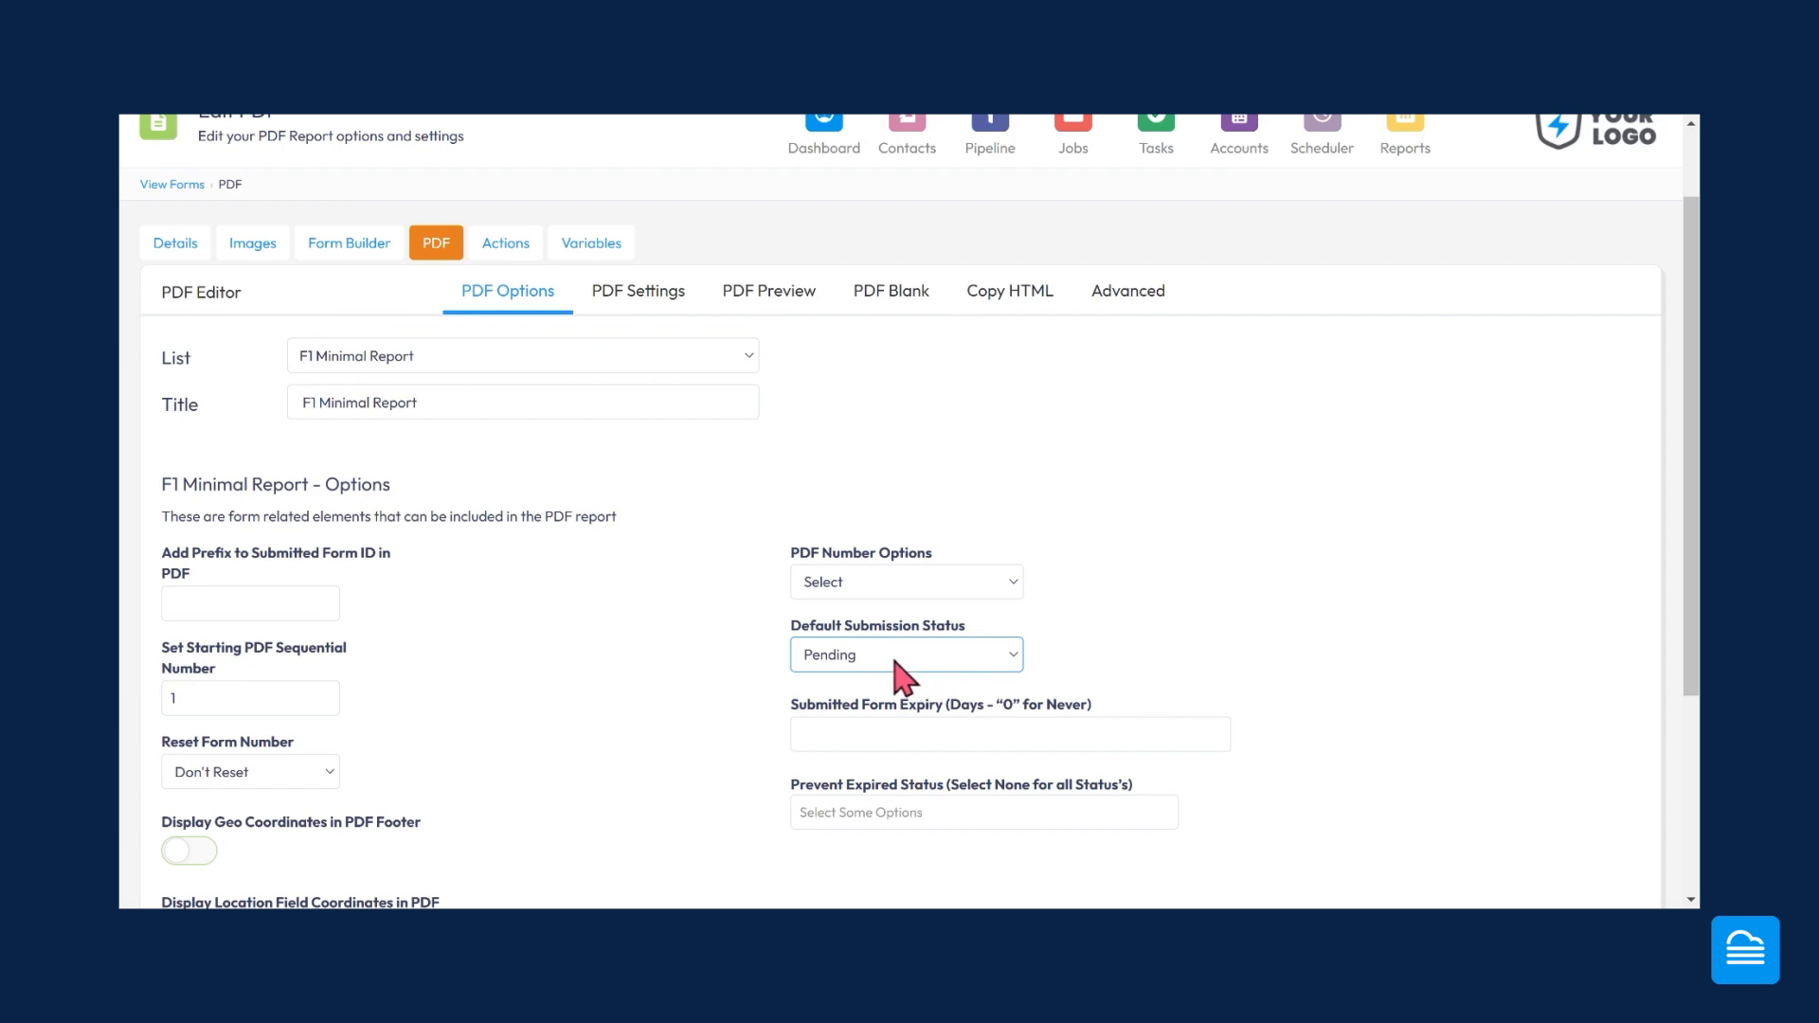
# - Open the template in the form builder and view the Client Name field's settings for copying CRM data to form fields
pyautogui.click(339, 248)
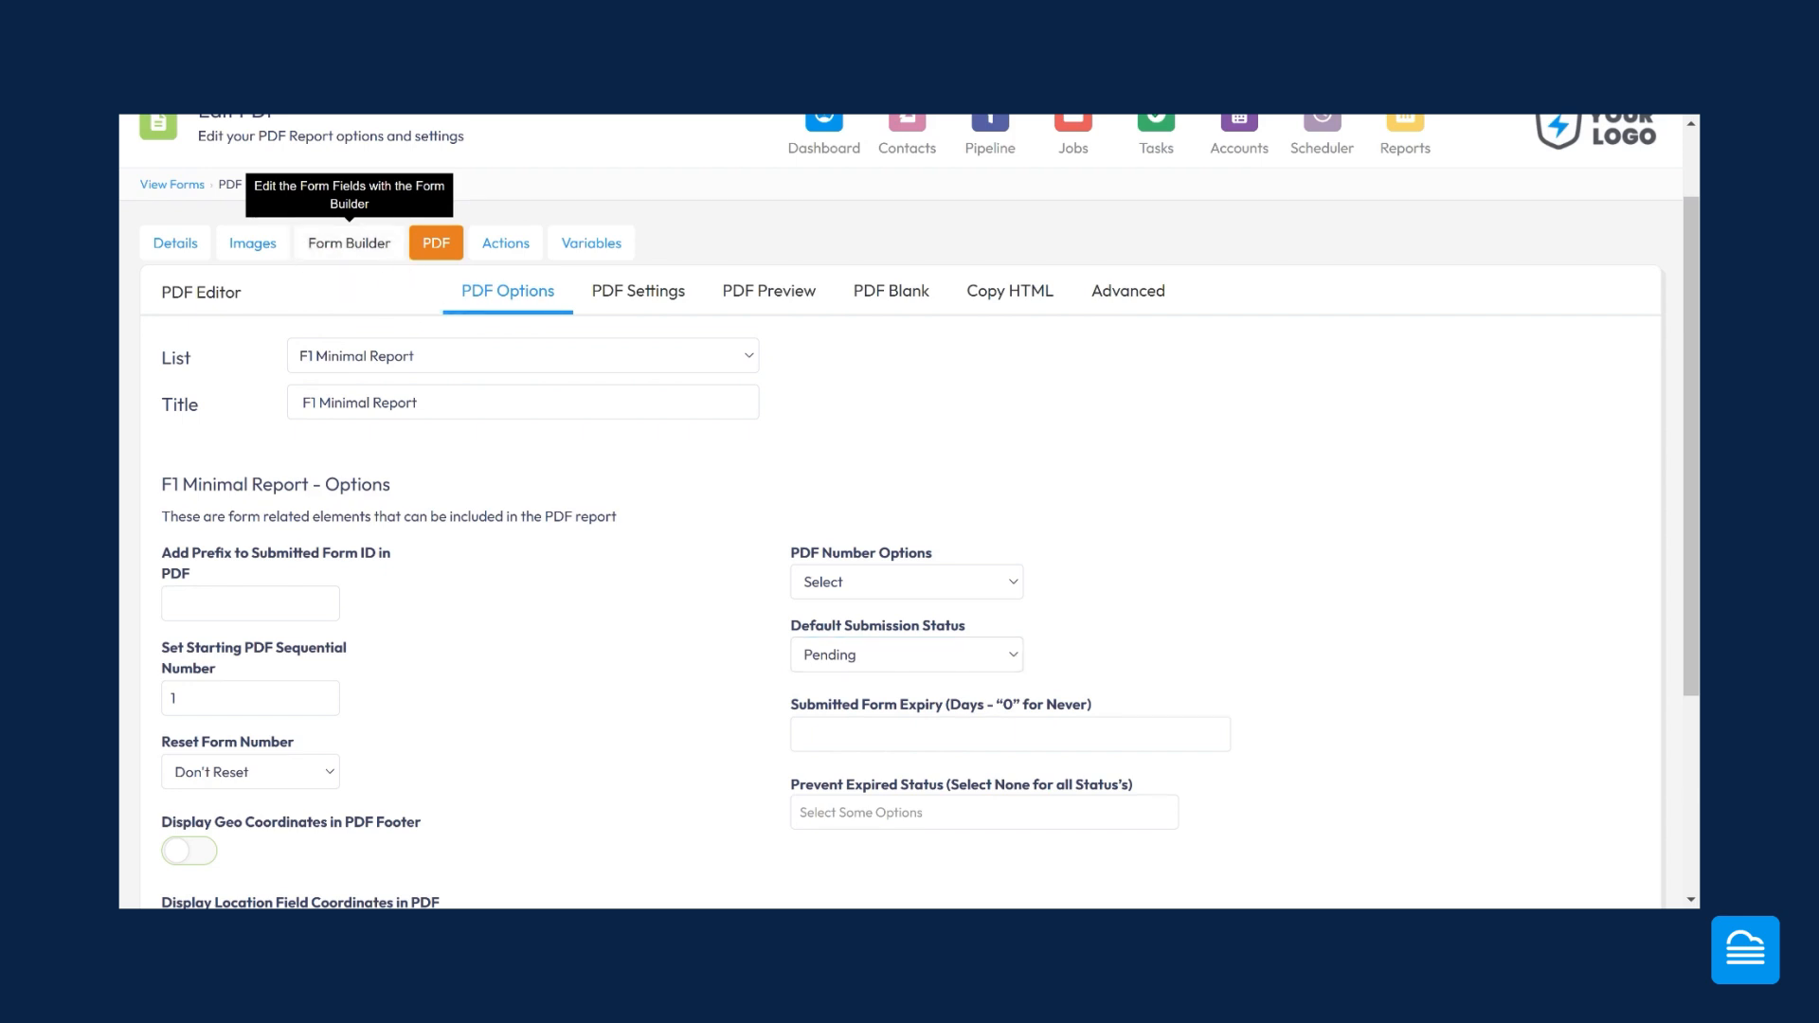
pyautogui.click(349, 244)
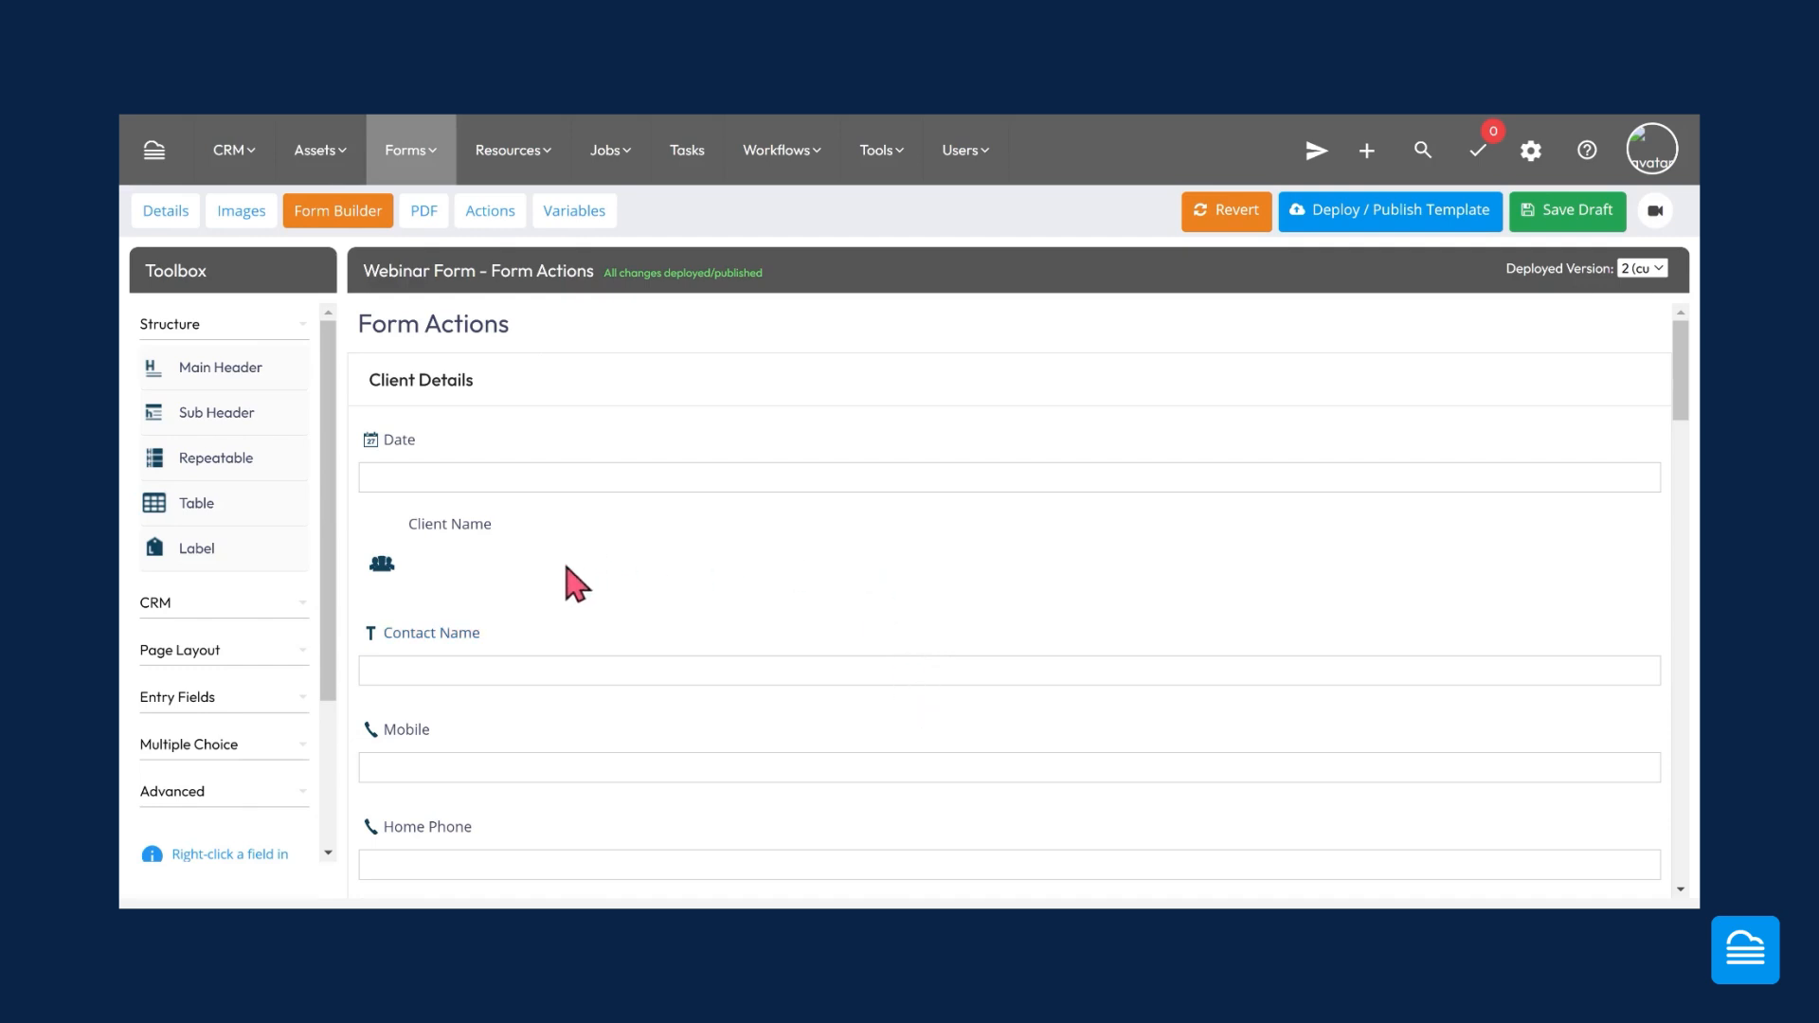
pyautogui.scroll(-1, 792, 556)
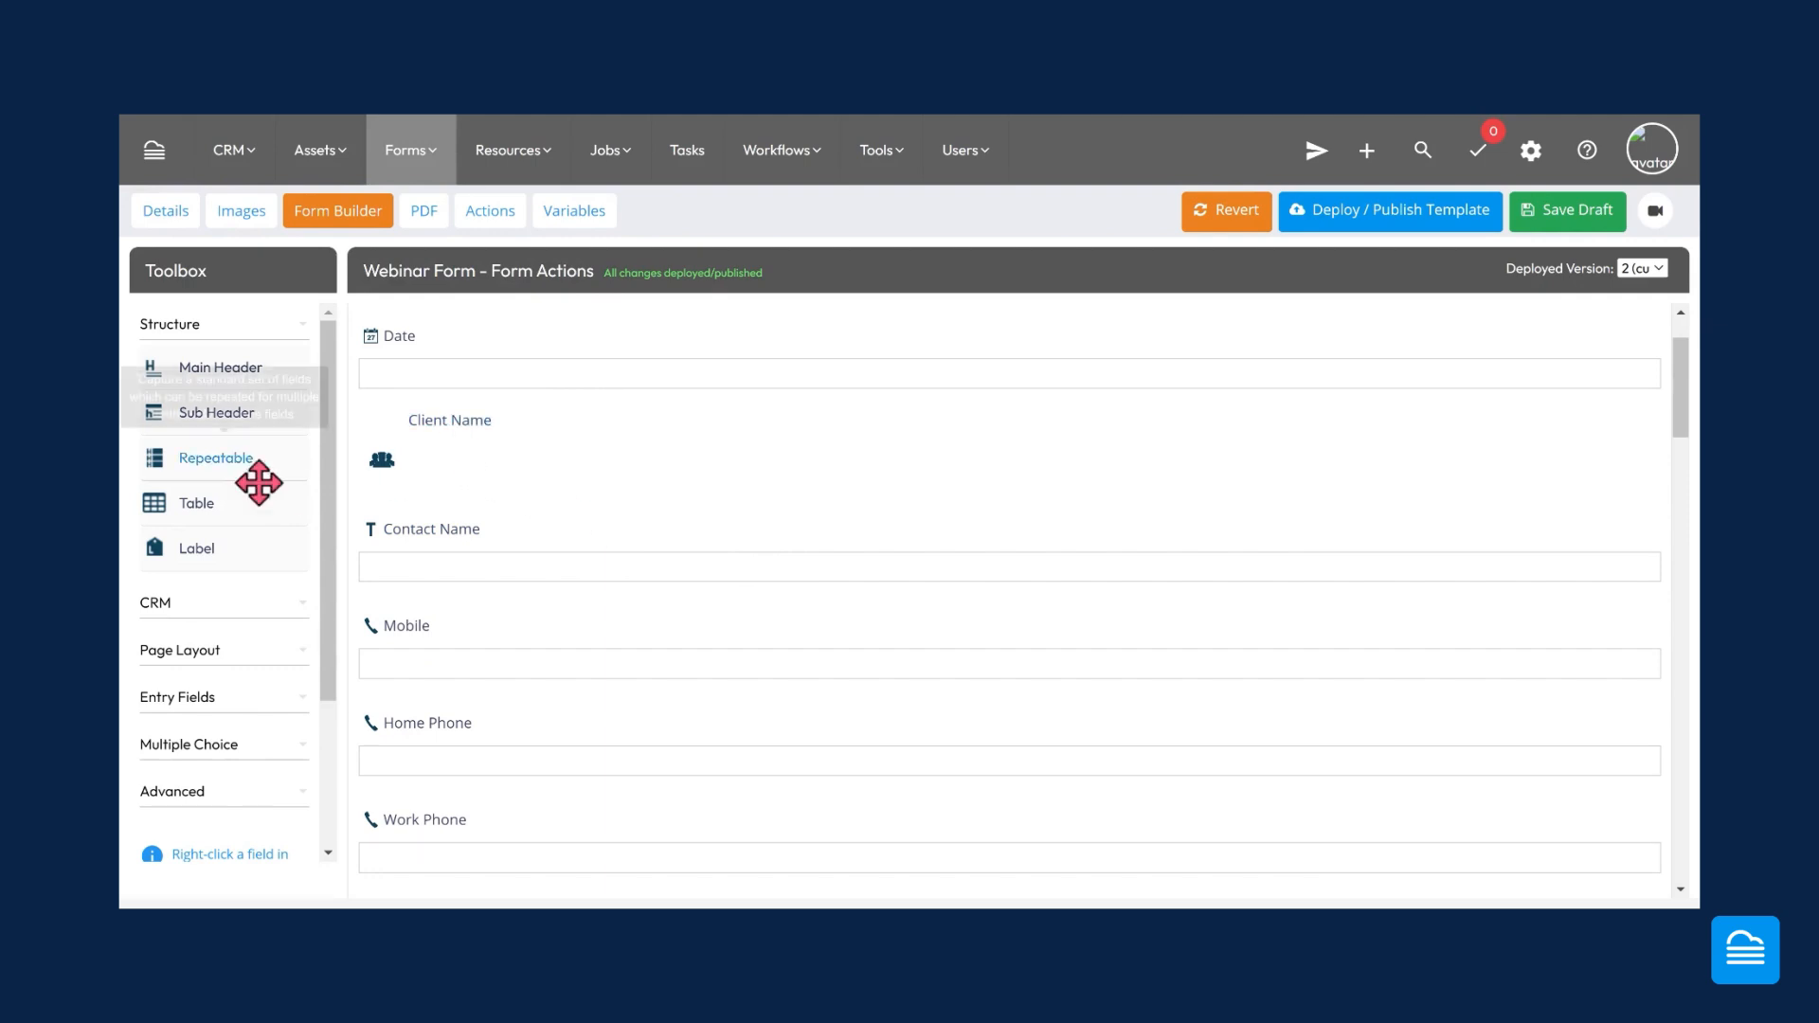
pyautogui.click(163, 609)
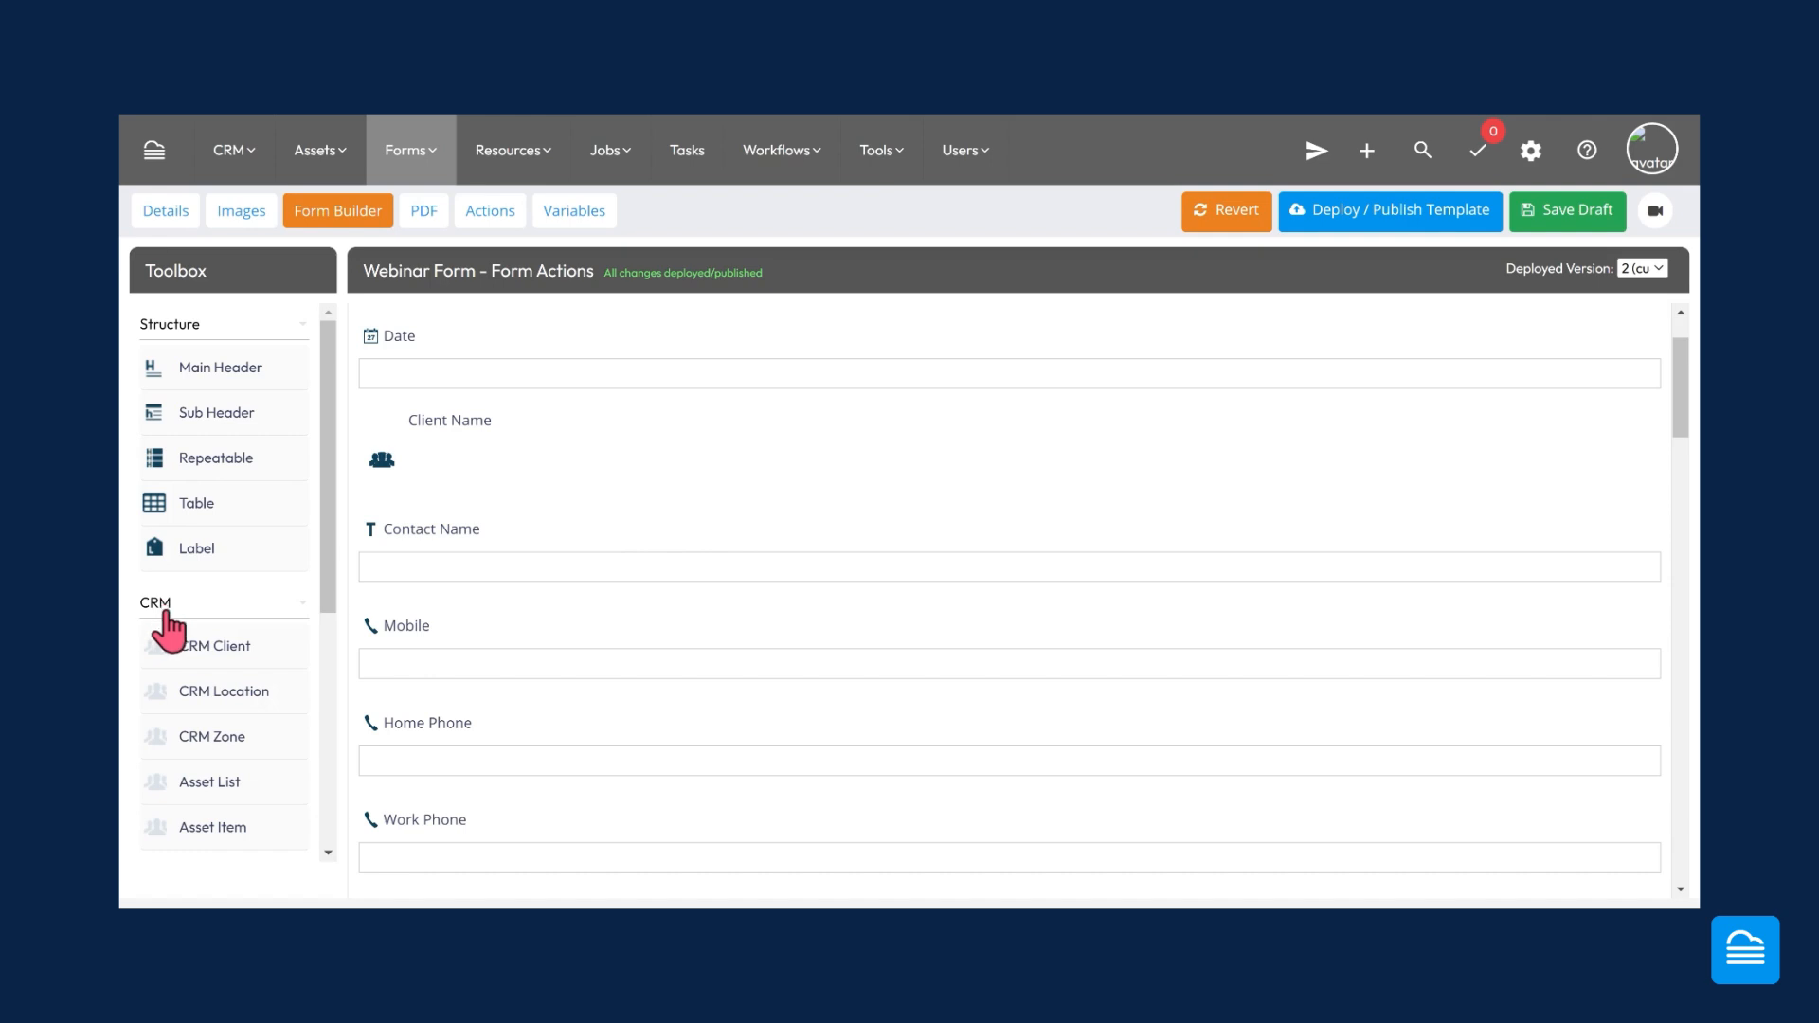
pyautogui.click(469, 429)
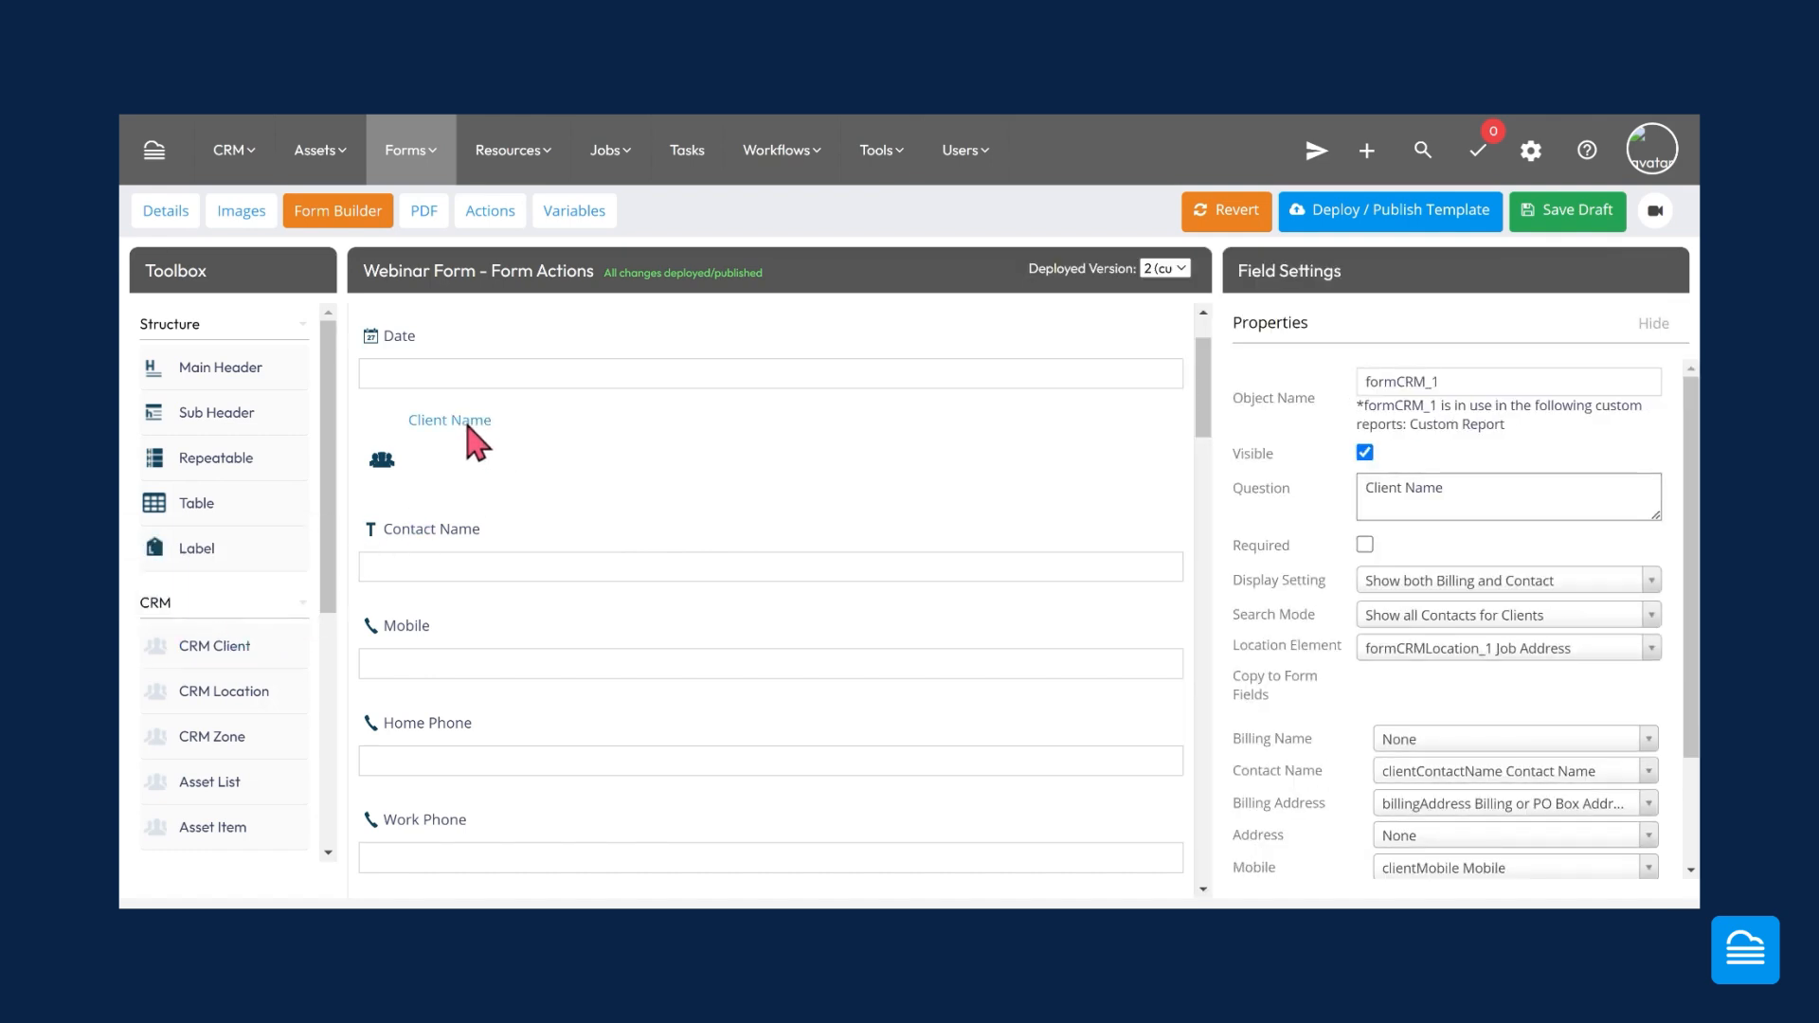
pyautogui.scroll(-3, 1584, 540)
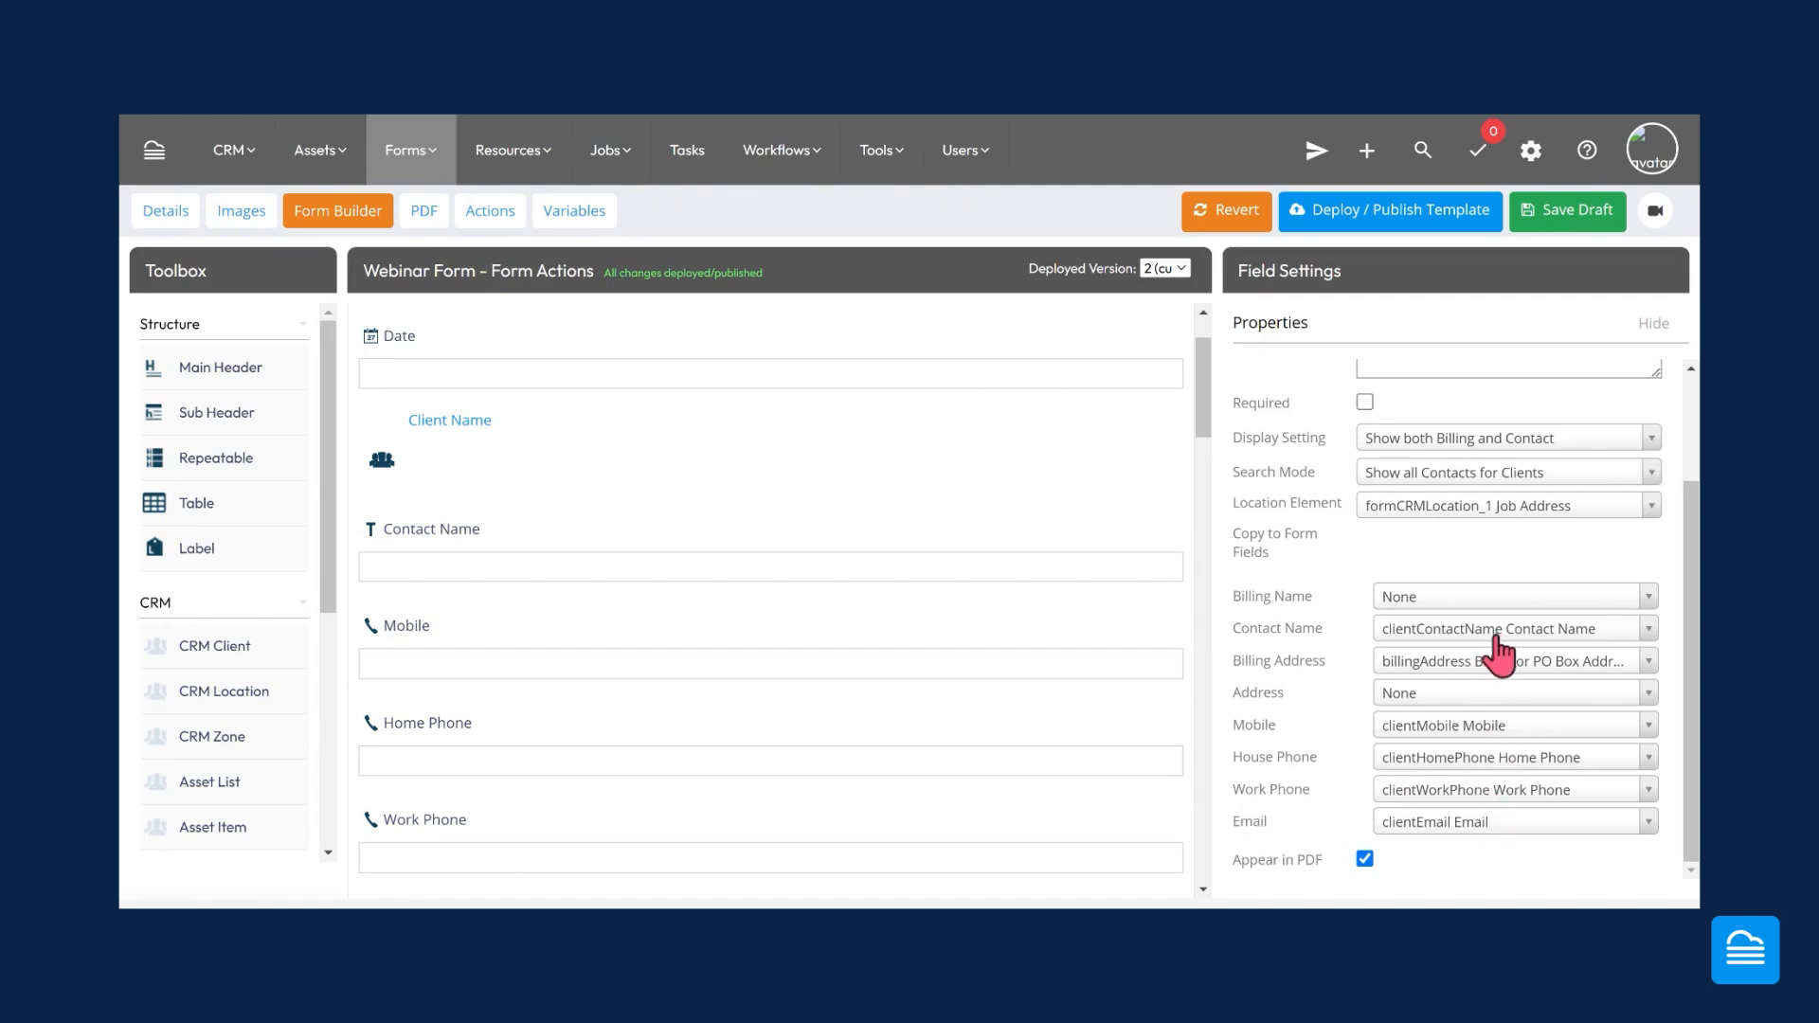
# - Examine the form fields available for the Contact Name mapping and the client detail fields on the form
pyautogui.click(1429, 631)
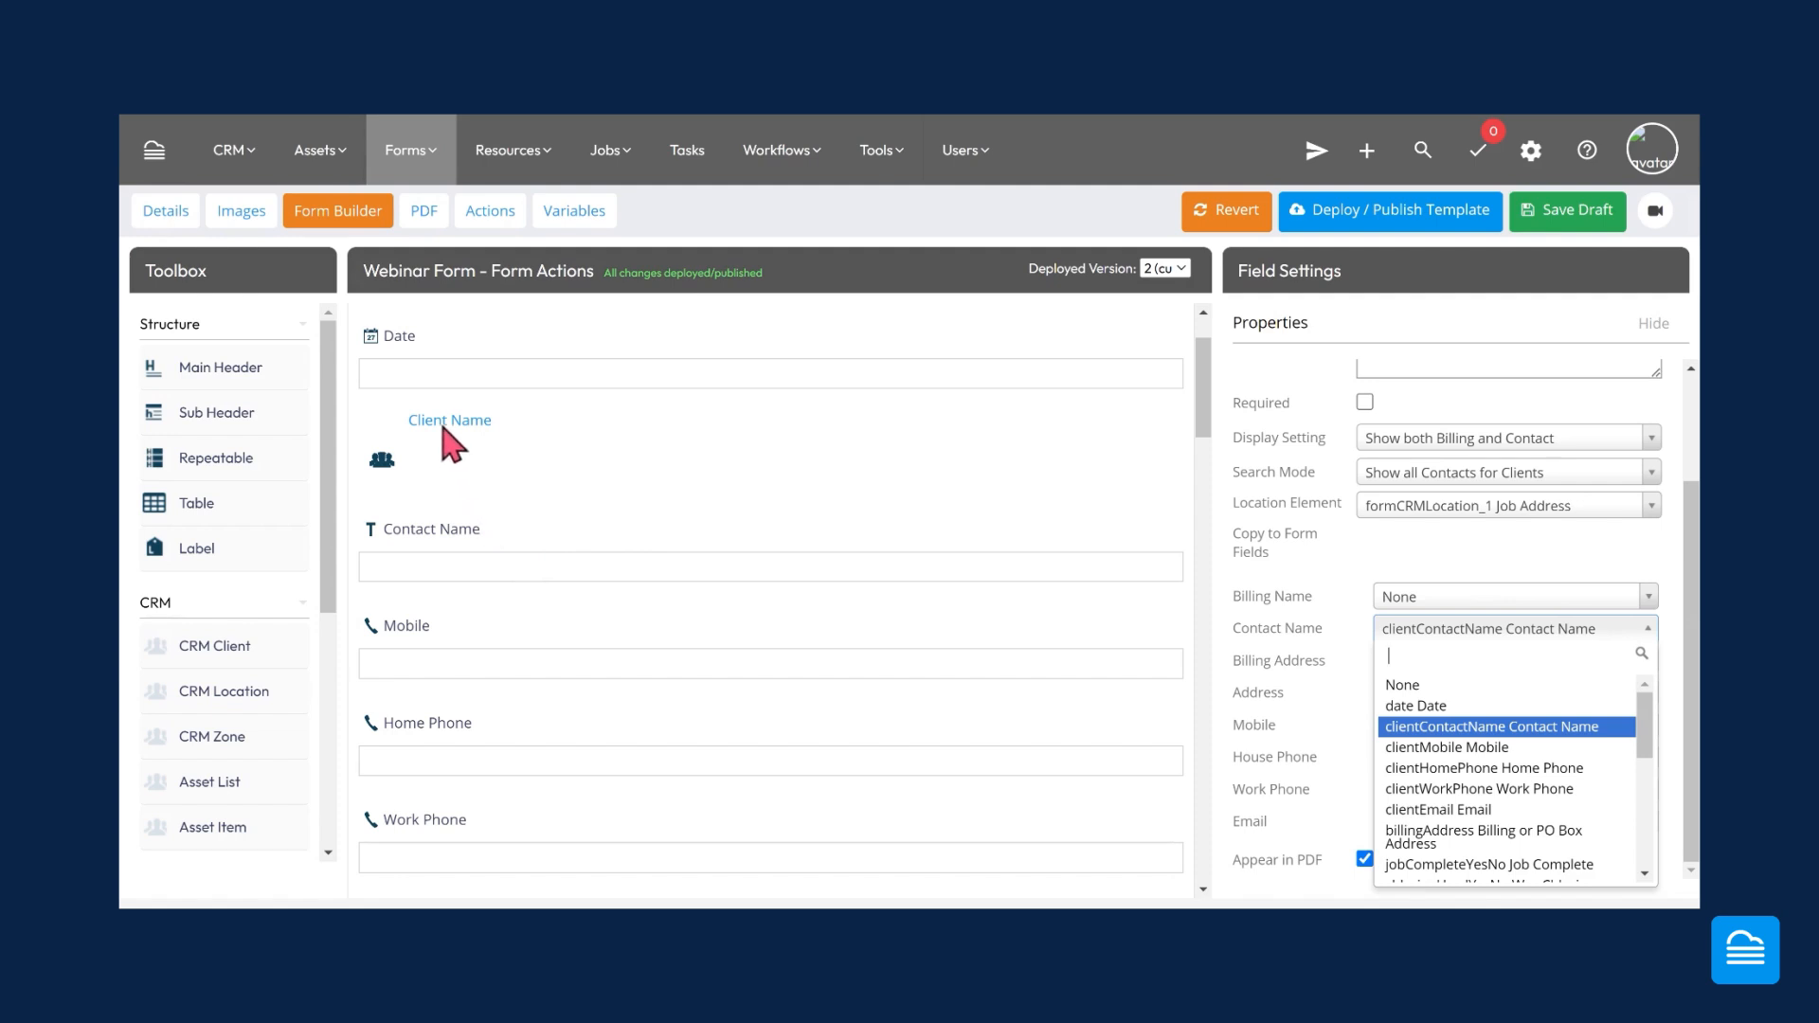
pyautogui.press('Down')
pyautogui.press('Down')
pyautogui.press('Down')
pyautogui.press('Down')
pyautogui.press('Down')
pyautogui.press('Down')
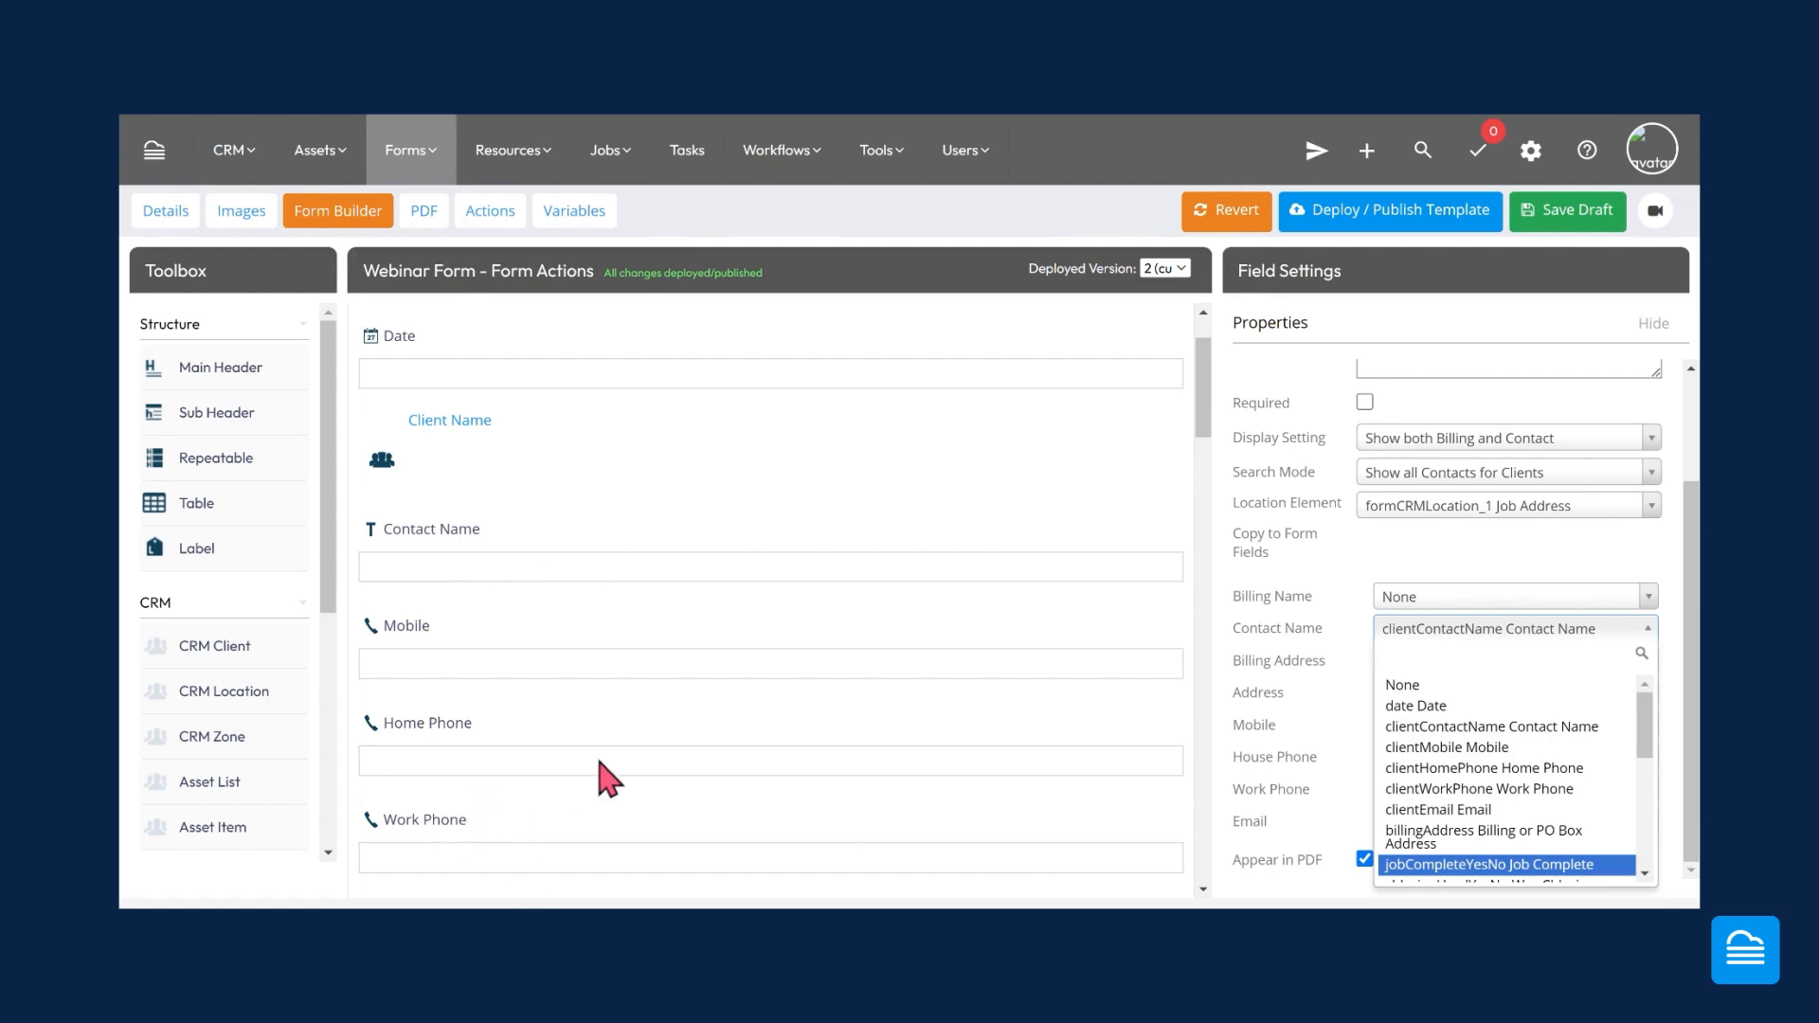
pyautogui.click(1362, 569)
pyautogui.scroll(-3, 815, 699)
pyautogui.scroll(3, 792, 706)
pyautogui.scroll(-1, 737, 701)
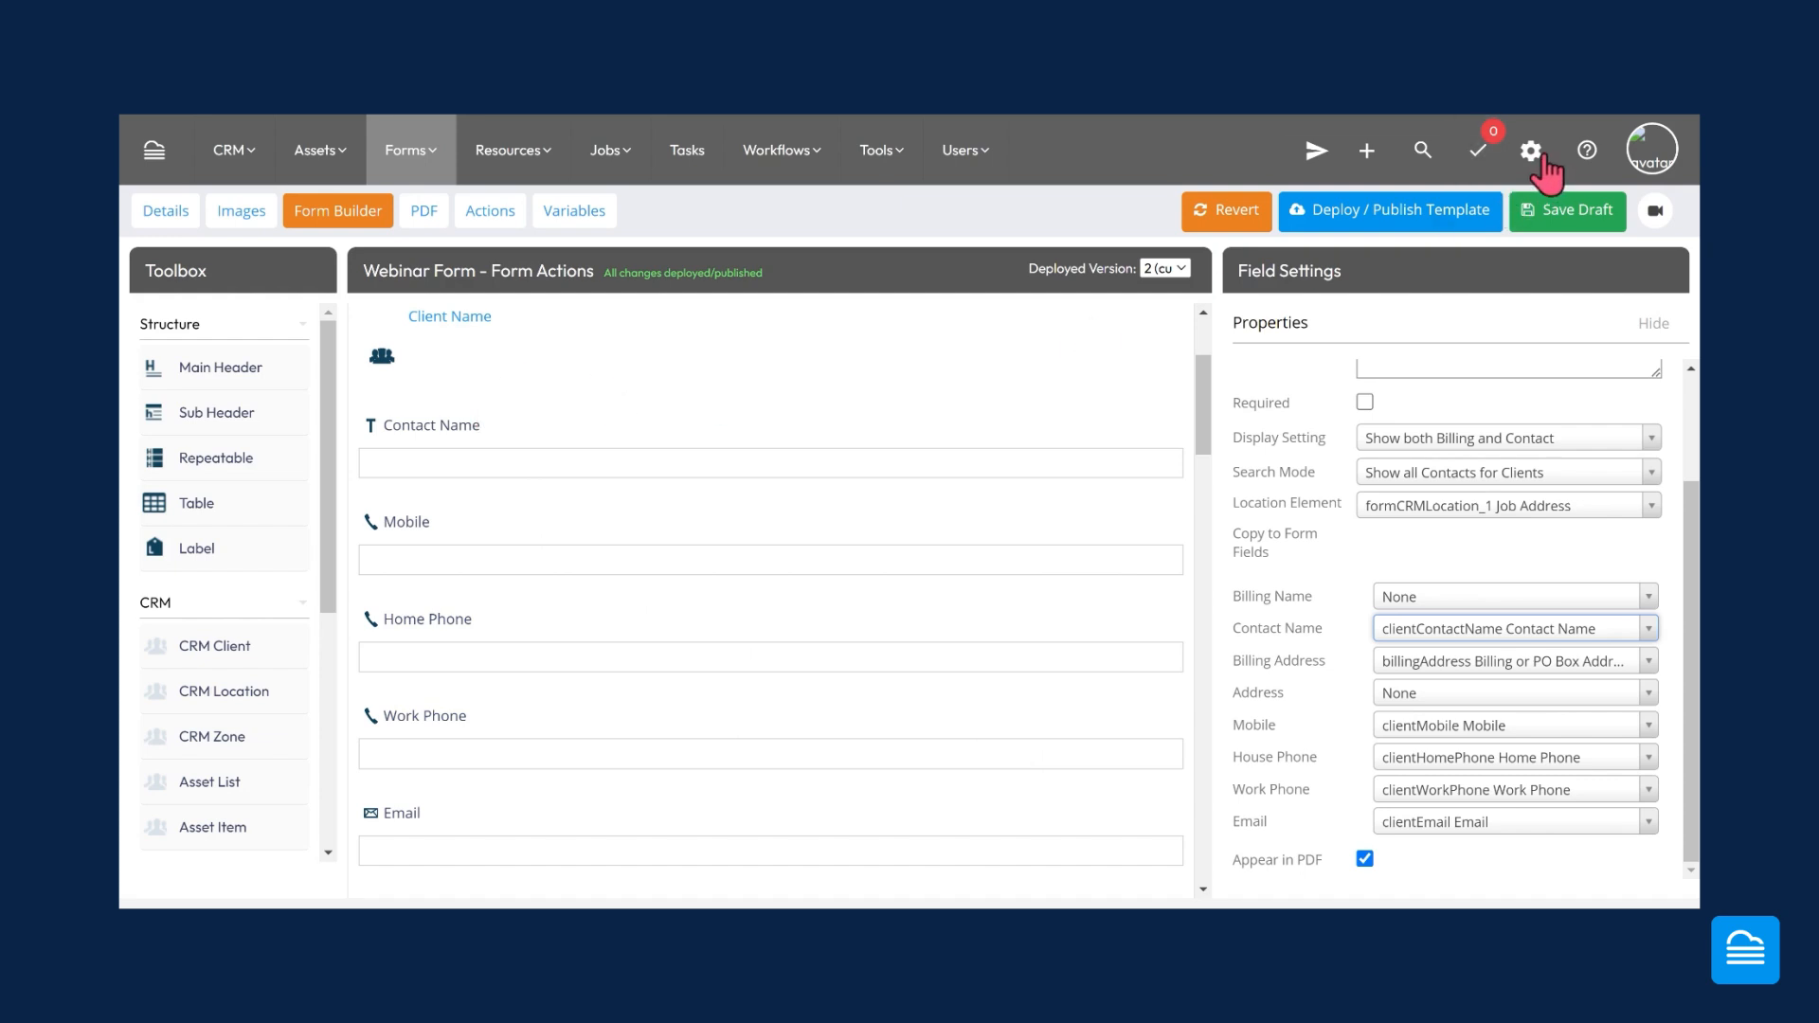
pyautogui.click(1591, 155)
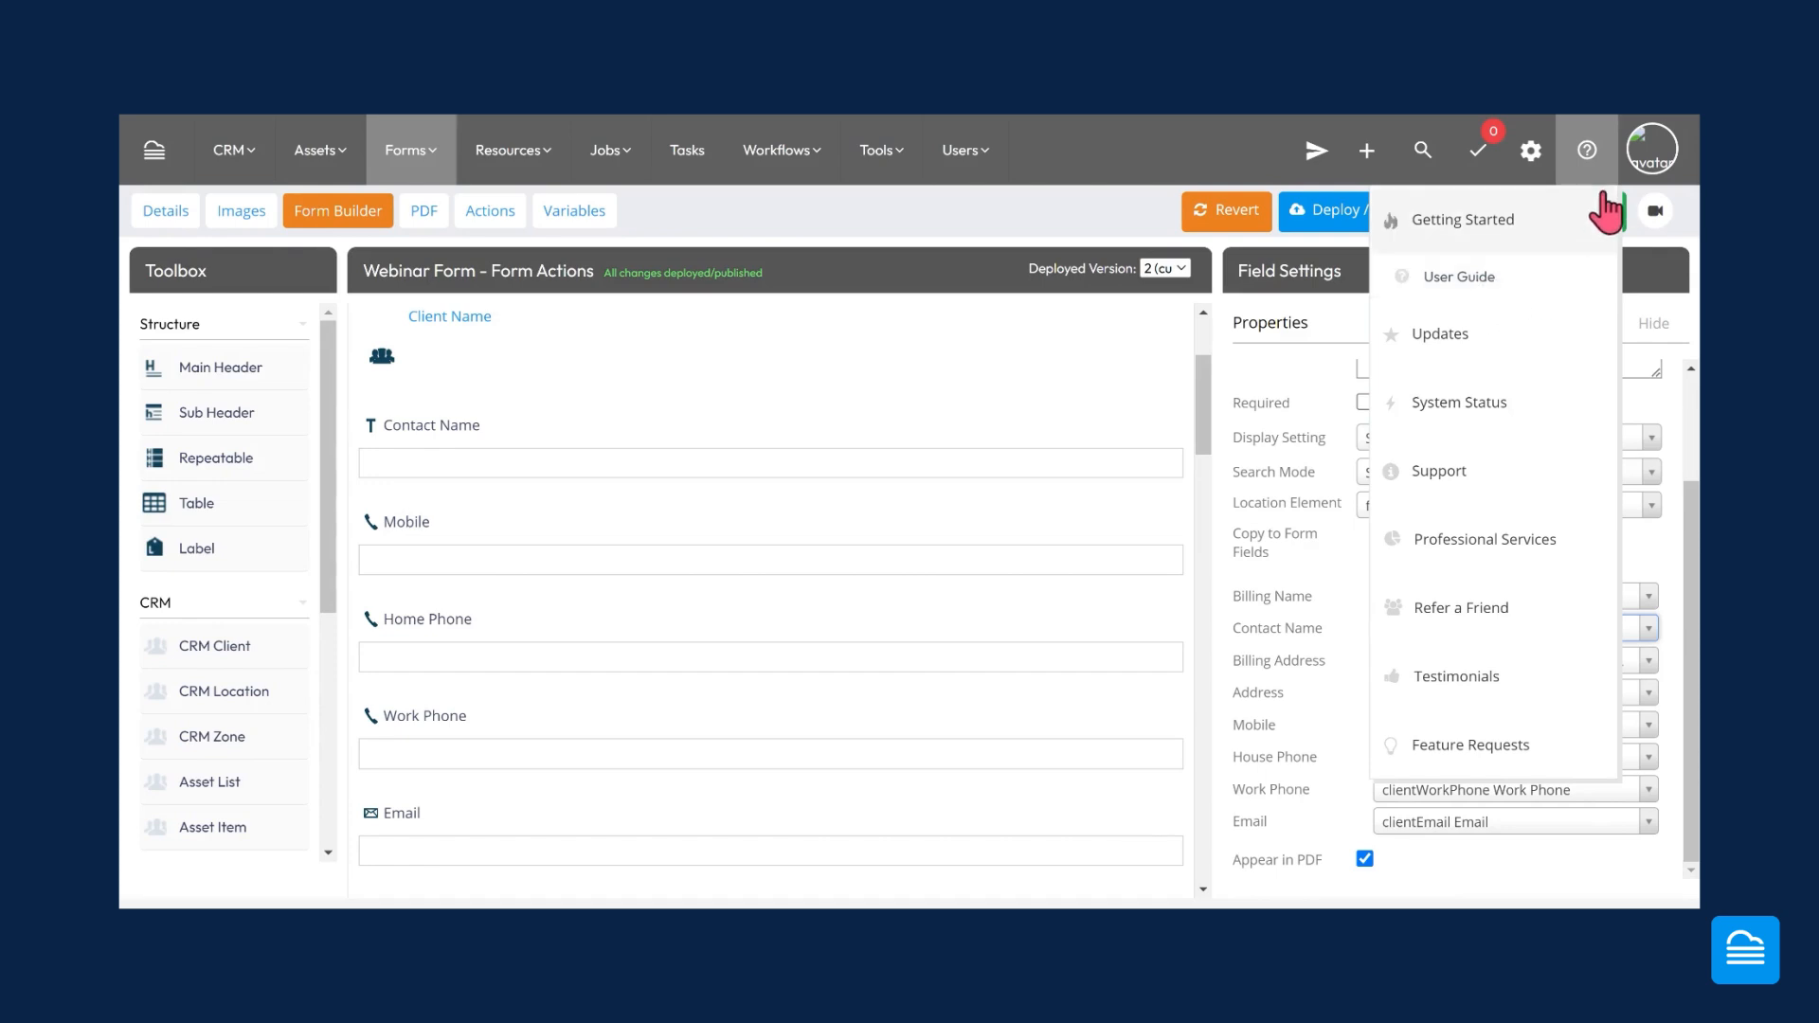
pyautogui.click(957, 412)
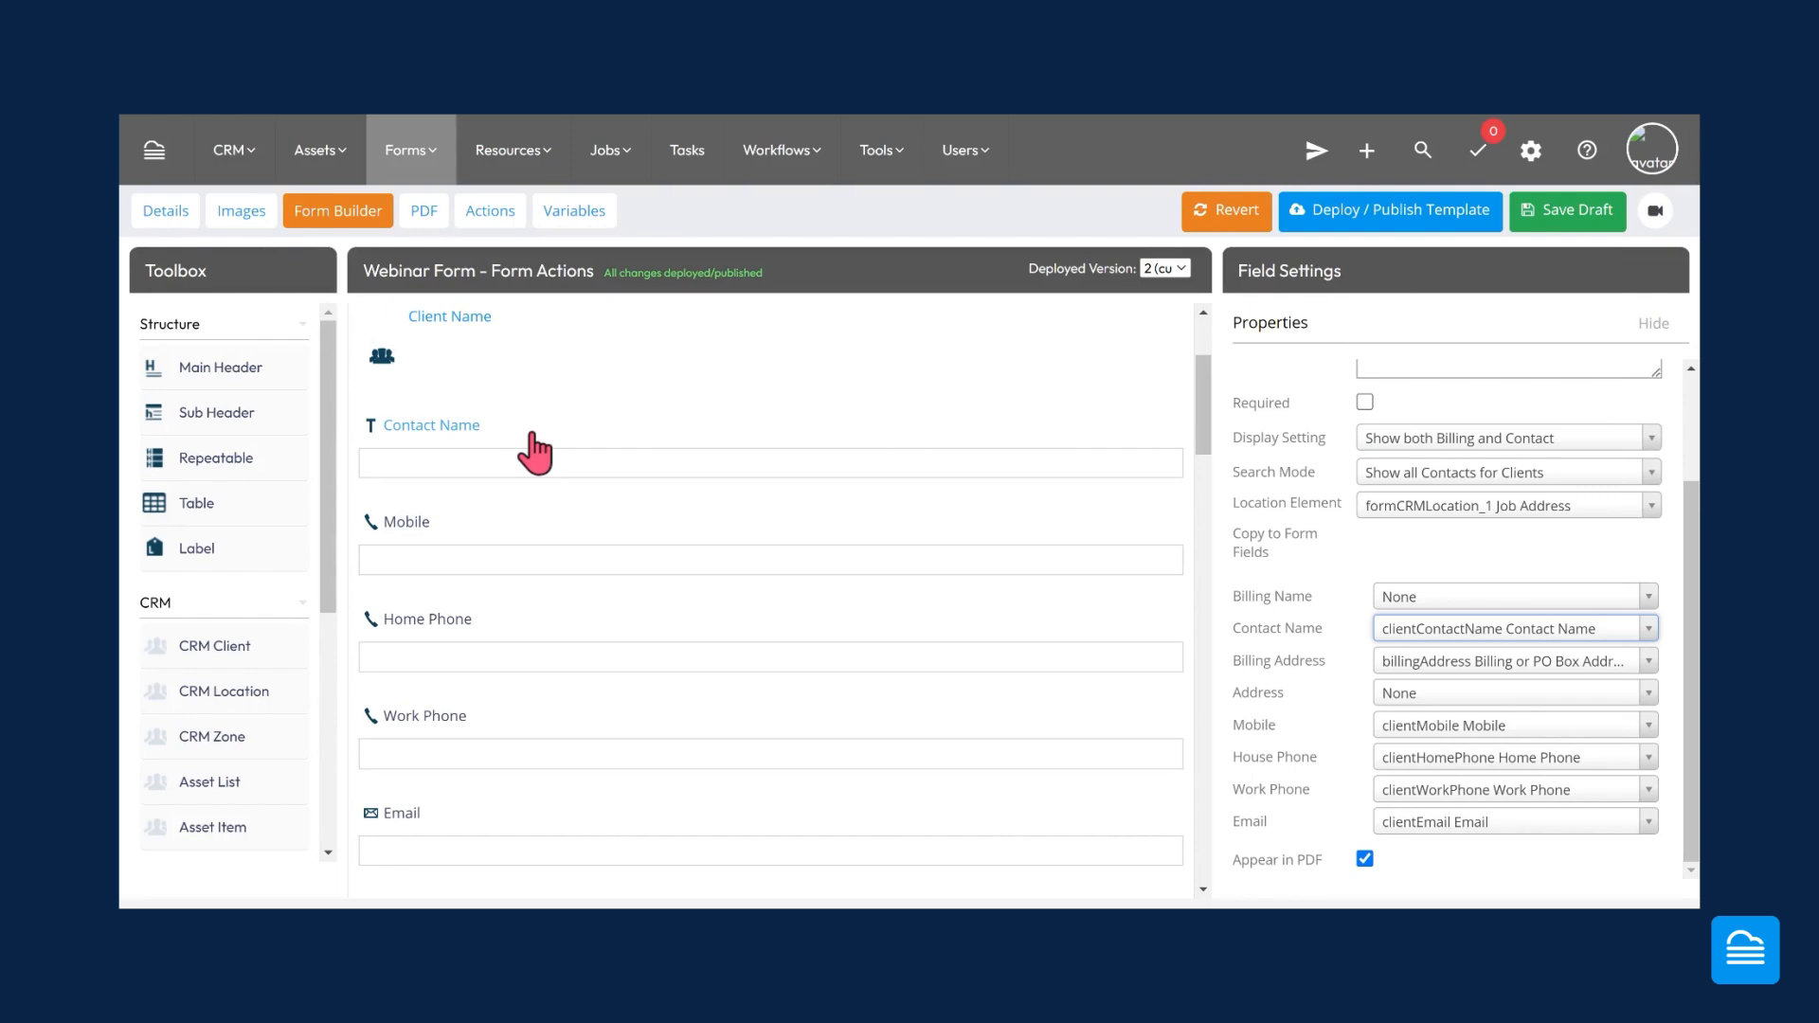
# - Return to the form template list and open the actions of the Webinar Form - Form Actions template
pyautogui.click(414, 149)
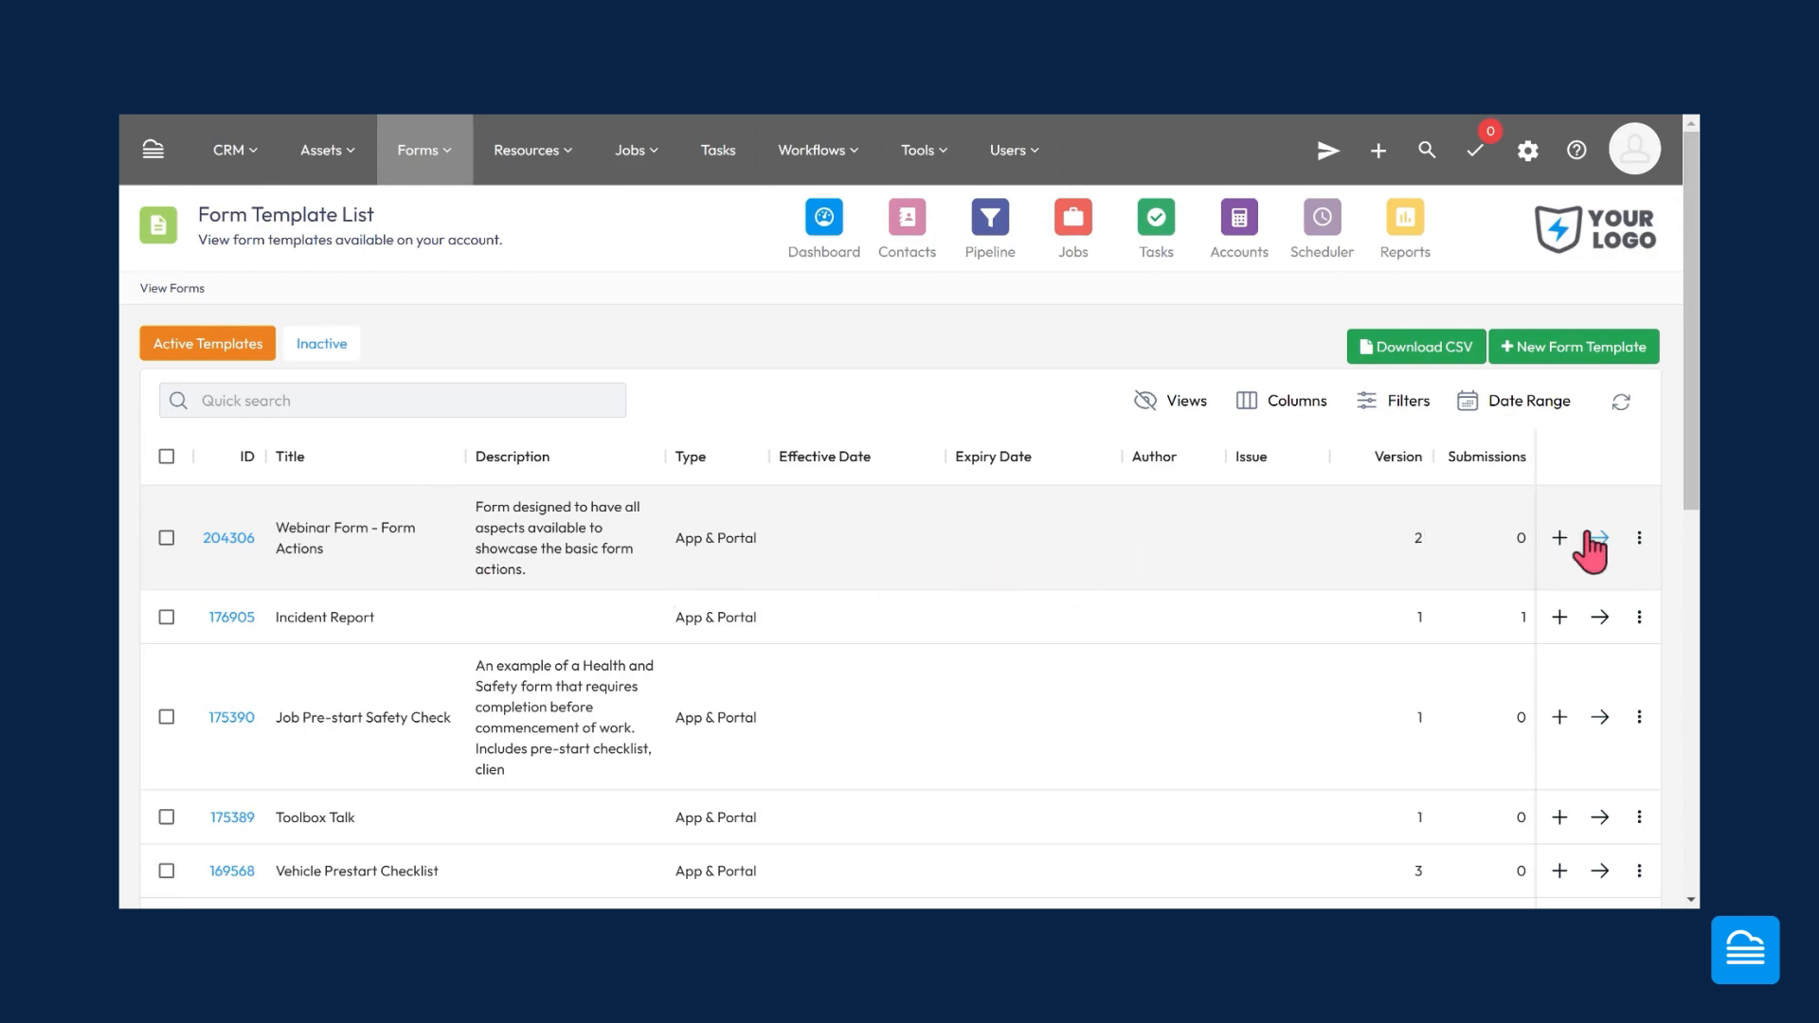
pyautogui.click(1638, 540)
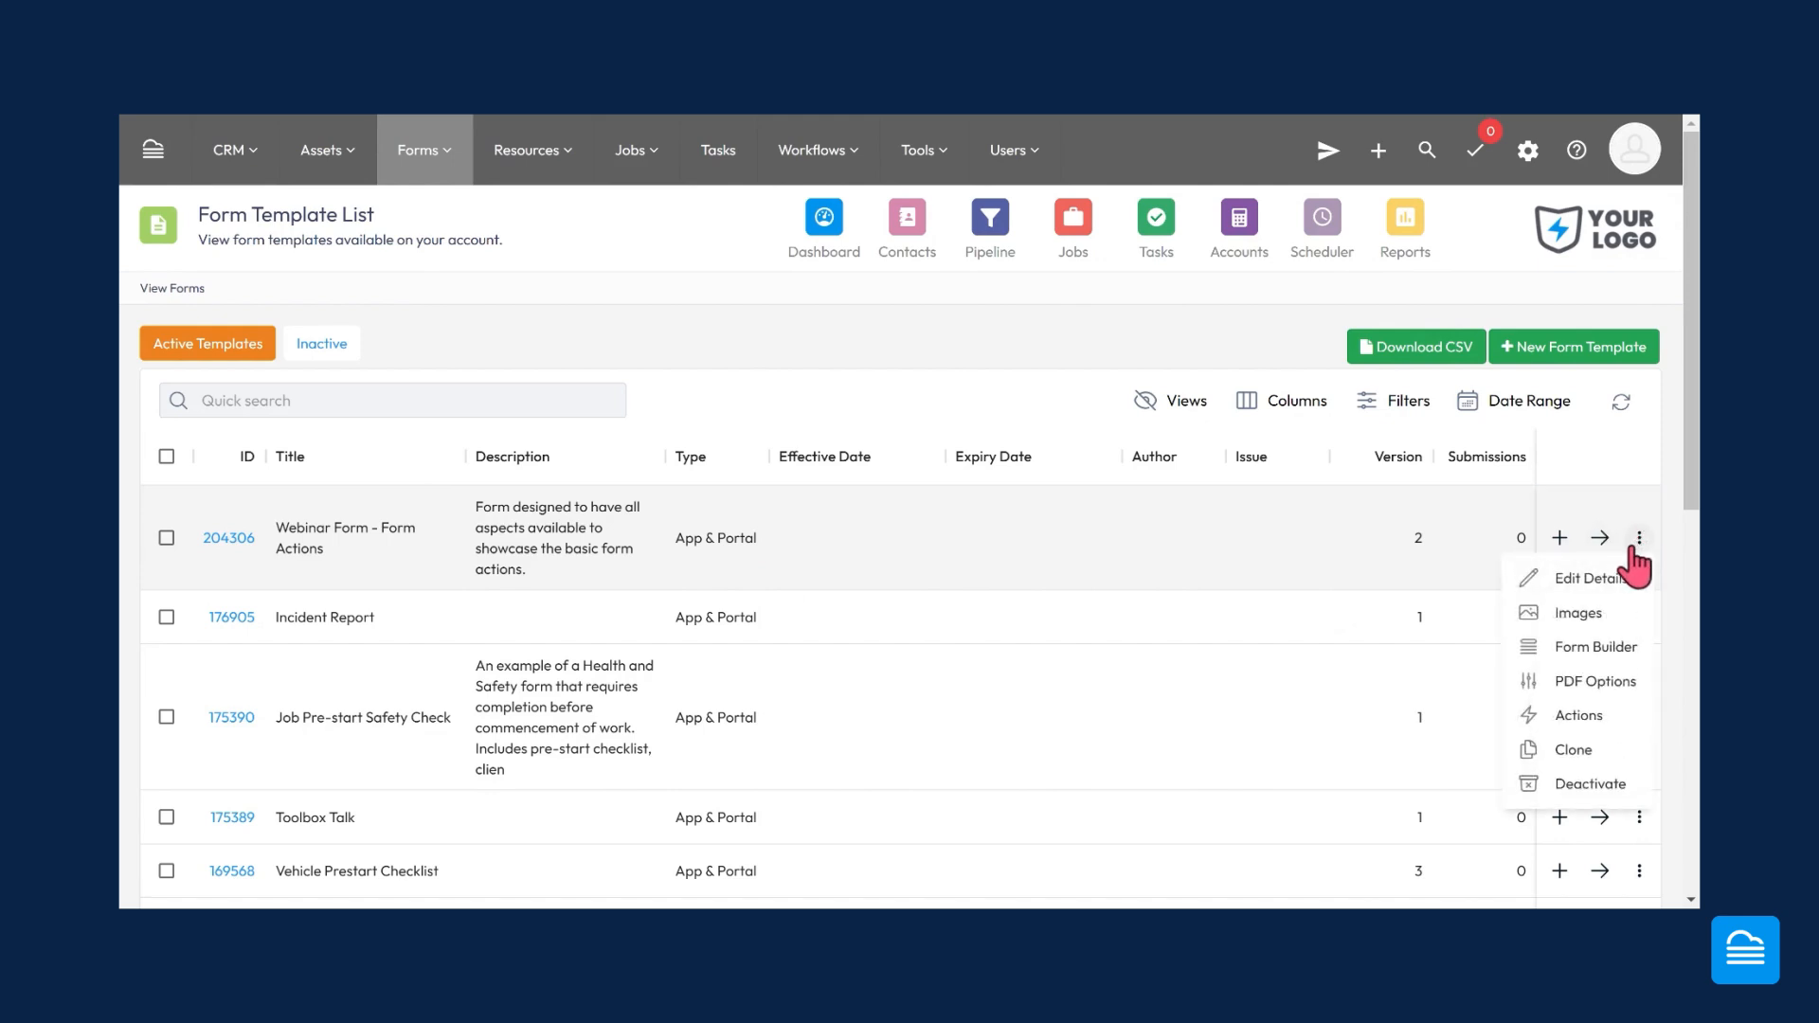
pyautogui.click(1595, 720)
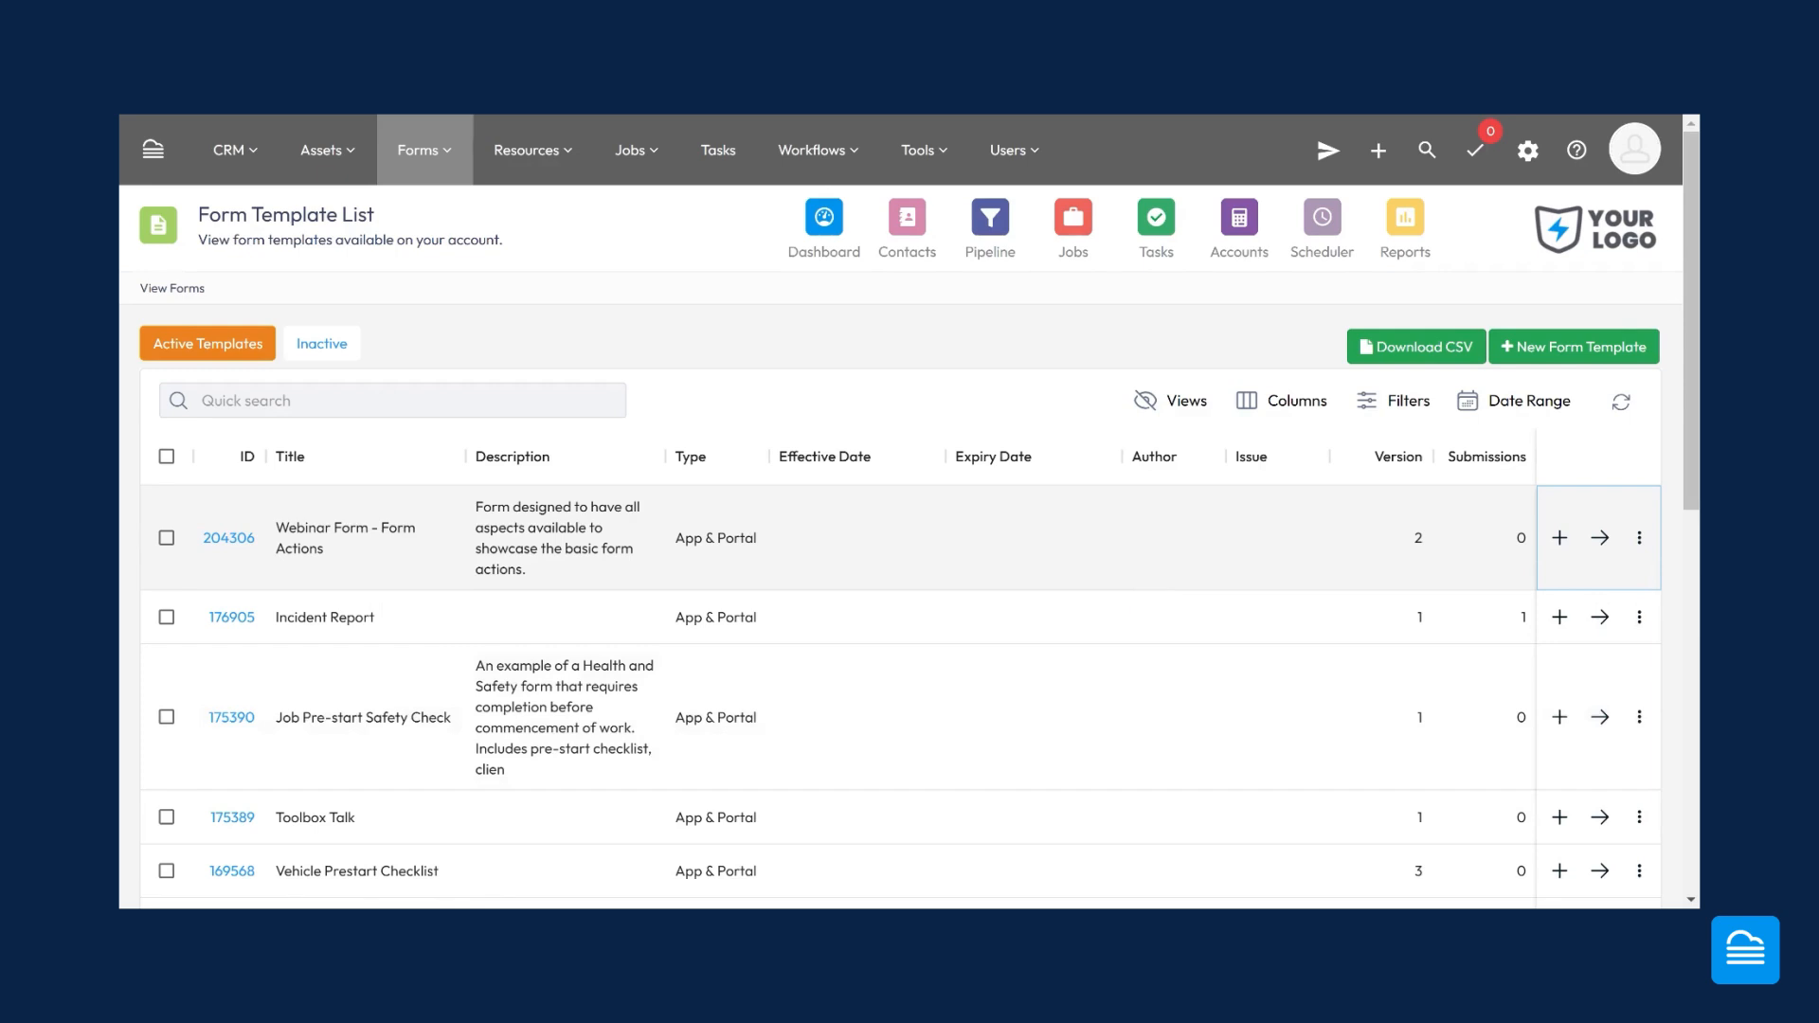
# - Set the new action's type to Email PDF
pyautogui.scroll(-1, 333, 565)
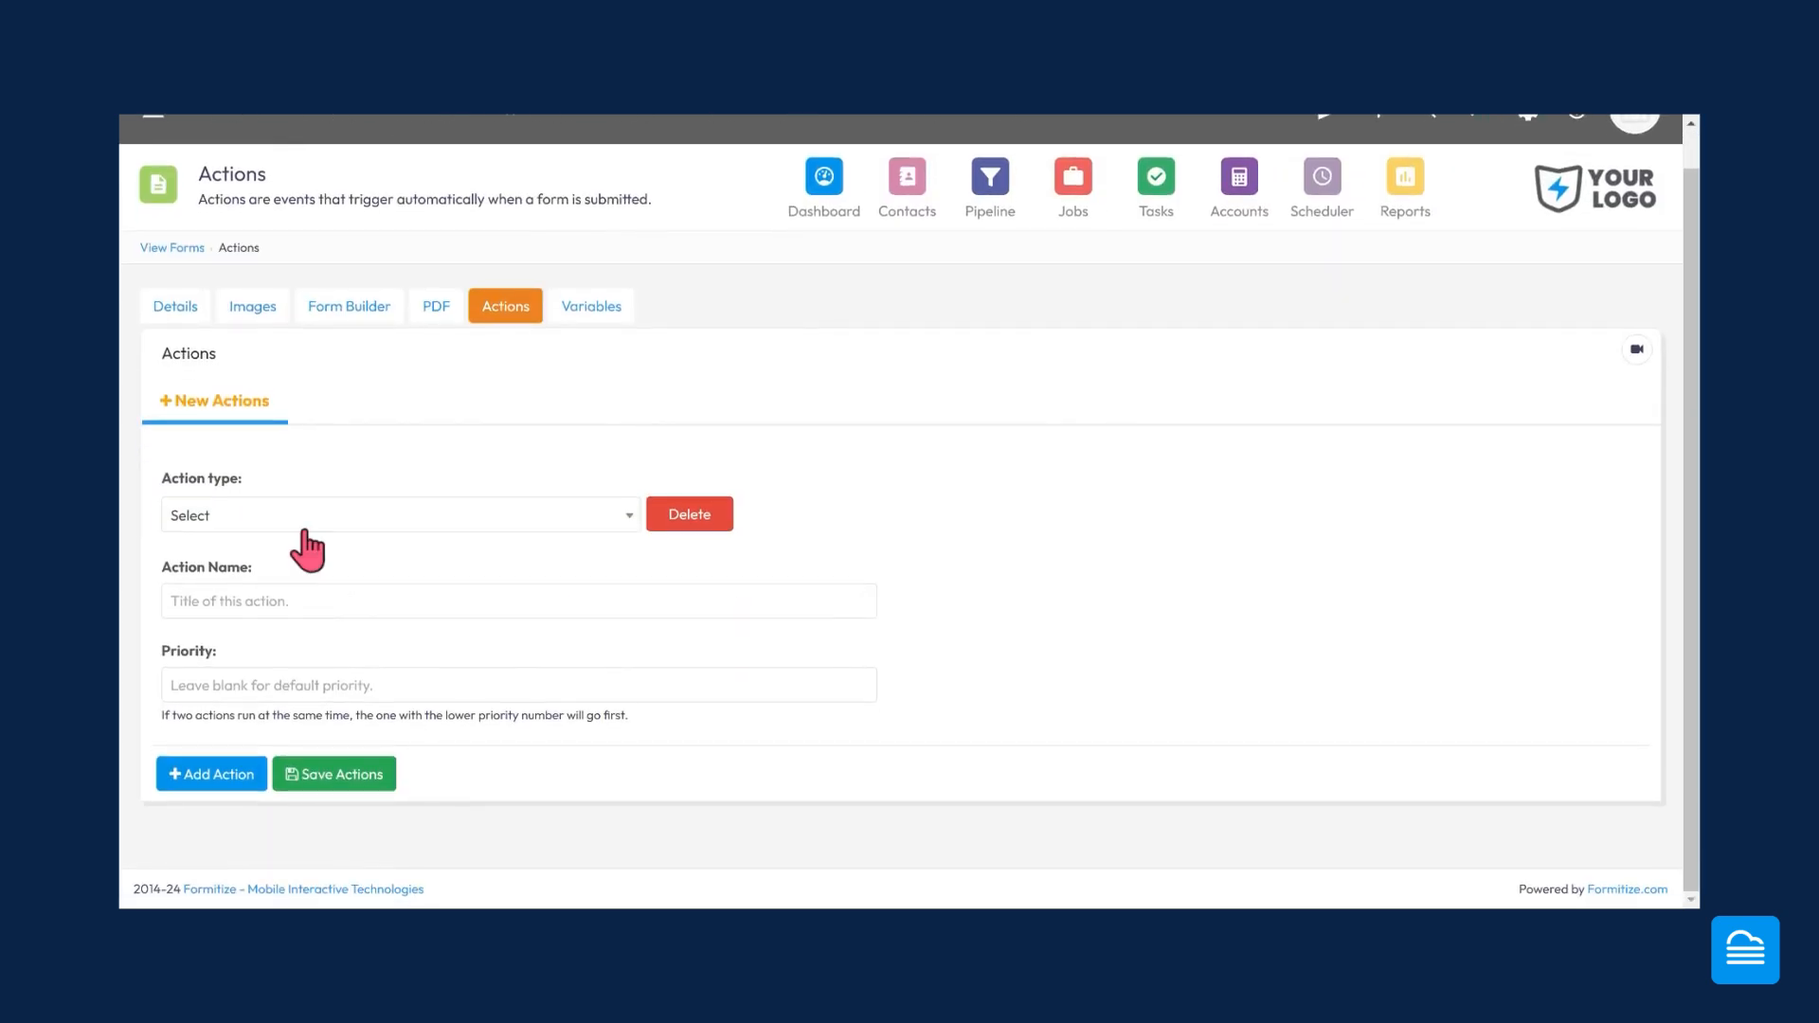
pyautogui.click(280, 519)
pyautogui.scroll(-4, 322, 679)
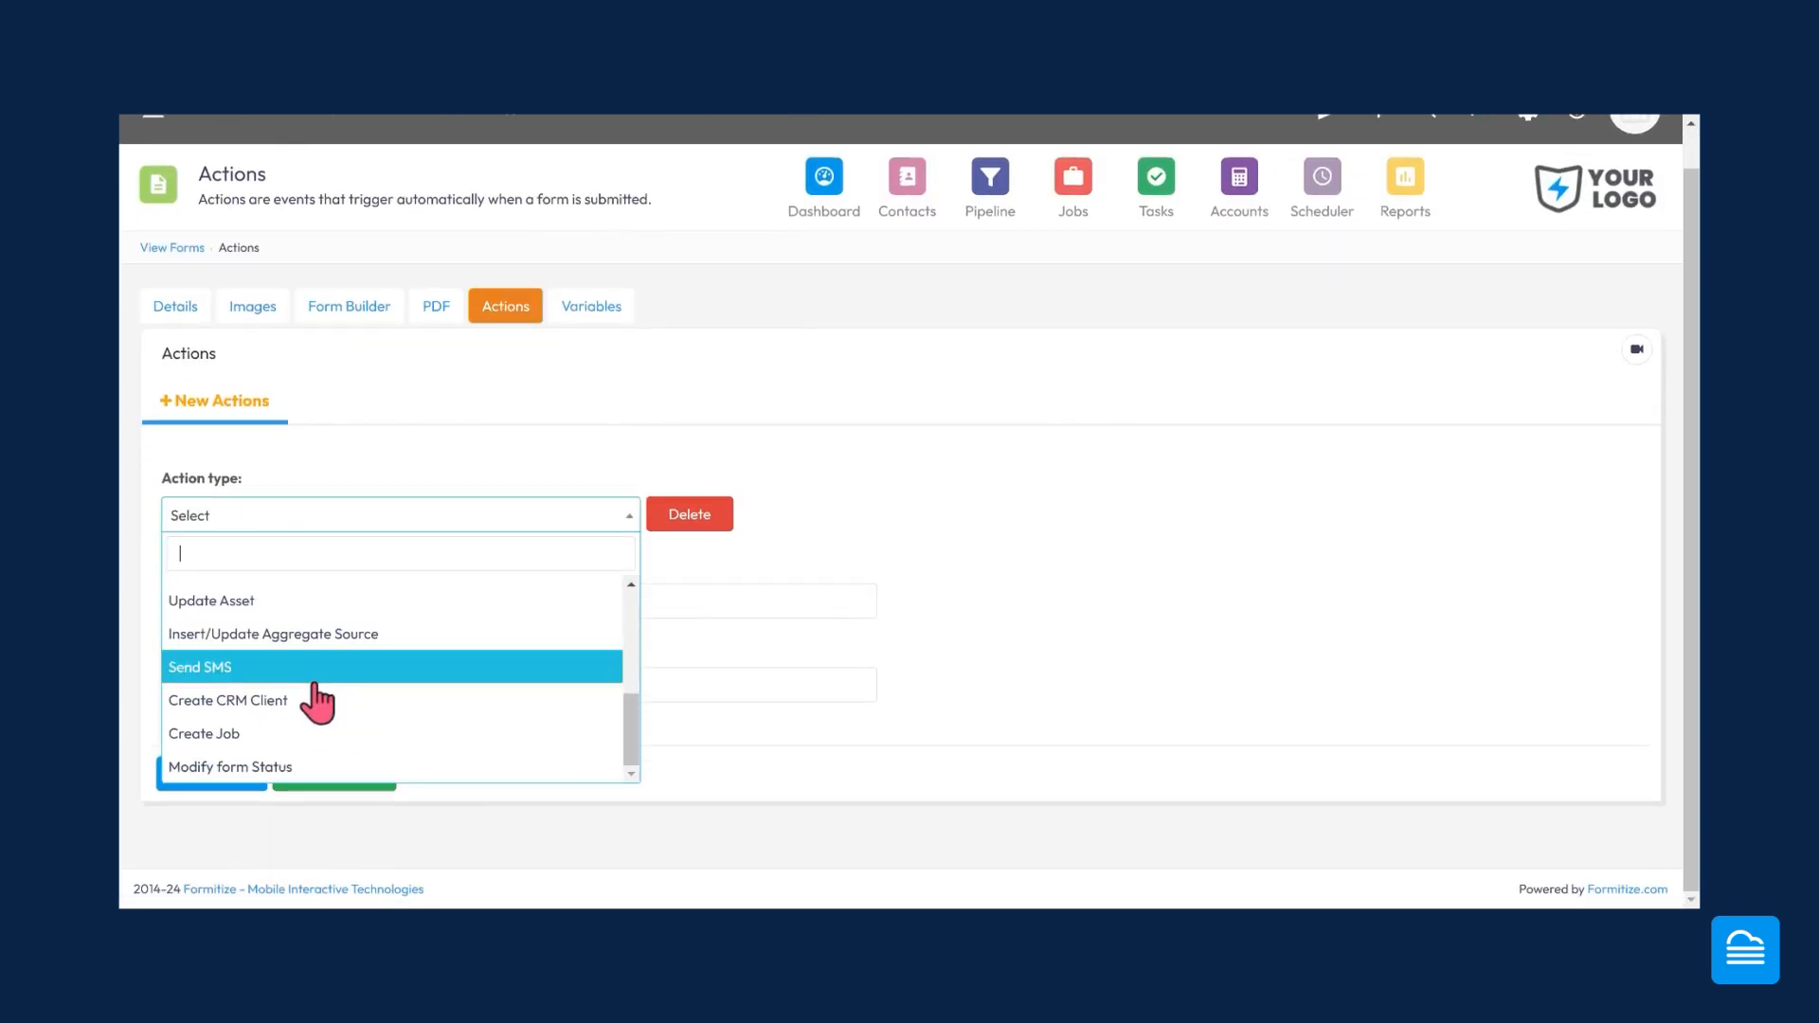
pyautogui.scroll(4, 315, 730)
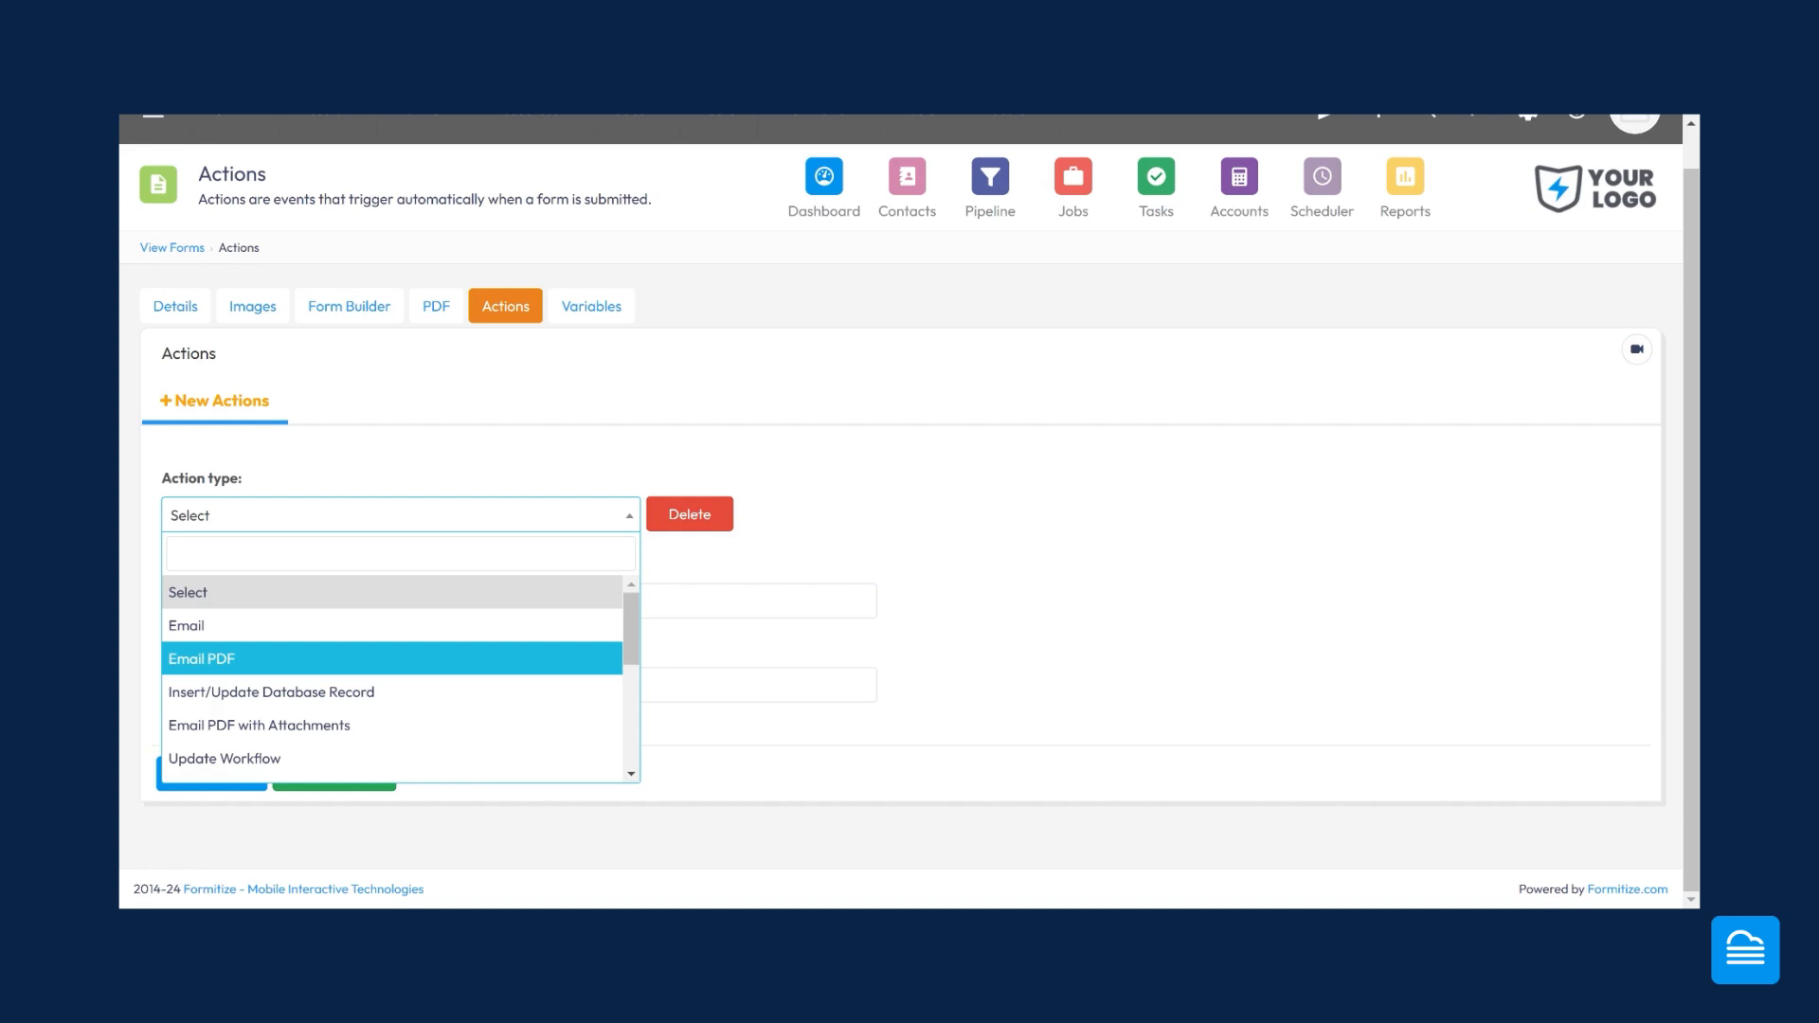
pyautogui.click(248, 658)
# - Examine the Email PDF action's settings, from action name and priority through email content, required status and delay
pyautogui.scroll(-1, 497, 474)
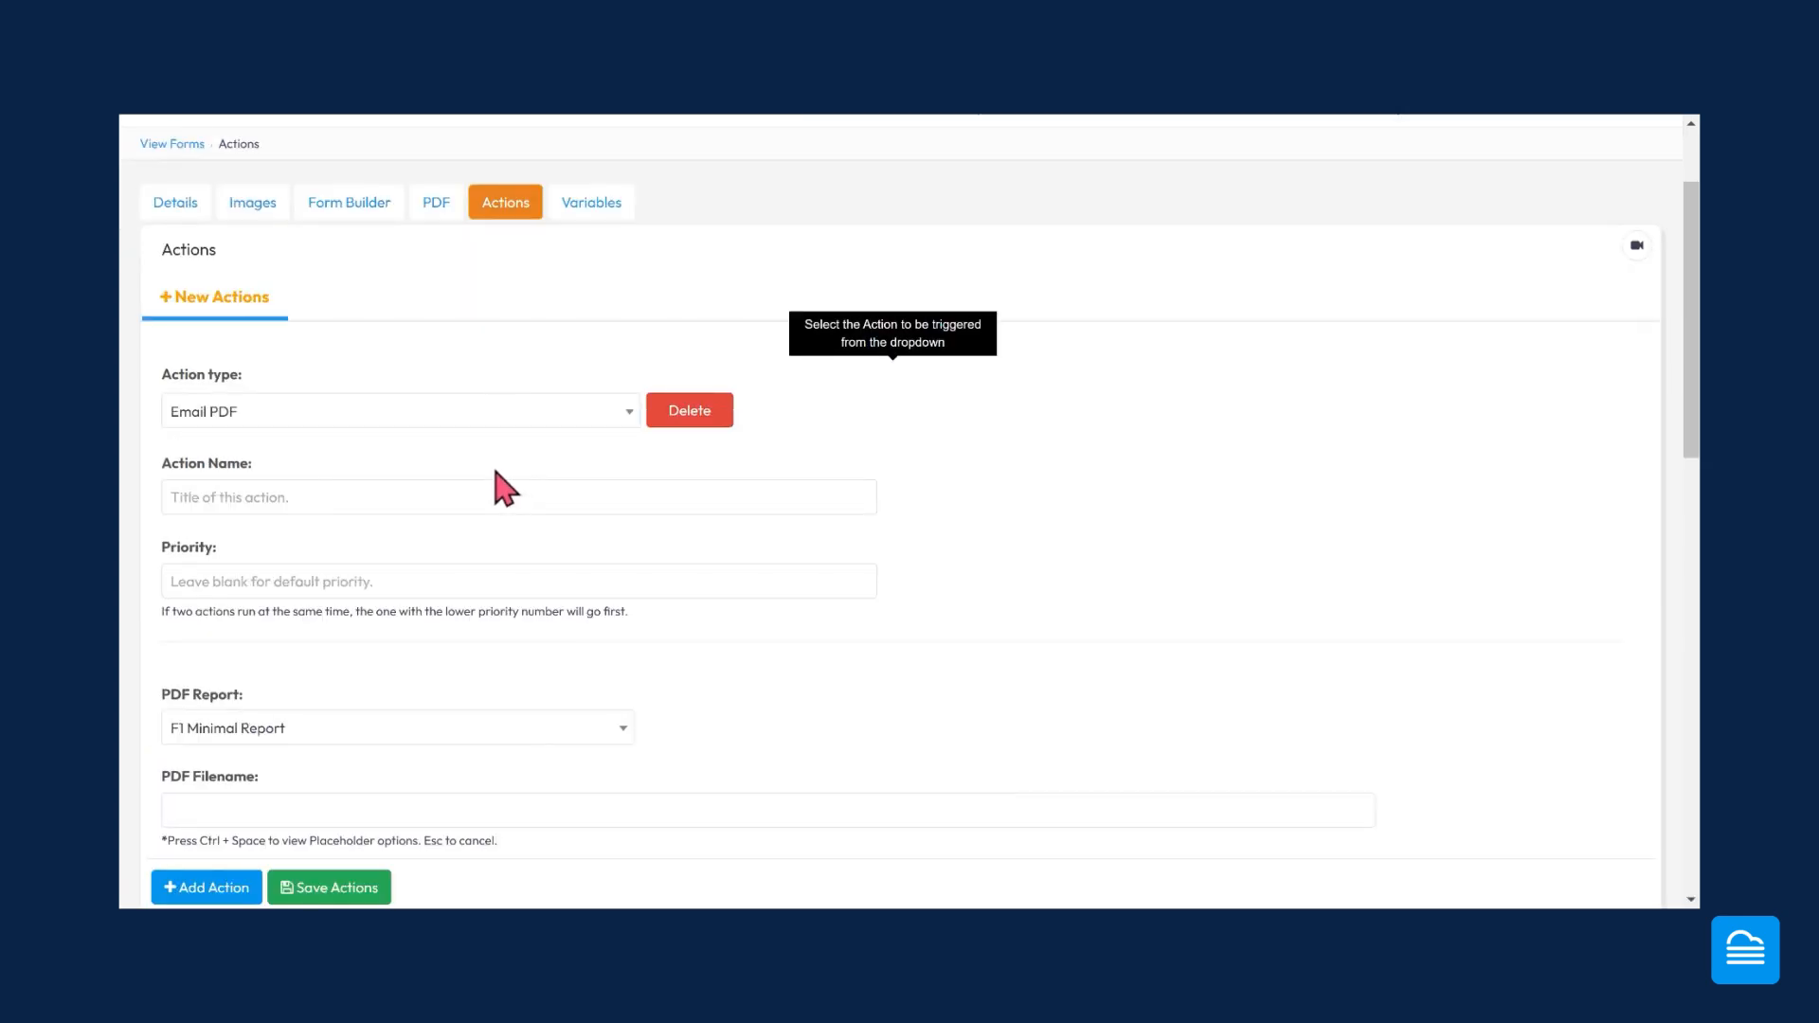
pyautogui.scroll(-1, 289, 516)
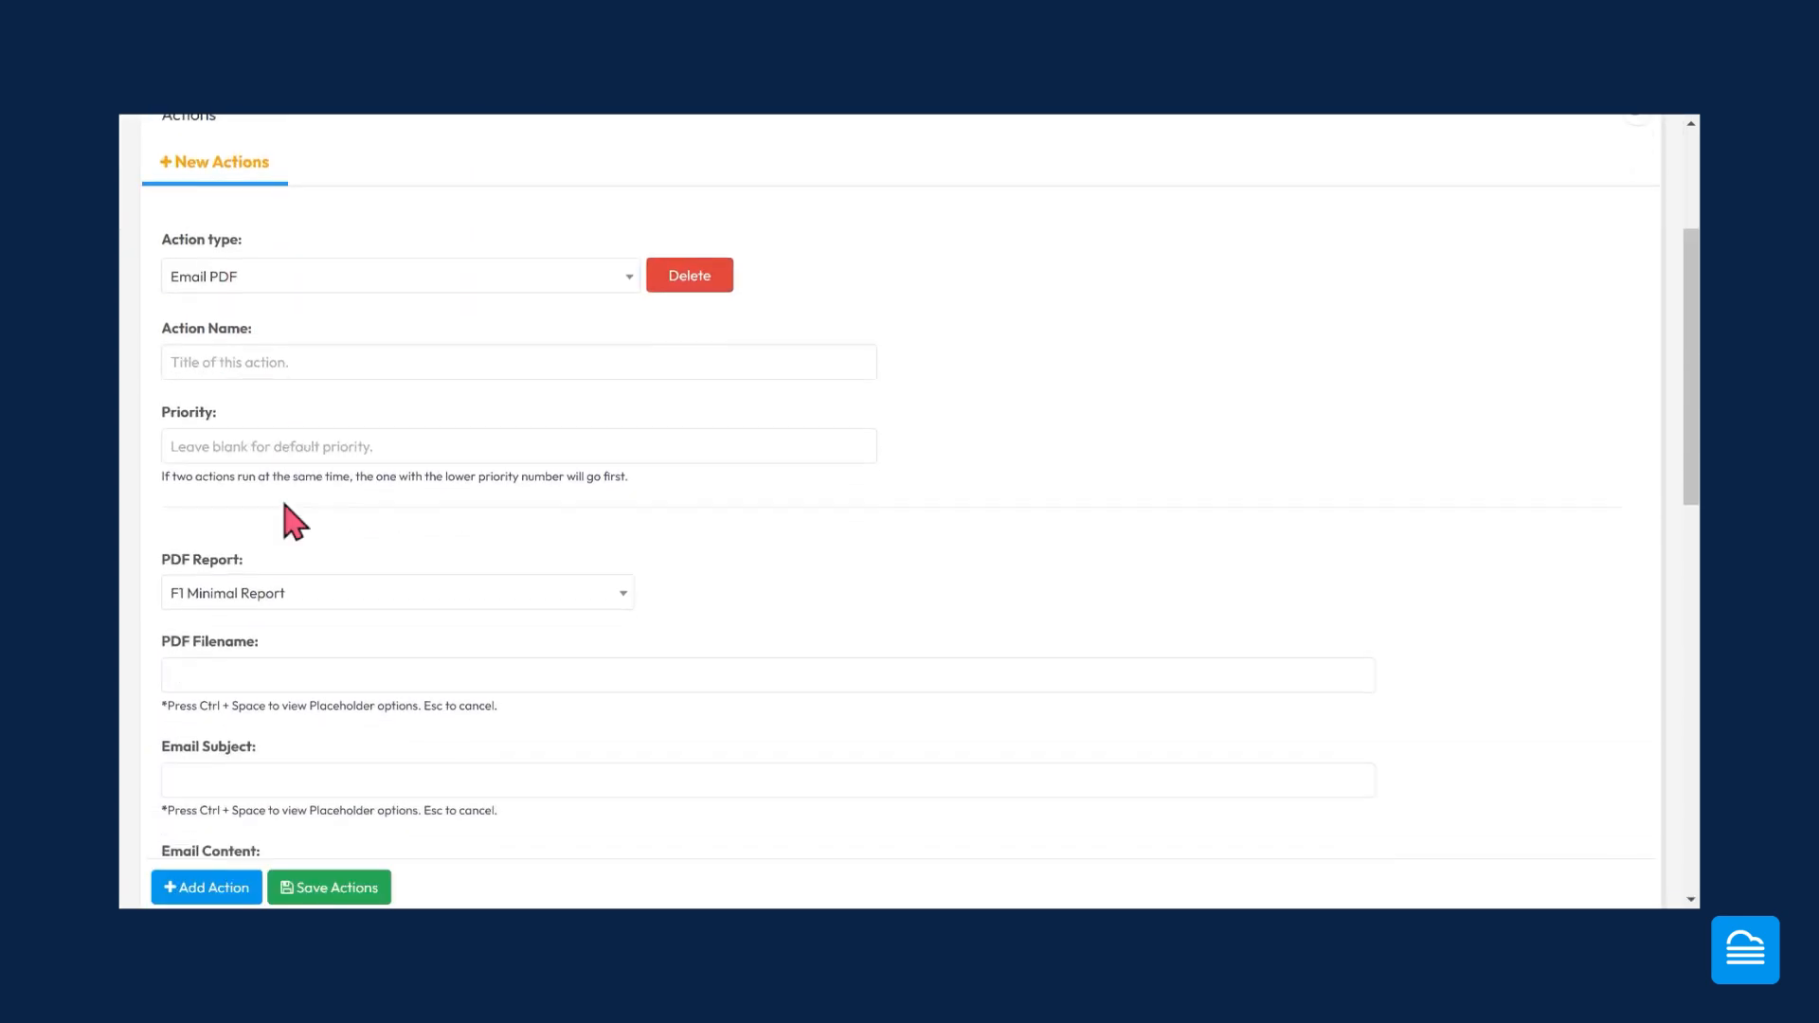
pyautogui.scroll(-8, 289, 521)
pyautogui.scroll(4, 276, 609)
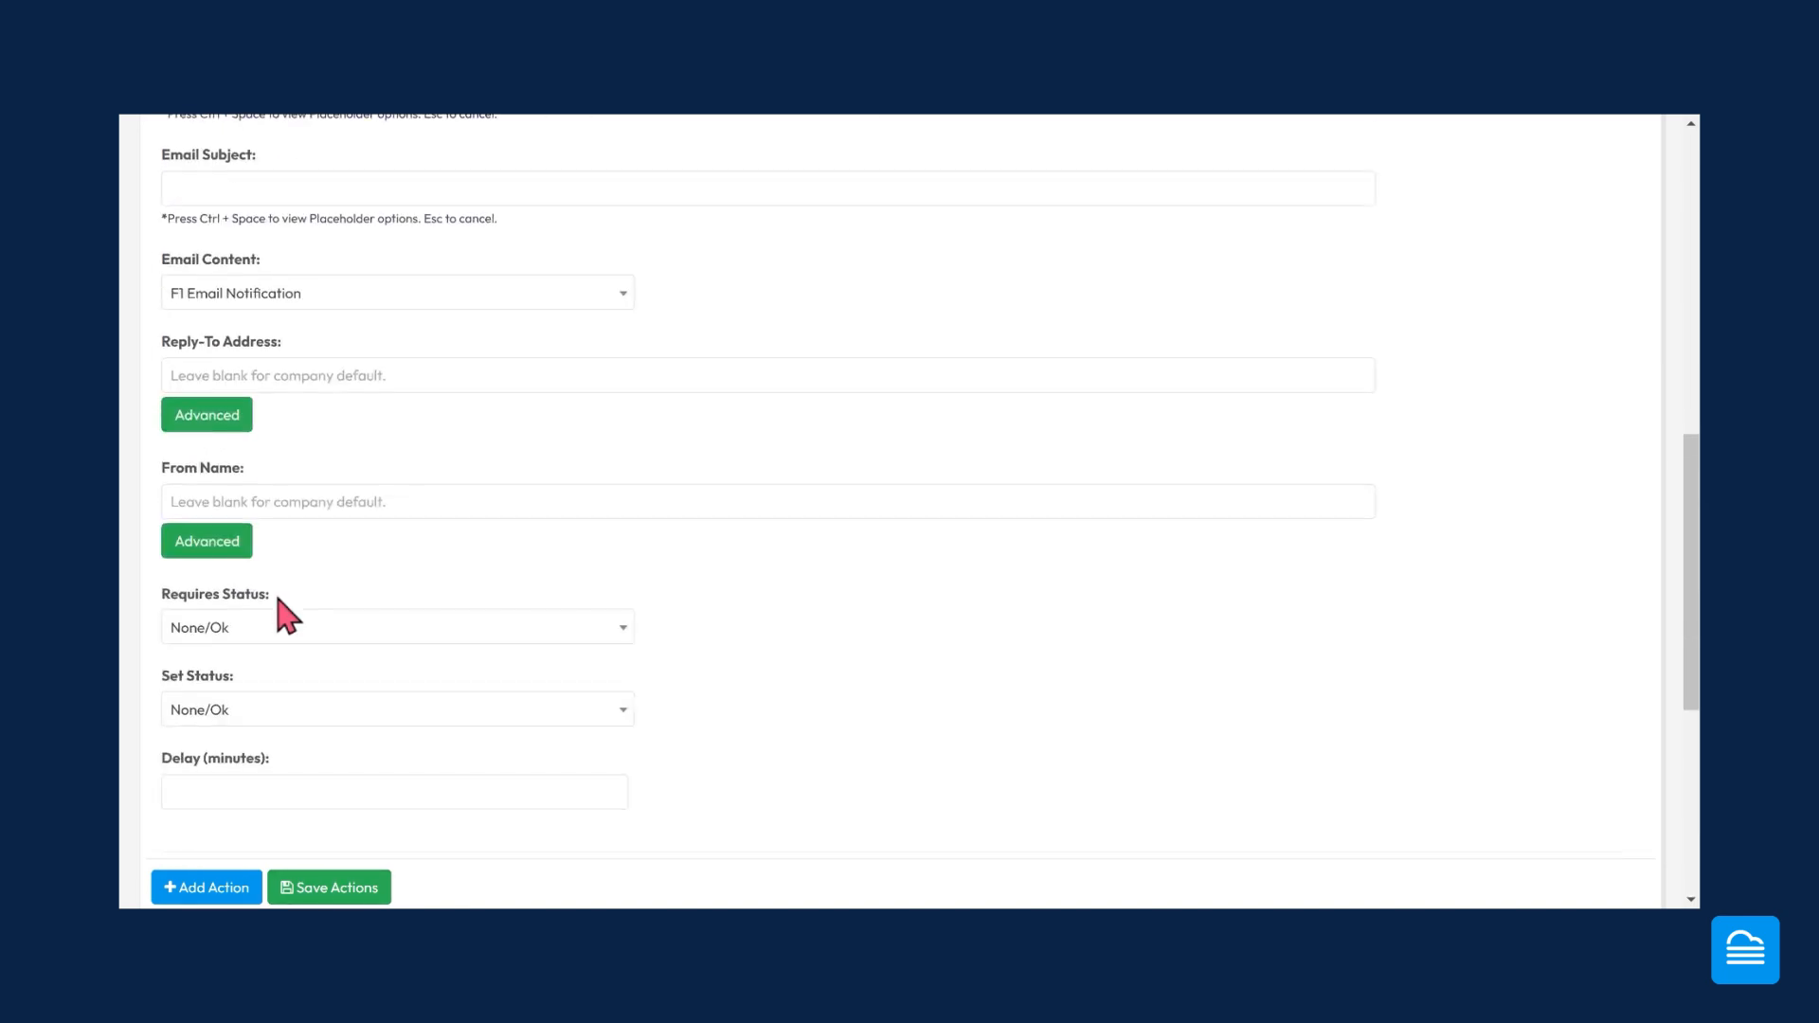
pyautogui.scroll(4, 284, 607)
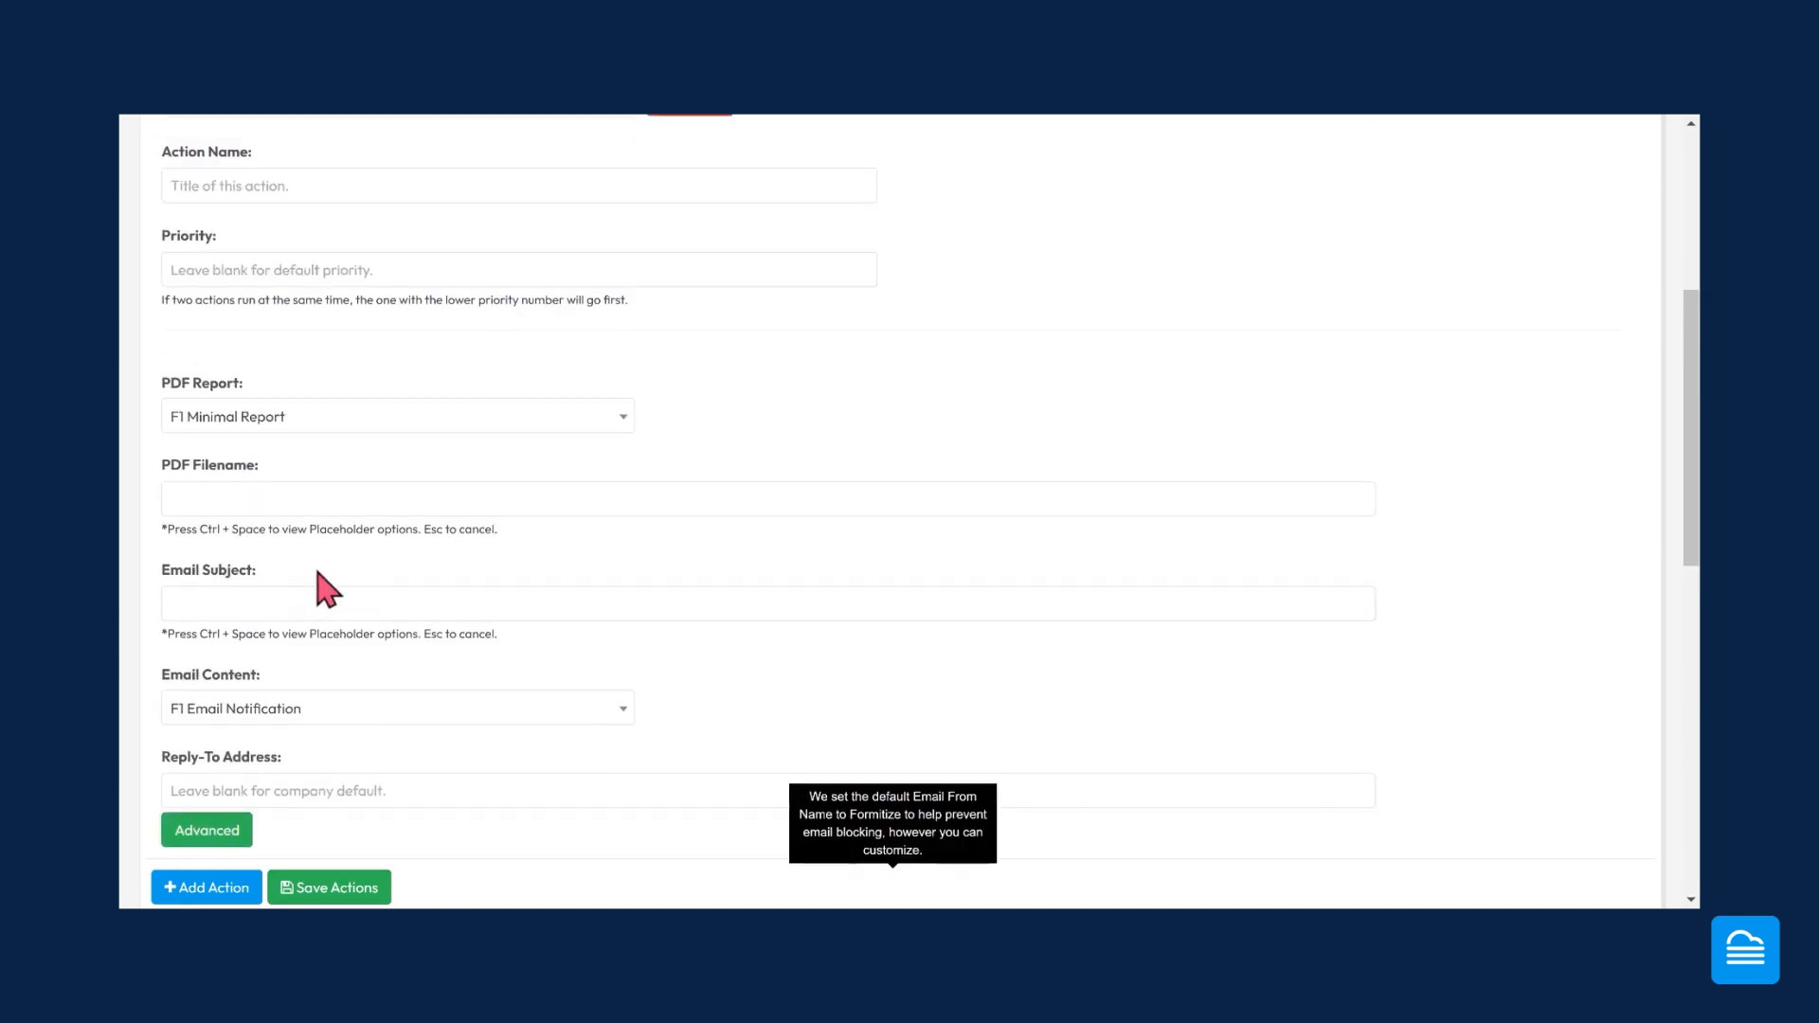
pyautogui.scroll(1, 370, 508)
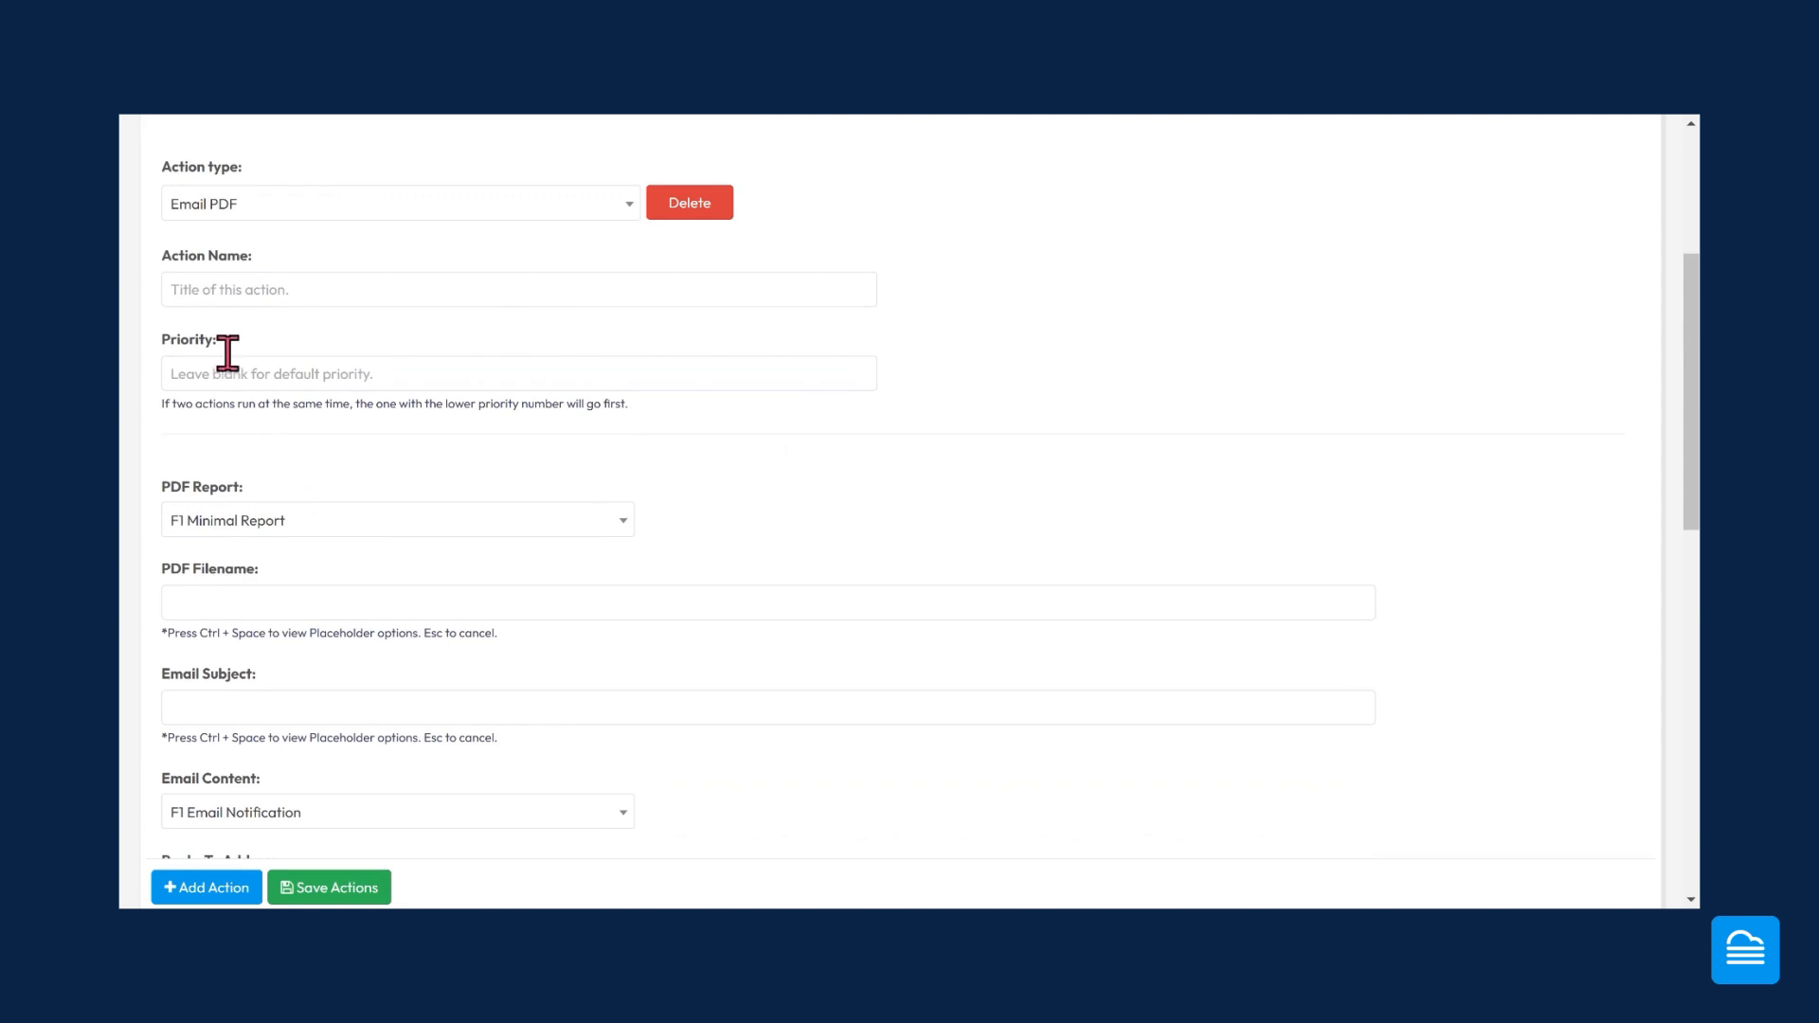
pyautogui.scroll(1, 248, 379)
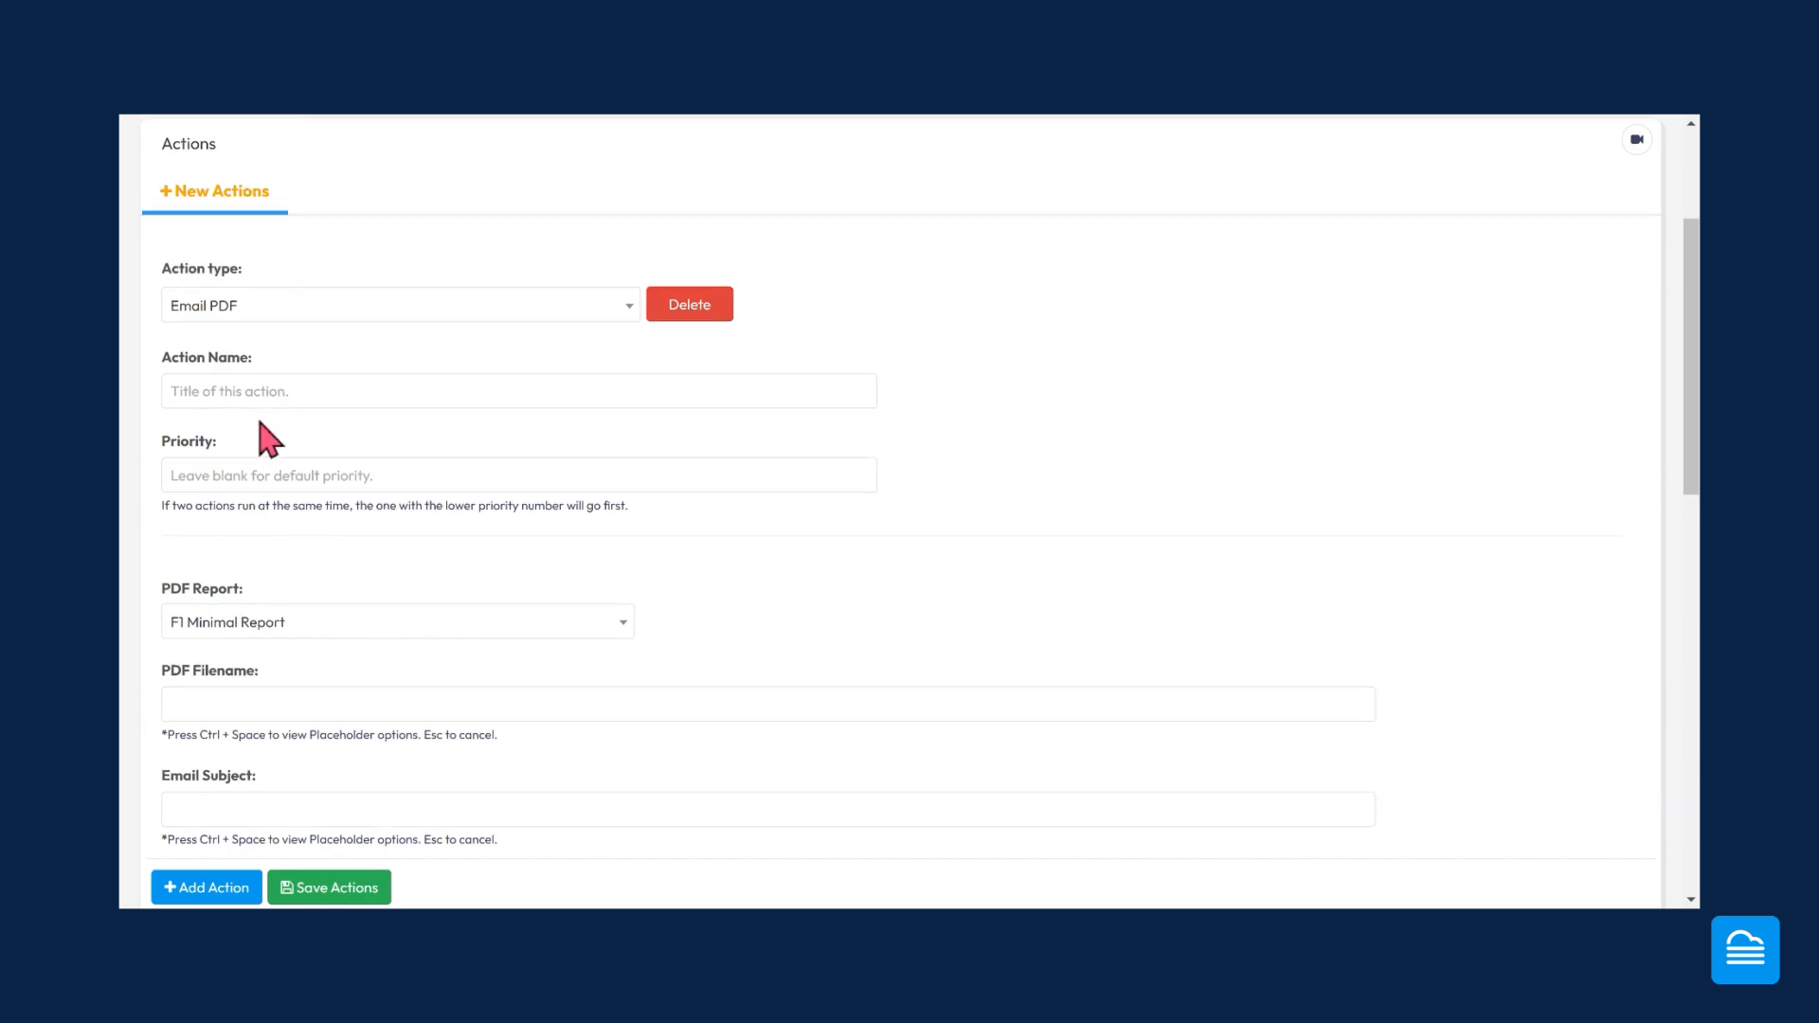
pyautogui.scroll(-1, 246, 427)
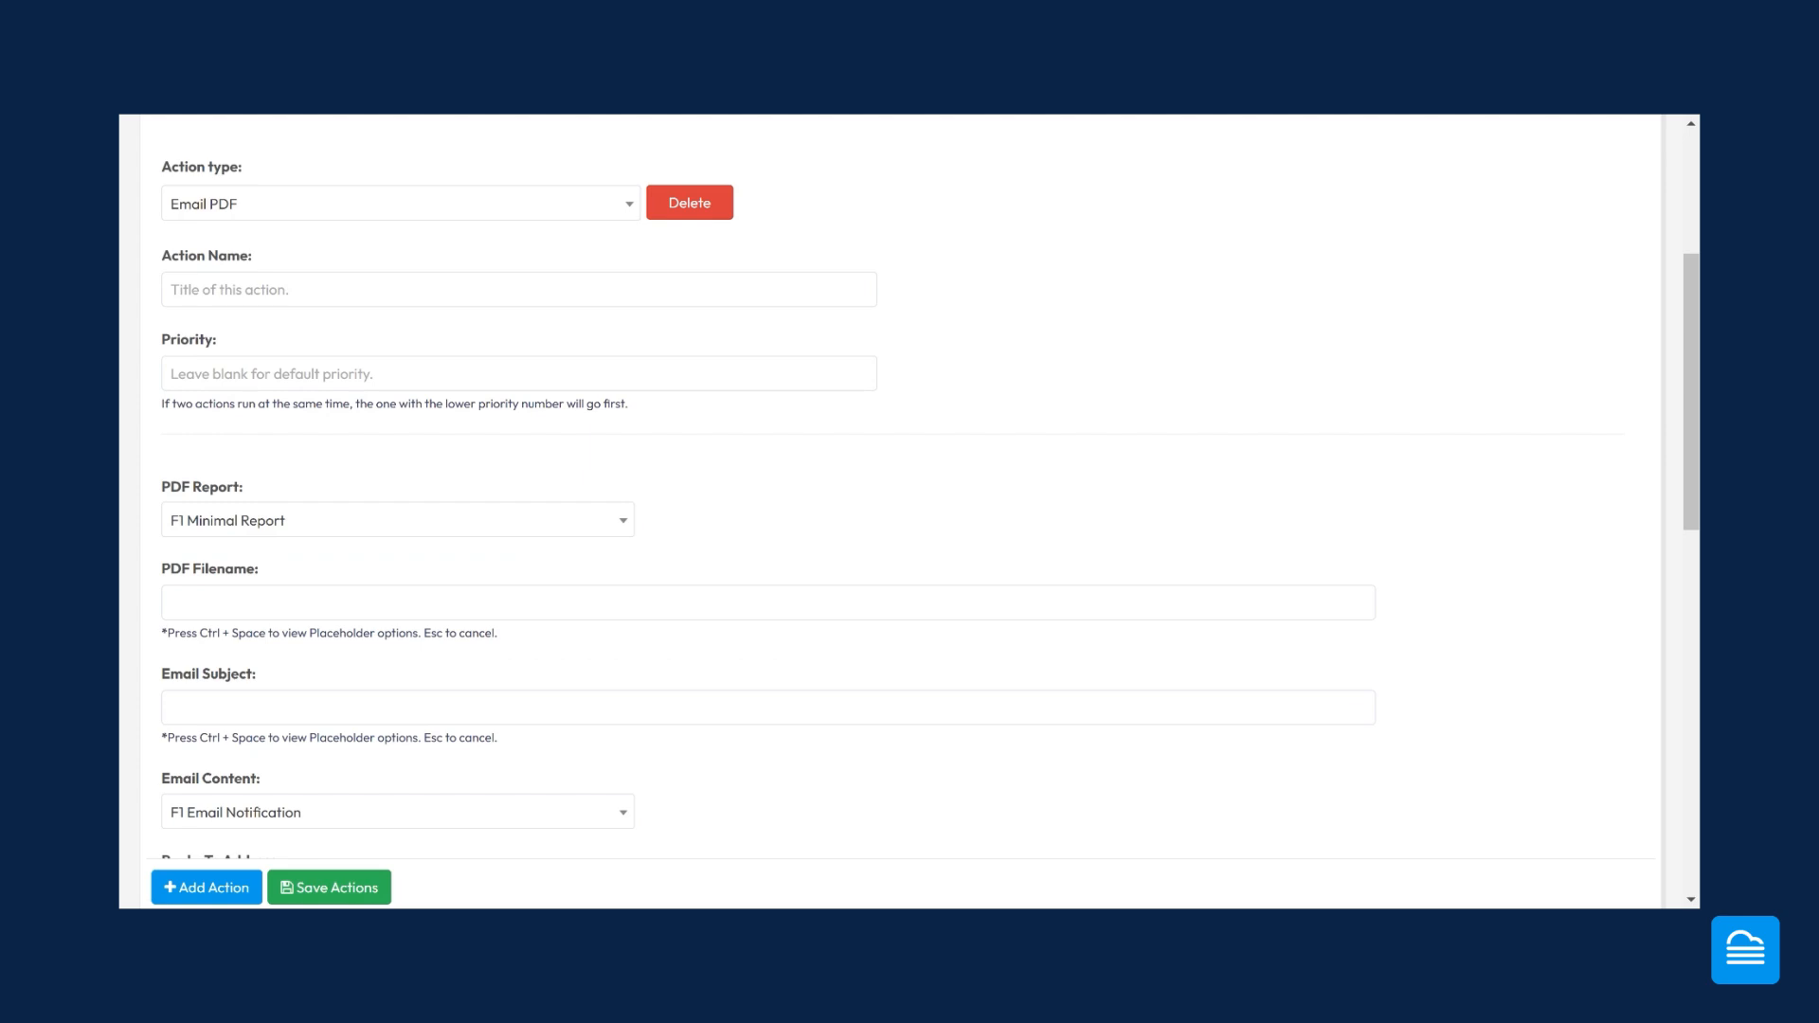
# - Set the Email PDF action's priority to 1
pyautogui.click(191, 375)
pyautogui.write('1')
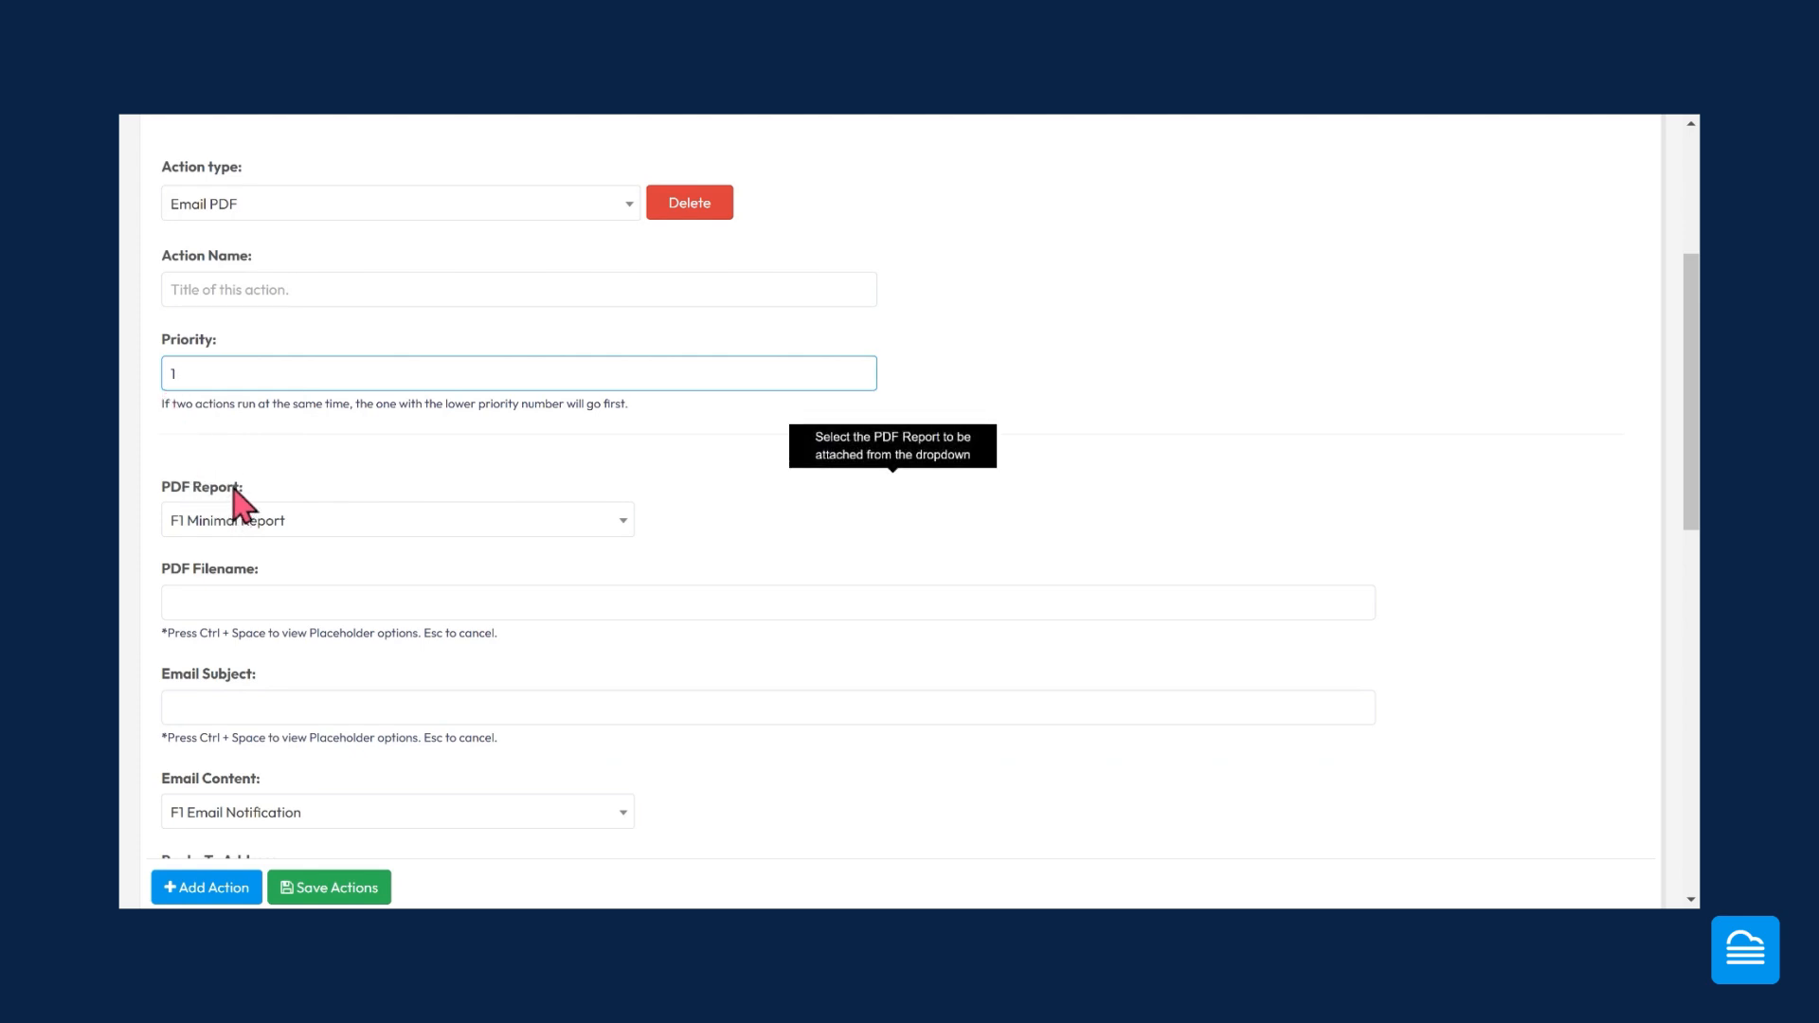
pyautogui.scroll(-2, 237, 455)
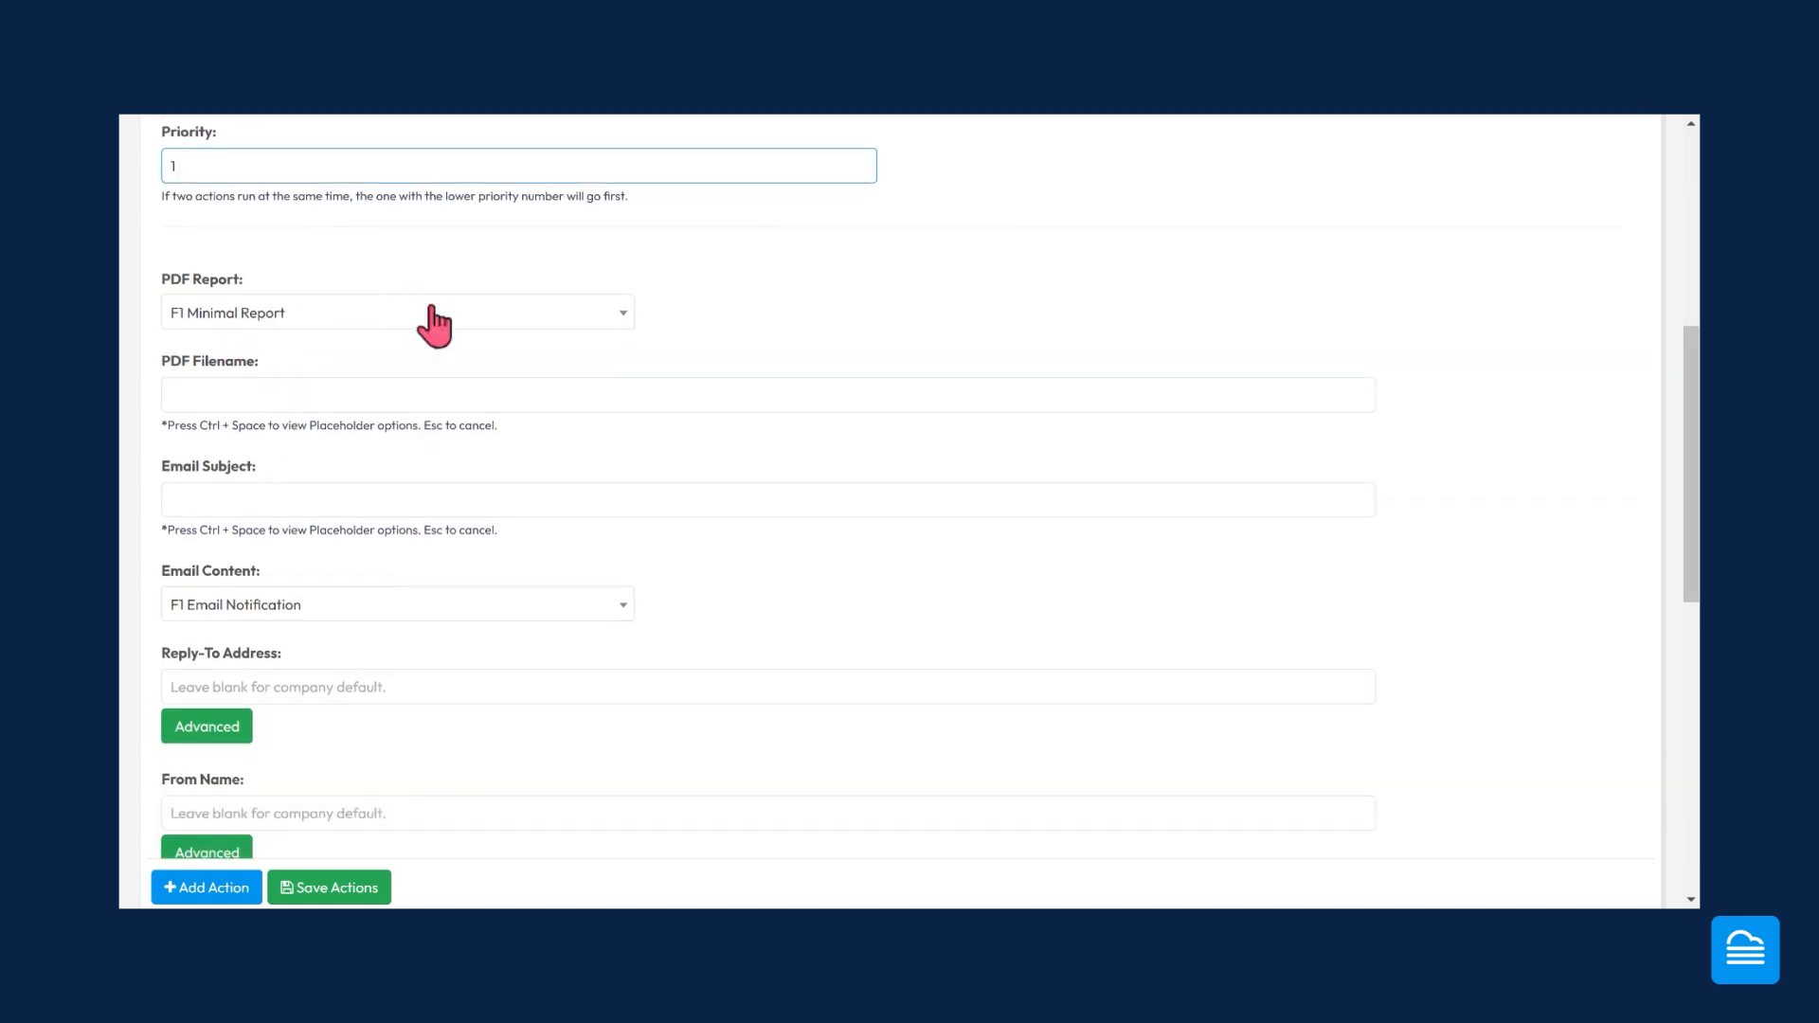
pyautogui.moveTo(198, 160); pyautogui.dragTo(159, 175)
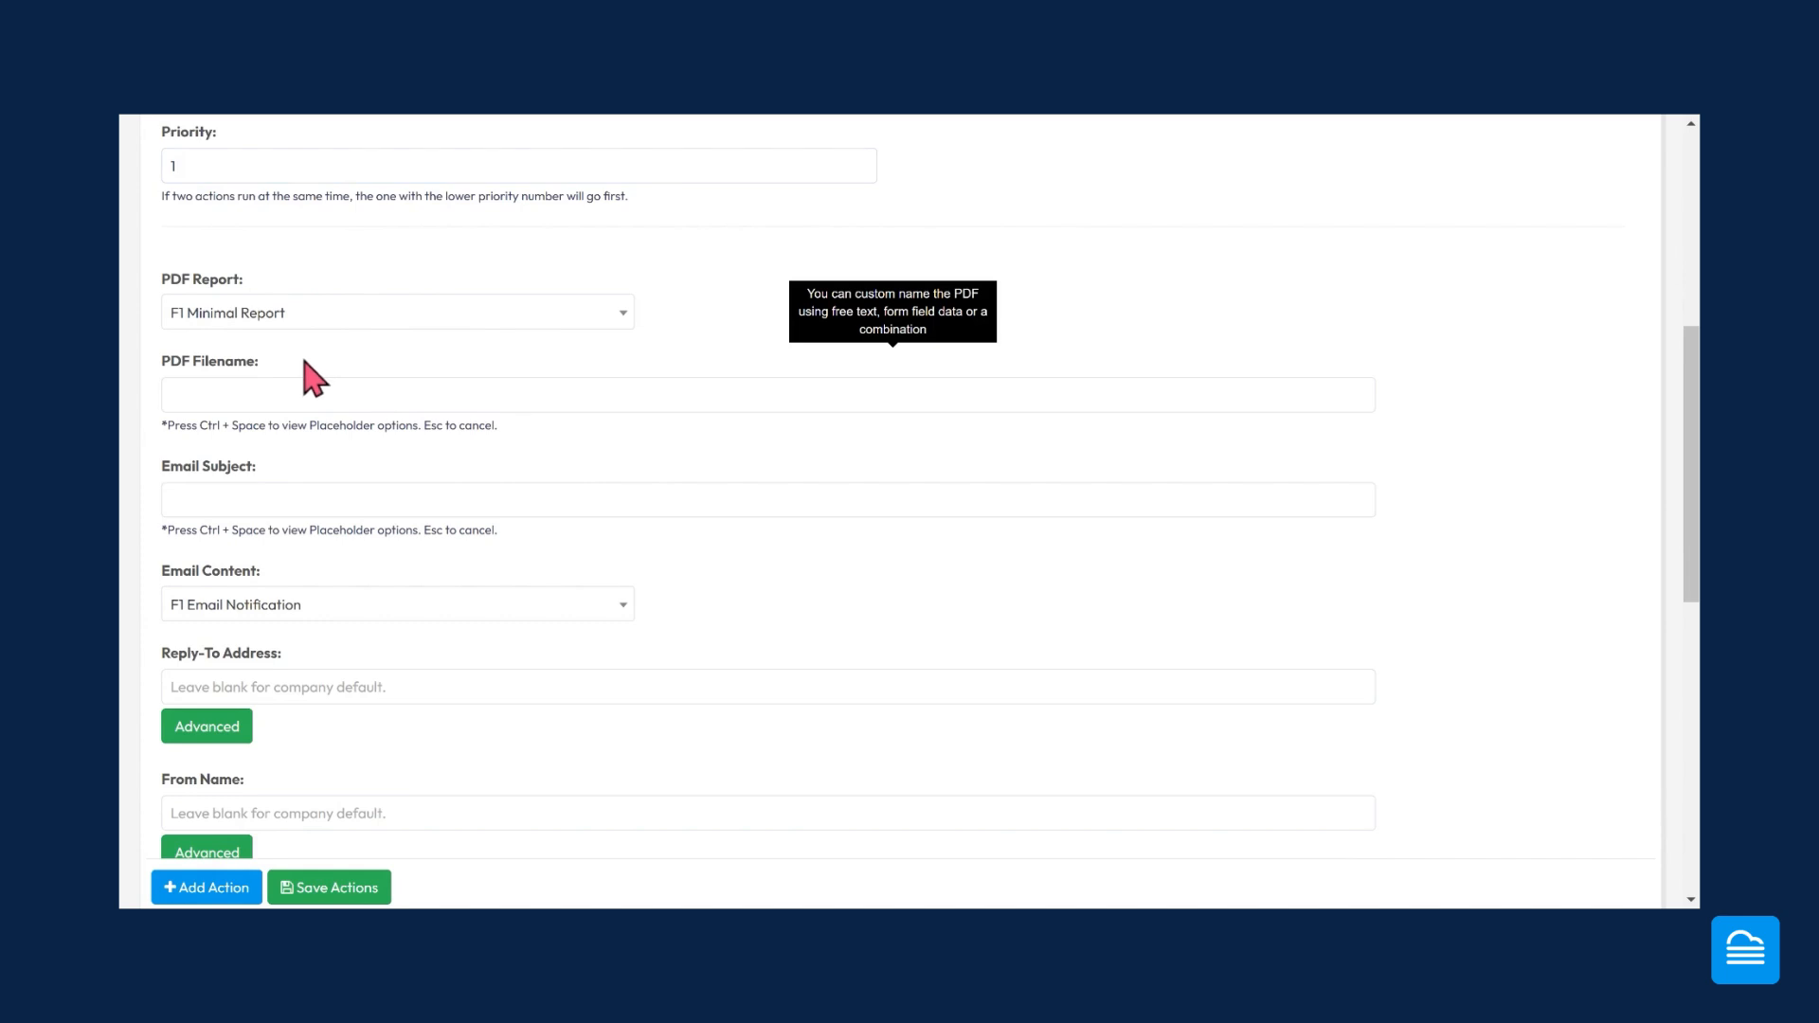
# - Select F1 Minimal Report as the PDF report and set the PDF filename to "Report:" with Client Name and Date placeholders separated by a hyphen
pyautogui.click(262, 317)
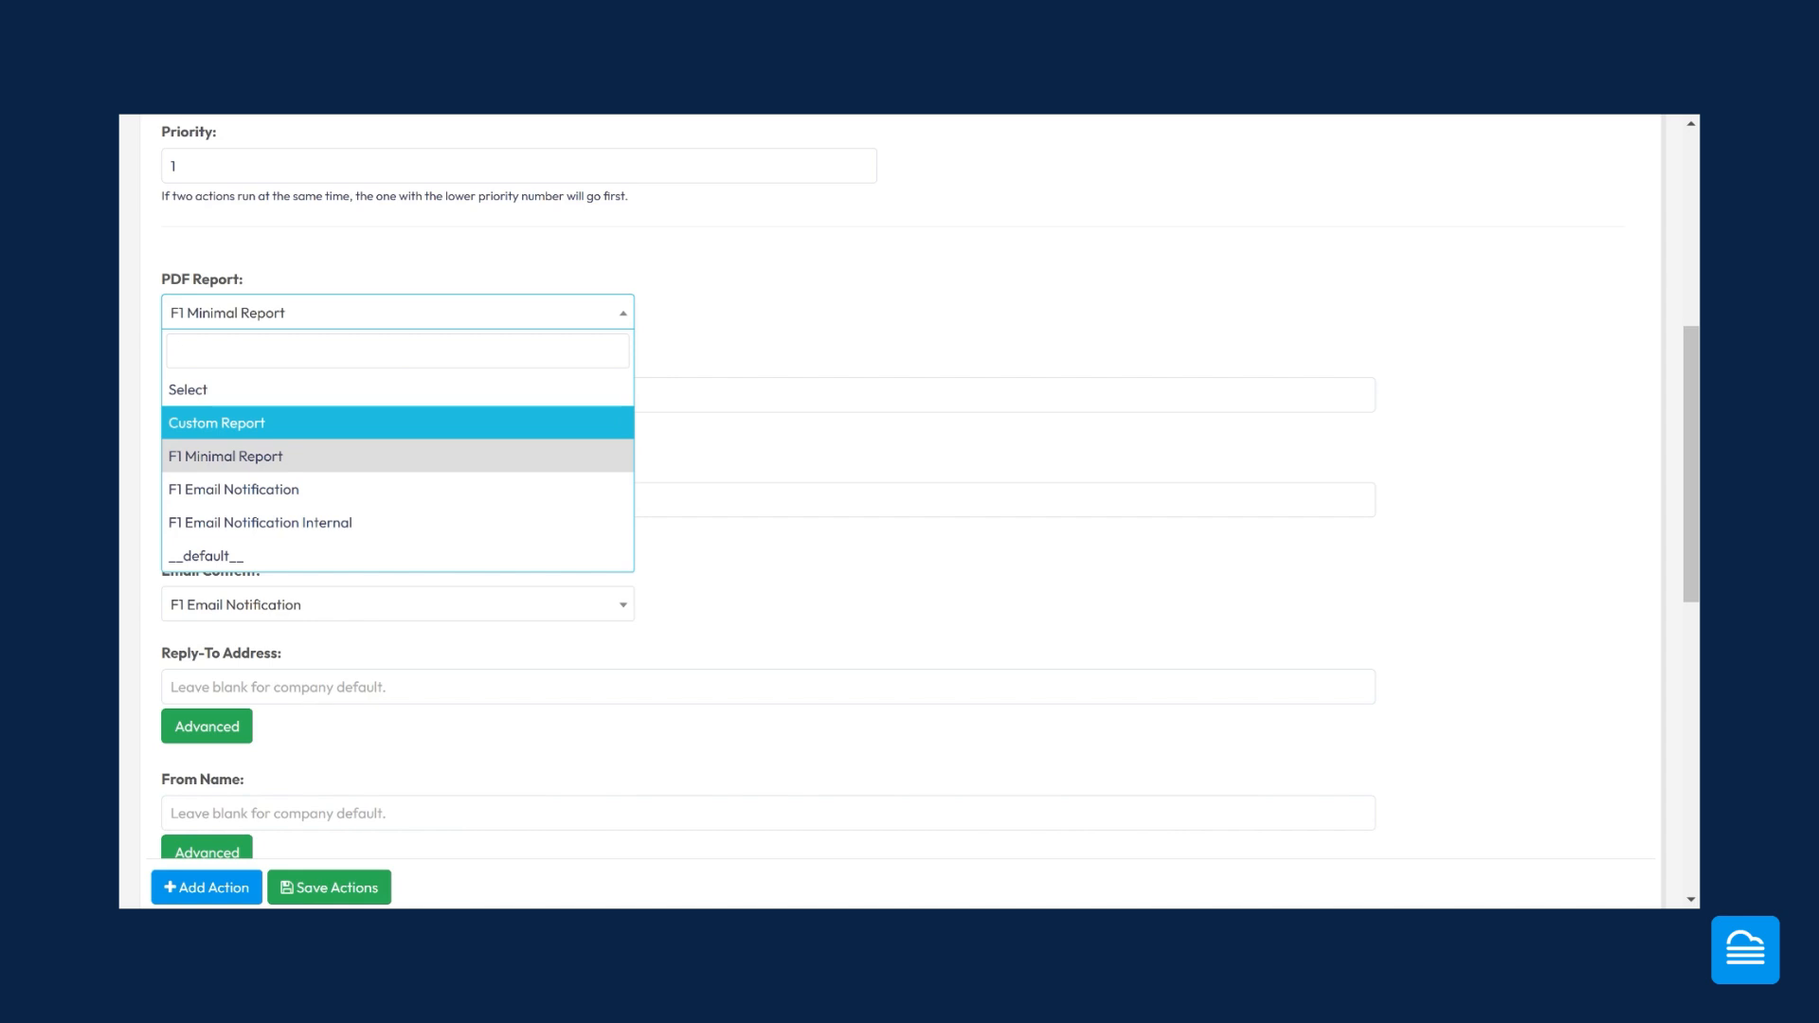
pyautogui.click(209, 461)
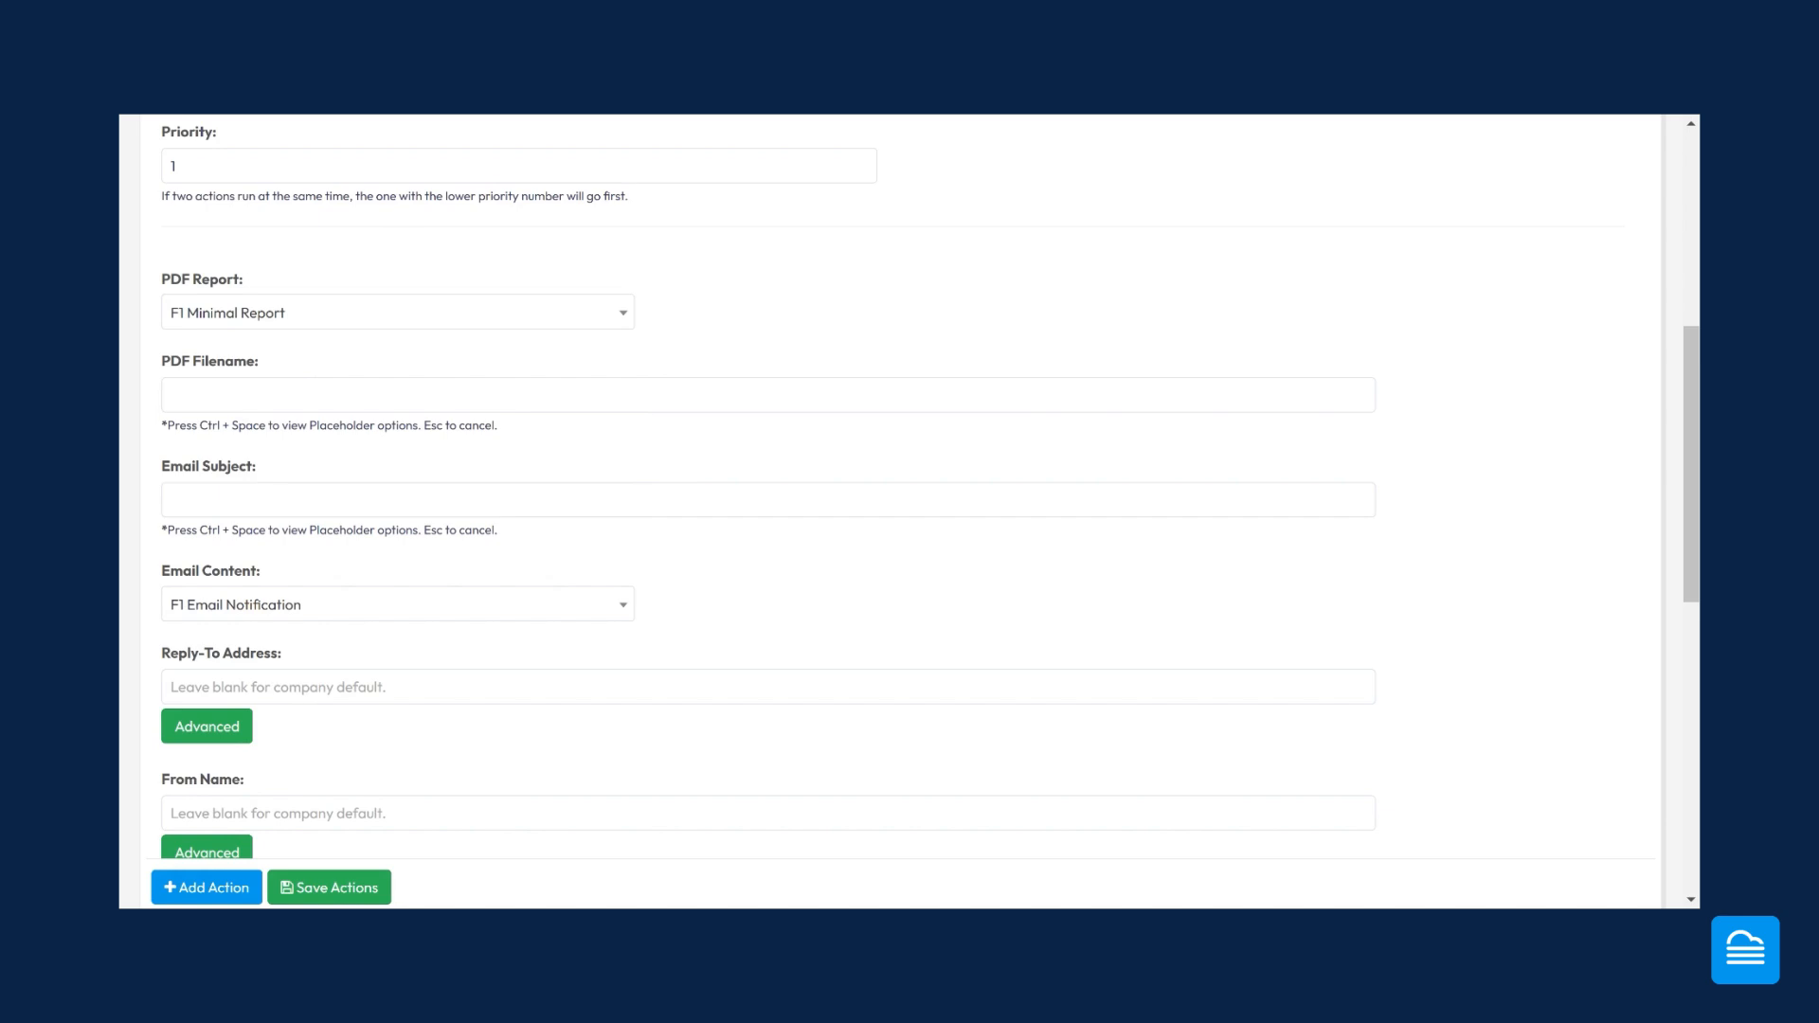
pyautogui.click(237, 396)
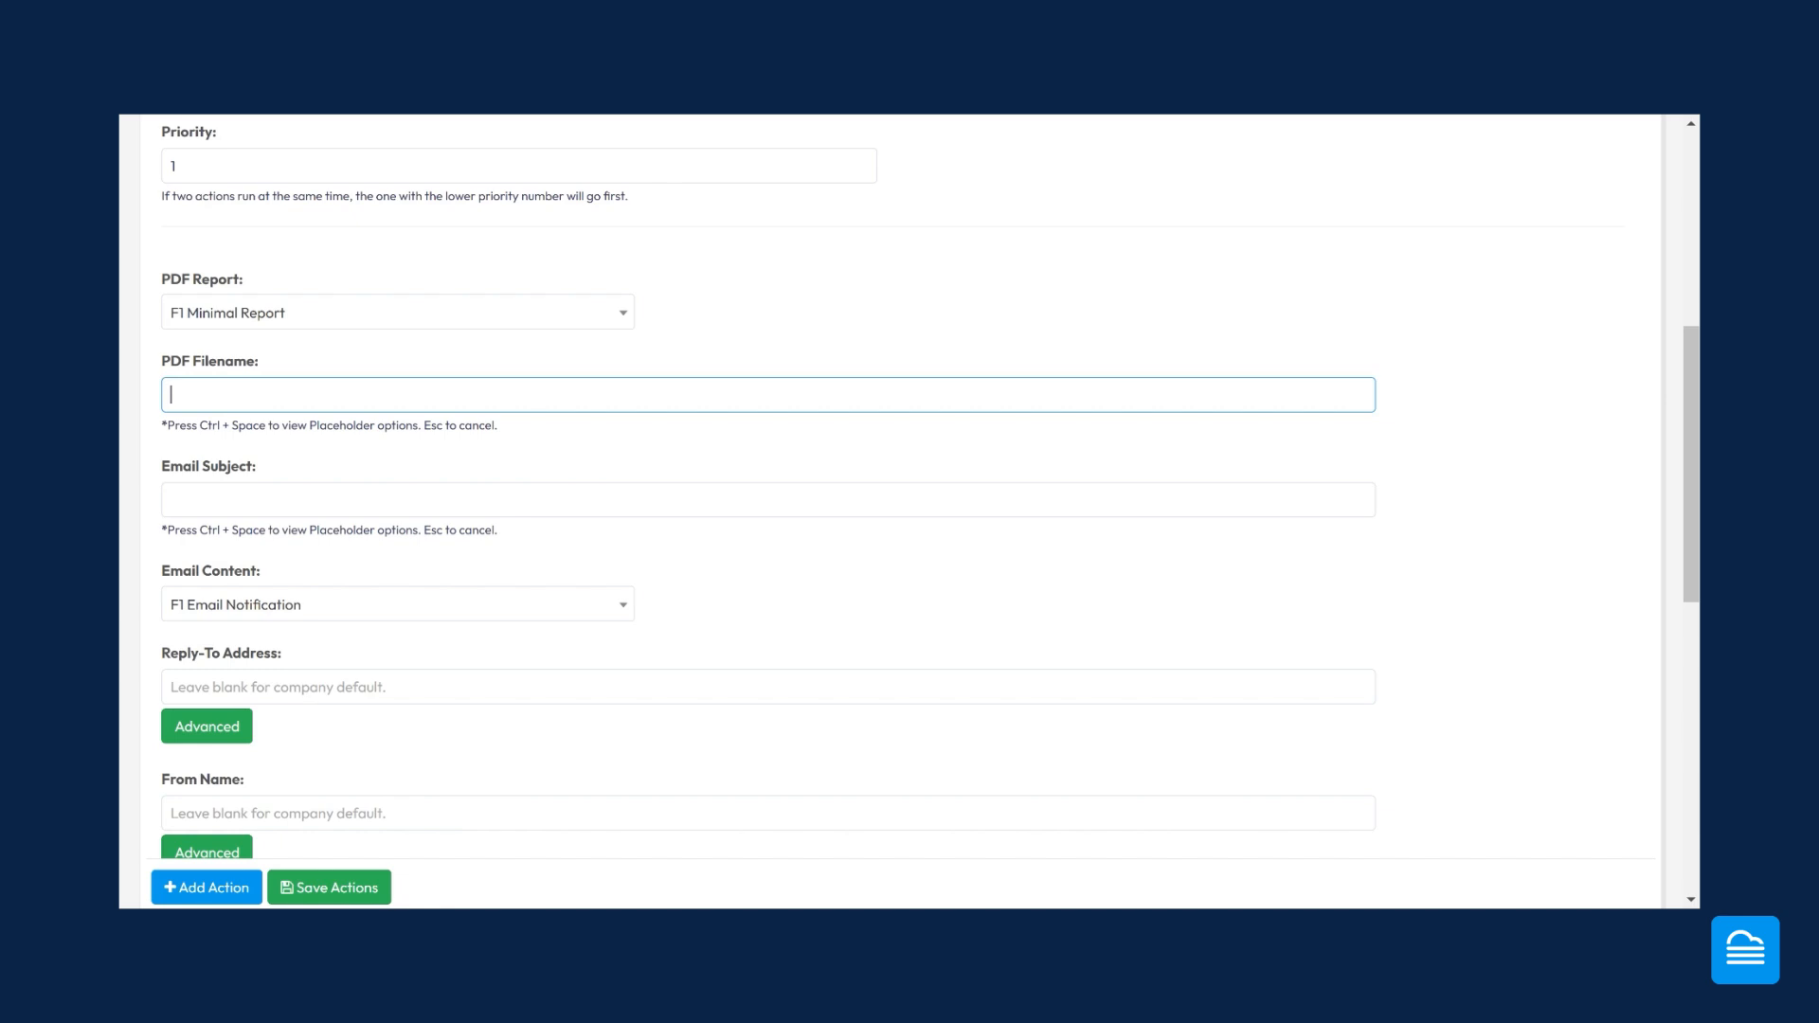
pyautogui.write('Report:')
pyautogui.hotkey('ctrl', 'space')
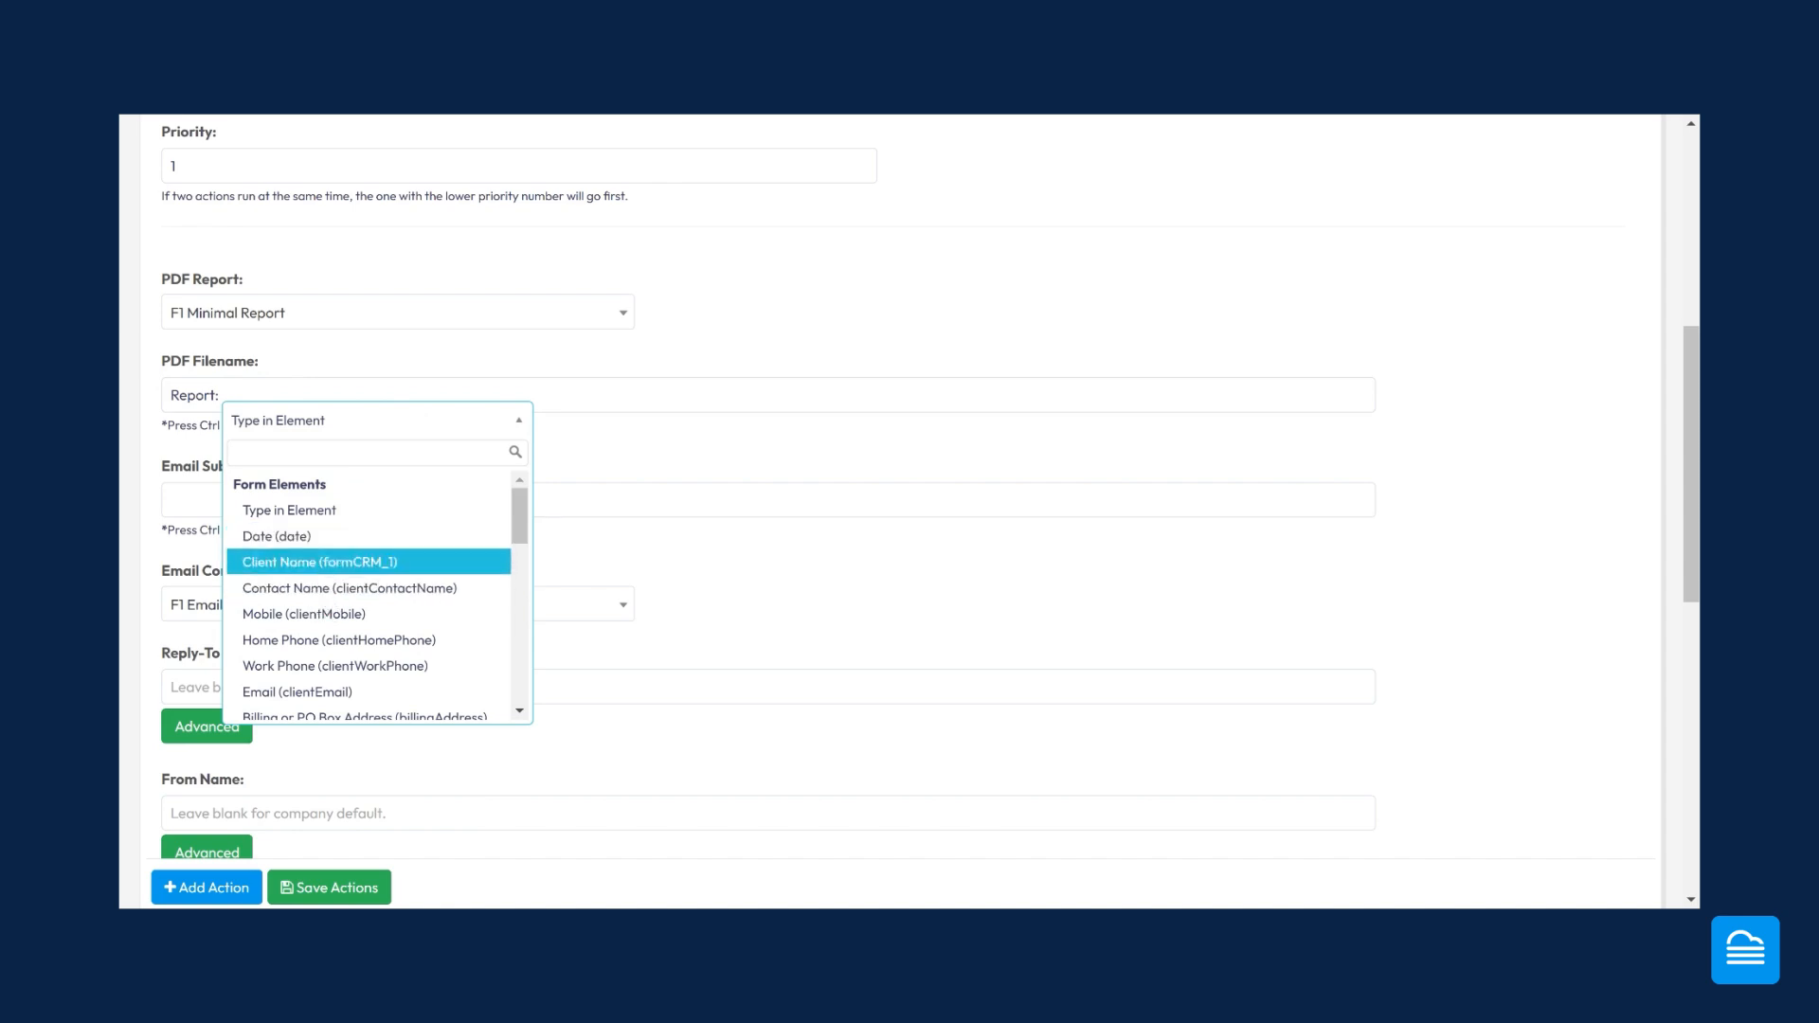
pyautogui.click(325, 565)
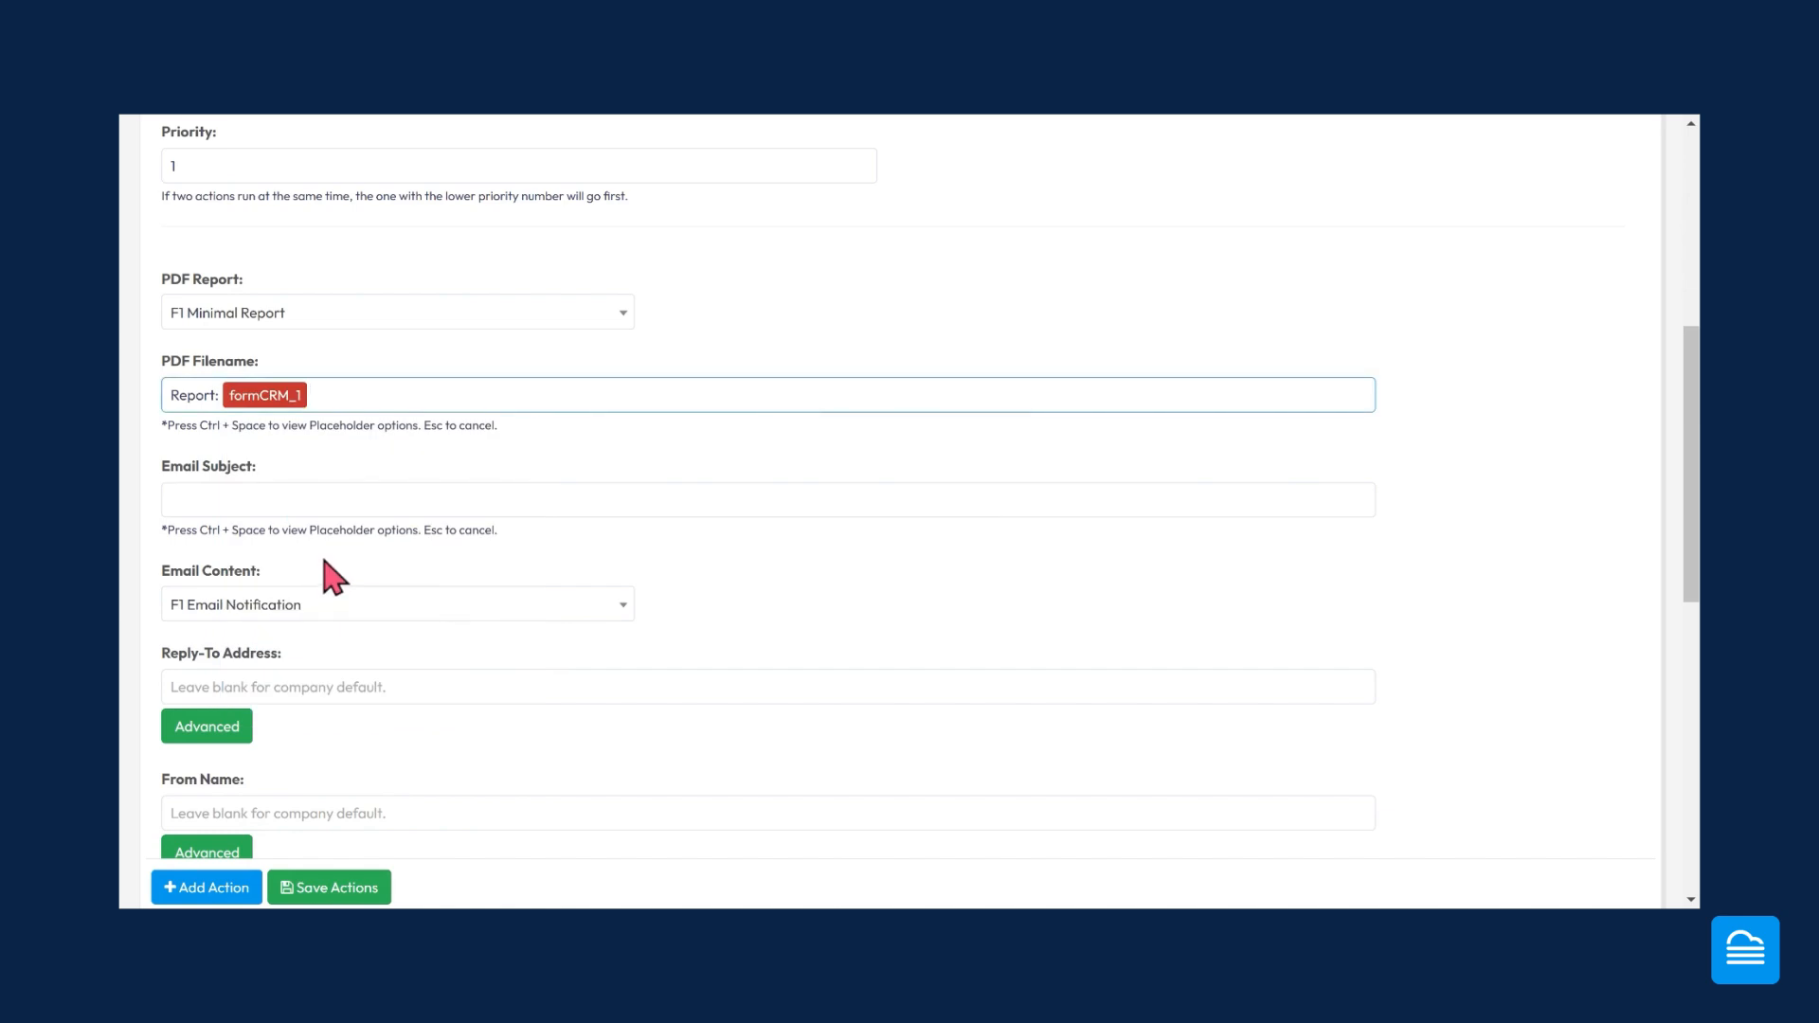
pyautogui.write('-')
pyautogui.hotkey('ctrl', 'space')
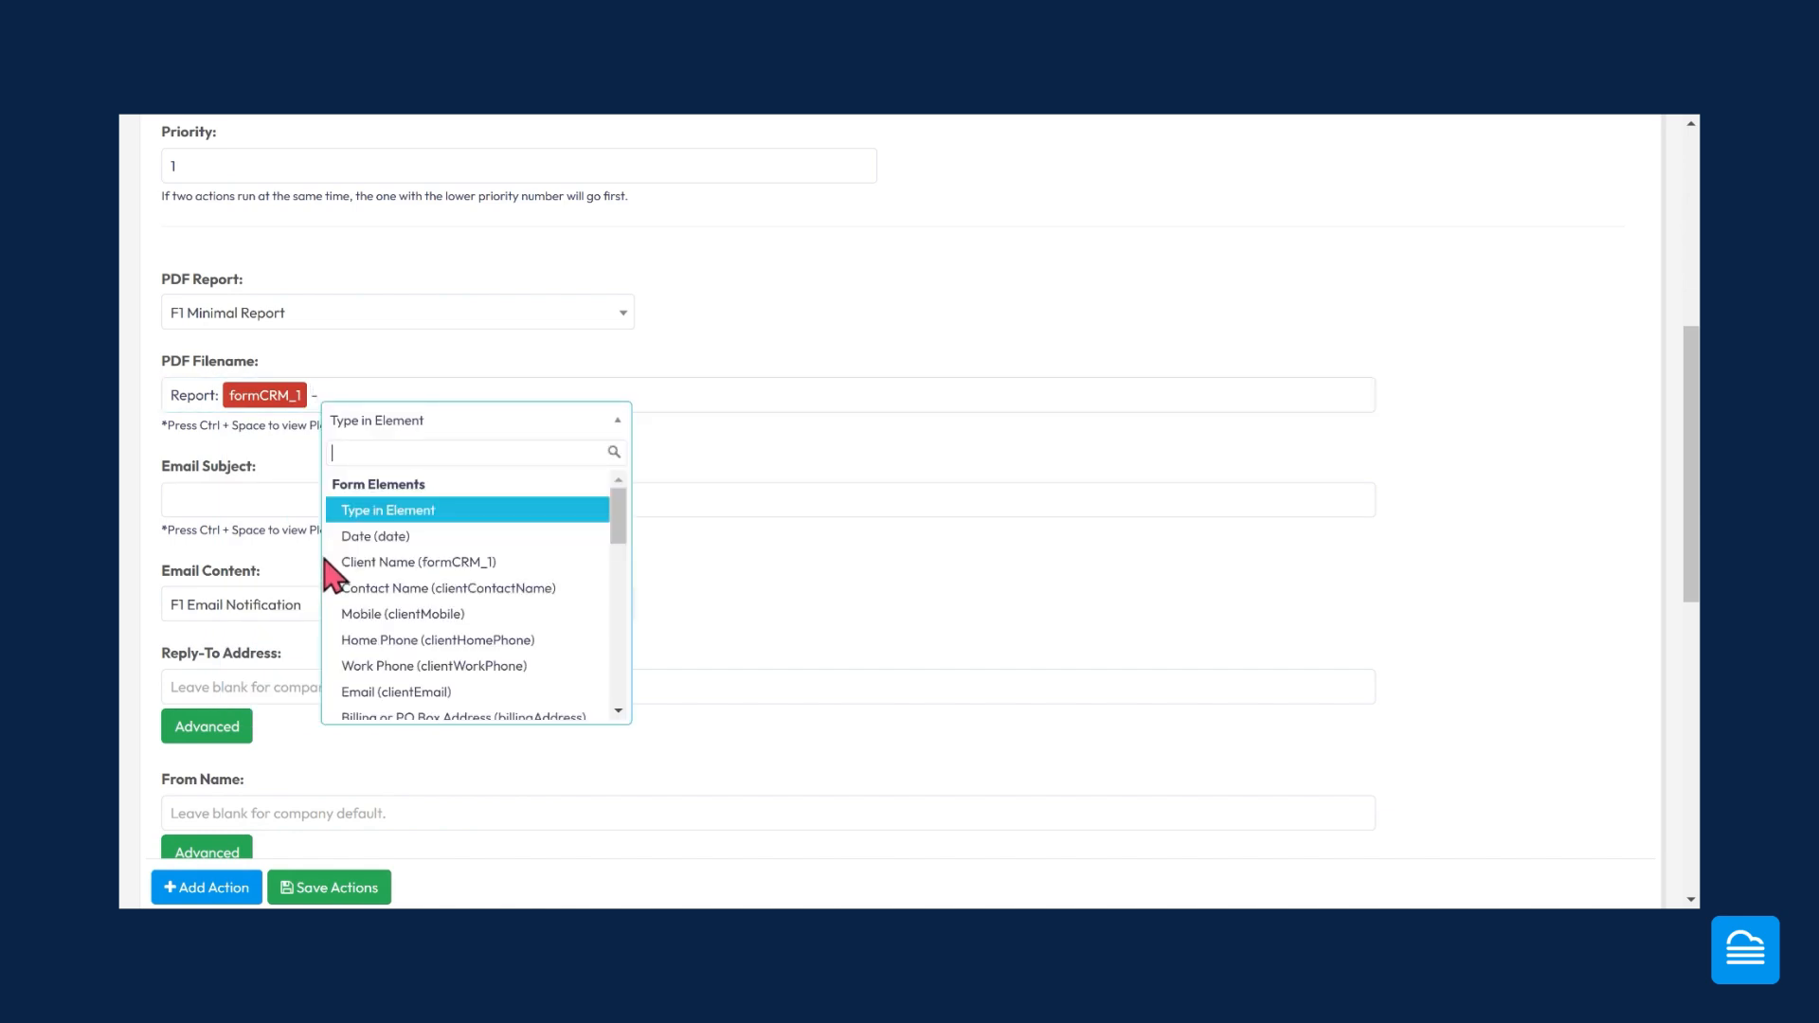
pyautogui.click(359, 537)
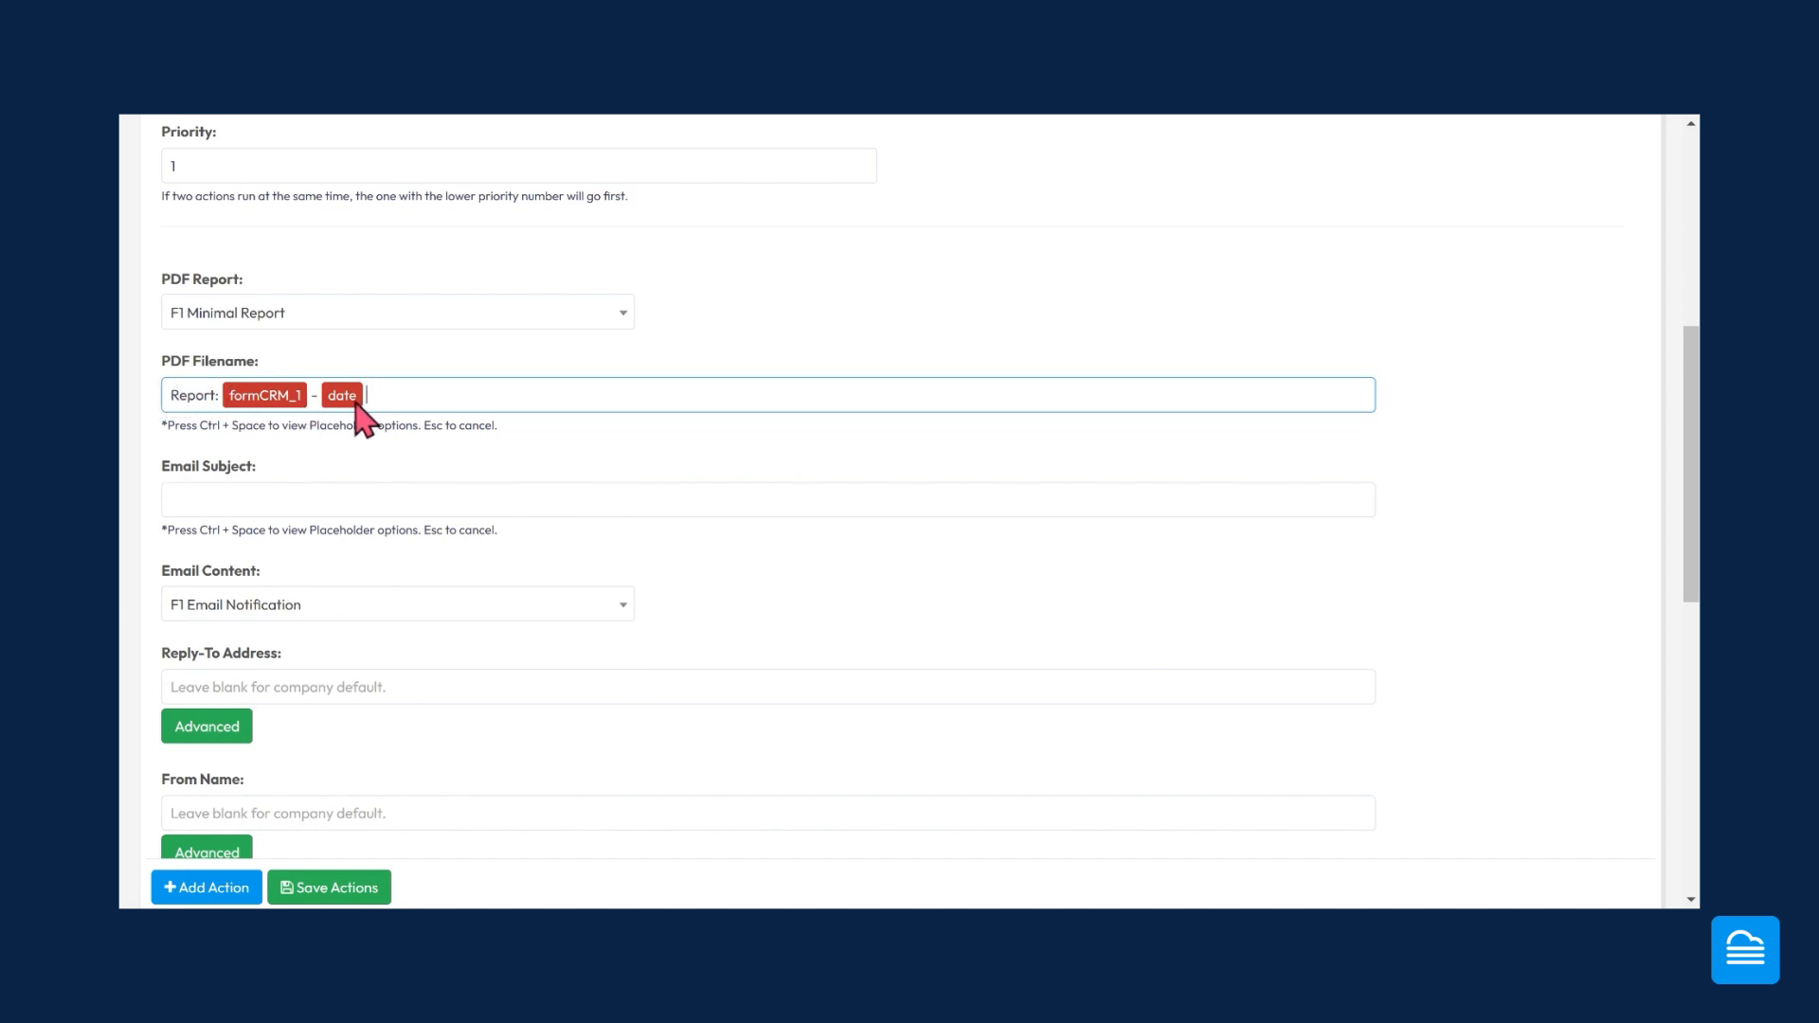
# - Set the email subject to "Test Subject:" followed by the Job Address placeholder, a hyphen and the Date placeholder
pyautogui.click(257, 502)
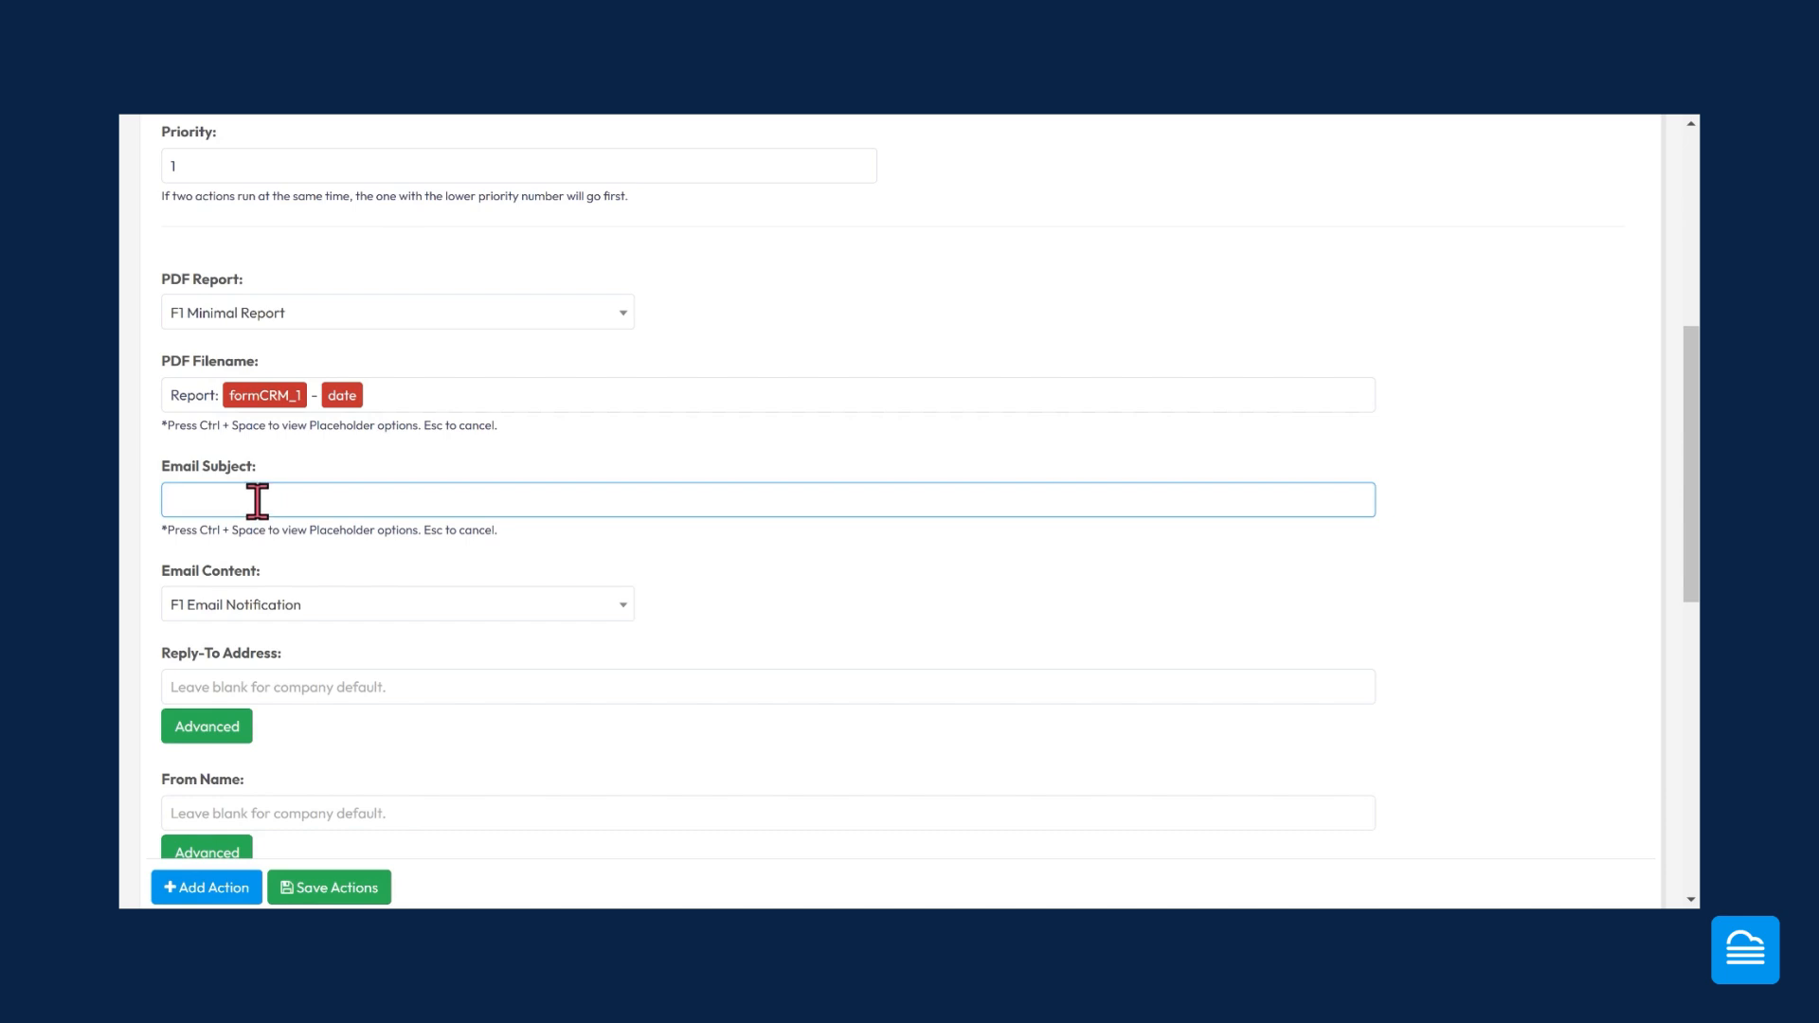
pyautogui.write('TEst Subject')
pyautogui.moveTo(189, 500); pyautogui.dragTo(182, 501)
pyautogui.write('ect:')
pyautogui.hotkey('ctrl', 'space')
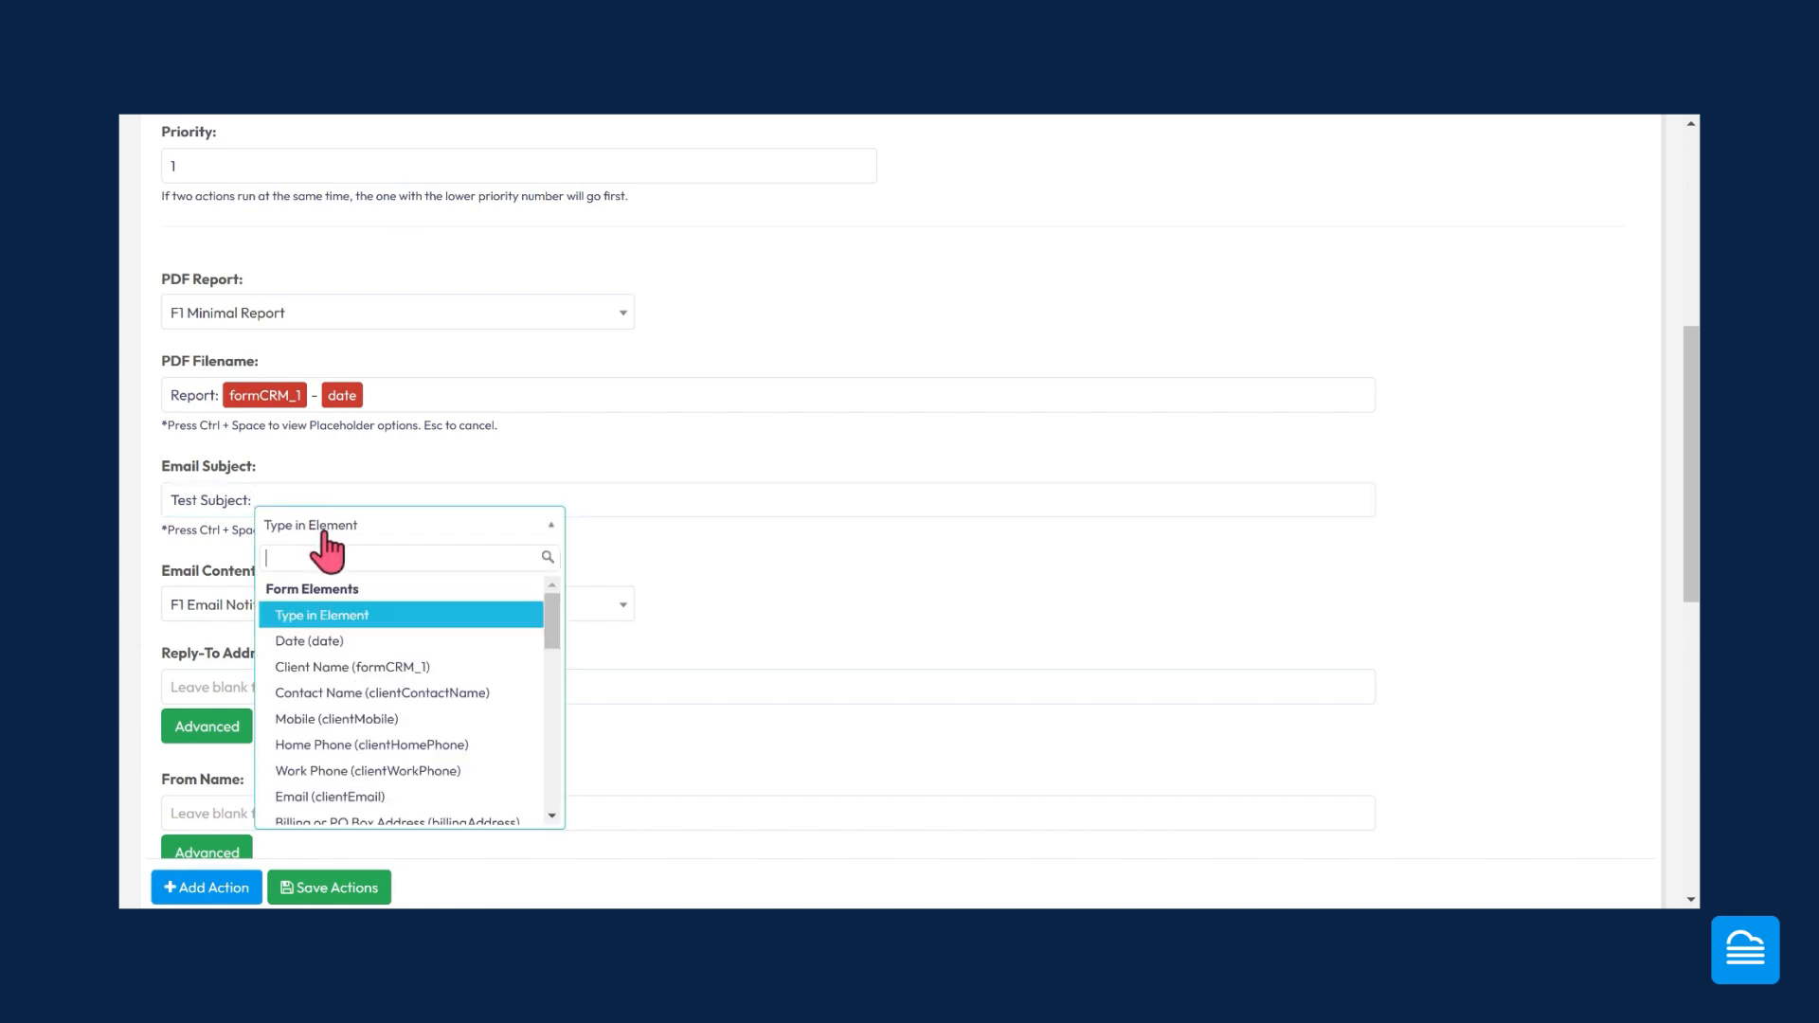
pyautogui.scroll(-1, 373, 777)
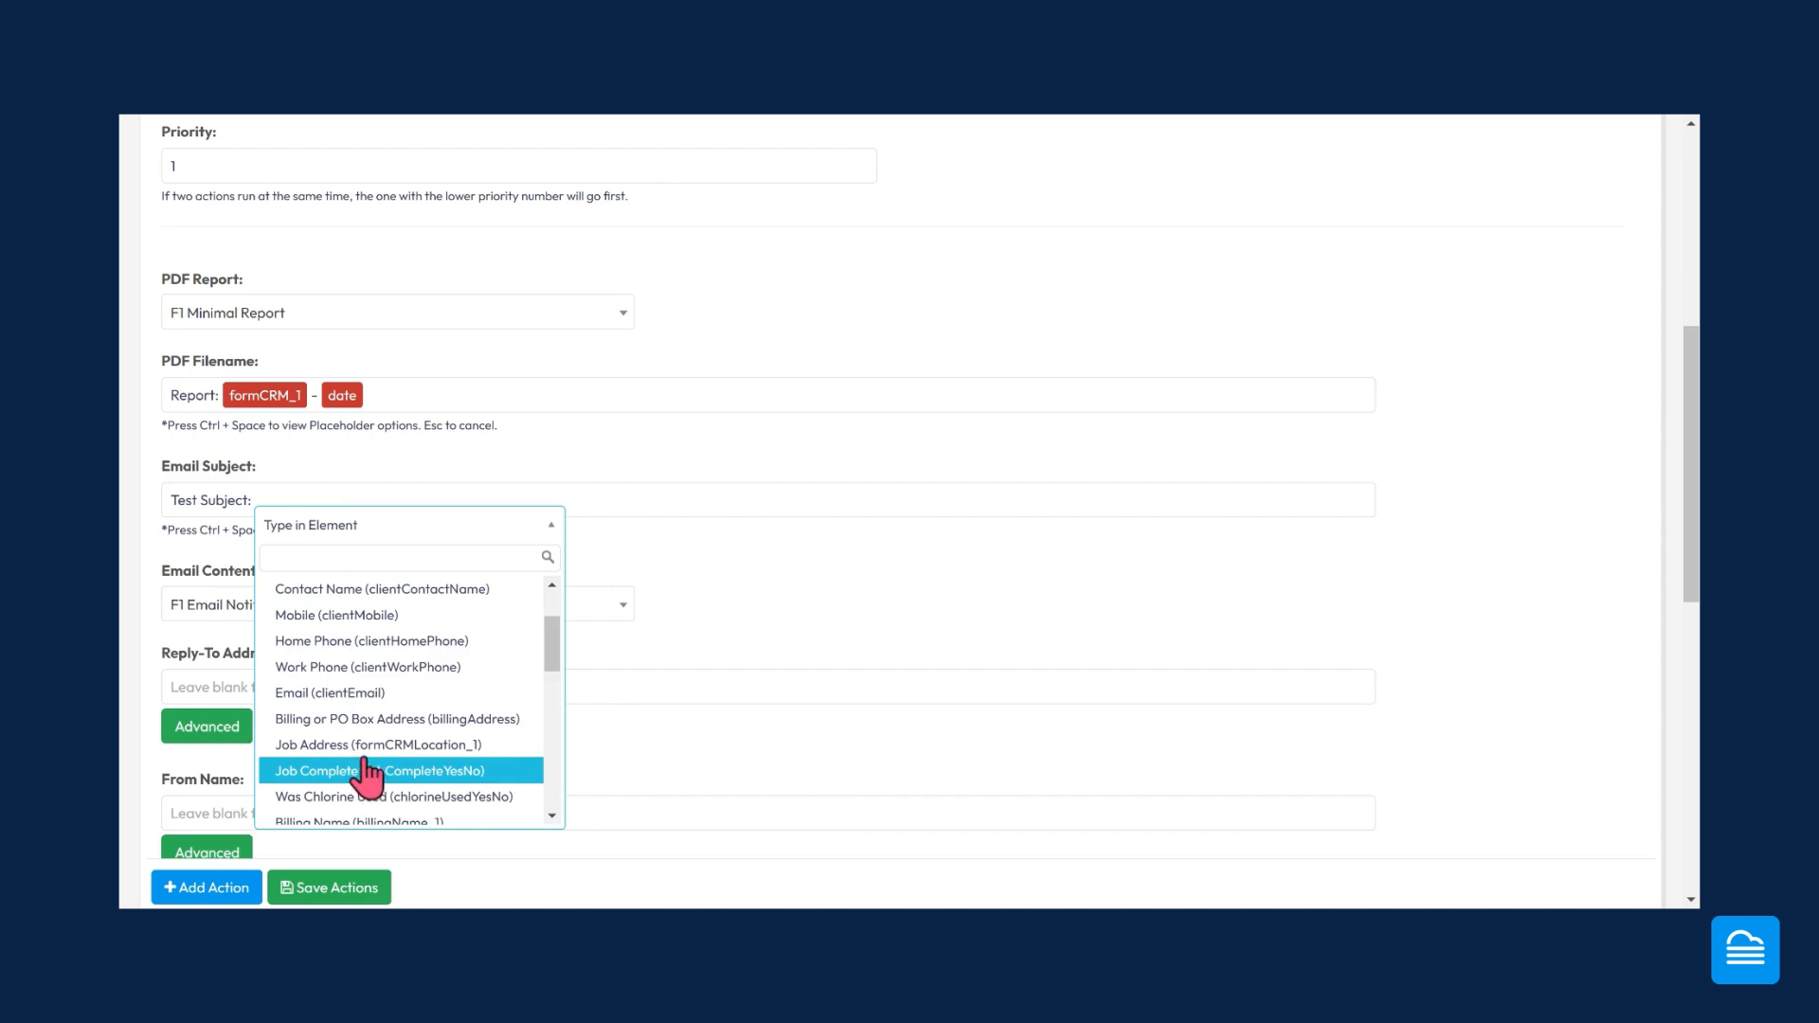
pyautogui.click(369, 744)
pyautogui.write('-')
pyautogui.hotkey('ctrl', 'space')
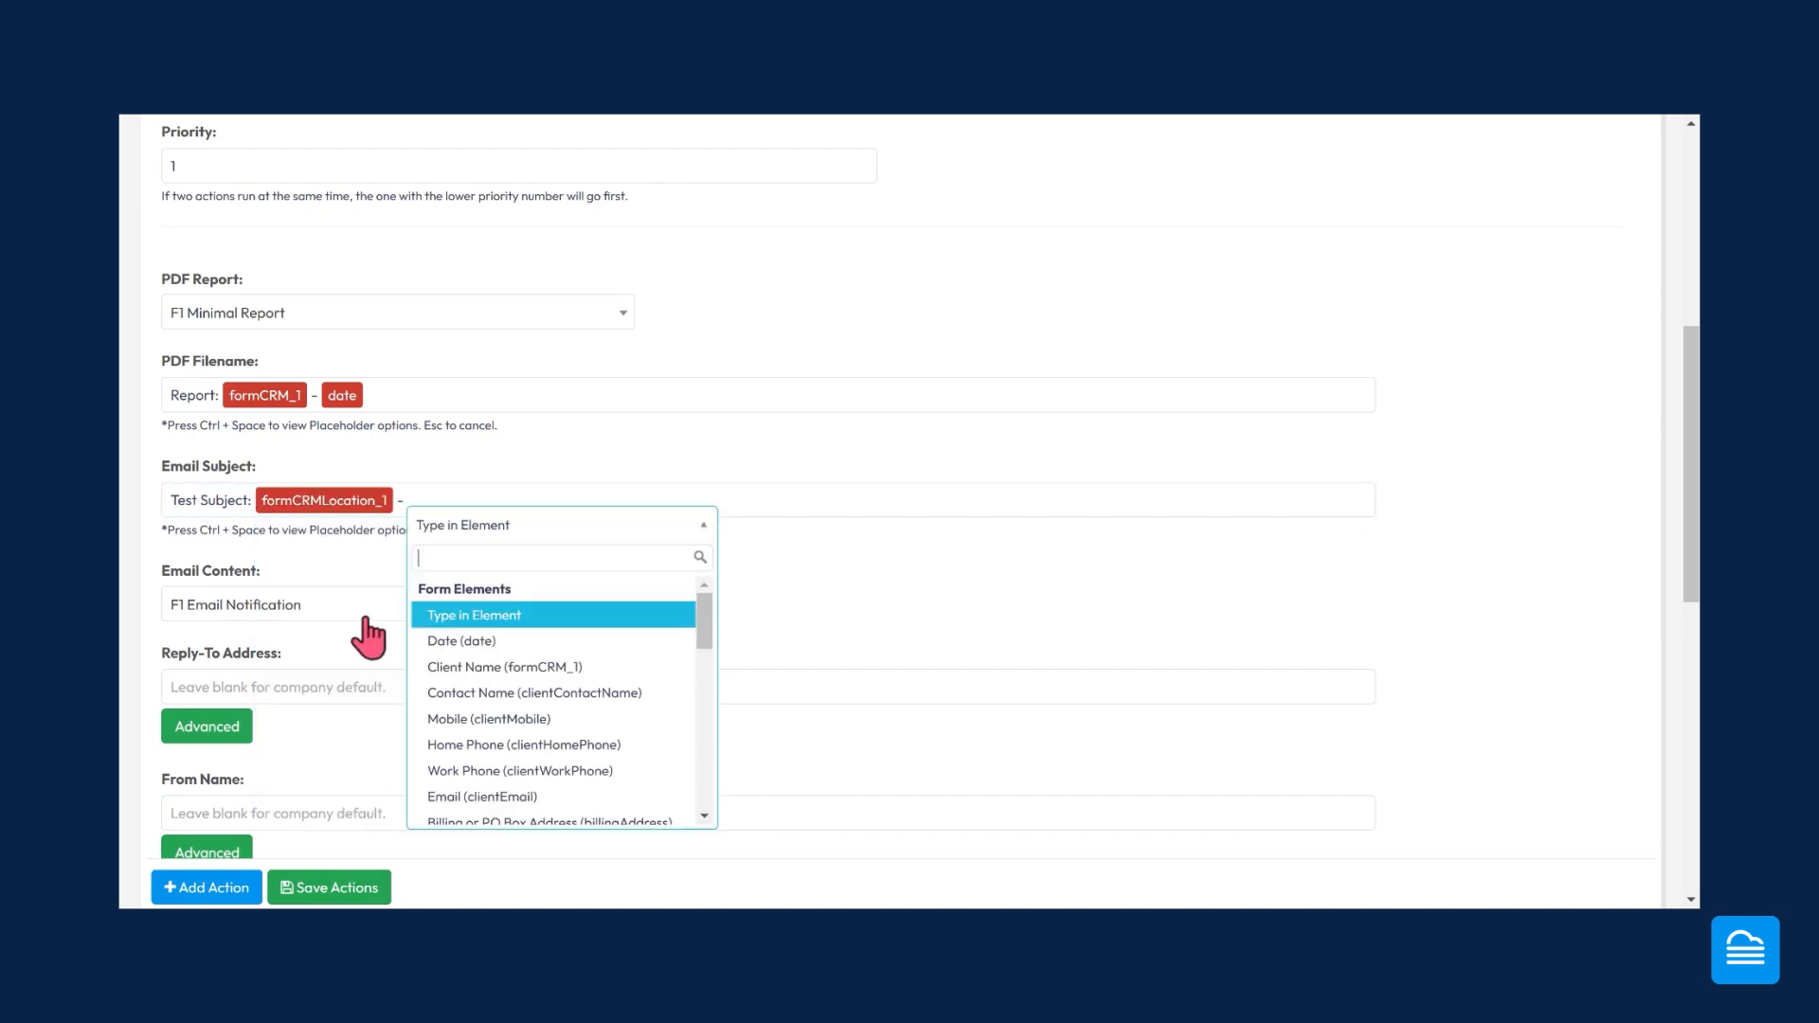
pyautogui.scroll(-2, 490, 696)
pyautogui.scroll(1, 492, 701)
pyautogui.scroll(1, 489, 697)
pyautogui.click(499, 644)
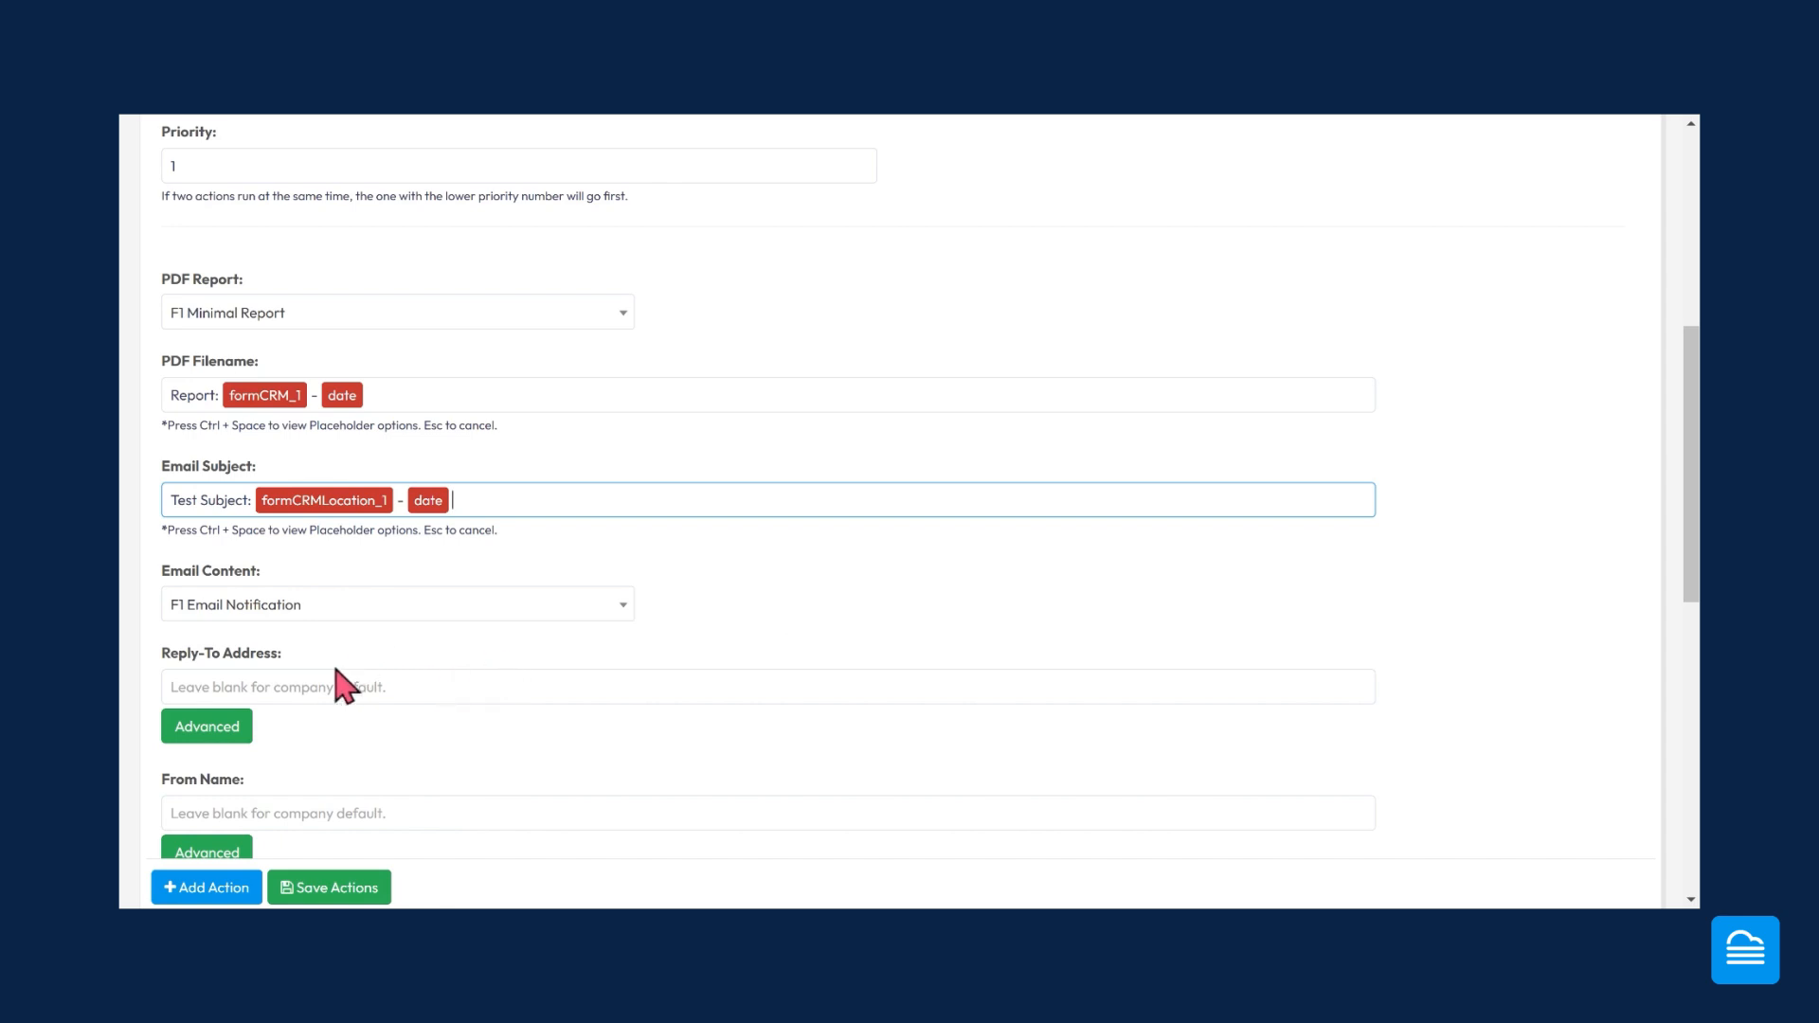
# - Set the Email PDF action to require the Accepted status and to set the form's status to Complete
pyautogui.moveTo(343, 682)
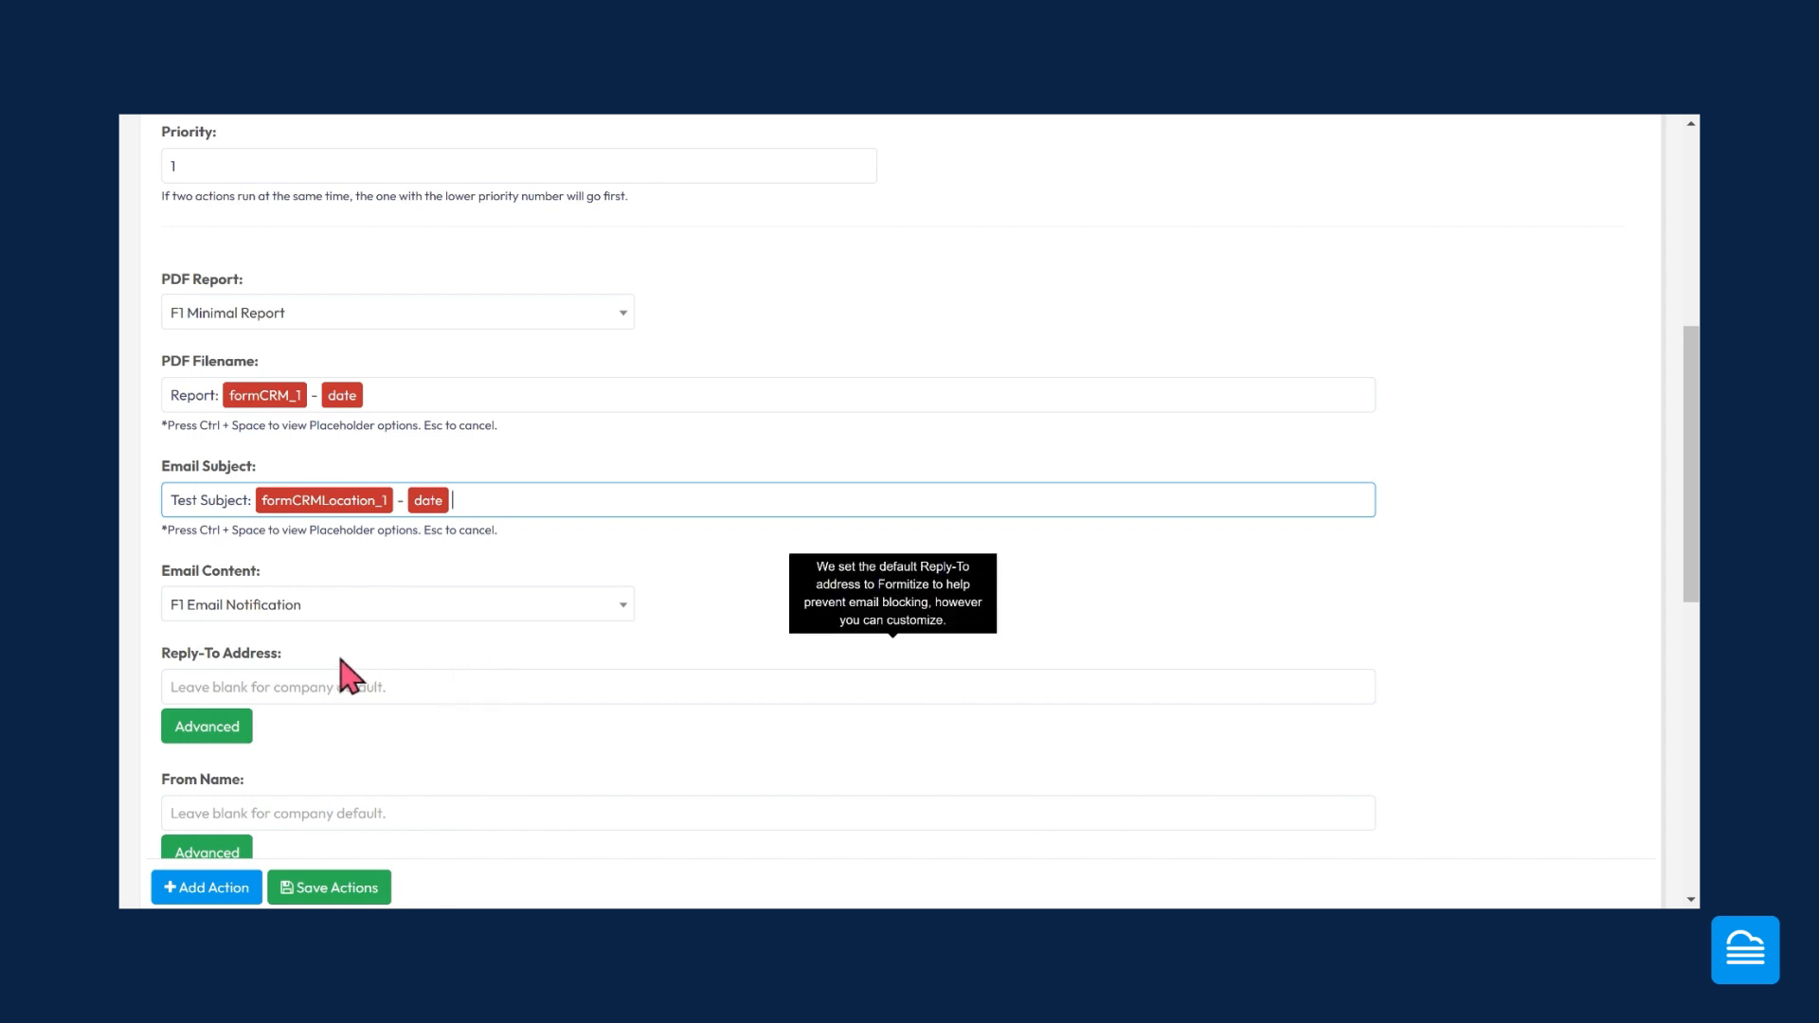
pyautogui.scroll(-1, 349, 674)
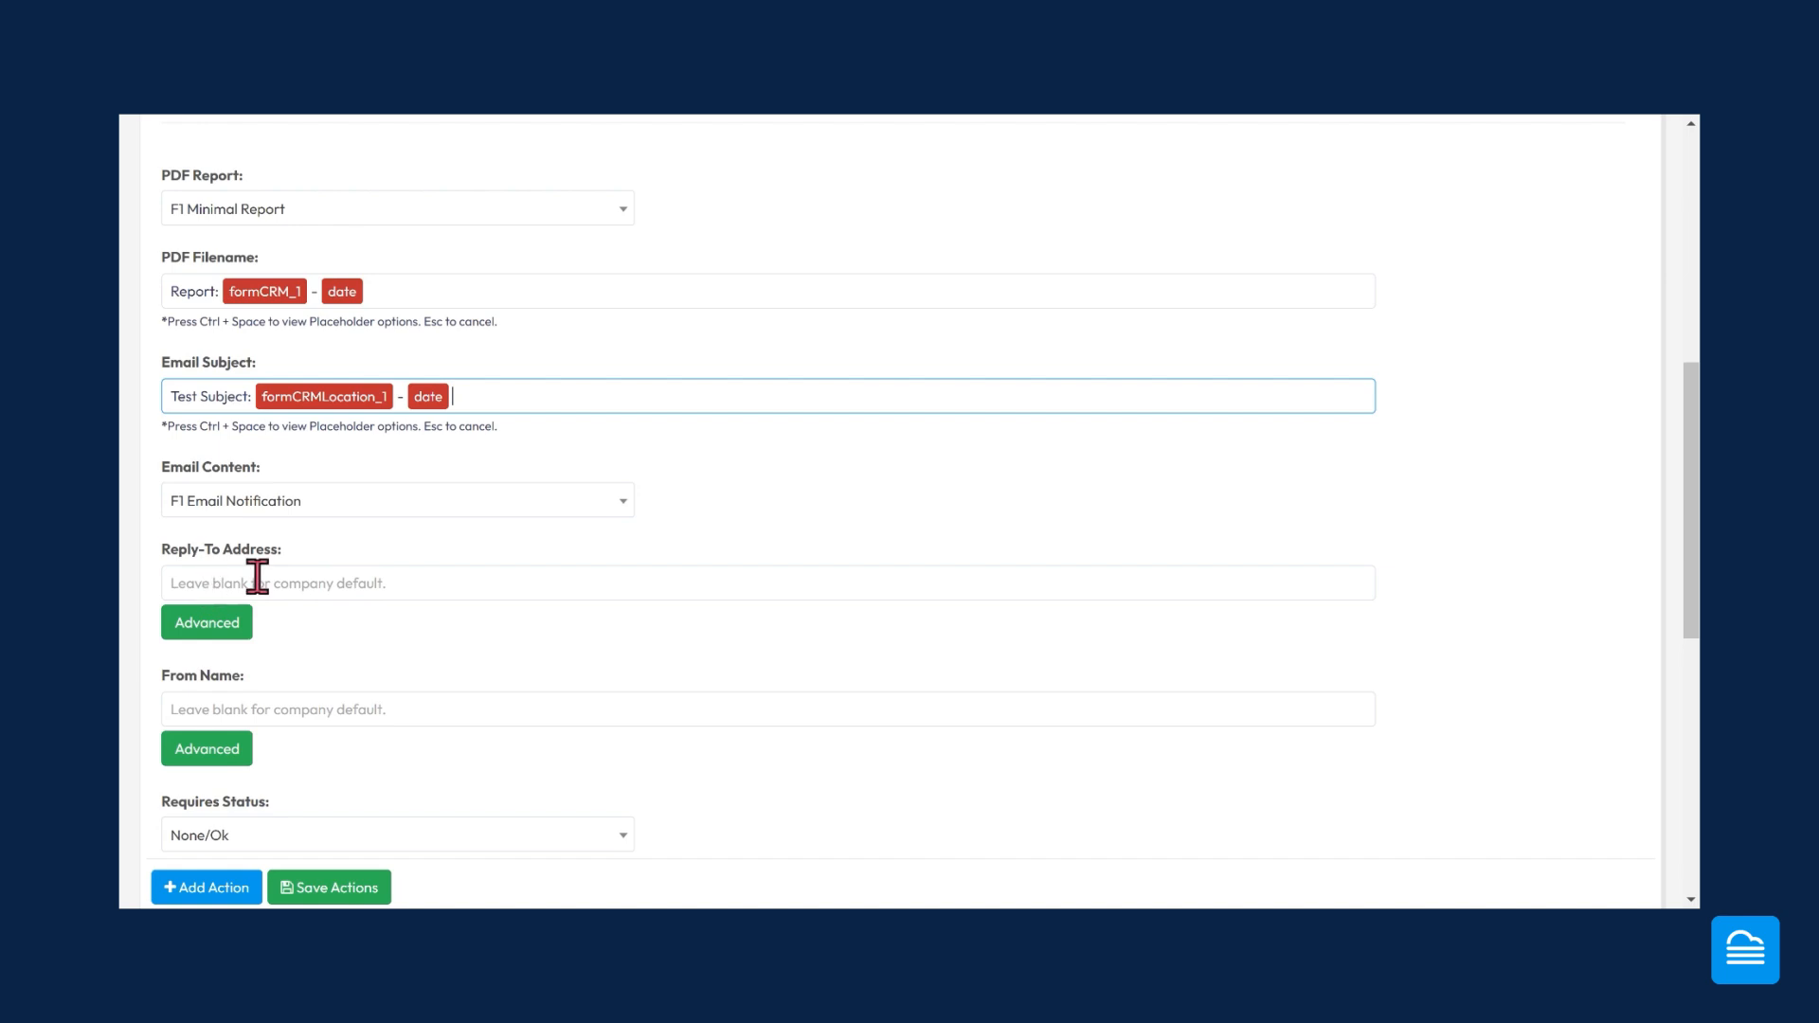
pyautogui.scroll(-2, 407, 663)
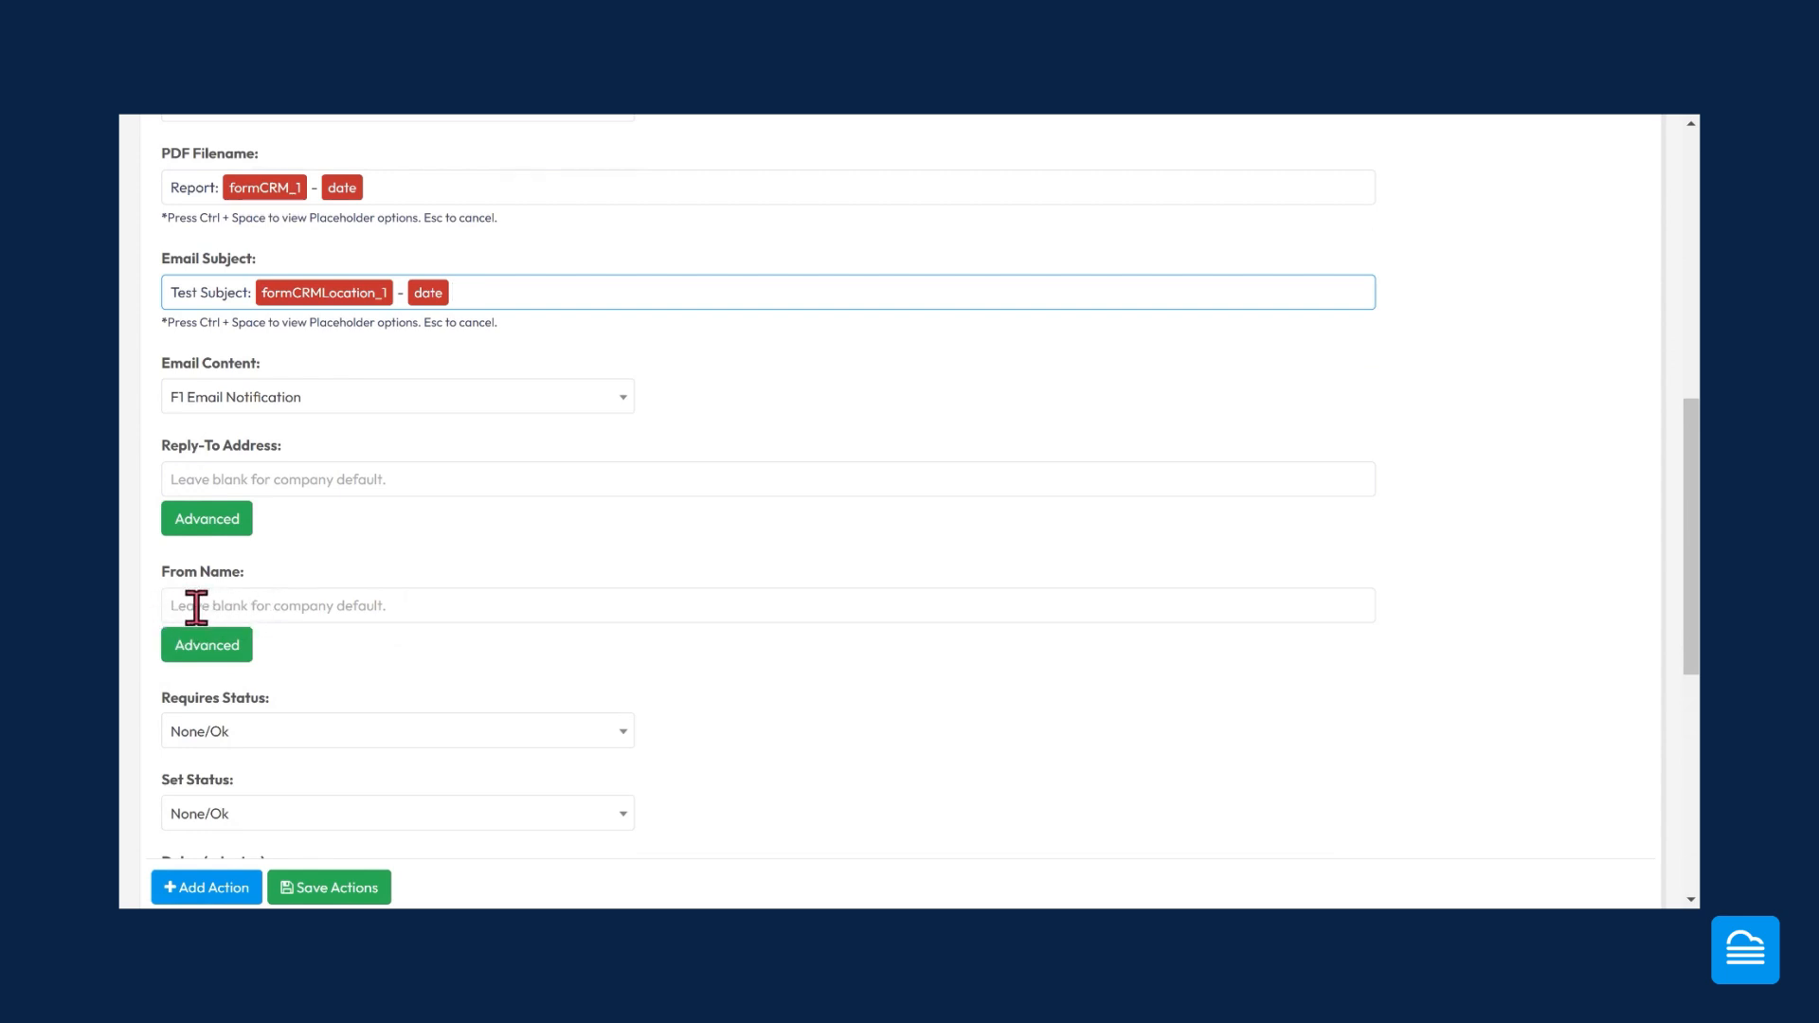
pyautogui.scroll(-2, 325, 679)
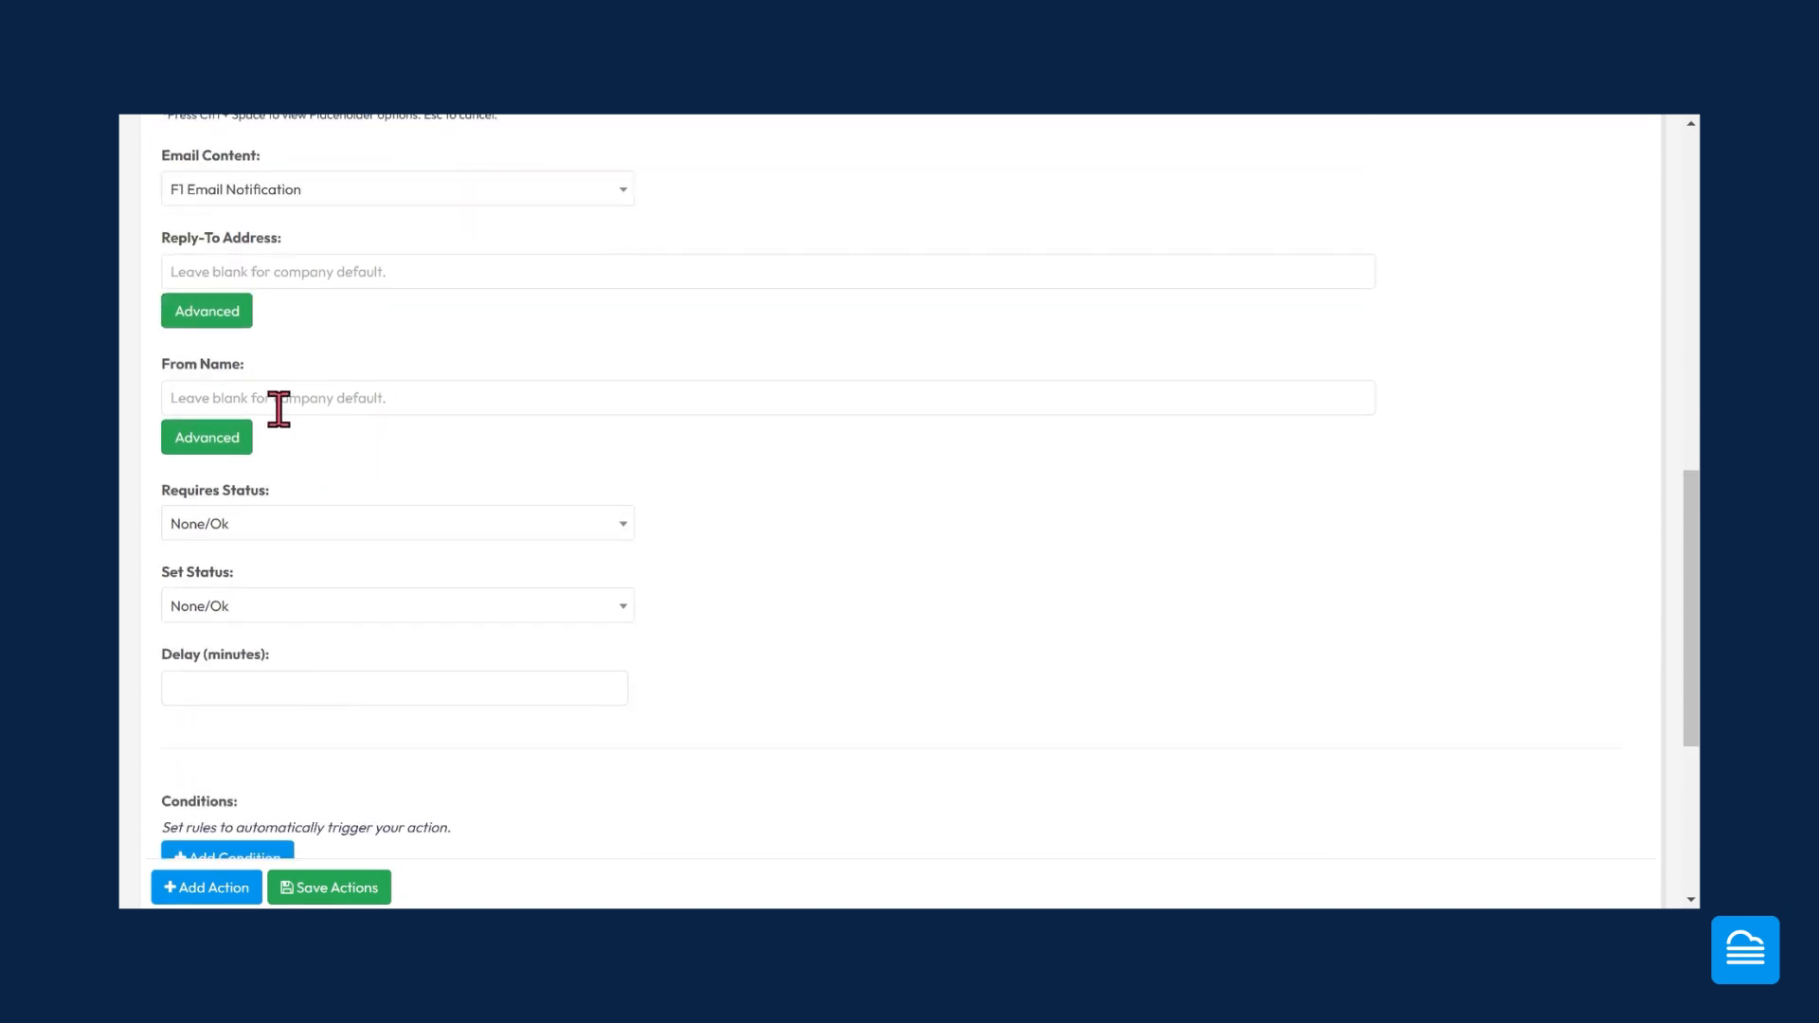
pyautogui.scroll(-1, 373, 469)
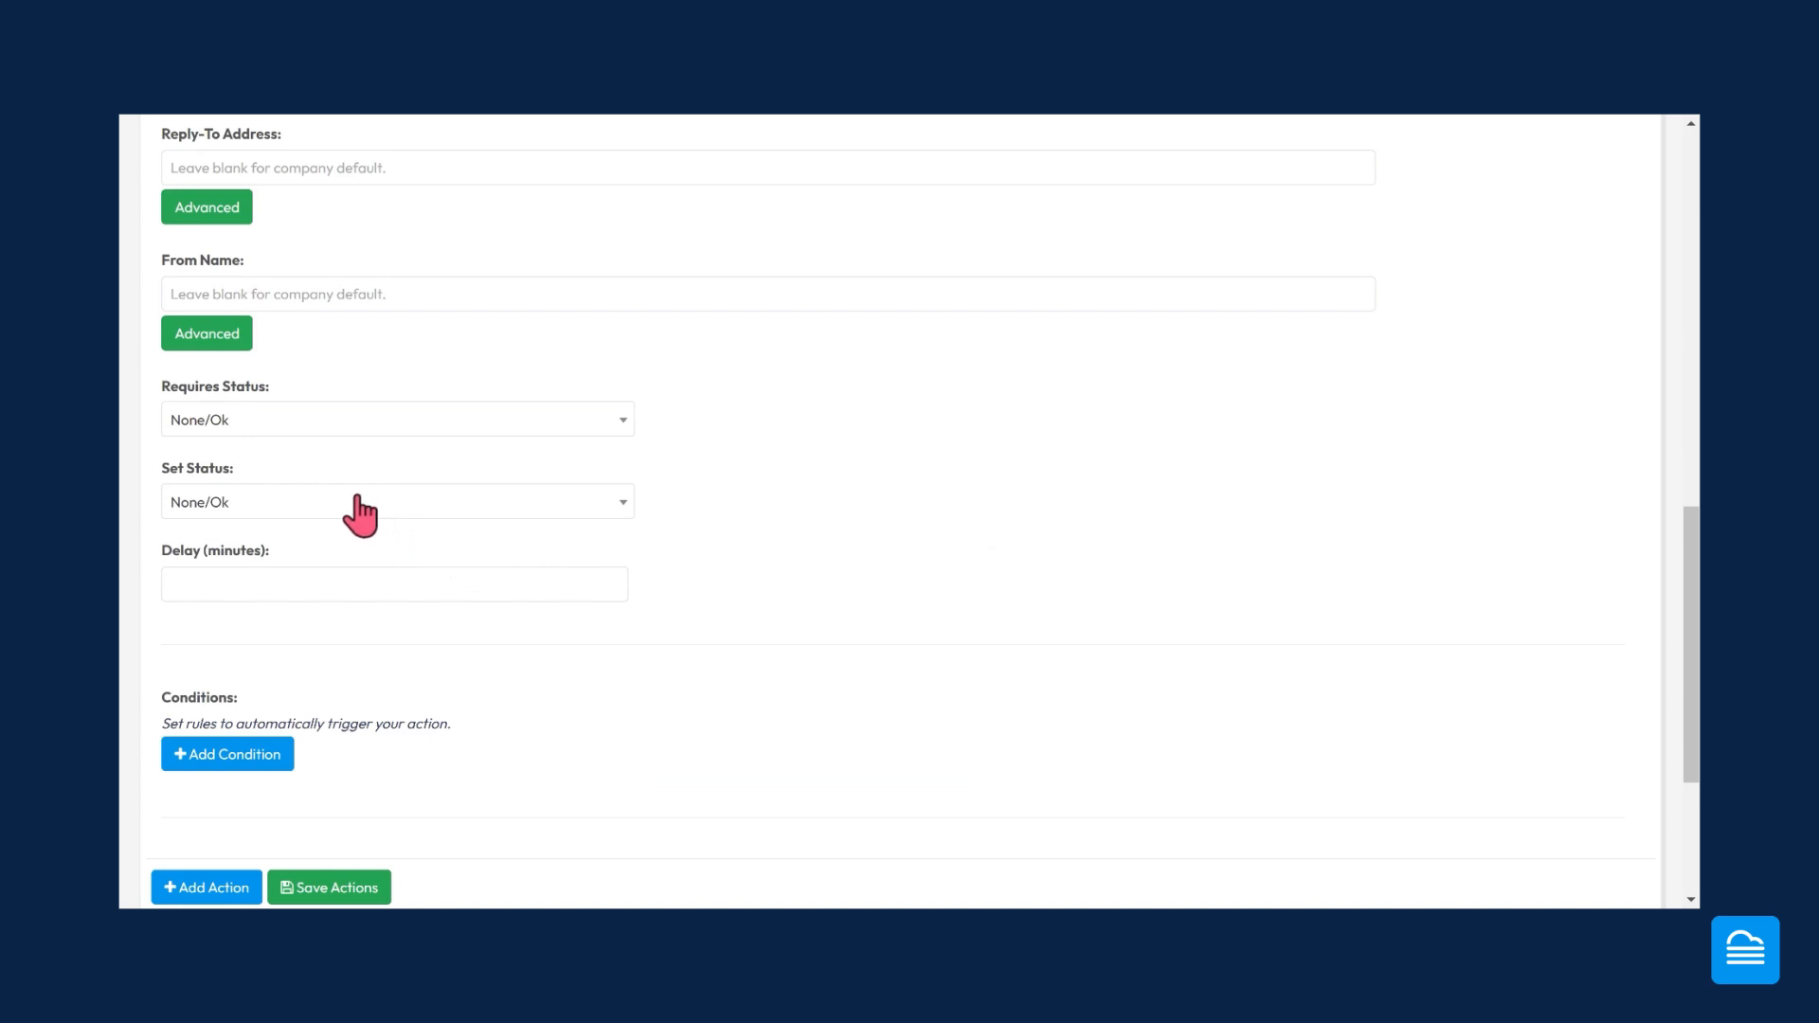
pyautogui.click(228, 423)
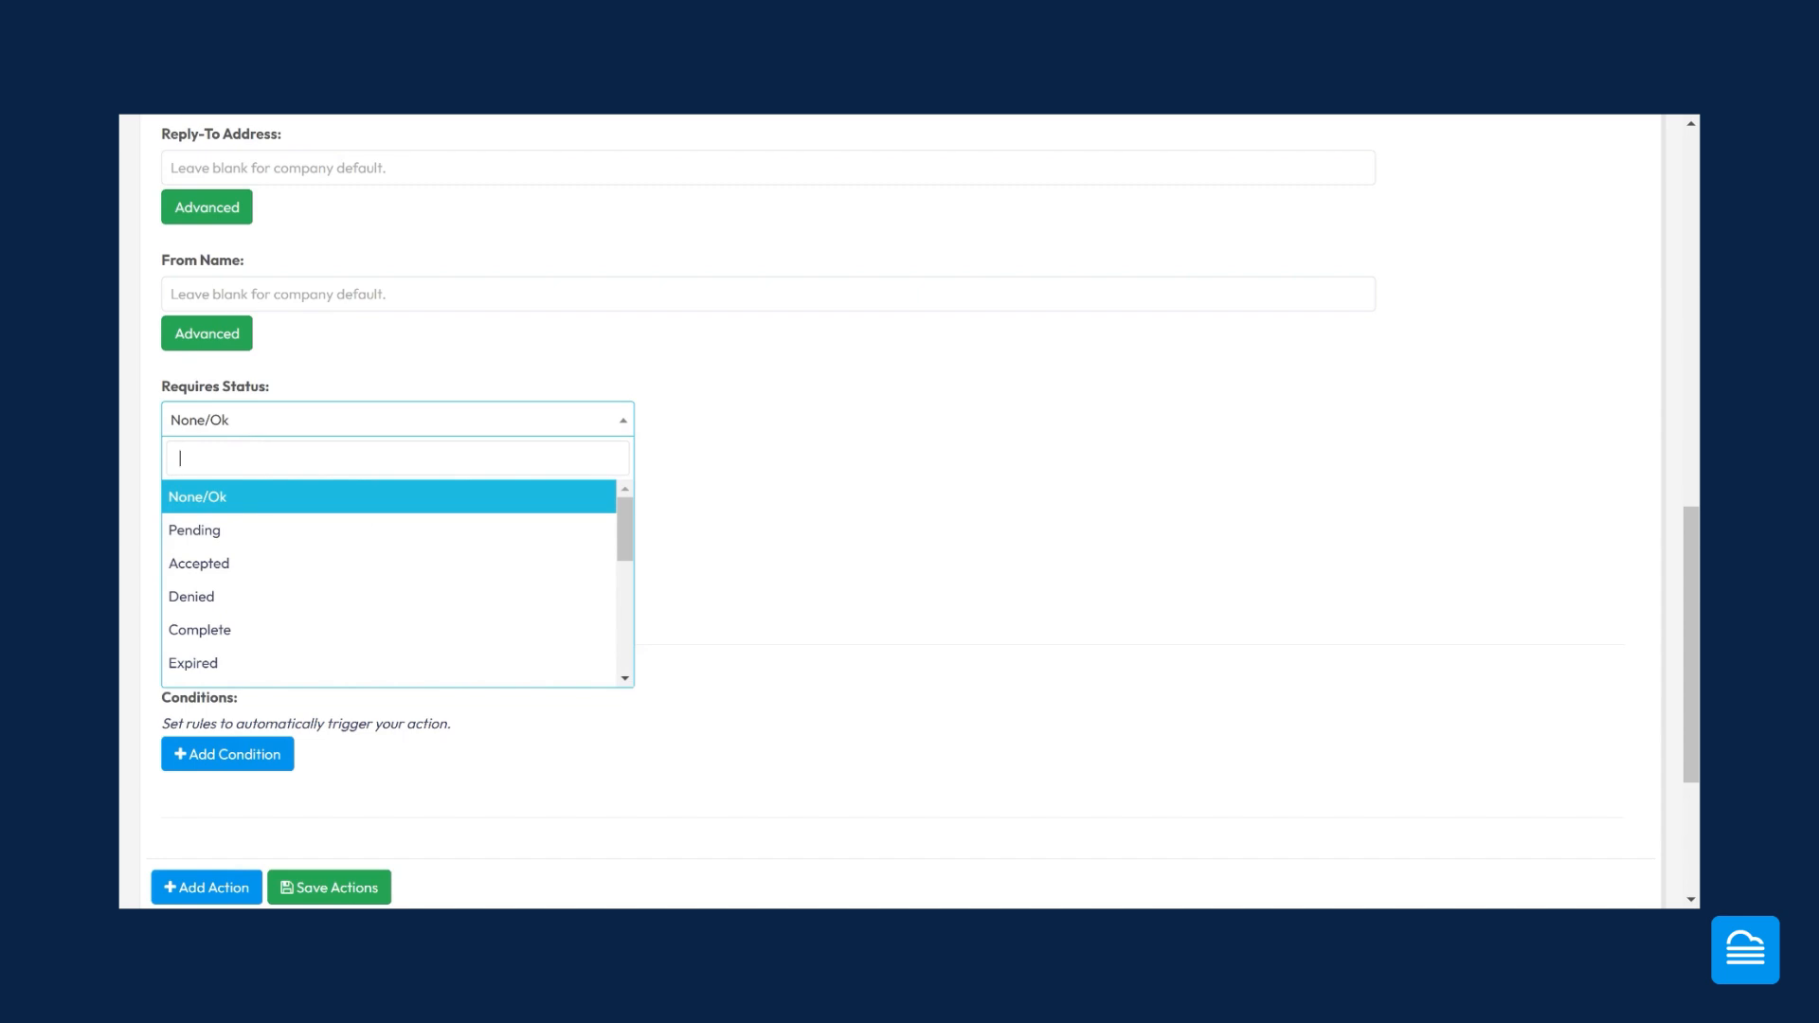
pyautogui.click(229, 564)
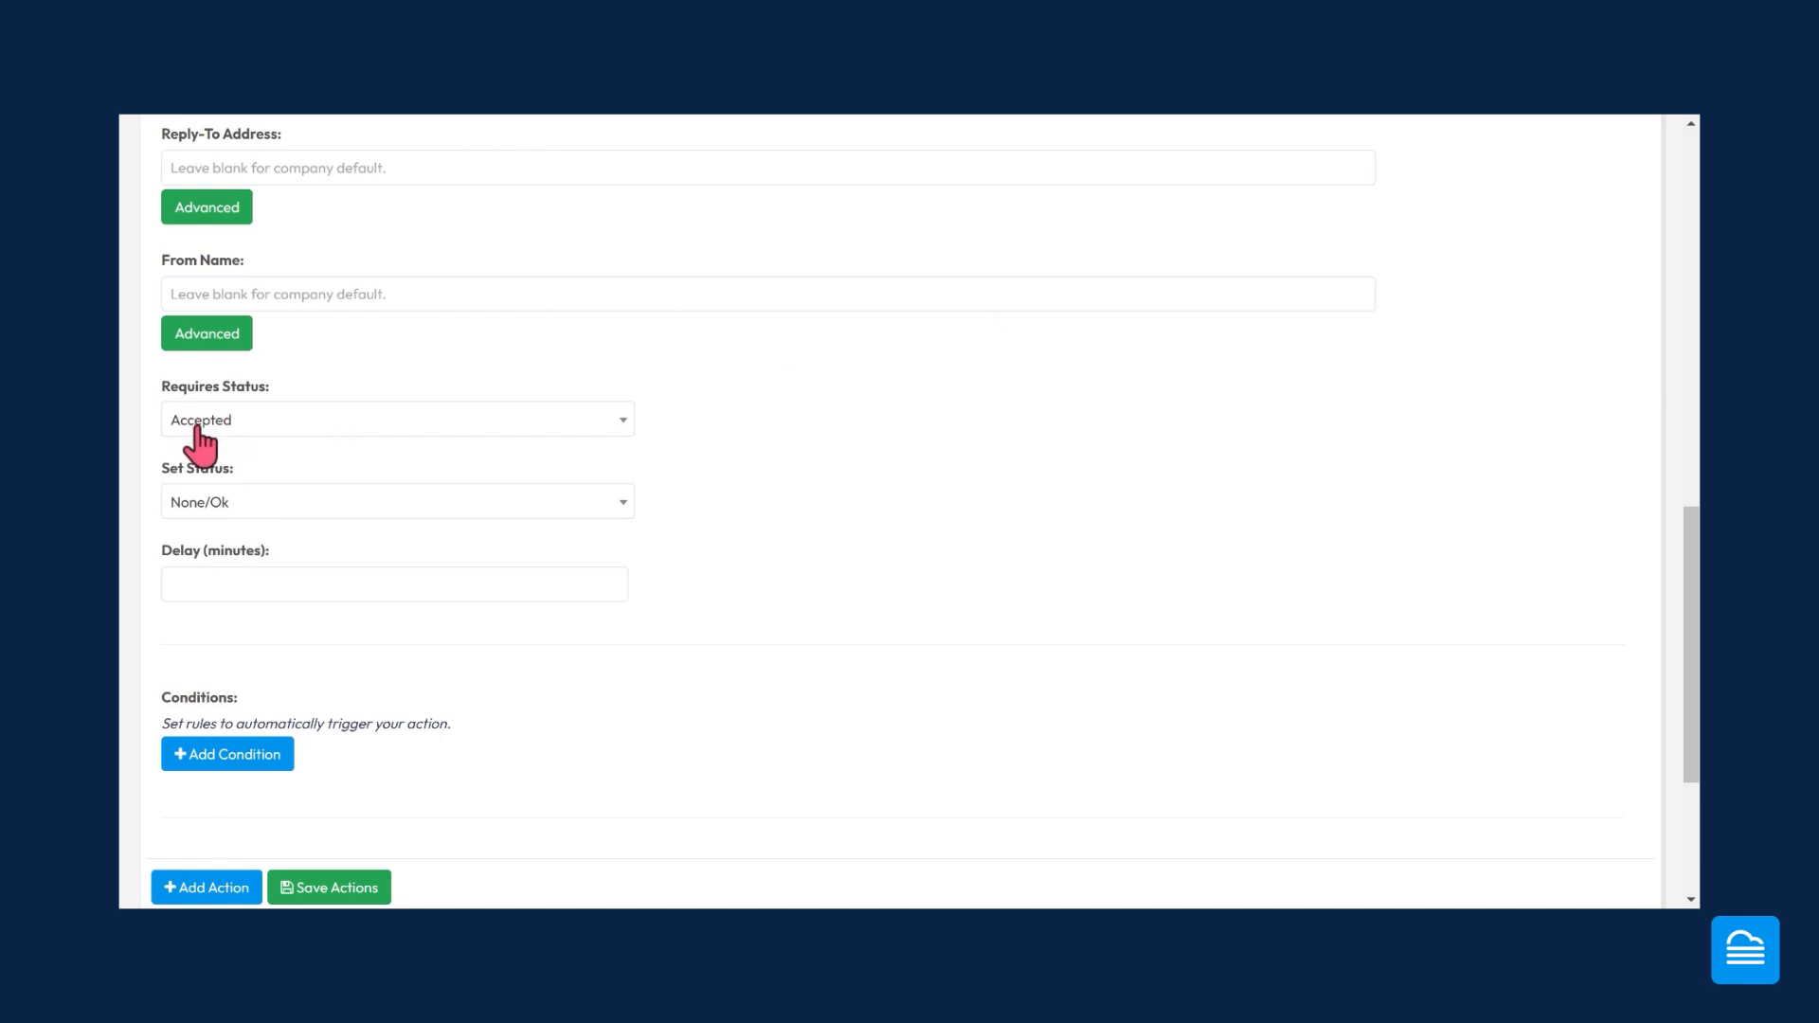
pyautogui.click(214, 516)
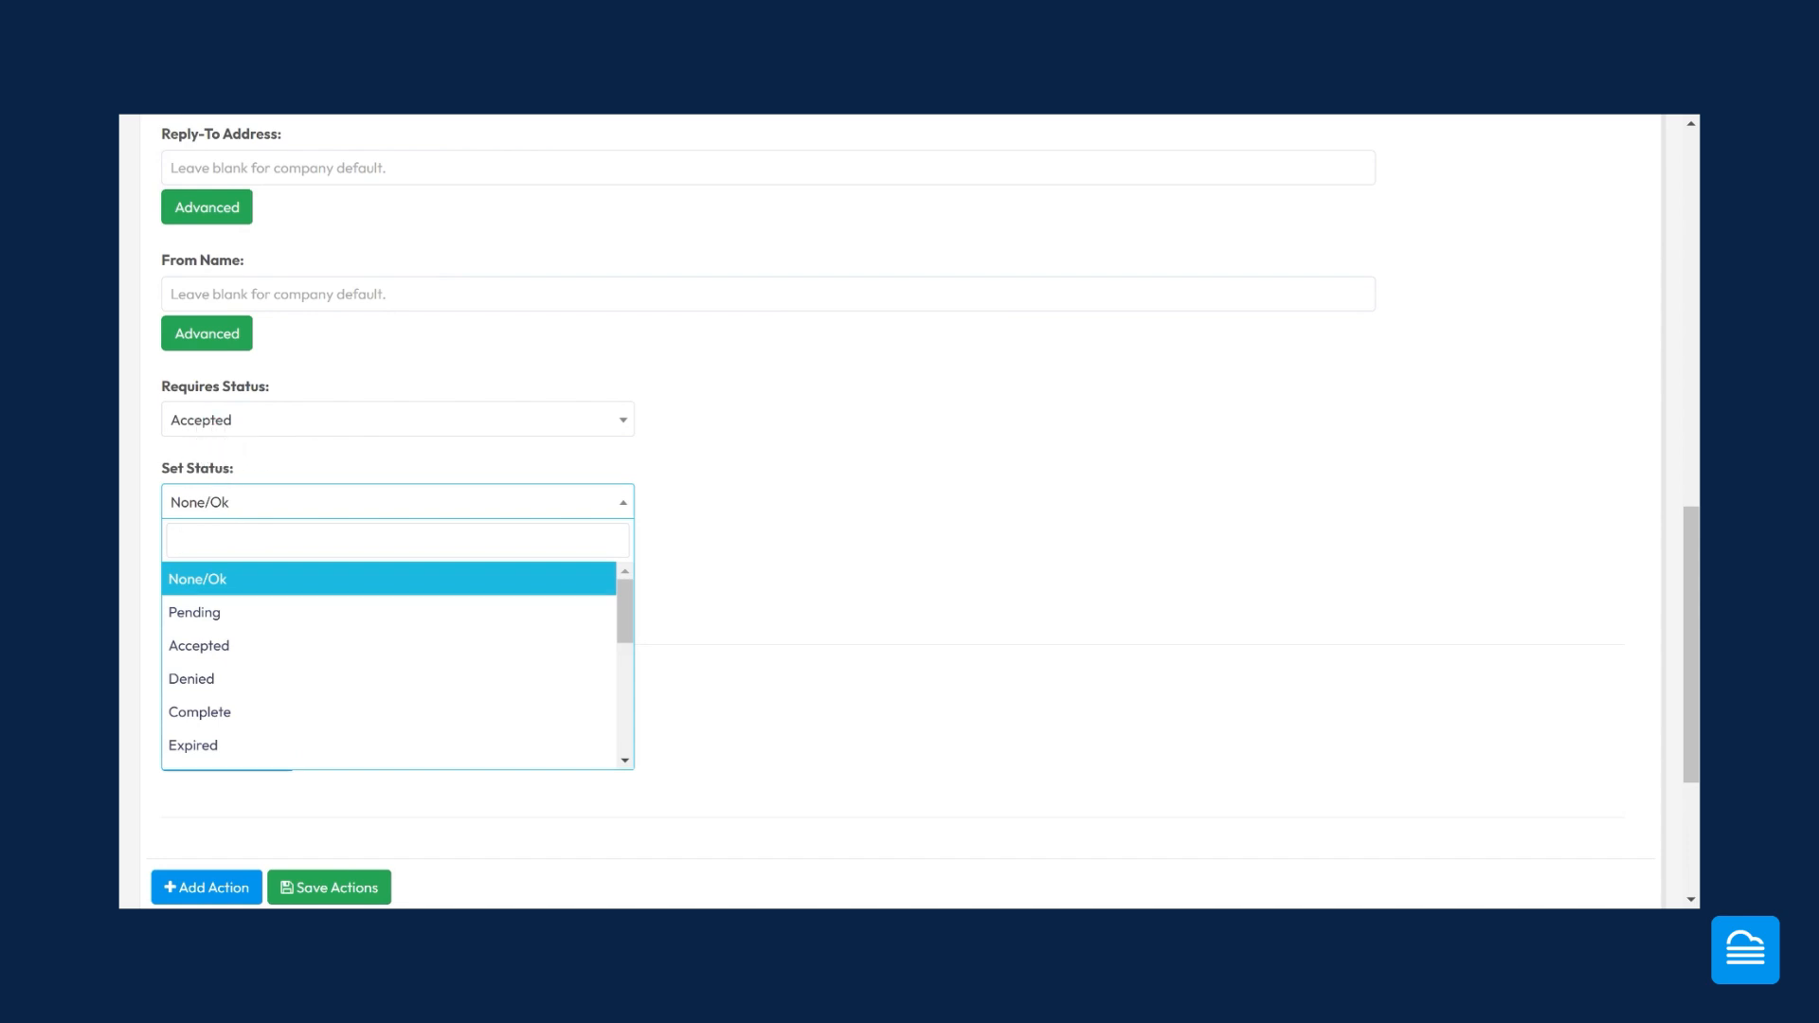
pyautogui.click(201, 712)
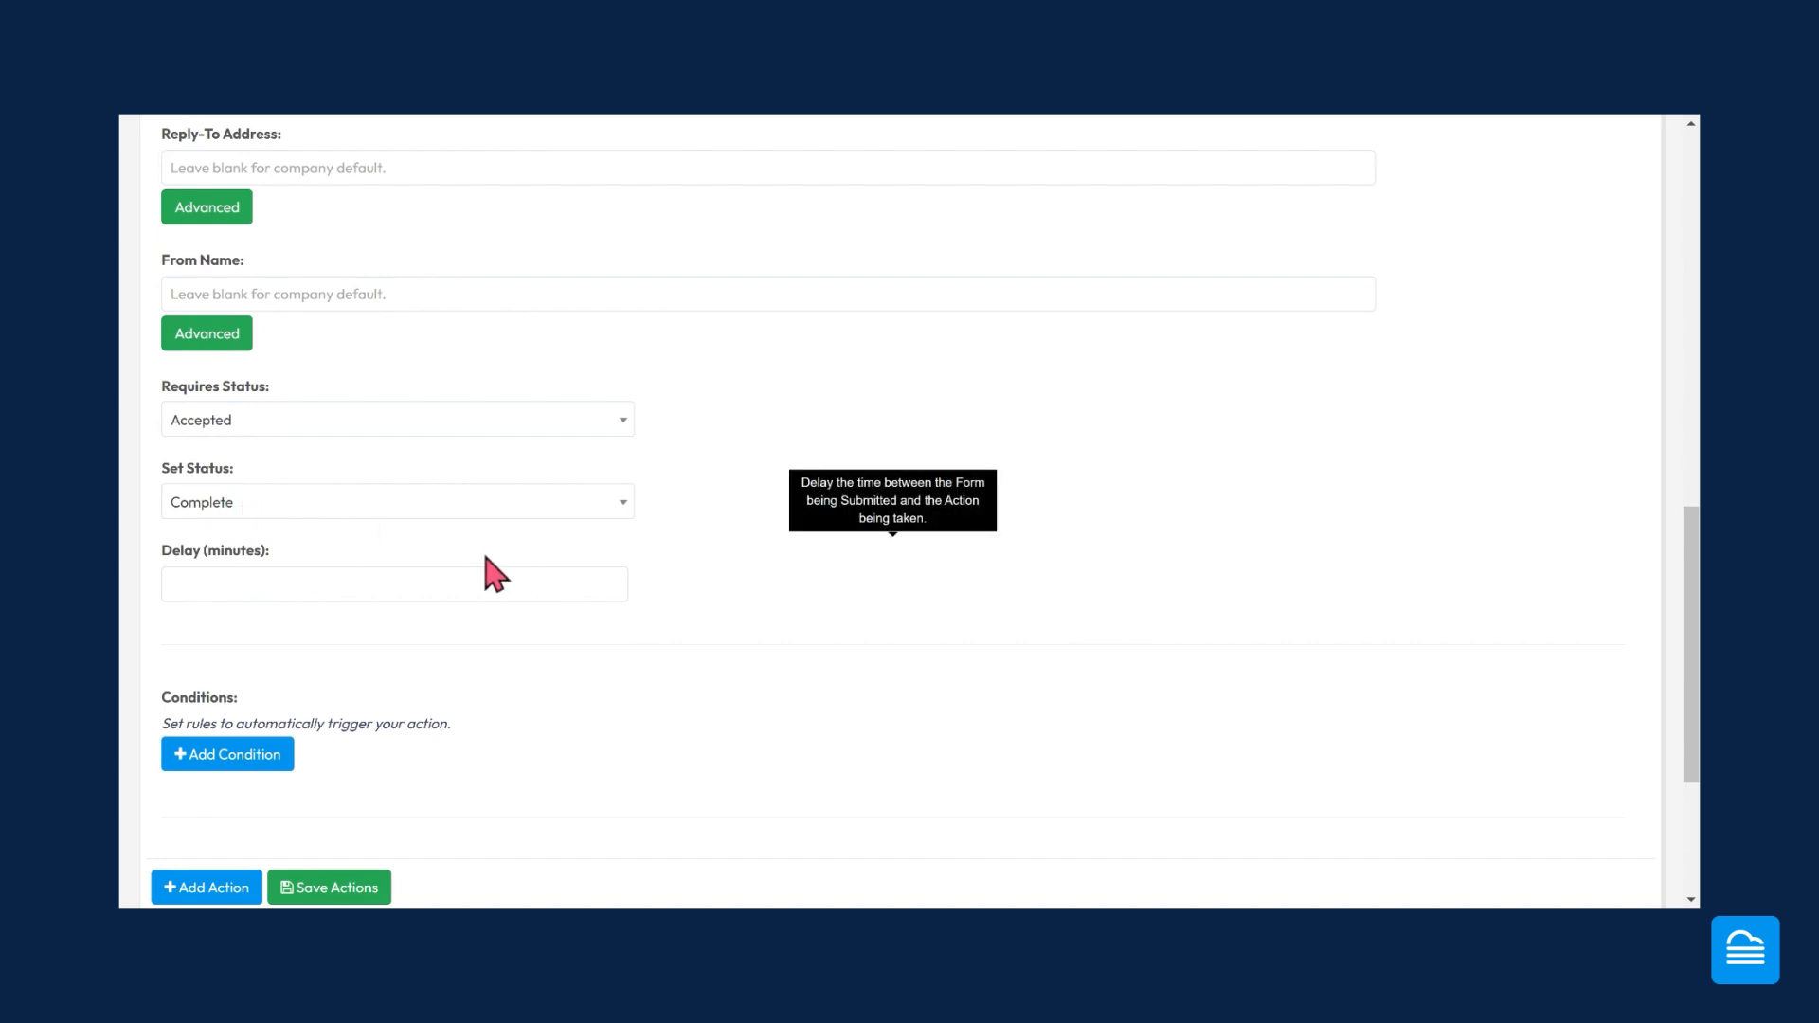
# - Add a condition that triggers the action when jobCompleteYesNo - Job Complete equals Yes
pyautogui.scroll(-2, 426, 566)
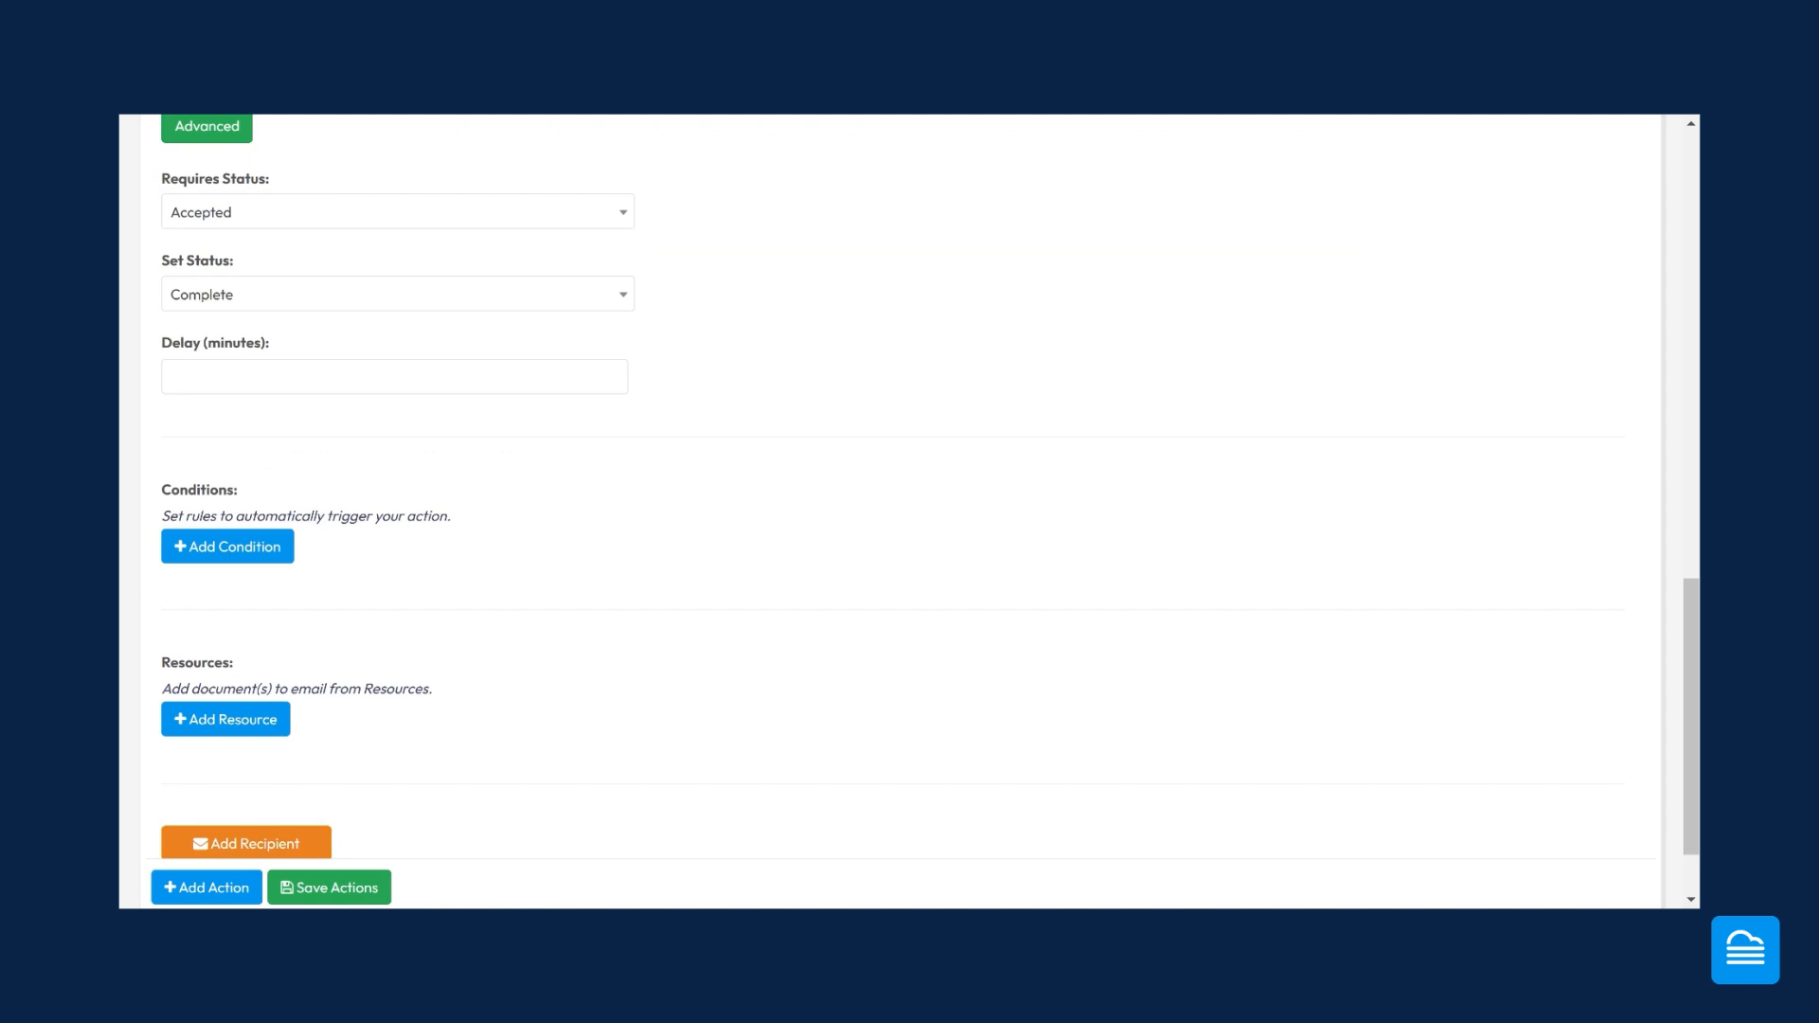
pyautogui.click(196, 379)
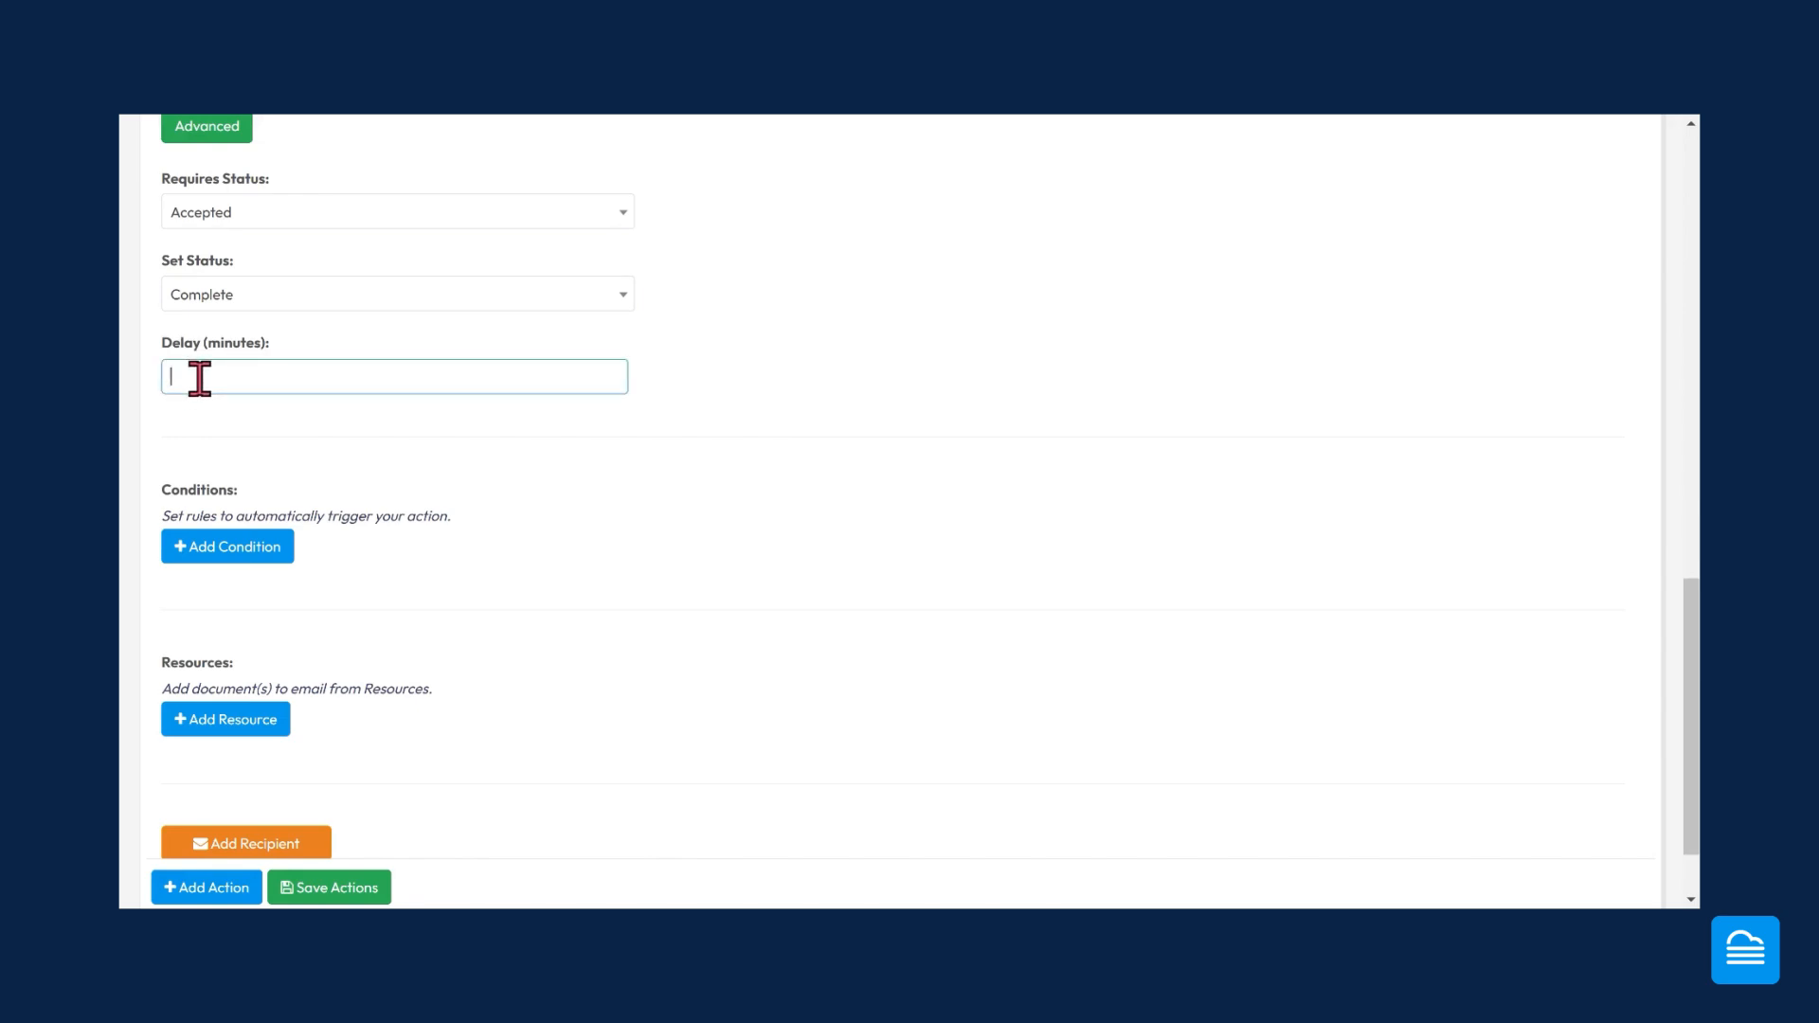
pyautogui.scroll(-1, 560, 601)
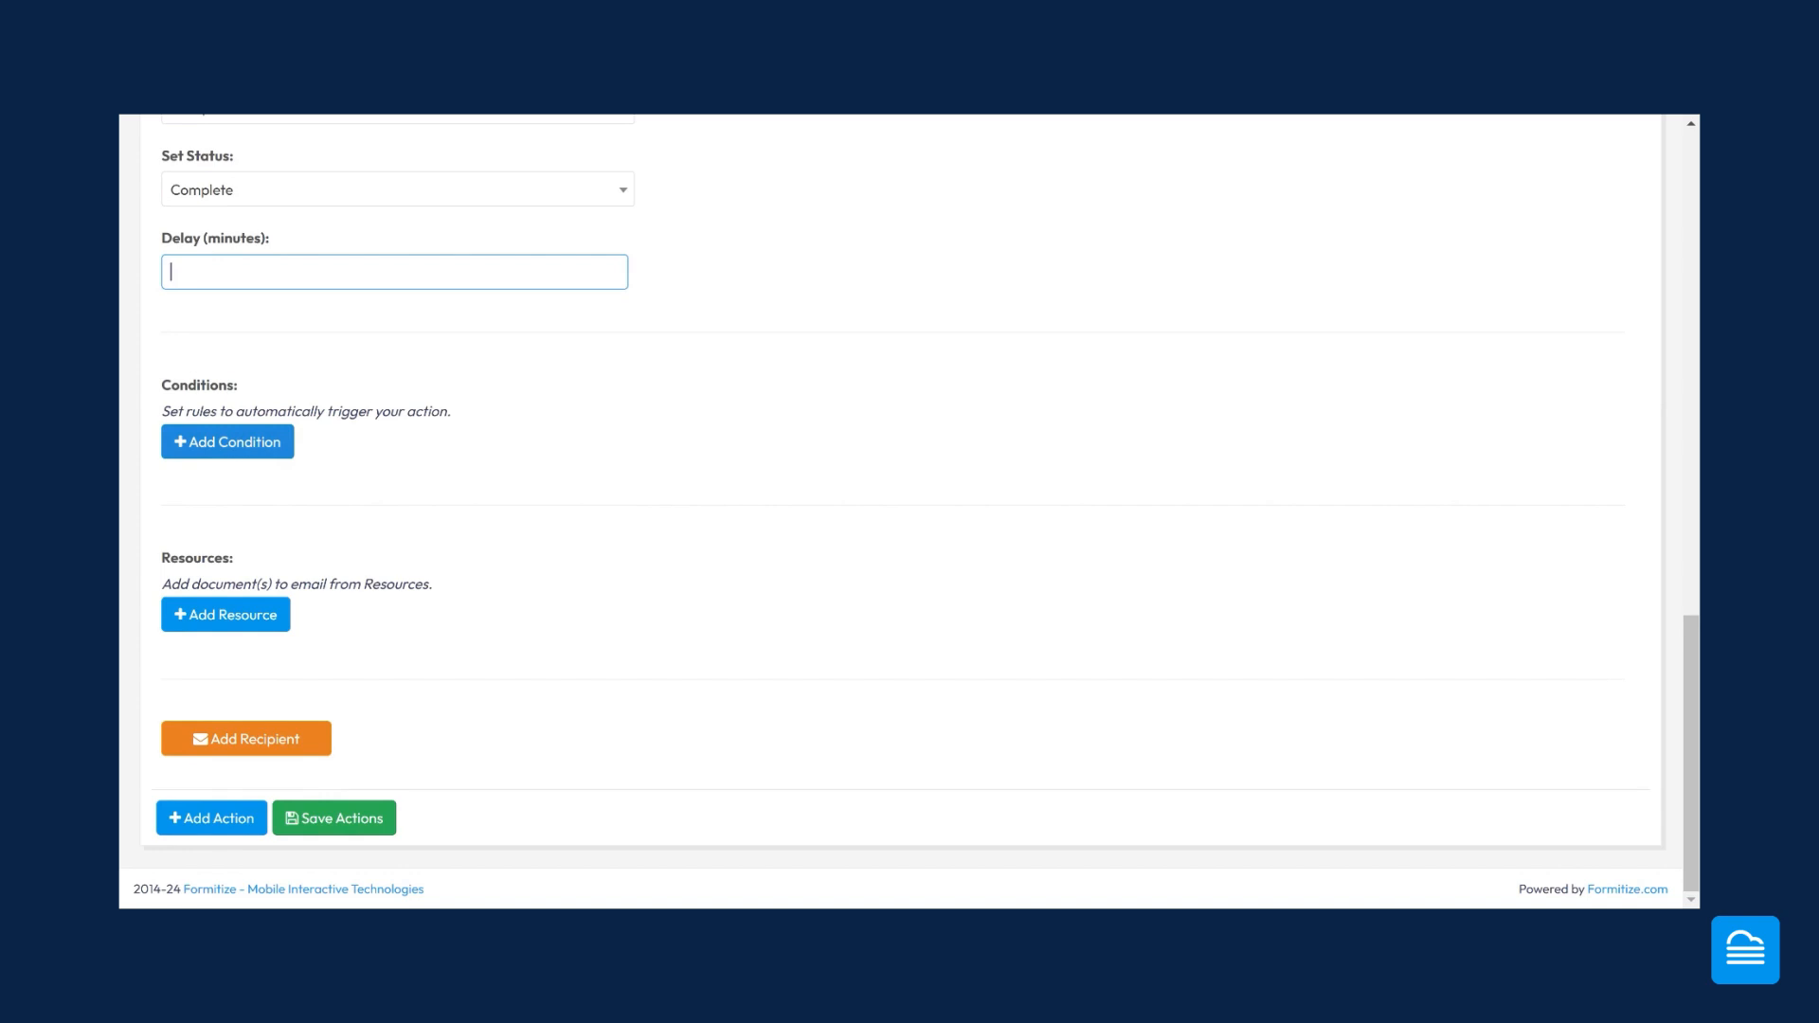
pyautogui.click(242, 441)
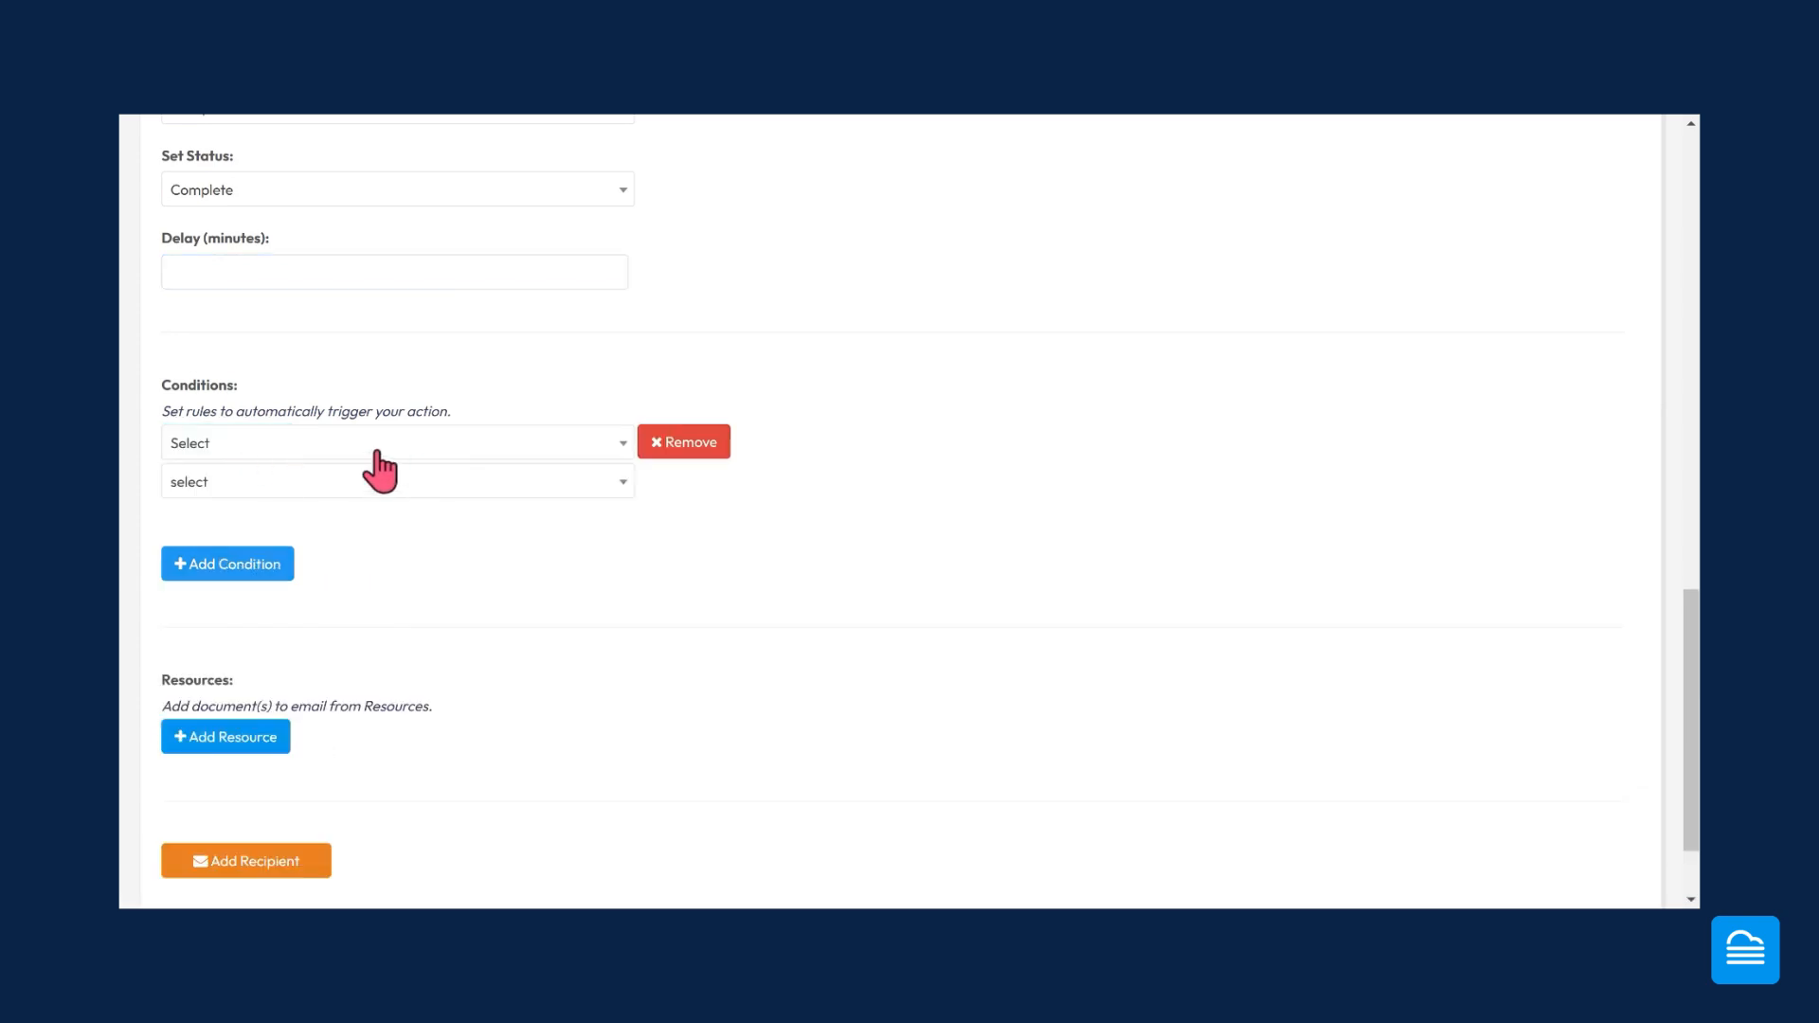
pyautogui.click(225, 446)
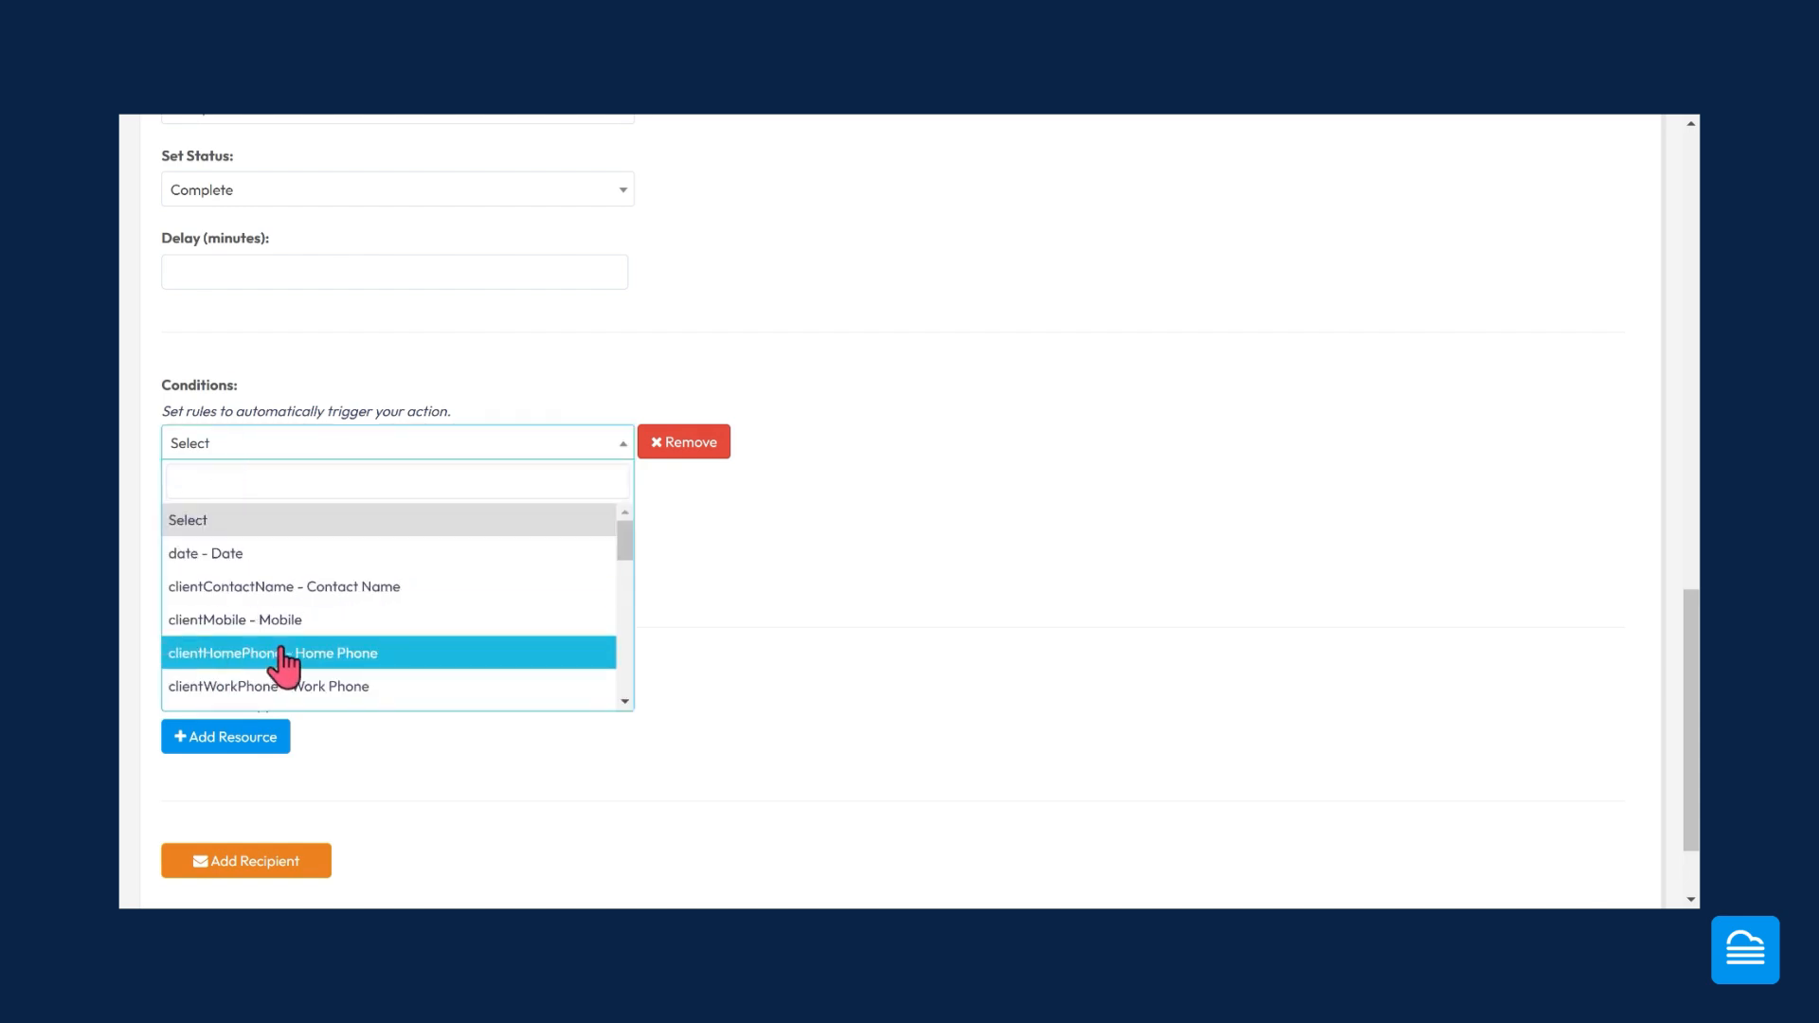
pyautogui.scroll(-3, 284, 654)
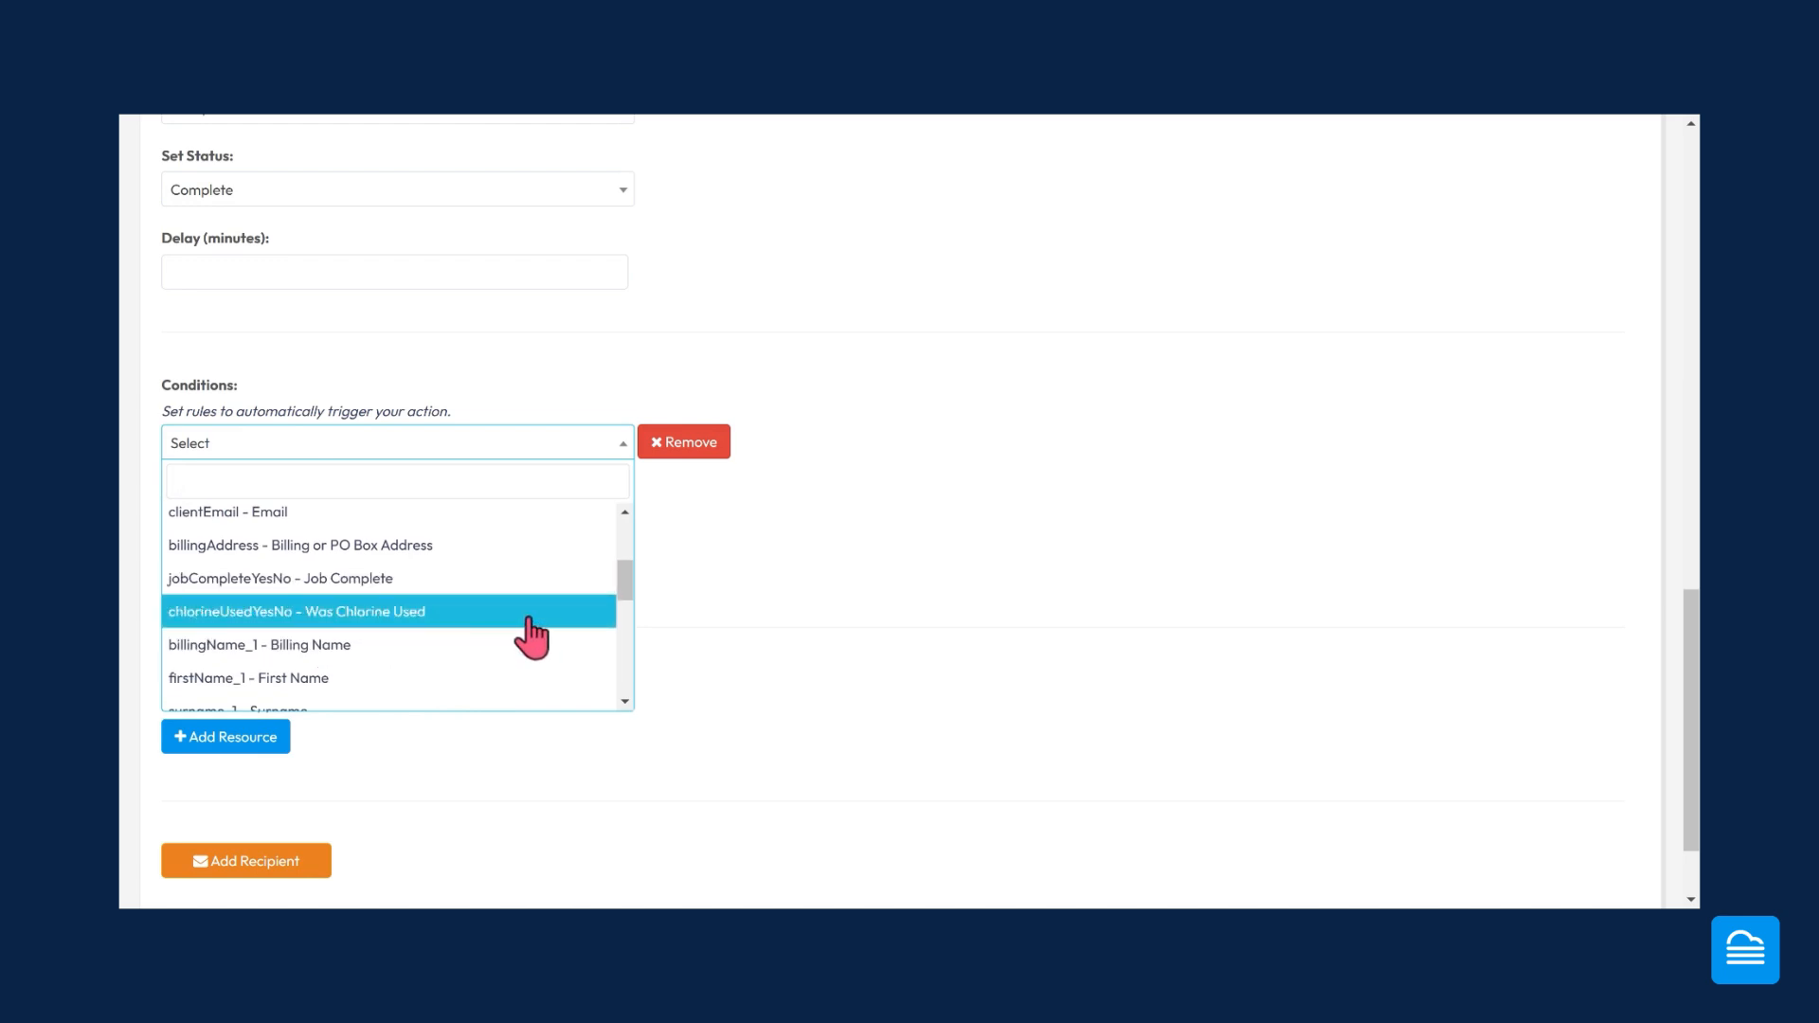
pyautogui.click(345, 580)
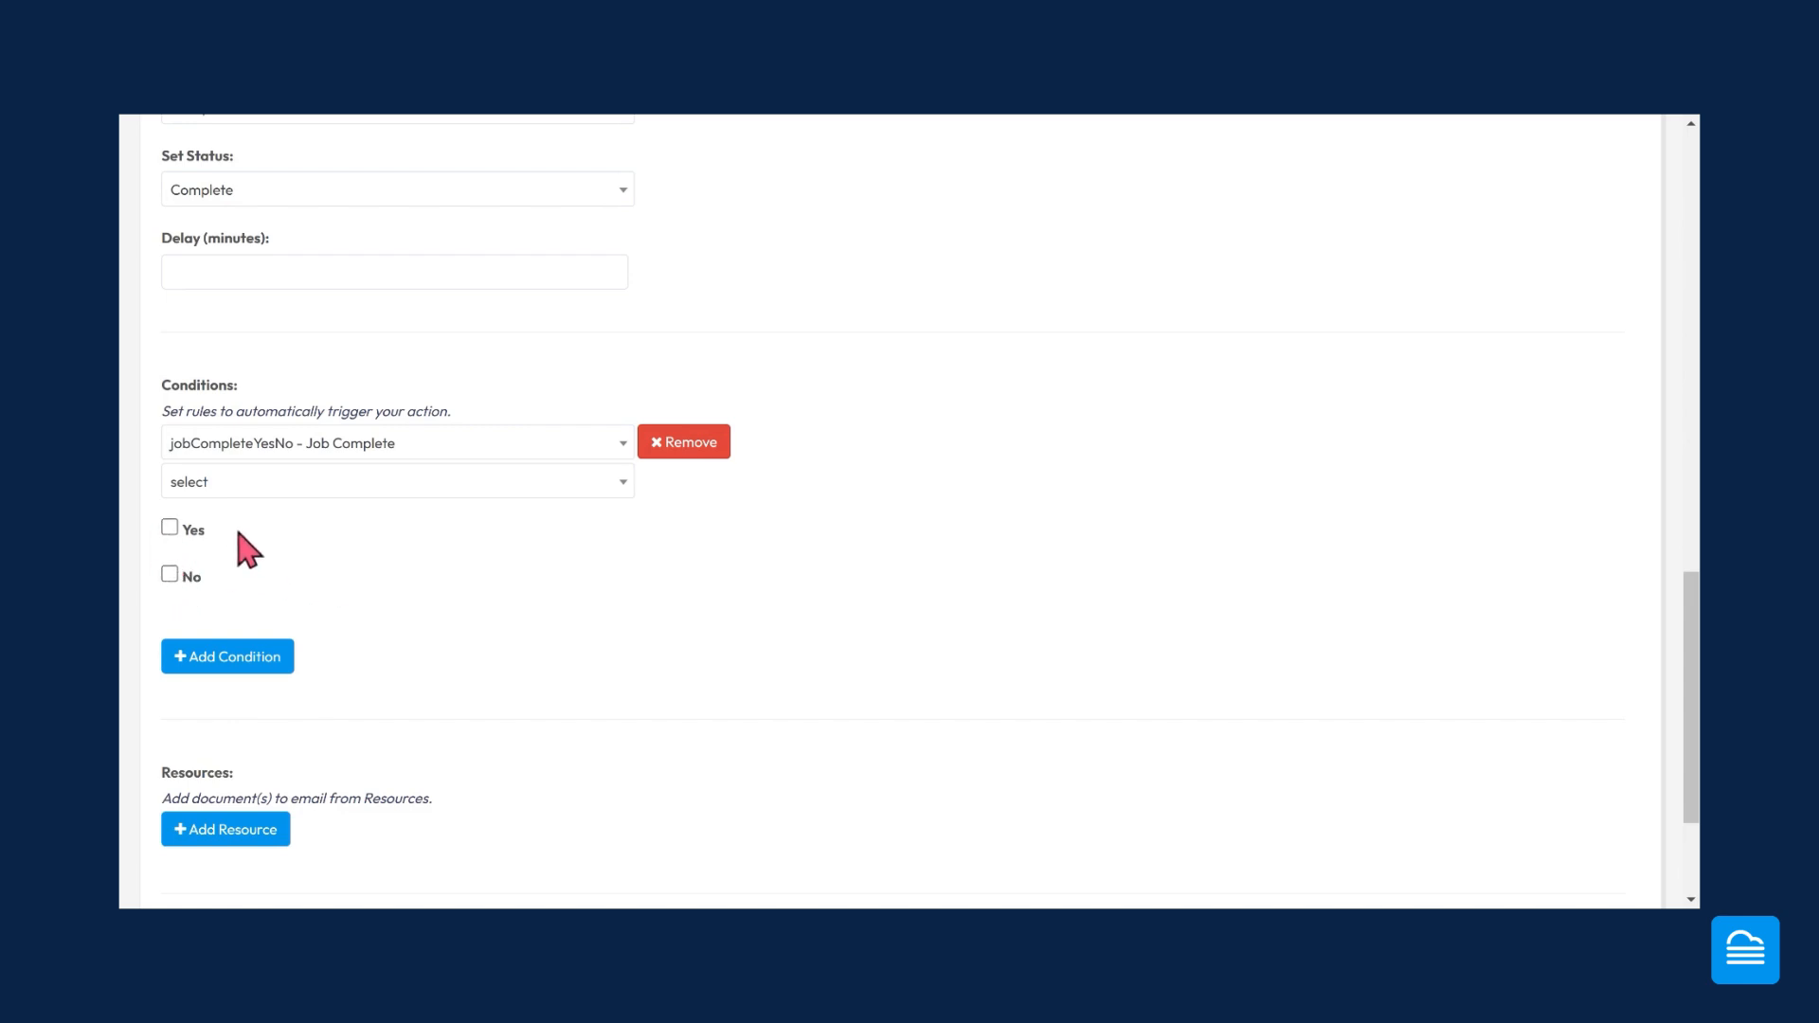
pyautogui.click(230, 483)
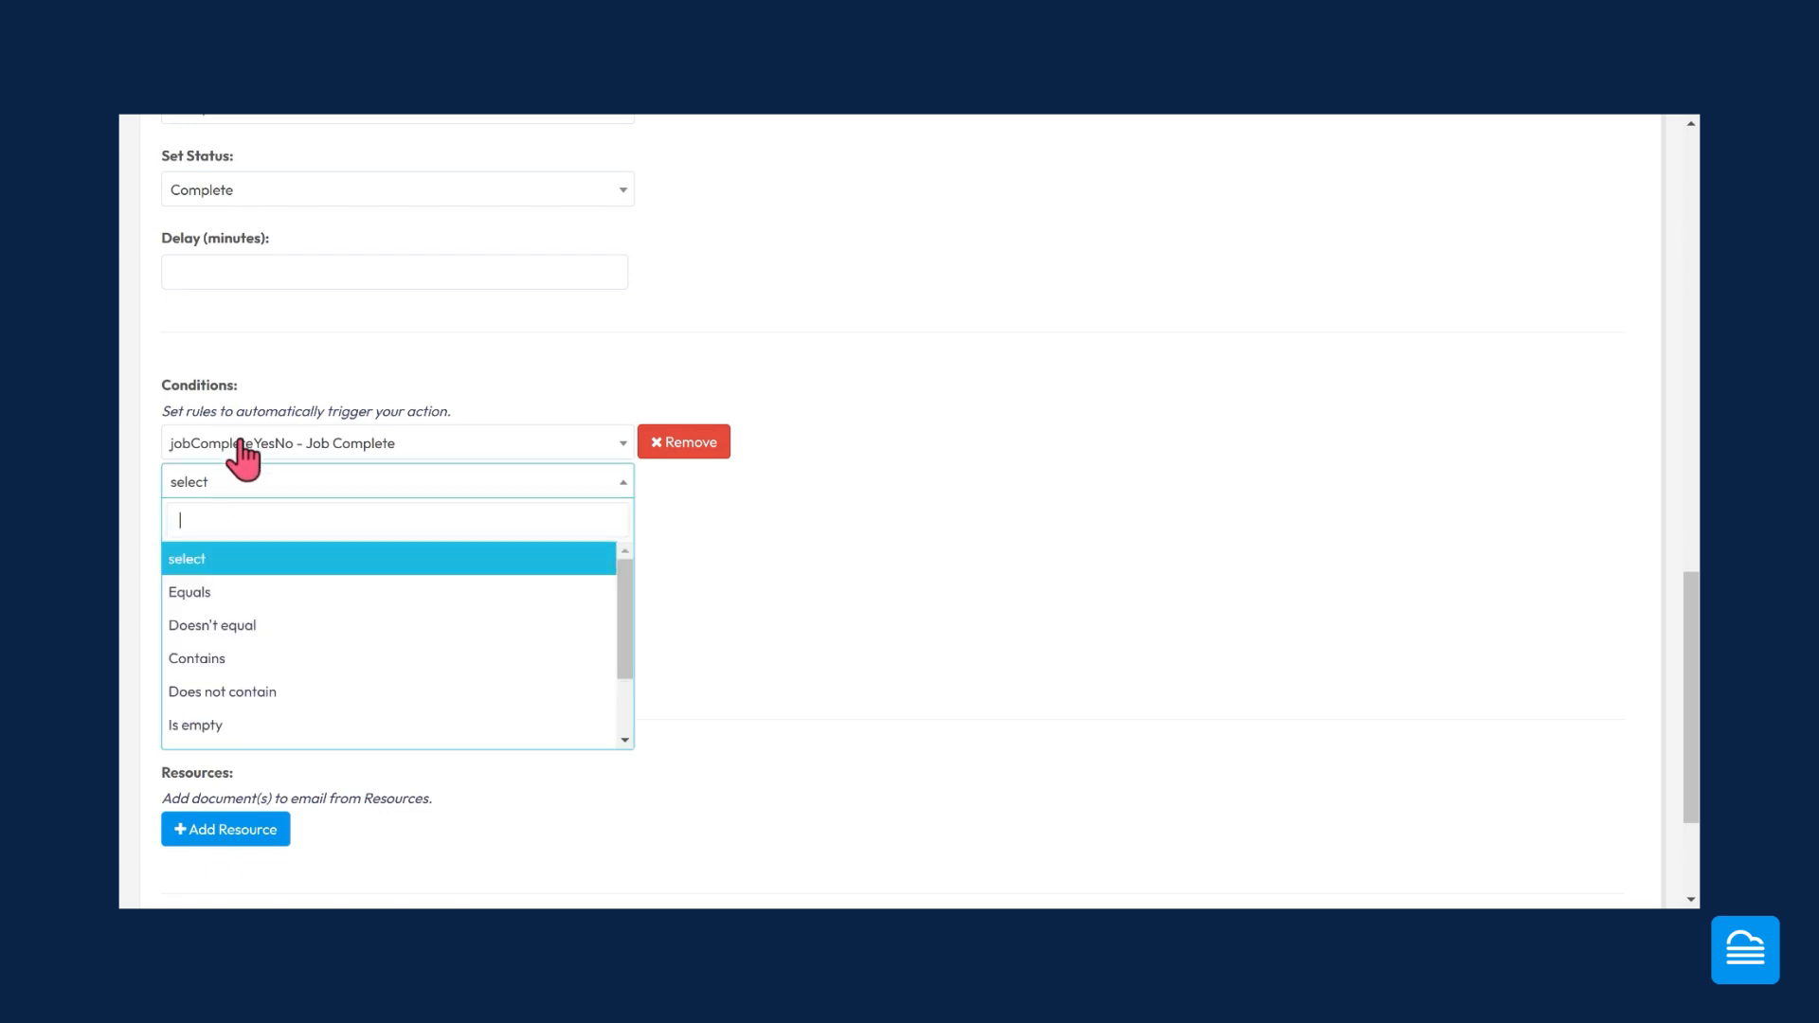
pyautogui.click(220, 593)
pyautogui.click(170, 527)
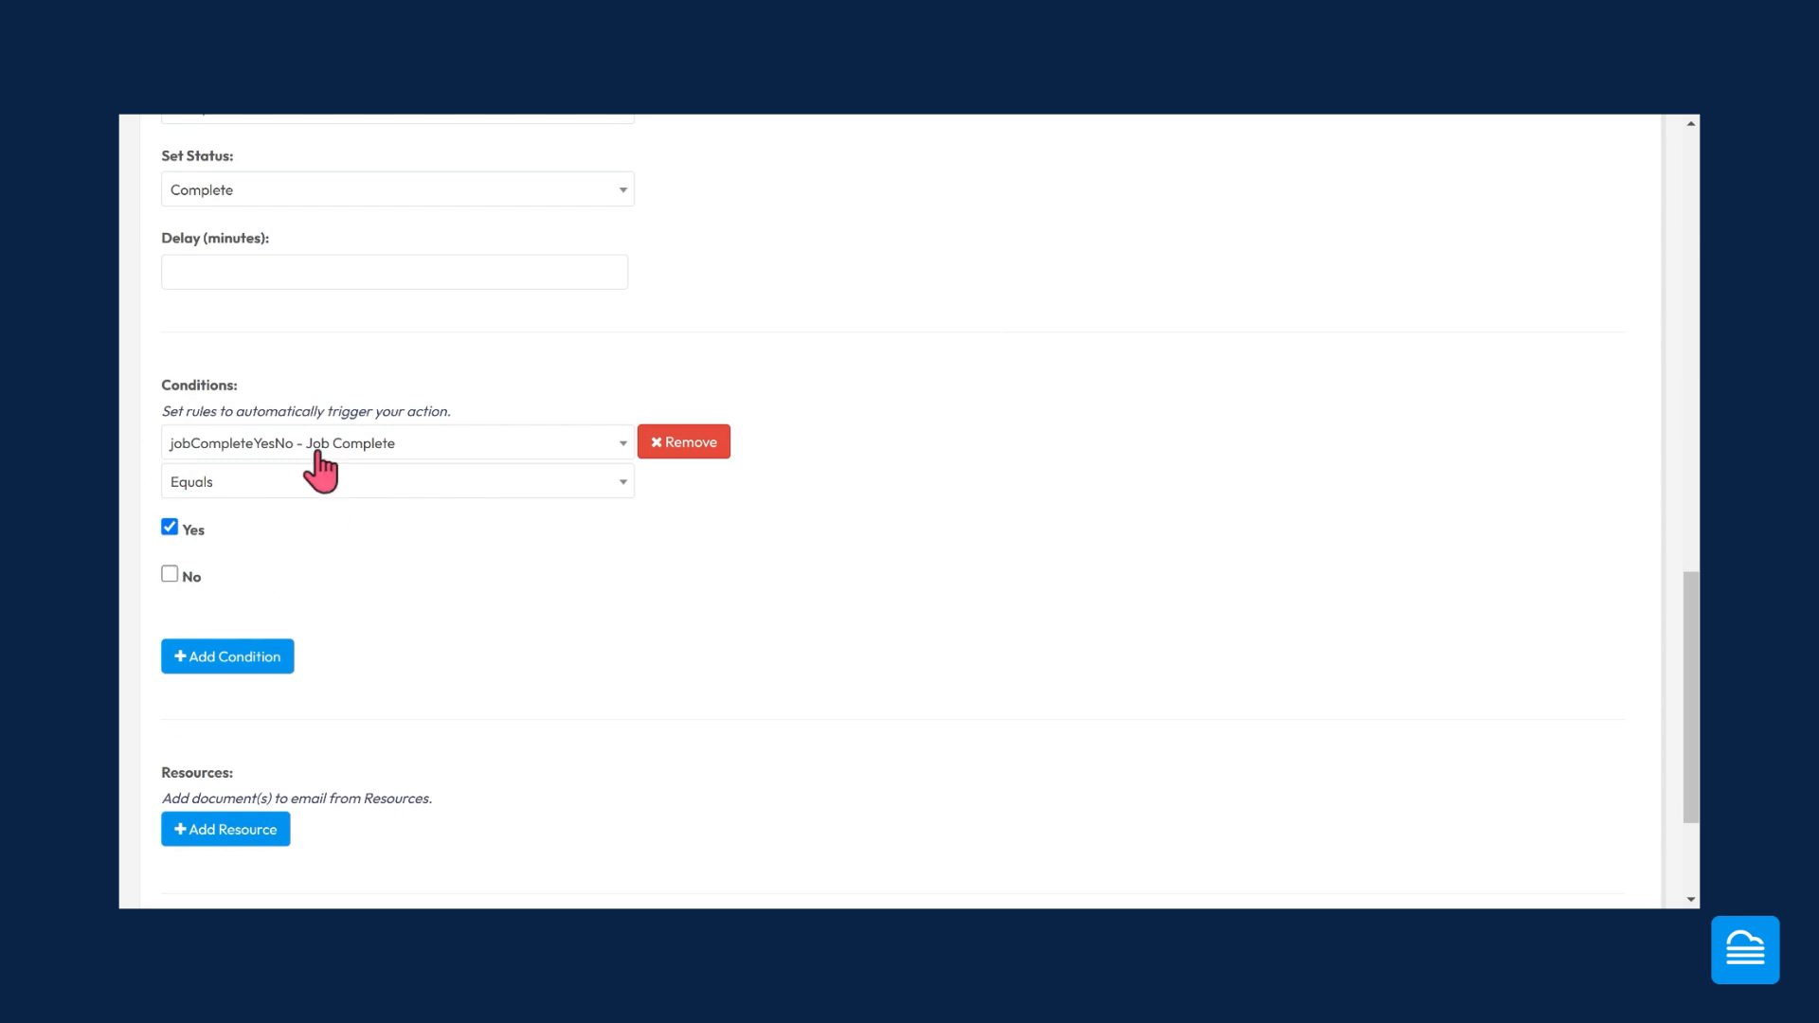
# - Review the Email PDF action's settings from the action type down to the Conditions, Resources and recipient sections
pyautogui.scroll(-1, 341, 625)
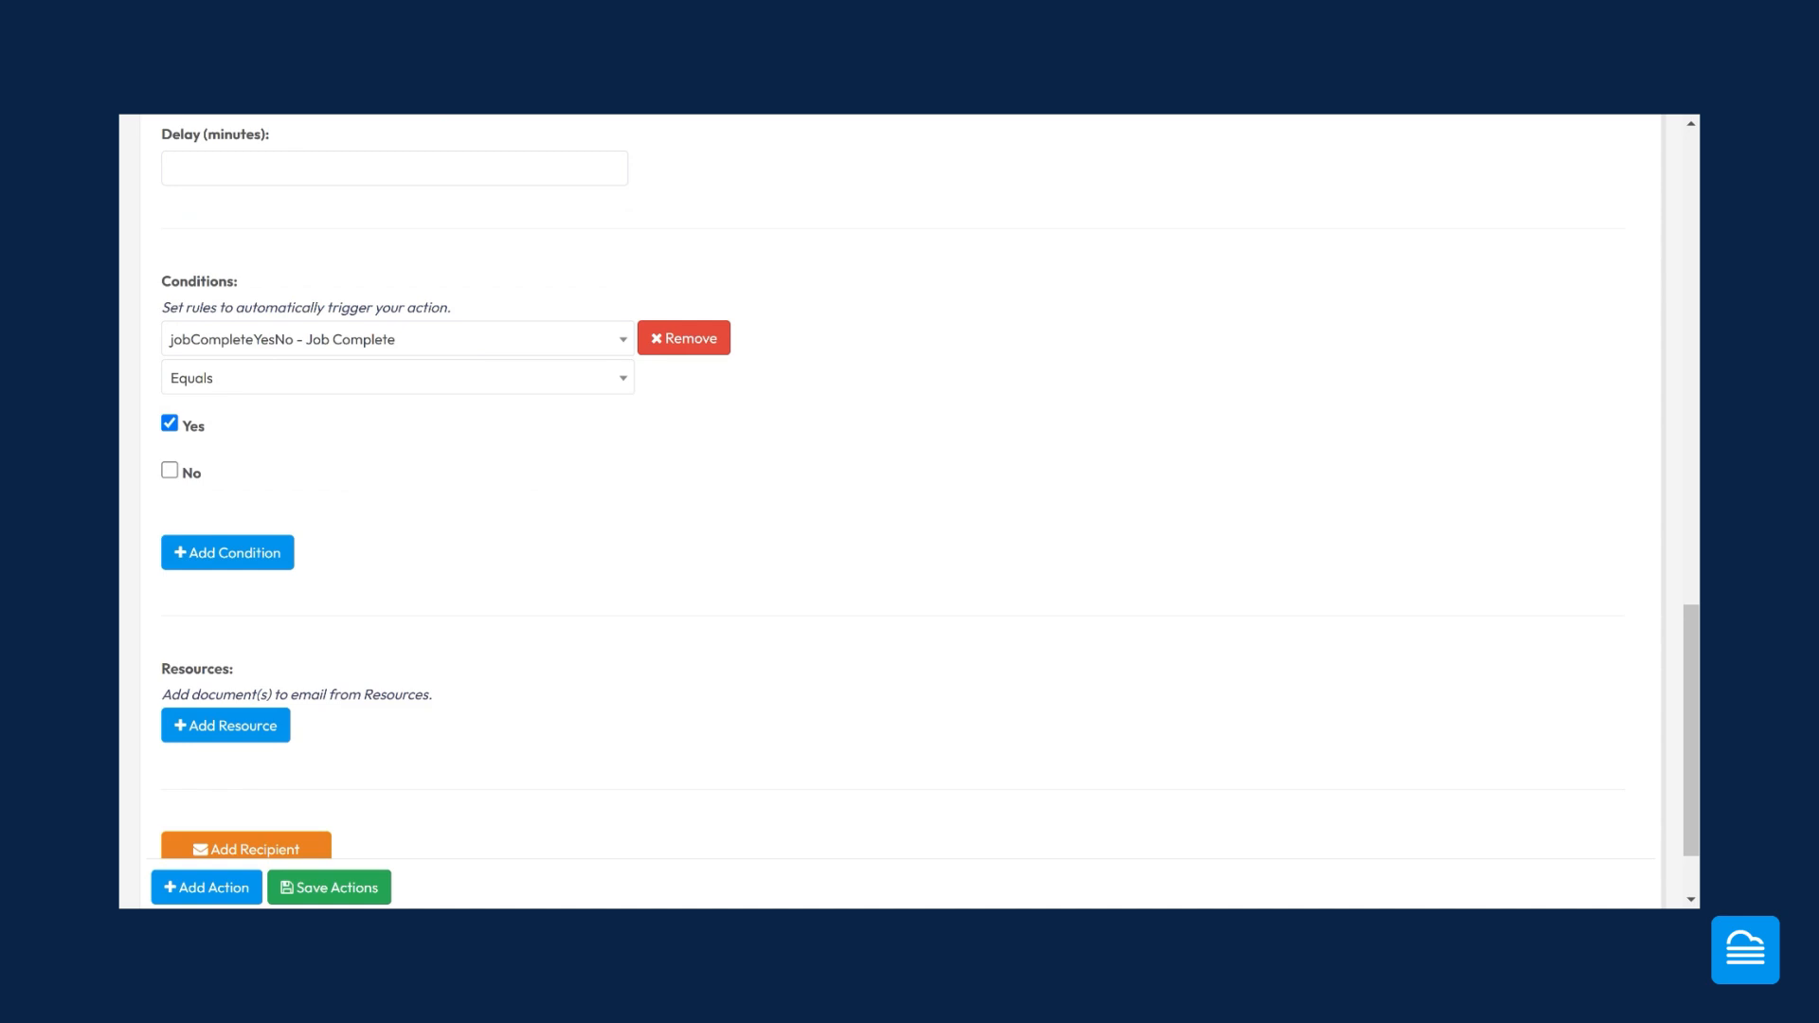
pyautogui.scroll(-2, 394, 496)
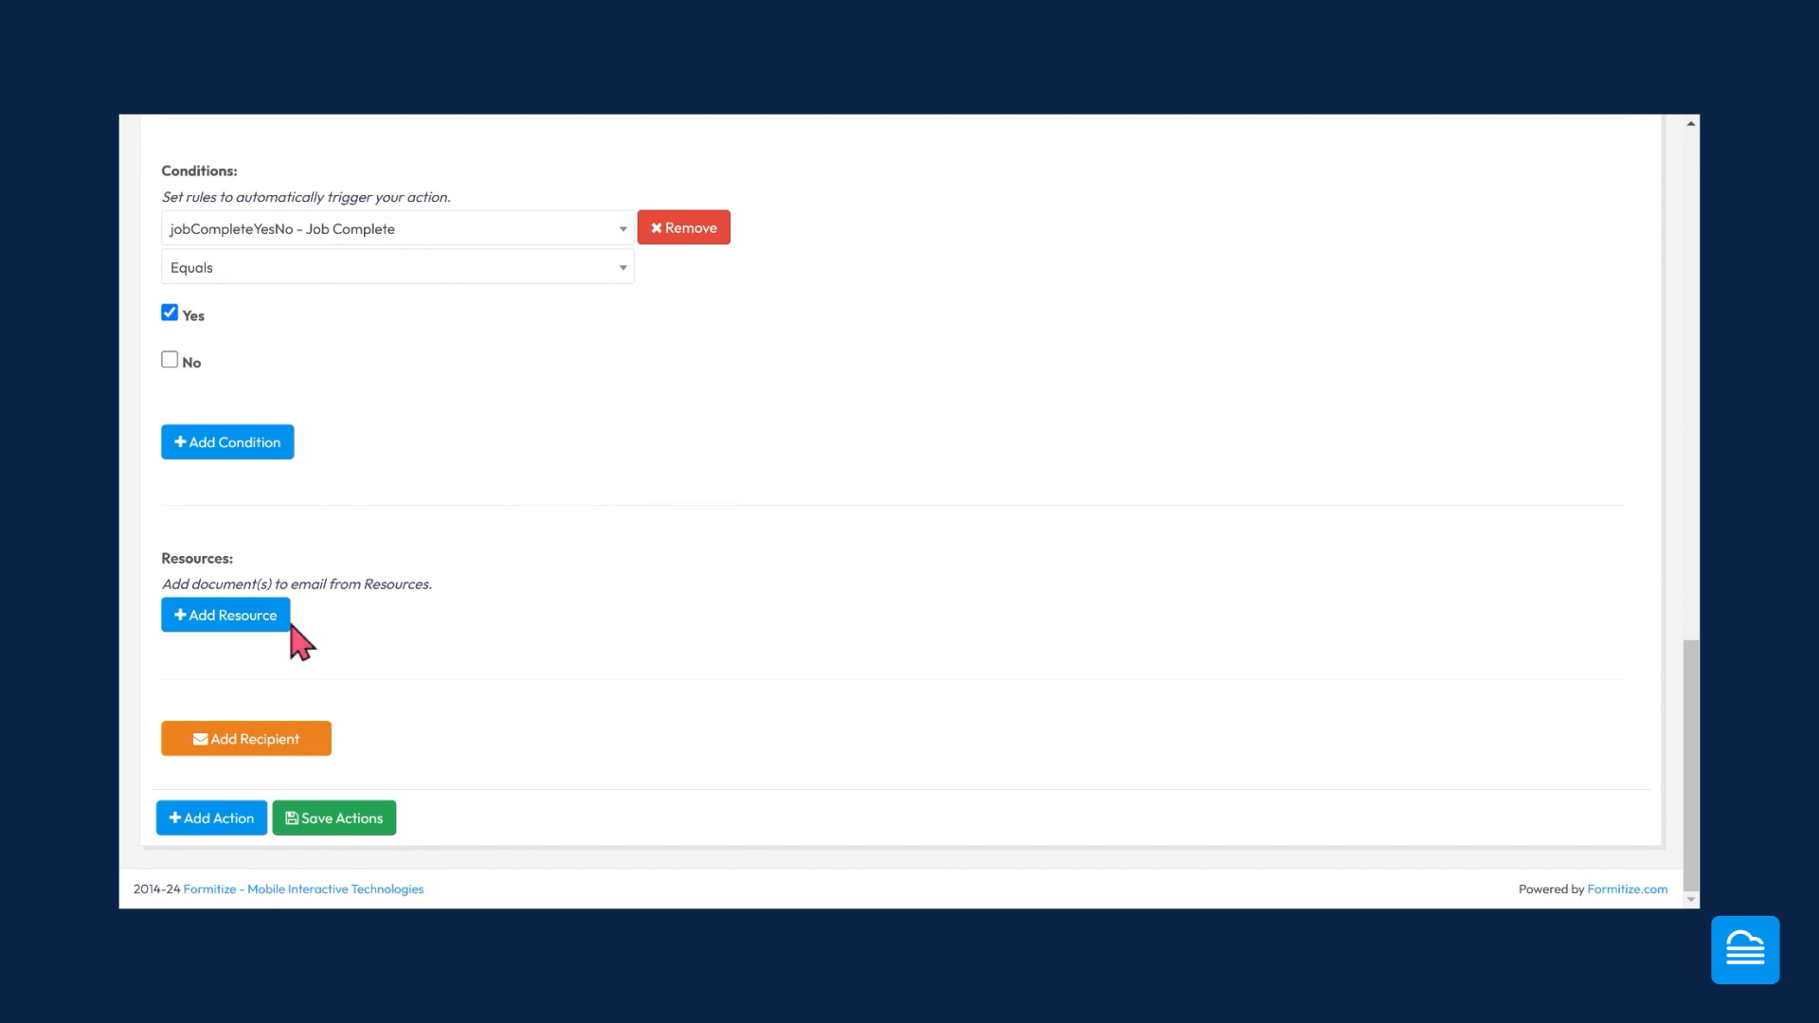
pyautogui.scroll(15, 505, 634)
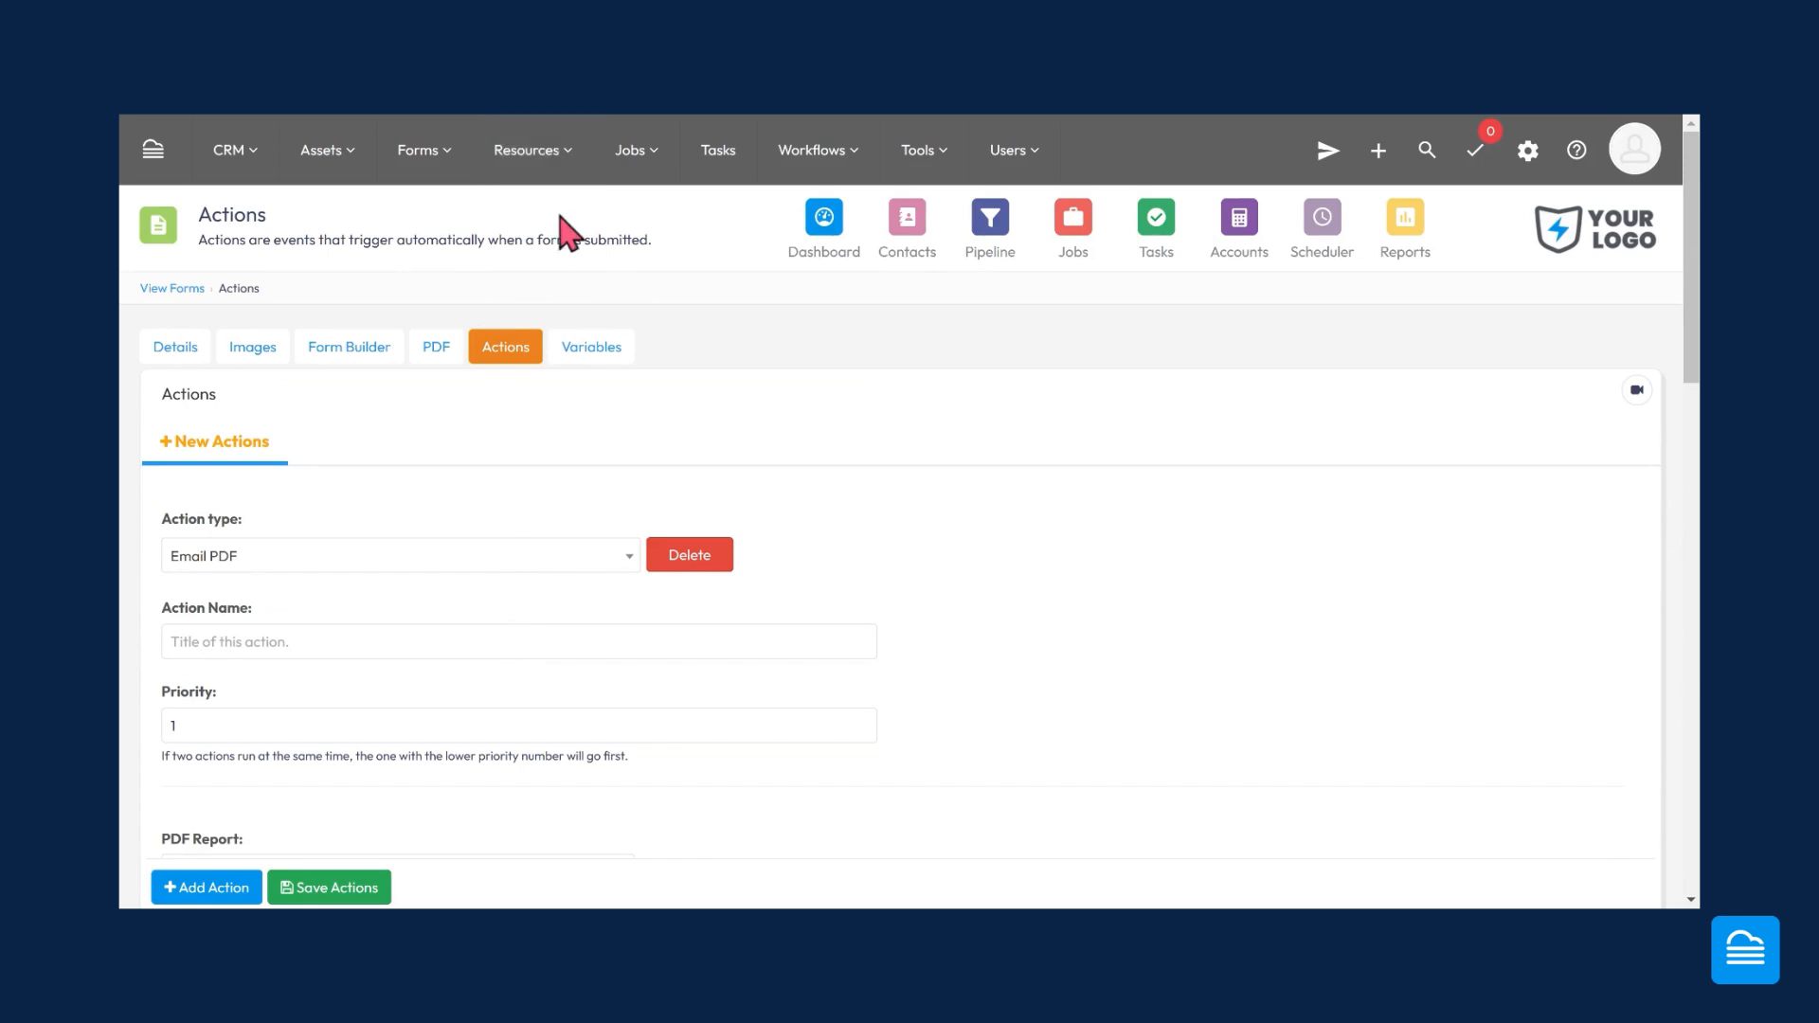
pyautogui.scroll(-3, 473, 616)
pyautogui.scroll(-8, 500, 603)
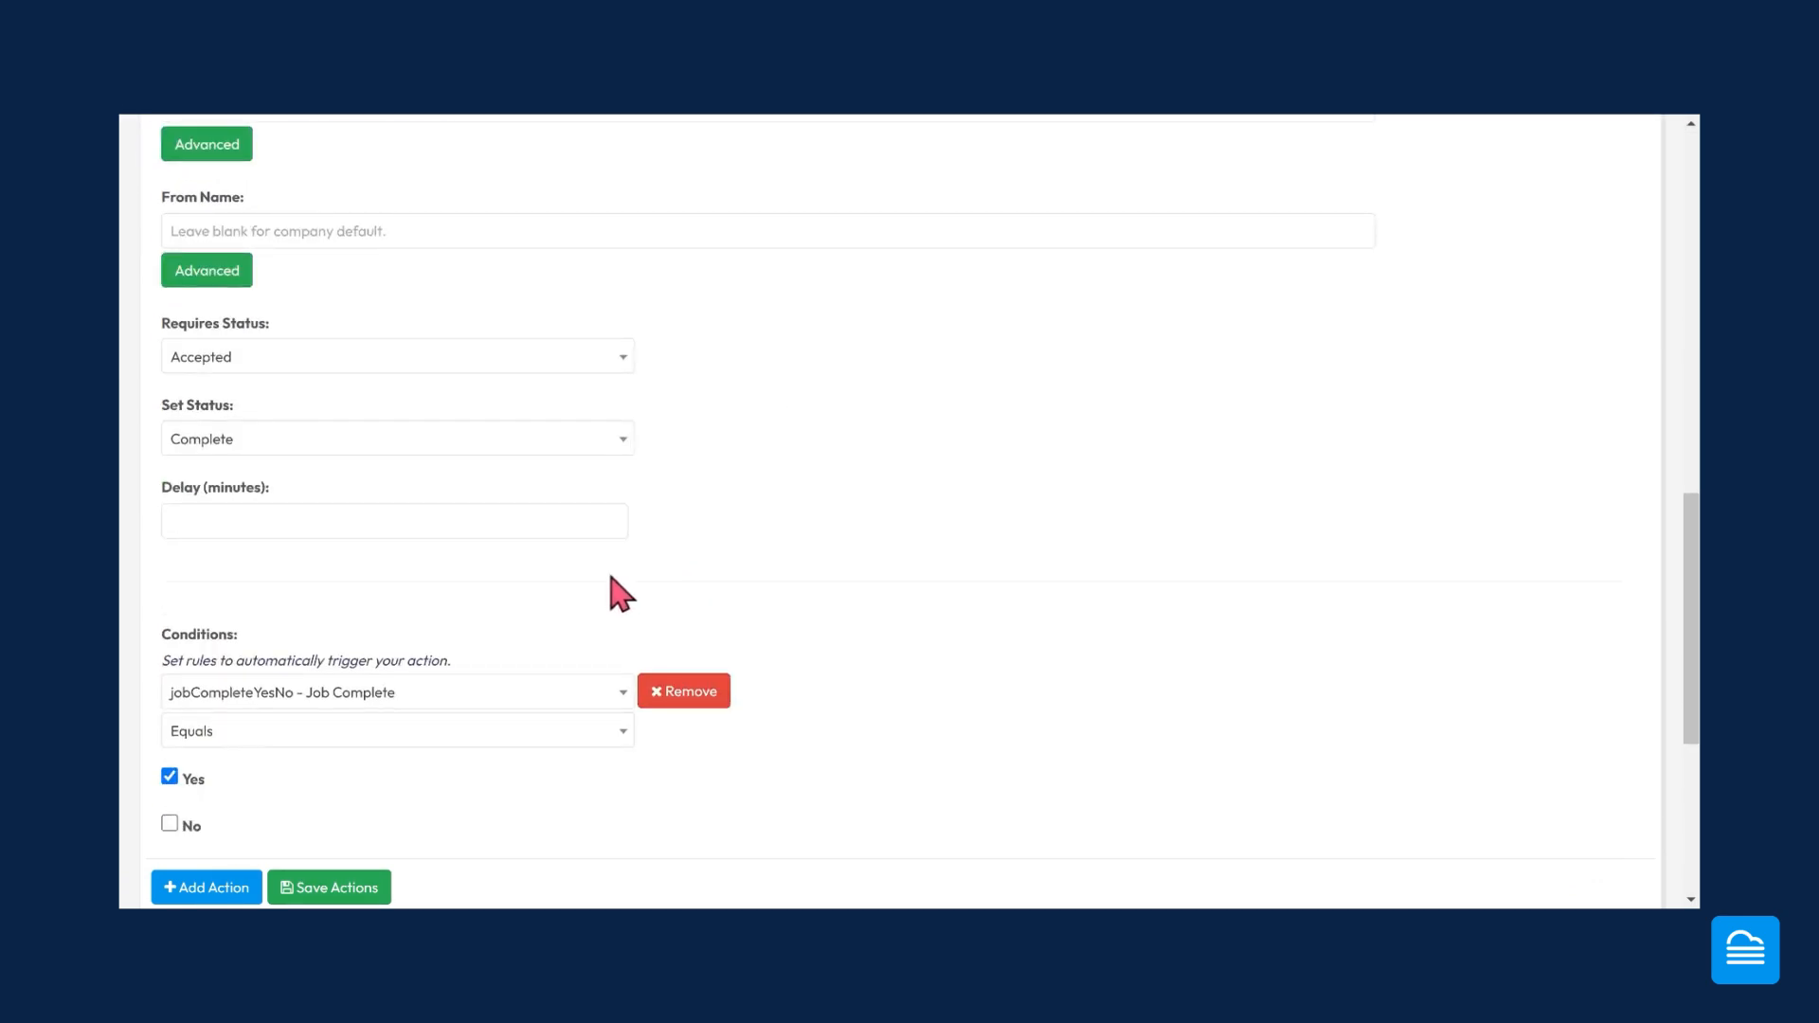
pyautogui.scroll(-5, 637, 584)
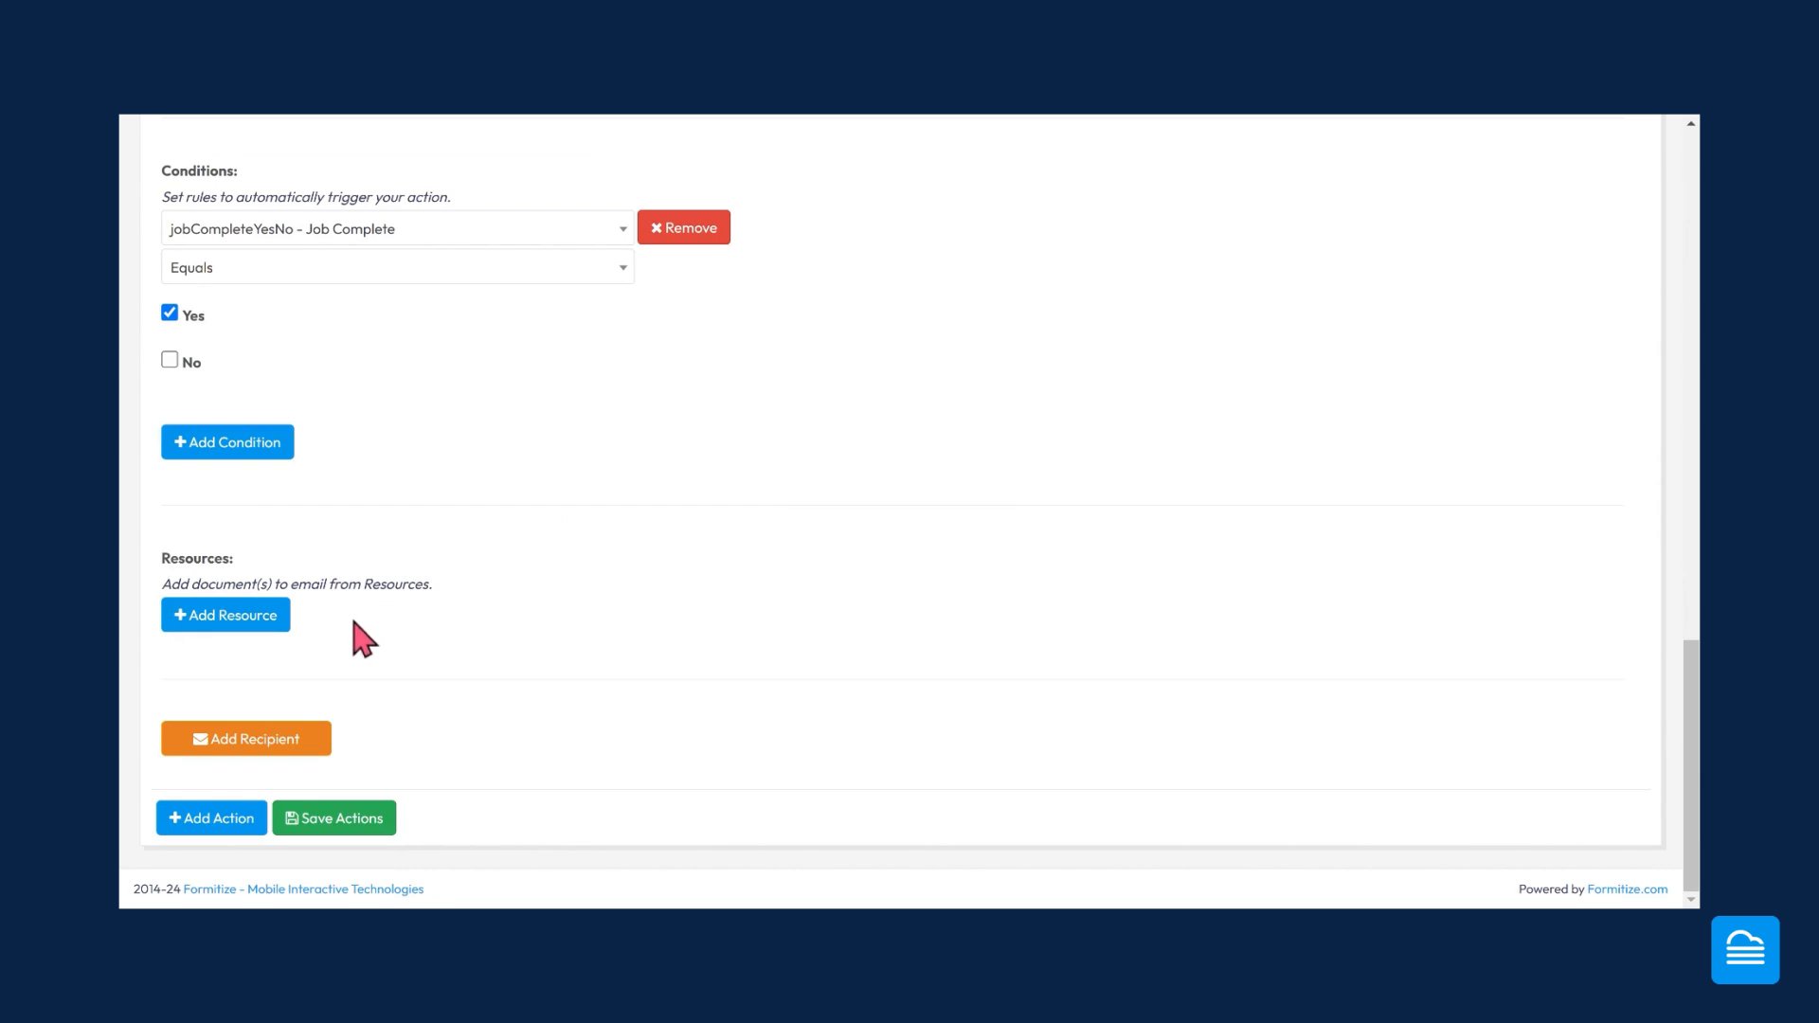
# - Add the Chlorine Product Label document as a resource of the Email PDF action
pyautogui.click(214, 618)
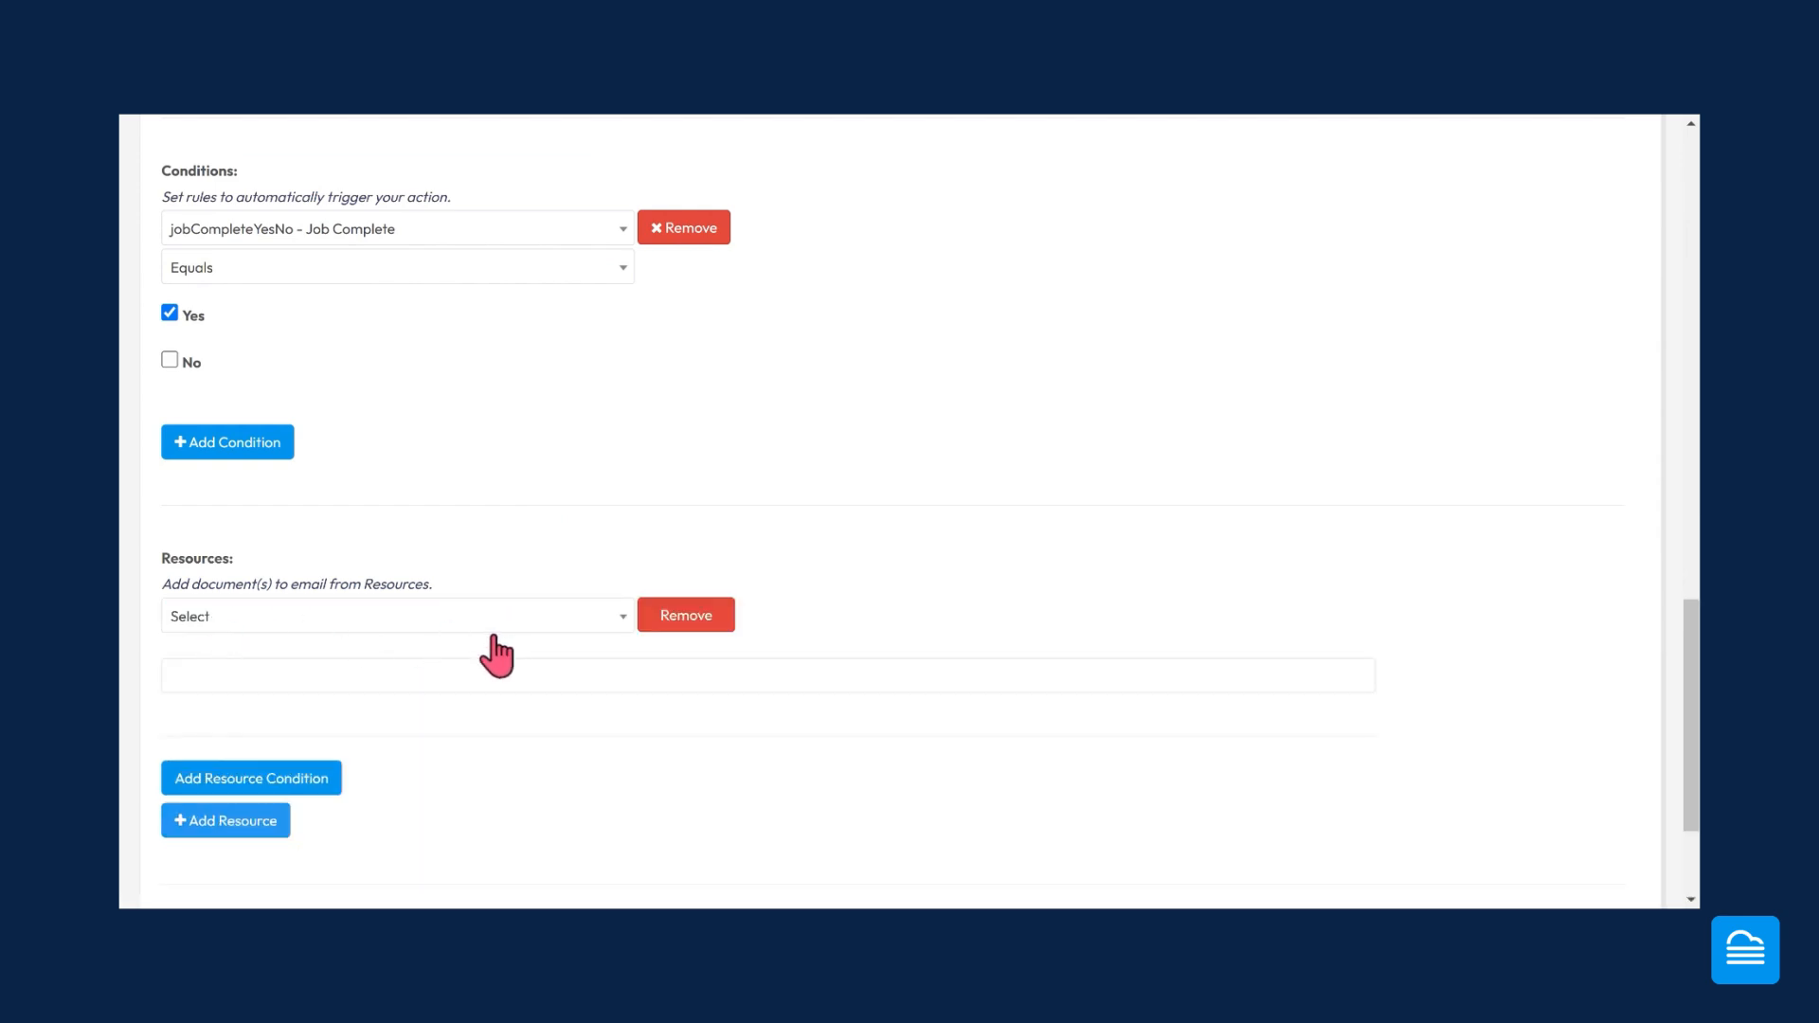
pyautogui.click(283, 615)
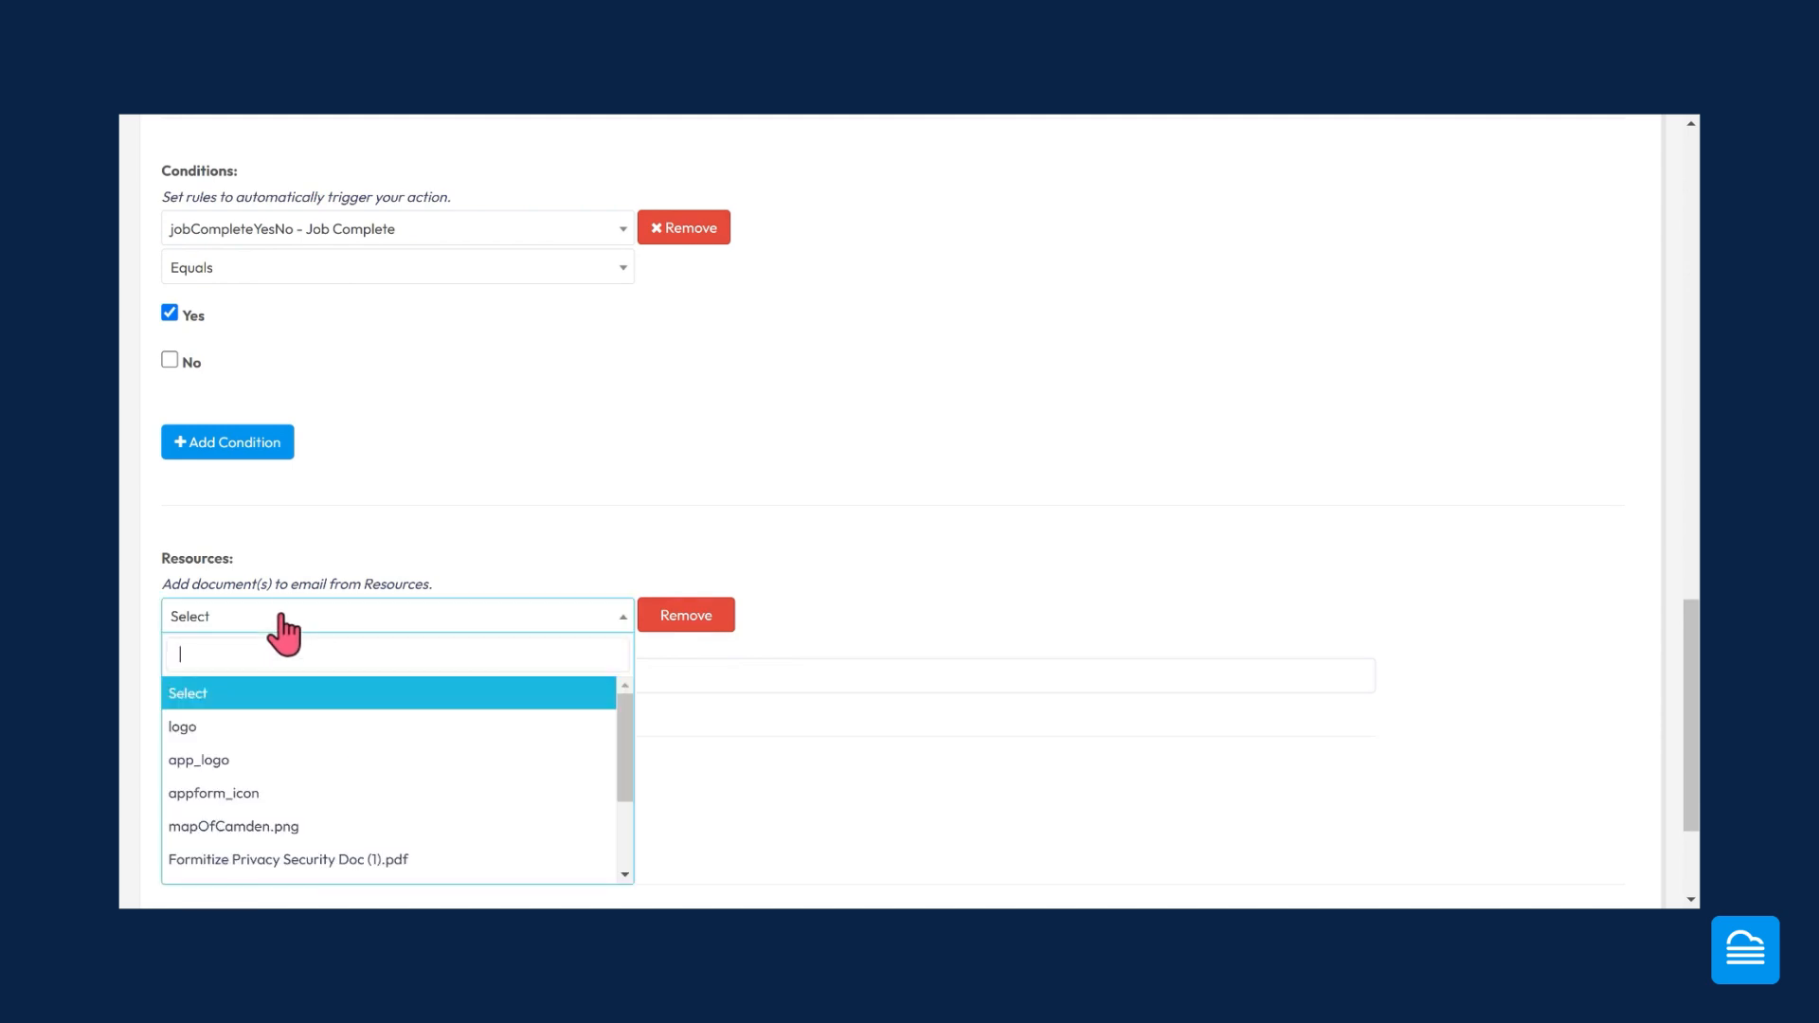
pyautogui.scroll(-1, 386, 479)
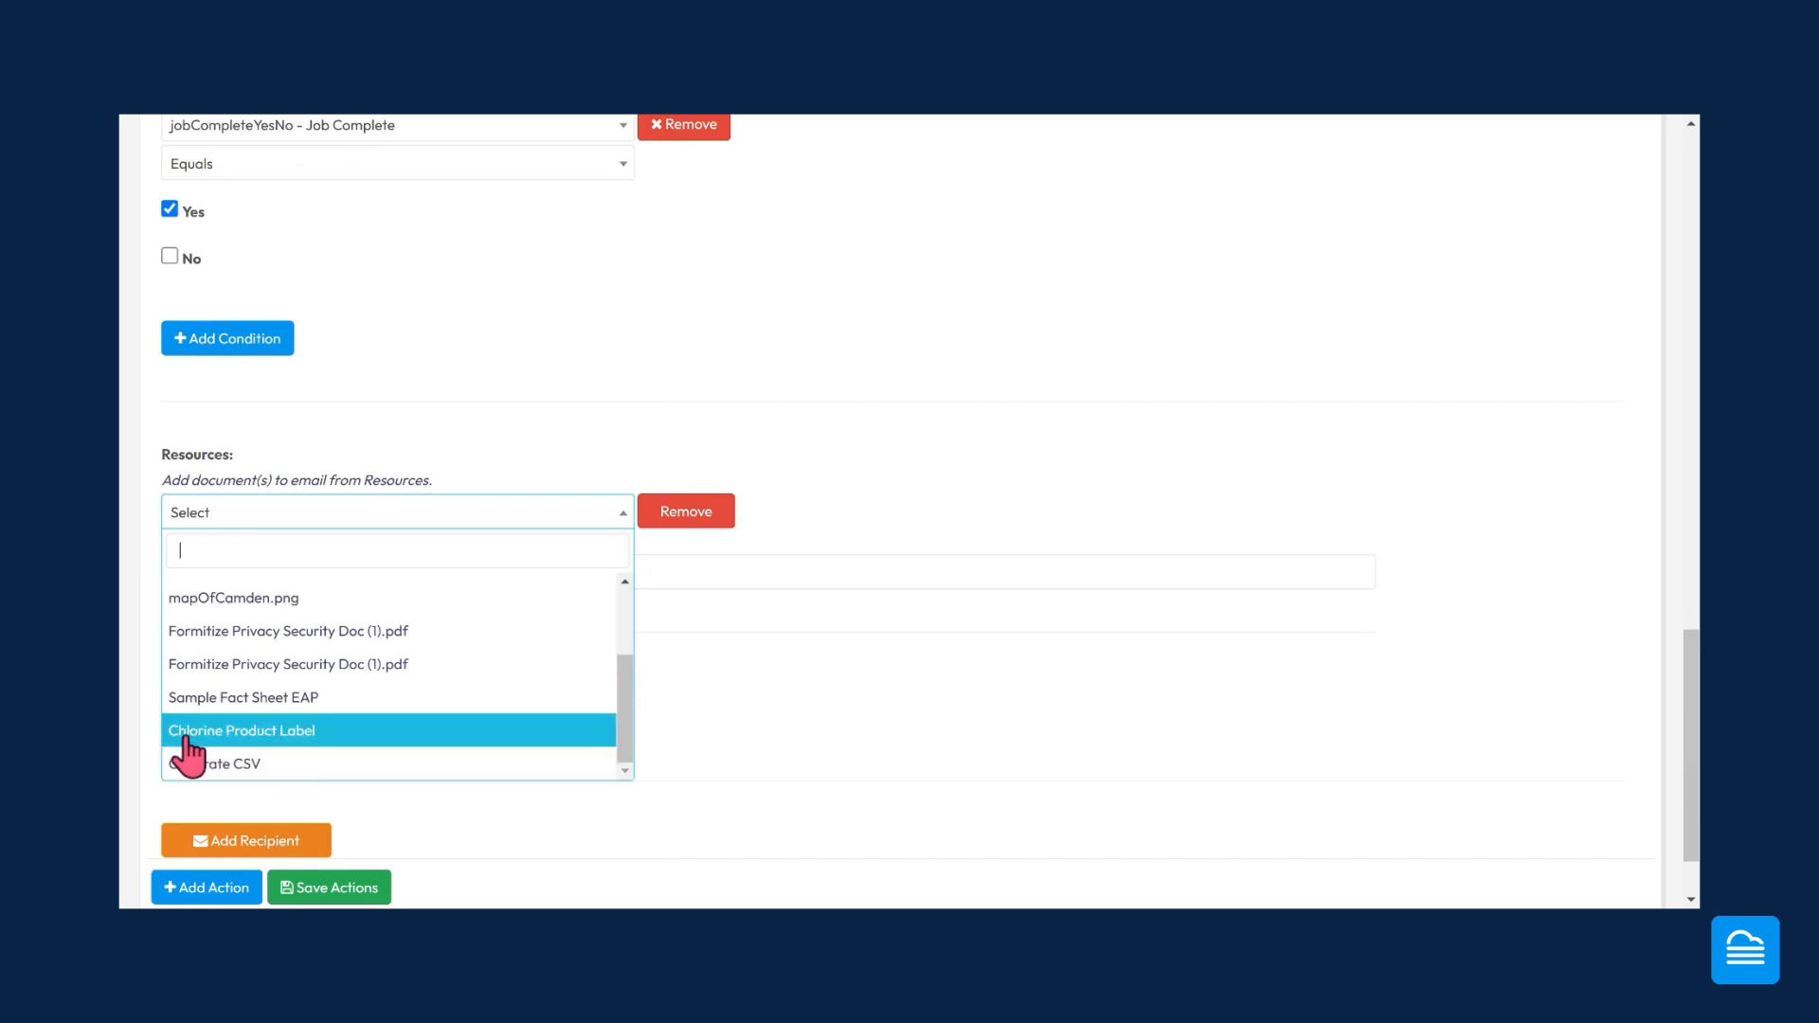
pyautogui.click(334, 731)
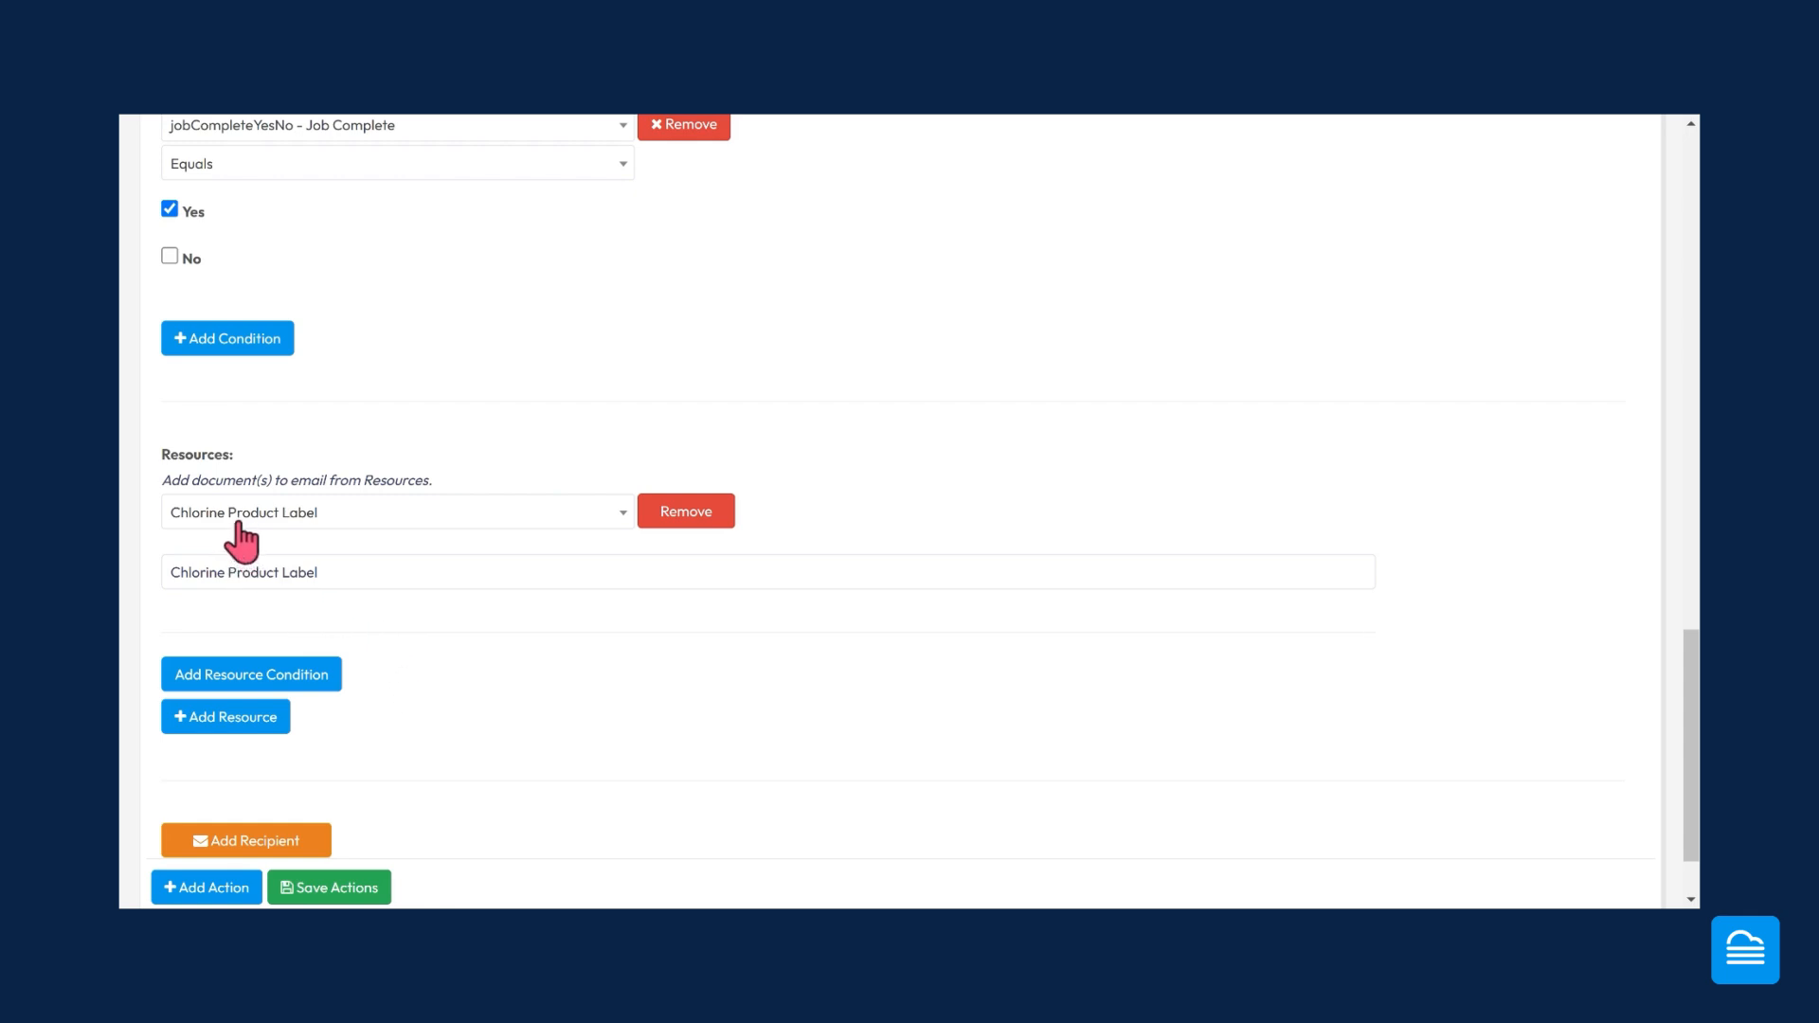
# - Add a resource condition to the Chlorine Product Label requiring chlorineUsedYesNo - Was Chlorine Used to equal Yes
pyautogui.scroll(-1, 461, 730)
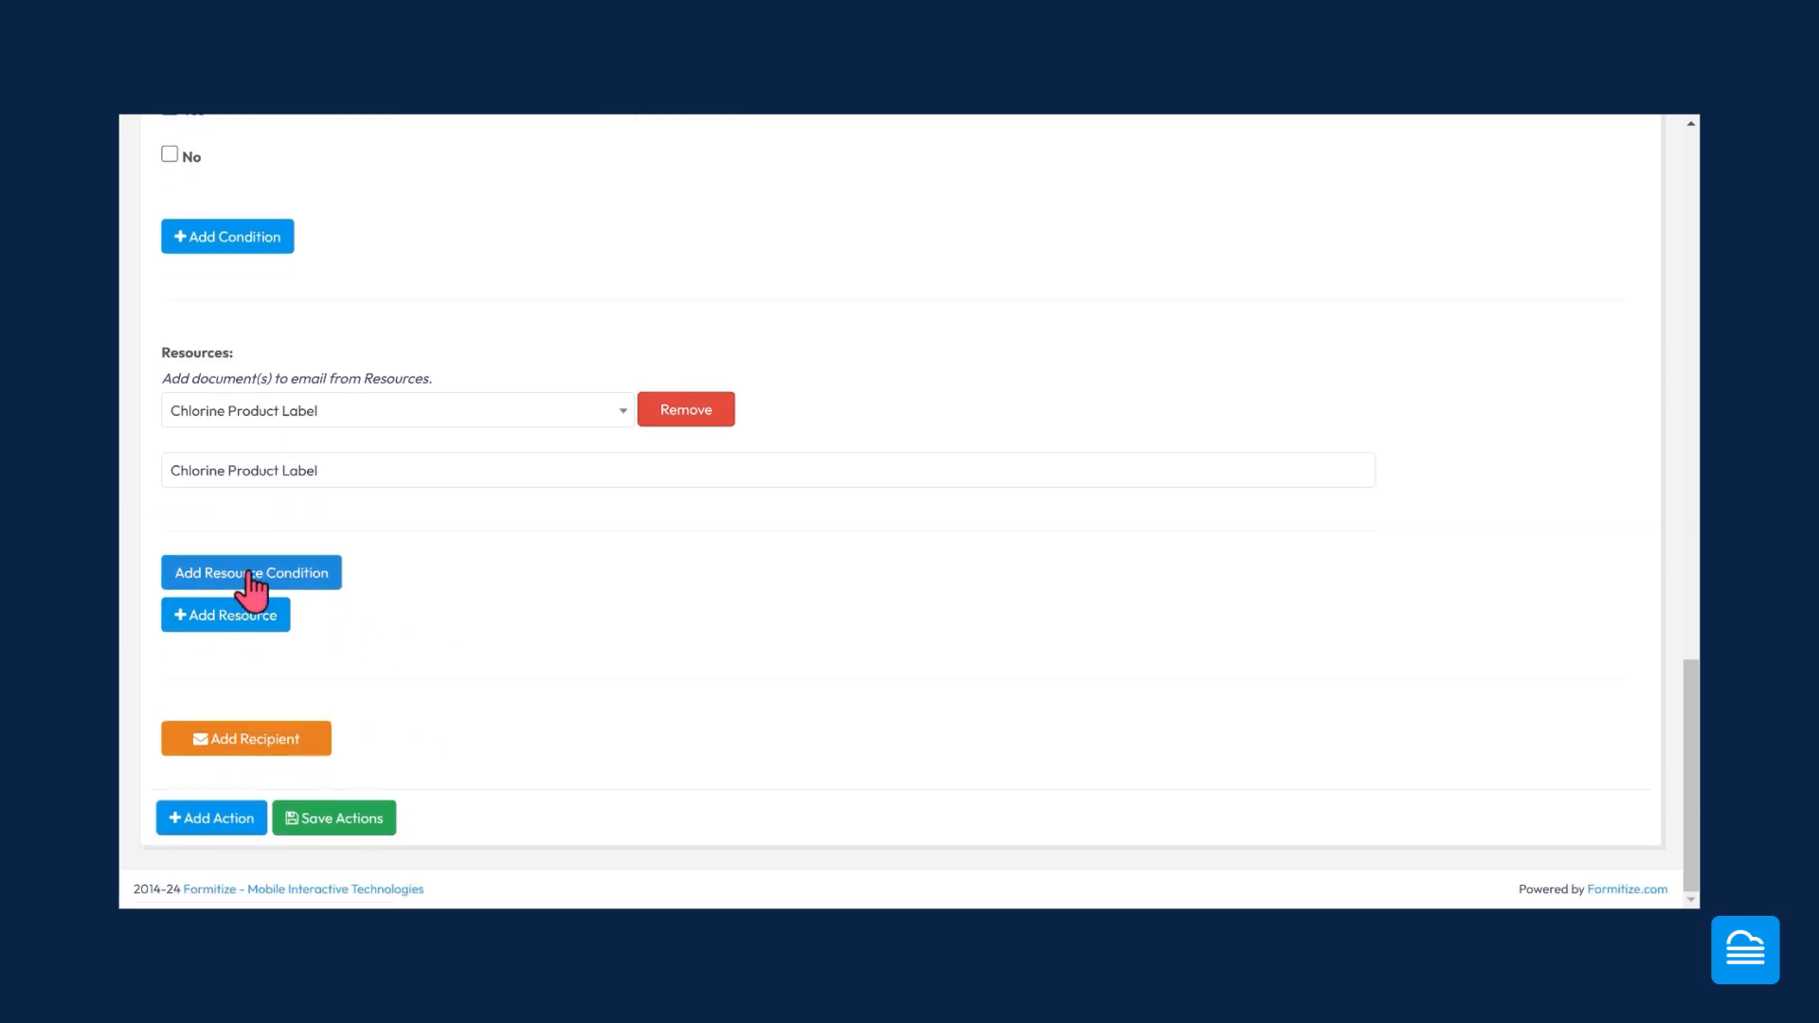
pyautogui.click(248, 573)
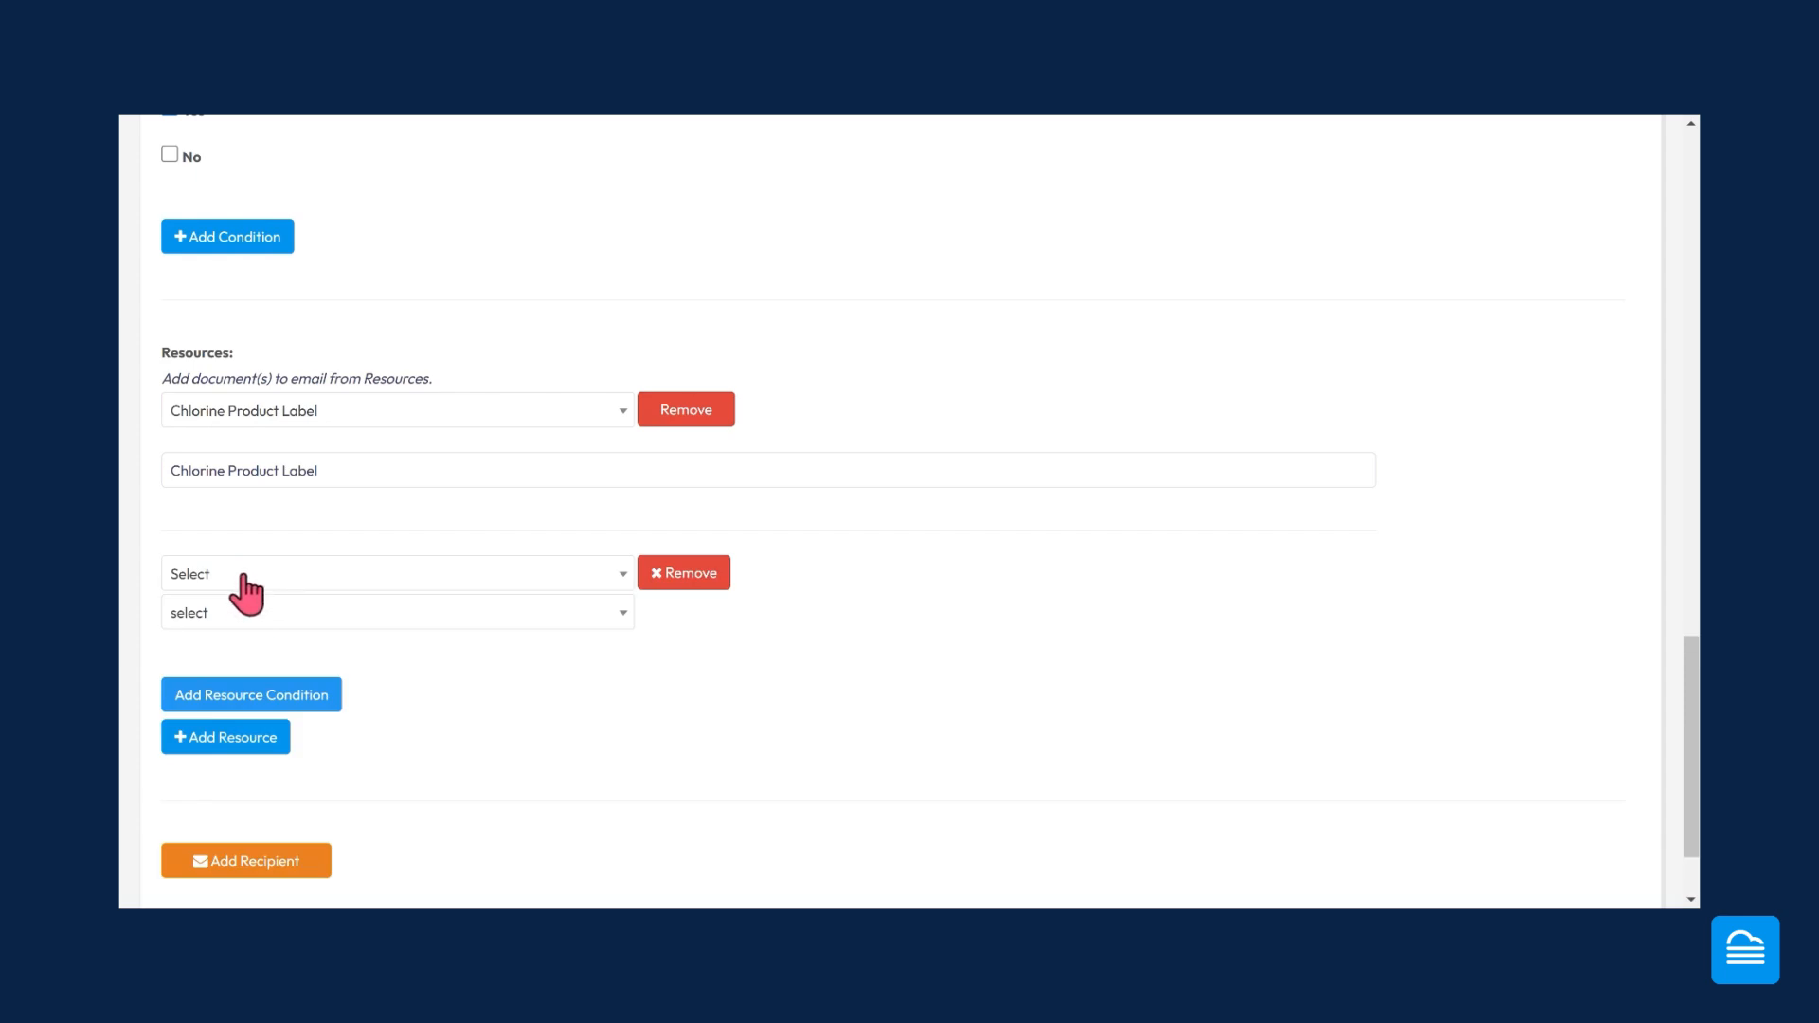
pyautogui.click(235, 576)
pyautogui.scroll(-3, 357, 800)
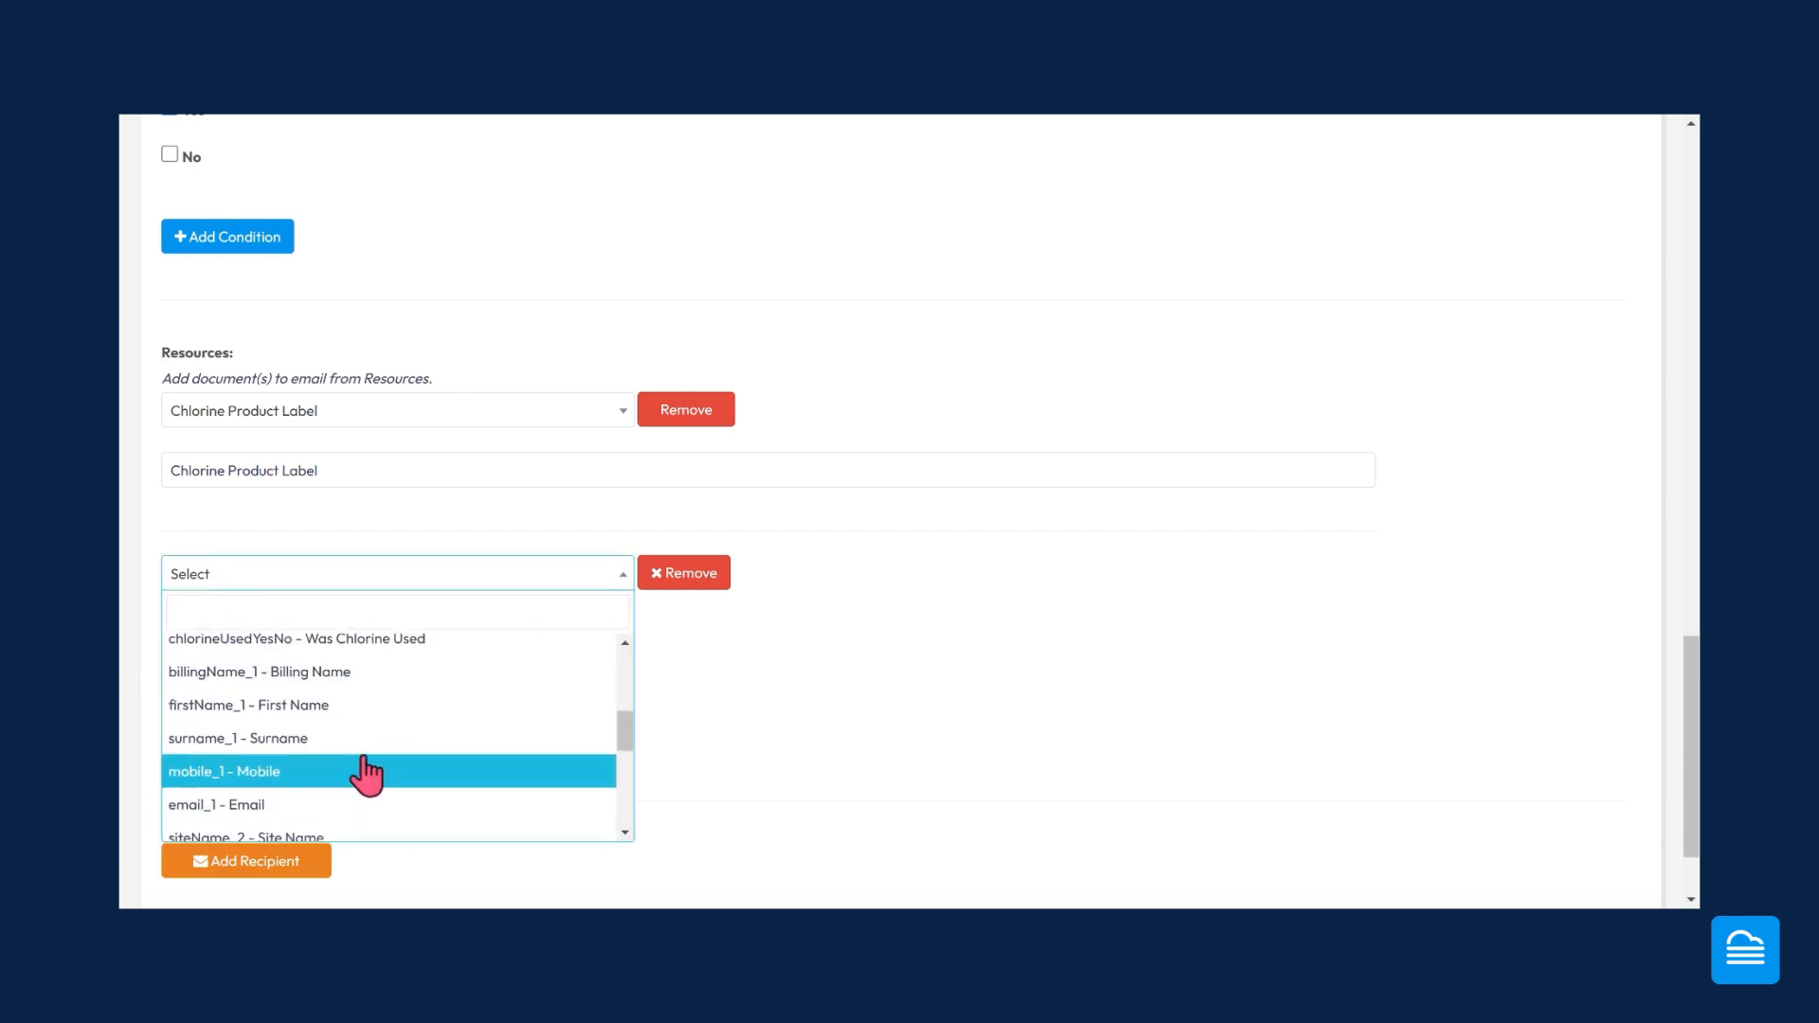
pyautogui.scroll(-1, 357, 801)
pyautogui.scroll(1, 327, 663)
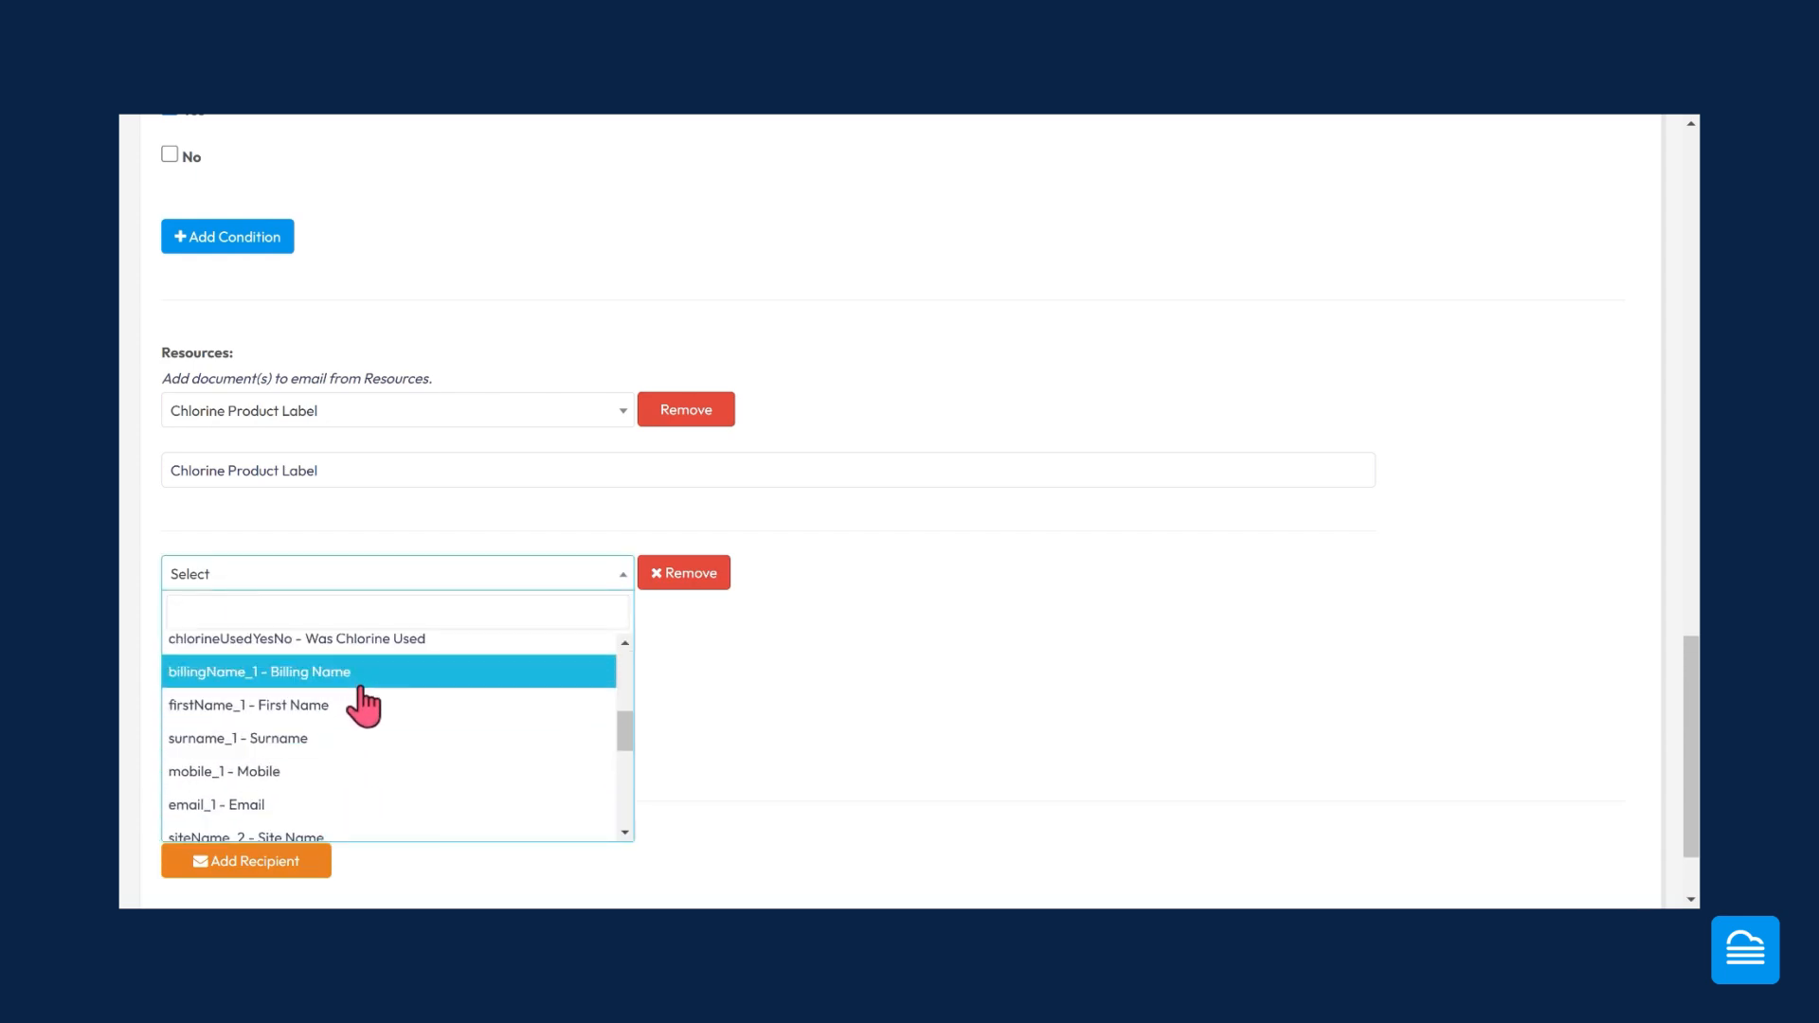
pyautogui.scroll(1, 357, 720)
pyautogui.click(347, 744)
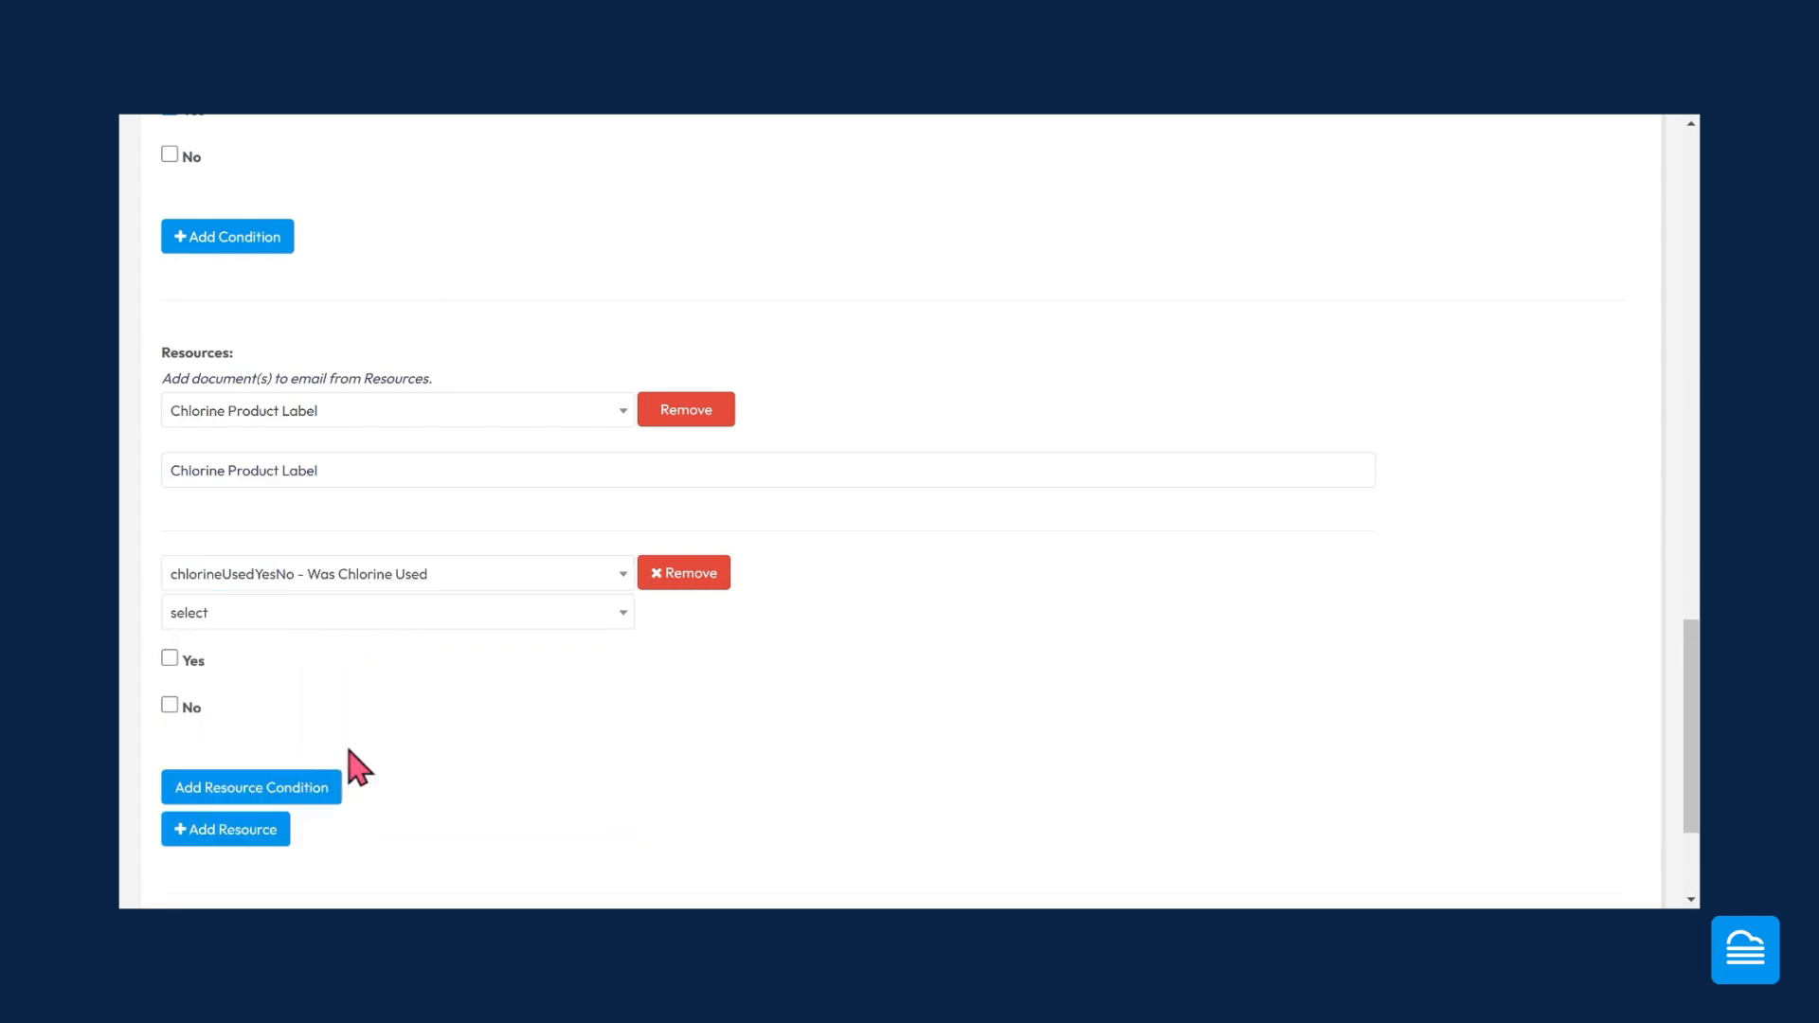
pyautogui.click(196, 616)
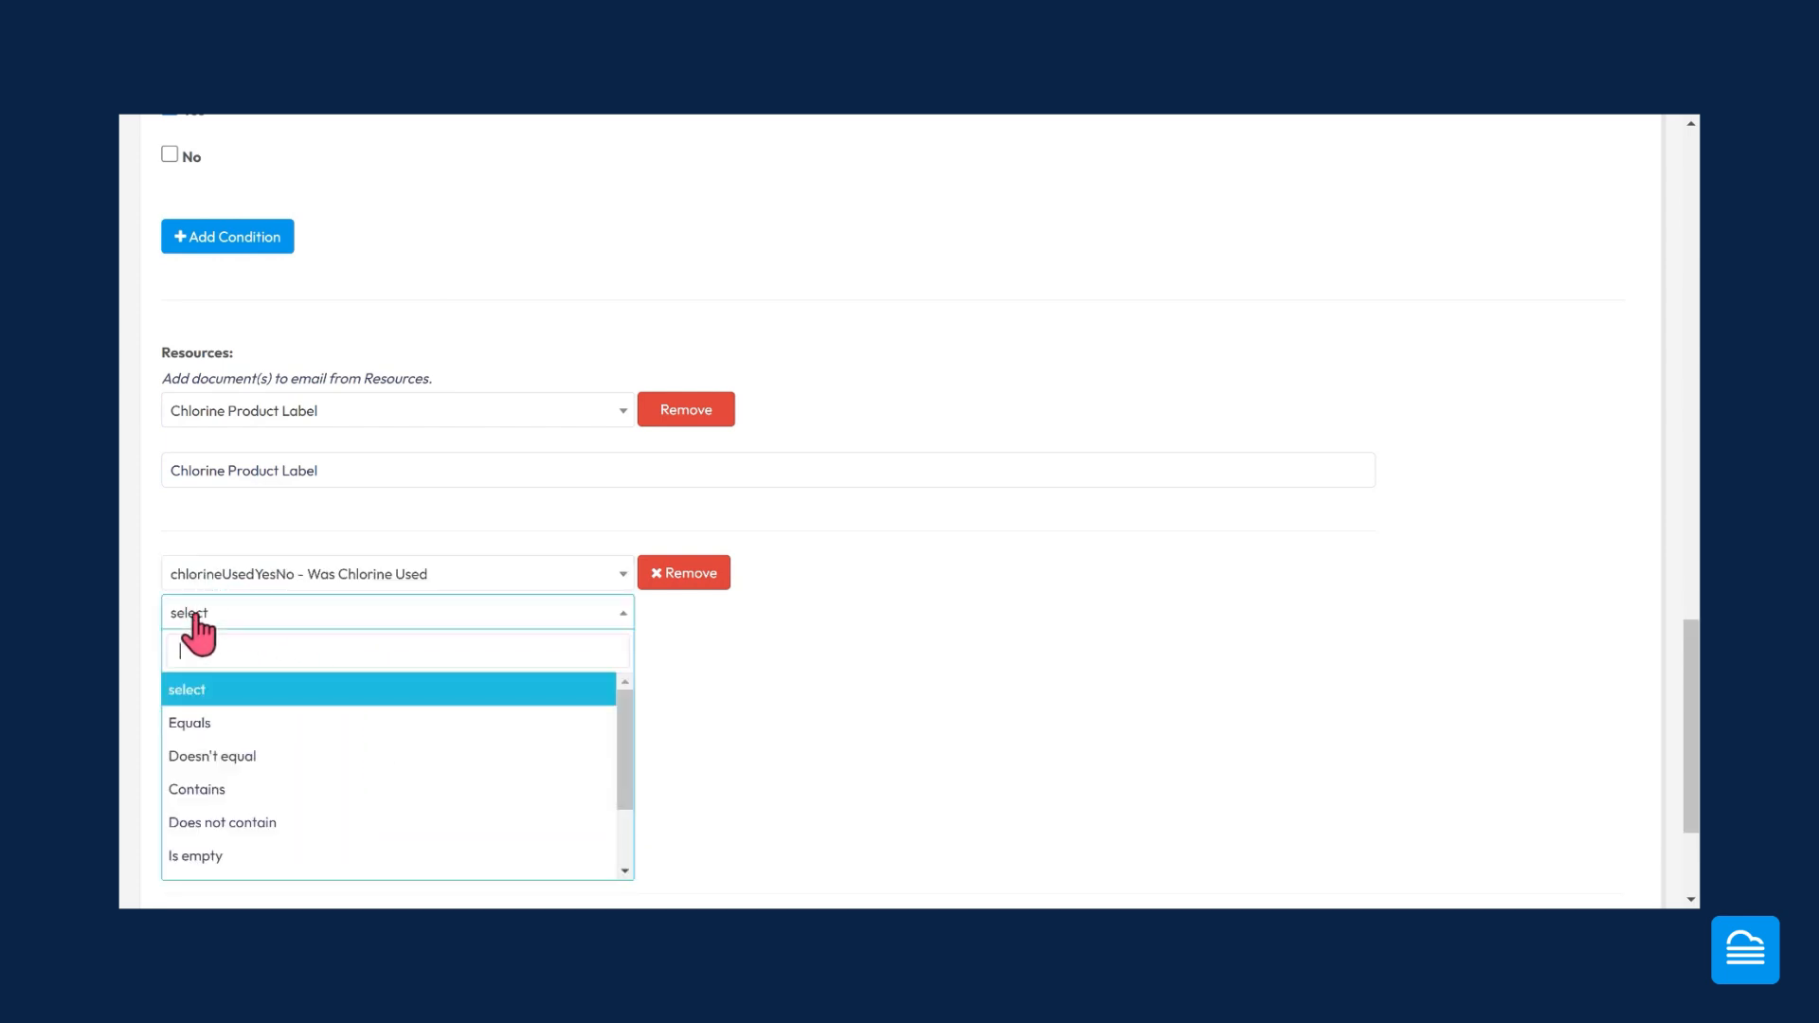
pyautogui.click(197, 722)
pyautogui.click(169, 658)
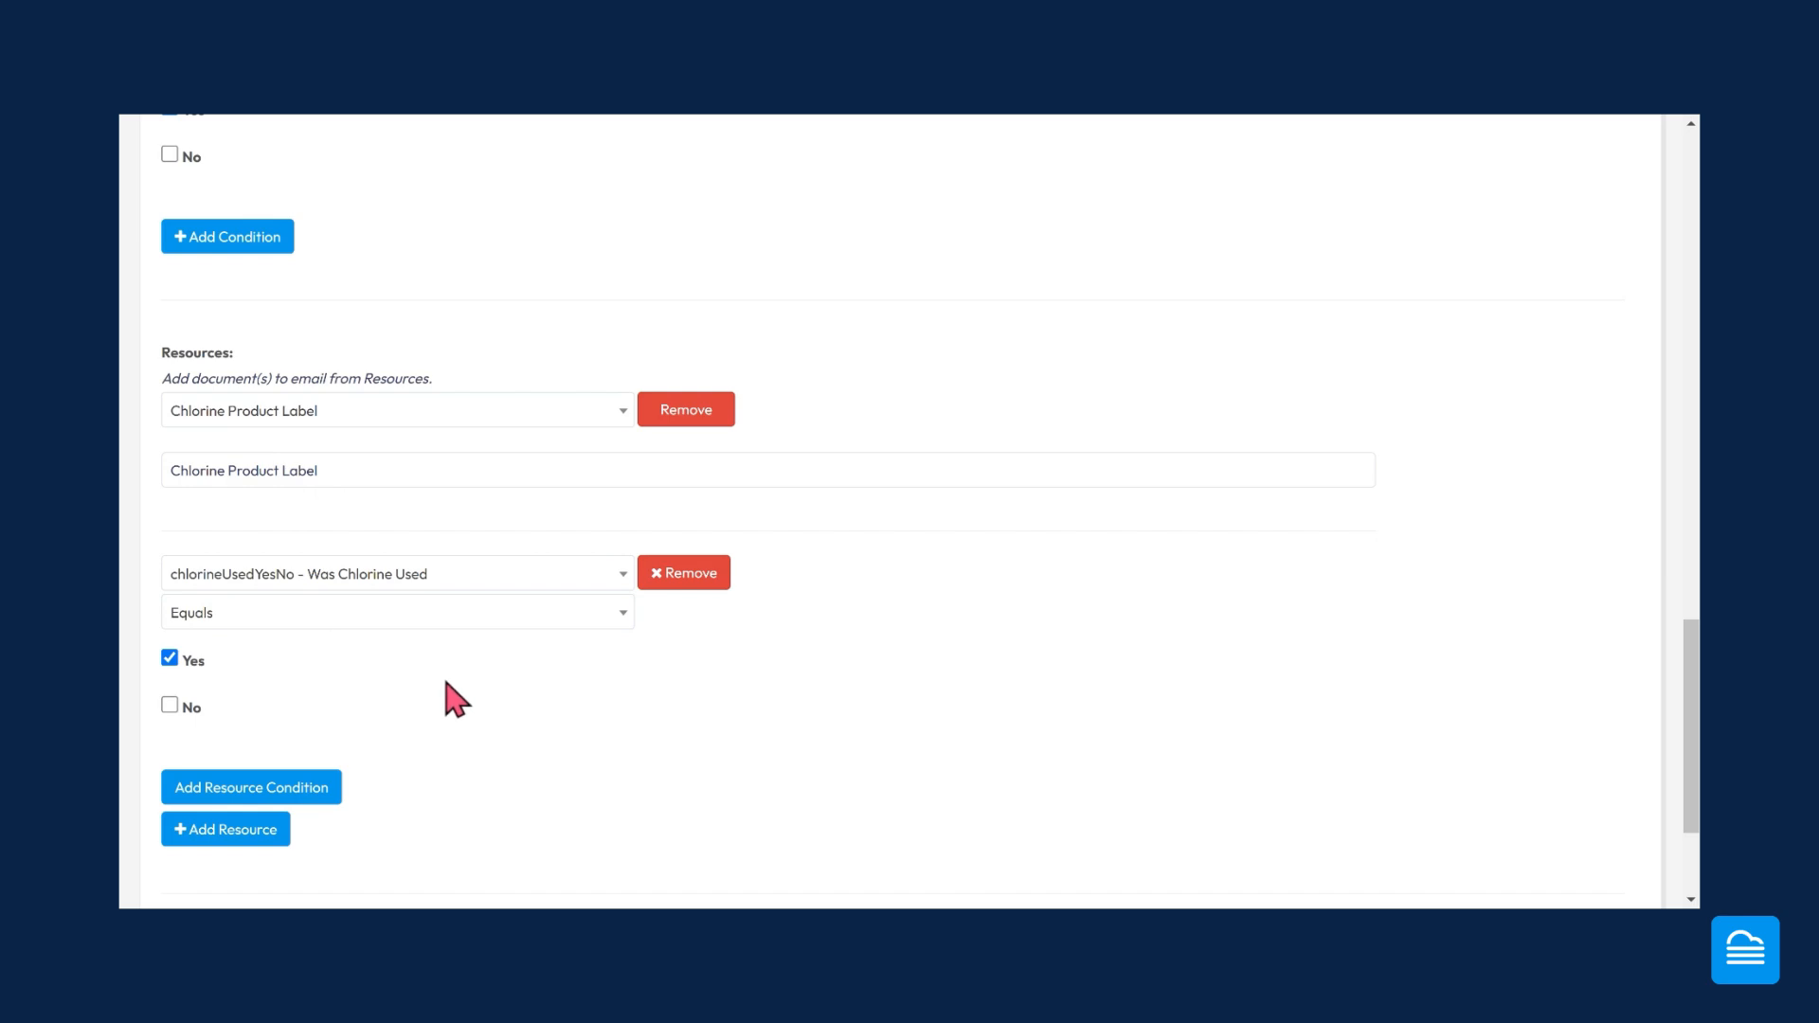
# - Add two recipient entries to the Email PDF action
pyautogui.scroll(-1, 459, 696)
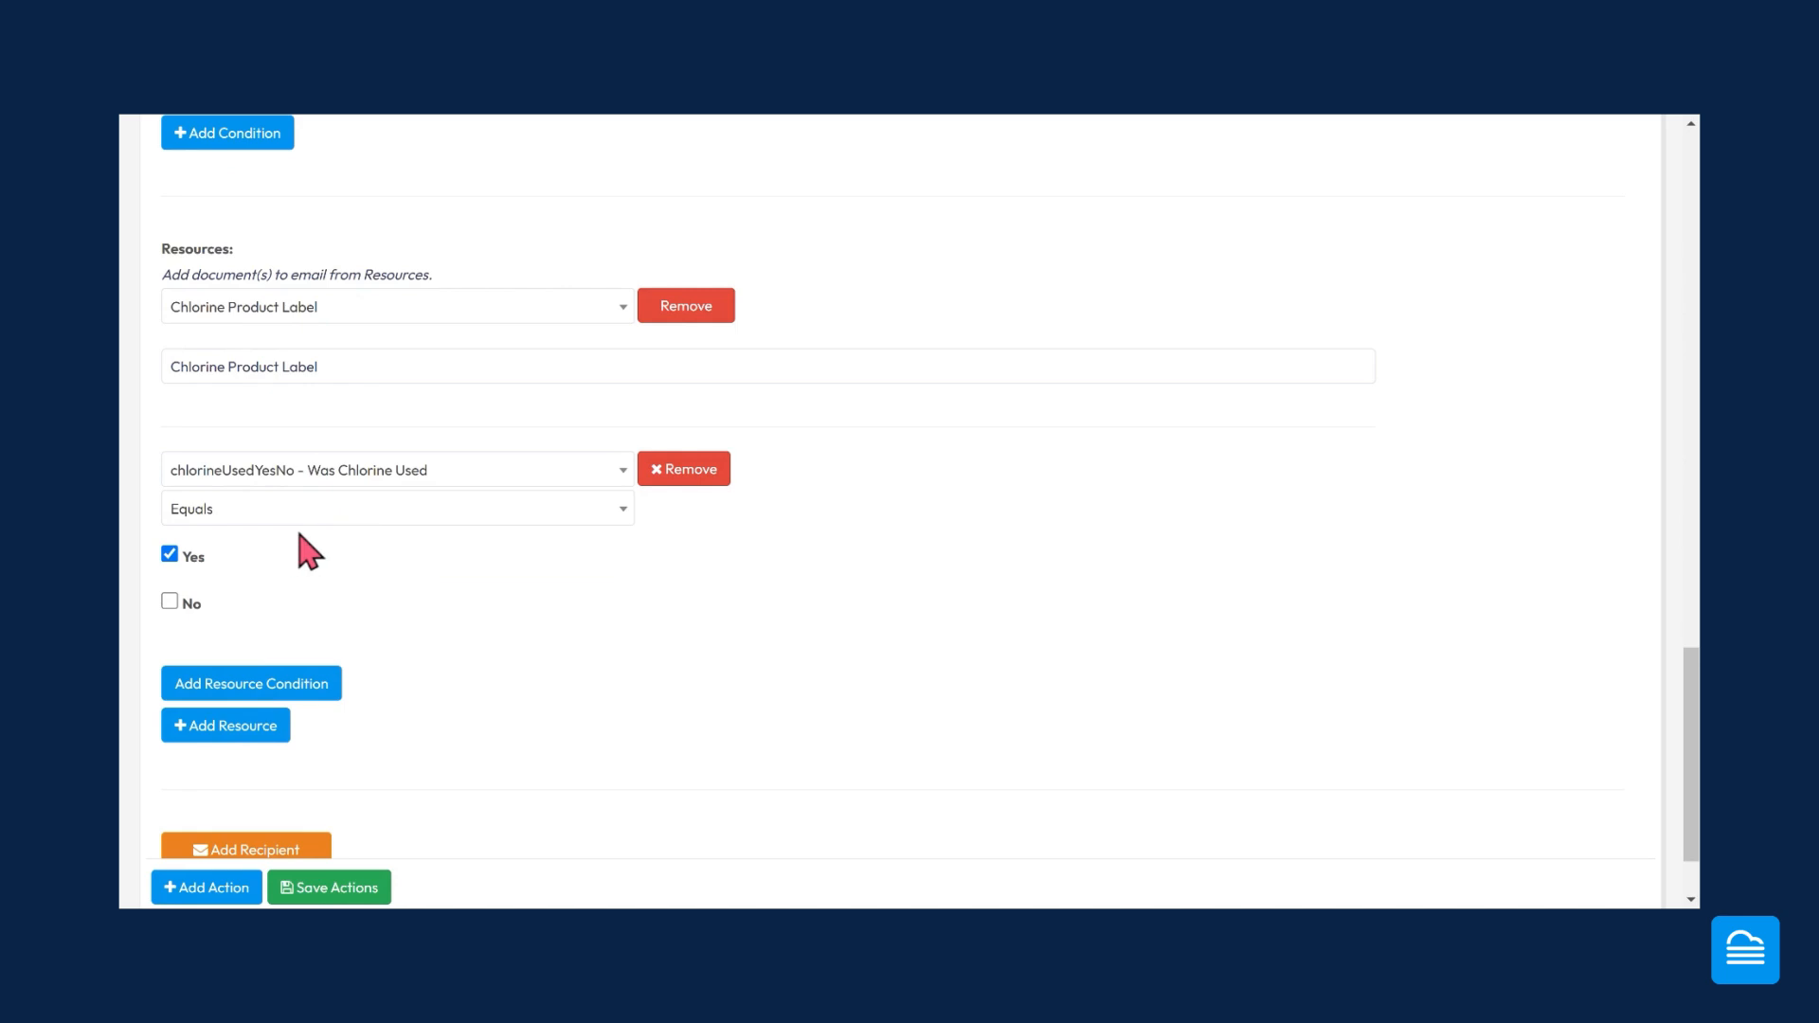
pyautogui.scroll(1, 315, 557)
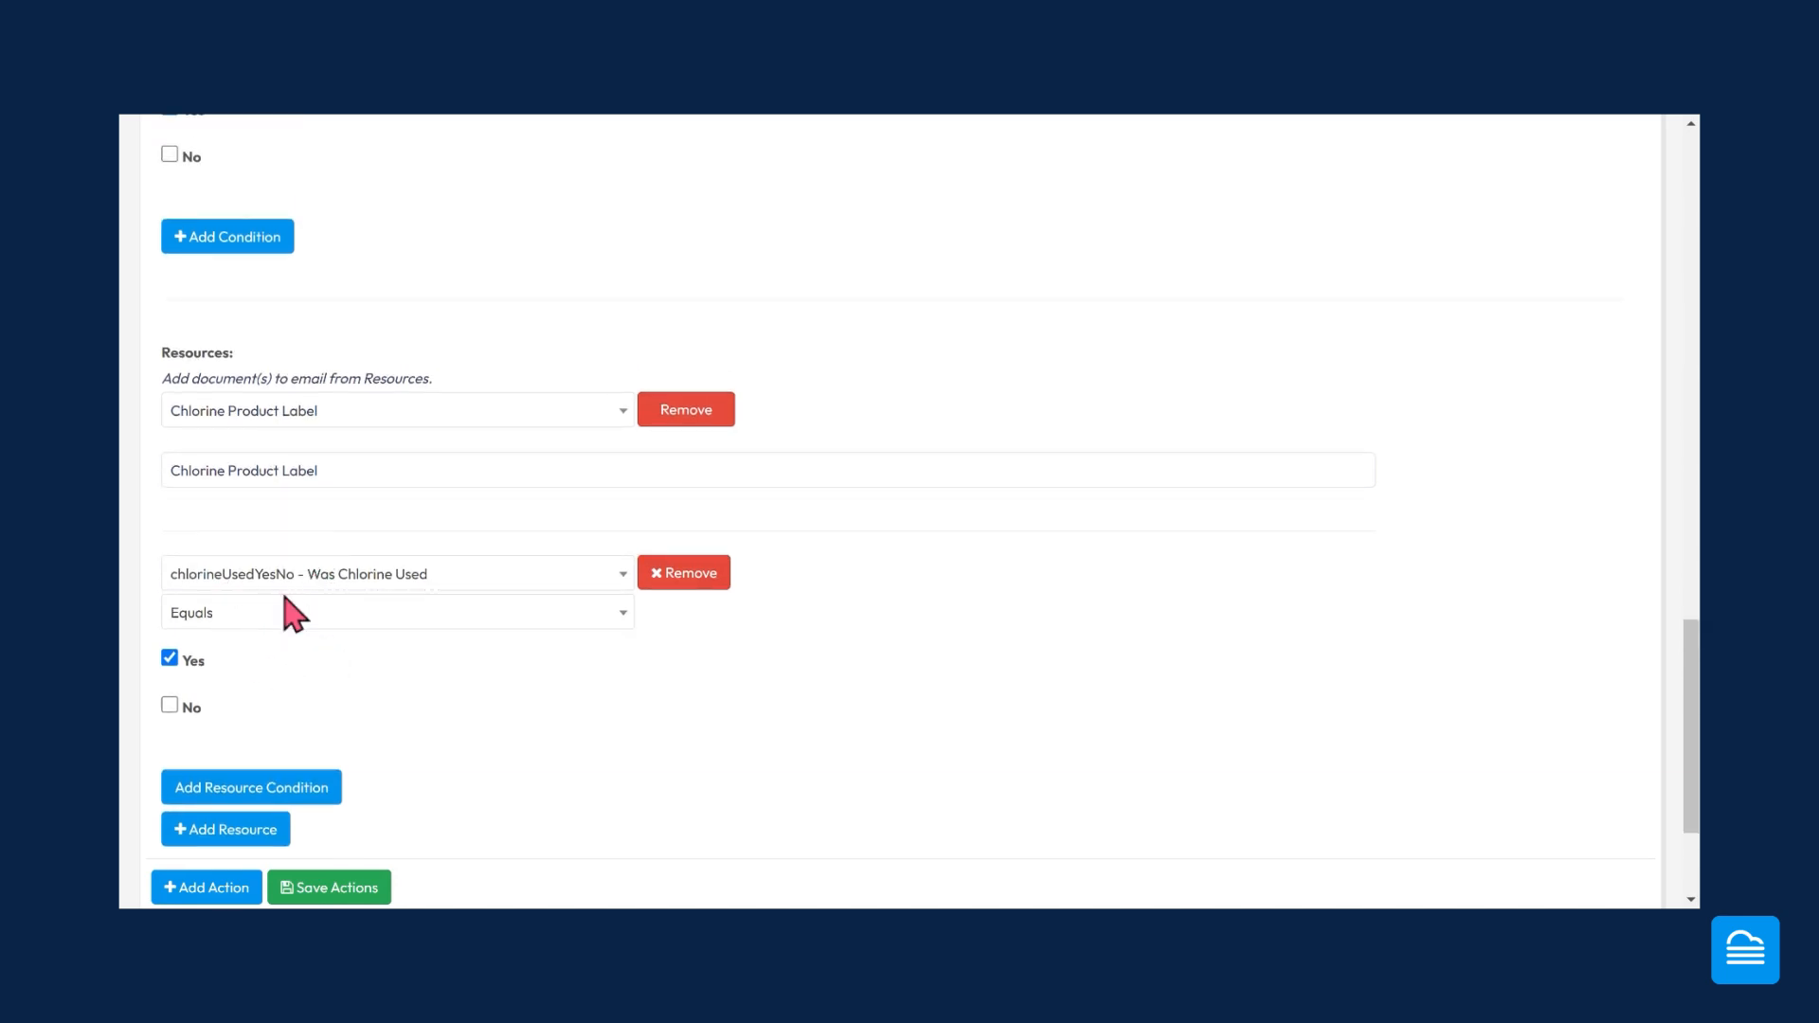
pyautogui.scroll(-2, 292, 573)
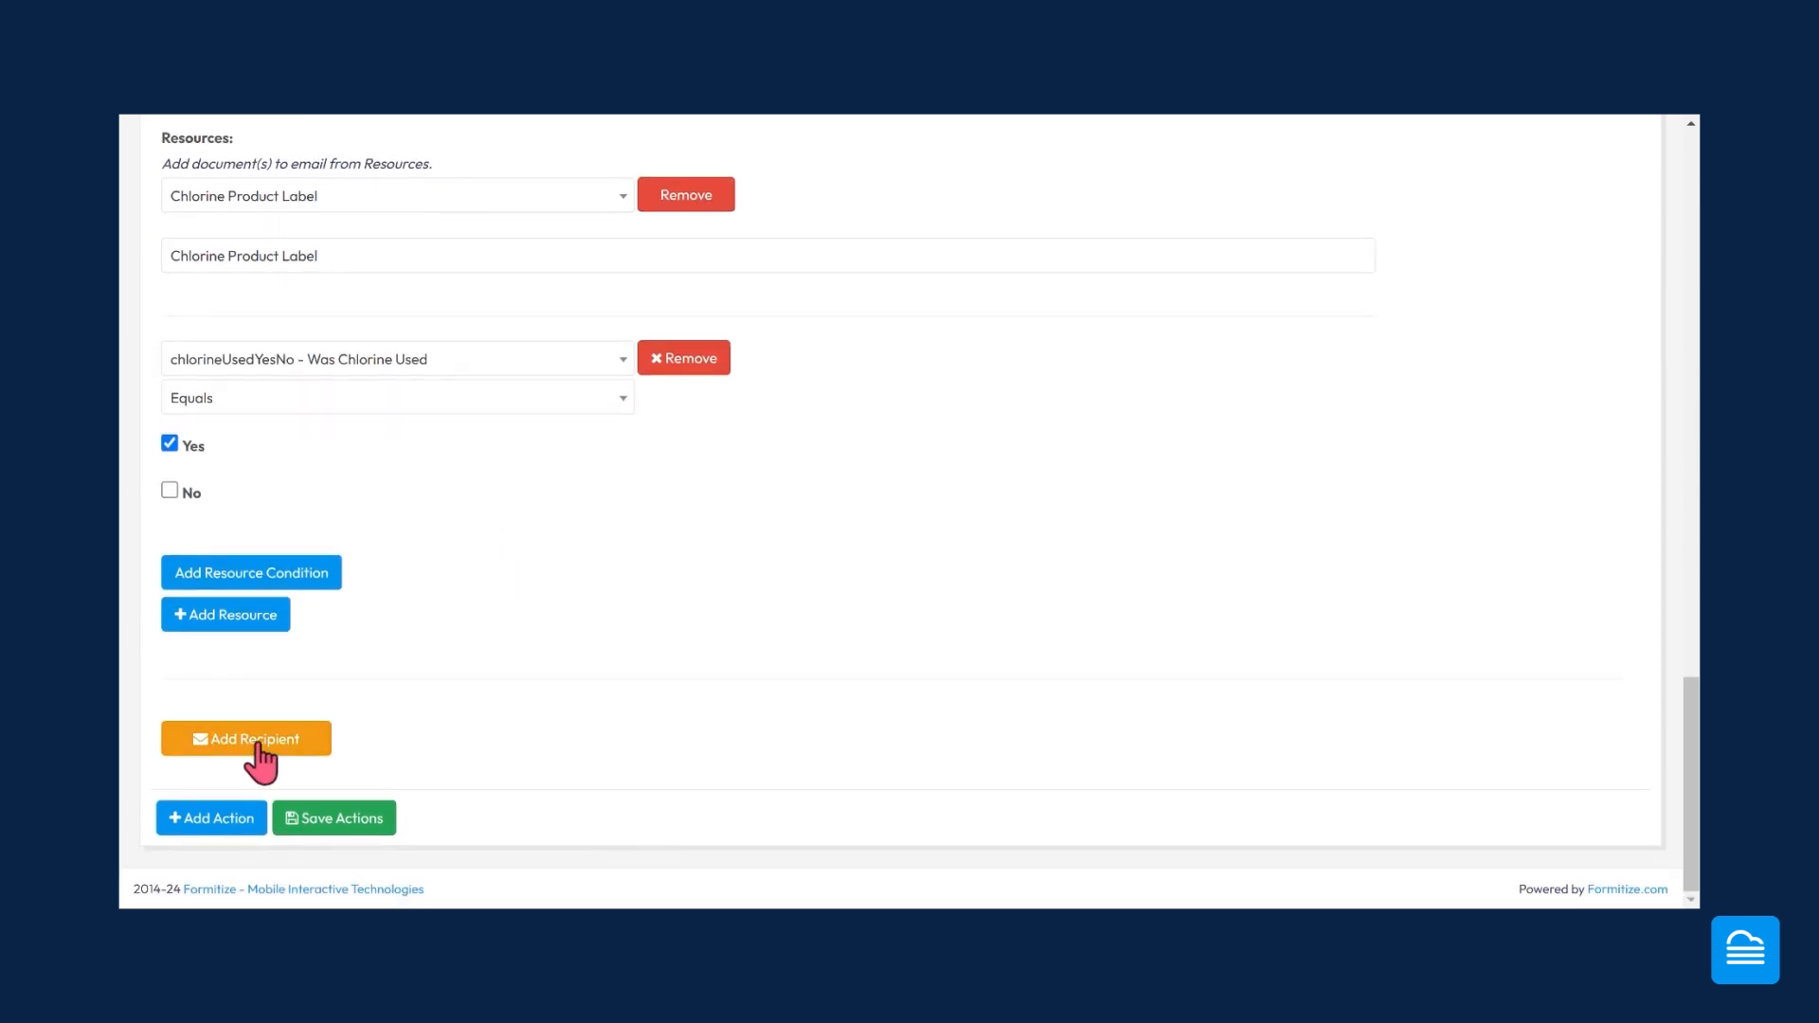
pyautogui.click(254, 743)
pyautogui.scroll(-3, 450, 677)
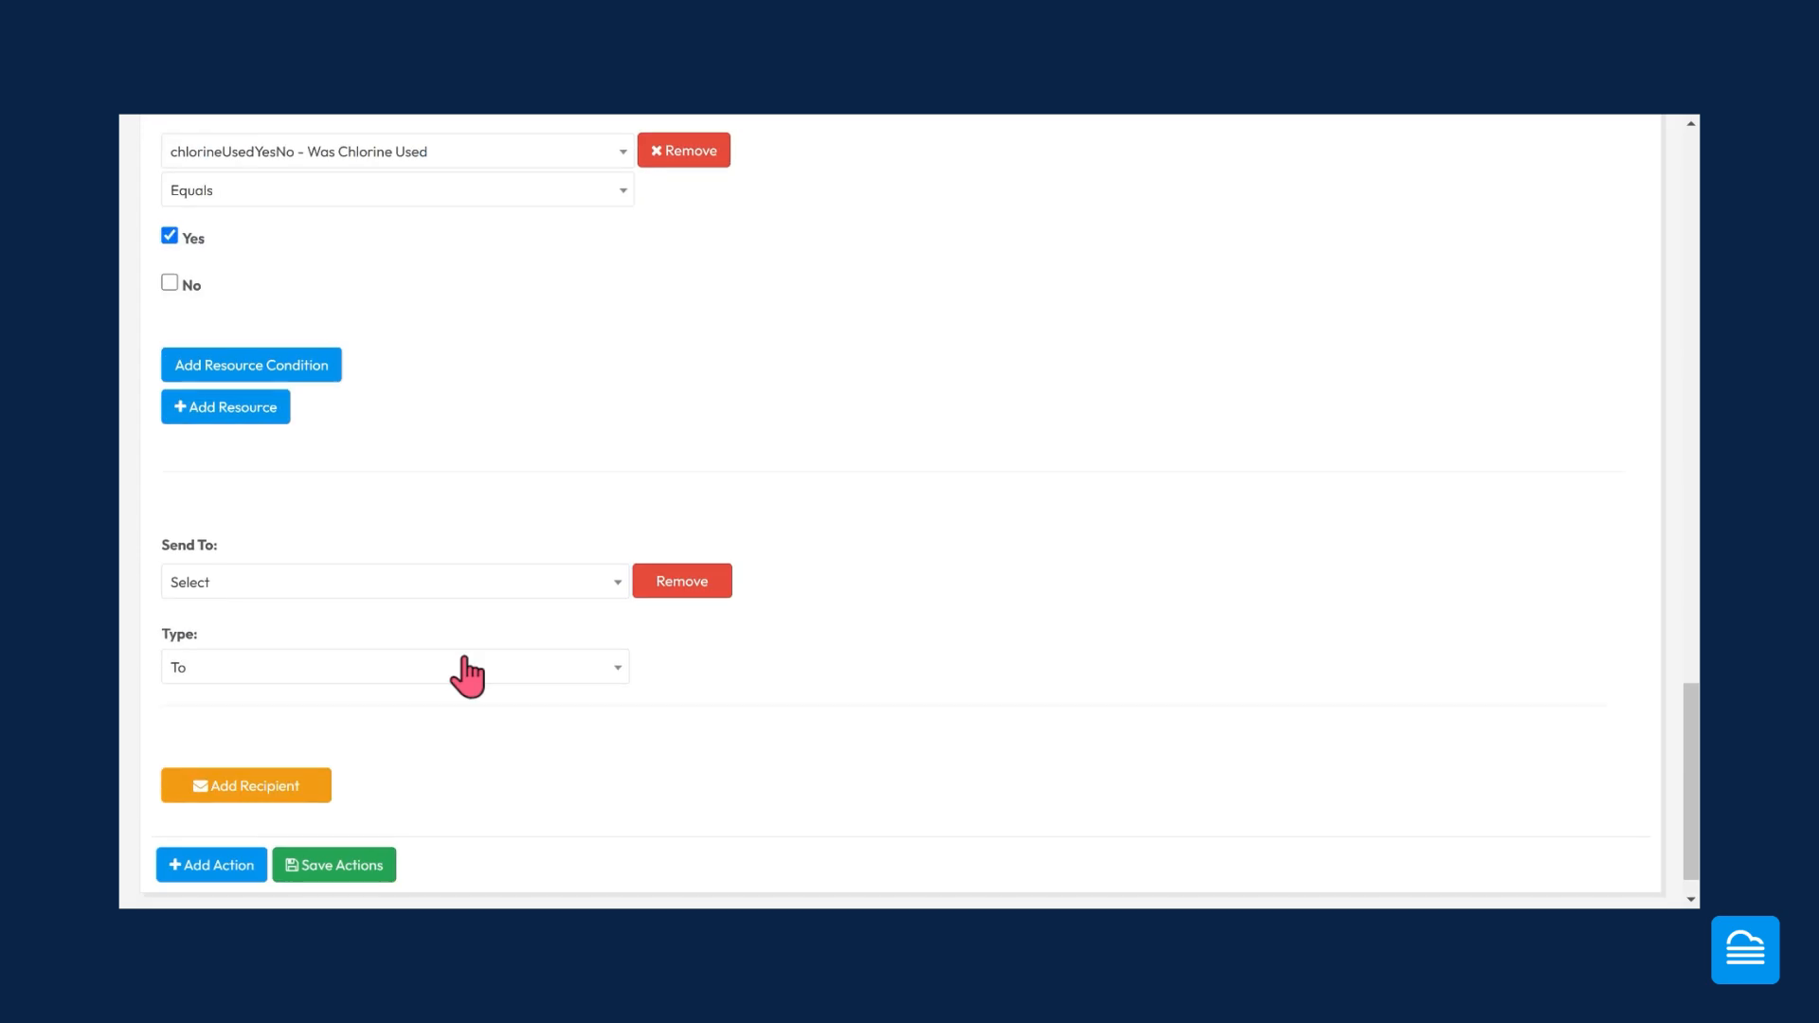
pyautogui.click(252, 744)
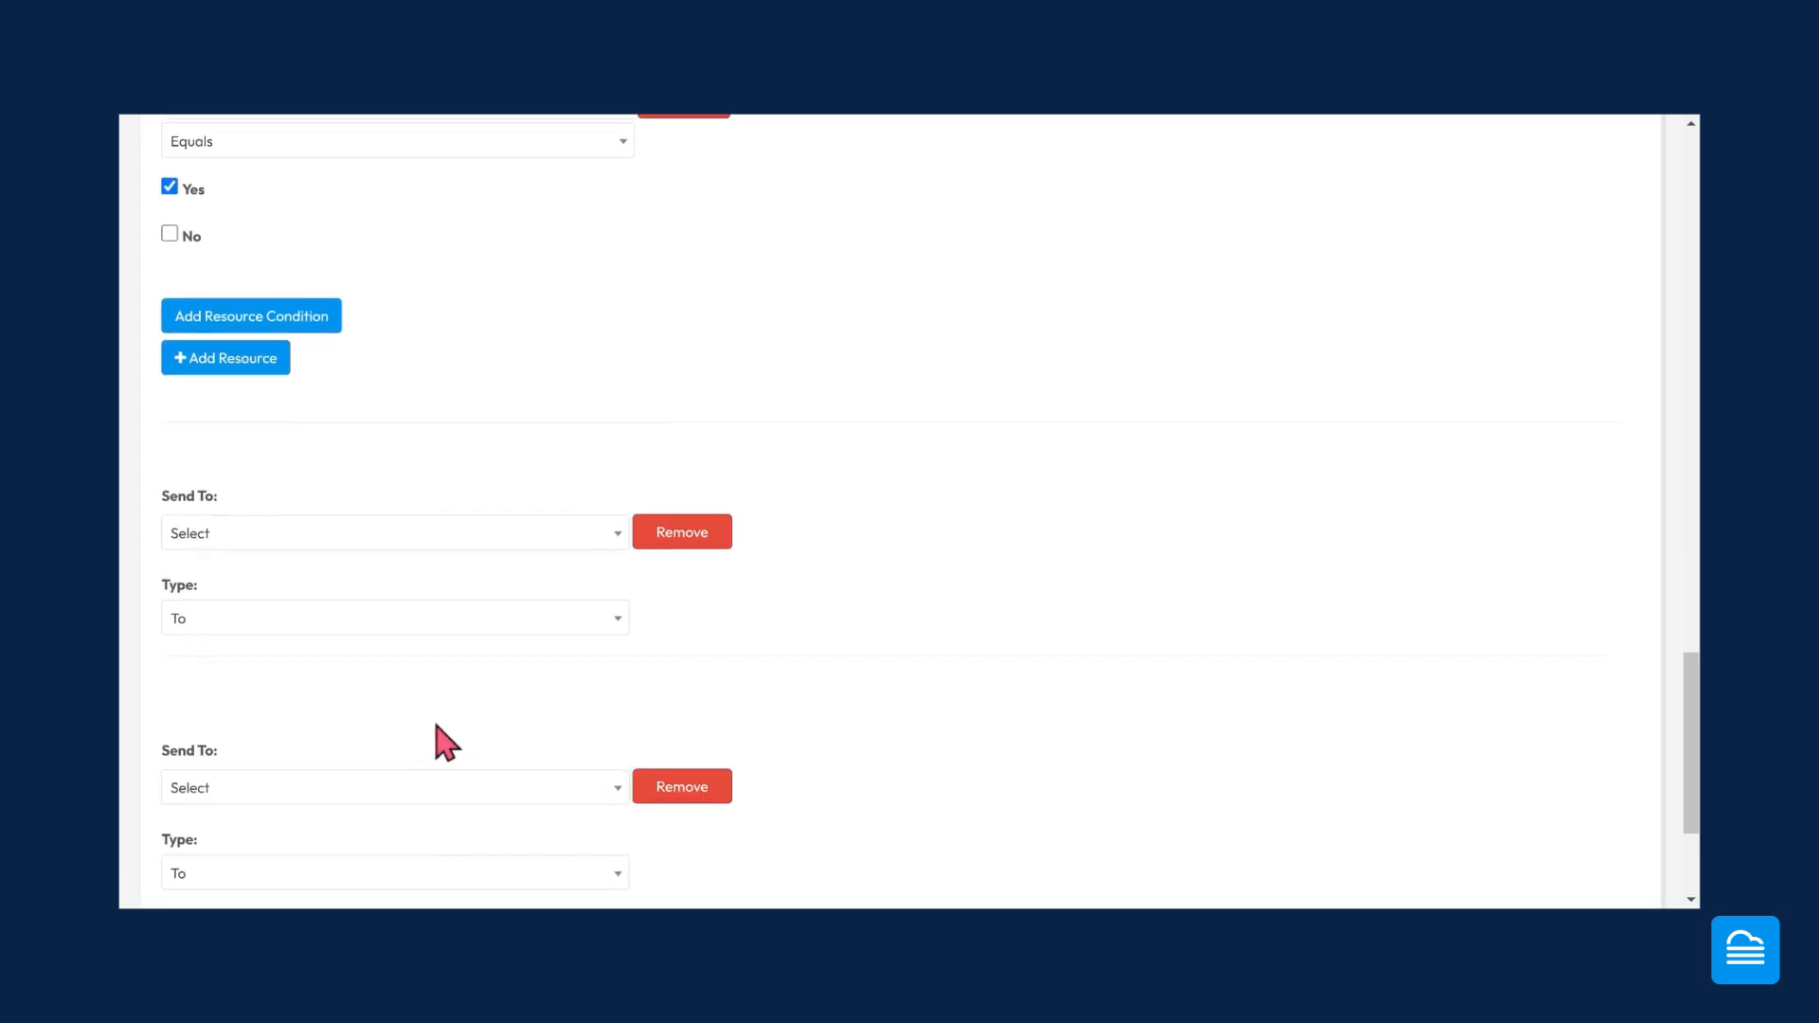
pyautogui.scroll(-2, 434, 735)
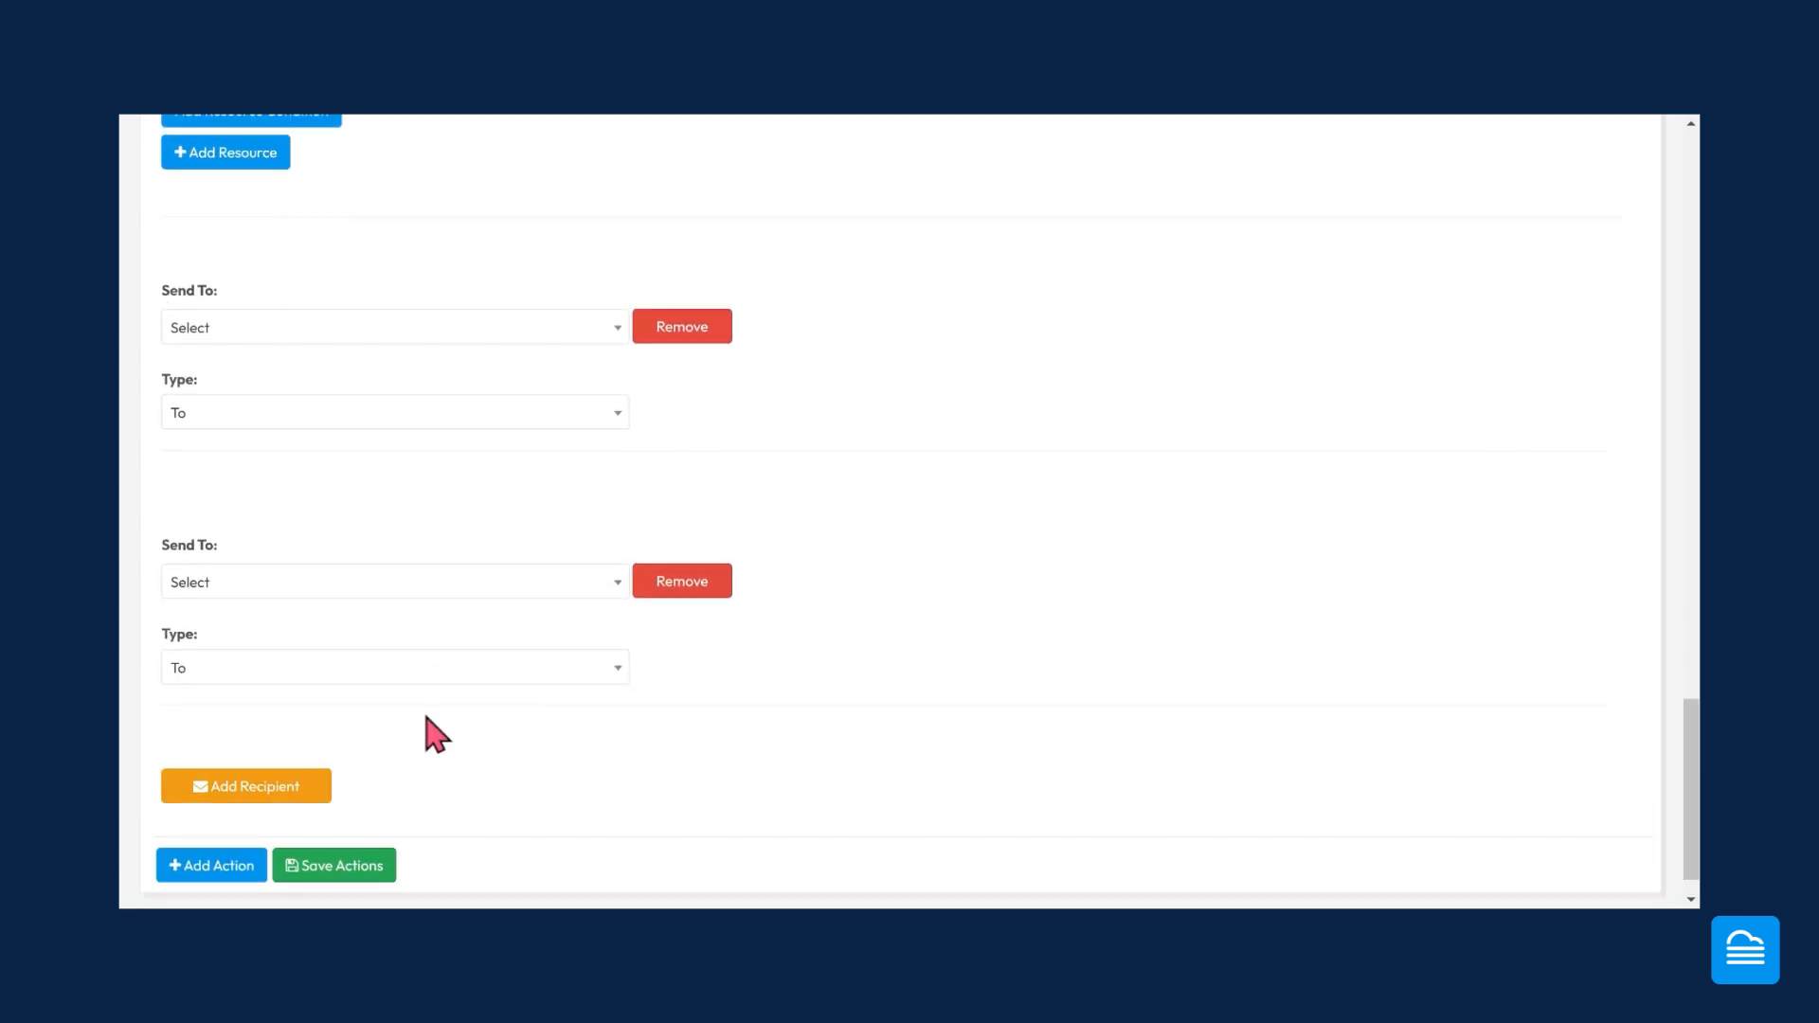
# - Send the first recipient entry to clientEmail - Email and look through its recipient types, keeping To
pyautogui.click(216, 327)
pyautogui.scroll(-1, 238, 485)
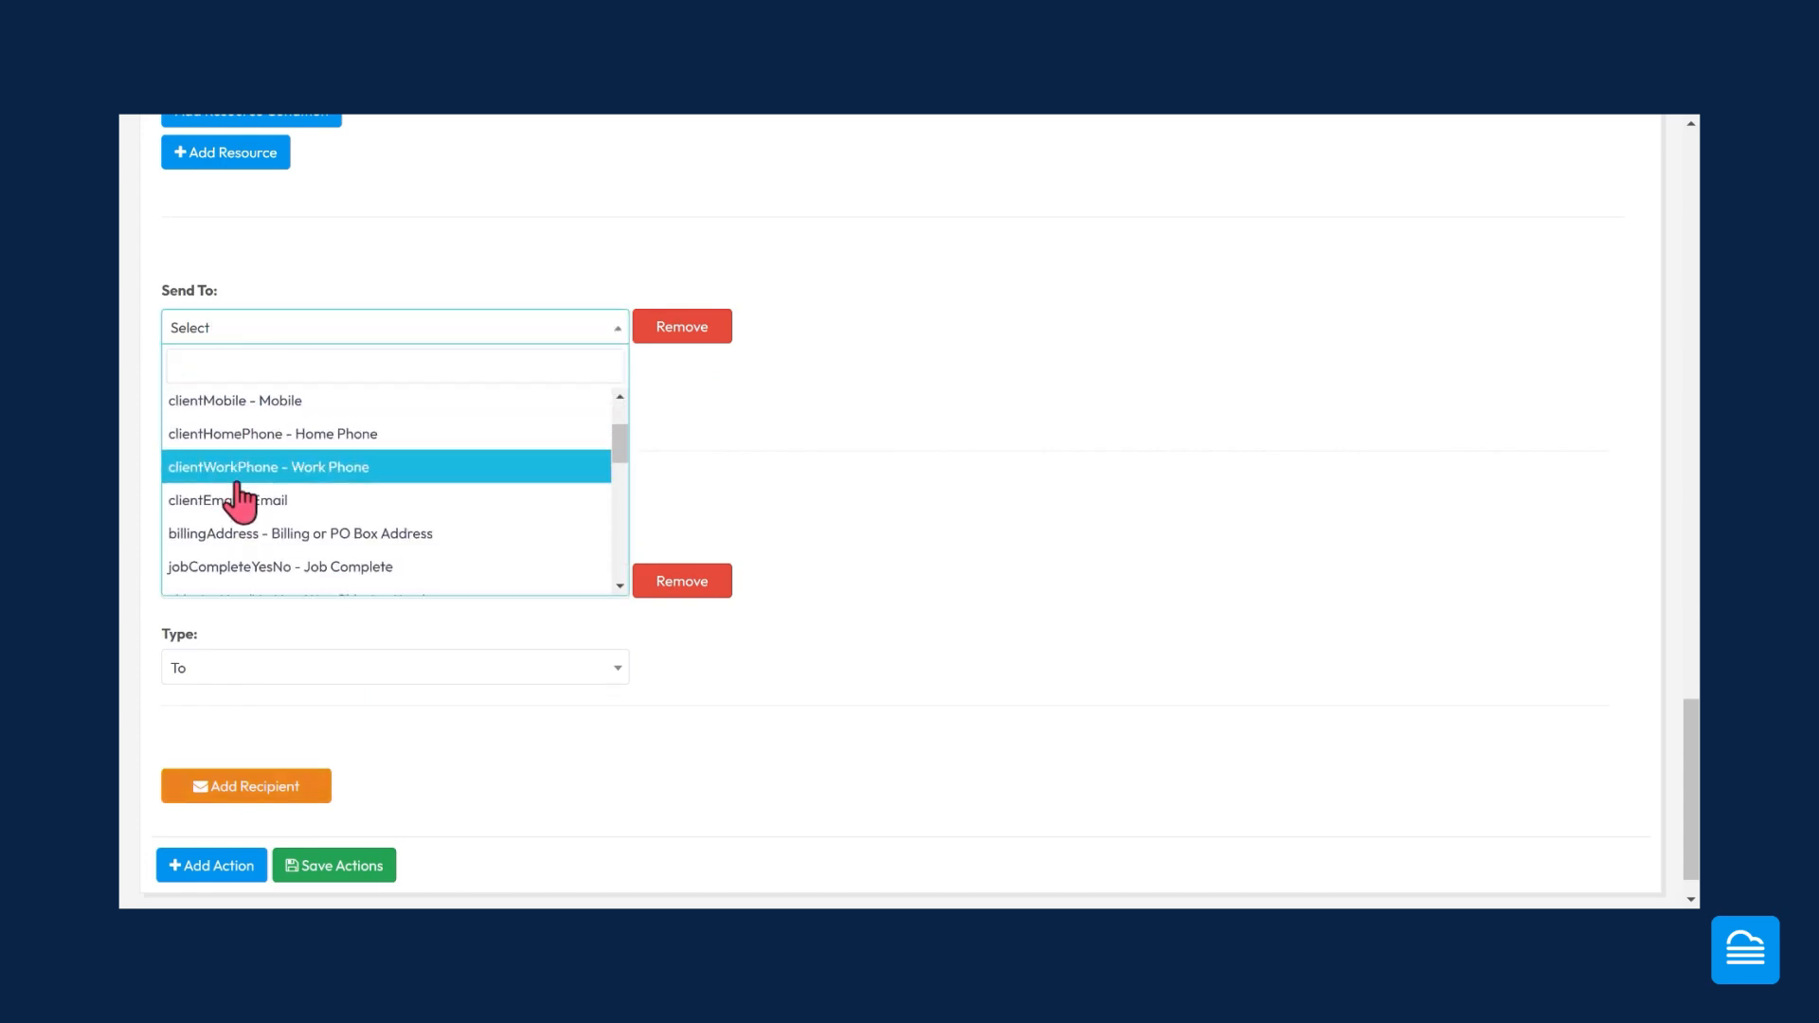
pyautogui.scroll(-1, 239, 497)
pyautogui.scroll(1, 236, 502)
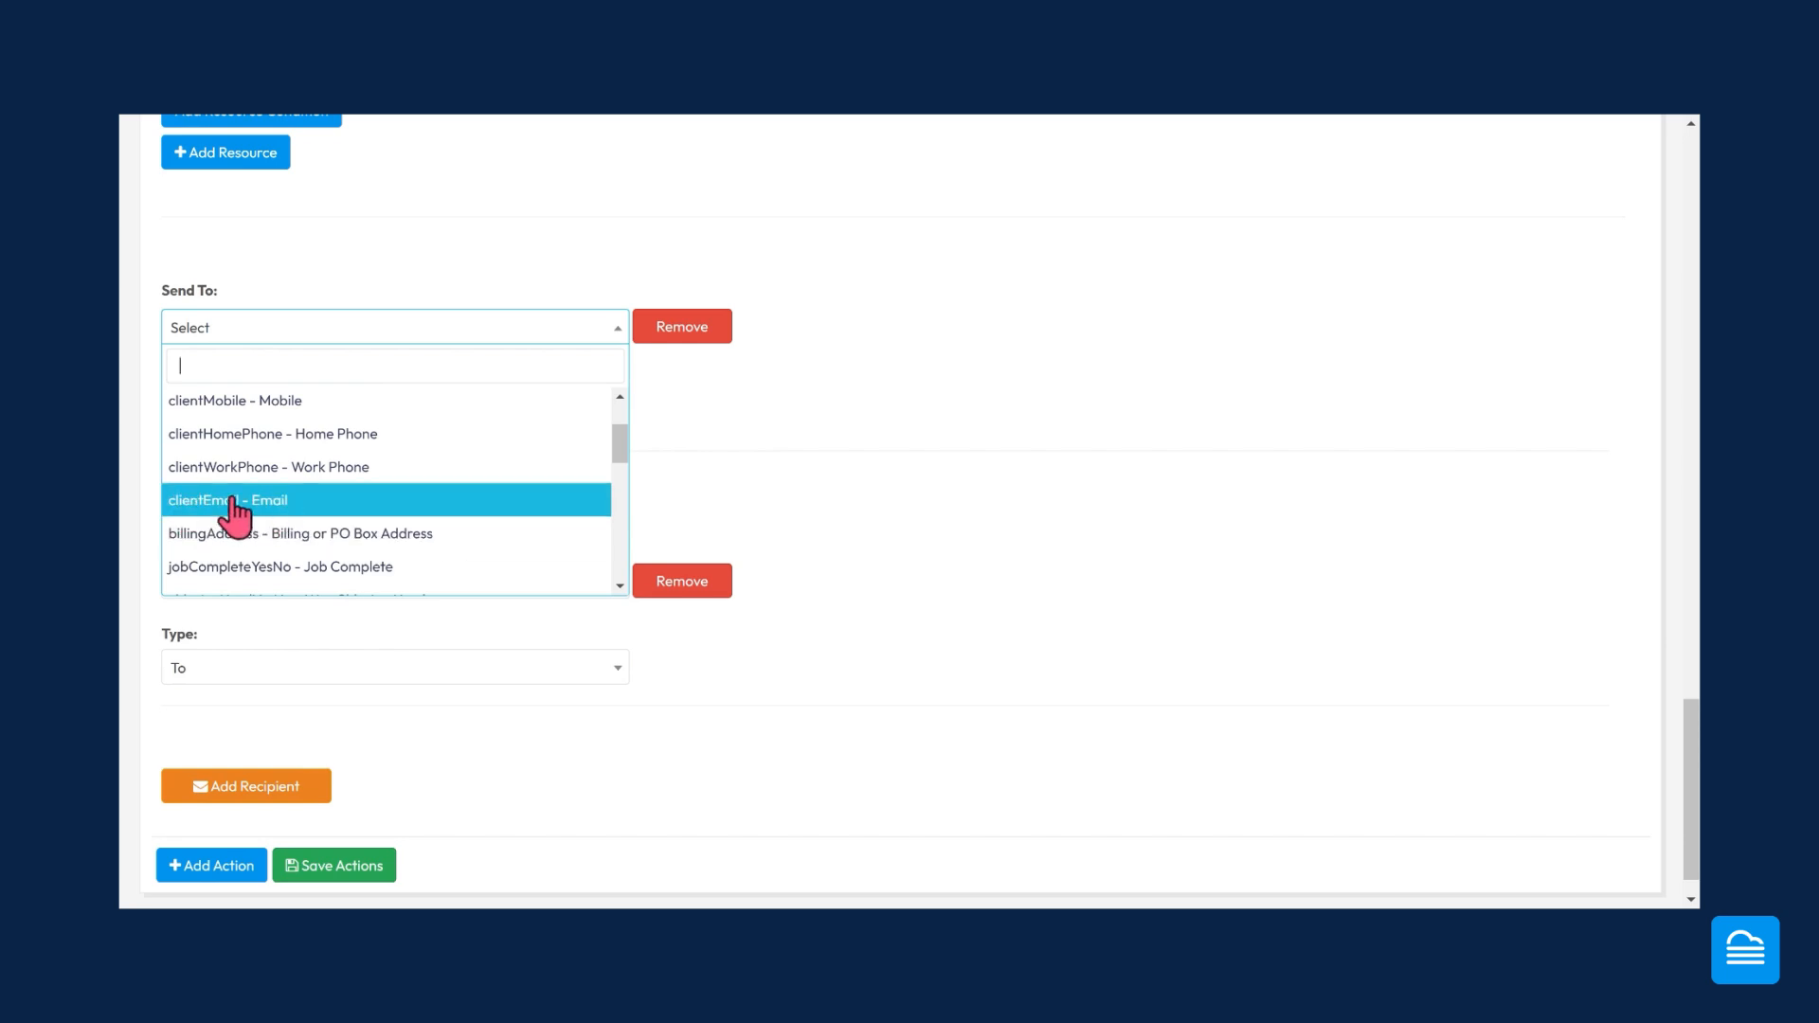
pyautogui.click(239, 512)
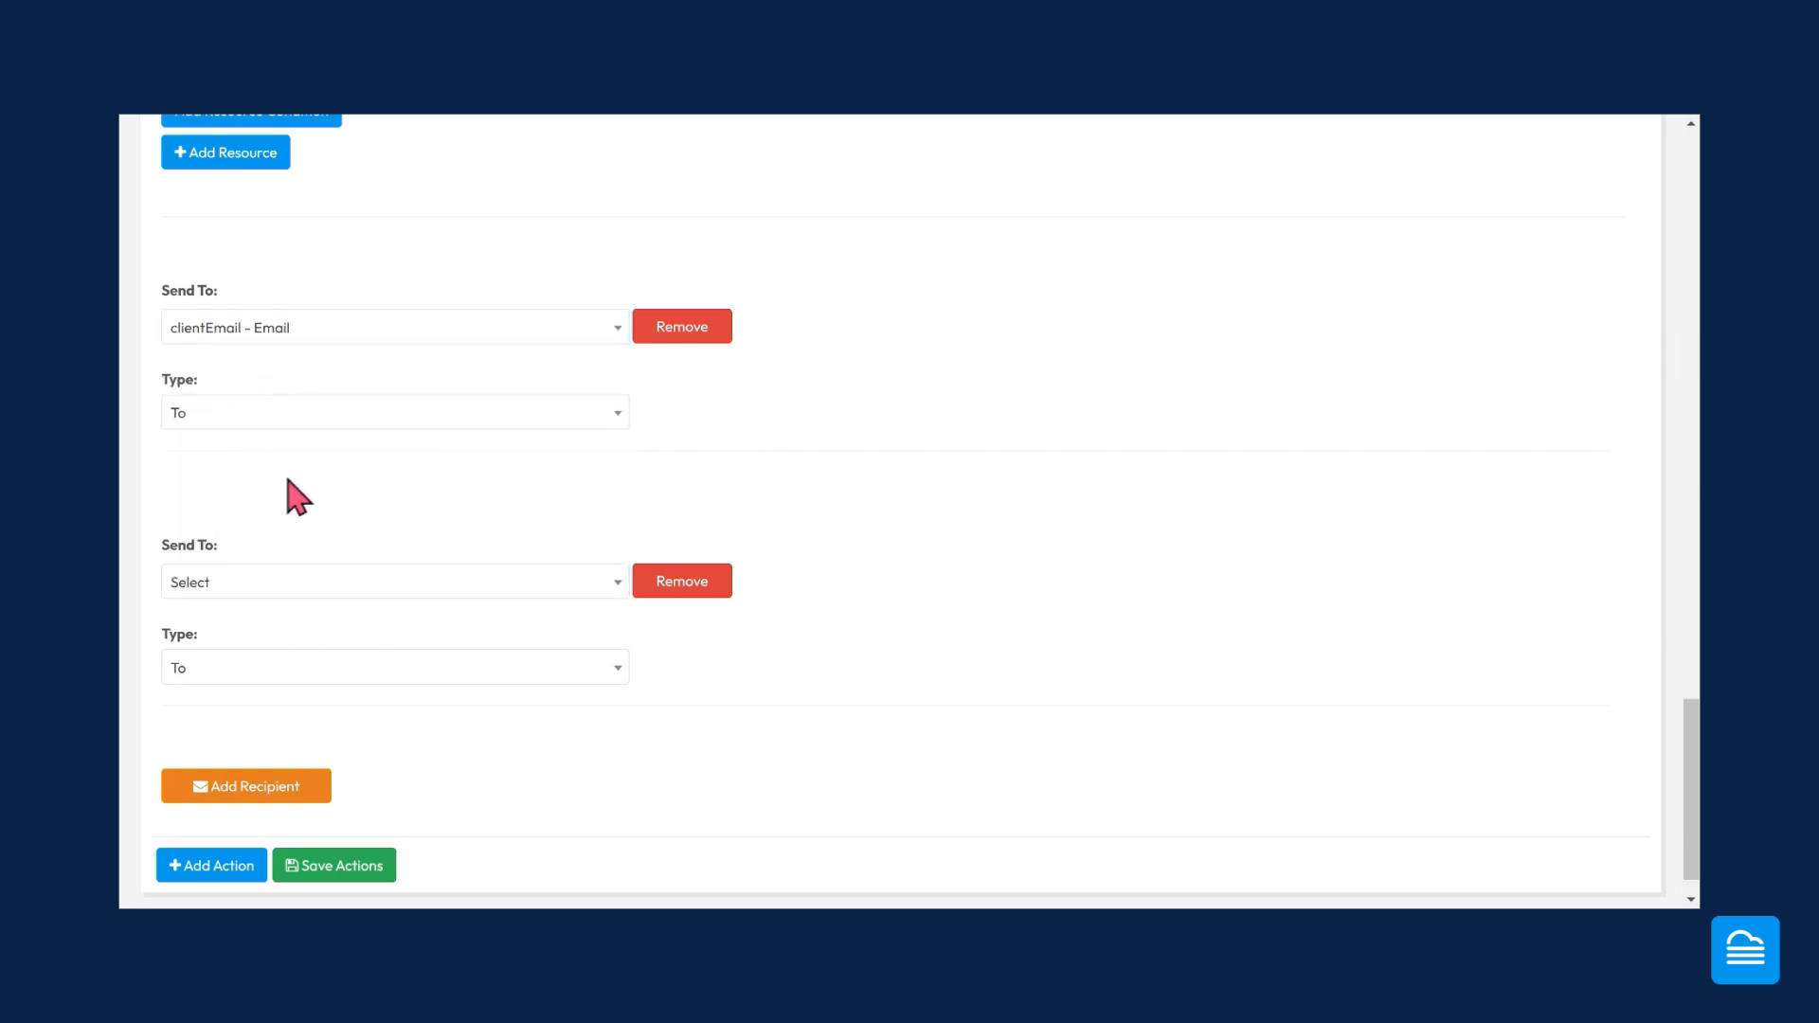
pyautogui.click(221, 417)
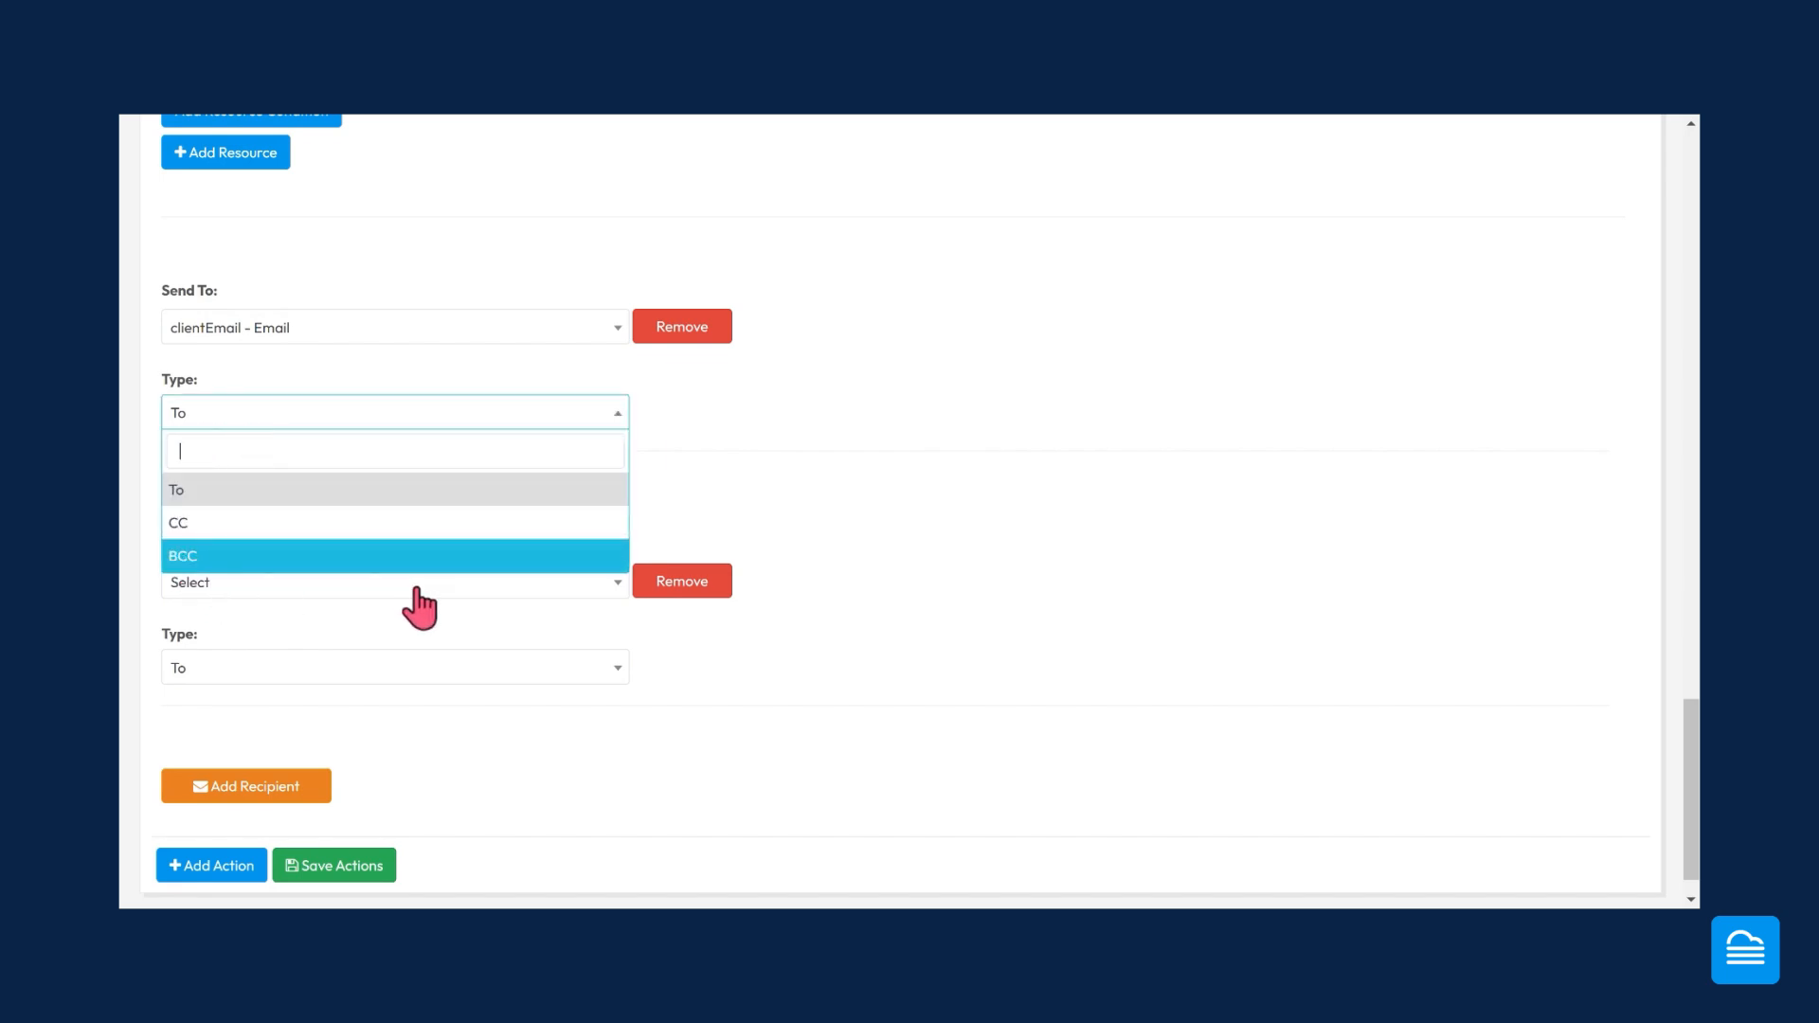
pyautogui.click(802, 455)
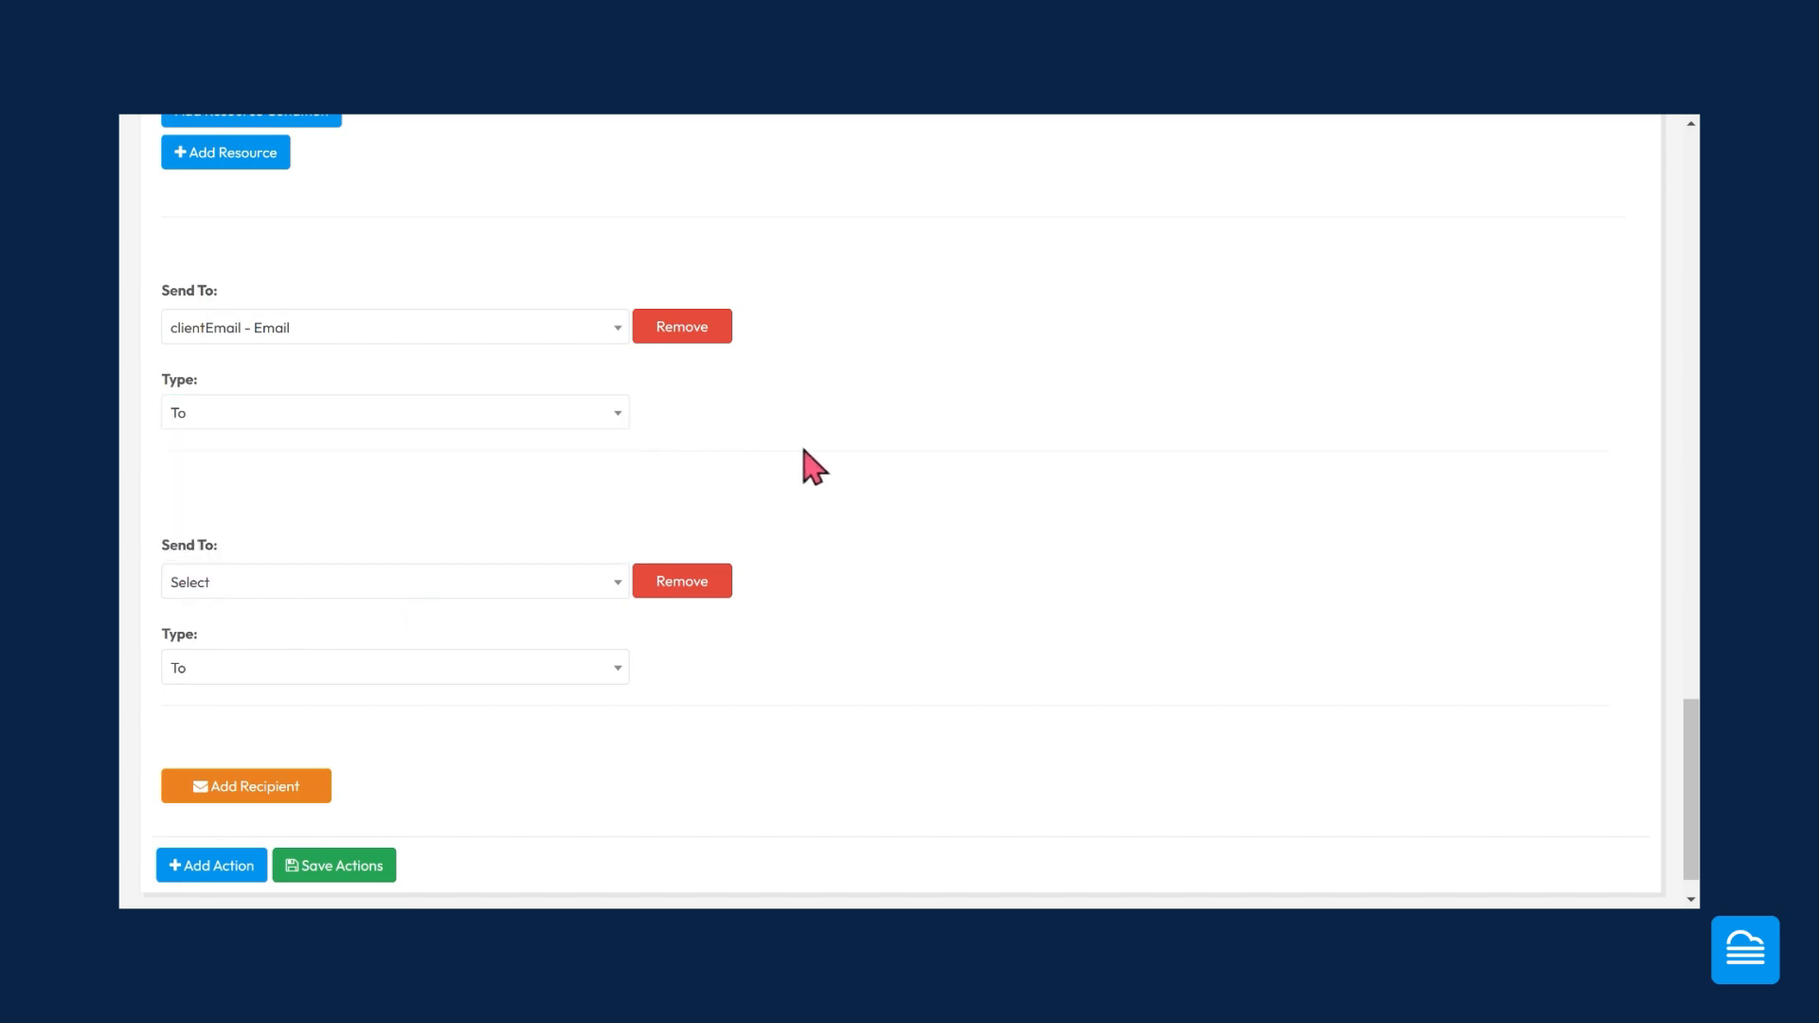
# - Set the second recipient entry's Send To option to Other and activate its blank address field
pyautogui.click(206, 586)
pyautogui.scroll(-5, 304, 698)
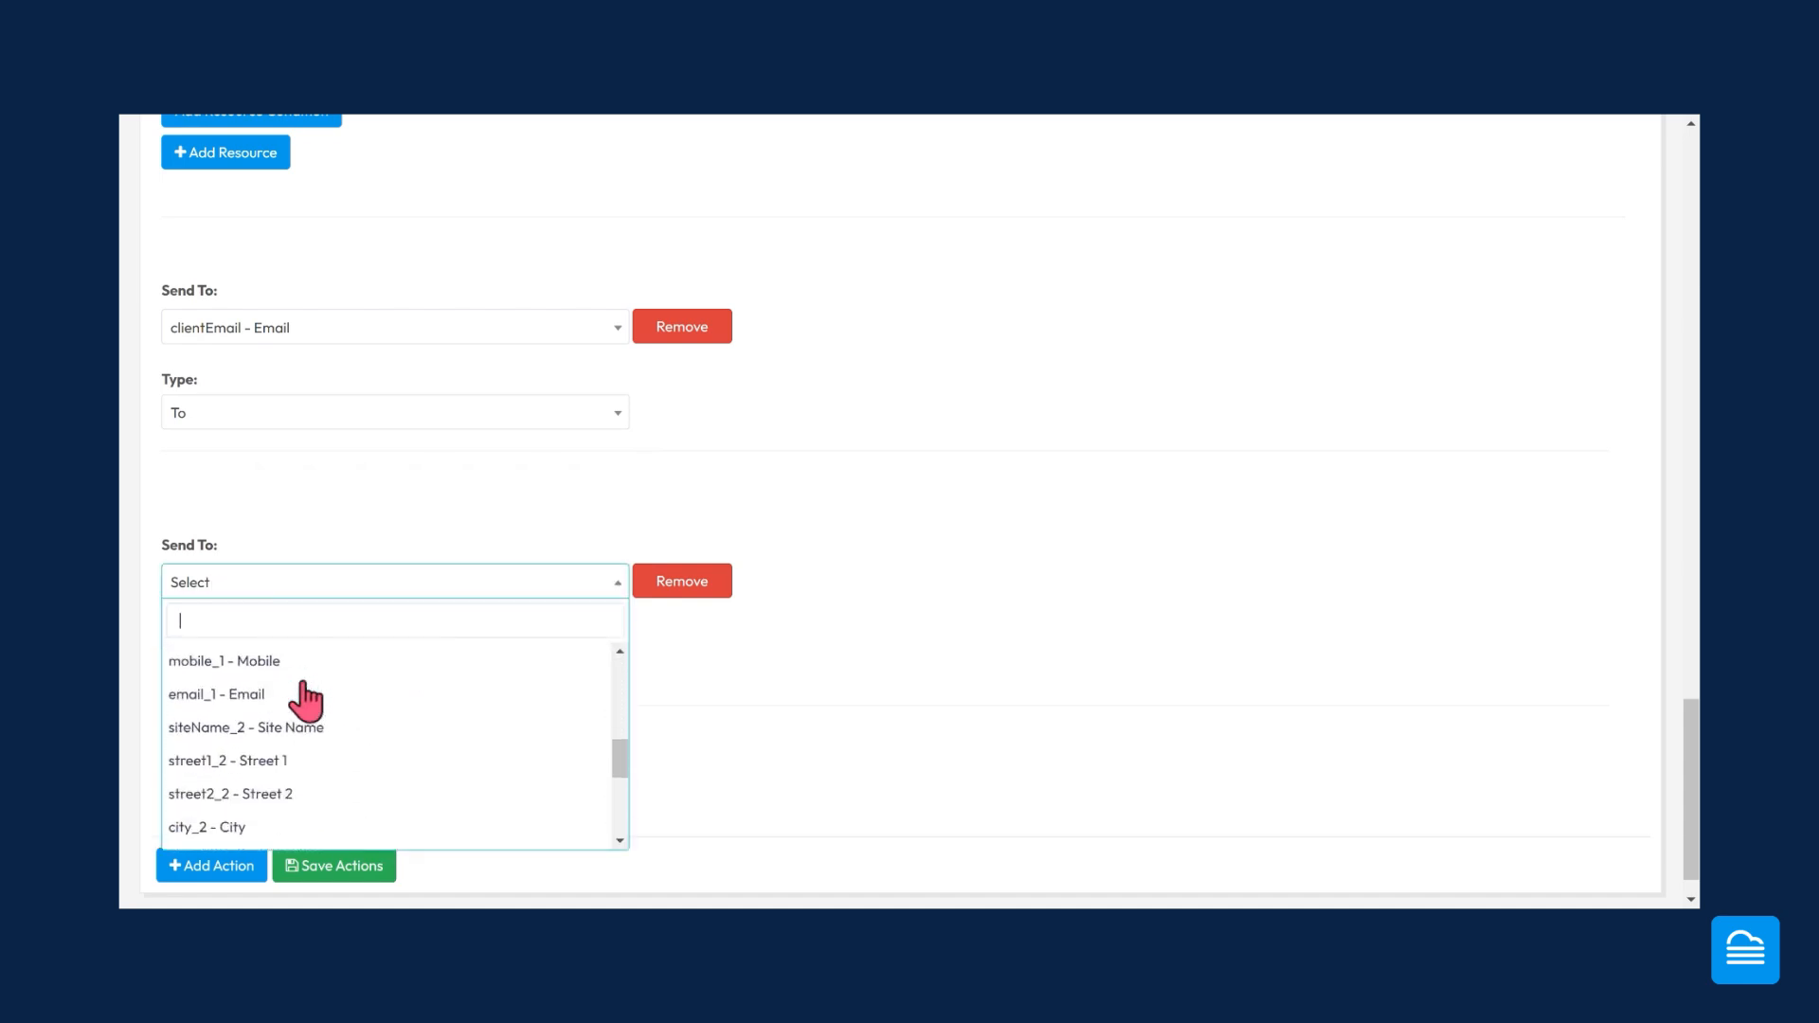
pyautogui.scroll(-5, 304, 698)
pyautogui.scroll(-1, 275, 682)
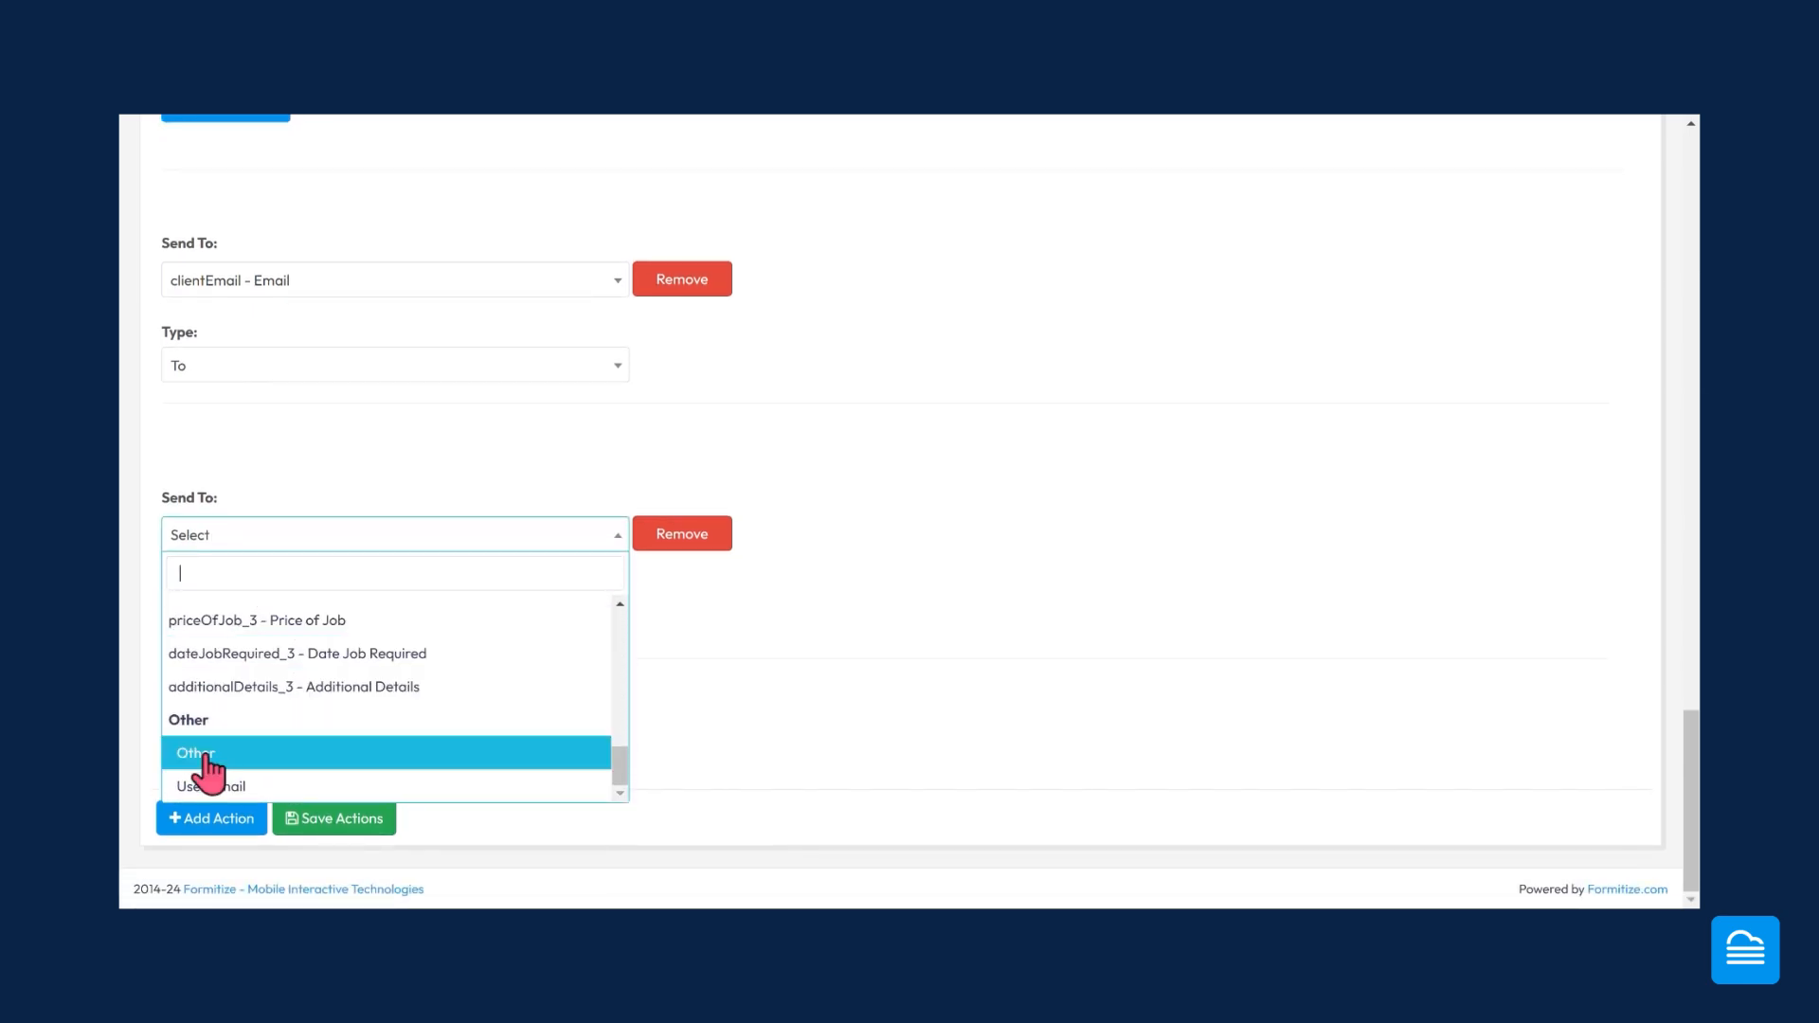
pyautogui.click(206, 755)
pyautogui.click(229, 576)
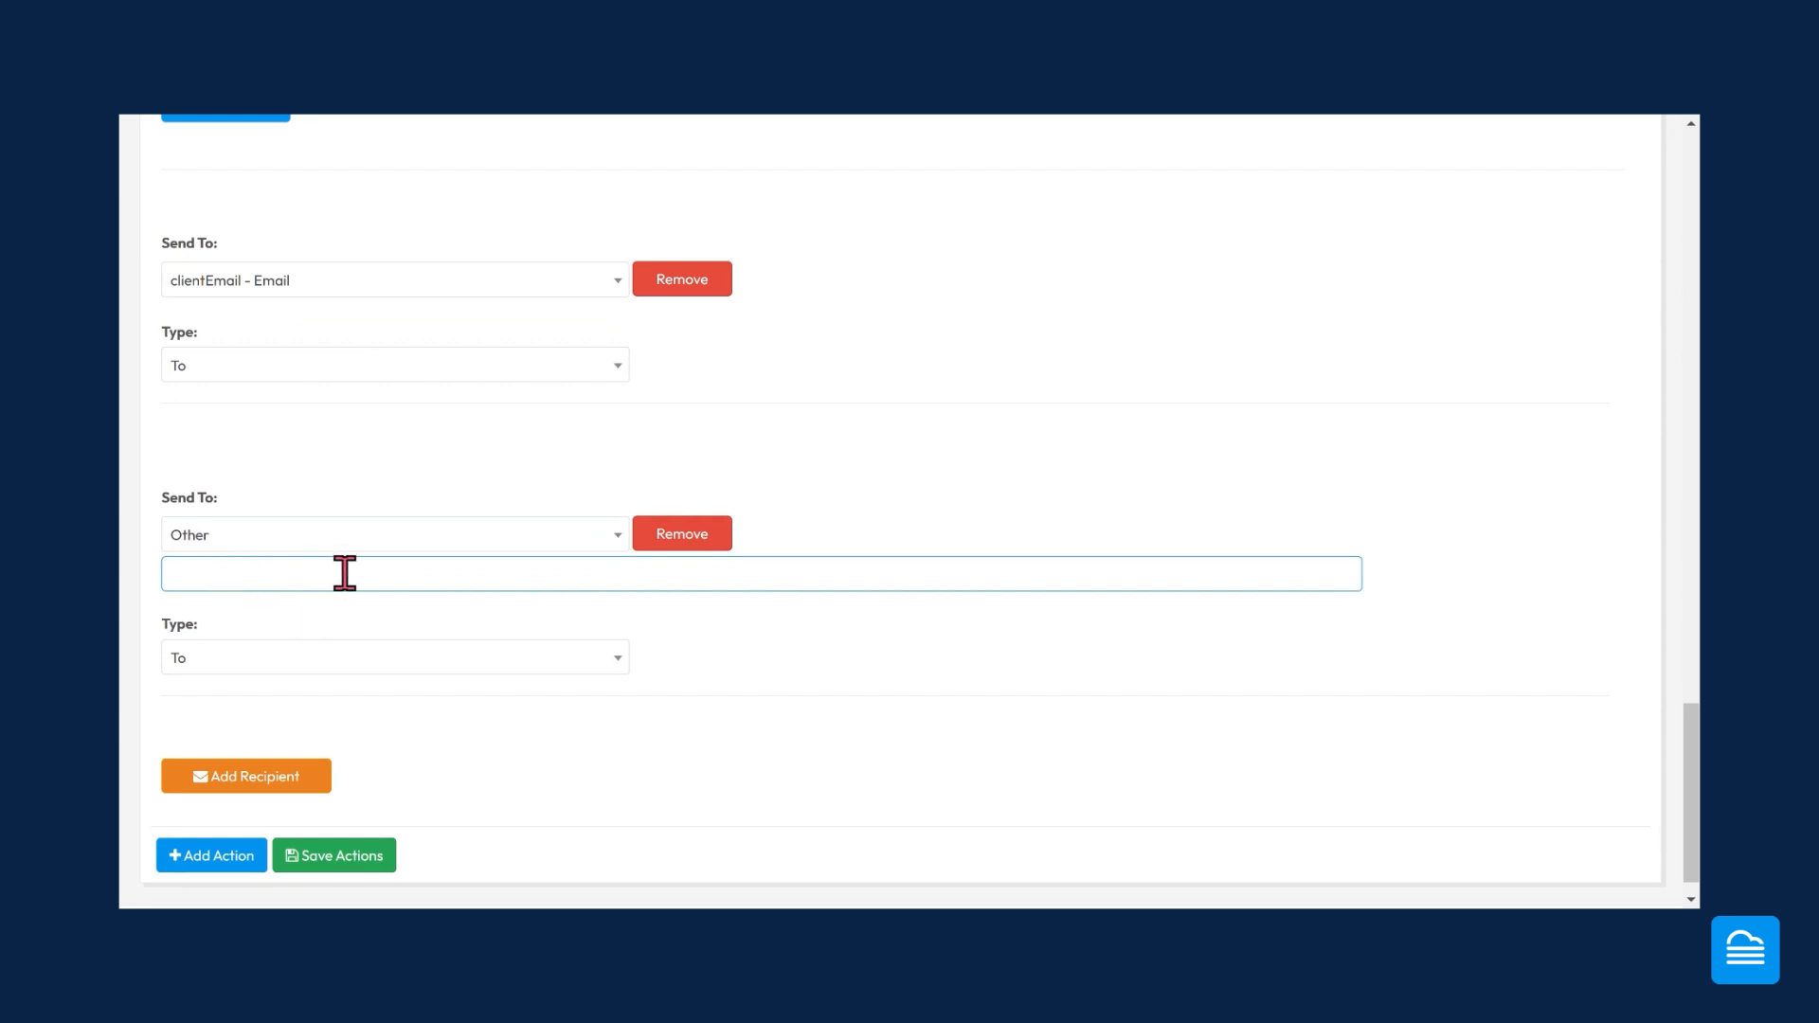
# - Add a third recipient entry with its Send To option set to User Email
pyautogui.scroll(-1, 242, 701)
pyautogui.click(237, 745)
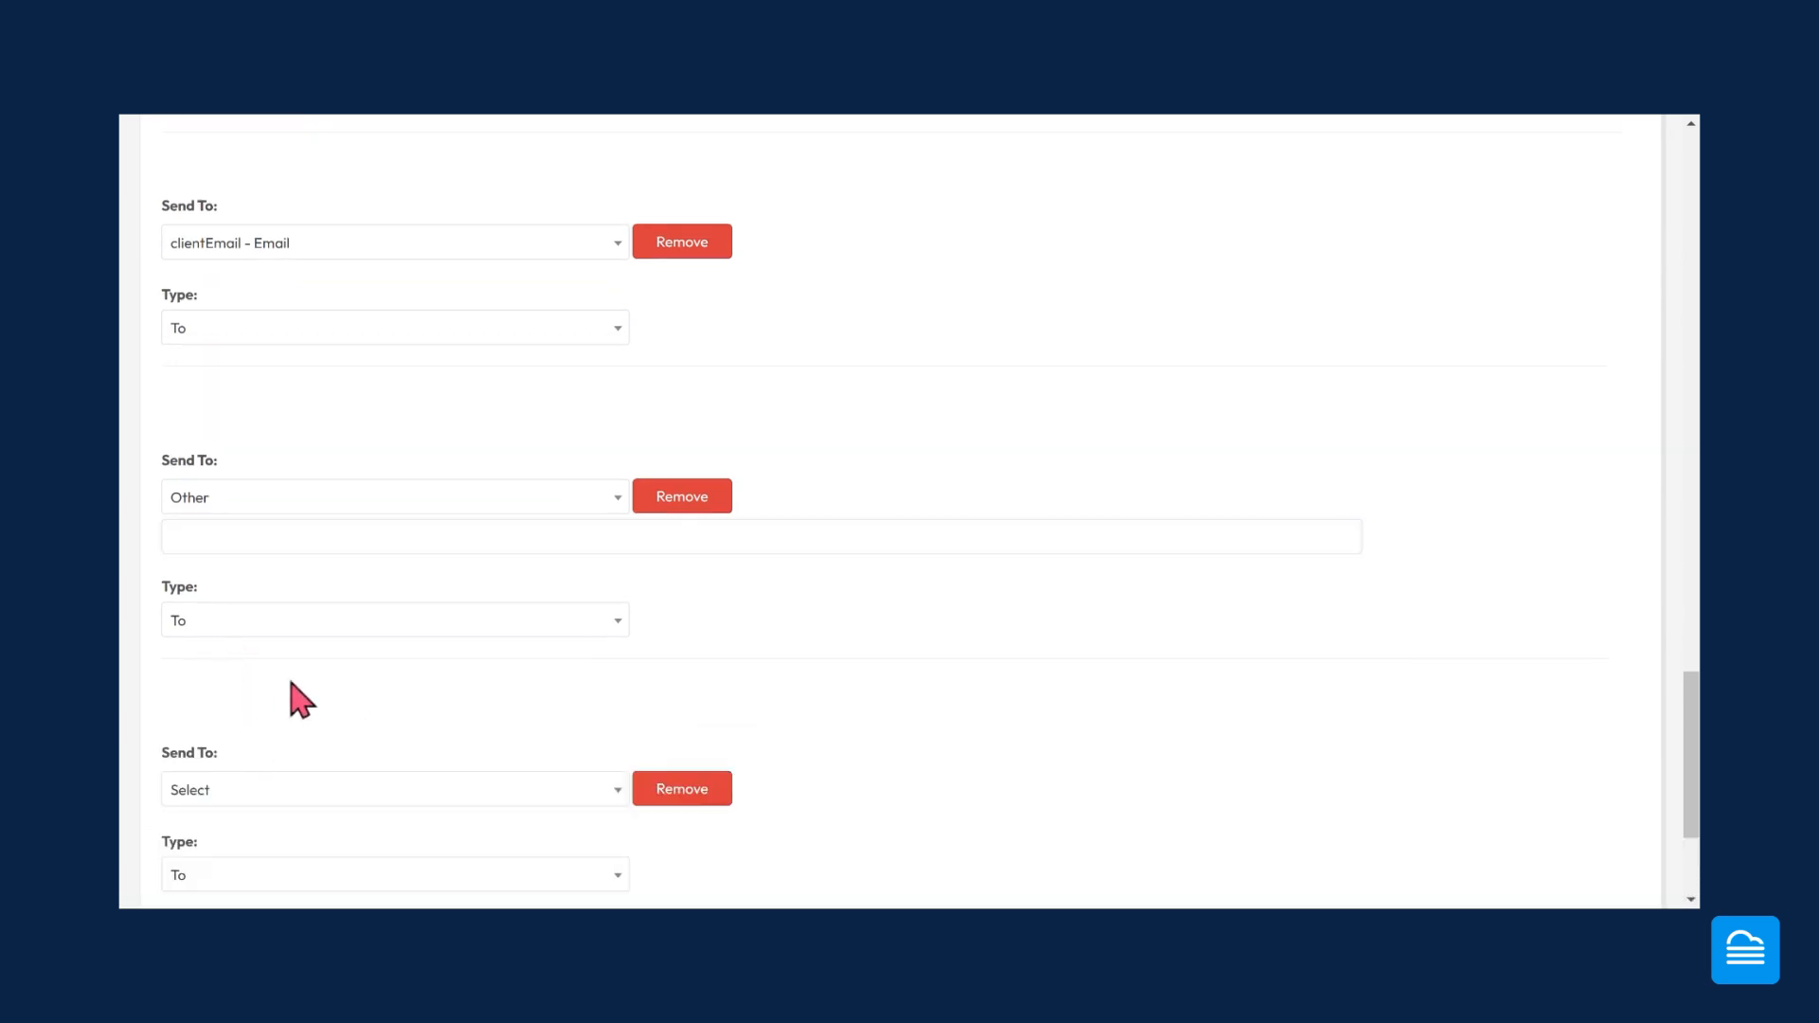
pyautogui.scroll(-3, 284, 663)
pyautogui.click(264, 550)
pyautogui.scroll(-8, 264, 698)
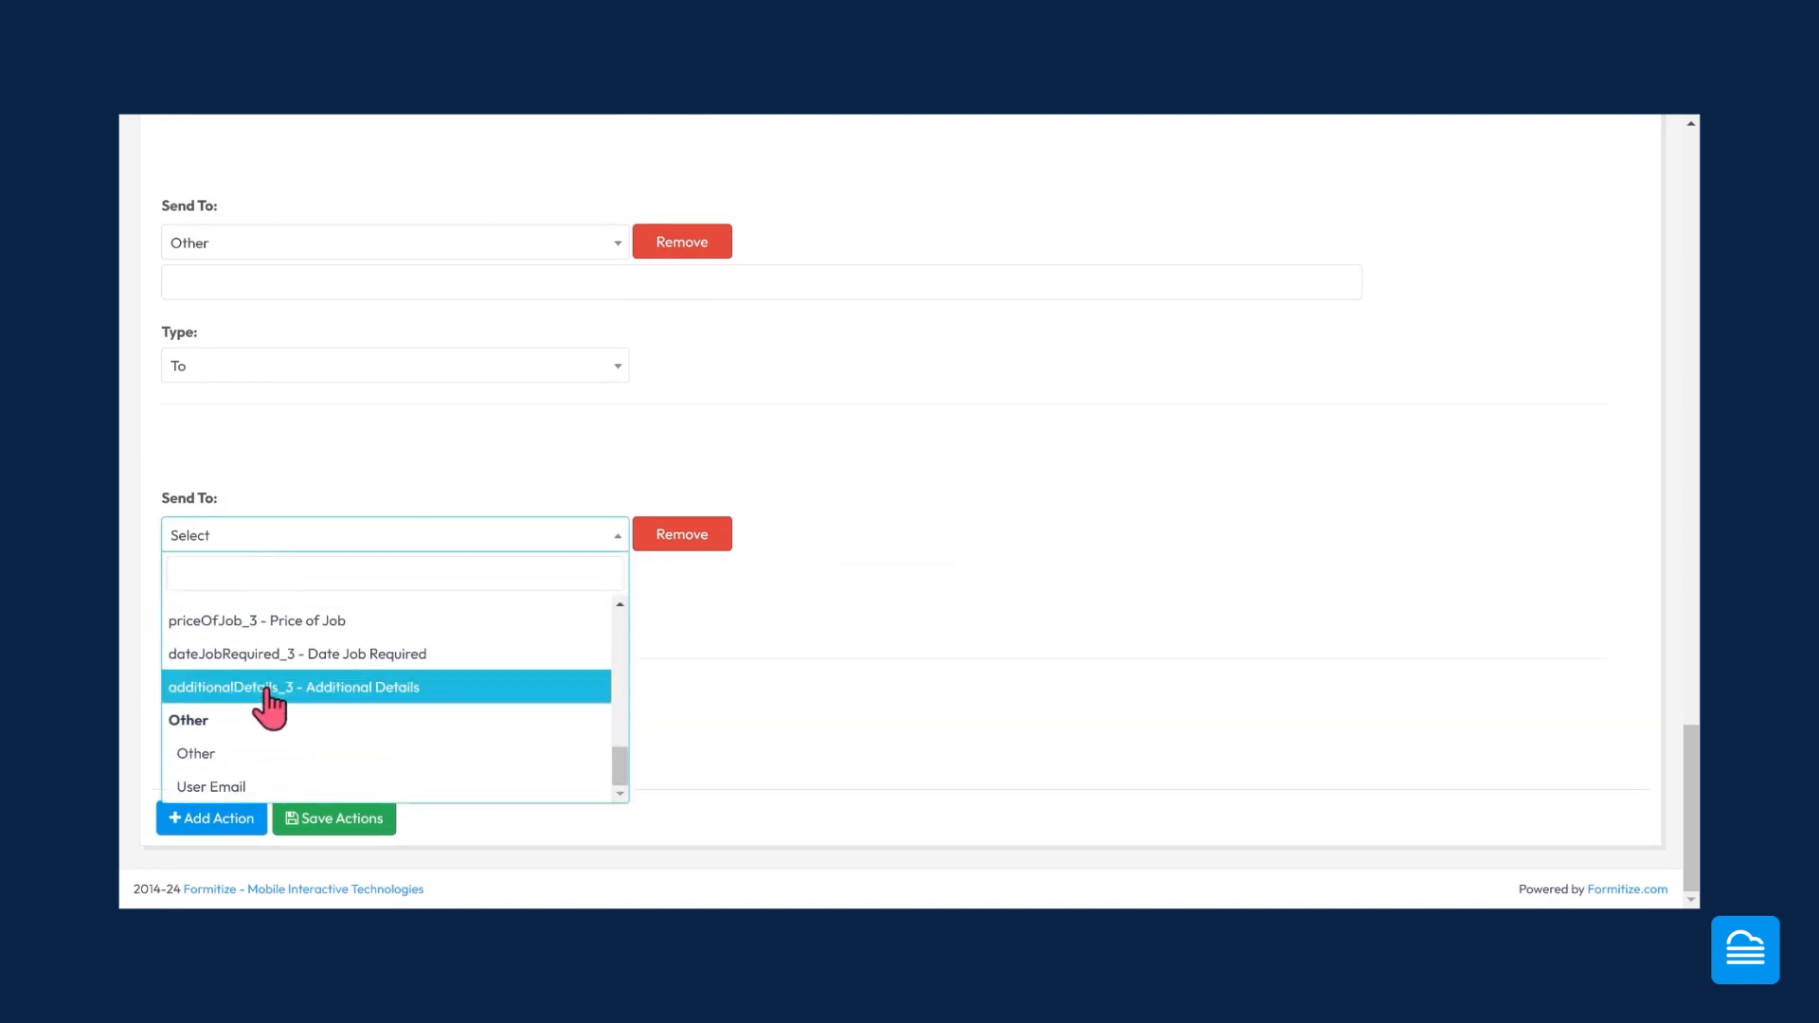
pyautogui.click(227, 788)
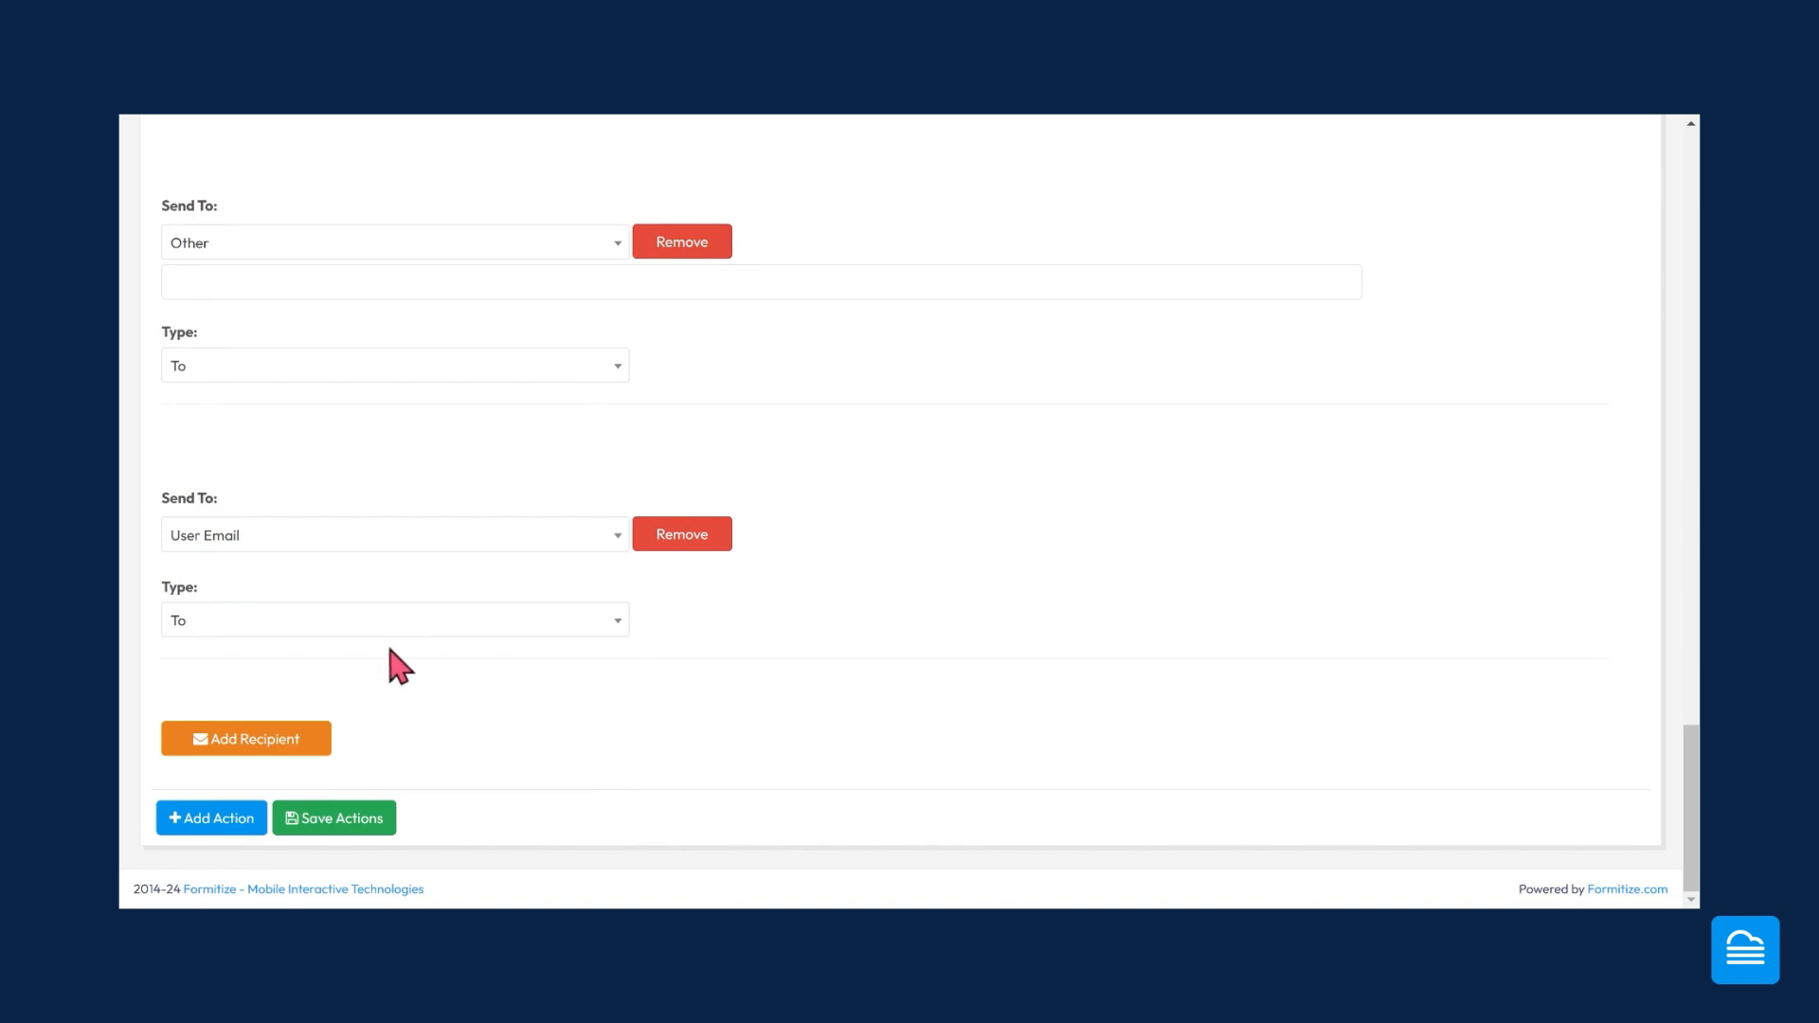
# - Remove the User Email recipient entry from the action
pyautogui.scroll(1, 403, 670)
pyautogui.scroll(1, 392, 744)
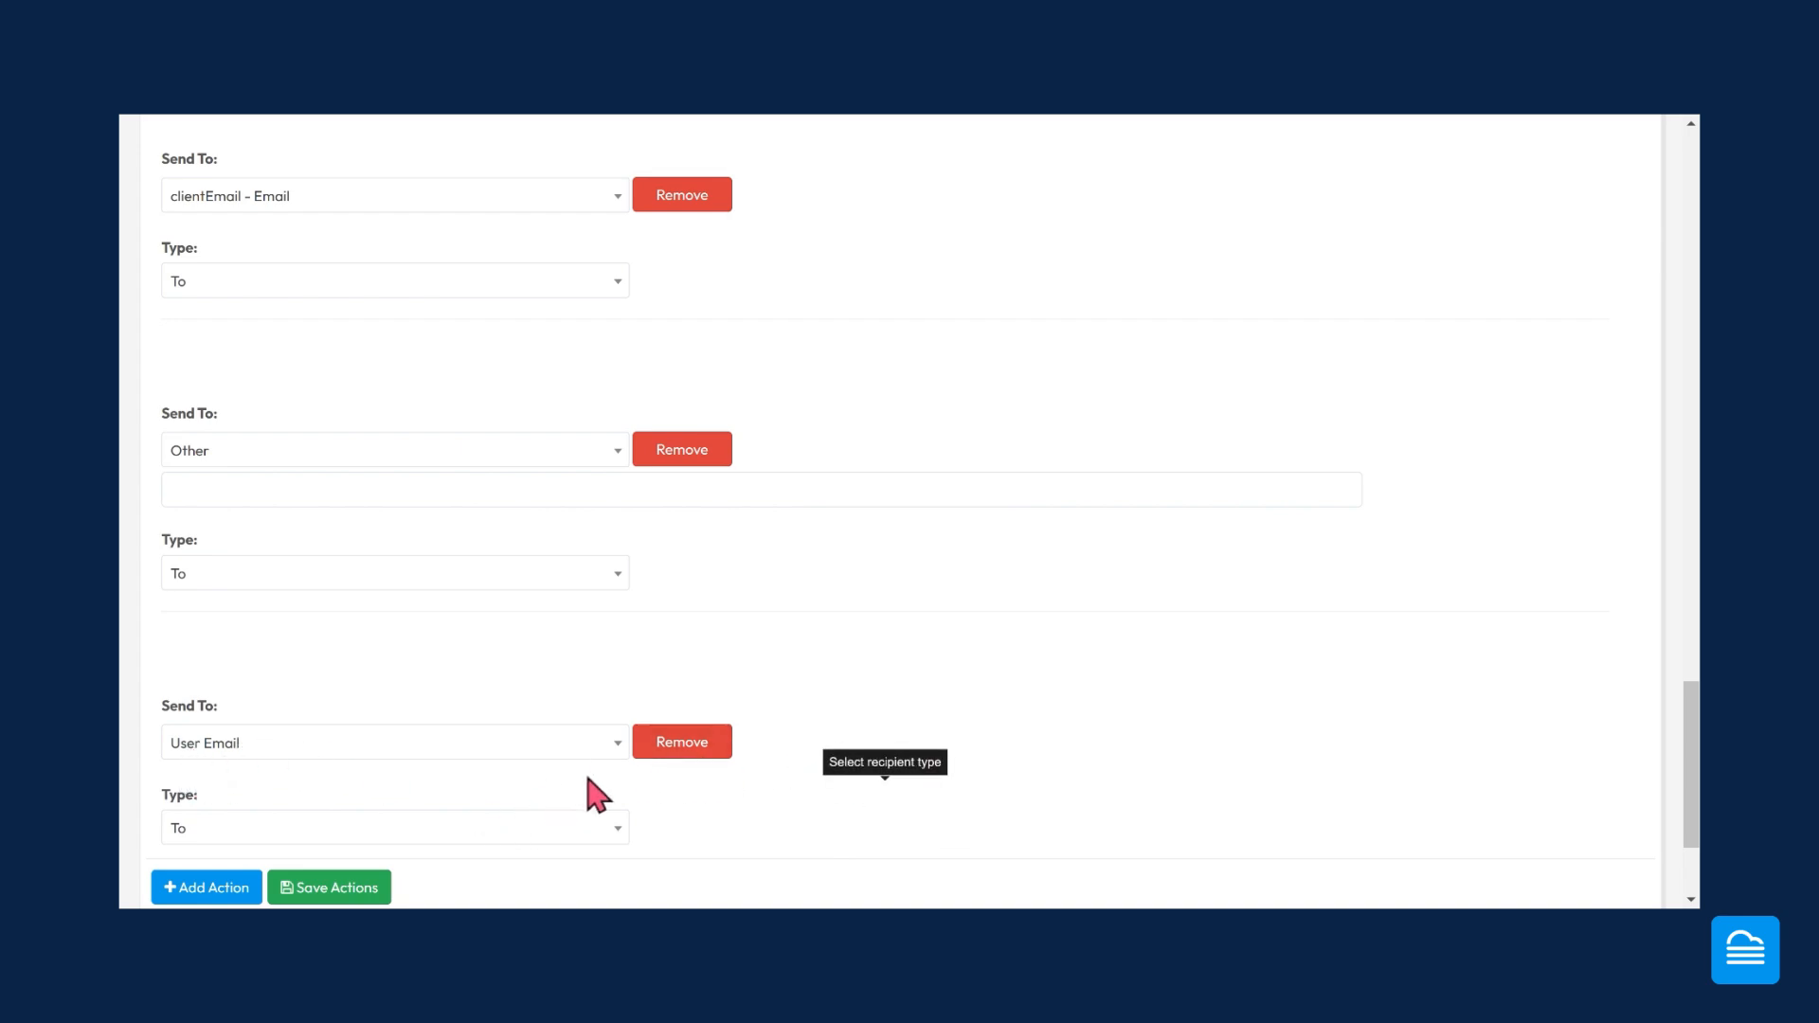
pyautogui.click(654, 748)
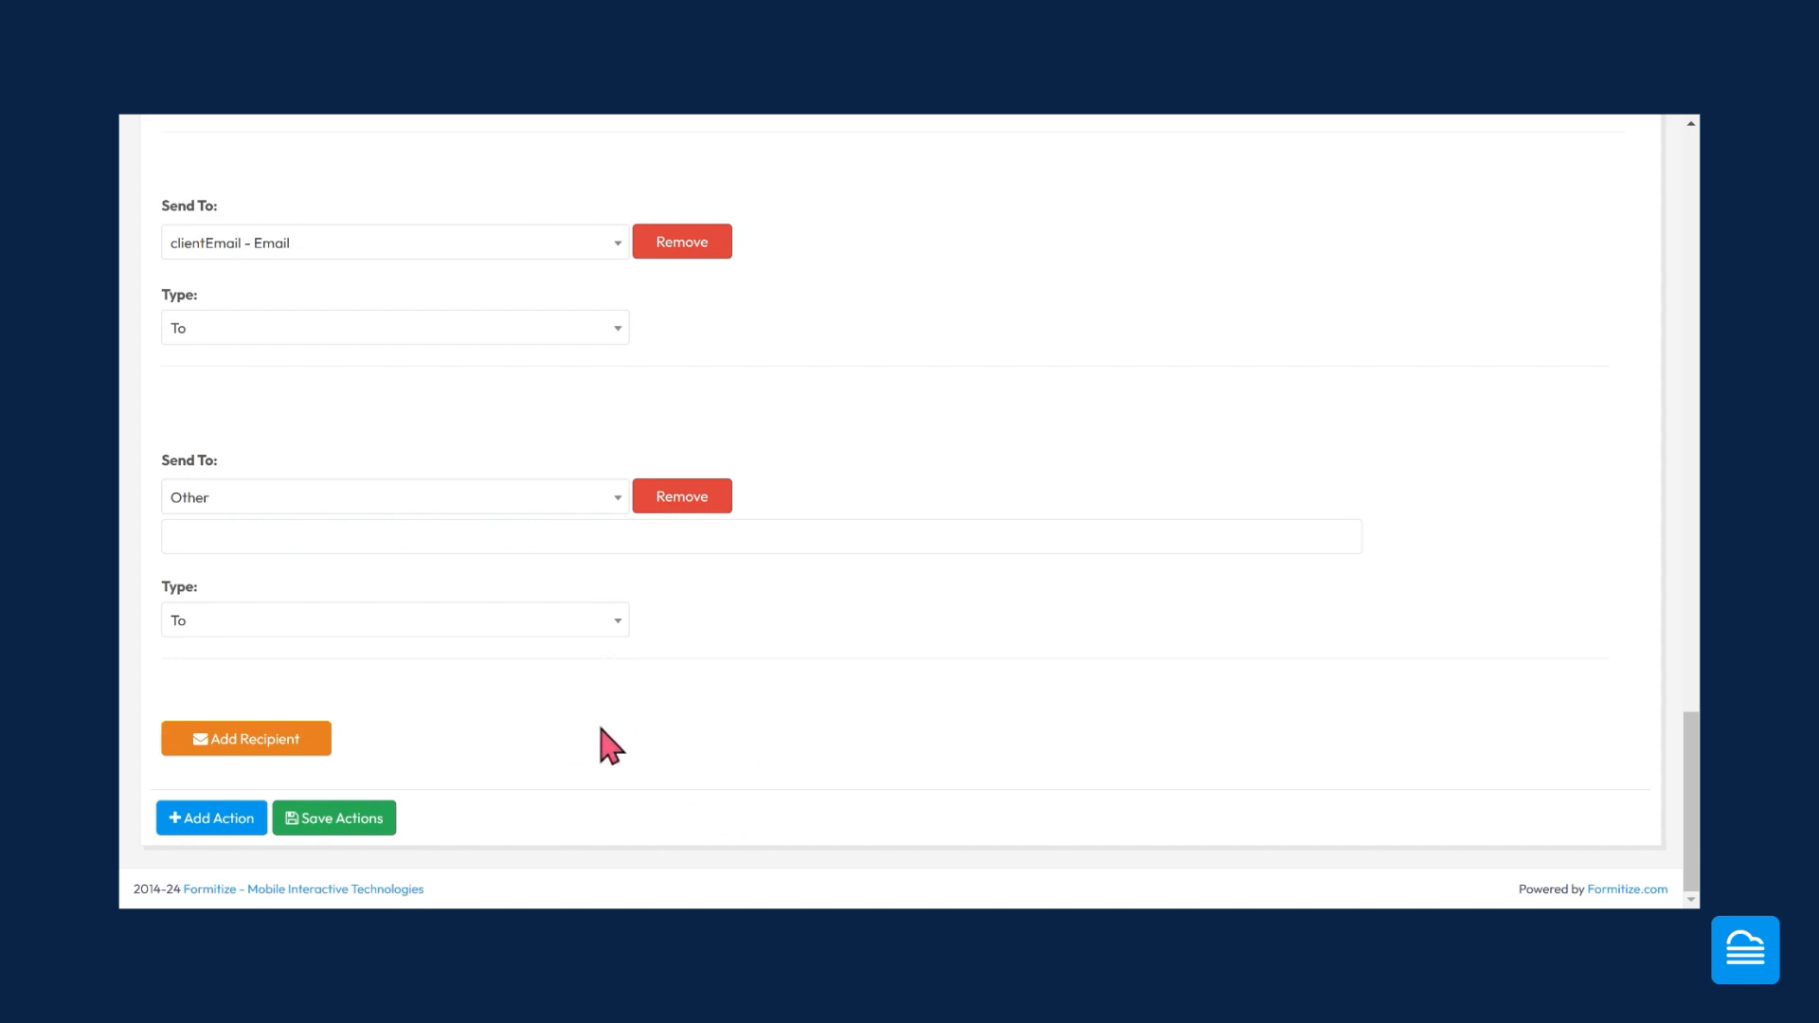
# - Review the completed Email PDF action from its recipients back up through the resource condition and earlier settings
pyautogui.scroll(1, 825, 725)
pyautogui.scroll(8, 824, 725)
pyautogui.scroll(-5, 838, 727)
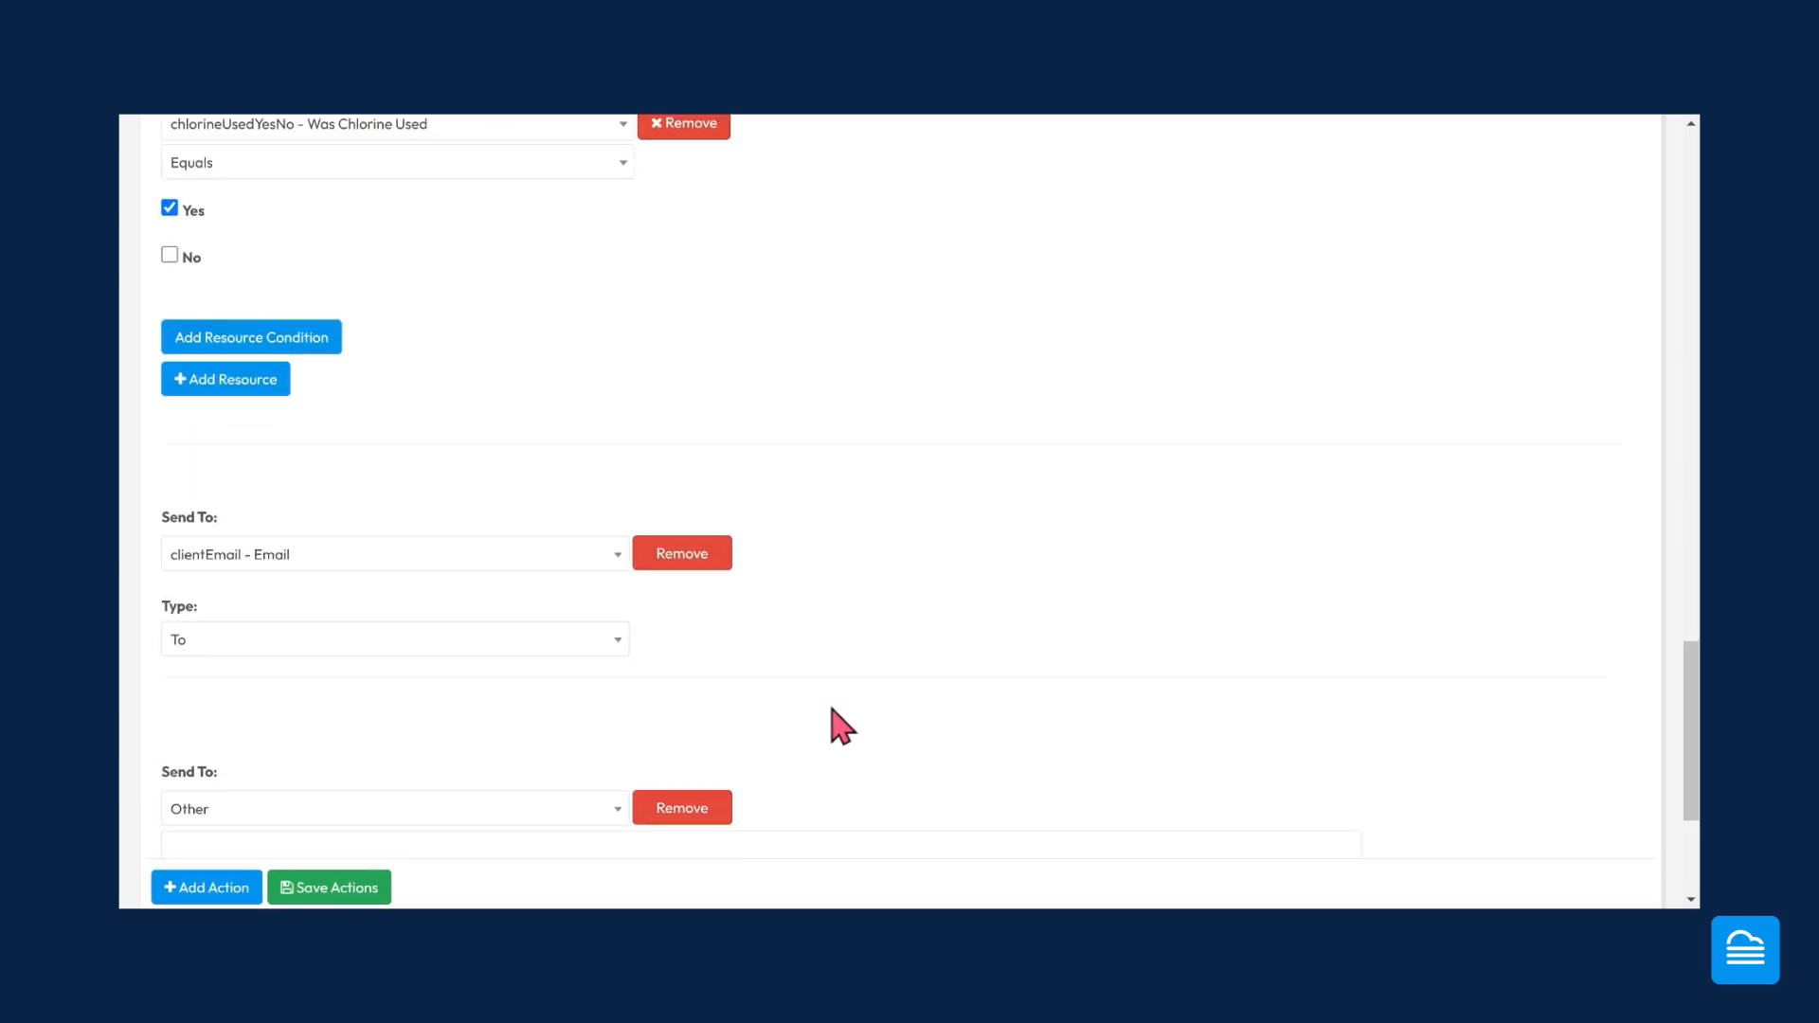
pyautogui.scroll(-5, 838, 727)
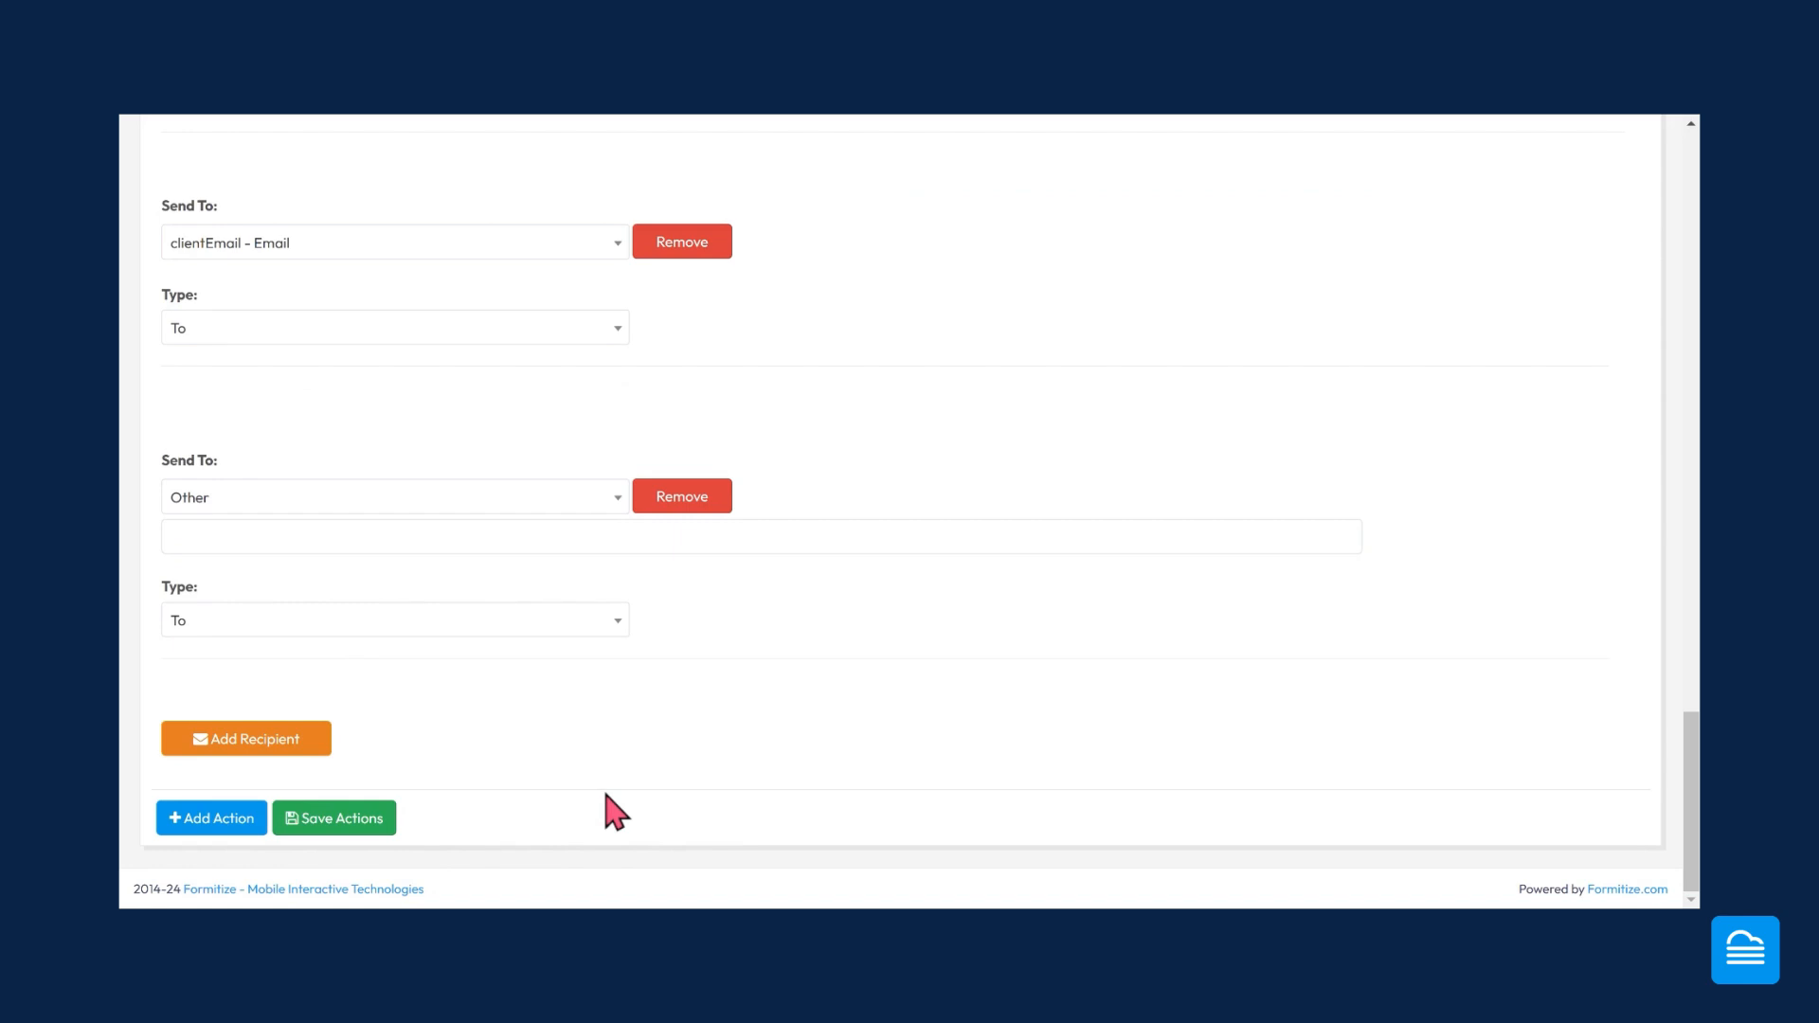
pyautogui.scroll(10, 936, 705)
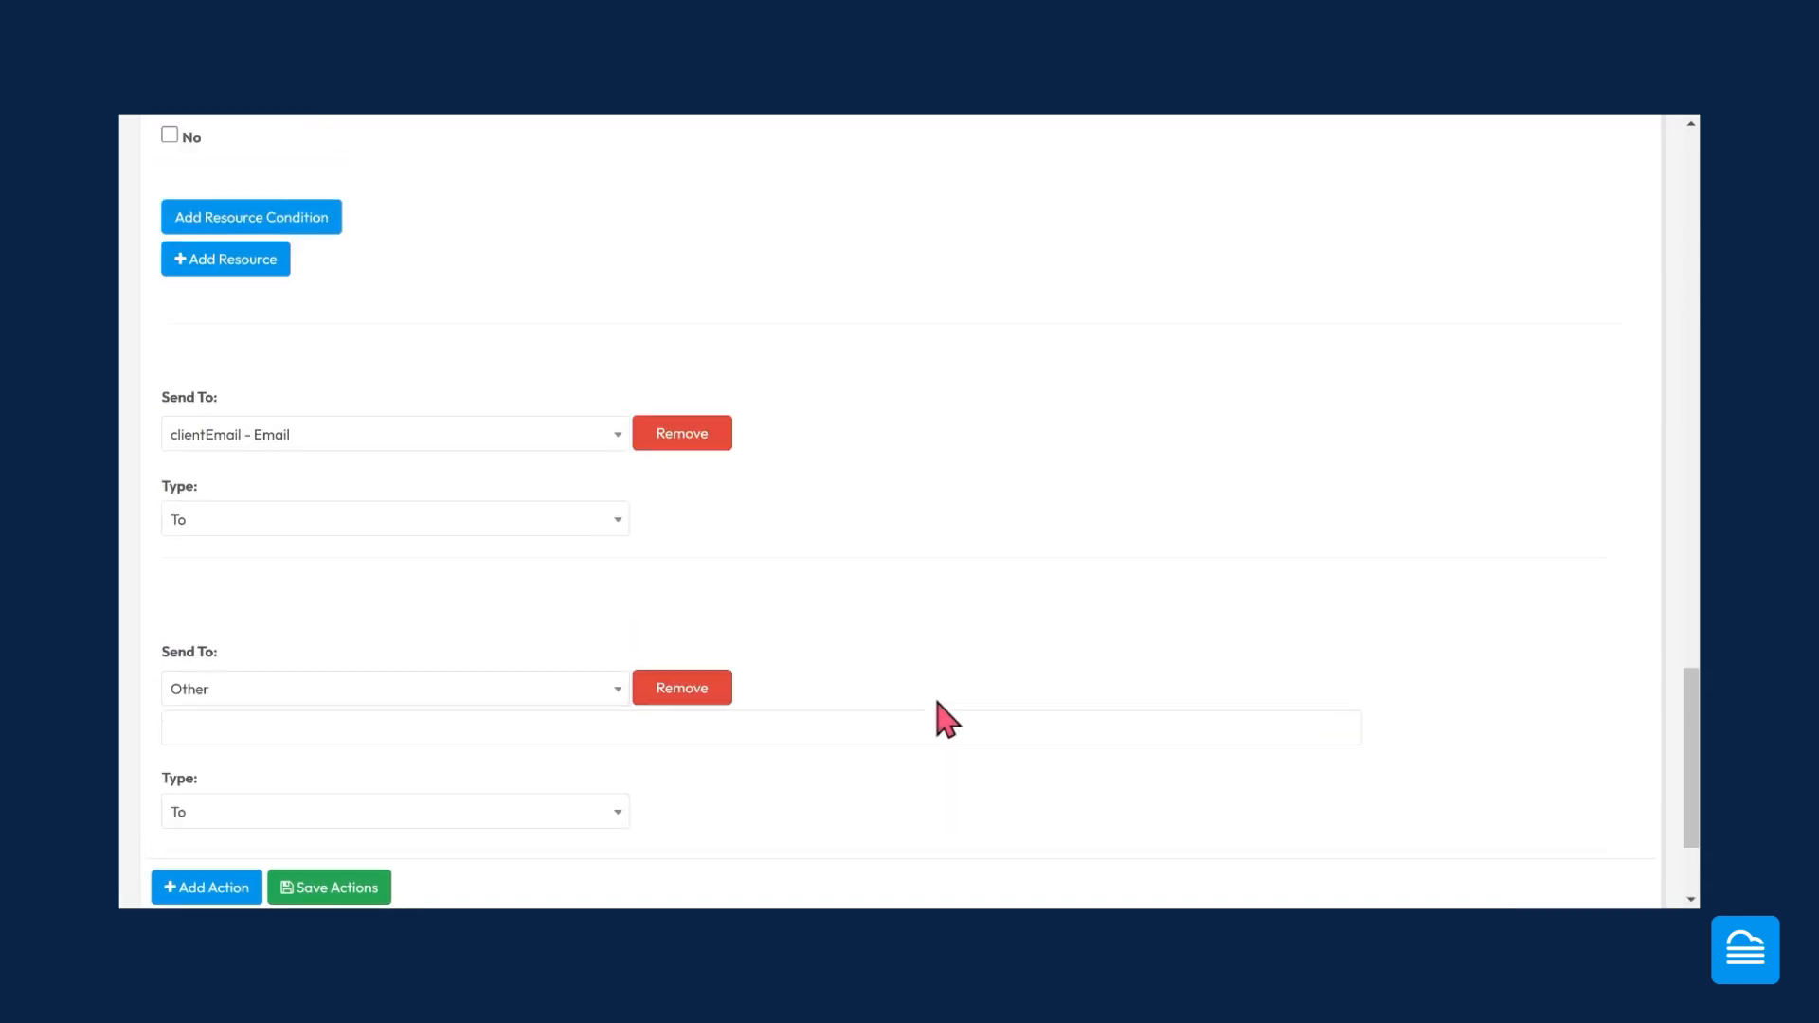
pyautogui.scroll(12, 943, 703)
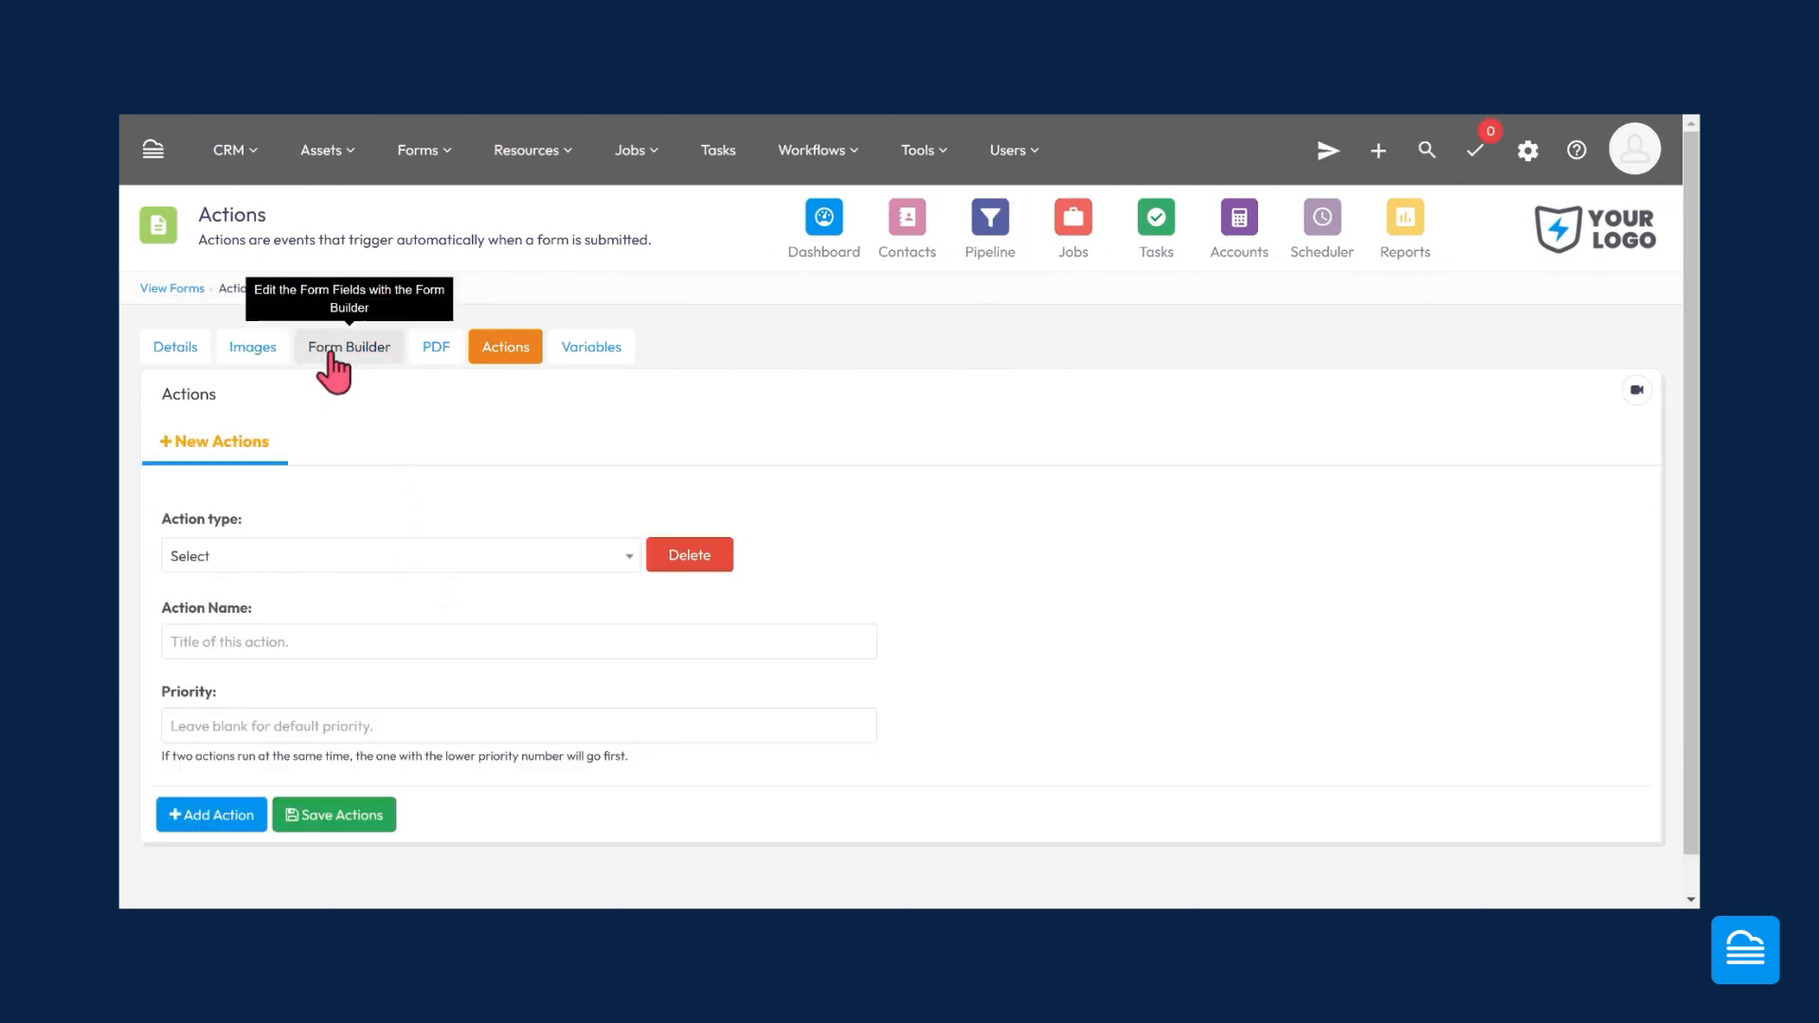
# - Set the new action's type to Email
pyautogui.click(349, 556)
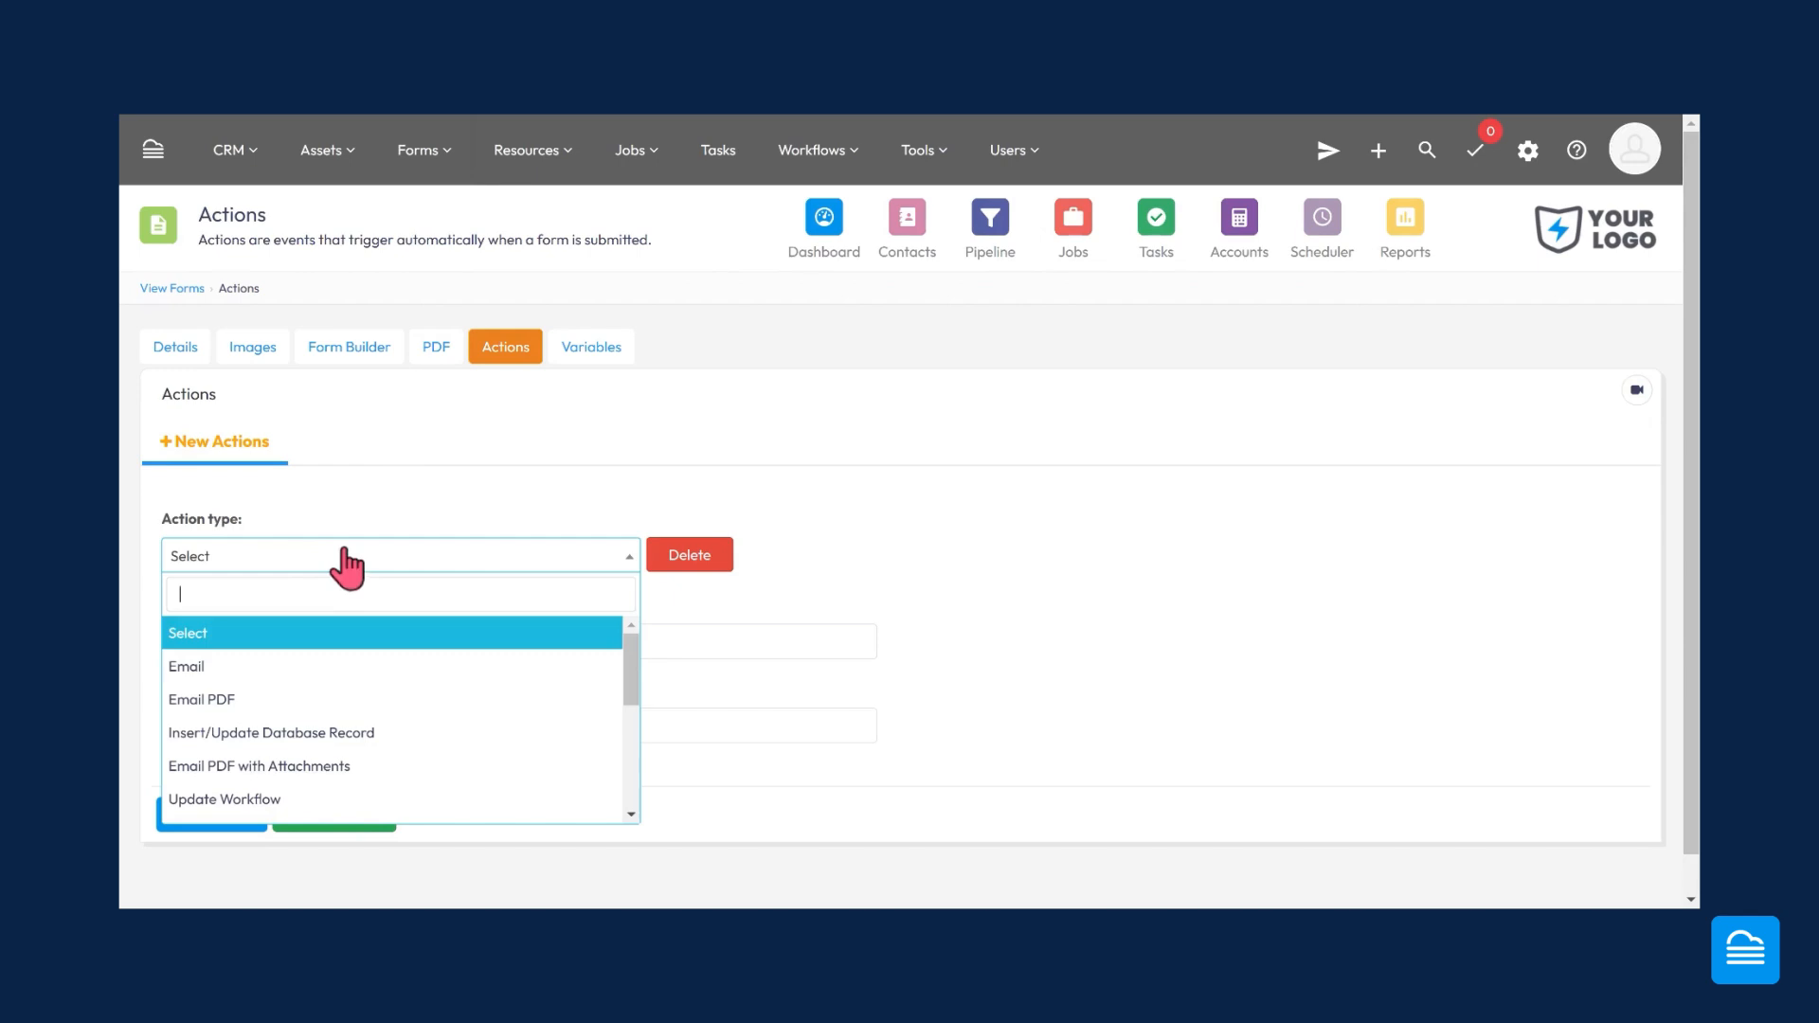
pyautogui.click(216, 669)
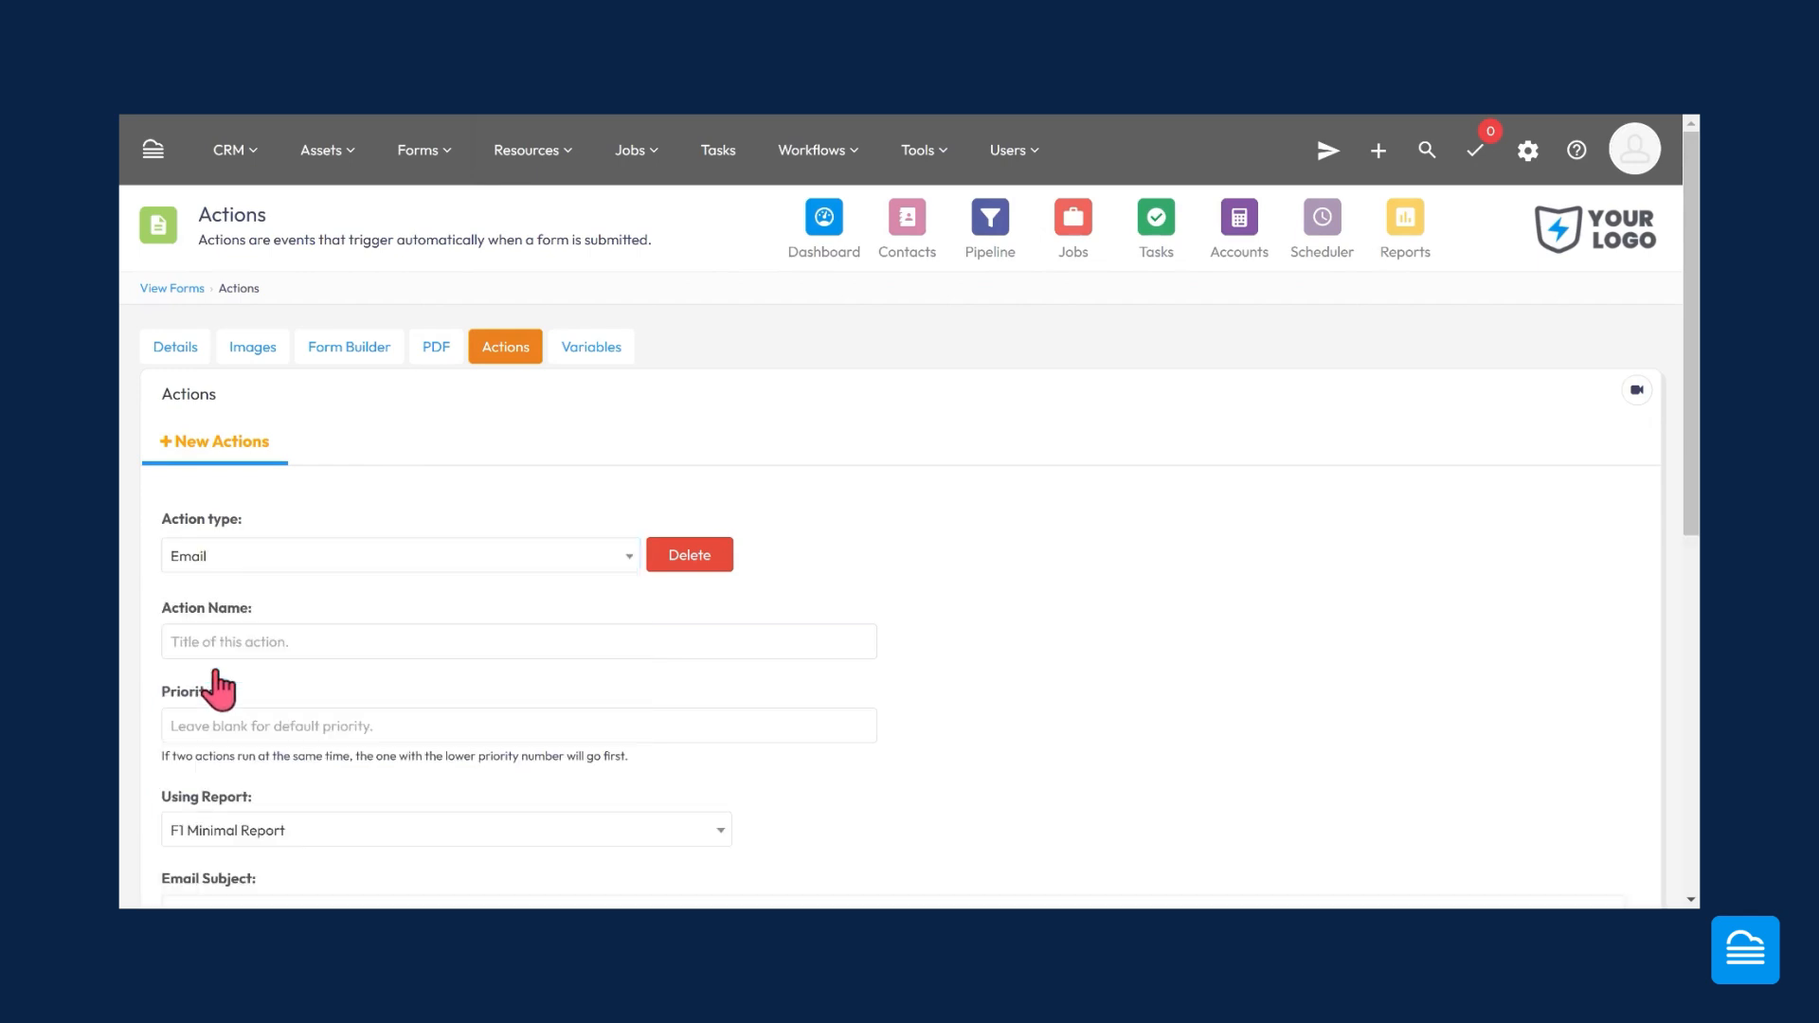
# - Examine the Email action's report, subject, form status, conditions, resources, delay and recipient settings
pyautogui.scroll(-1, 872, 573)
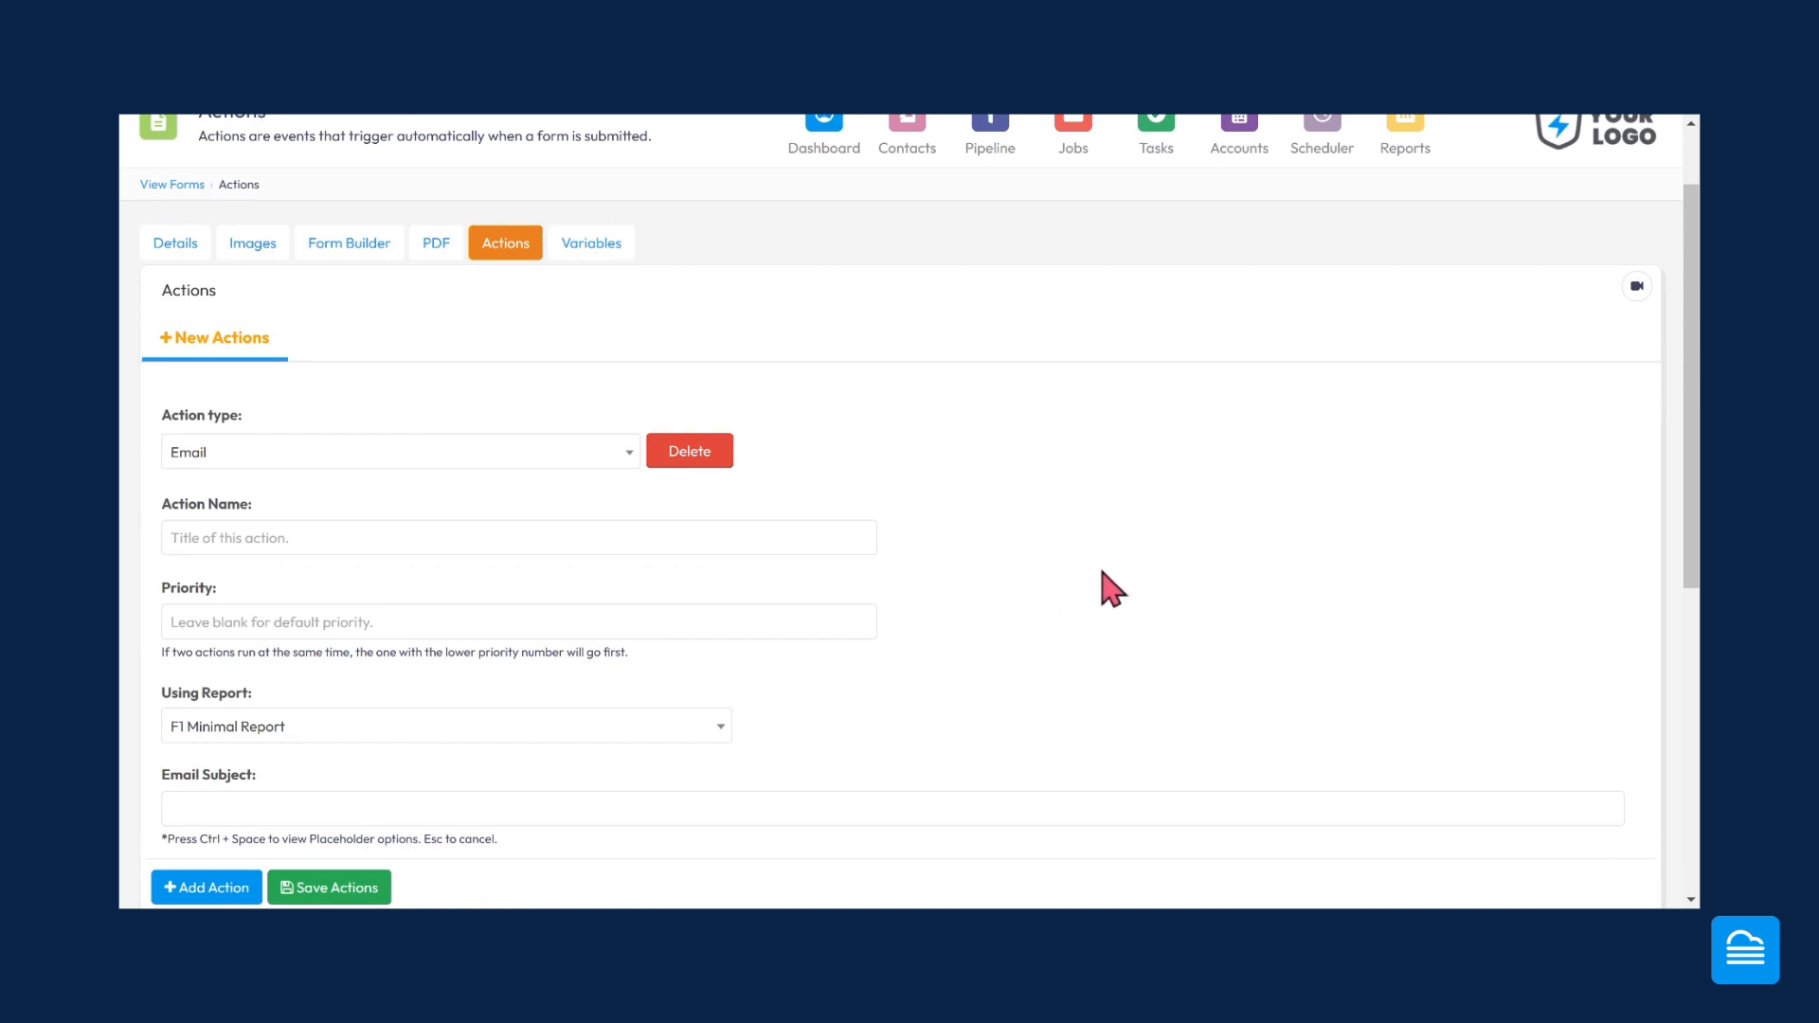
pyautogui.scroll(-2, 768, 540)
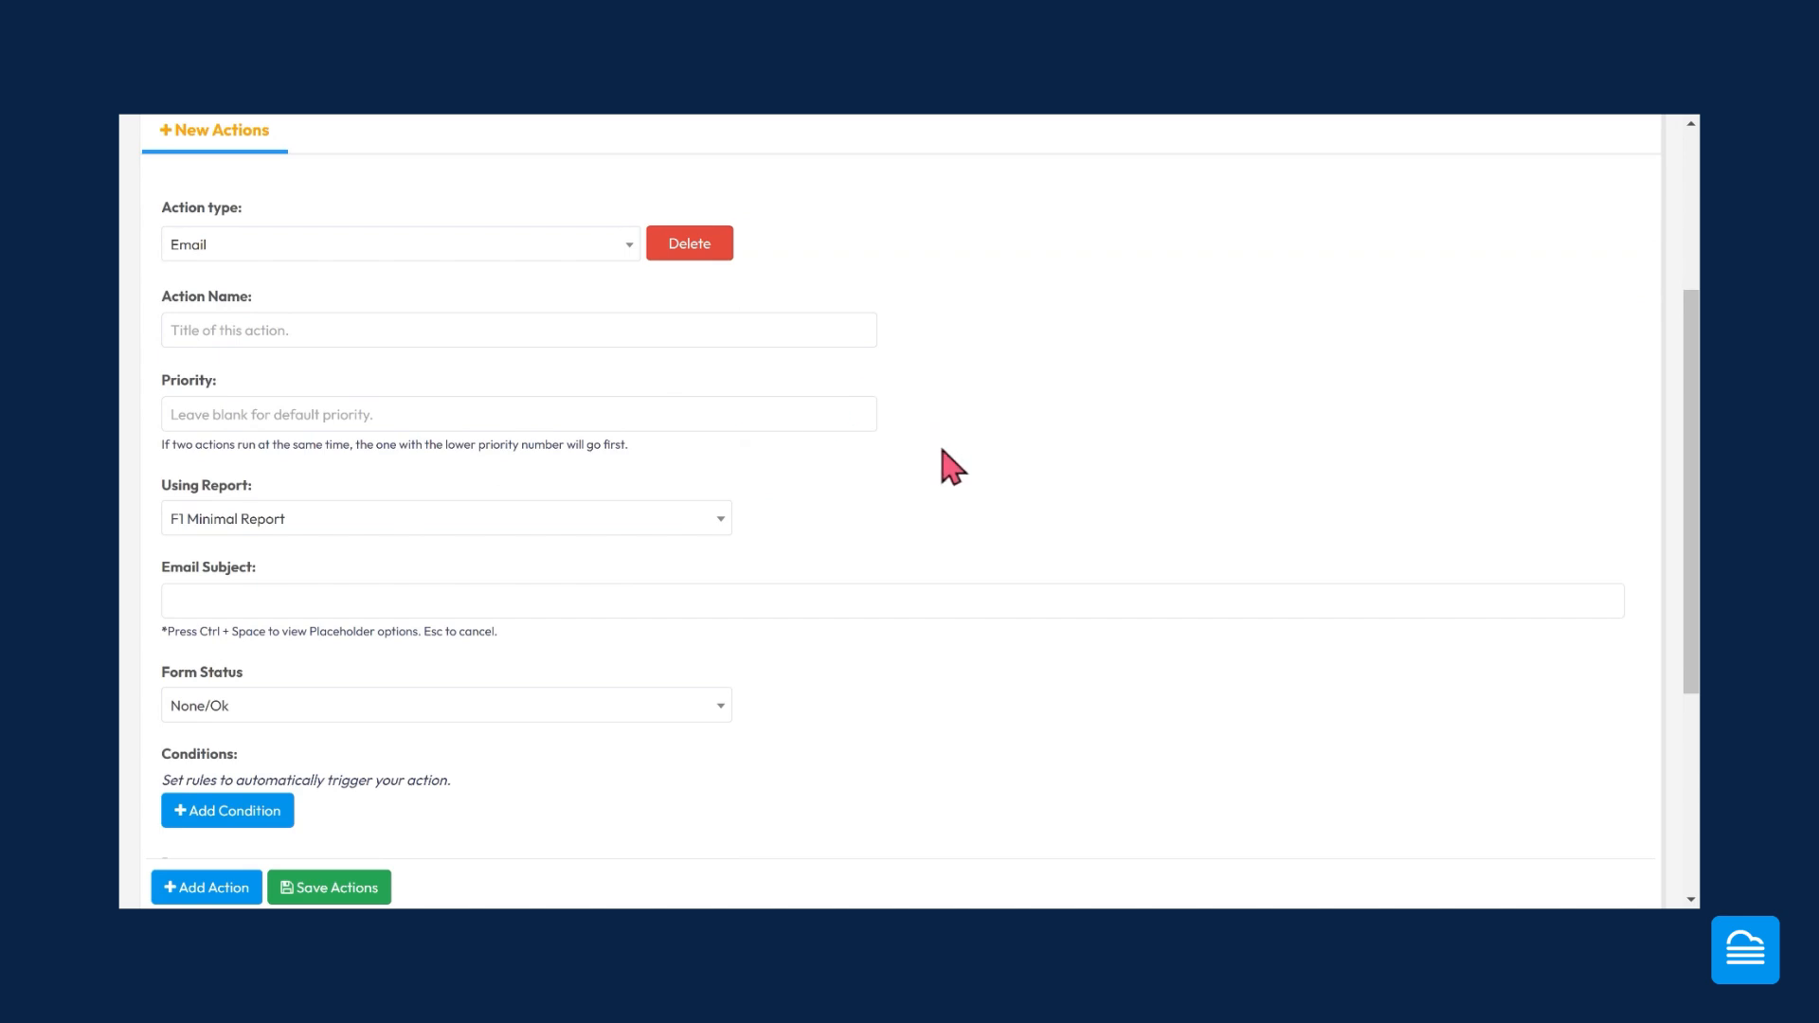
pyautogui.scroll(-1, 938, 474)
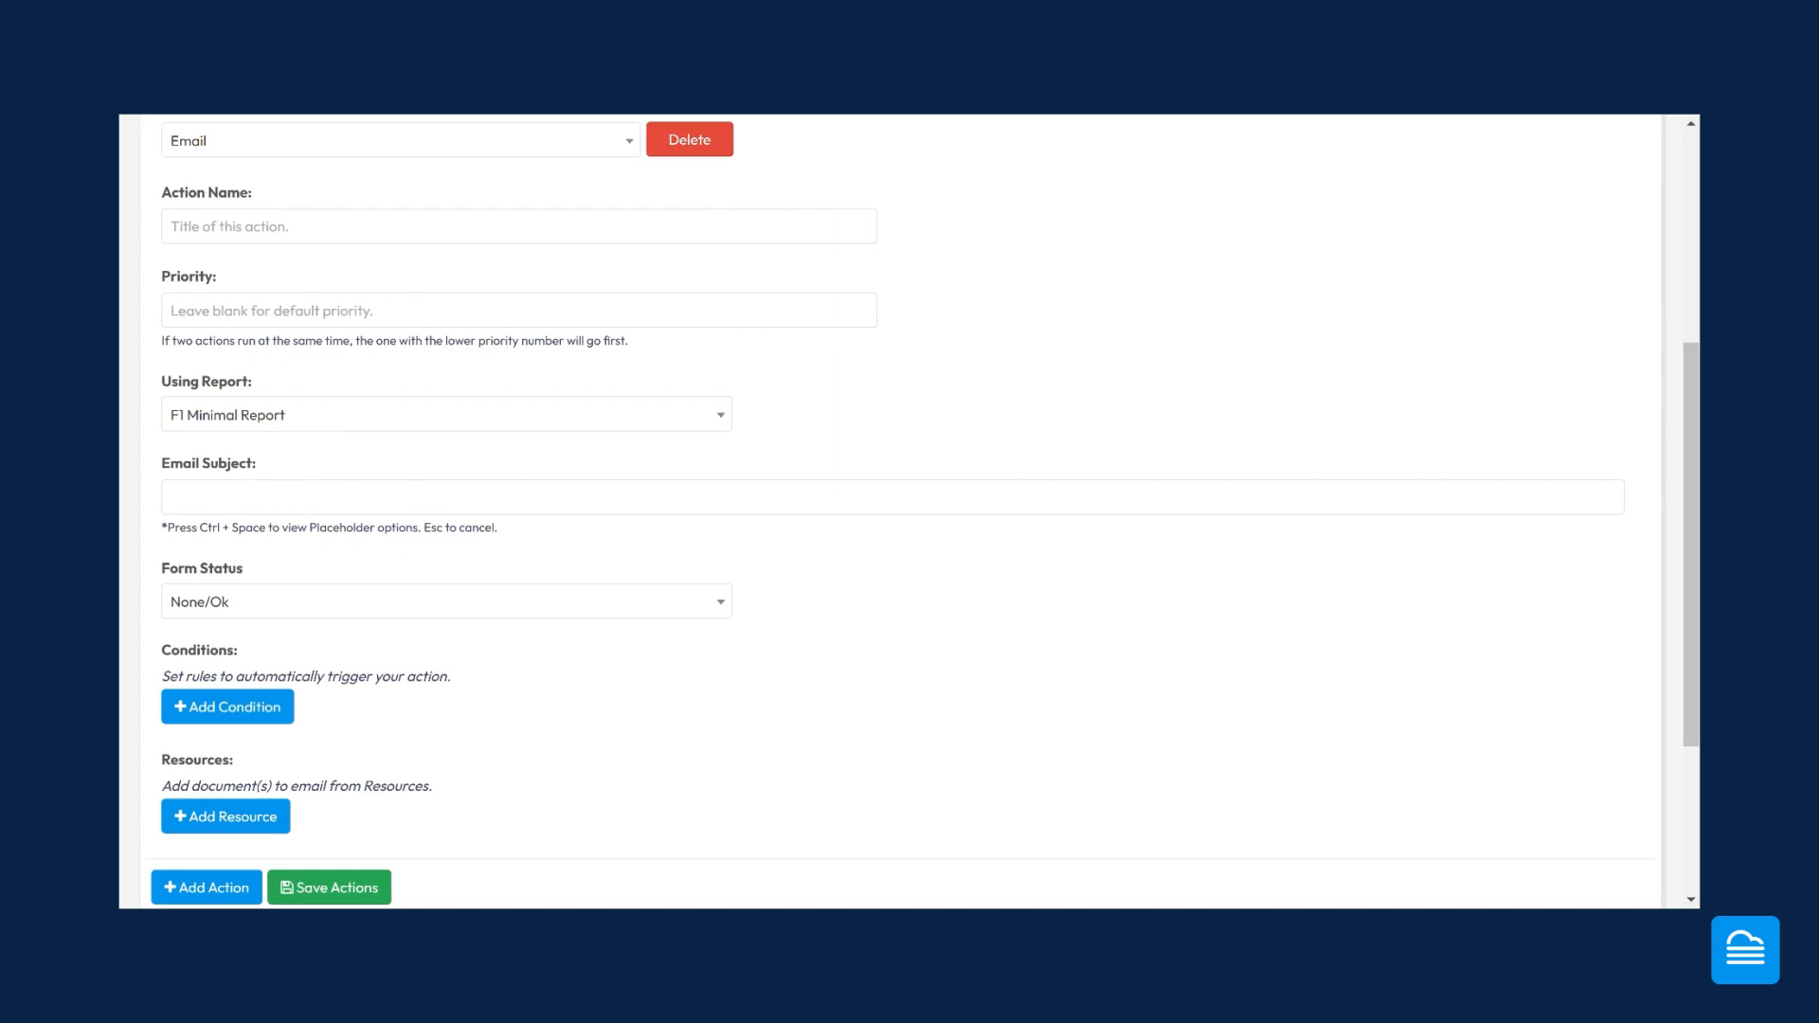
pyautogui.scroll(-1, 199, 511)
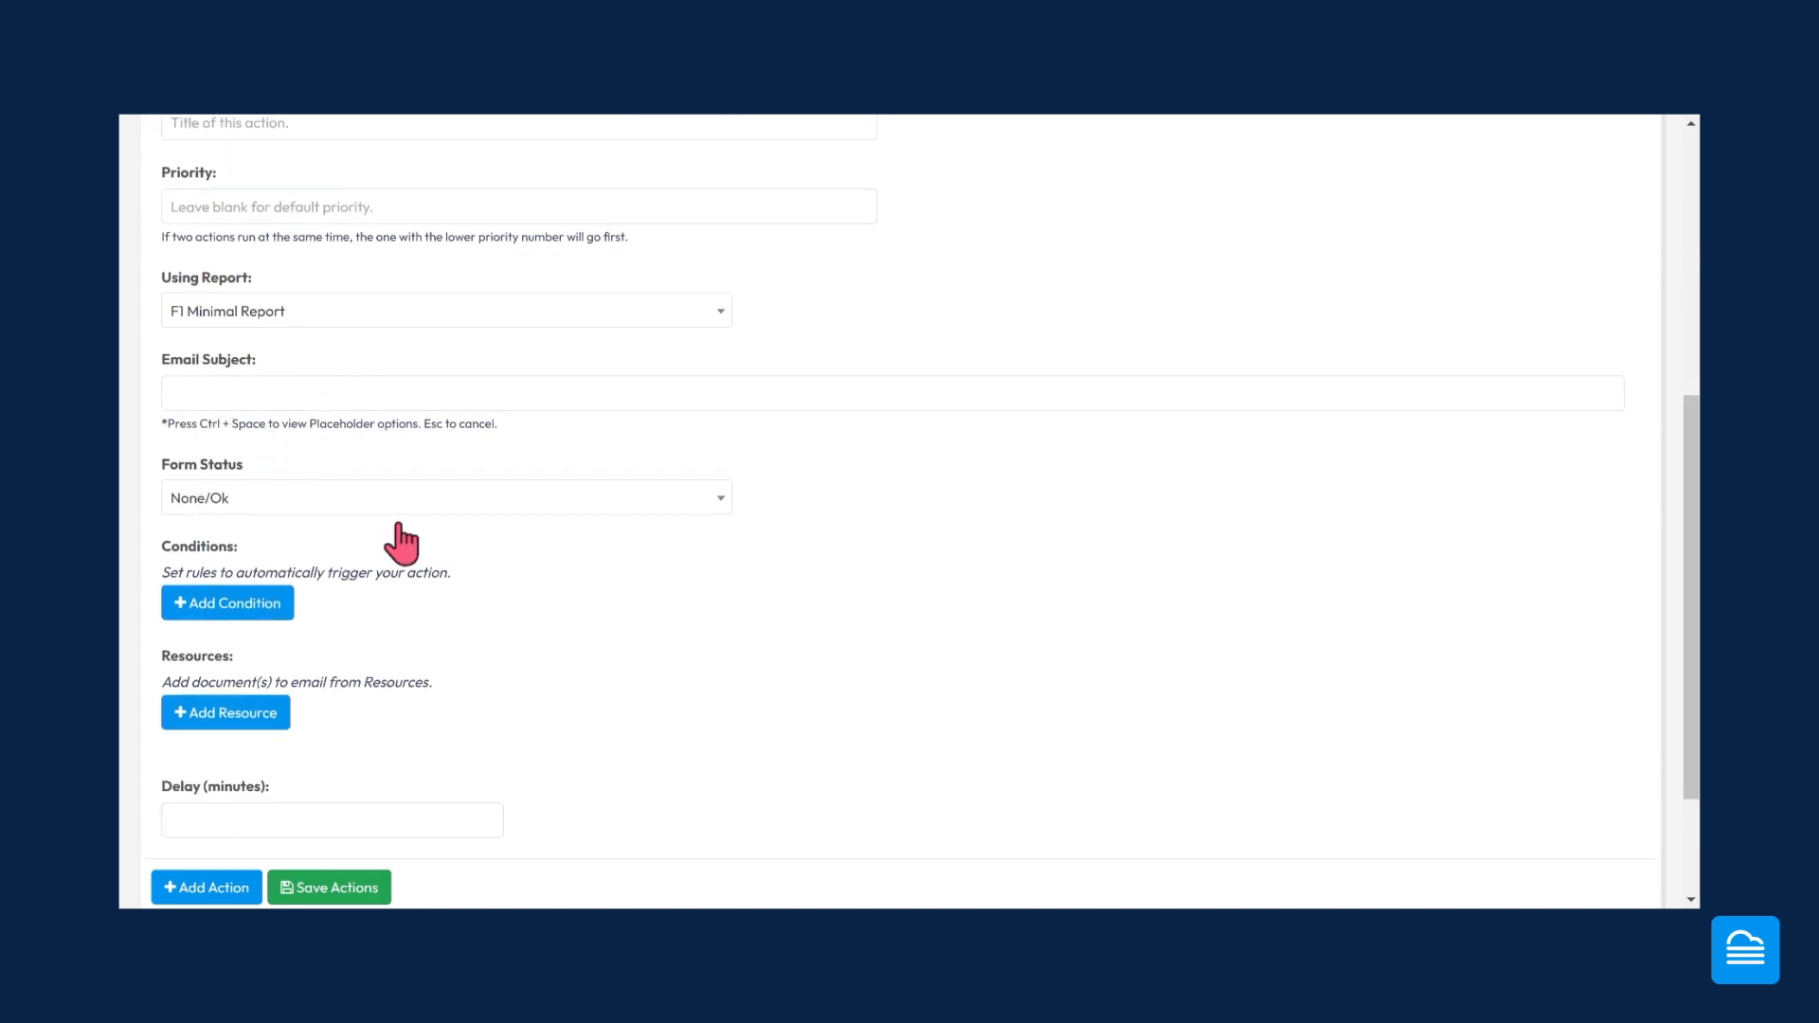
pyautogui.scroll(-1, 379, 535)
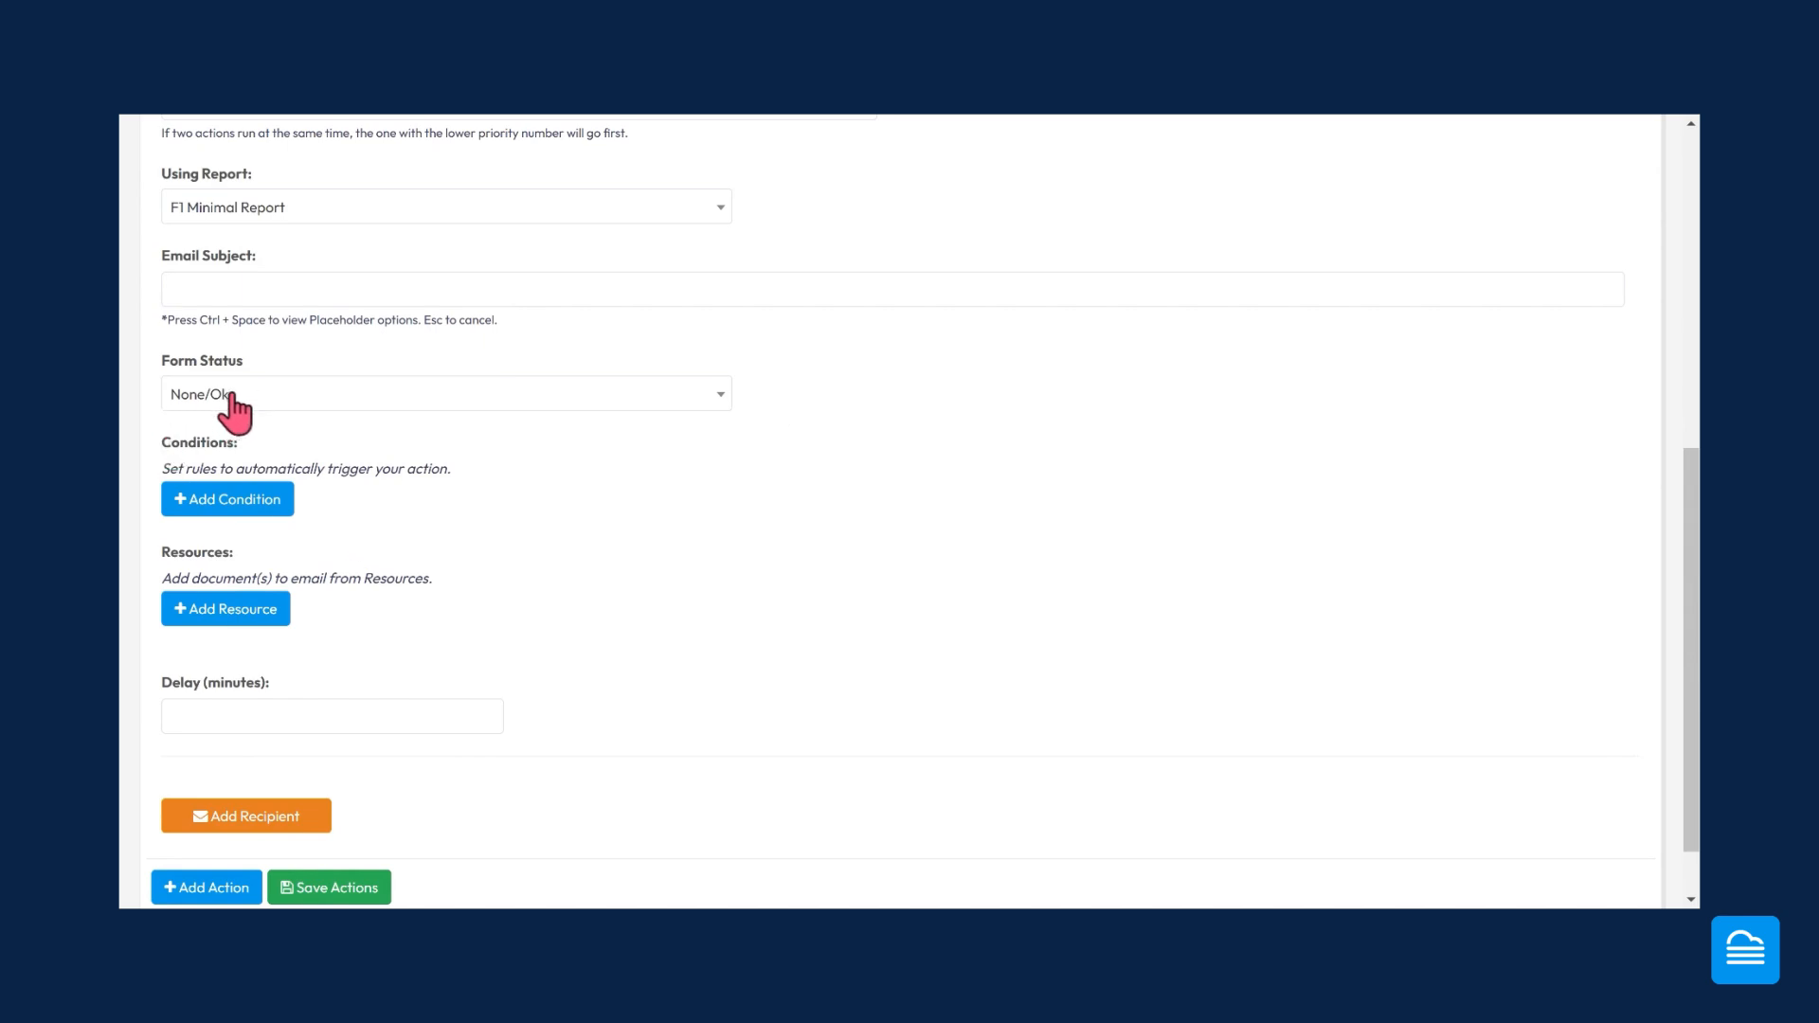
pyautogui.click(304, 400)
pyautogui.click(856, 533)
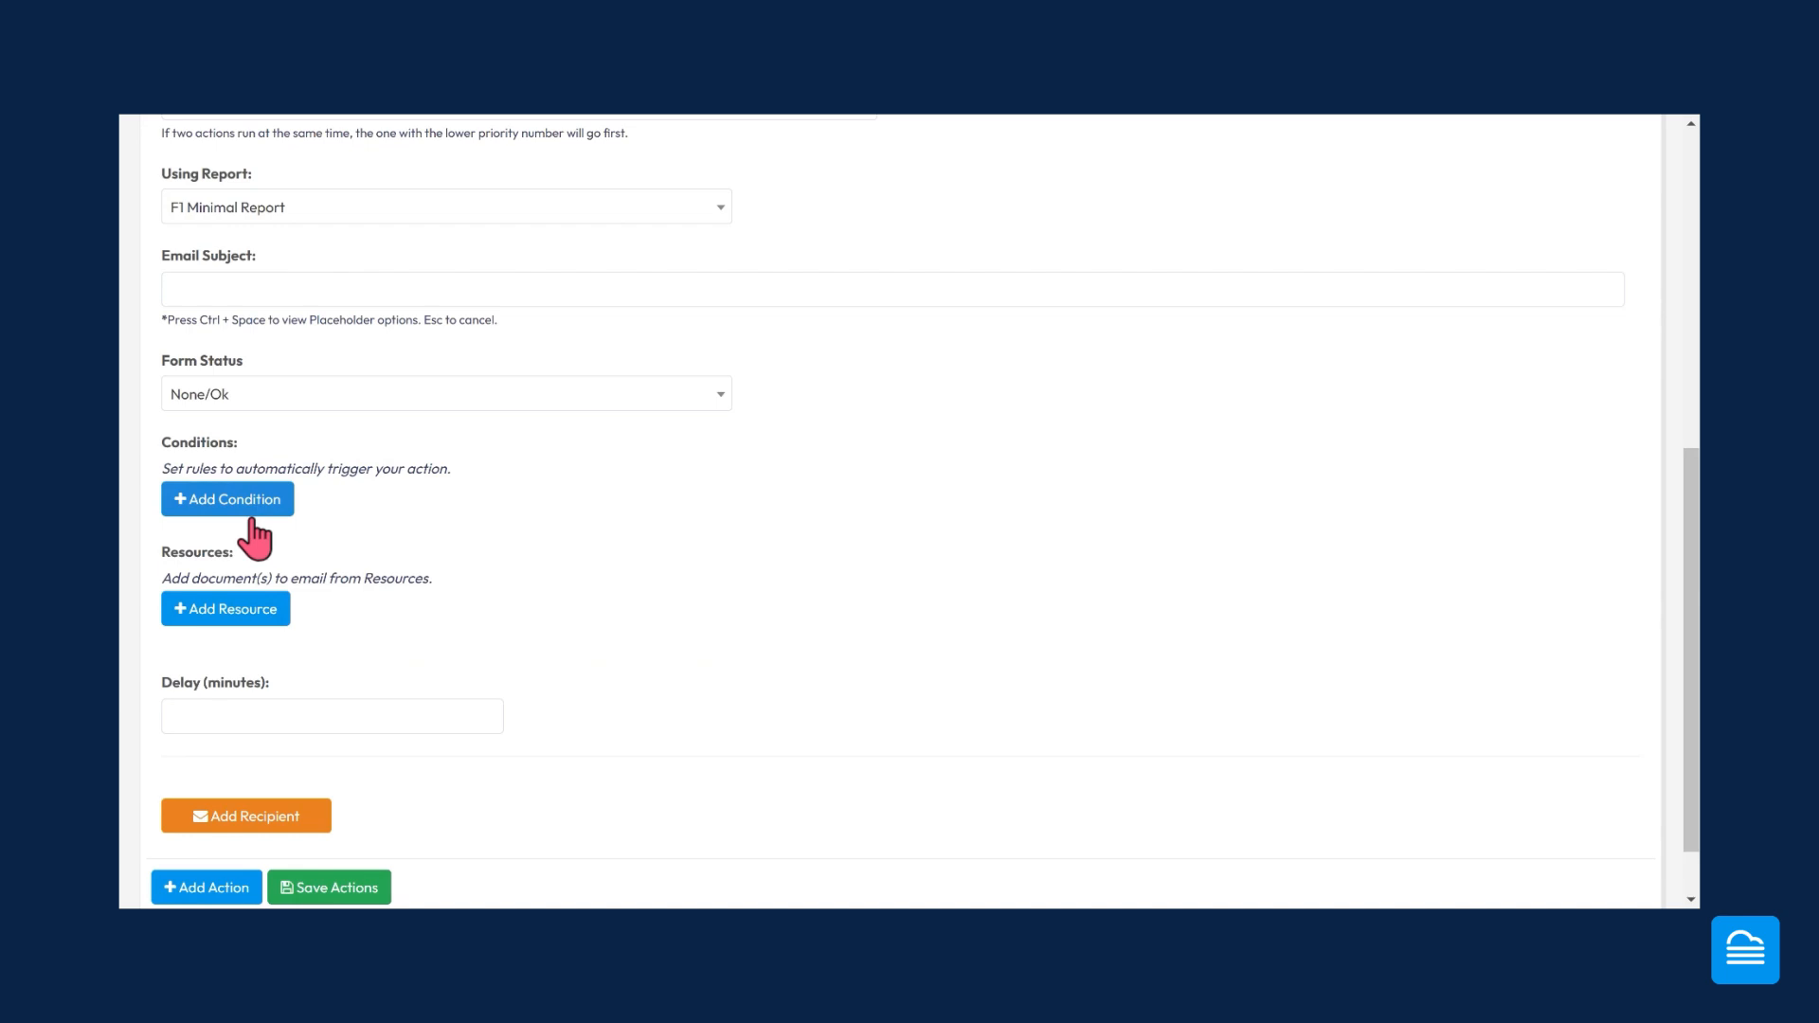
pyautogui.scroll(-1, 634, 650)
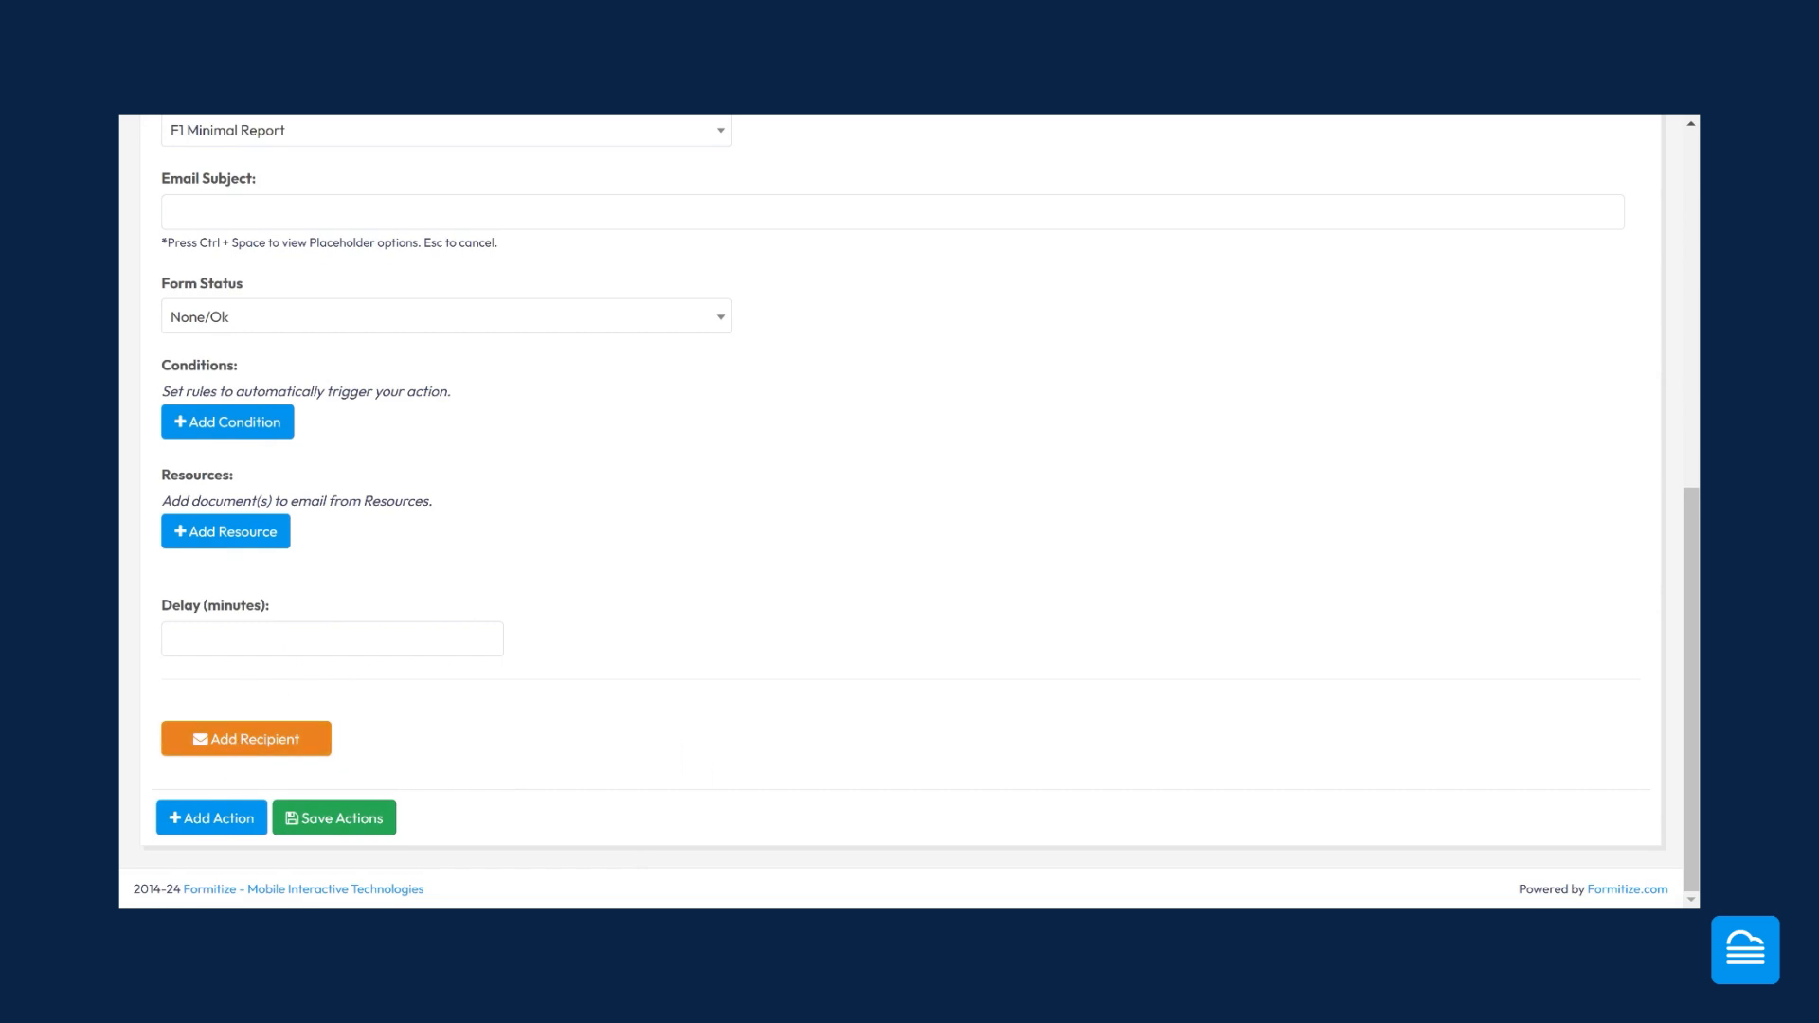
pyautogui.scroll(1, 814, 590)
pyautogui.scroll(7, 824, 606)
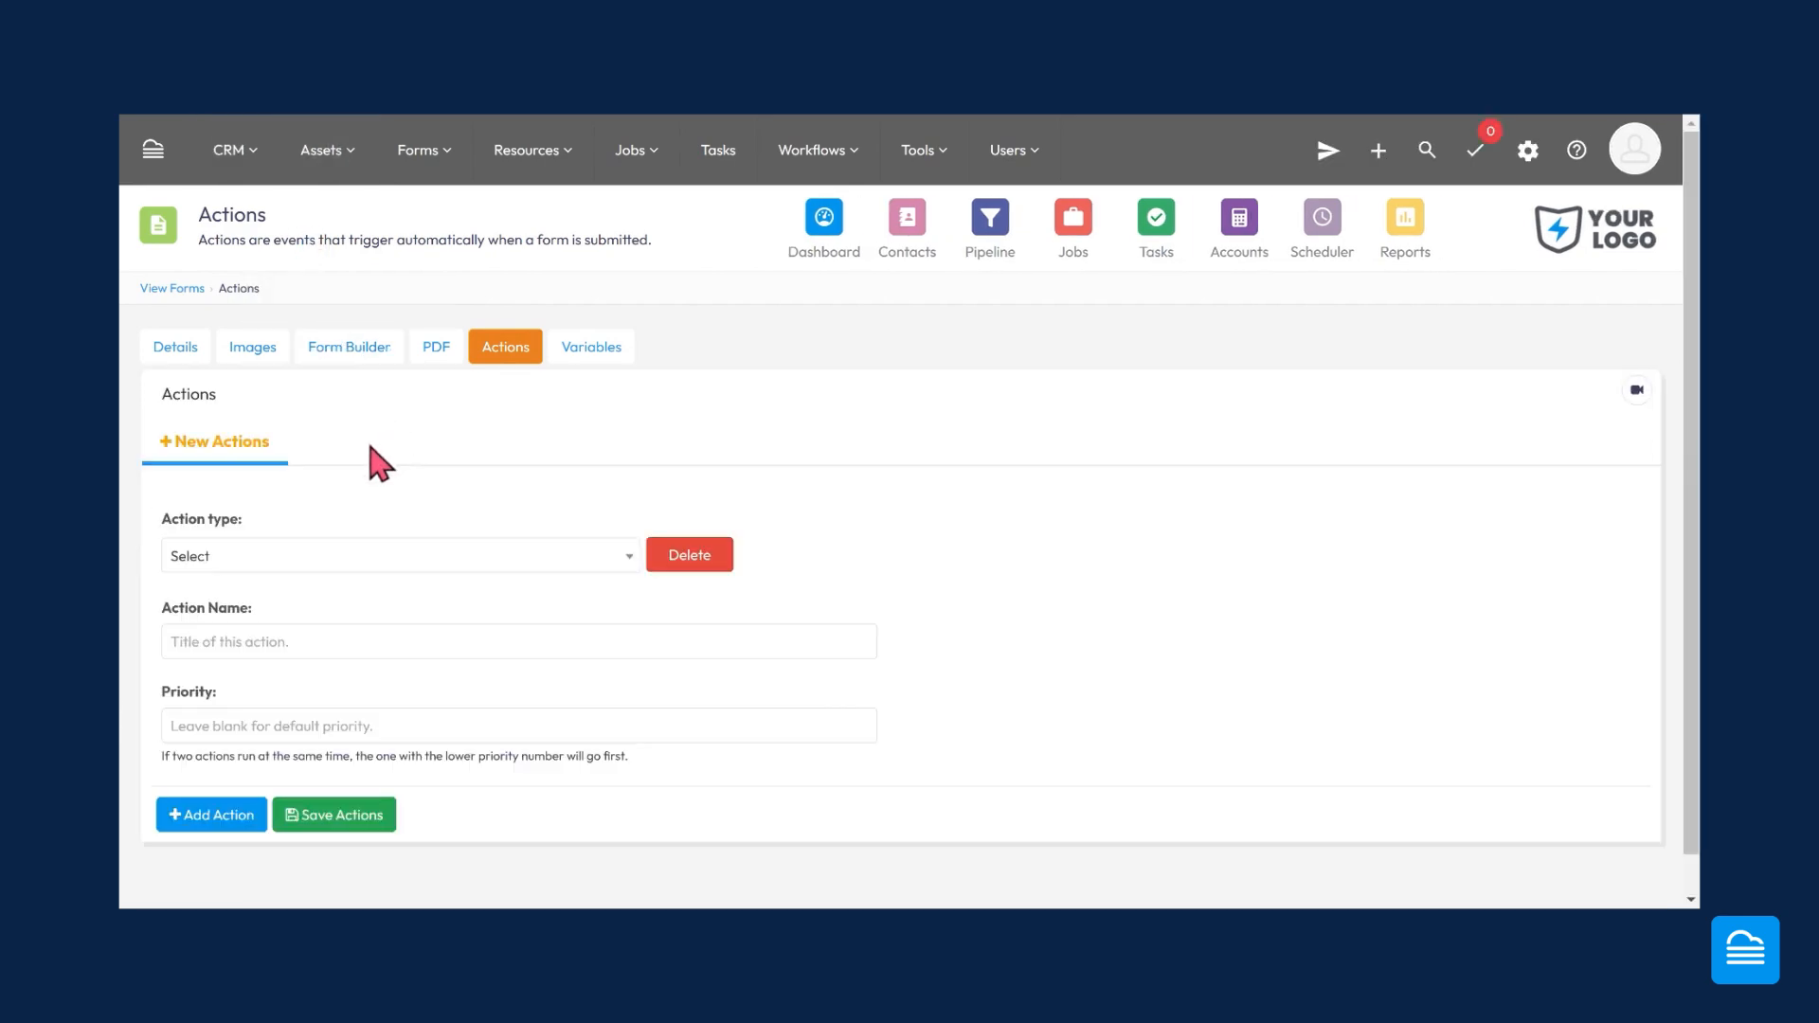
pyautogui.scroll(-1, 343, 447)
pyautogui.click(270, 516)
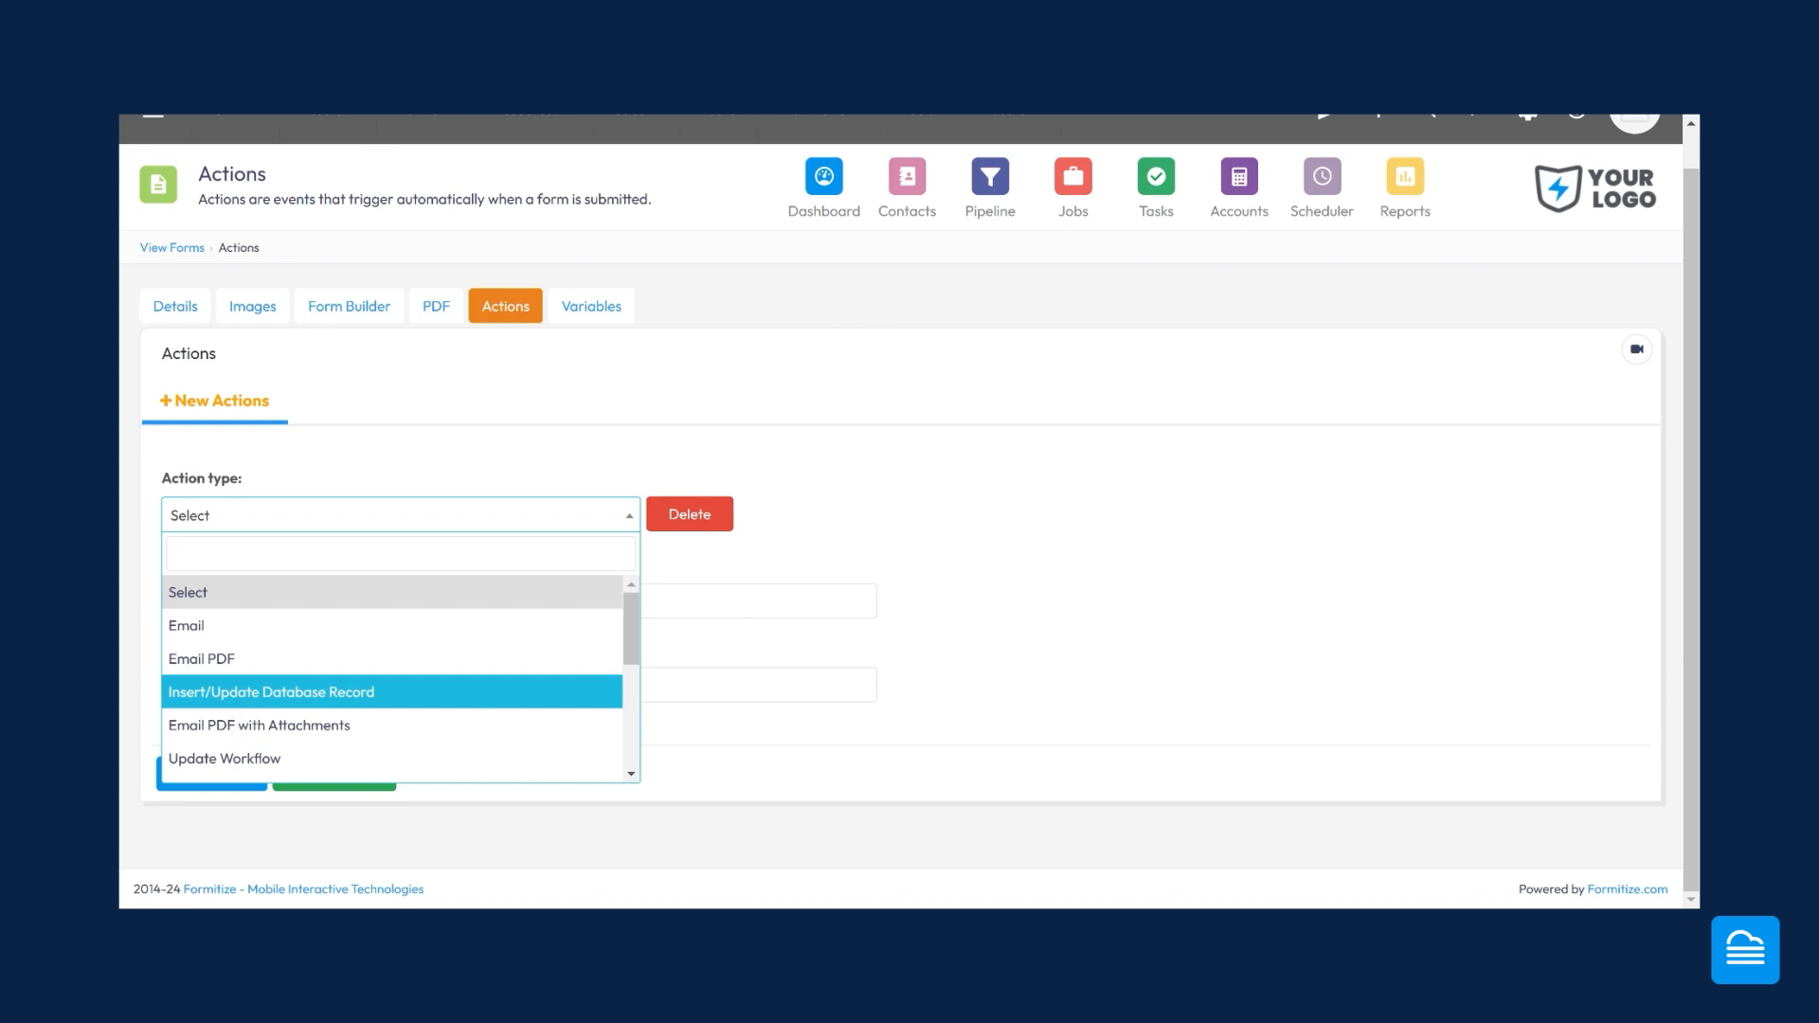
pyautogui.click(725, 654)
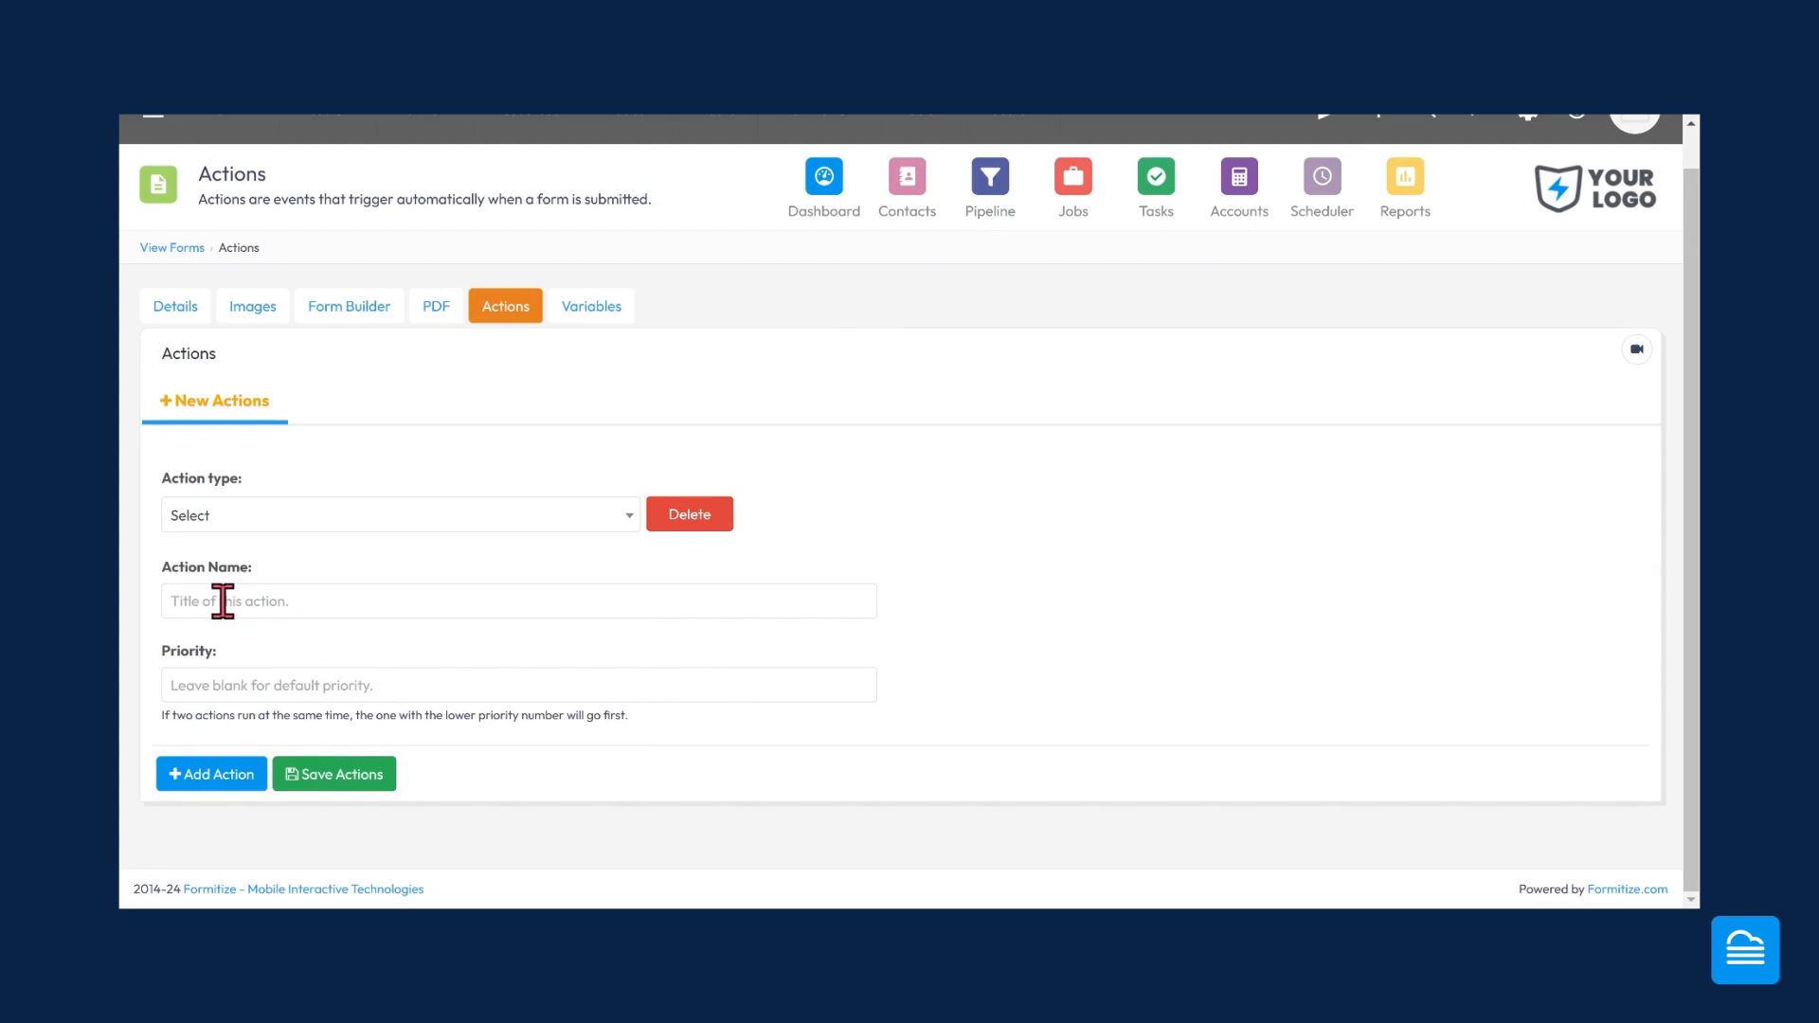
# - Set the new action's type to Email PDF with Attachments
pyautogui.click(264, 521)
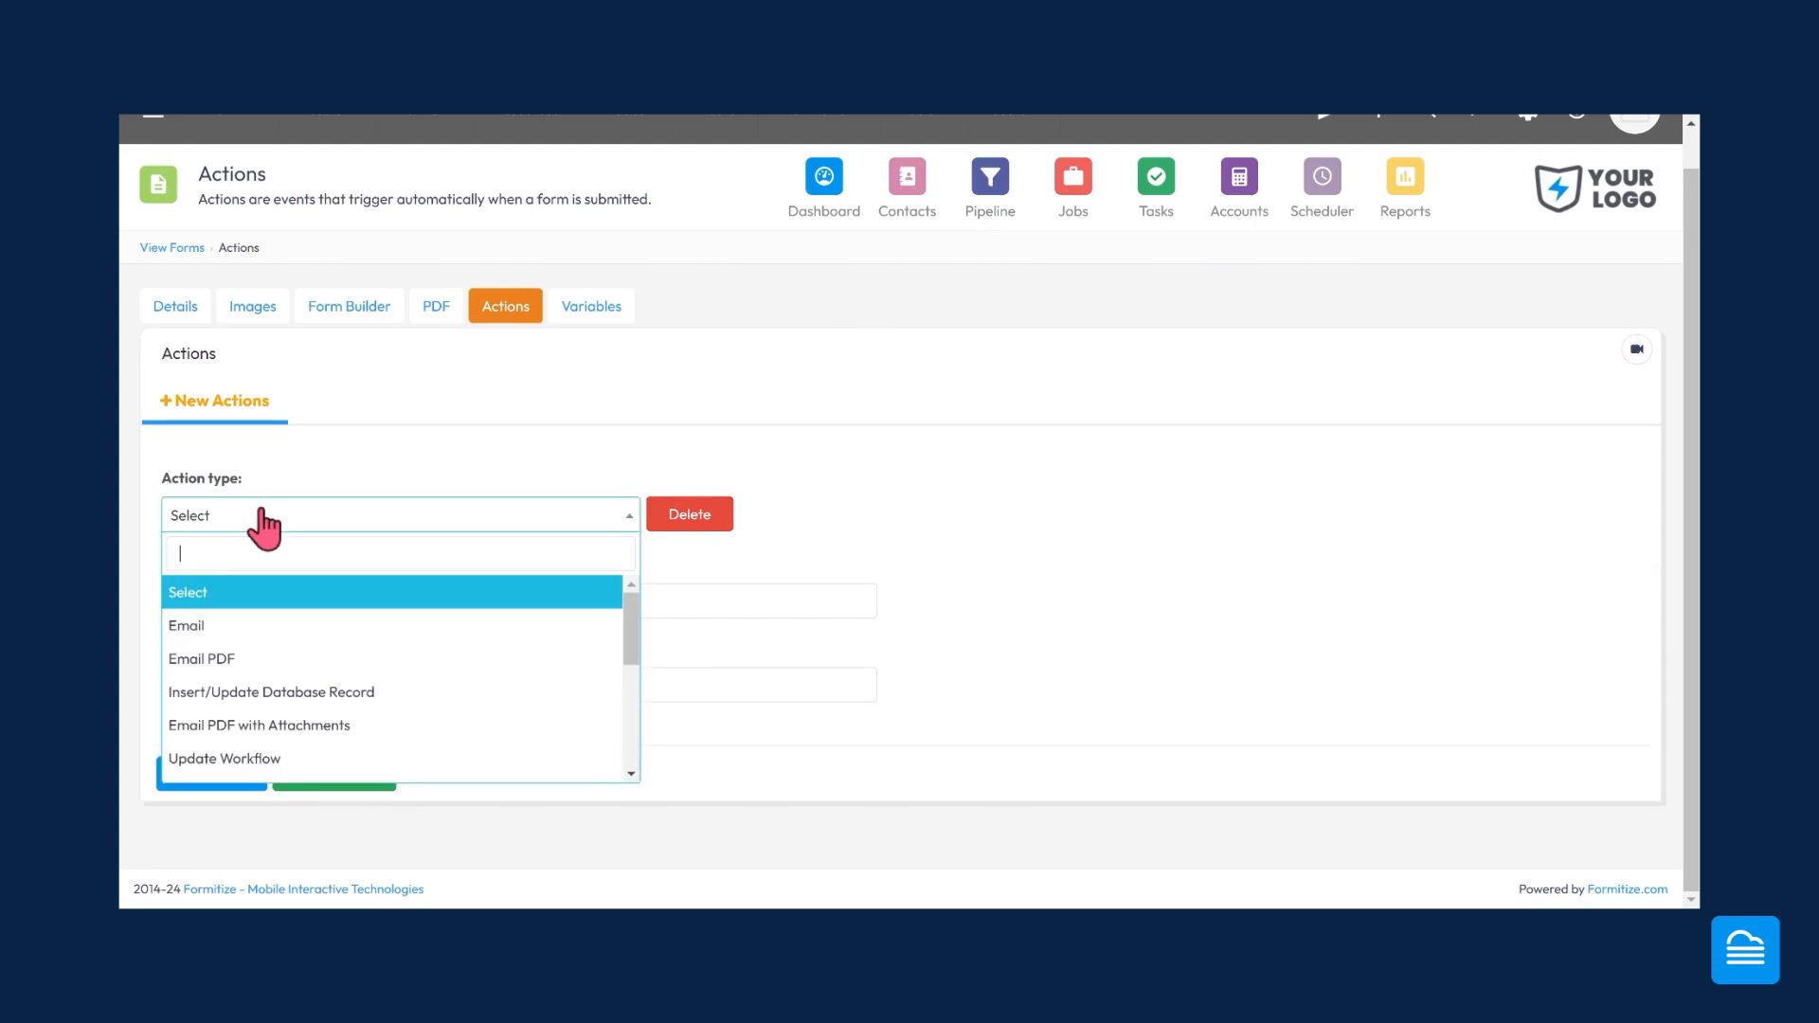
pyautogui.scroll(-1, 285, 754)
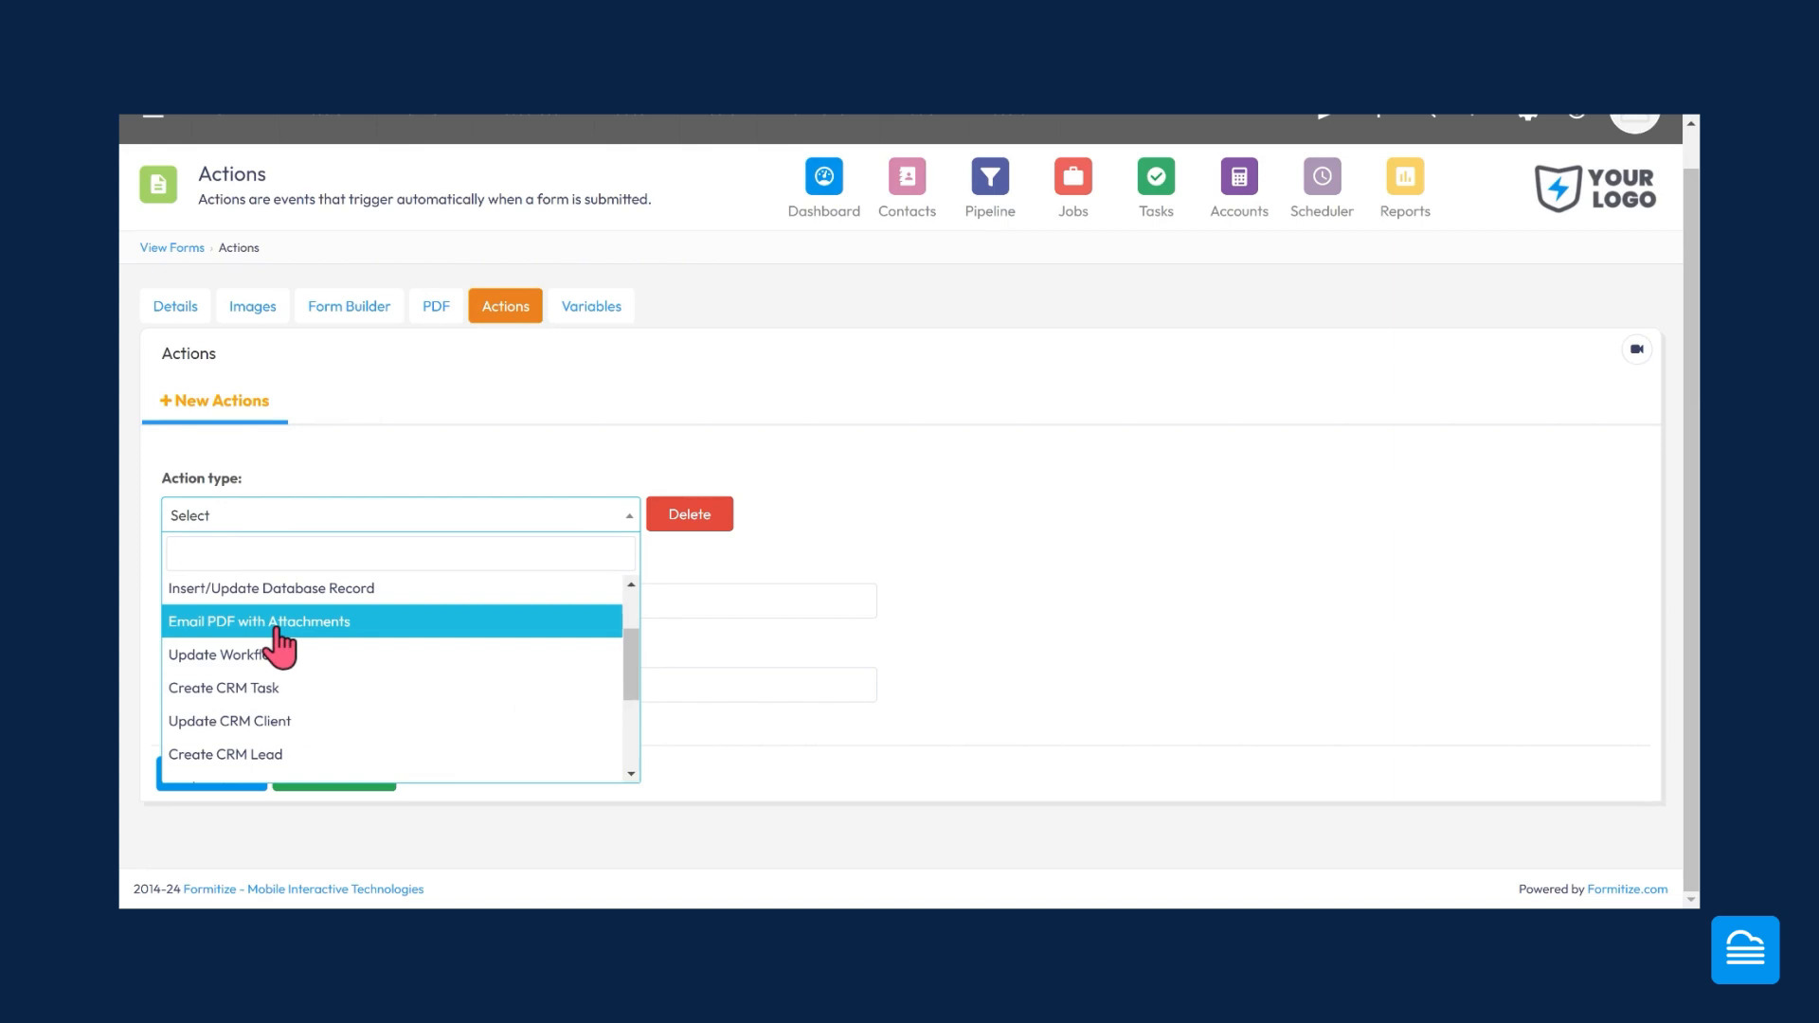
pyautogui.scroll(1, 256, 664)
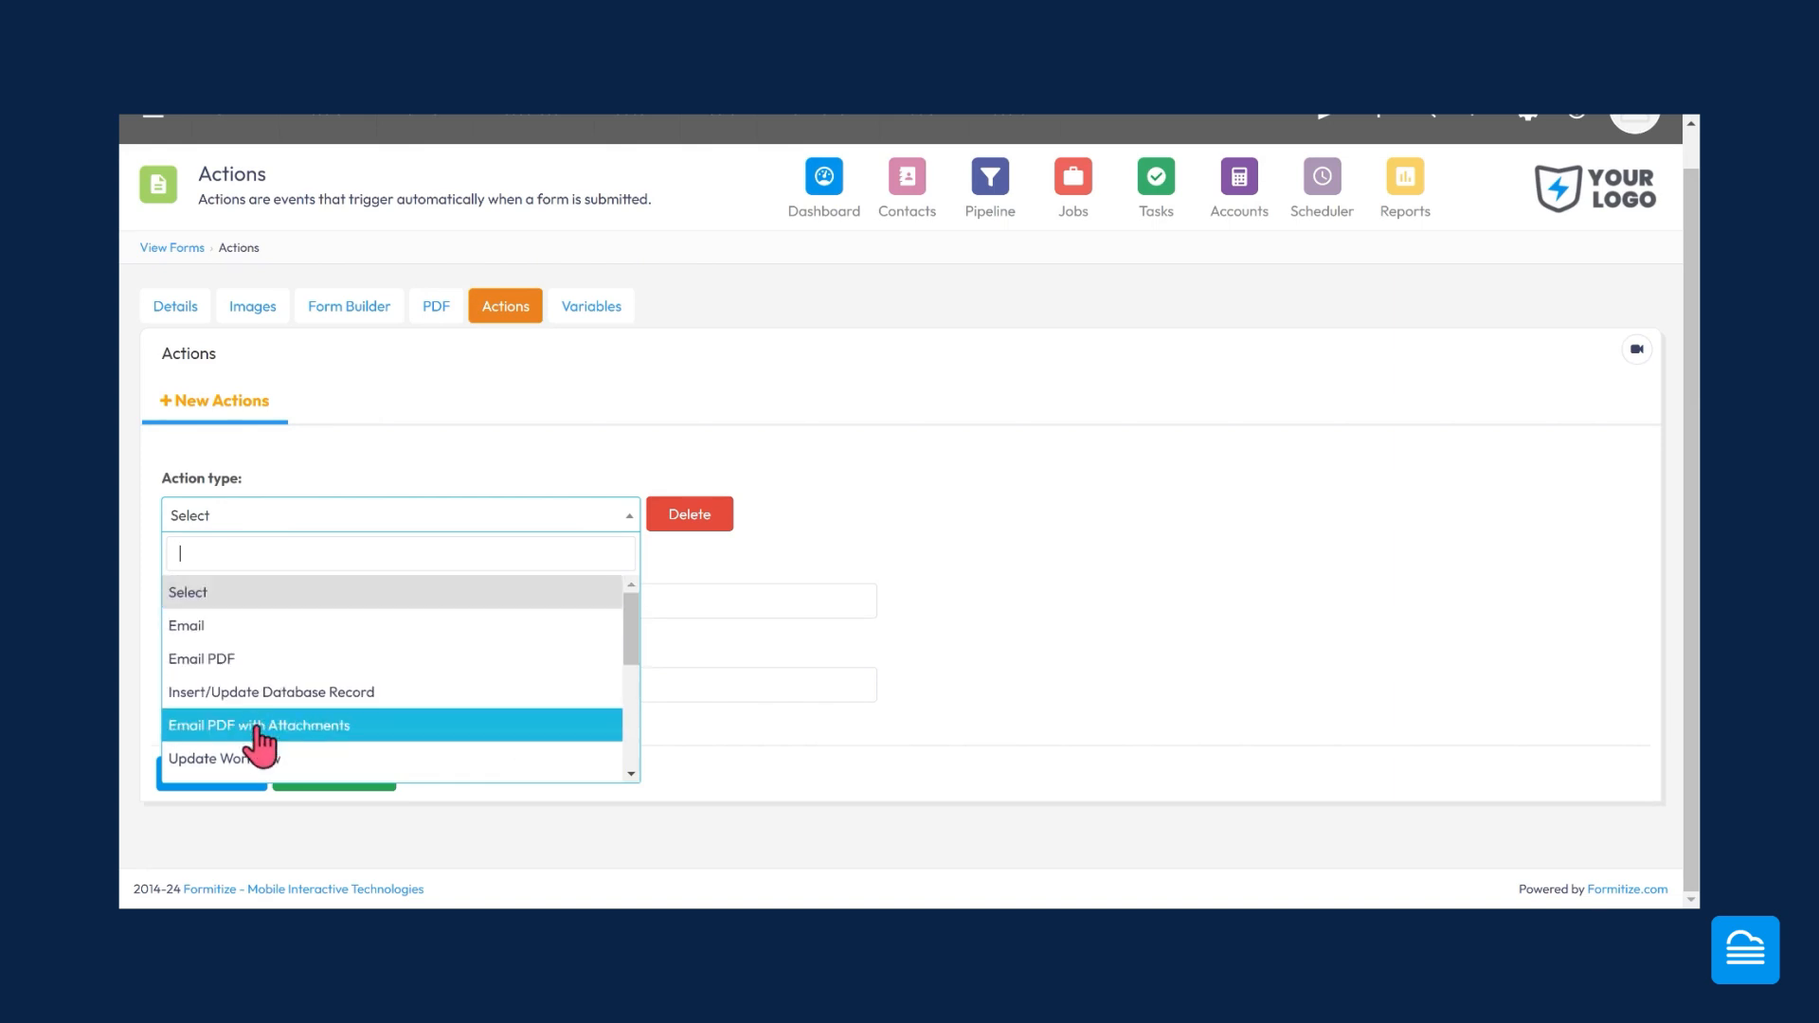
pyautogui.click(258, 728)
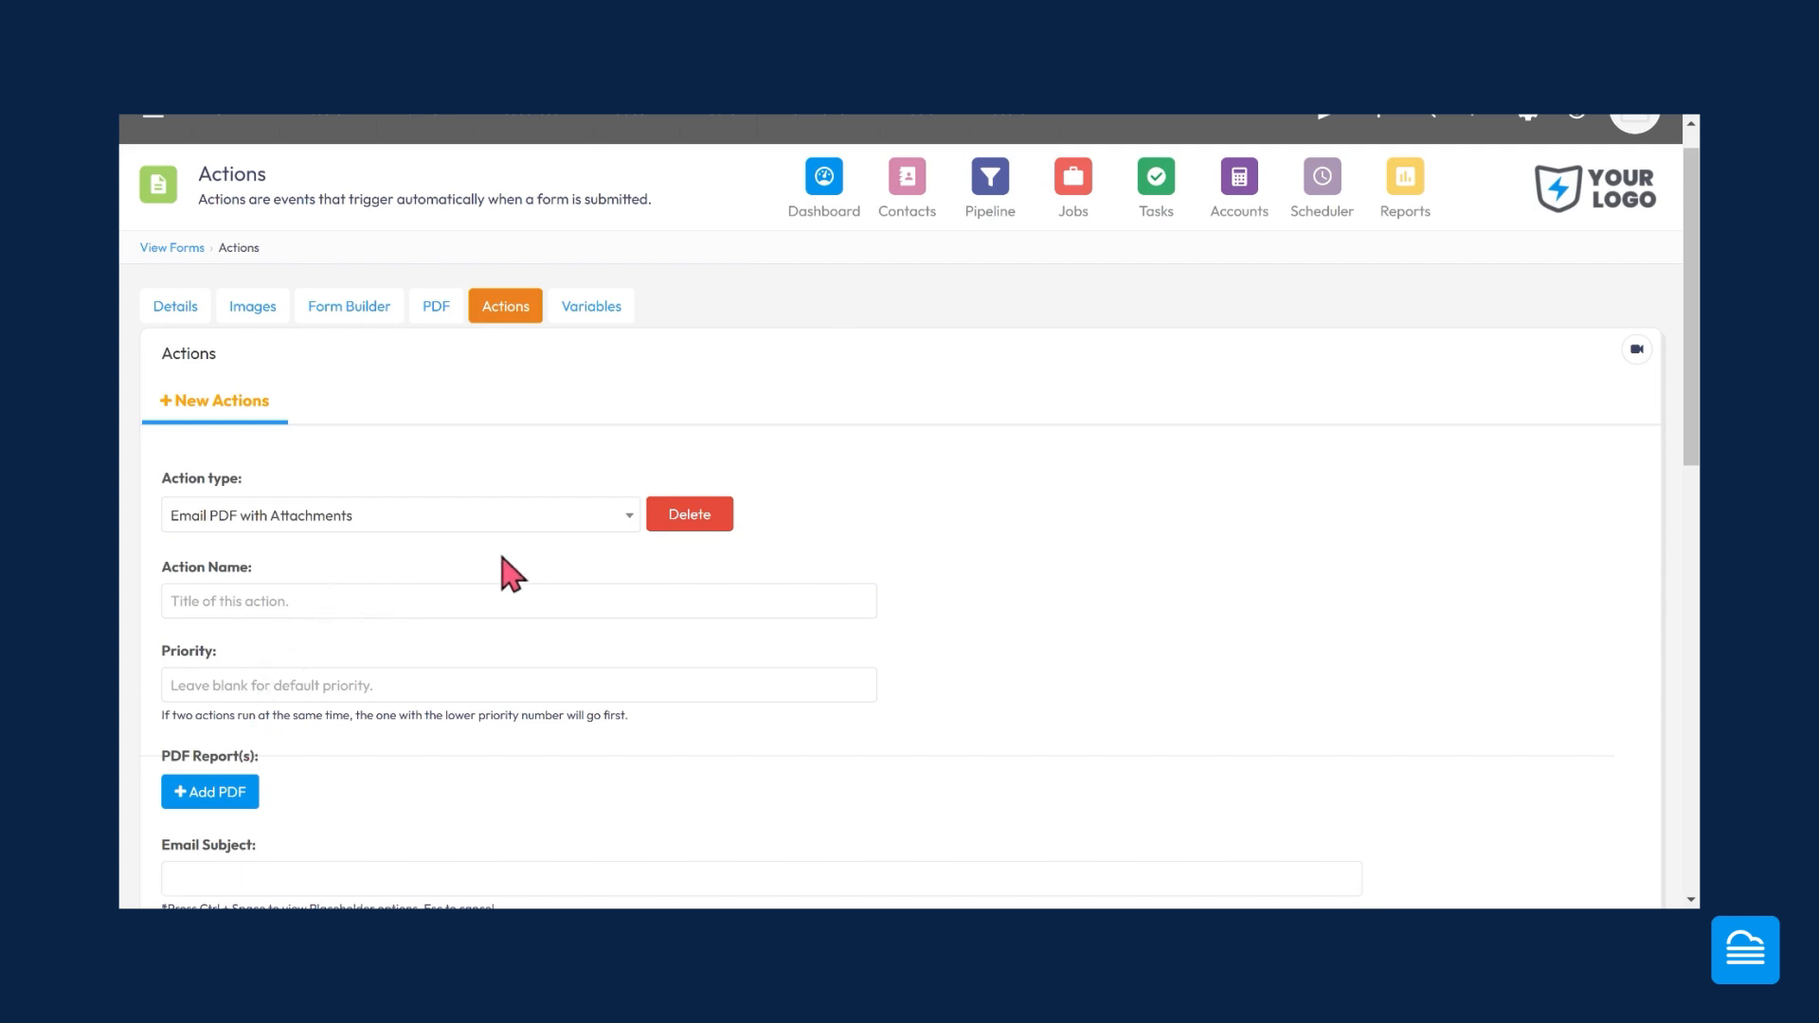
# - Add a first PDF report entry to the action and set its PDF to Custom Report
pyautogui.scroll(-2, 474, 570)
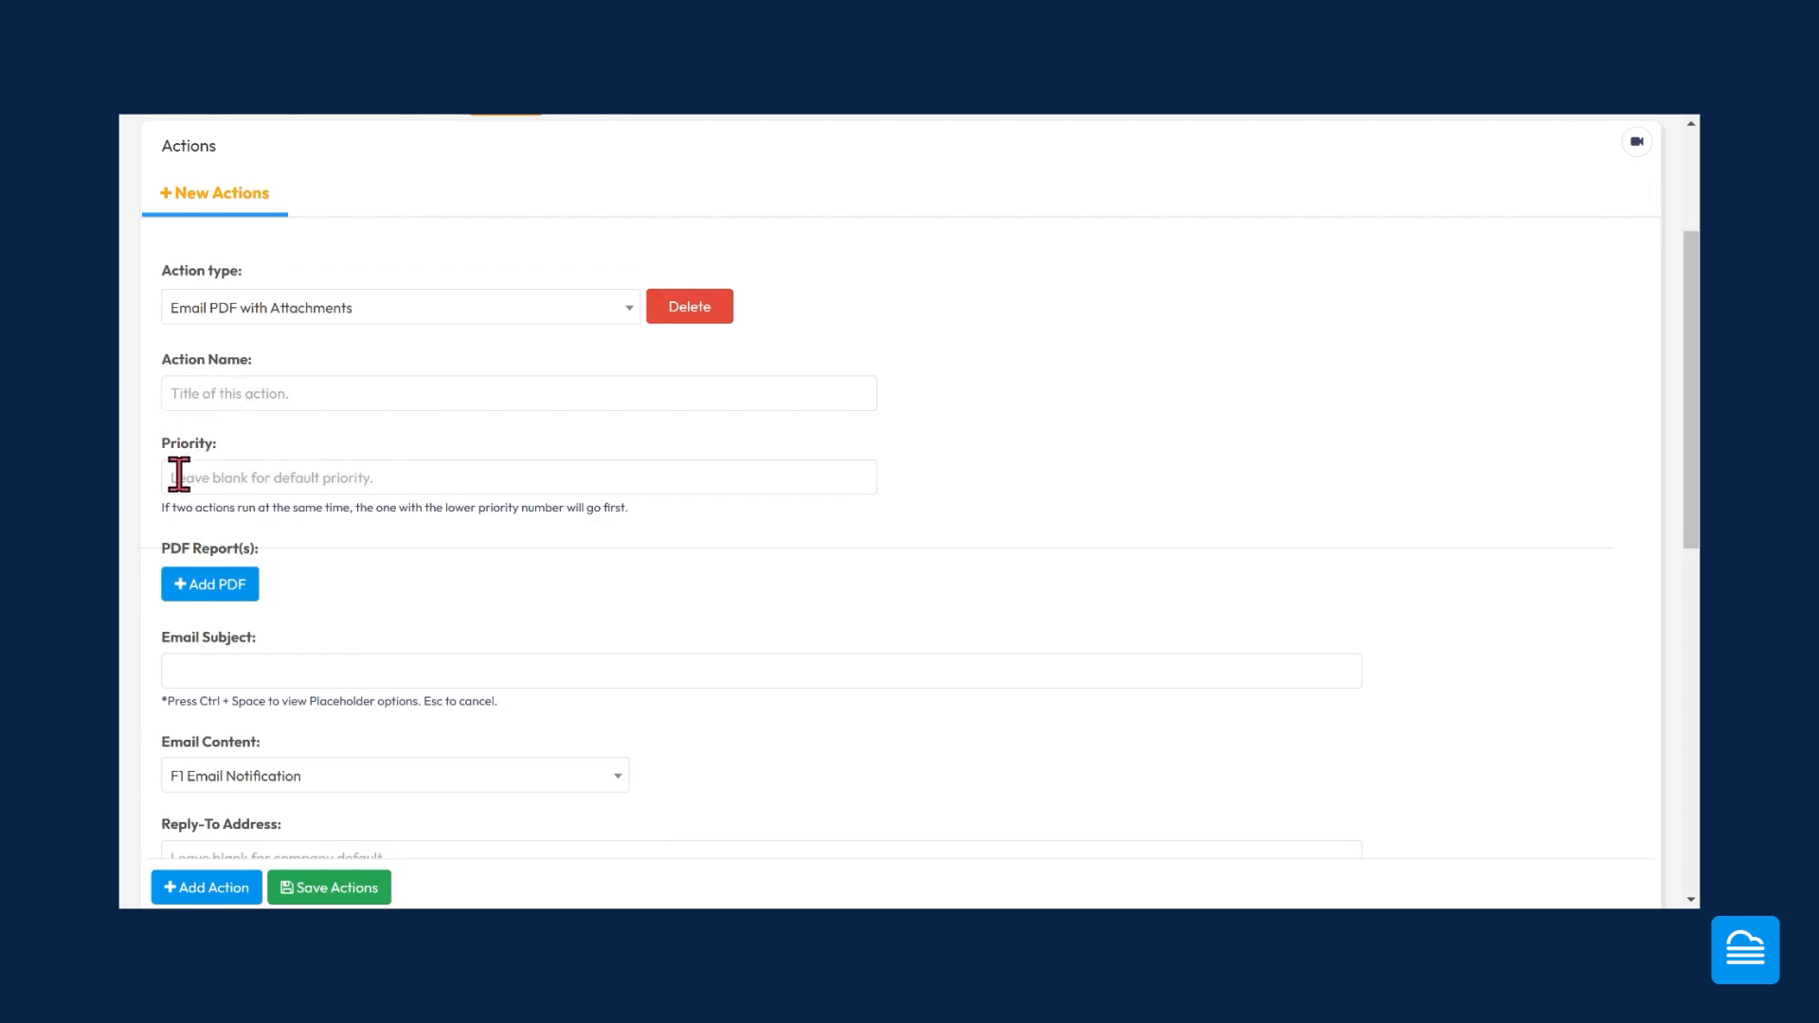
pyautogui.scroll(-1, 374, 609)
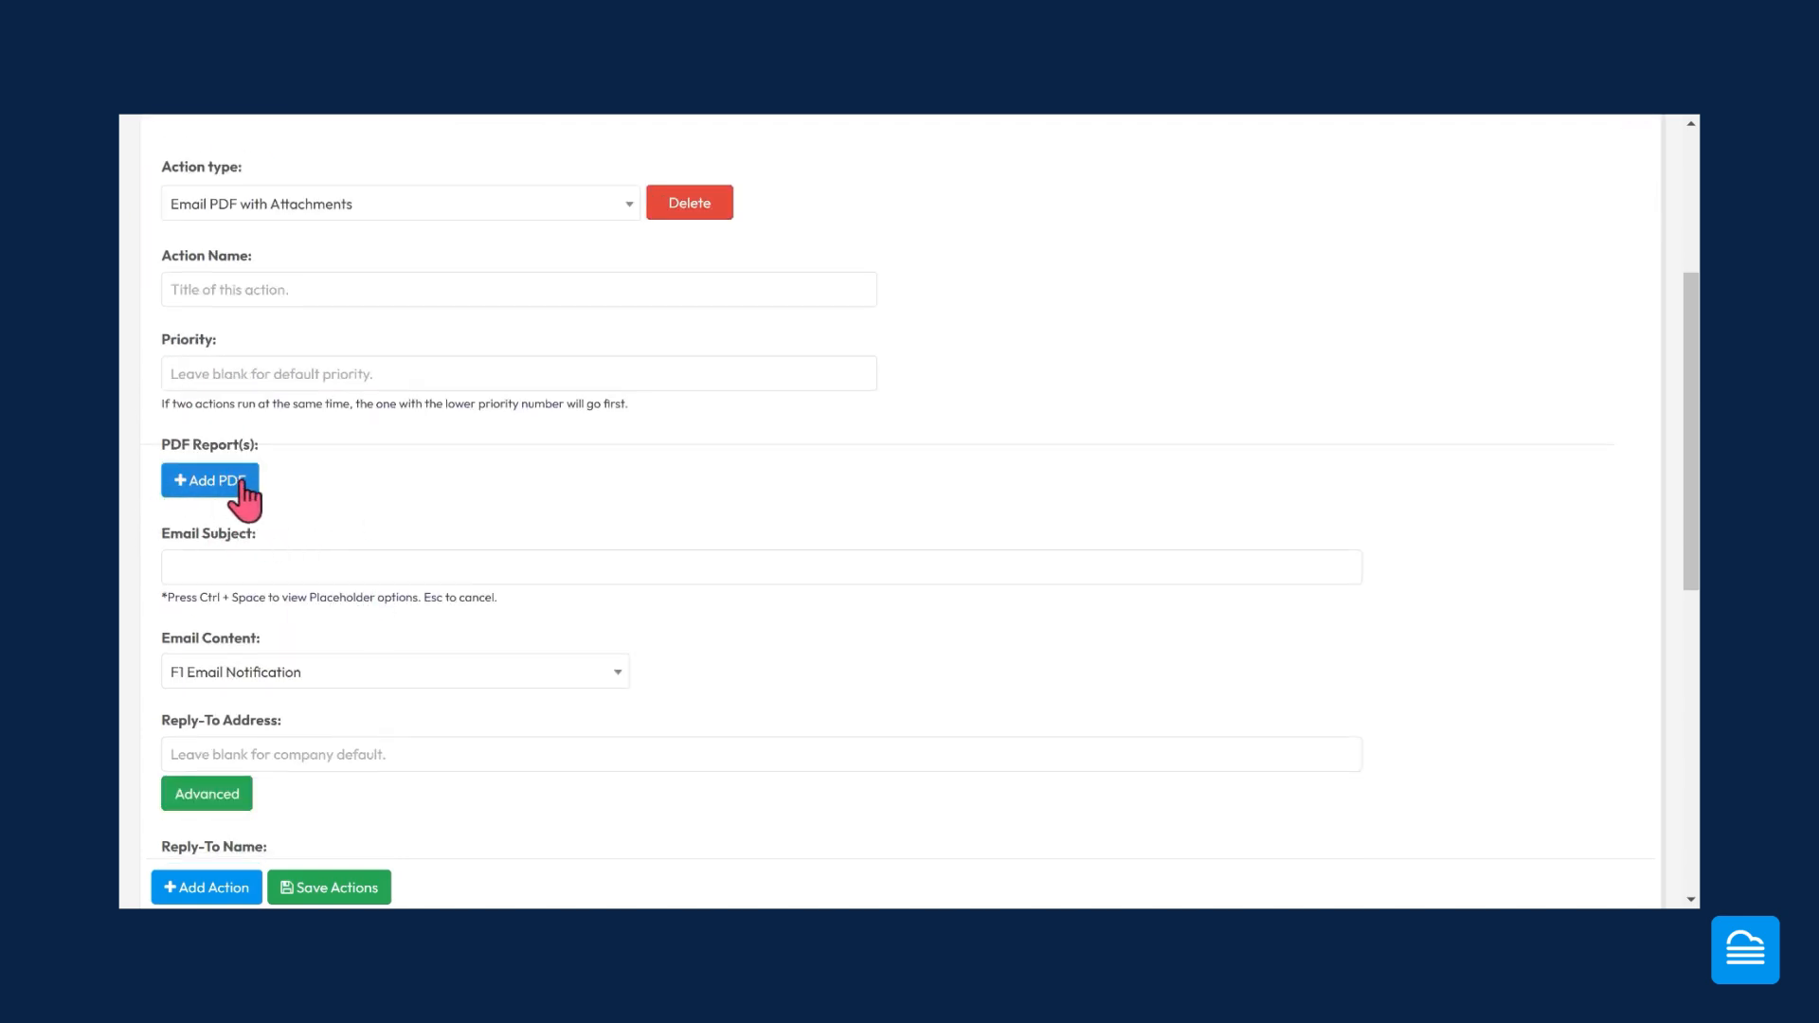
pyautogui.click(202, 483)
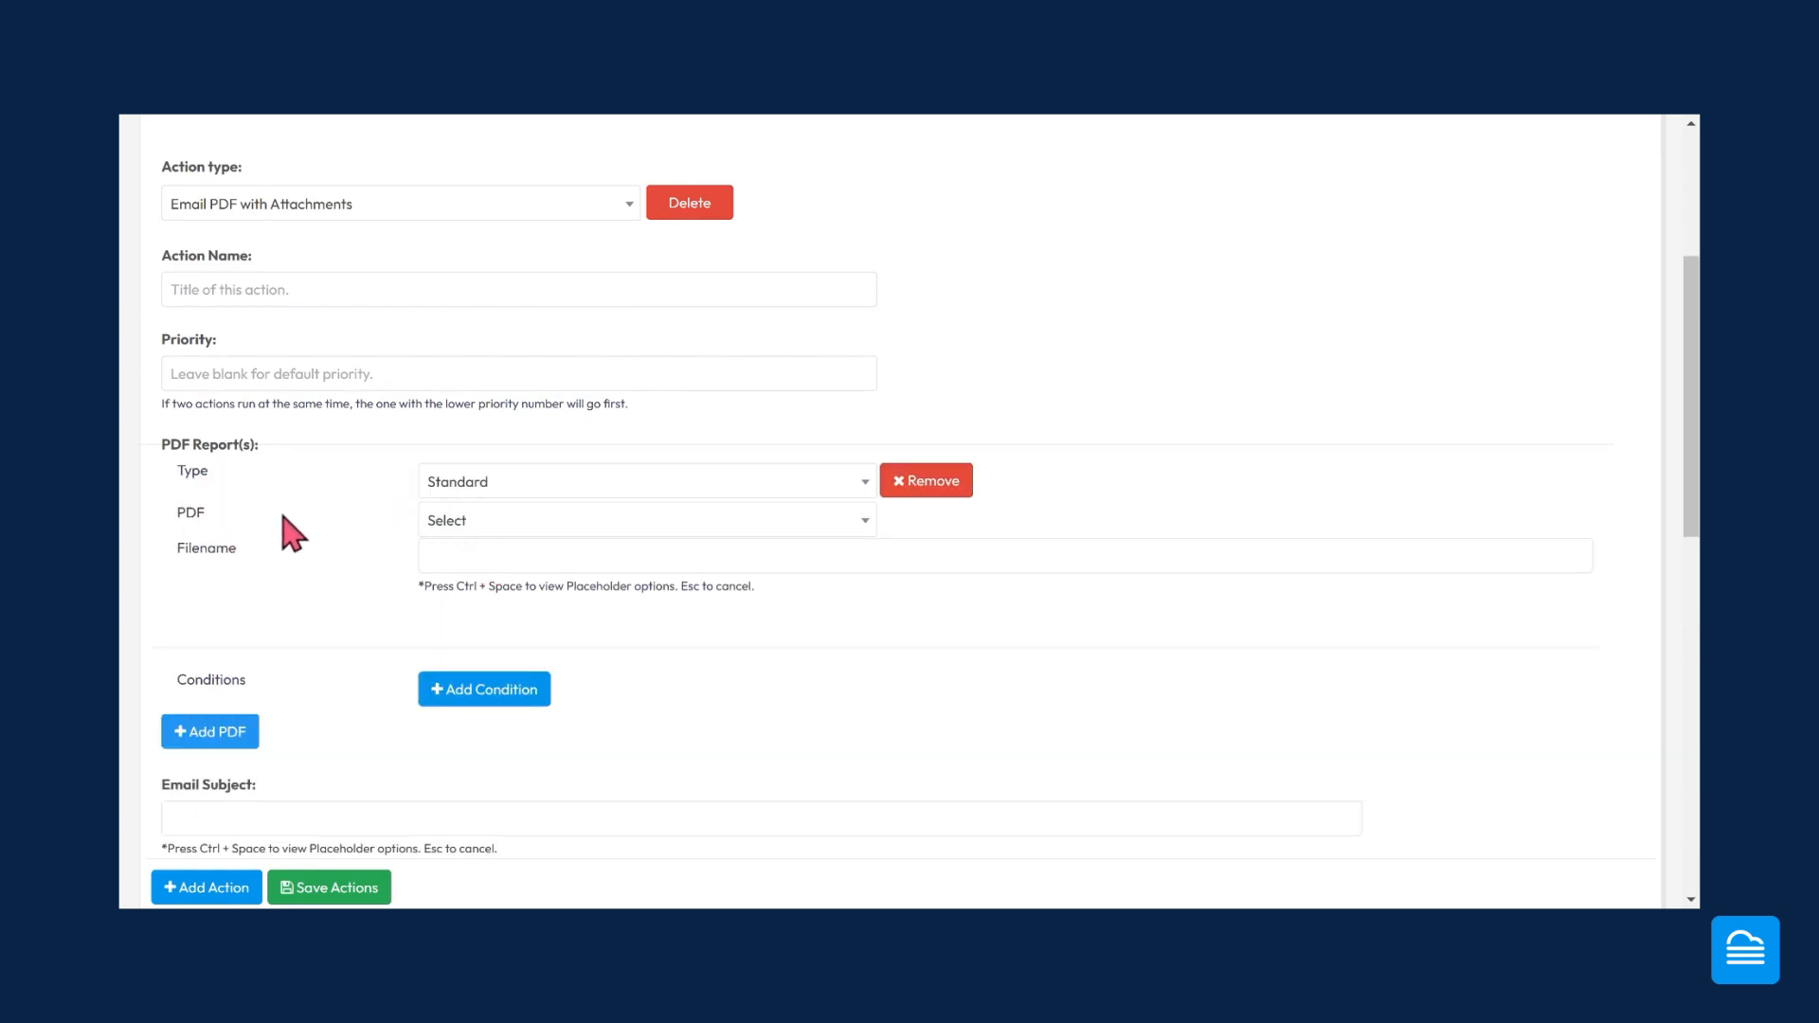
pyautogui.click(455, 523)
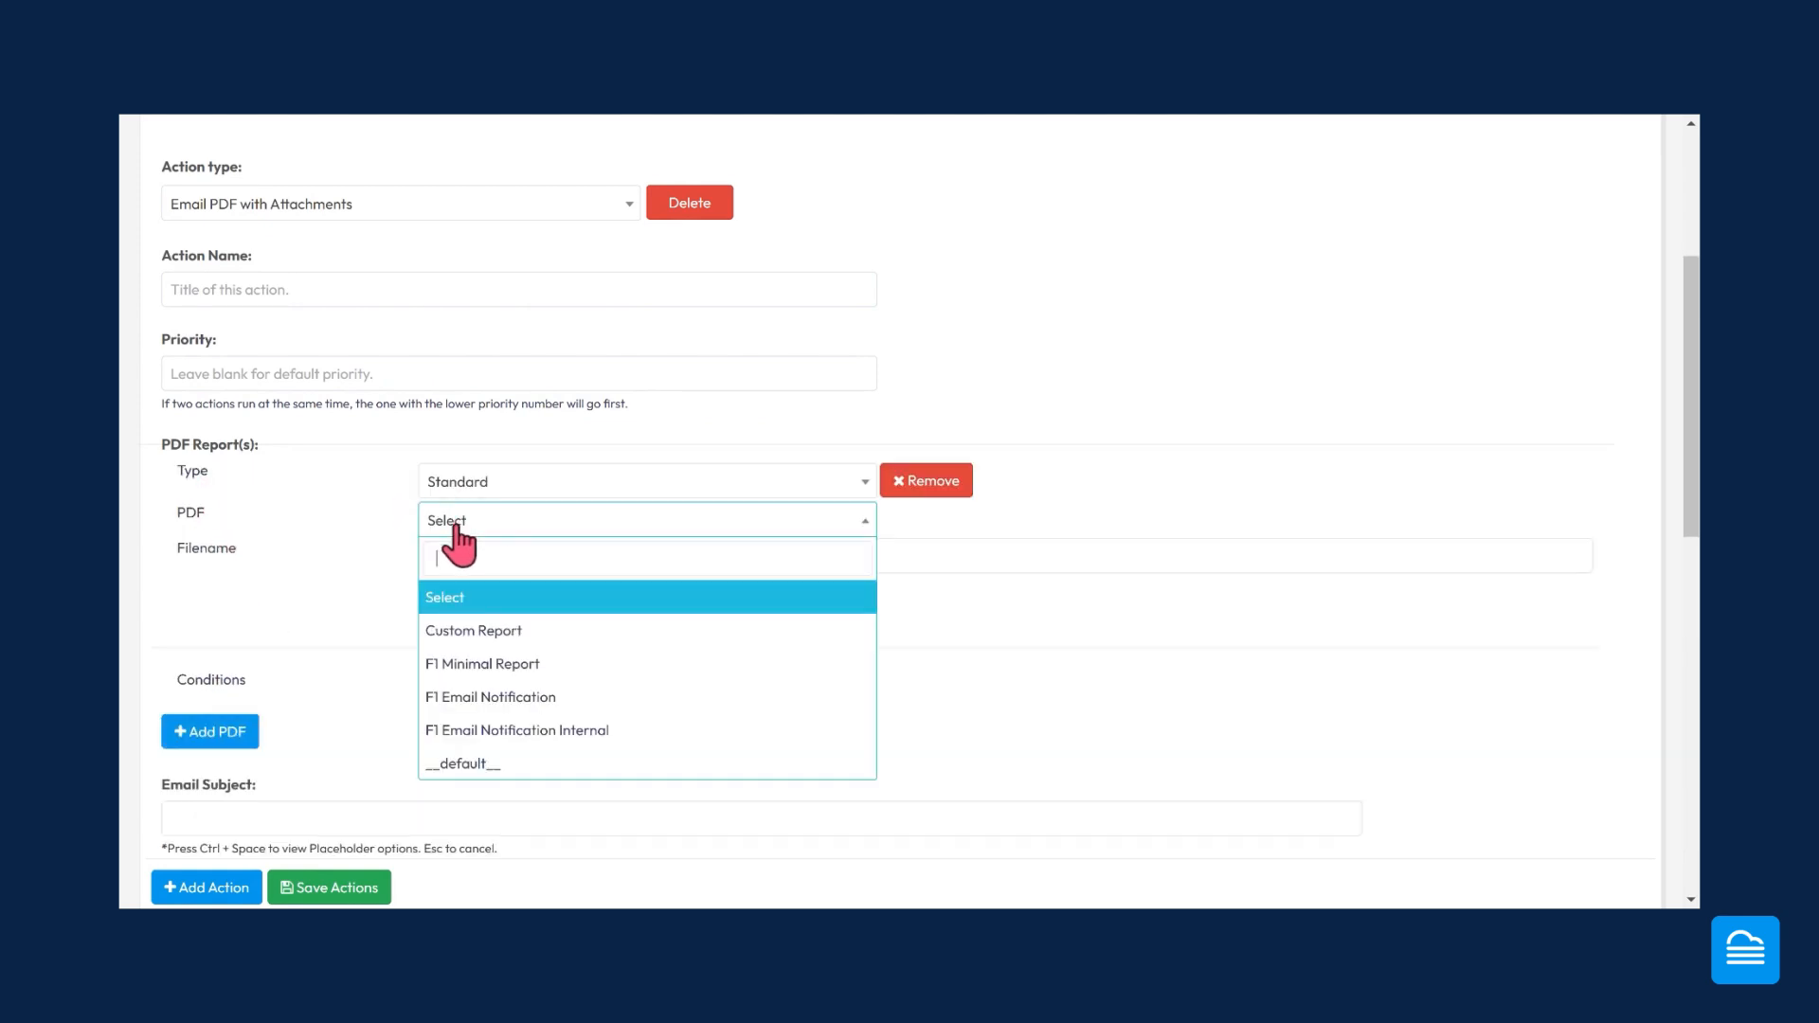
pyautogui.click(467, 634)
# - Add a second PDF report entry to the action and set its PDF to F1 Minimal Report
pyautogui.scroll(-3, 398, 597)
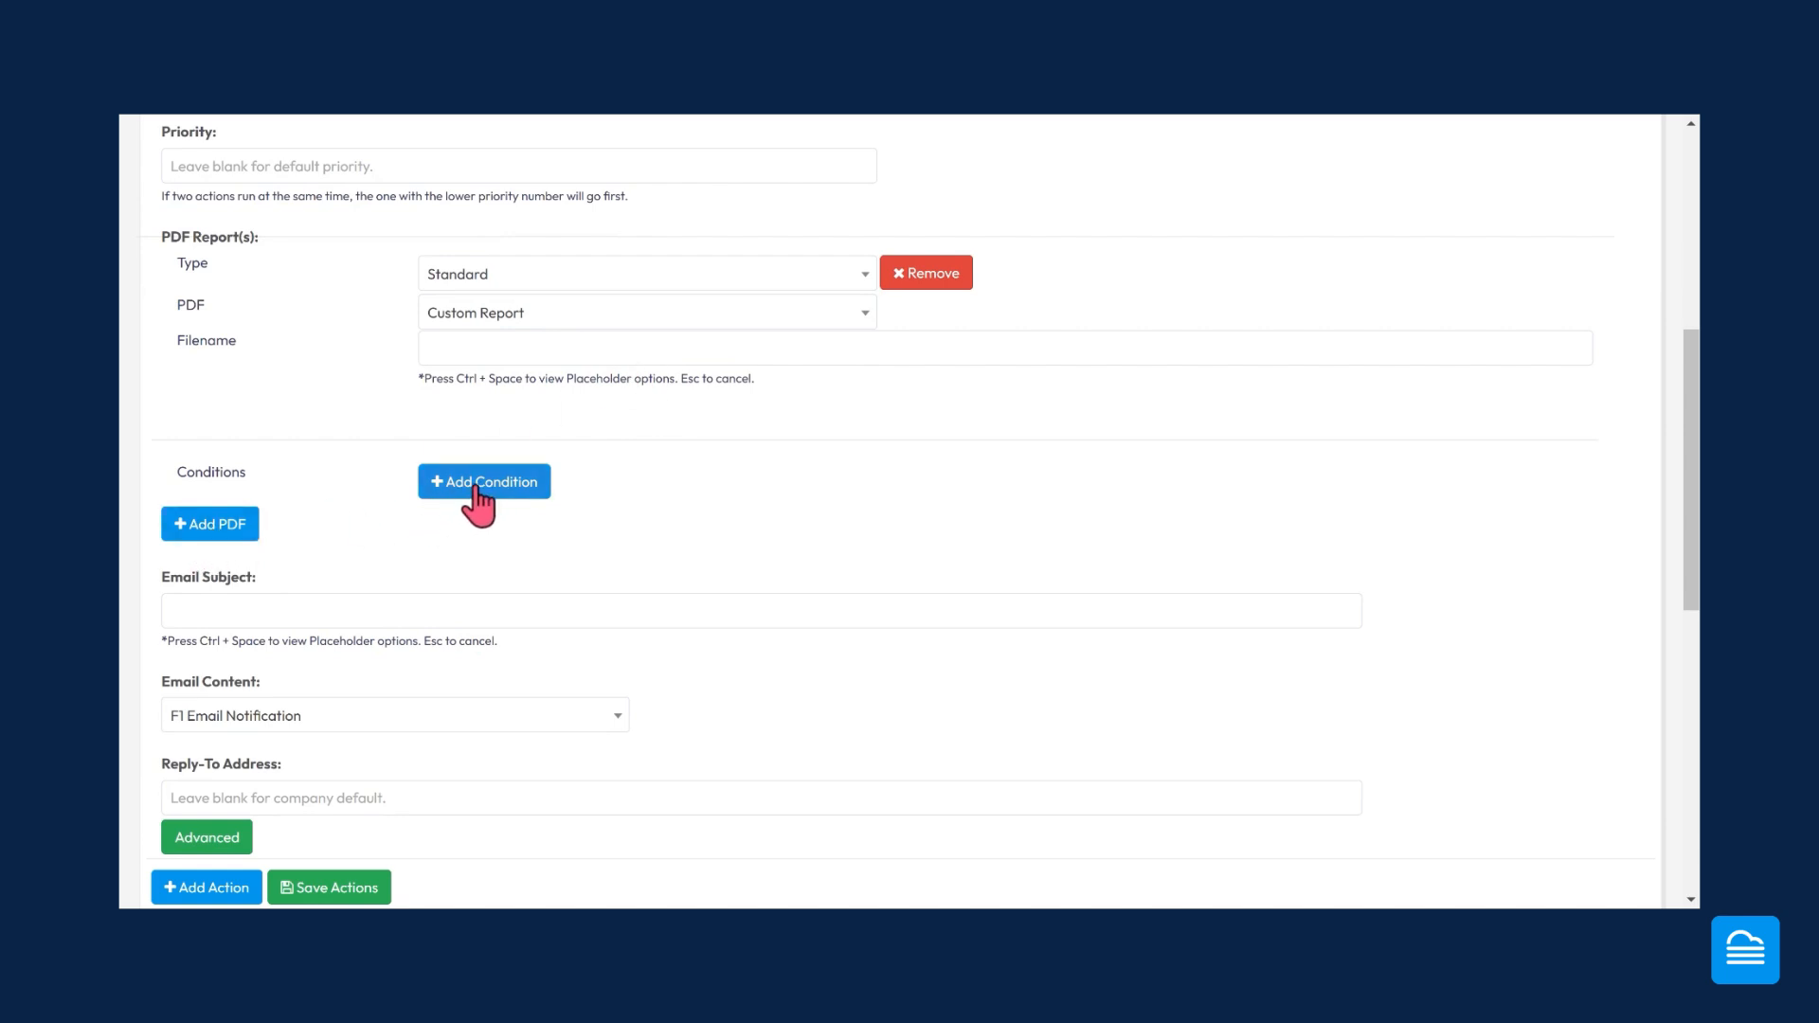
pyautogui.click(218, 531)
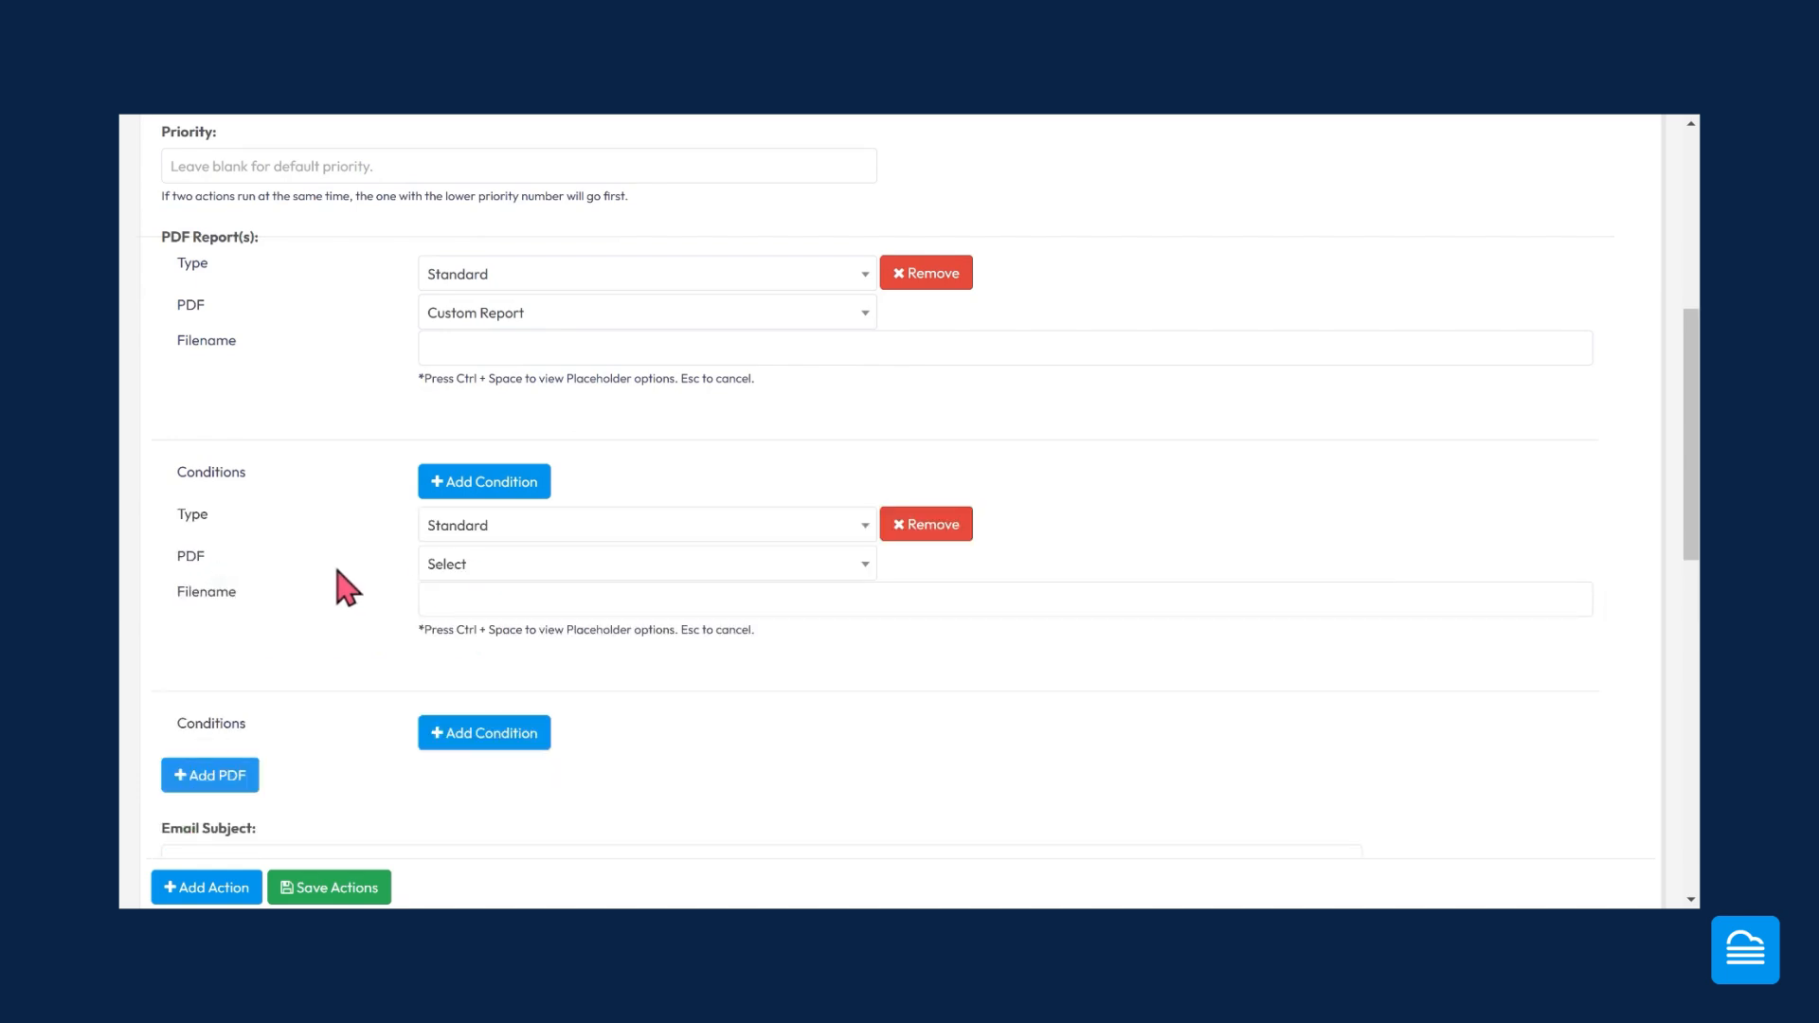
pyautogui.click(476, 572)
pyautogui.click(478, 707)
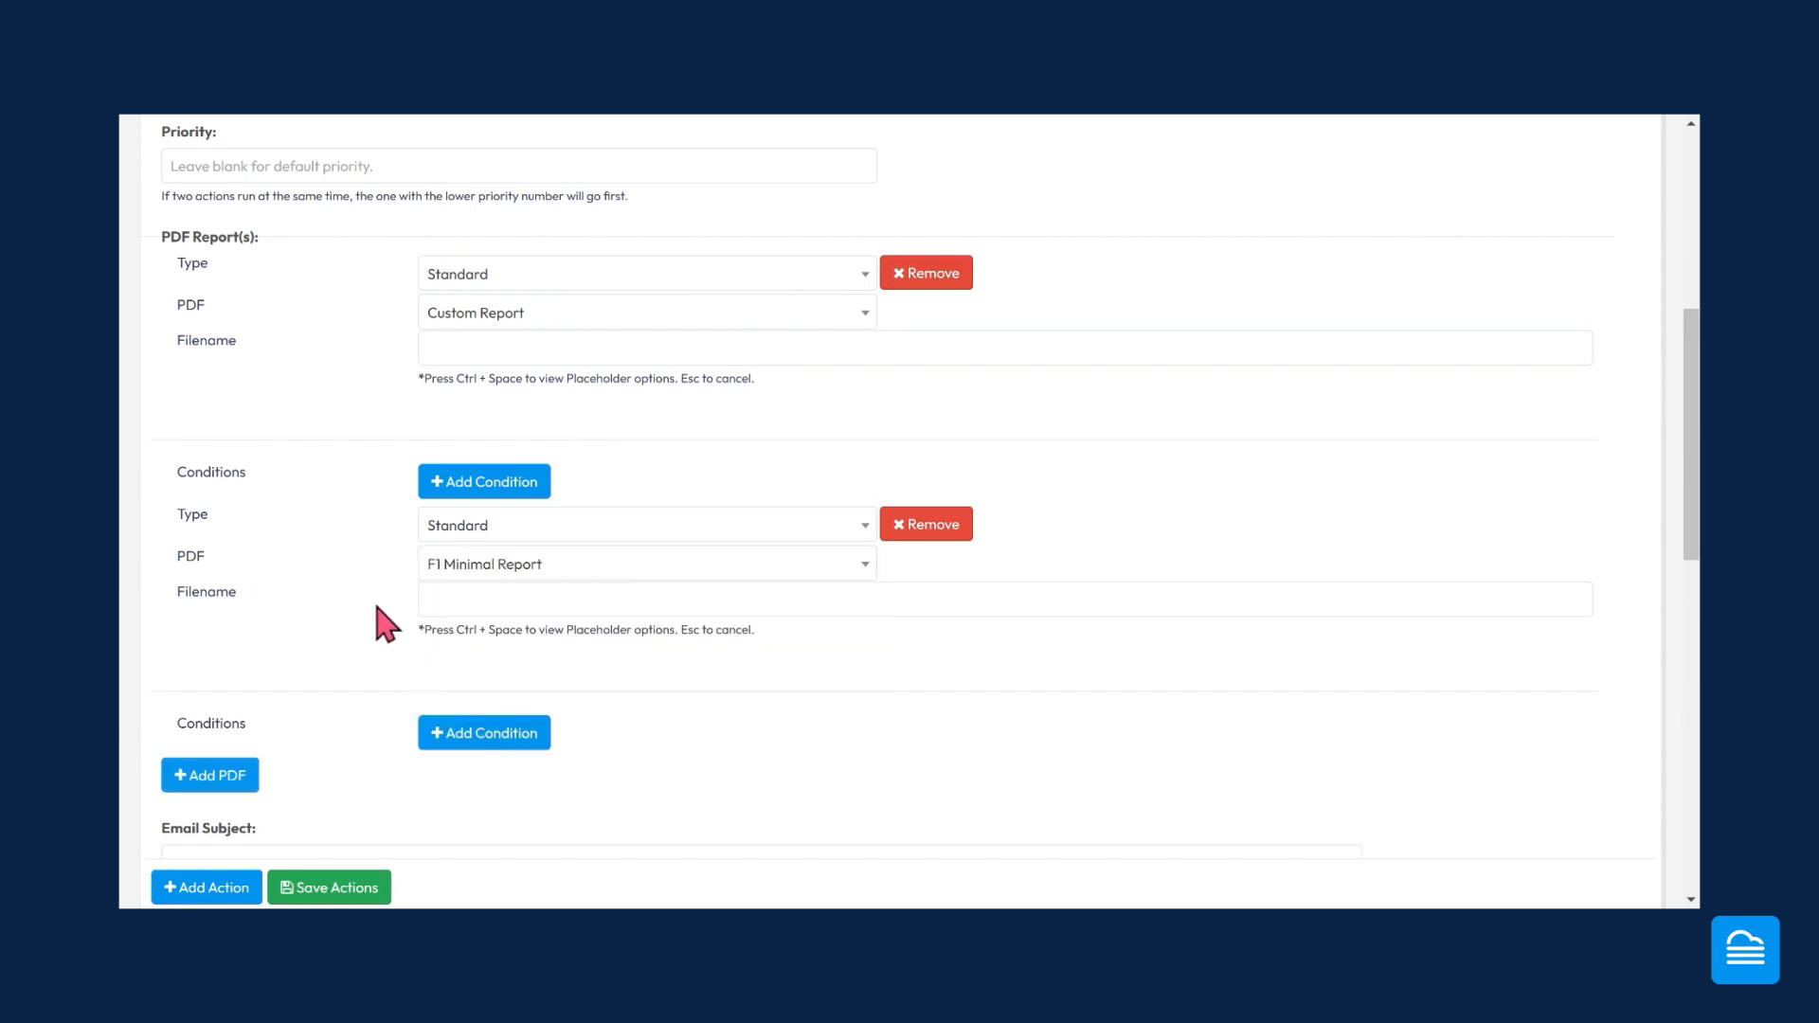
# - Examine the first PDF report's type options and the action's email content, reply-to, status, delay, condition, resource and recipient settings
pyautogui.click(479, 277)
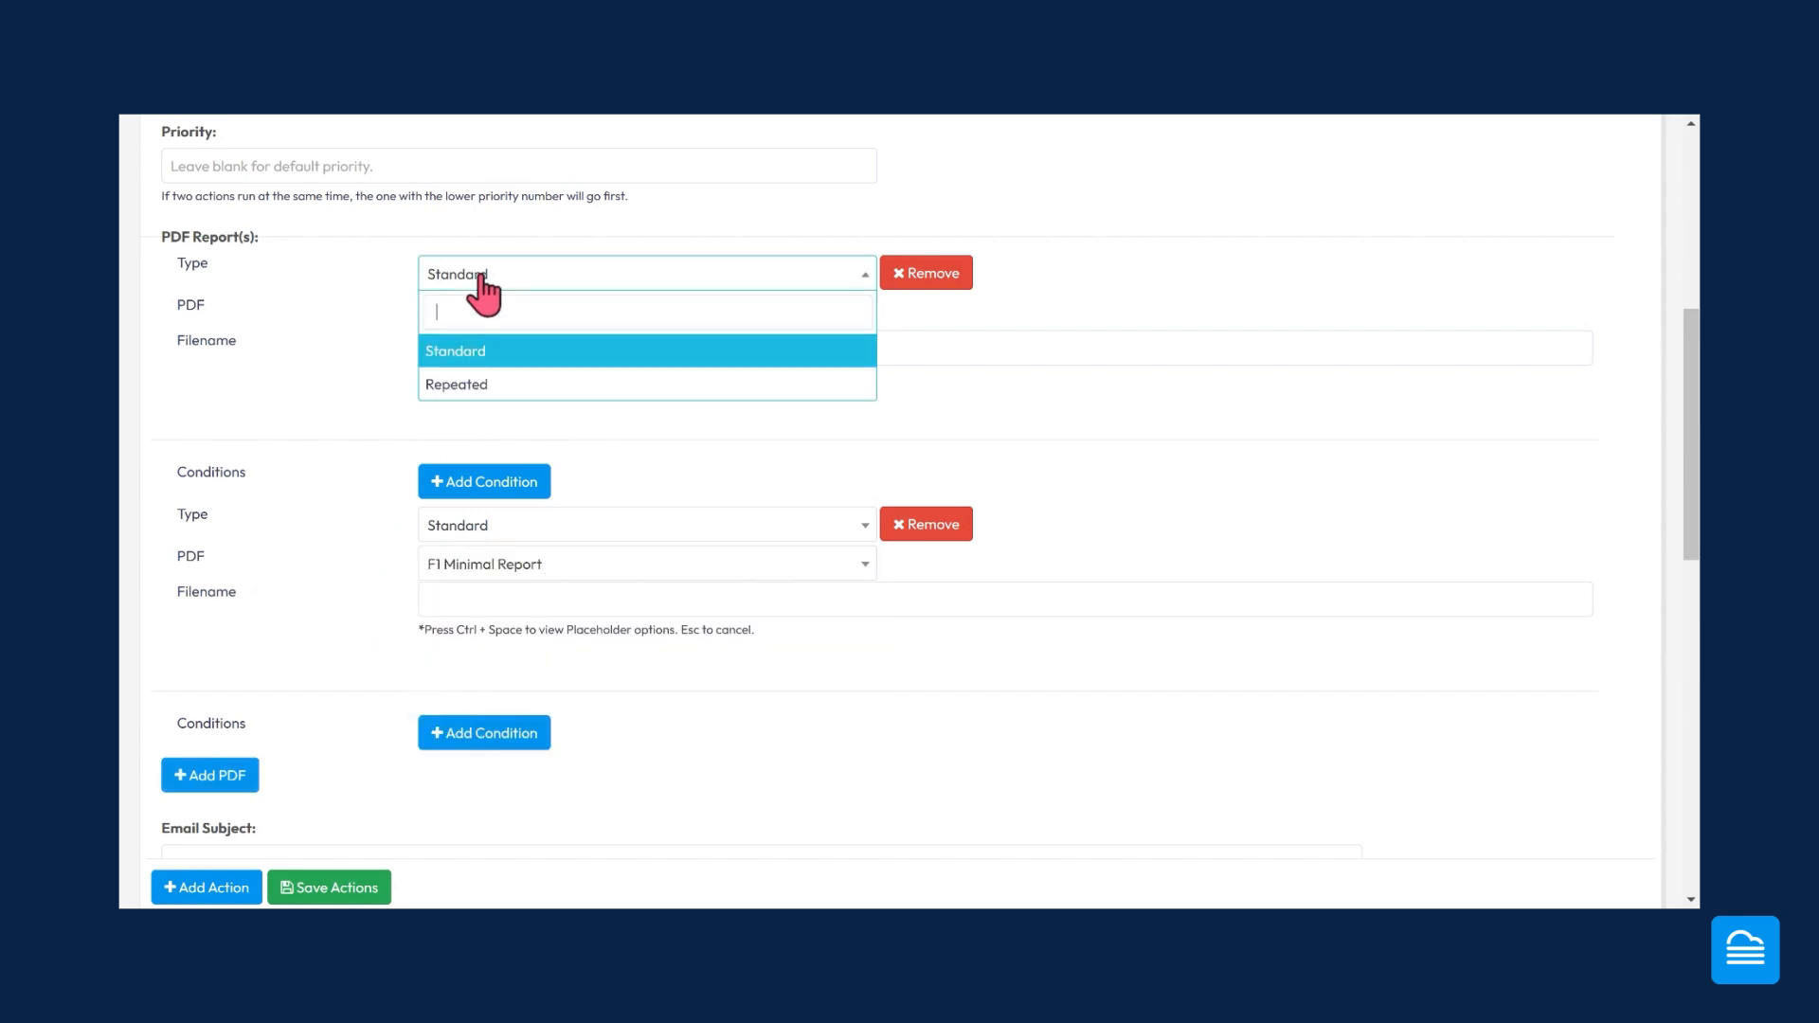
pyautogui.click(474, 280)
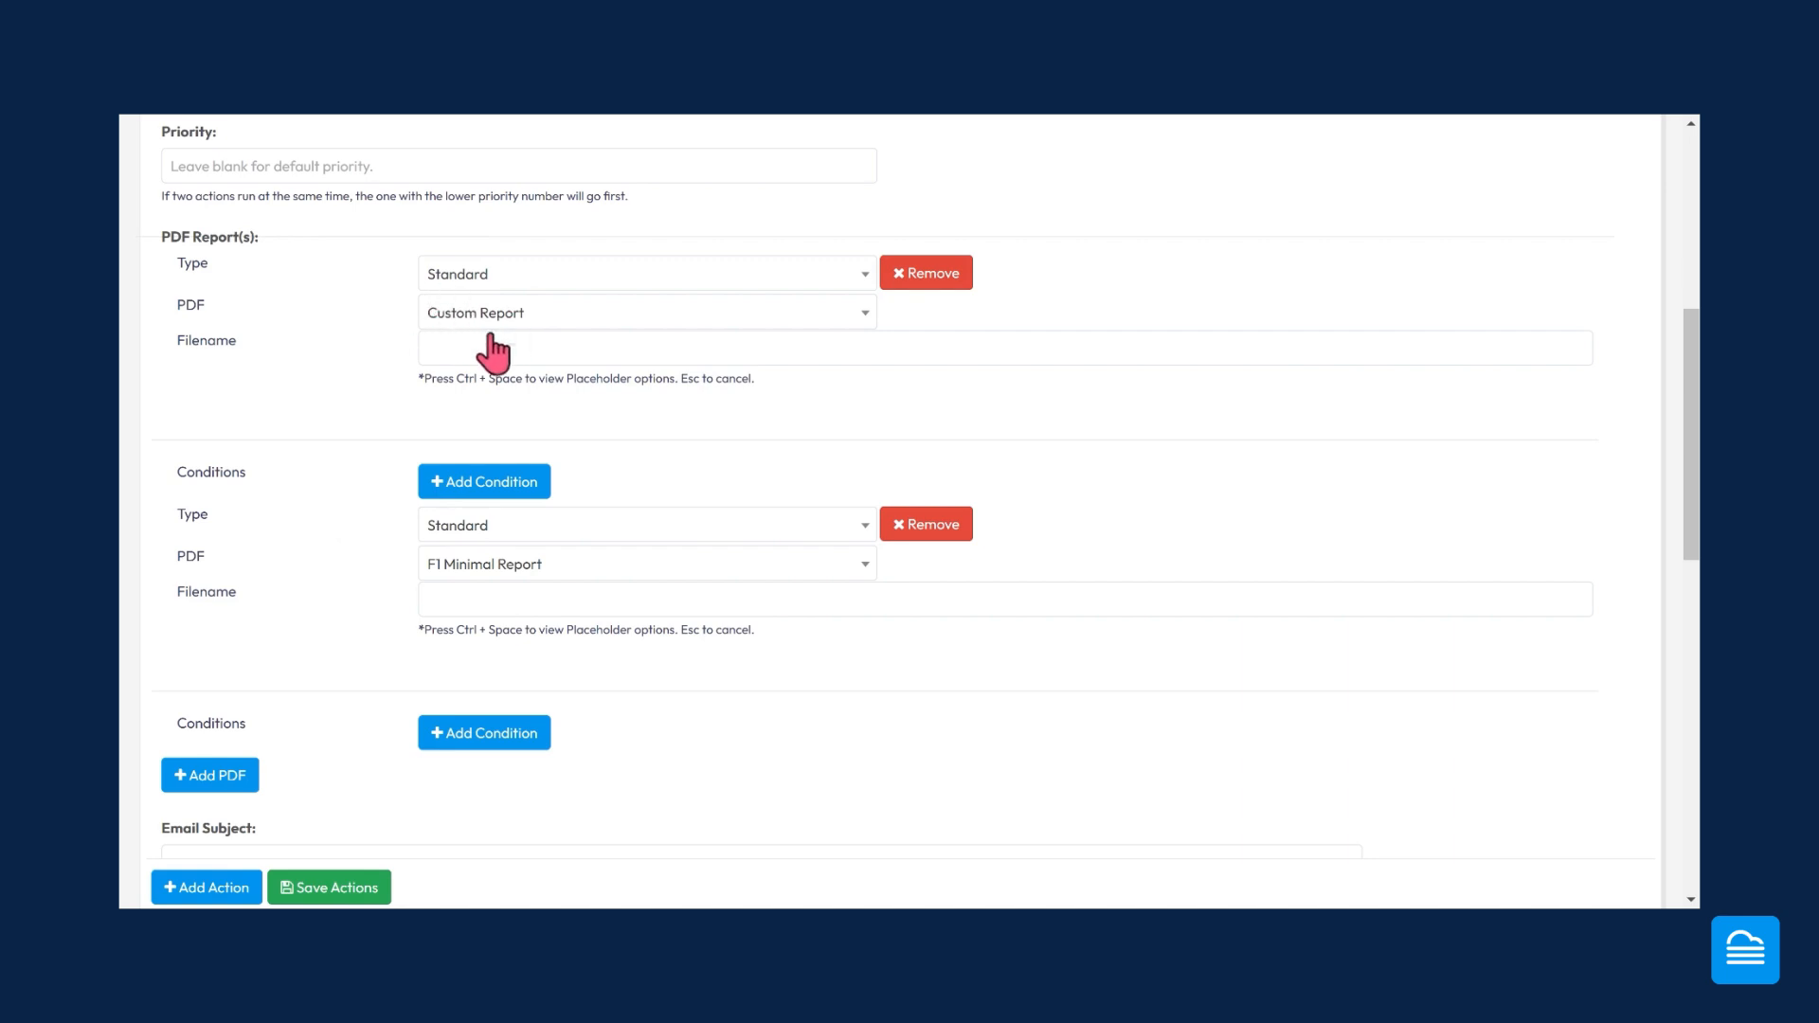
pyautogui.scroll(-2, 343, 640)
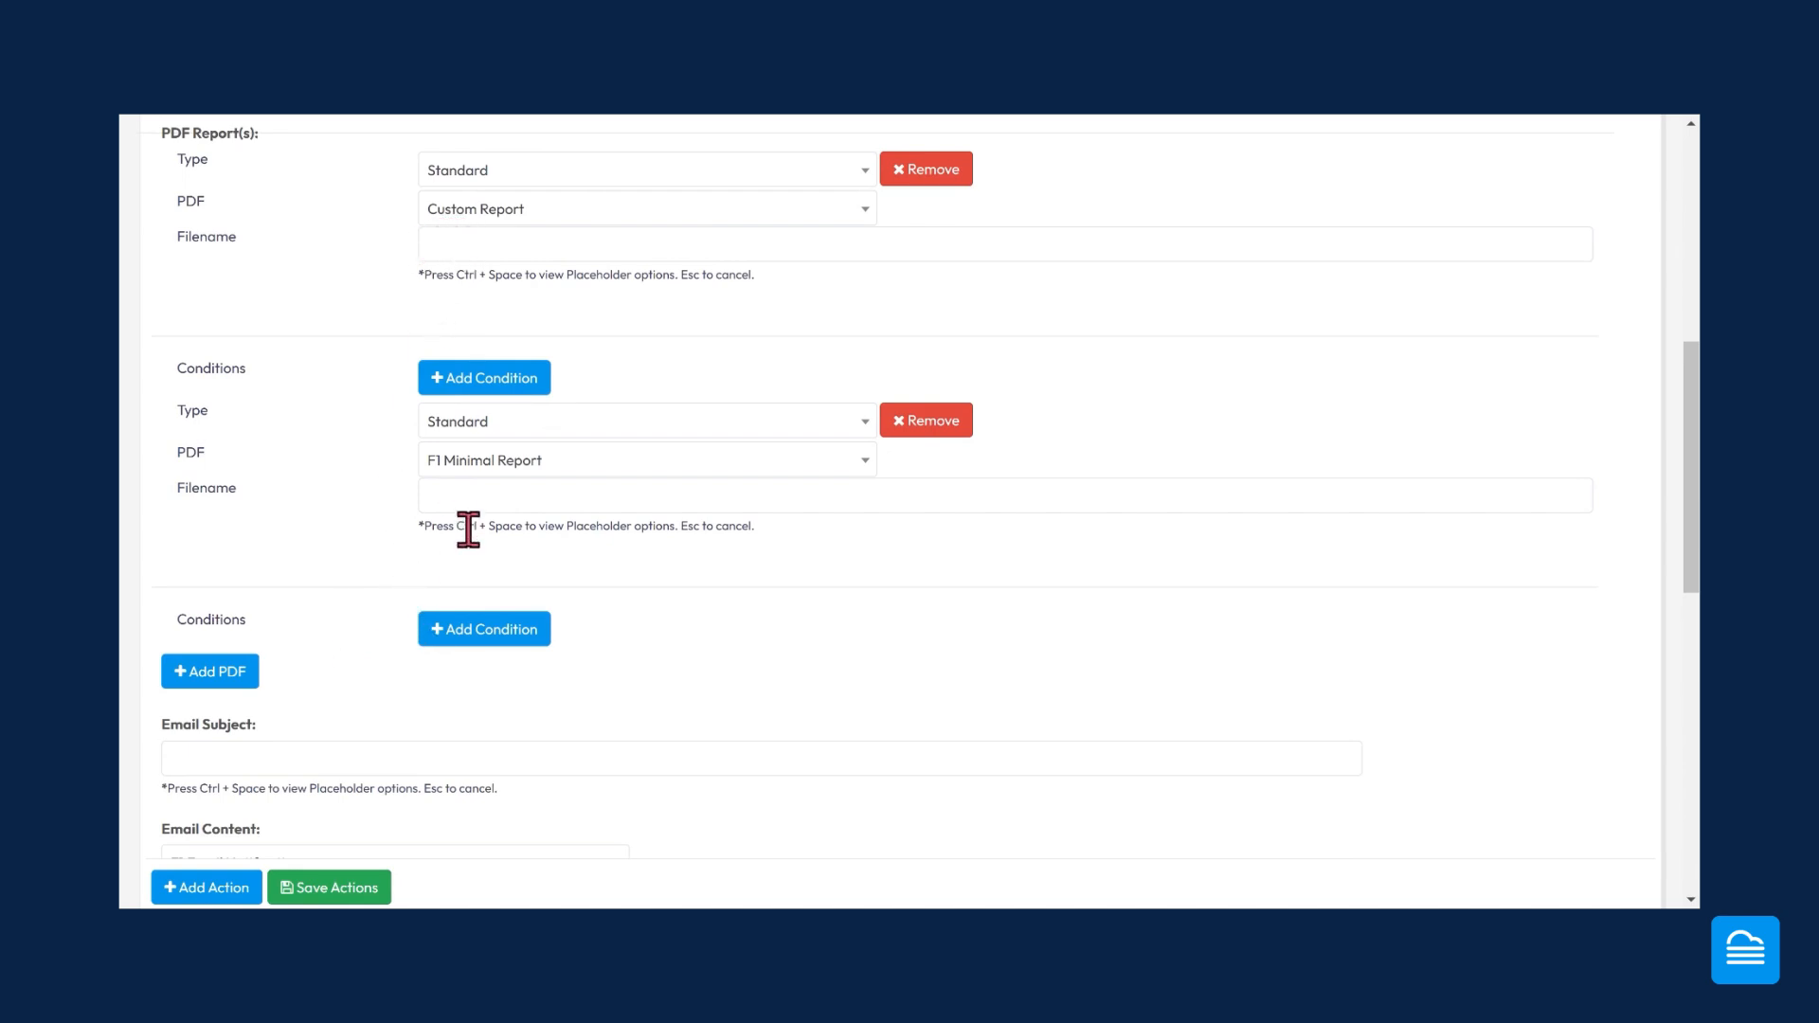
pyautogui.scroll(-2, 607, 682)
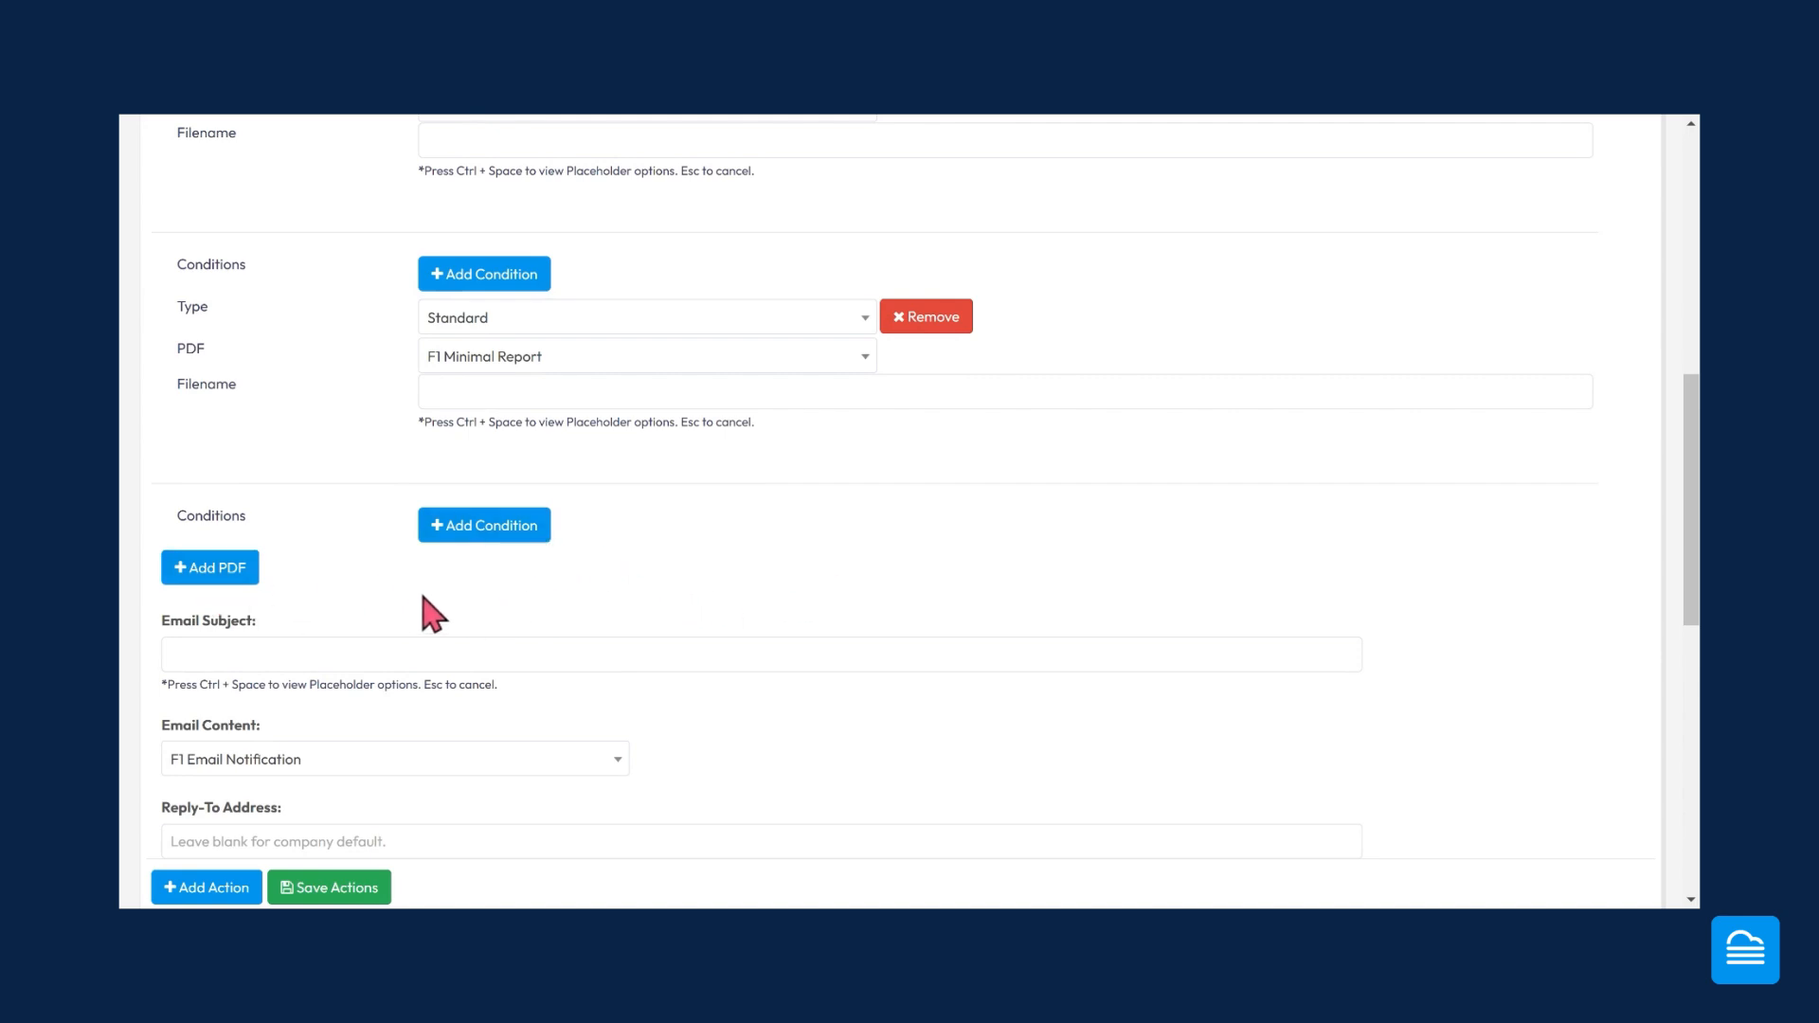
pyautogui.scroll(-4, 374, 589)
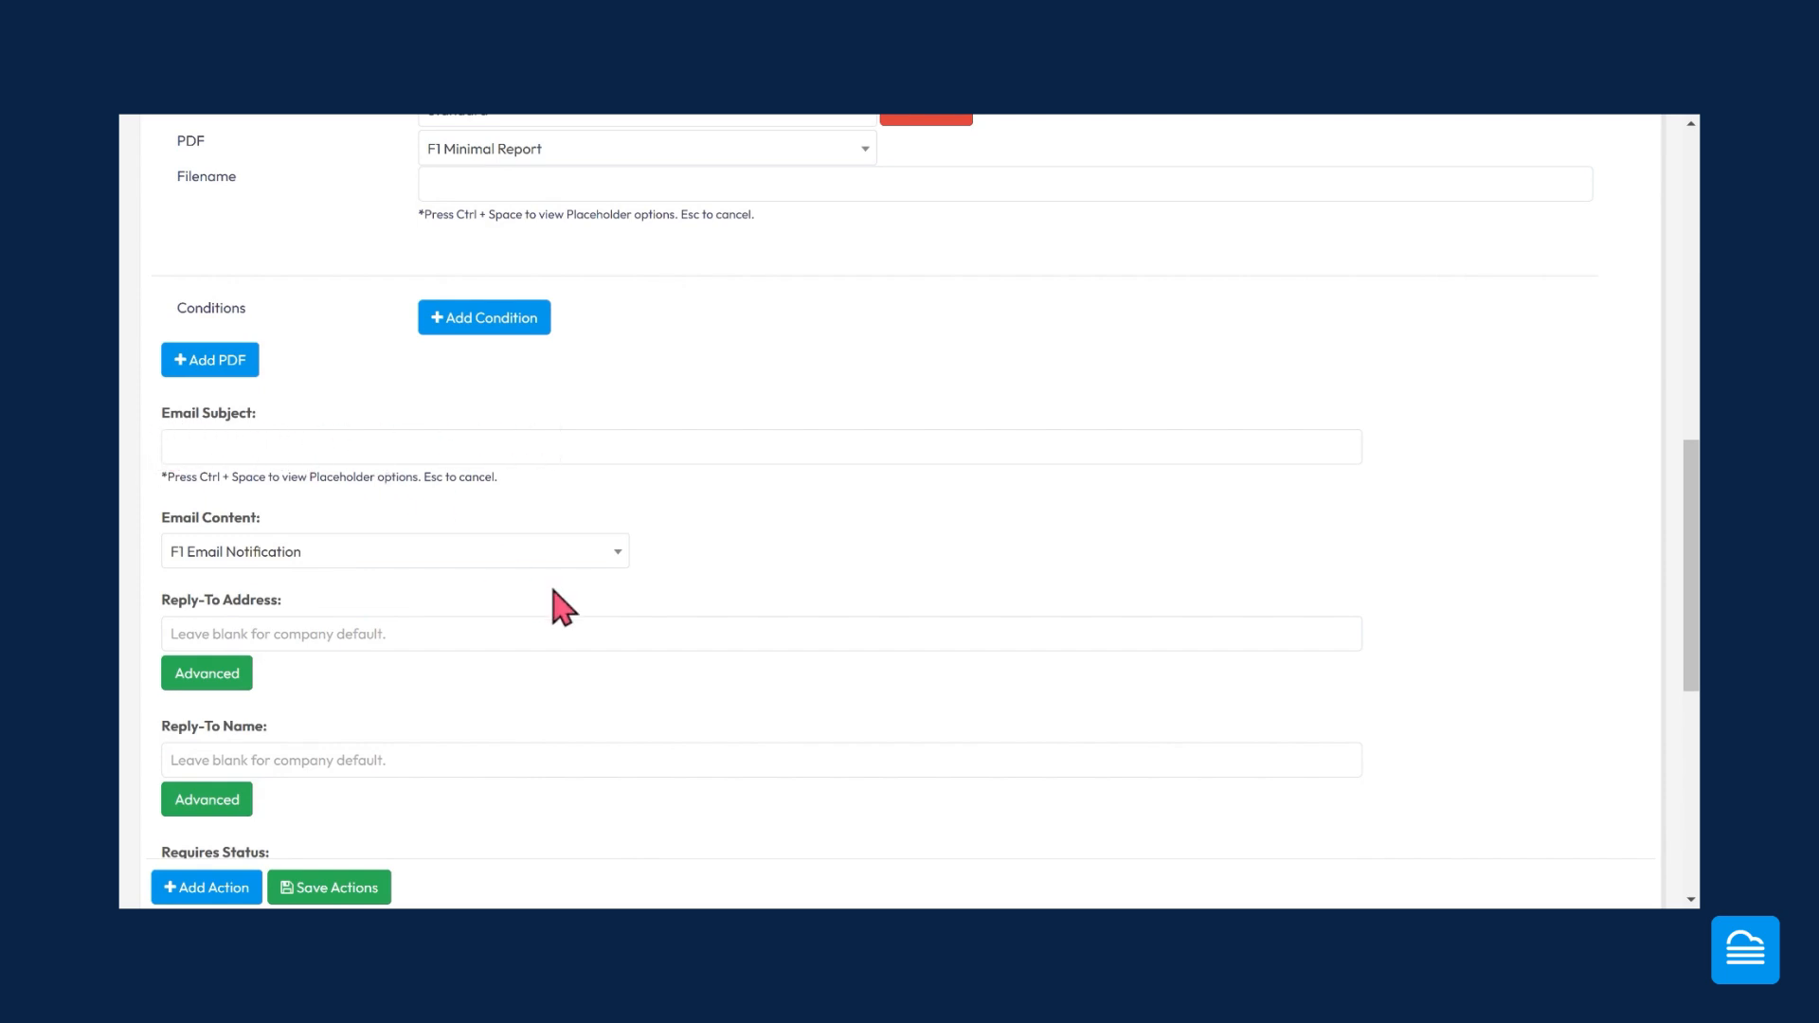
pyautogui.scroll(-1, 663, 606)
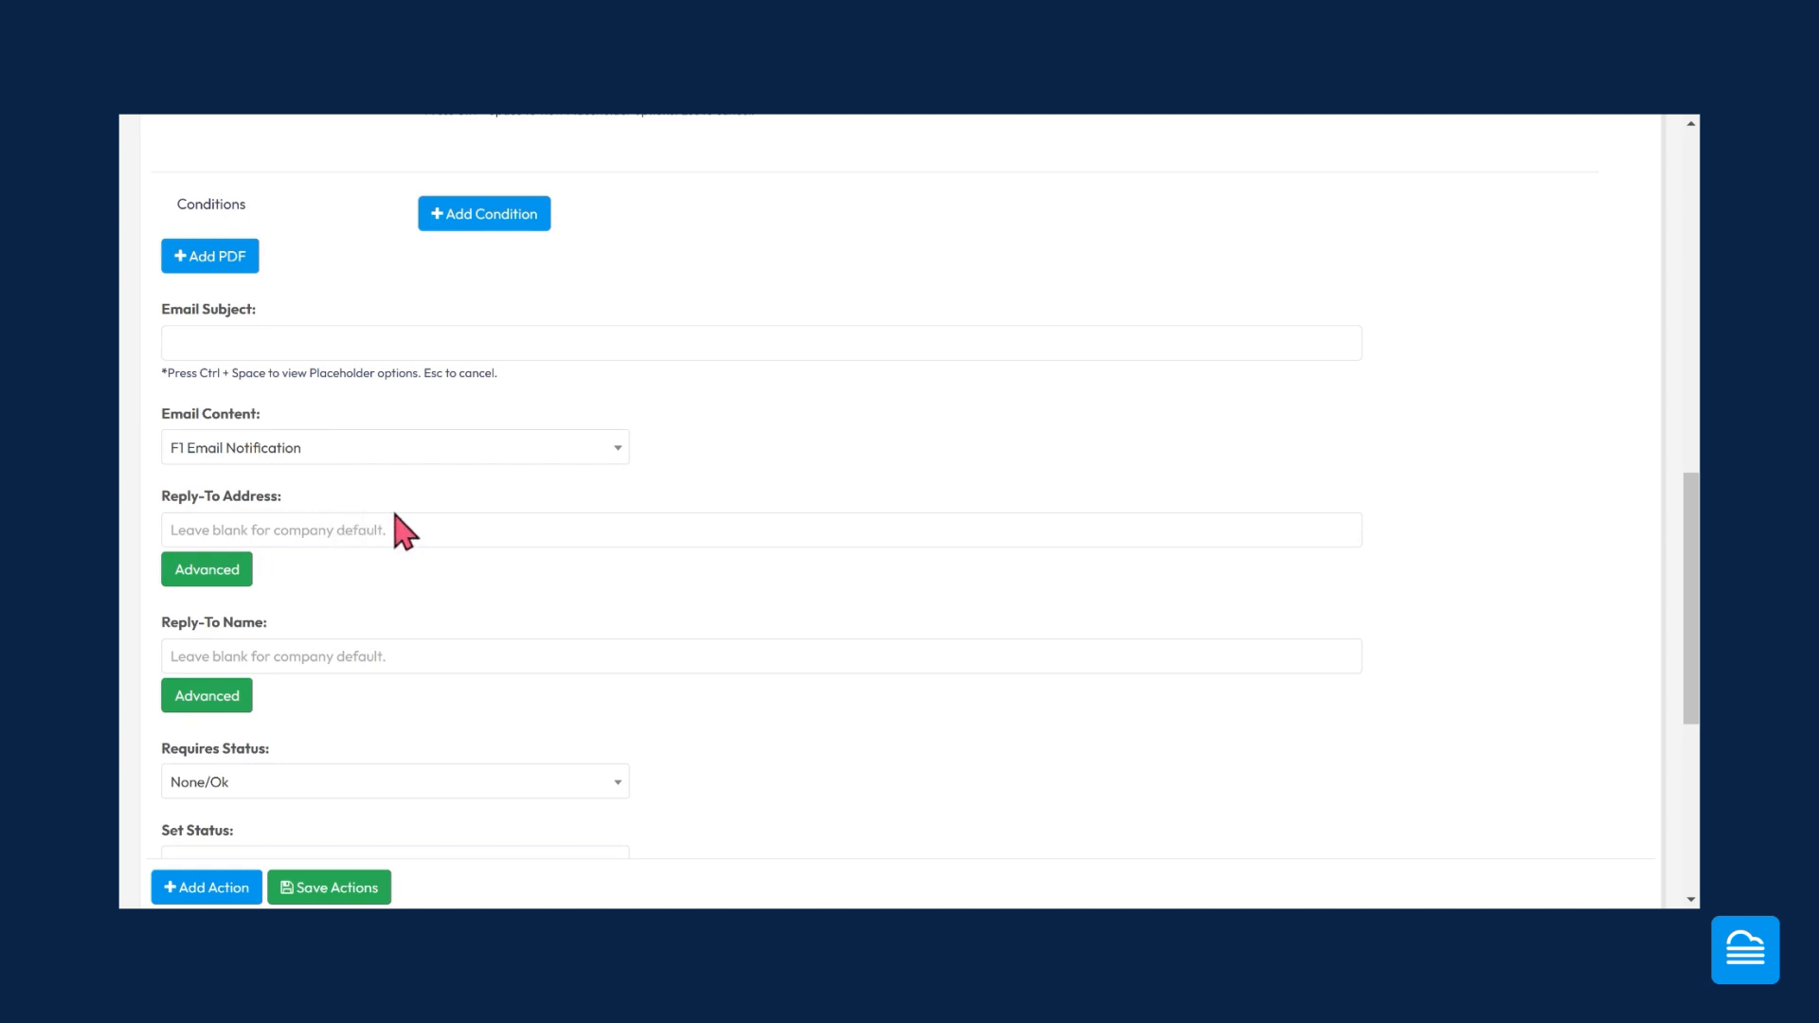
pyautogui.scroll(-1, 308, 527)
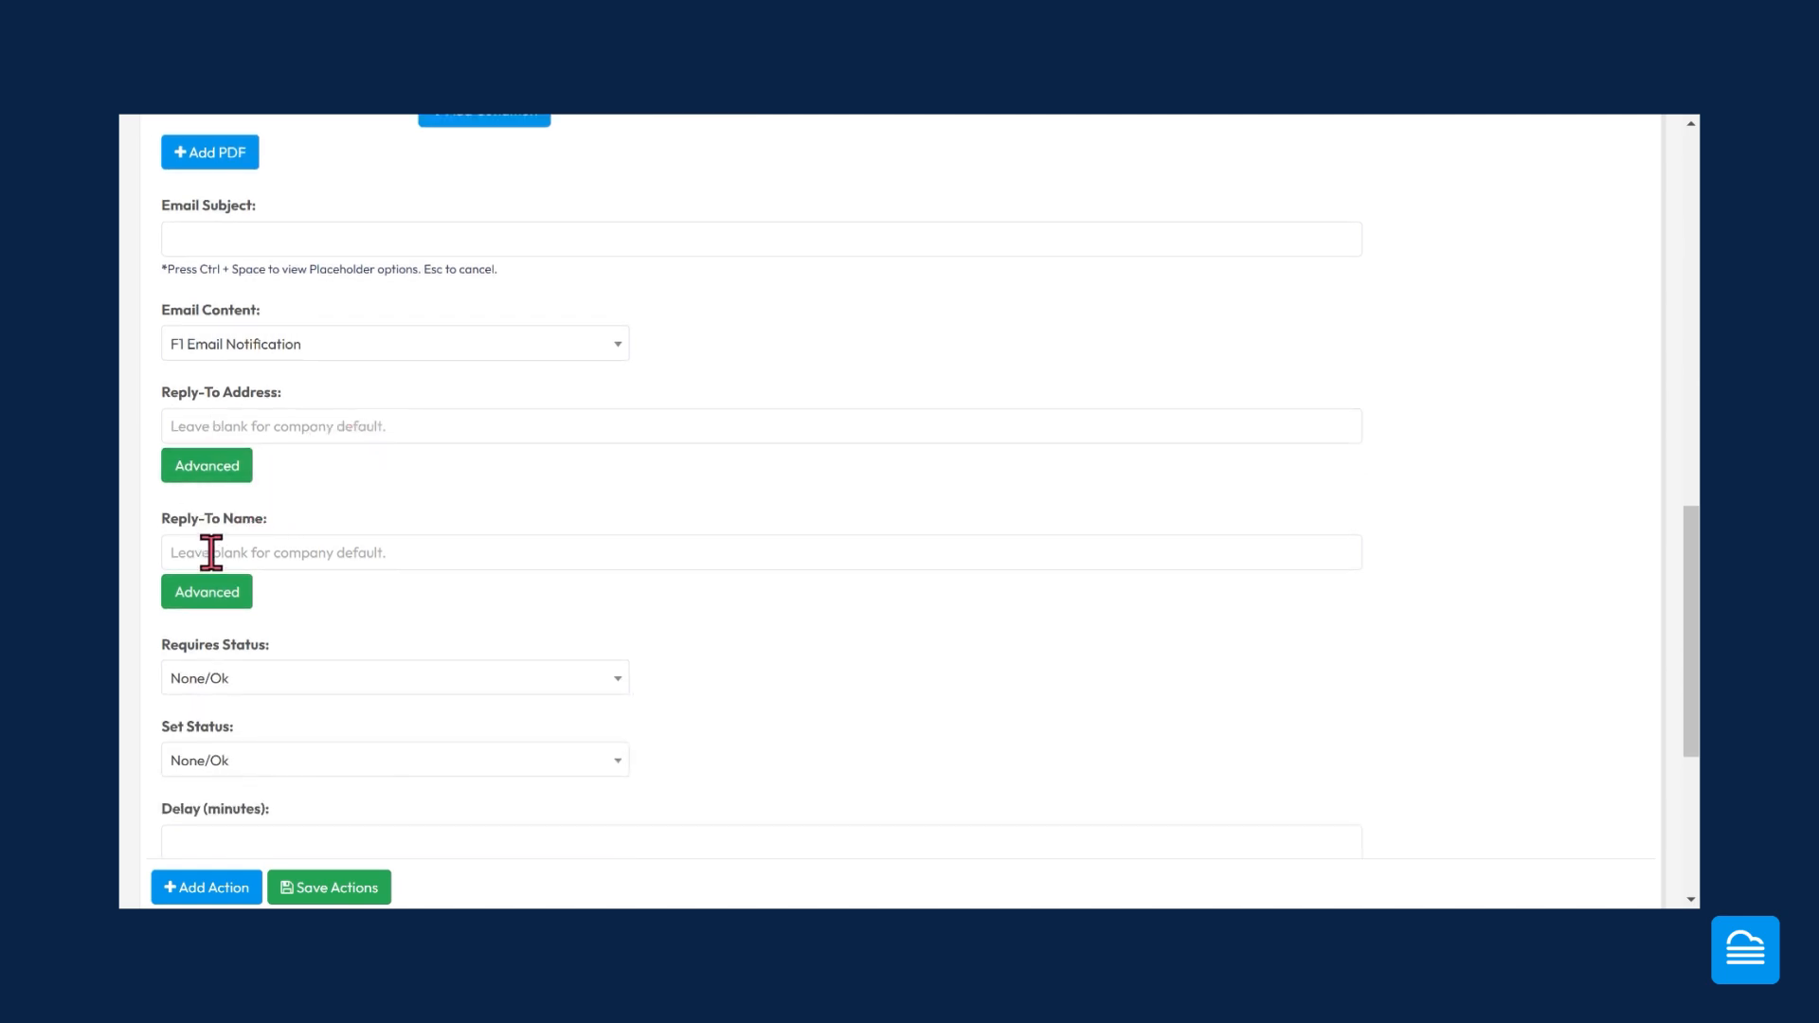
pyautogui.scroll(-1, 406, 606)
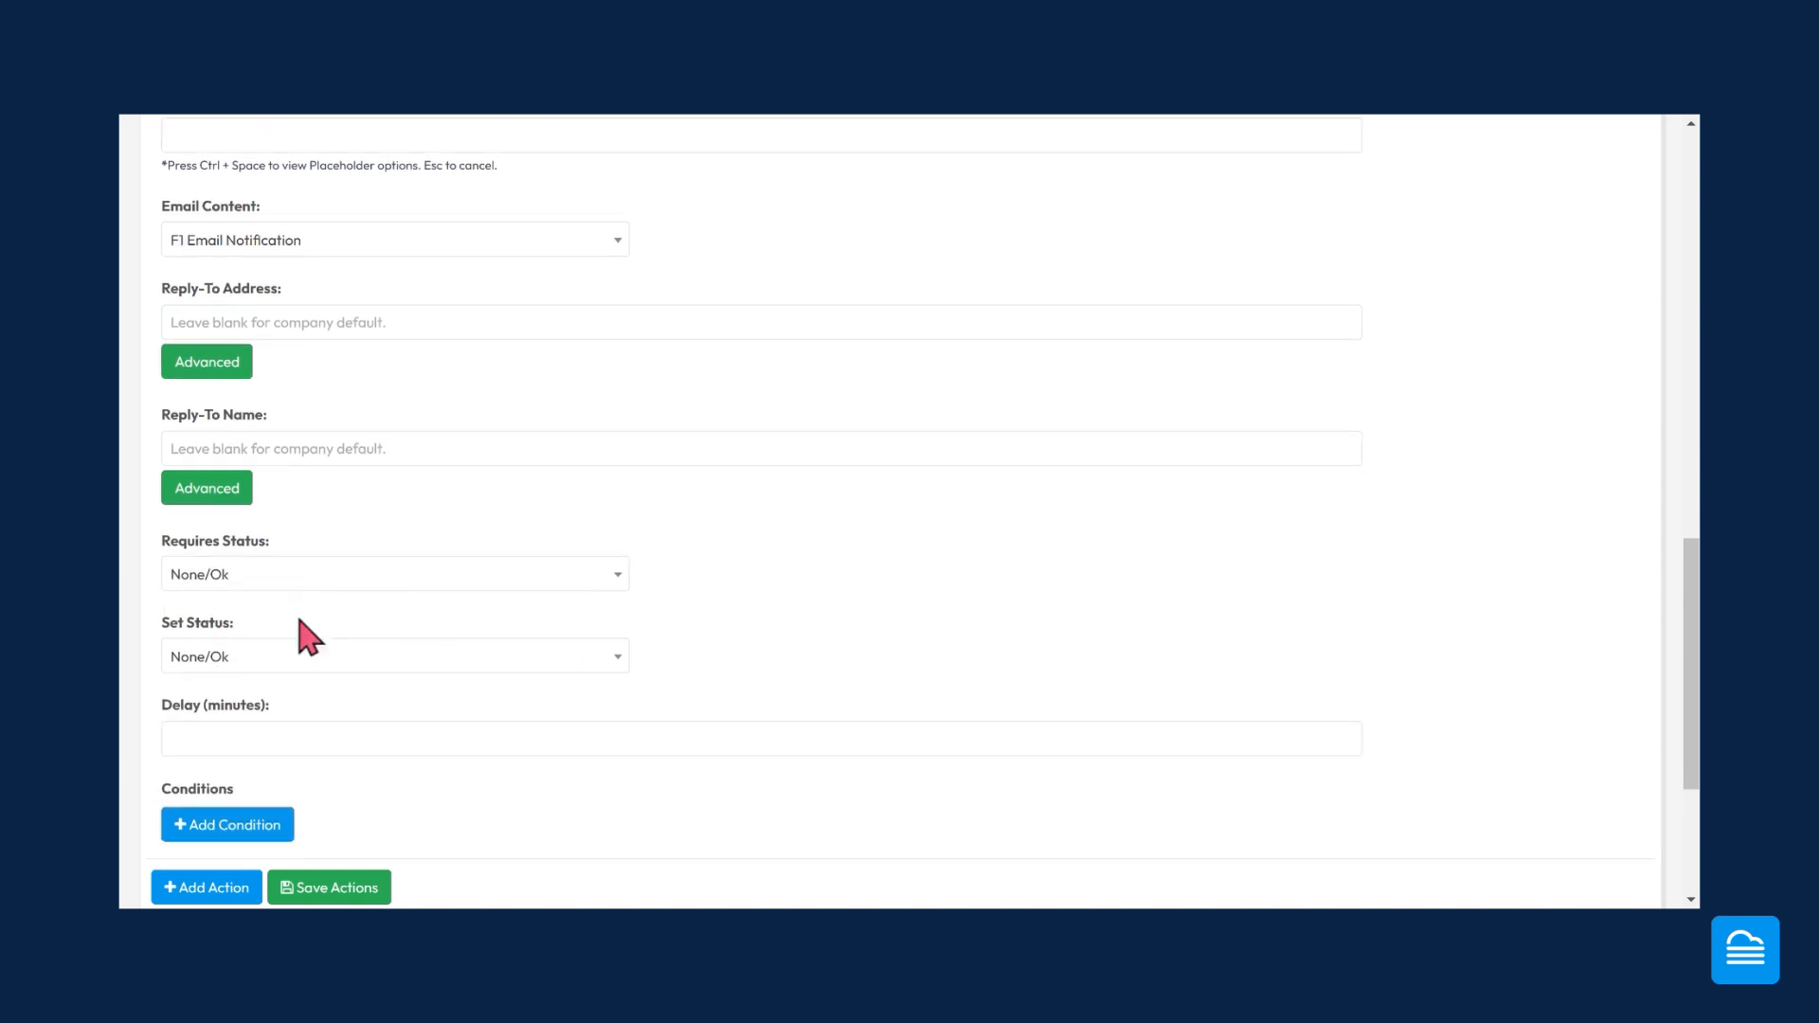
pyautogui.scroll(-1, 806, 600)
pyautogui.scroll(-2, 809, 613)
pyautogui.scroll(-3, 572, 719)
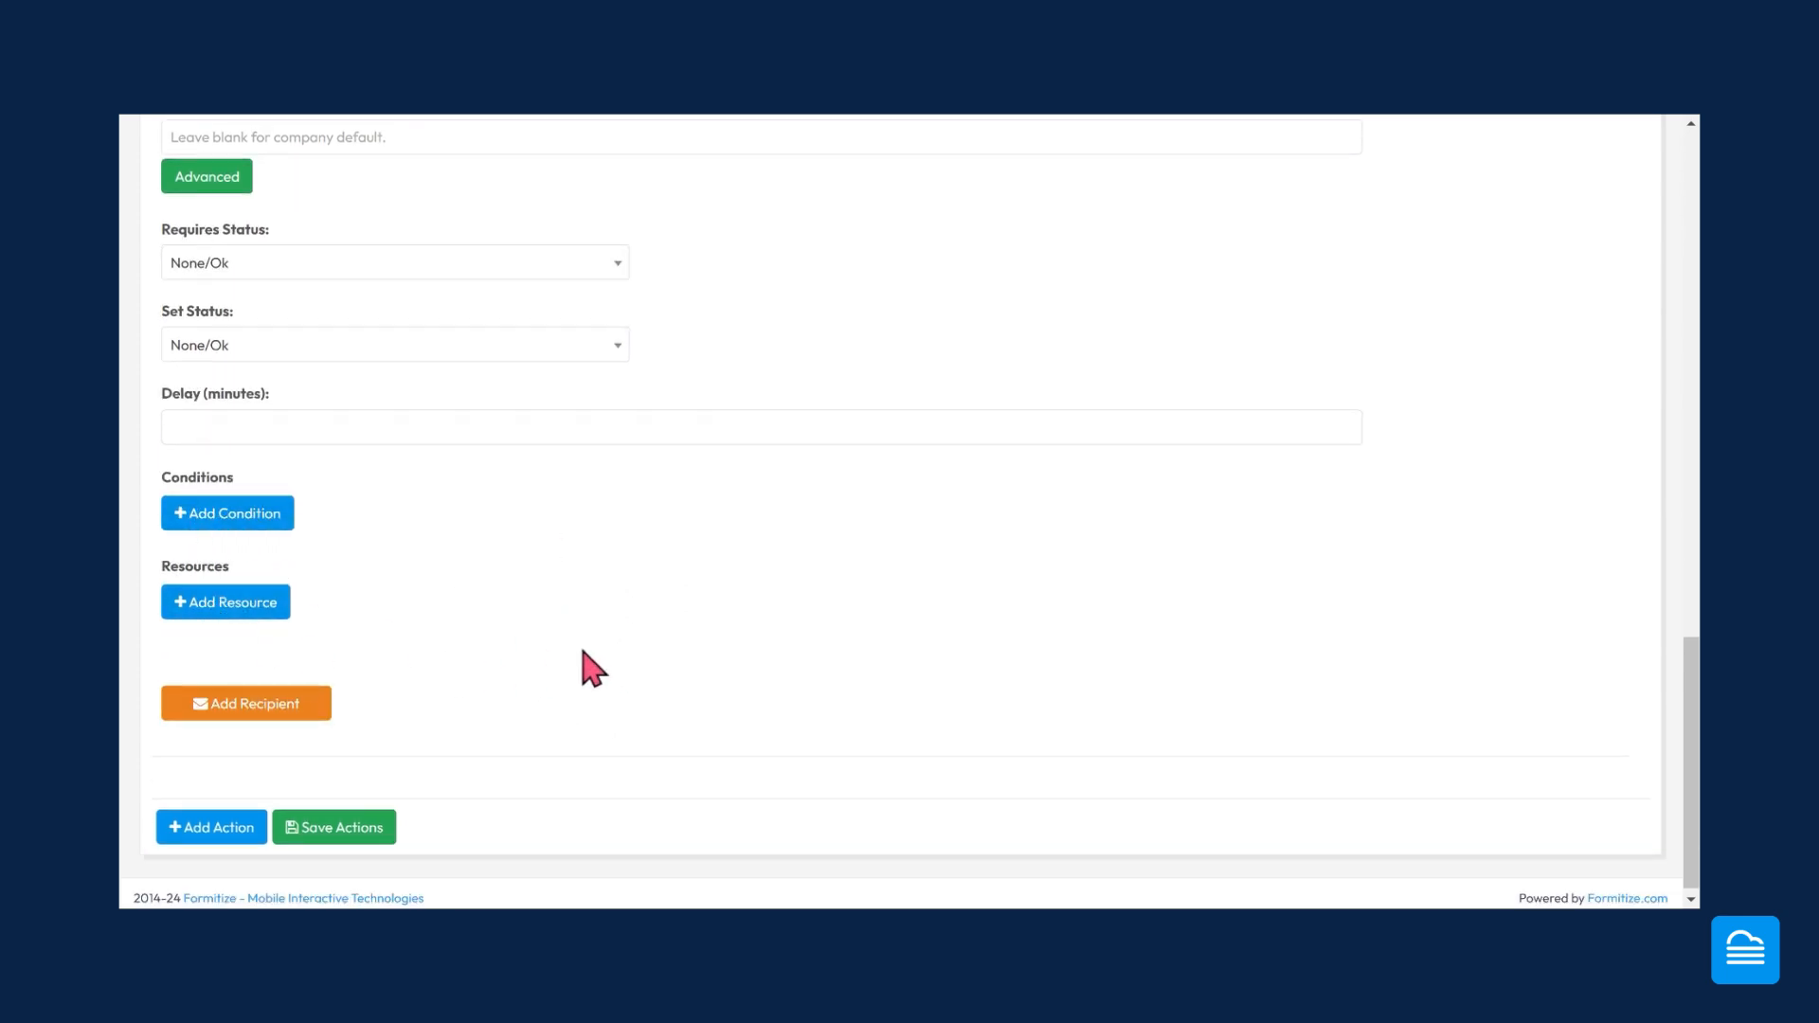
pyautogui.click(226, 717)
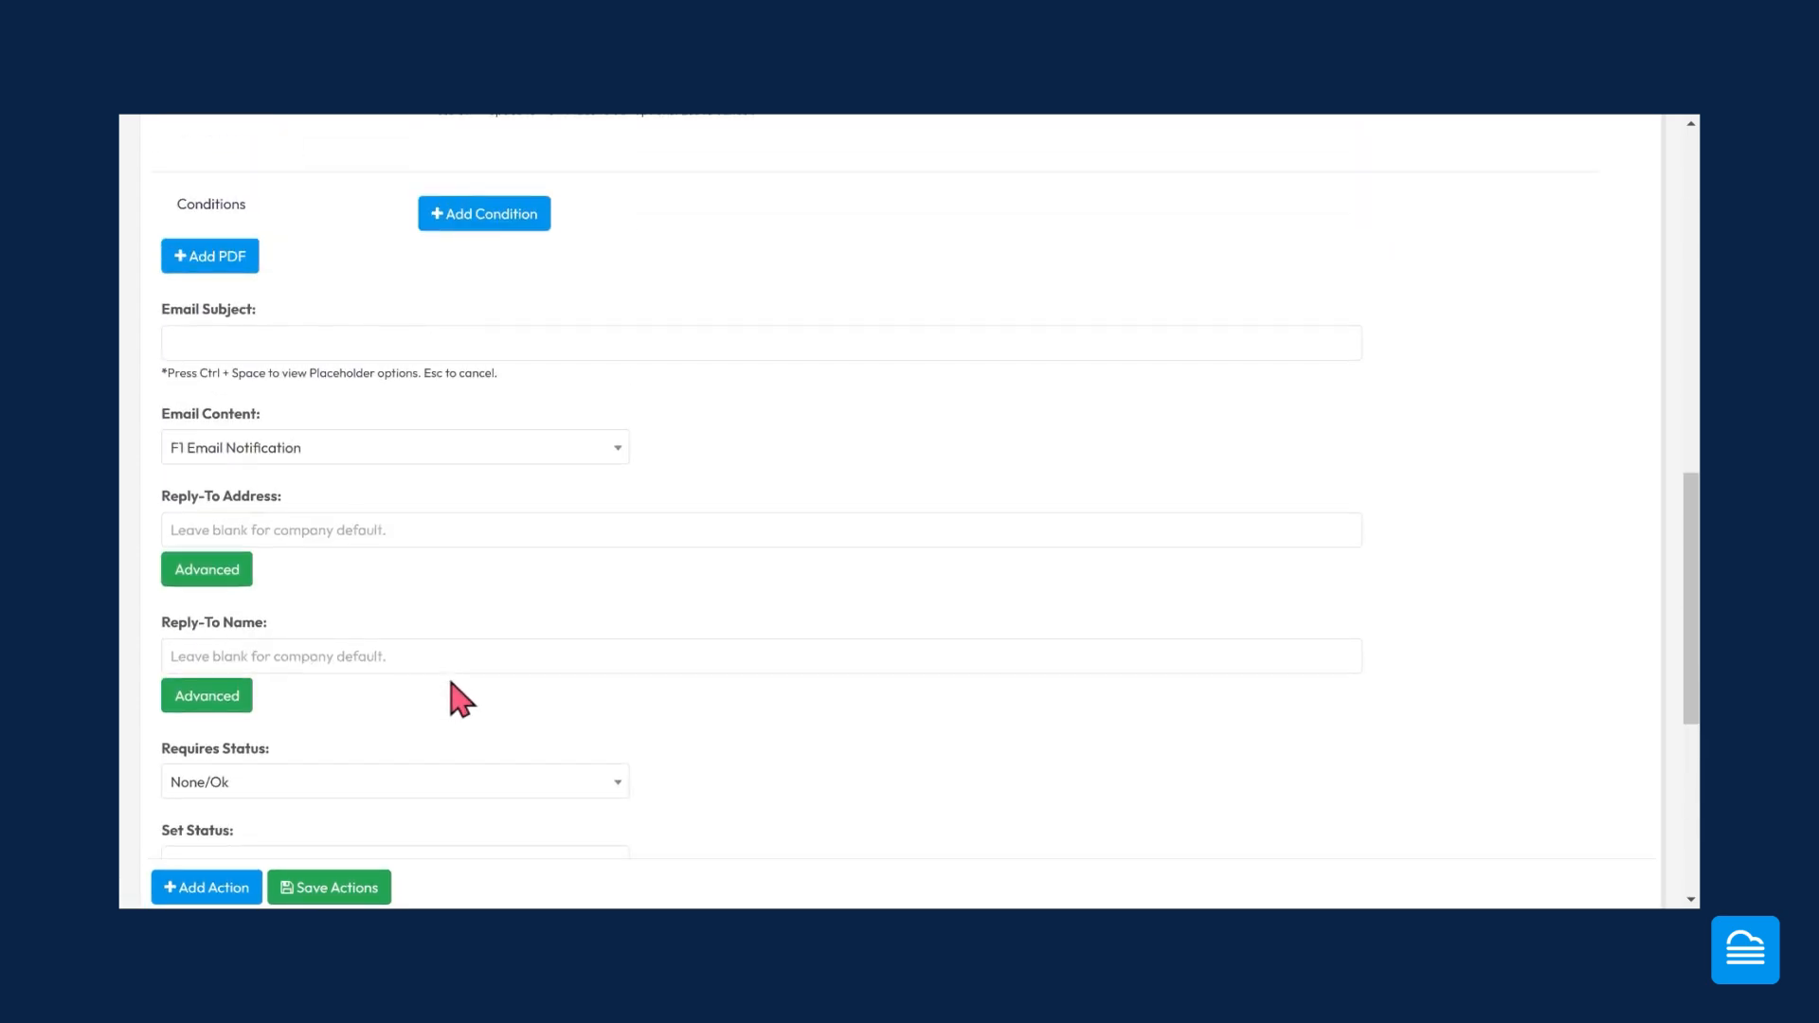
pyautogui.scroll(15, 453, 696)
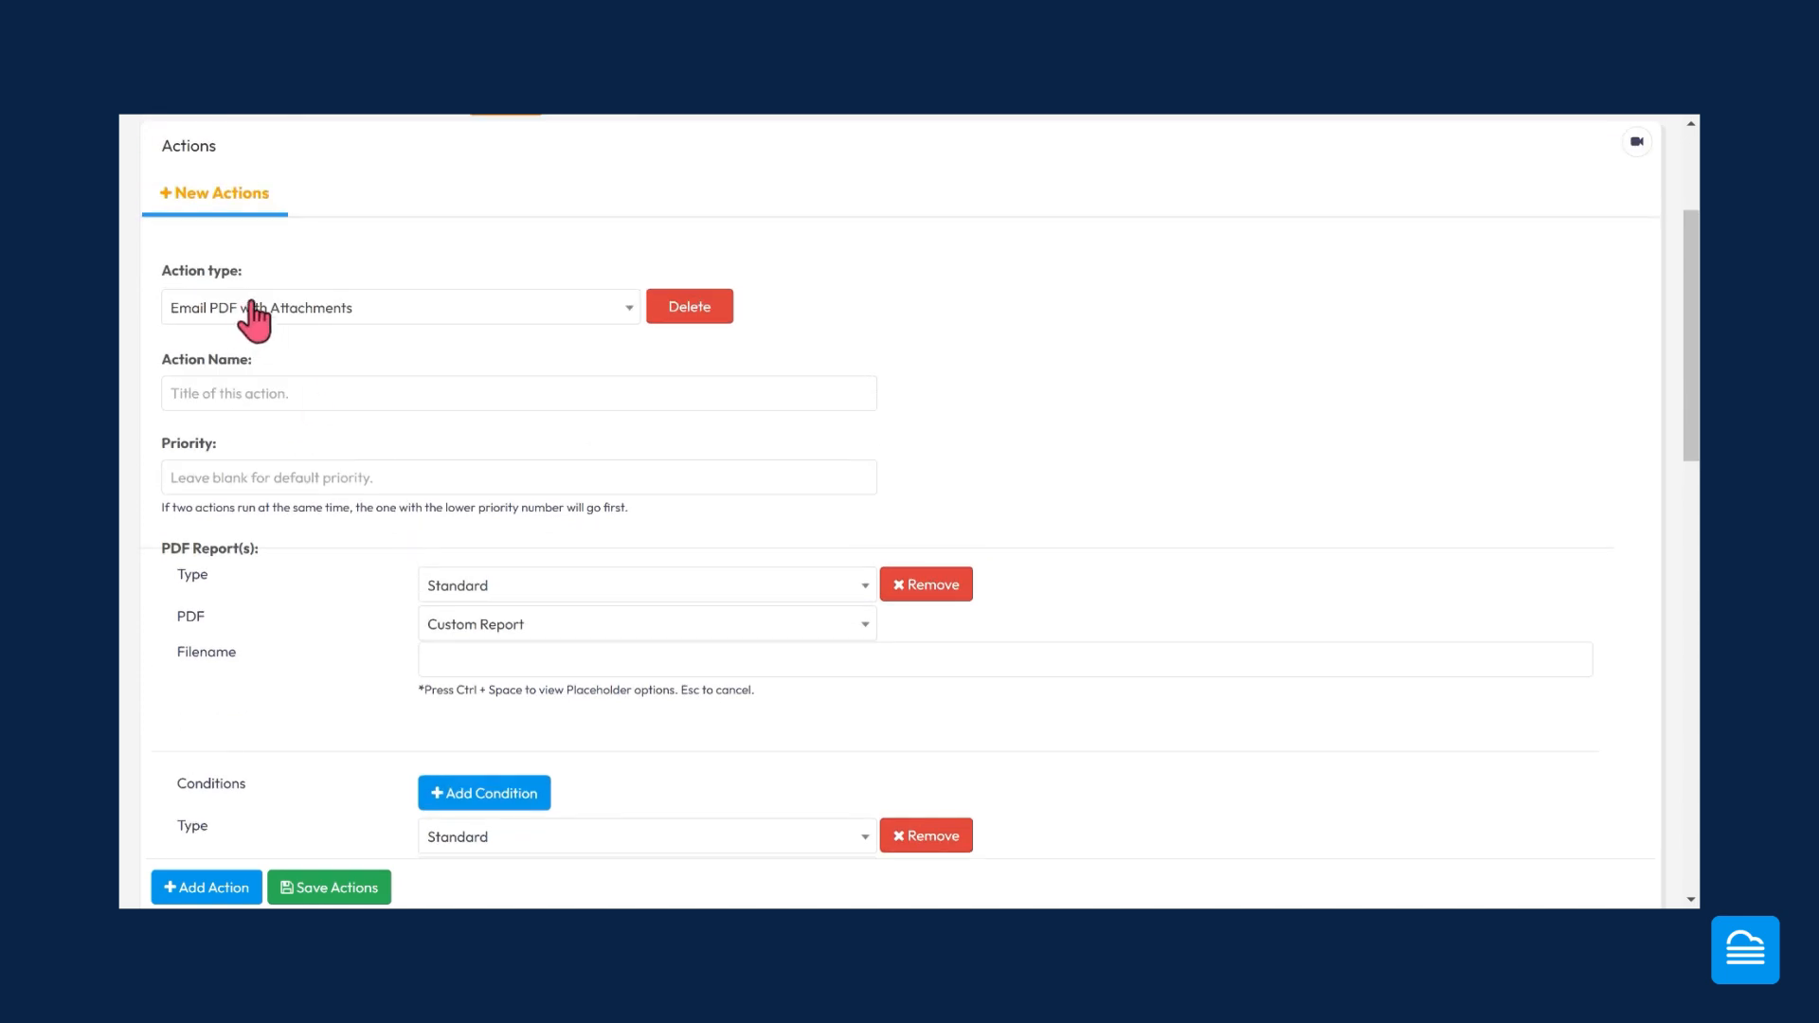
pyautogui.scroll(-3, 464, 653)
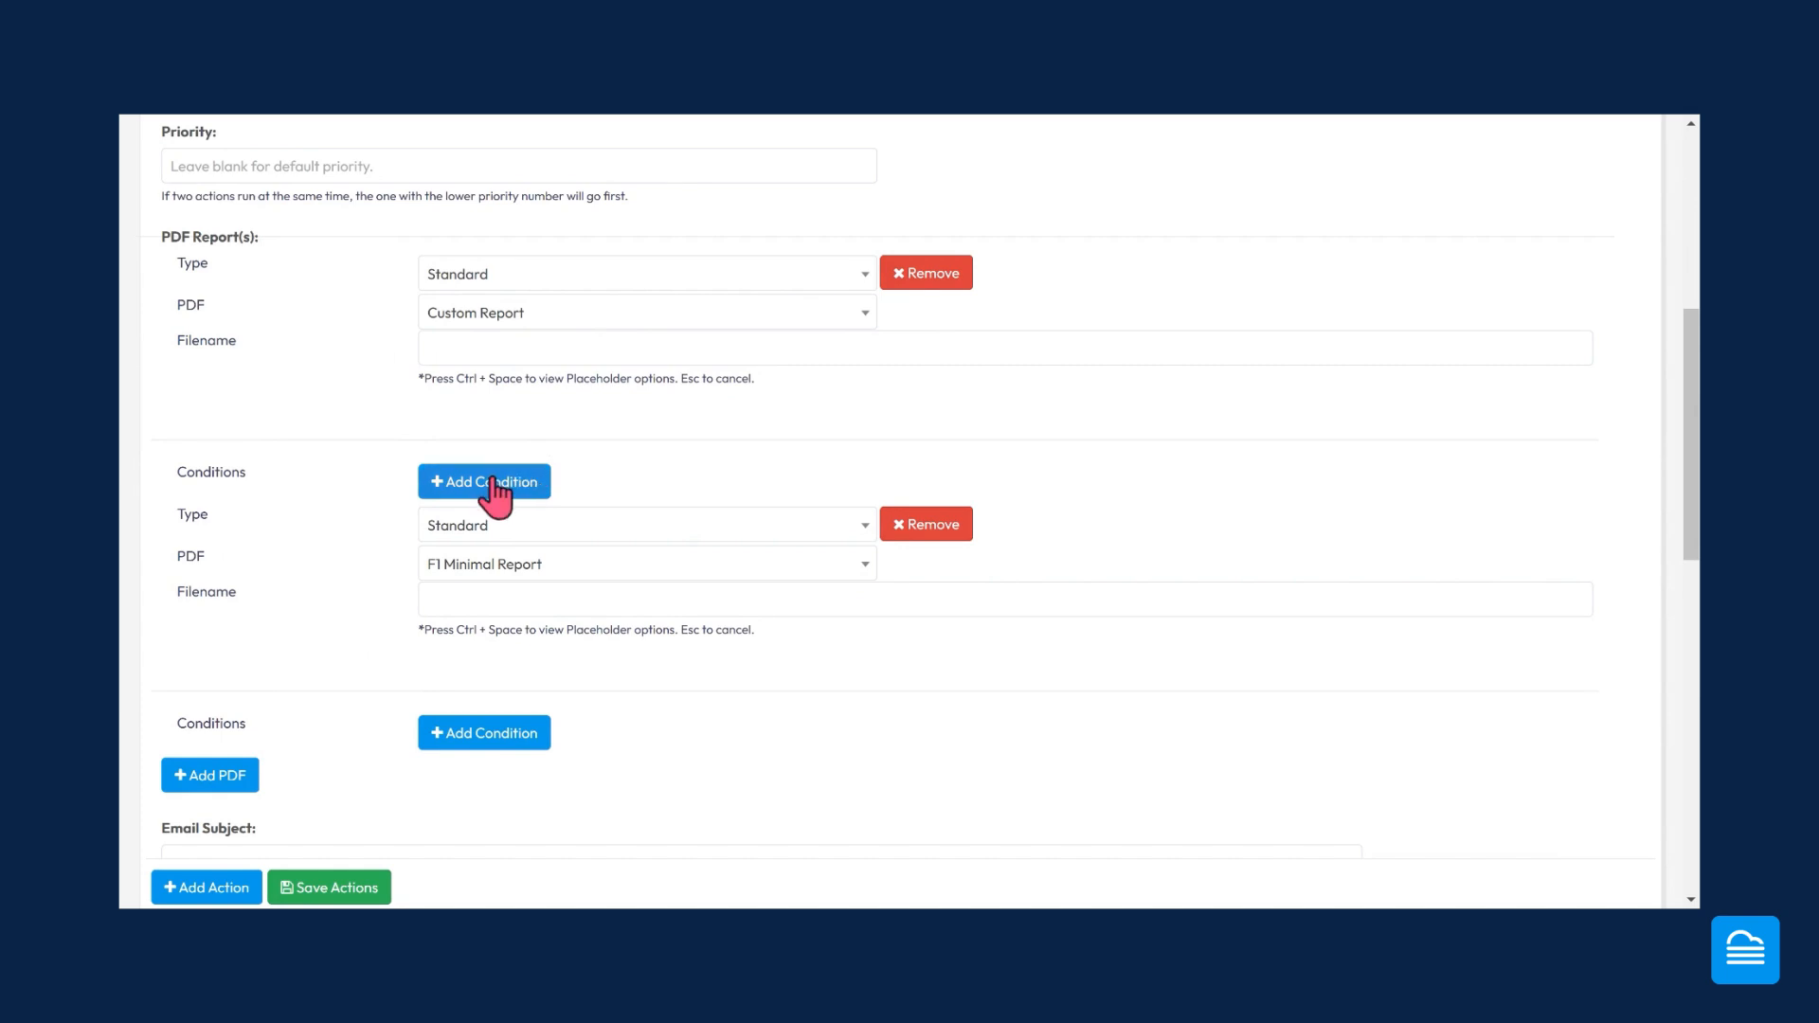
# - Set the new action's type to Create CRM Task
pyautogui.scroll(6, 491, 512)
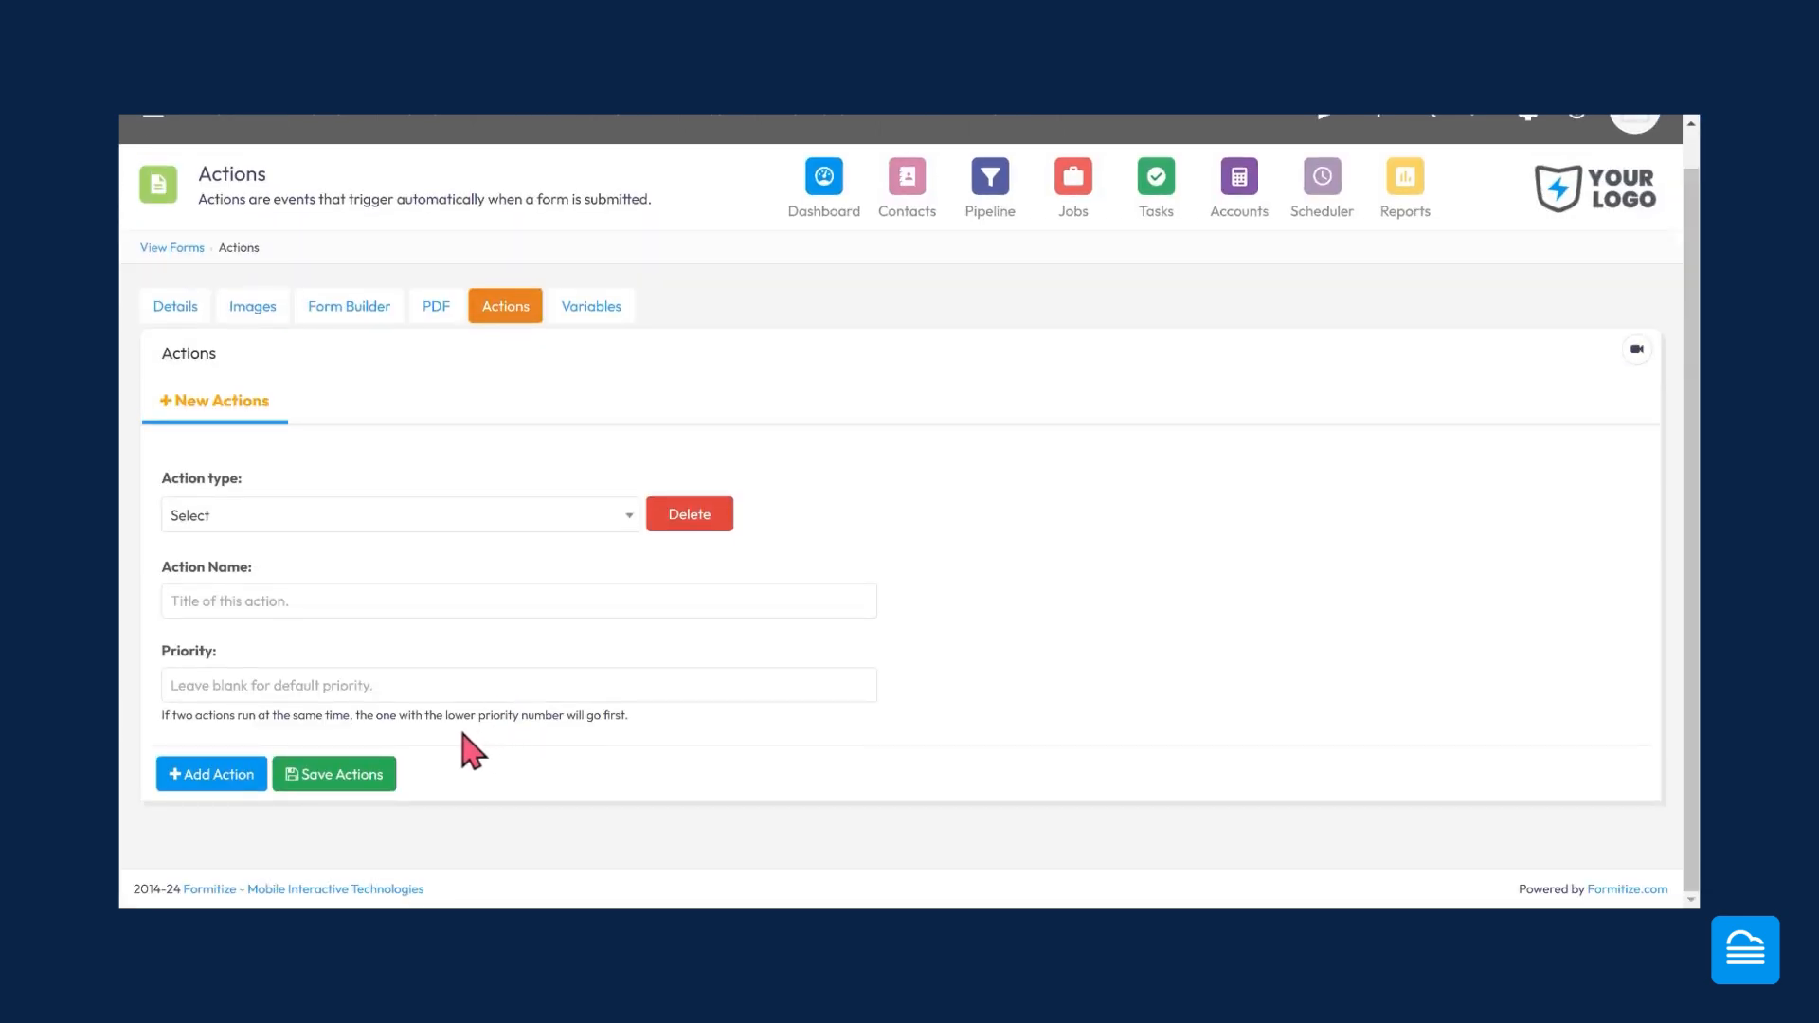
pyautogui.click(256, 527)
pyautogui.scroll(-1, 398, 668)
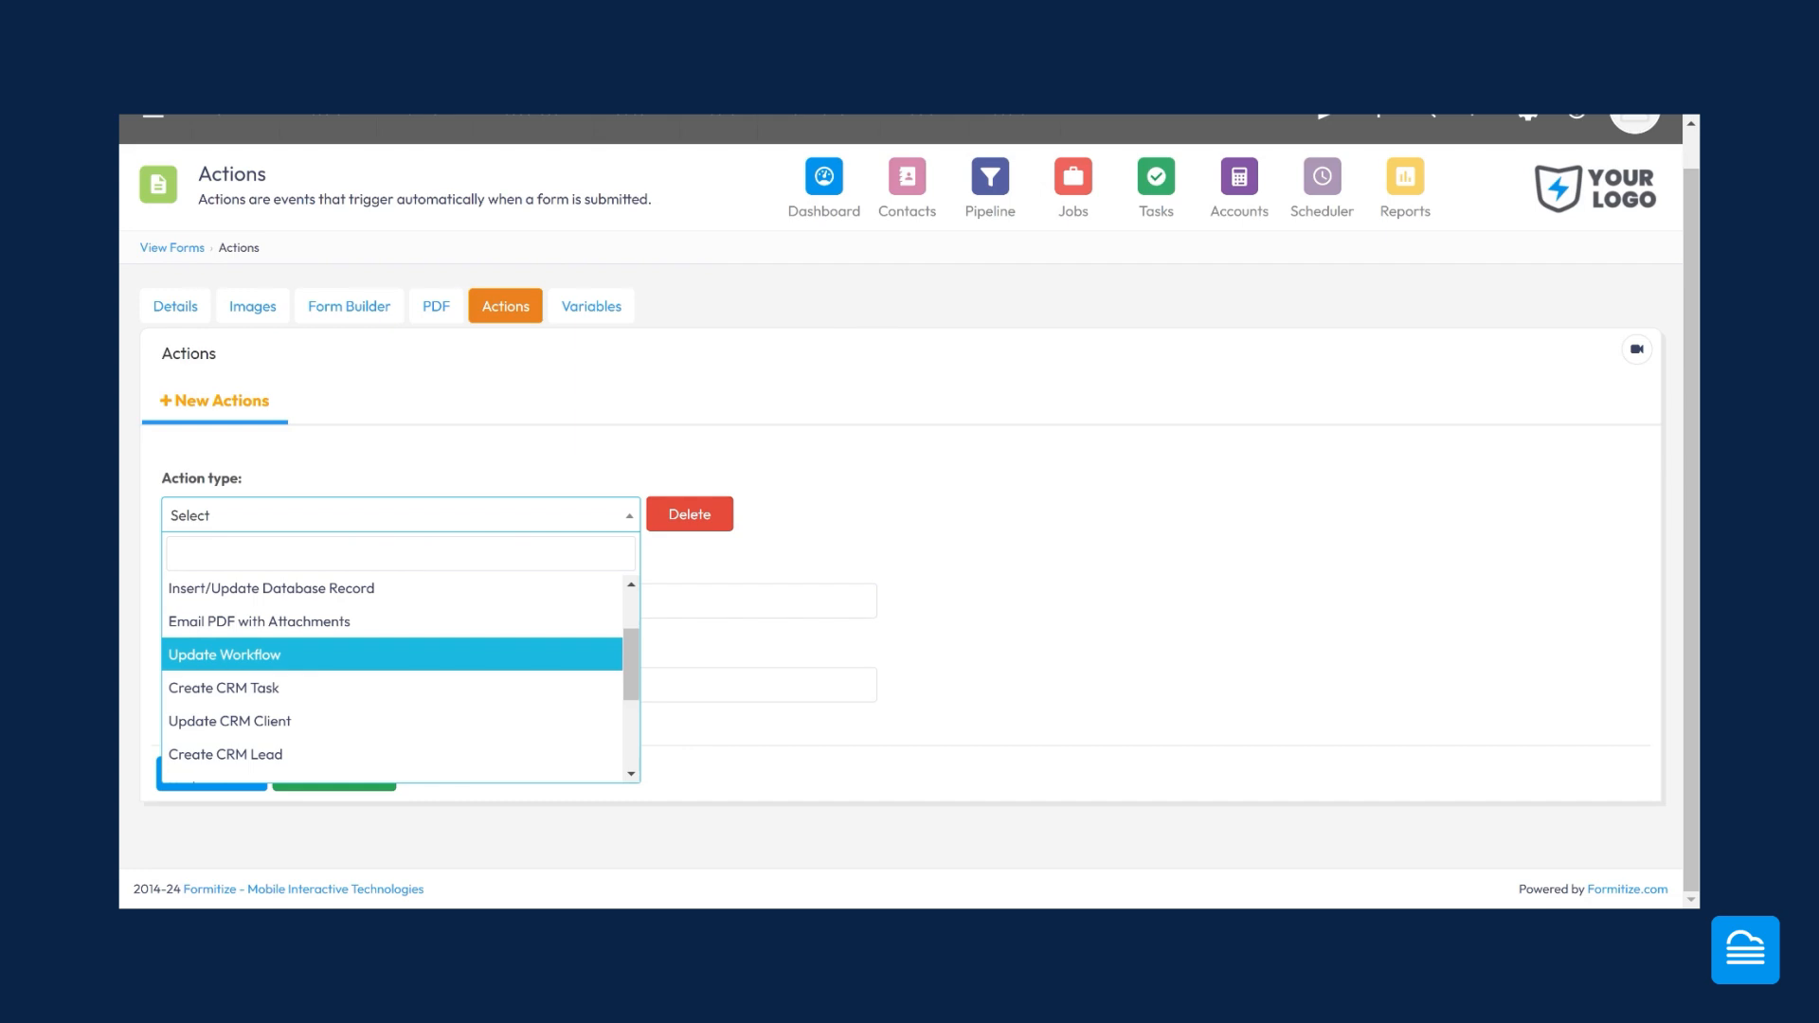
pyautogui.click(278, 688)
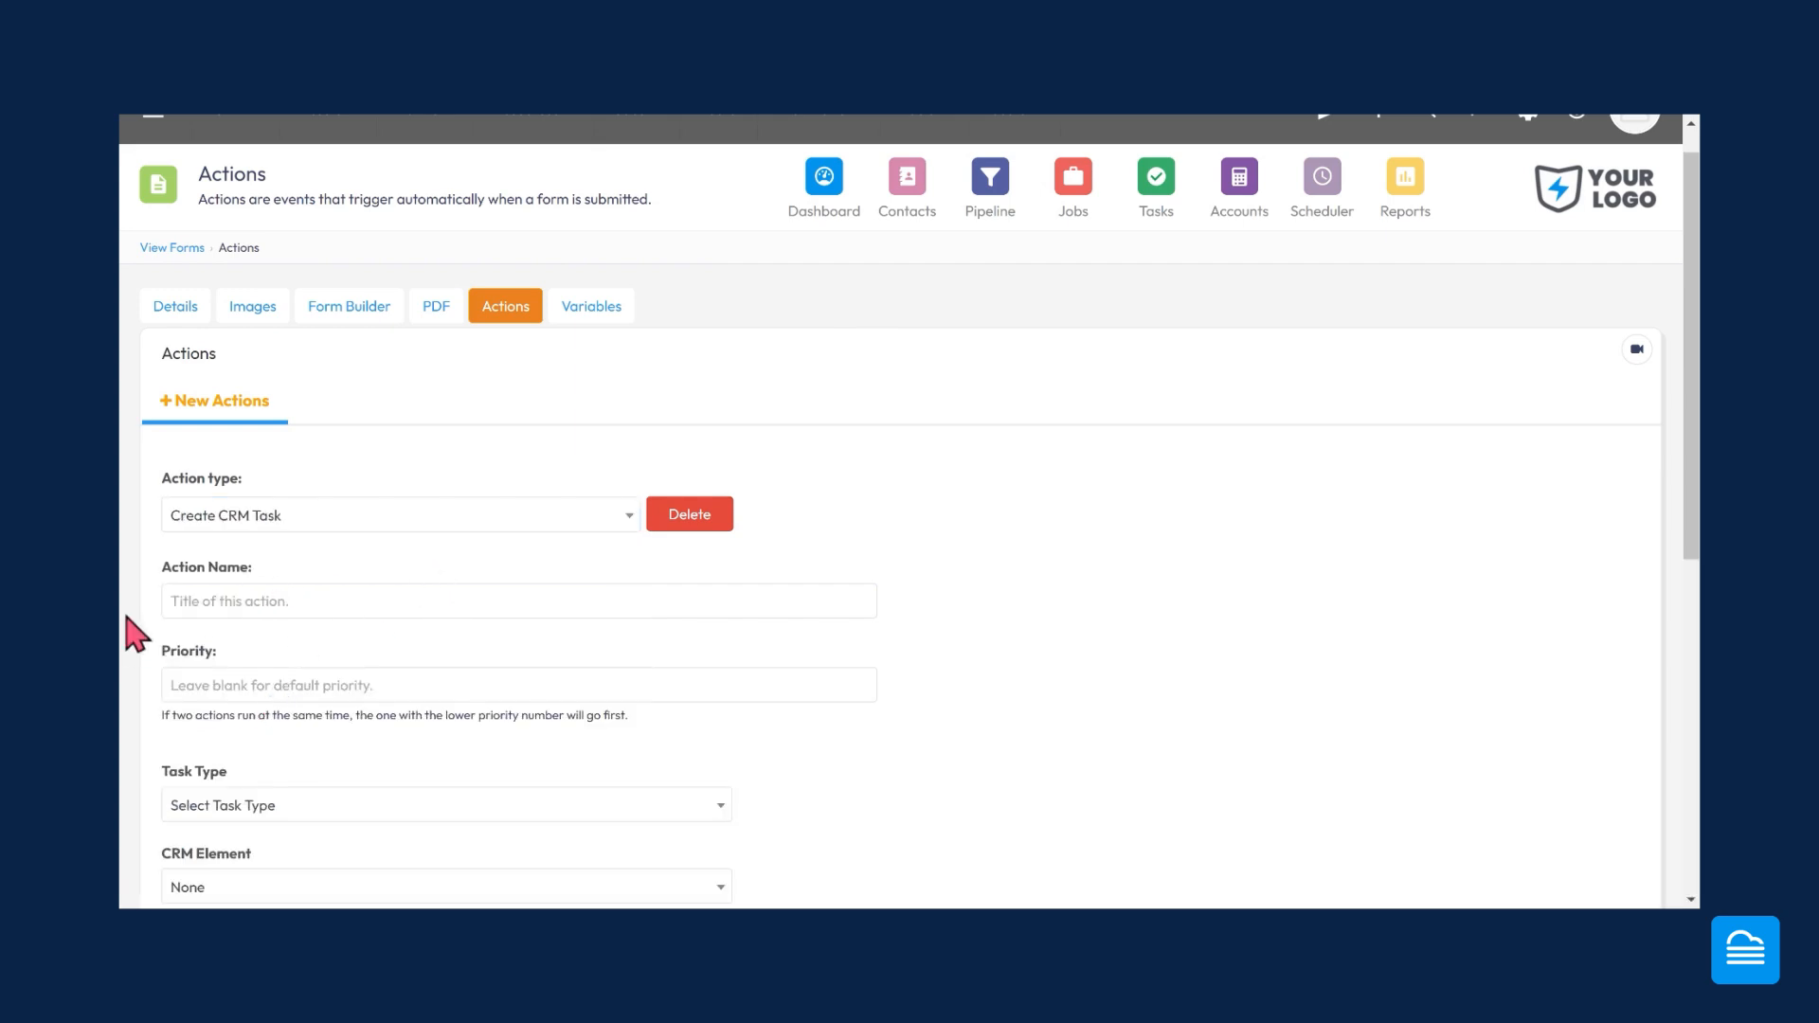
# - Set the CRM task's type to Call and its CRM element to formCRM_1 - Client Name
pyautogui.scroll(-1, 254, 632)
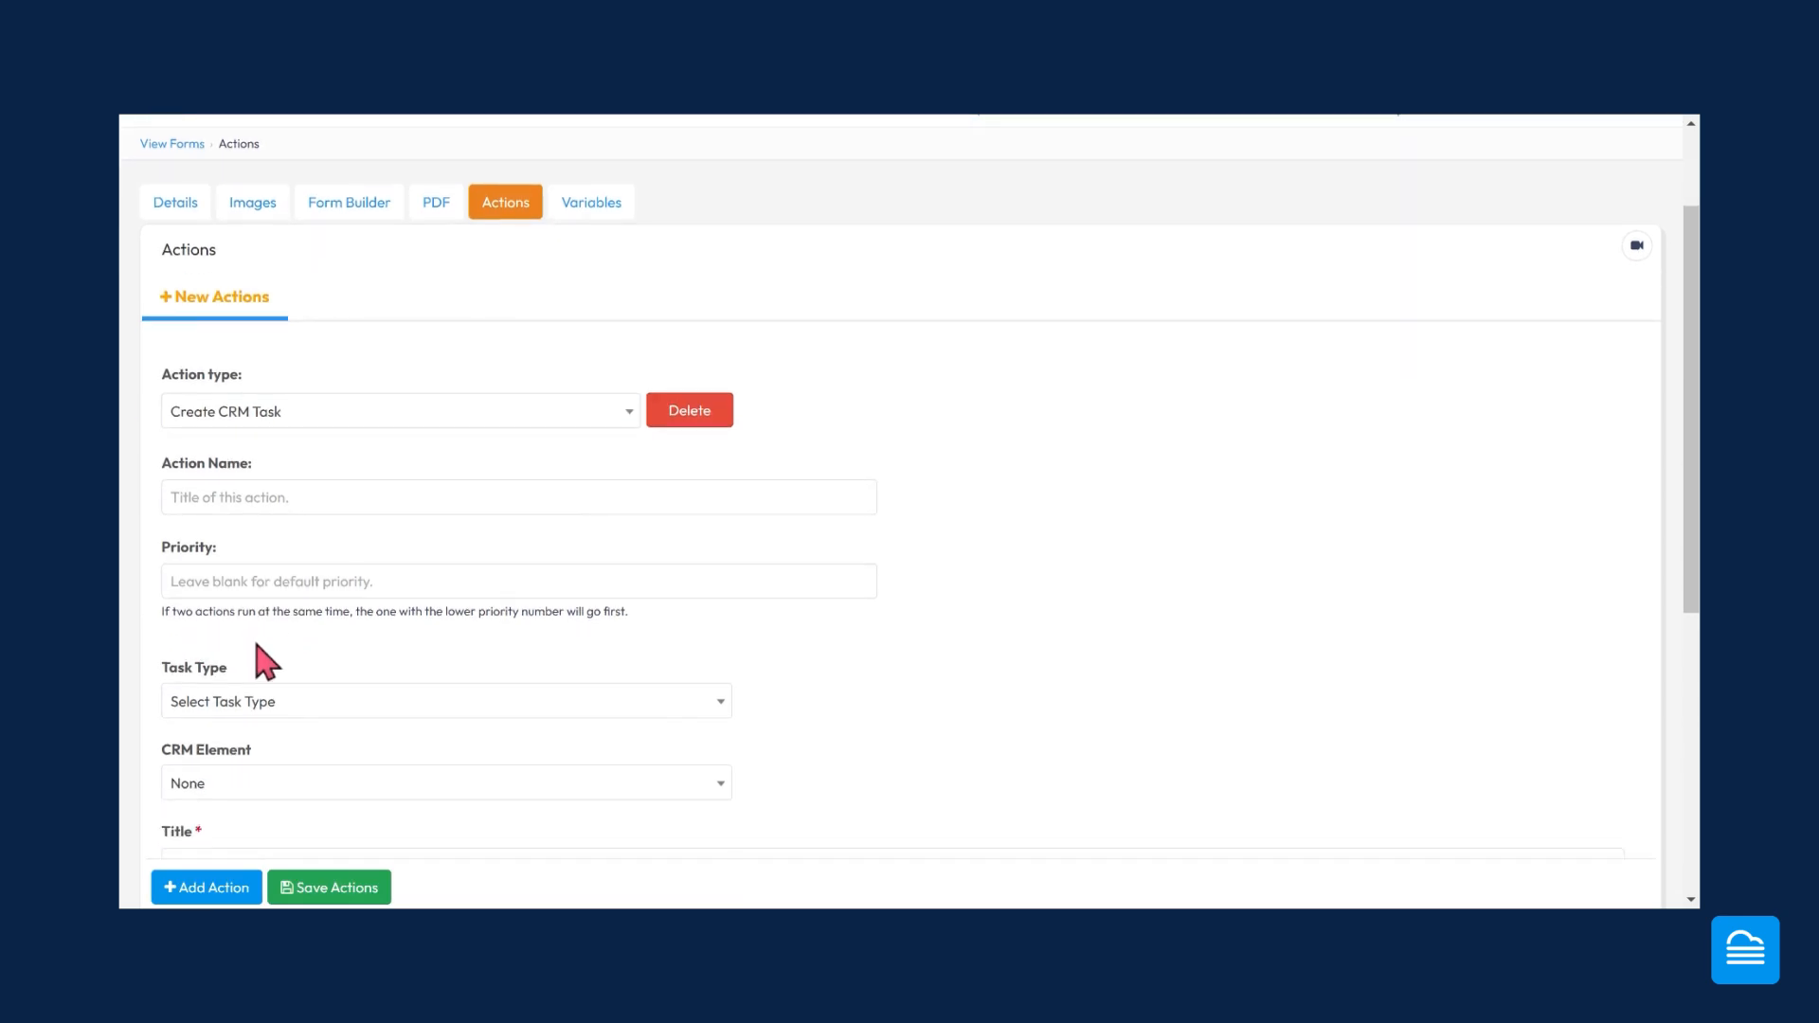
pyautogui.scroll(-1, 270, 654)
pyautogui.scroll(-2, 446, 638)
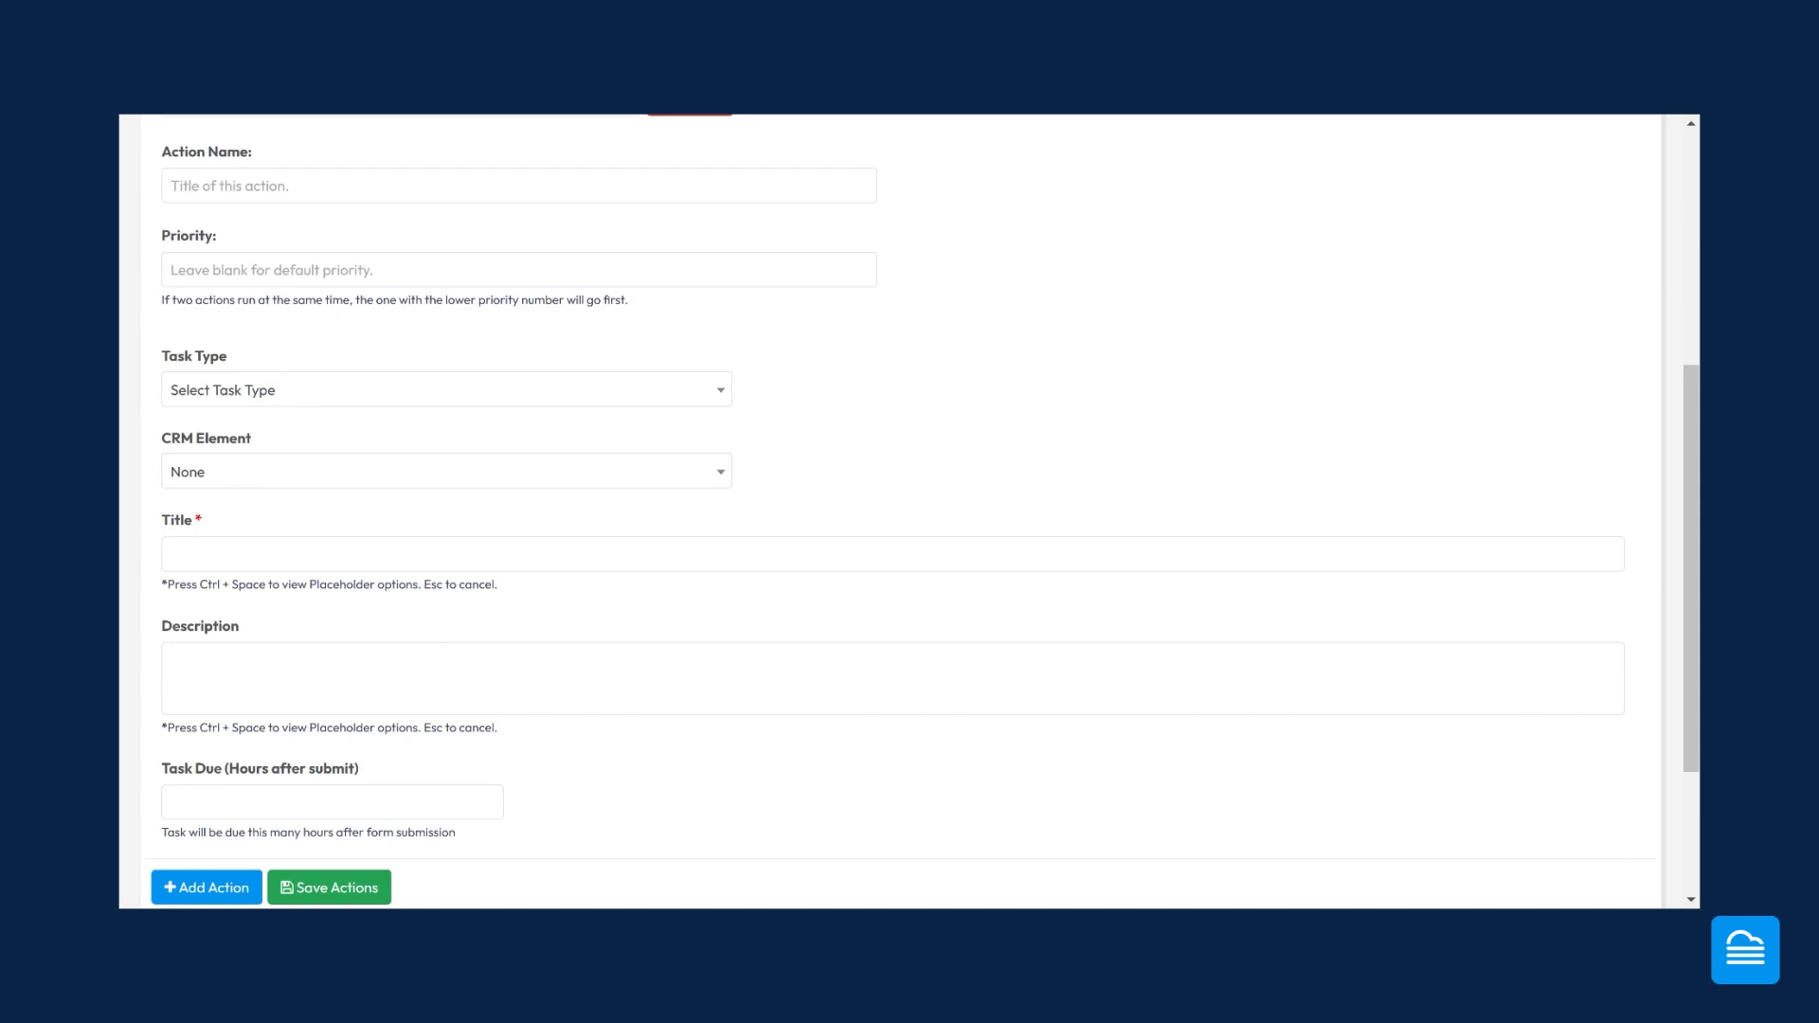
pyautogui.click(263, 398)
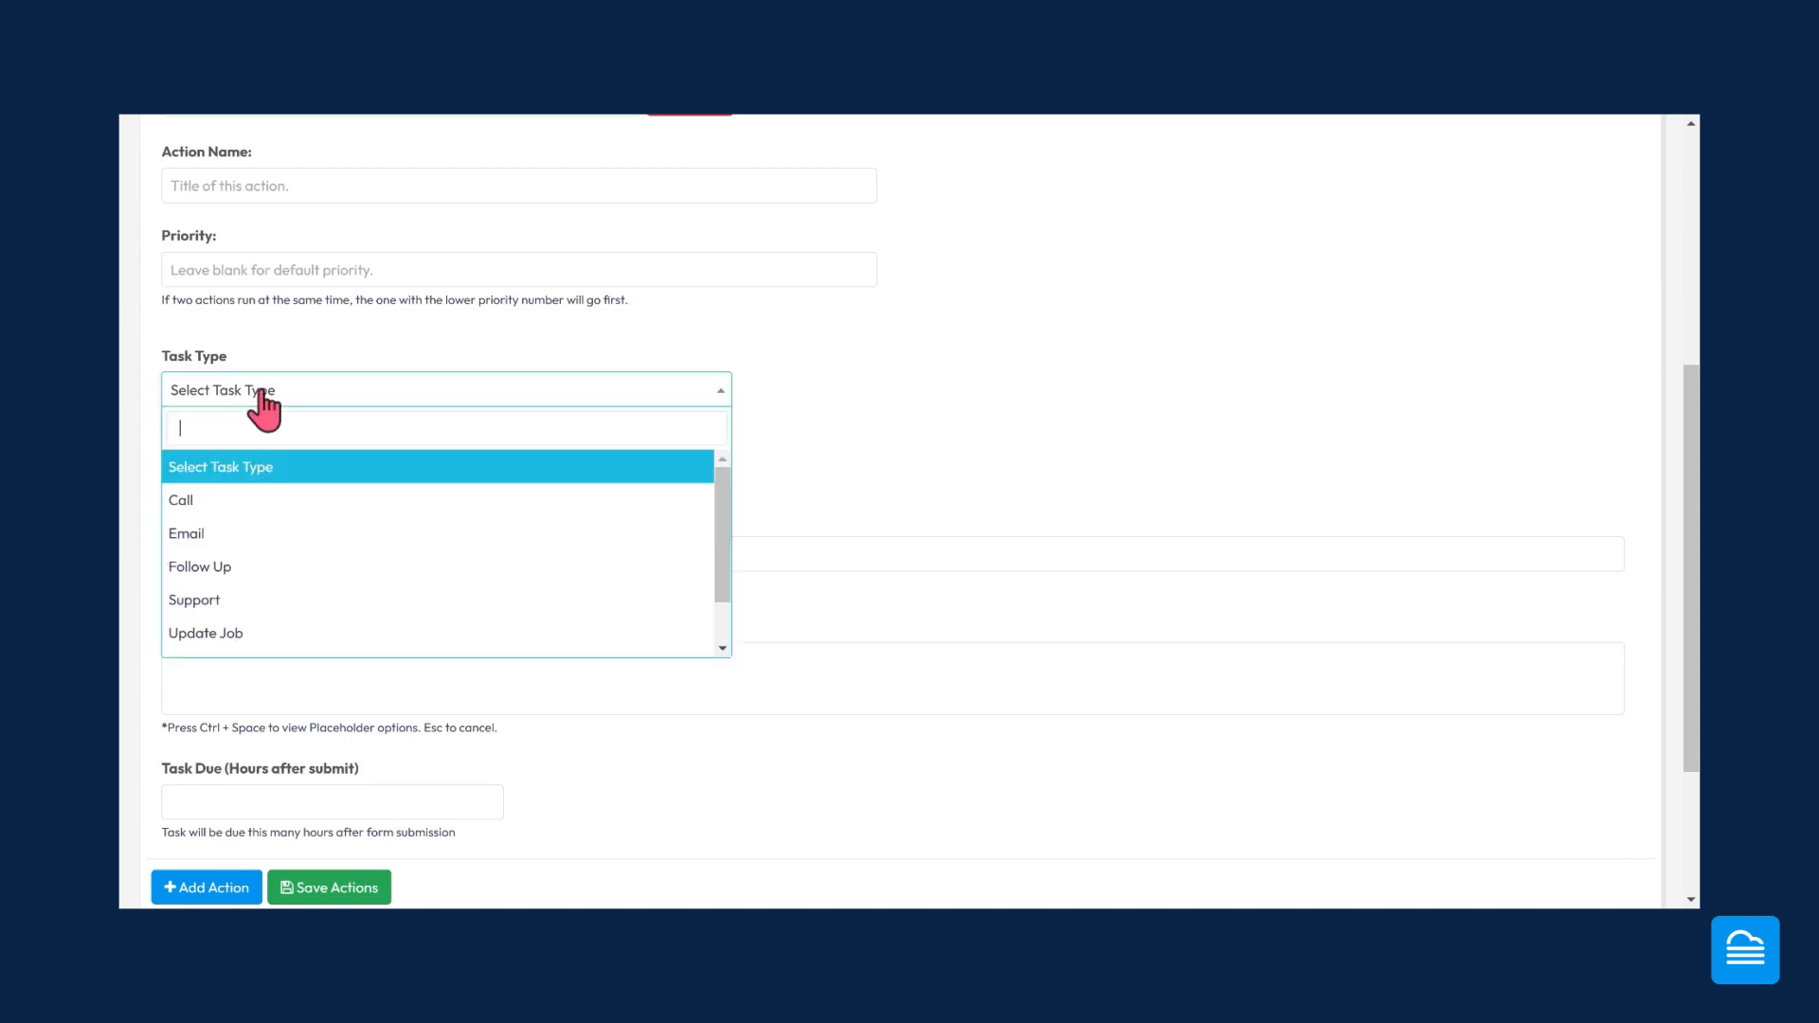
pyautogui.click(224, 502)
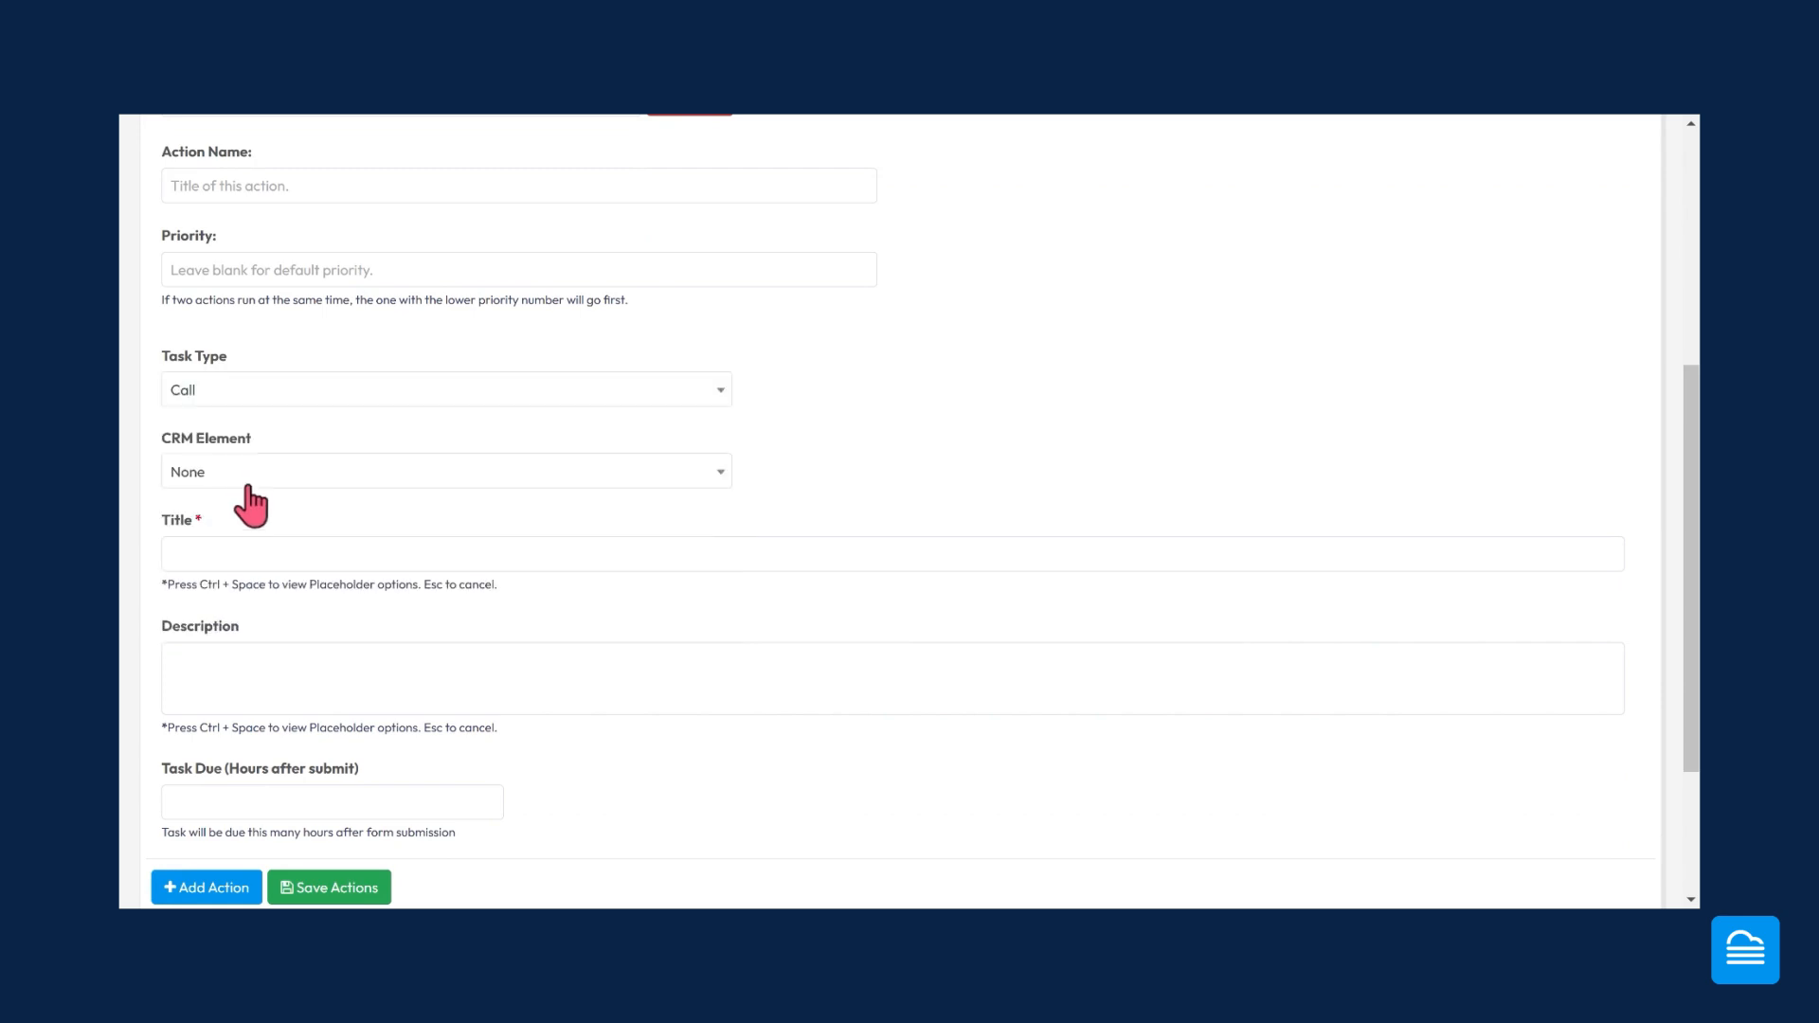
pyautogui.click(251, 479)
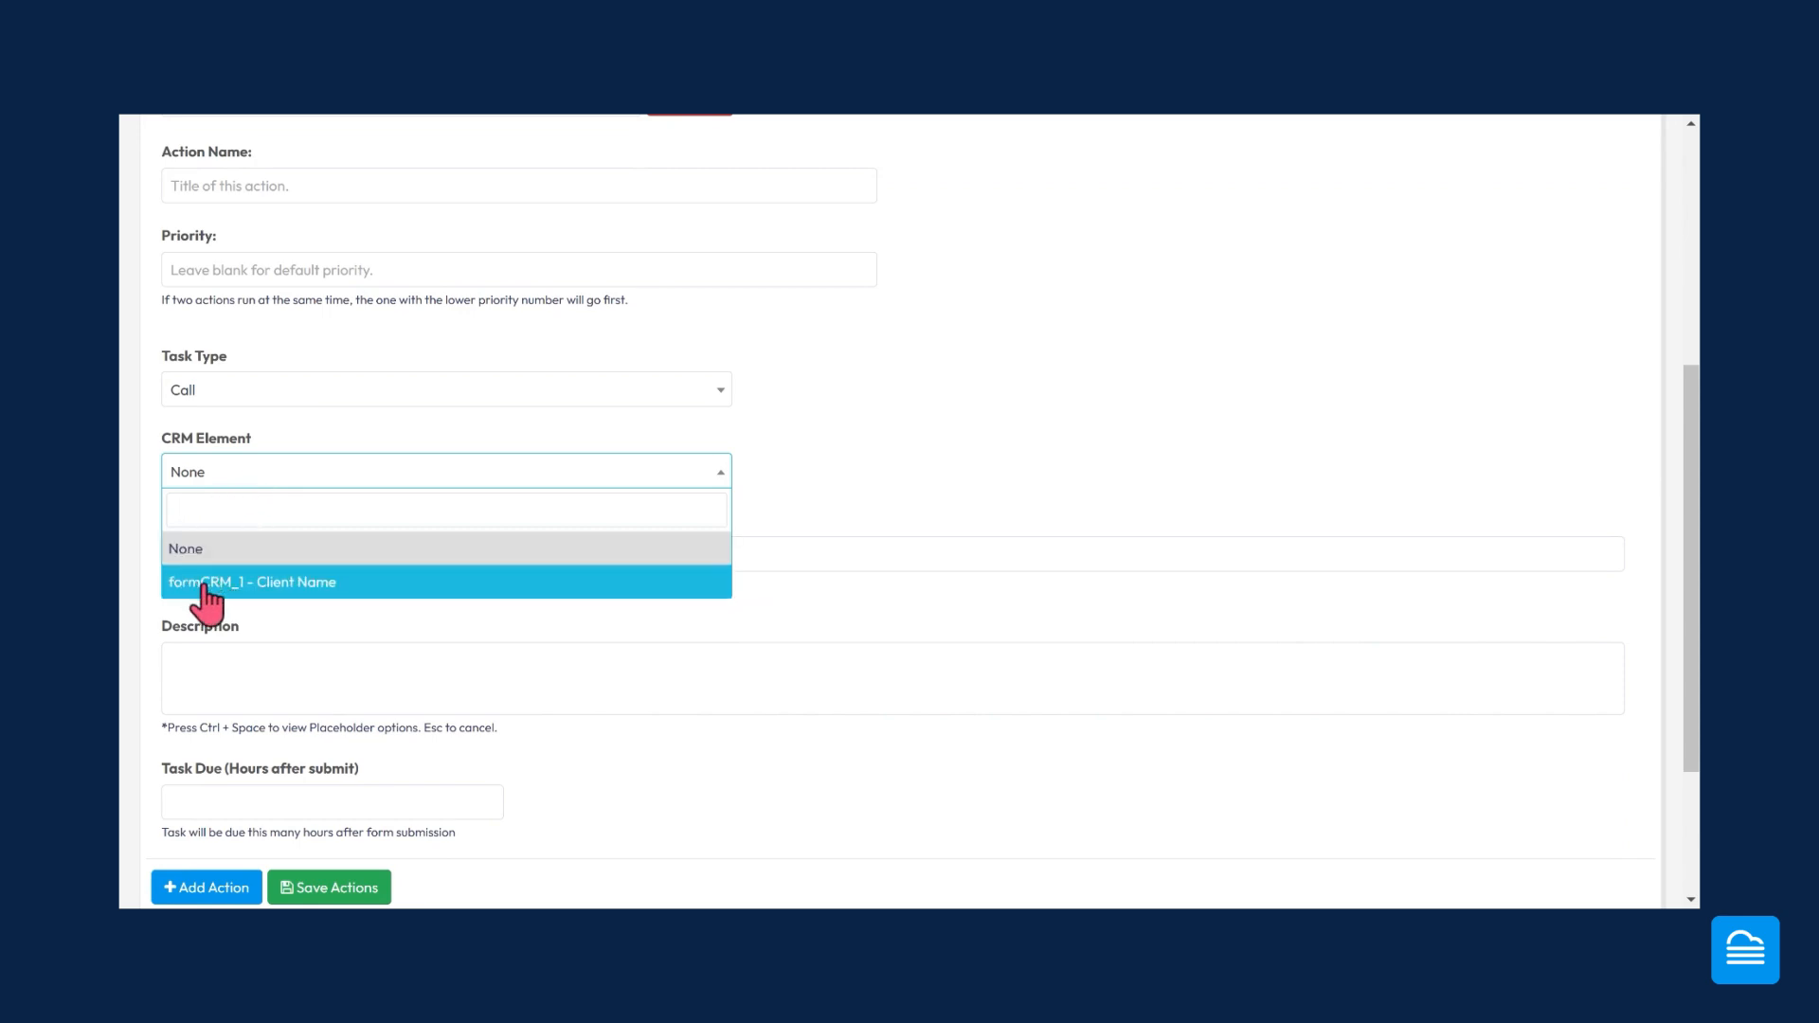
pyautogui.click(267, 582)
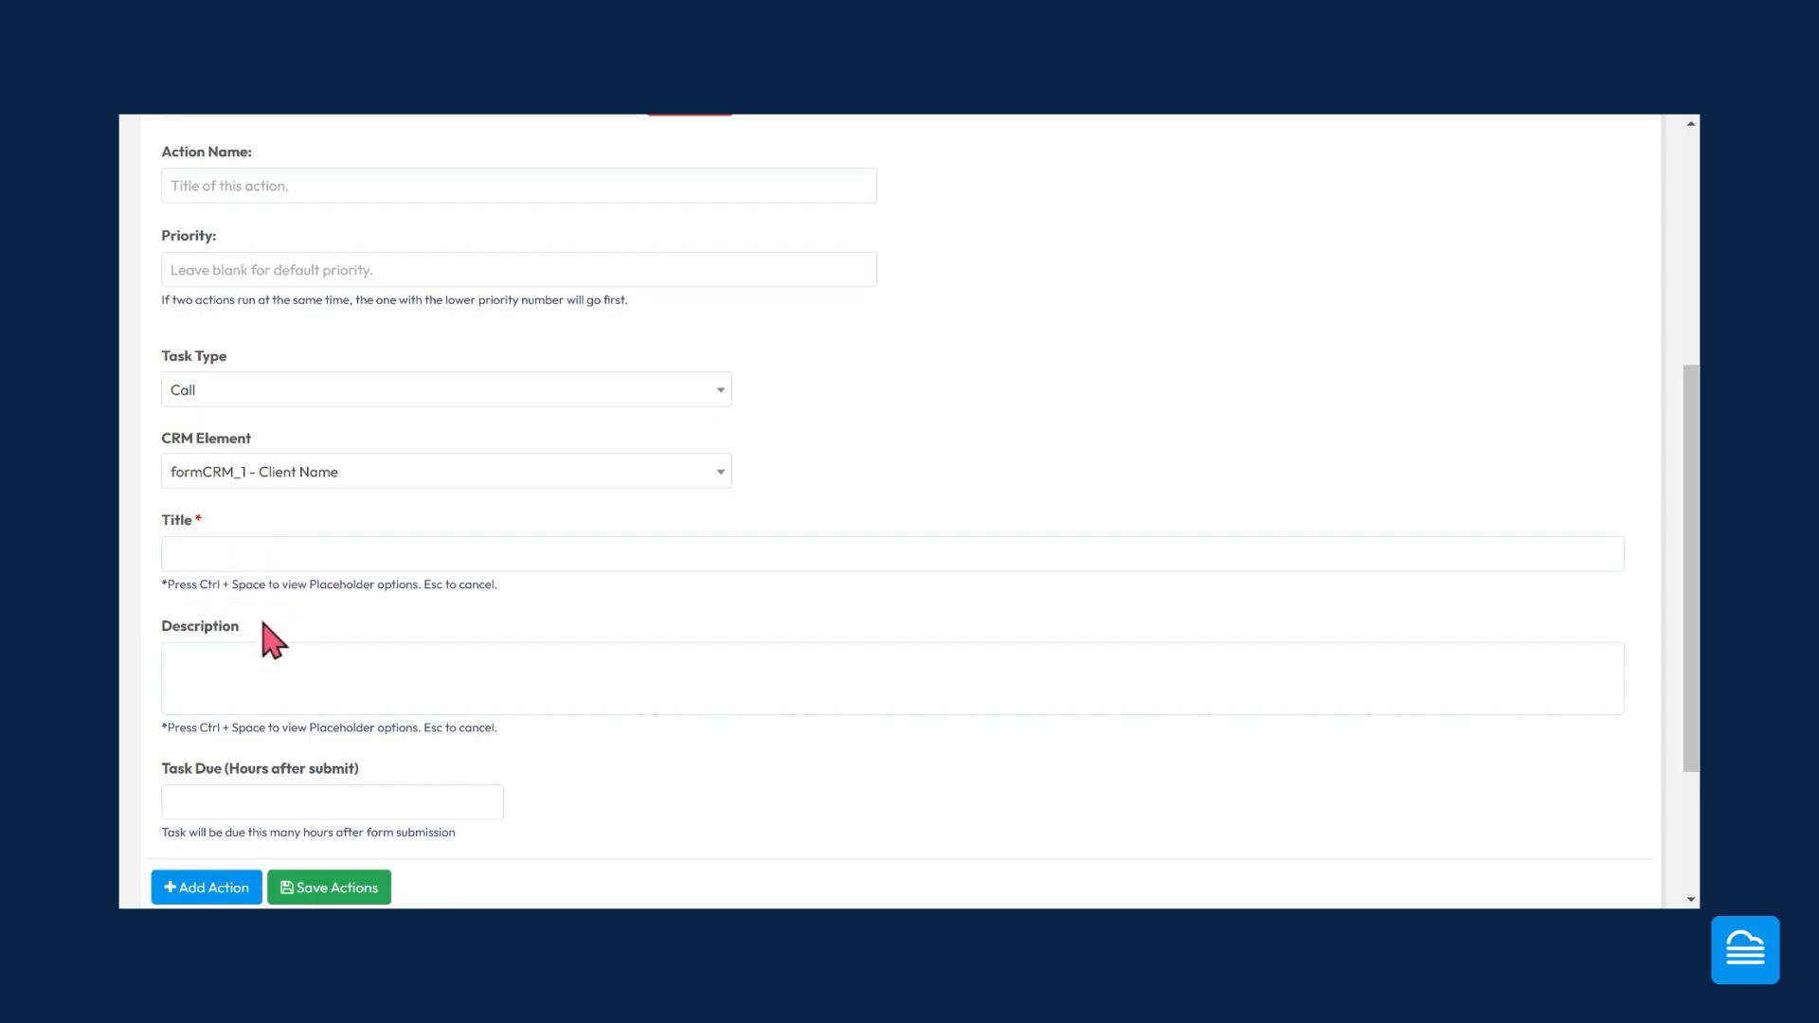
# - Make the task due 122 hours after submission and check the available Tasked To options
pyautogui.scroll(-3, 259, 629)
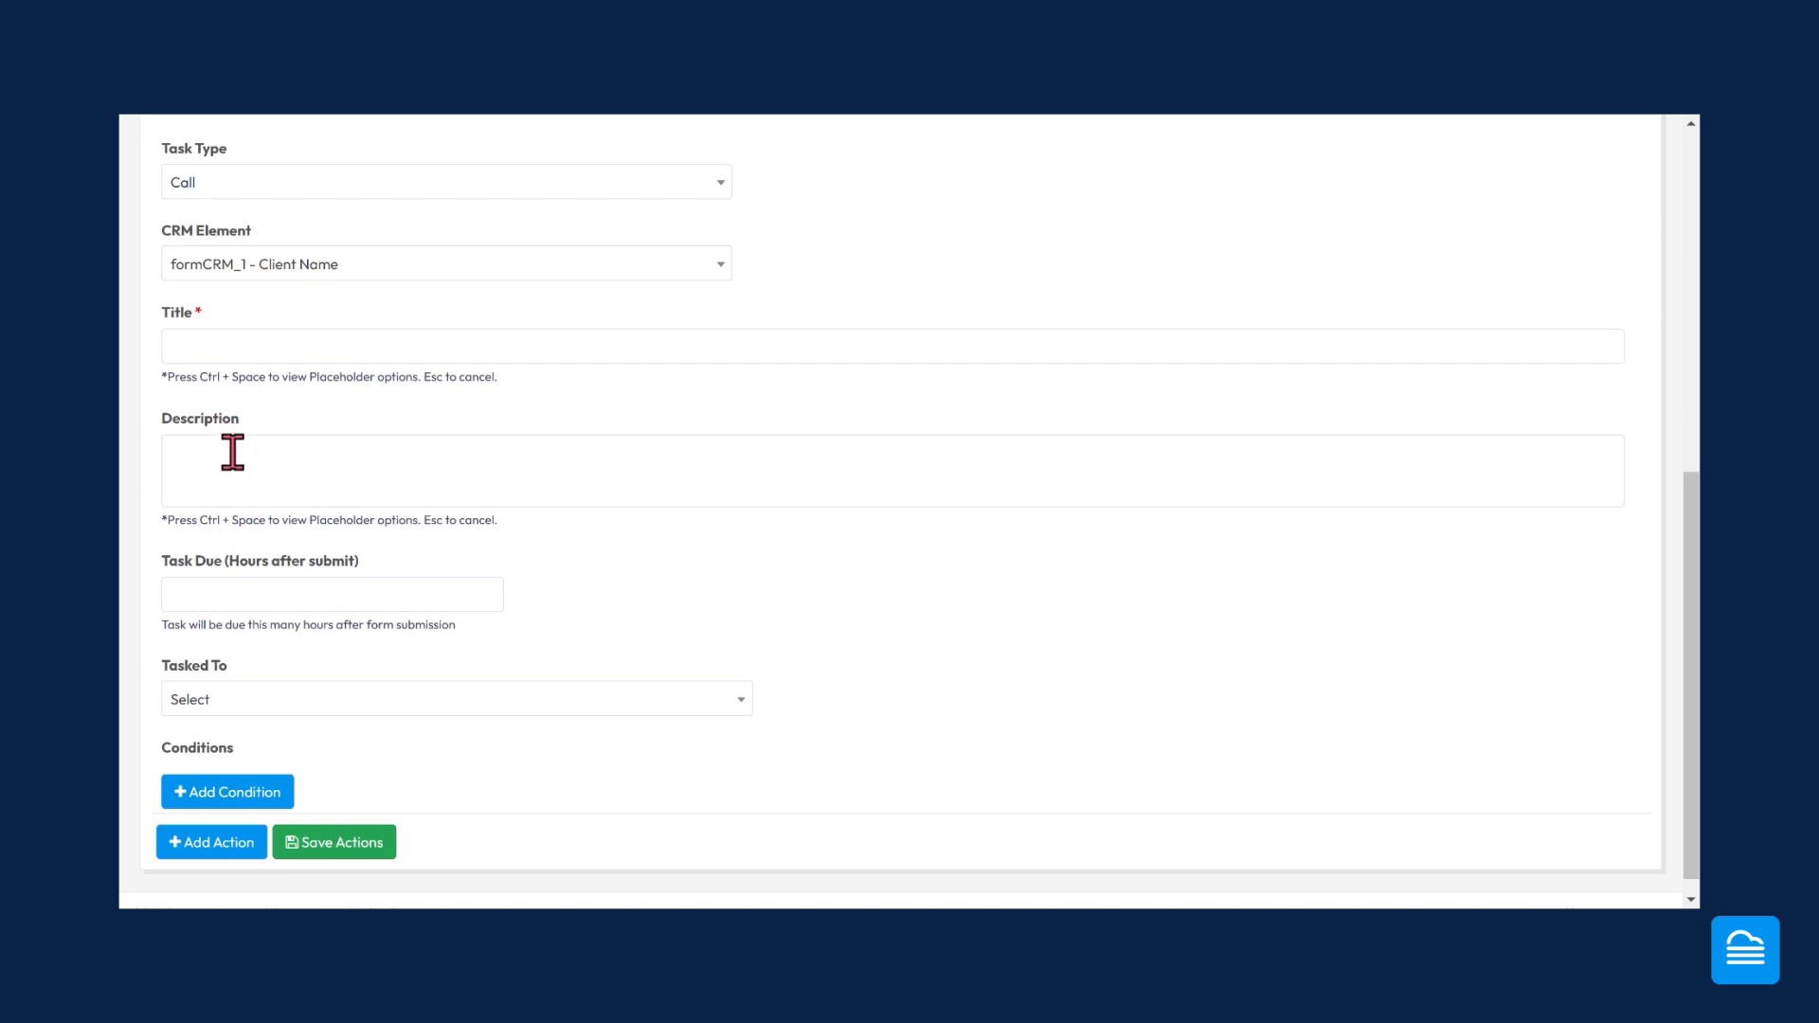
pyautogui.scroll(-1, 227, 540)
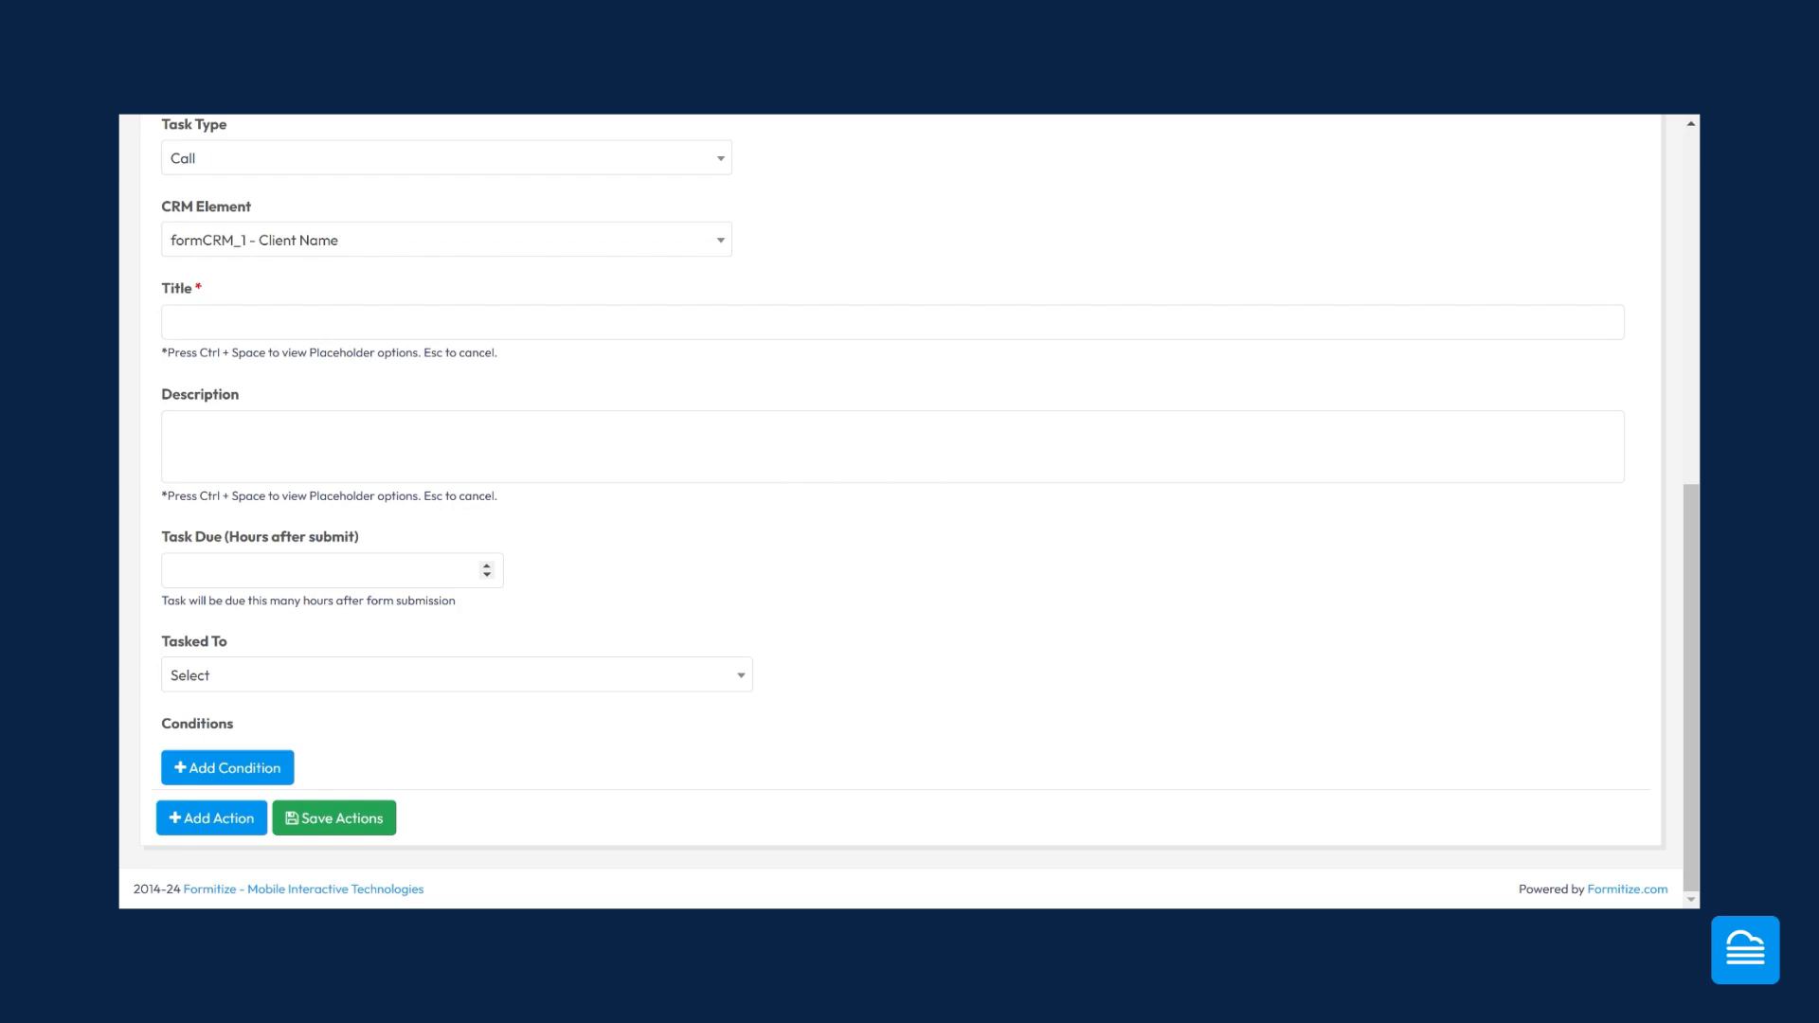
pyautogui.click(210, 571)
pyautogui.click(486, 574)
pyautogui.click(488, 573)
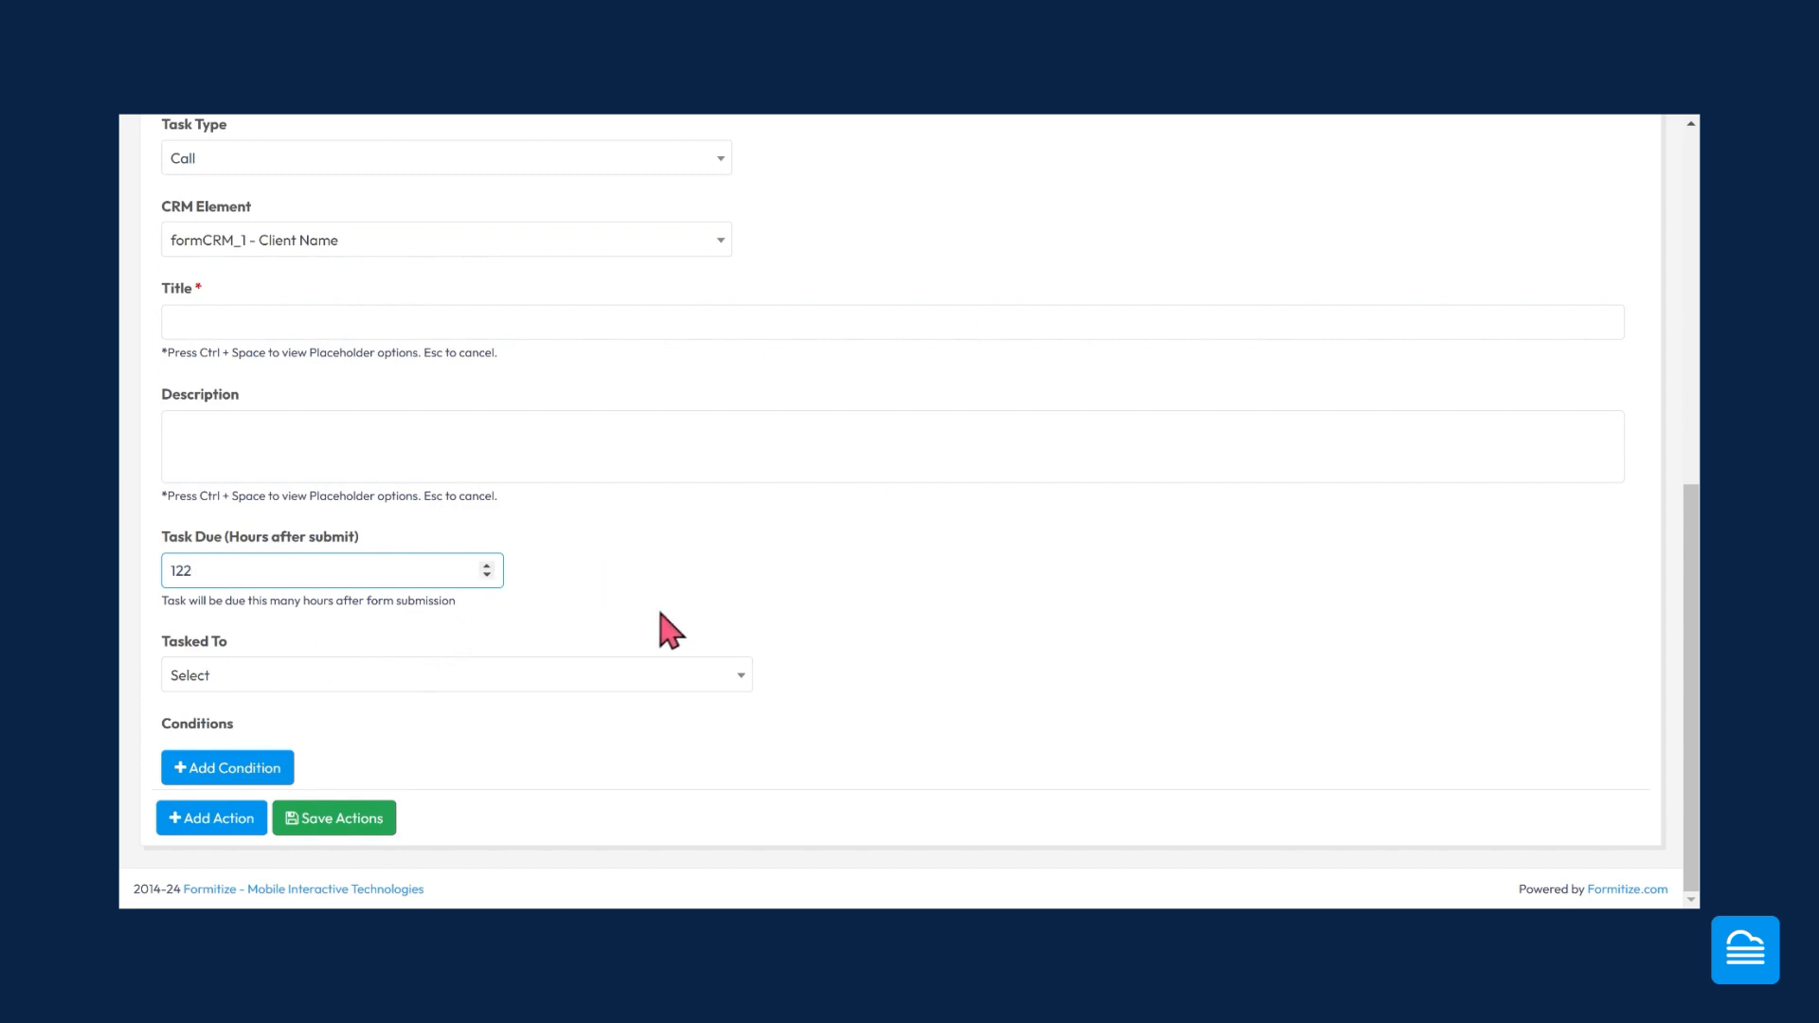
pyautogui.click(226, 679)
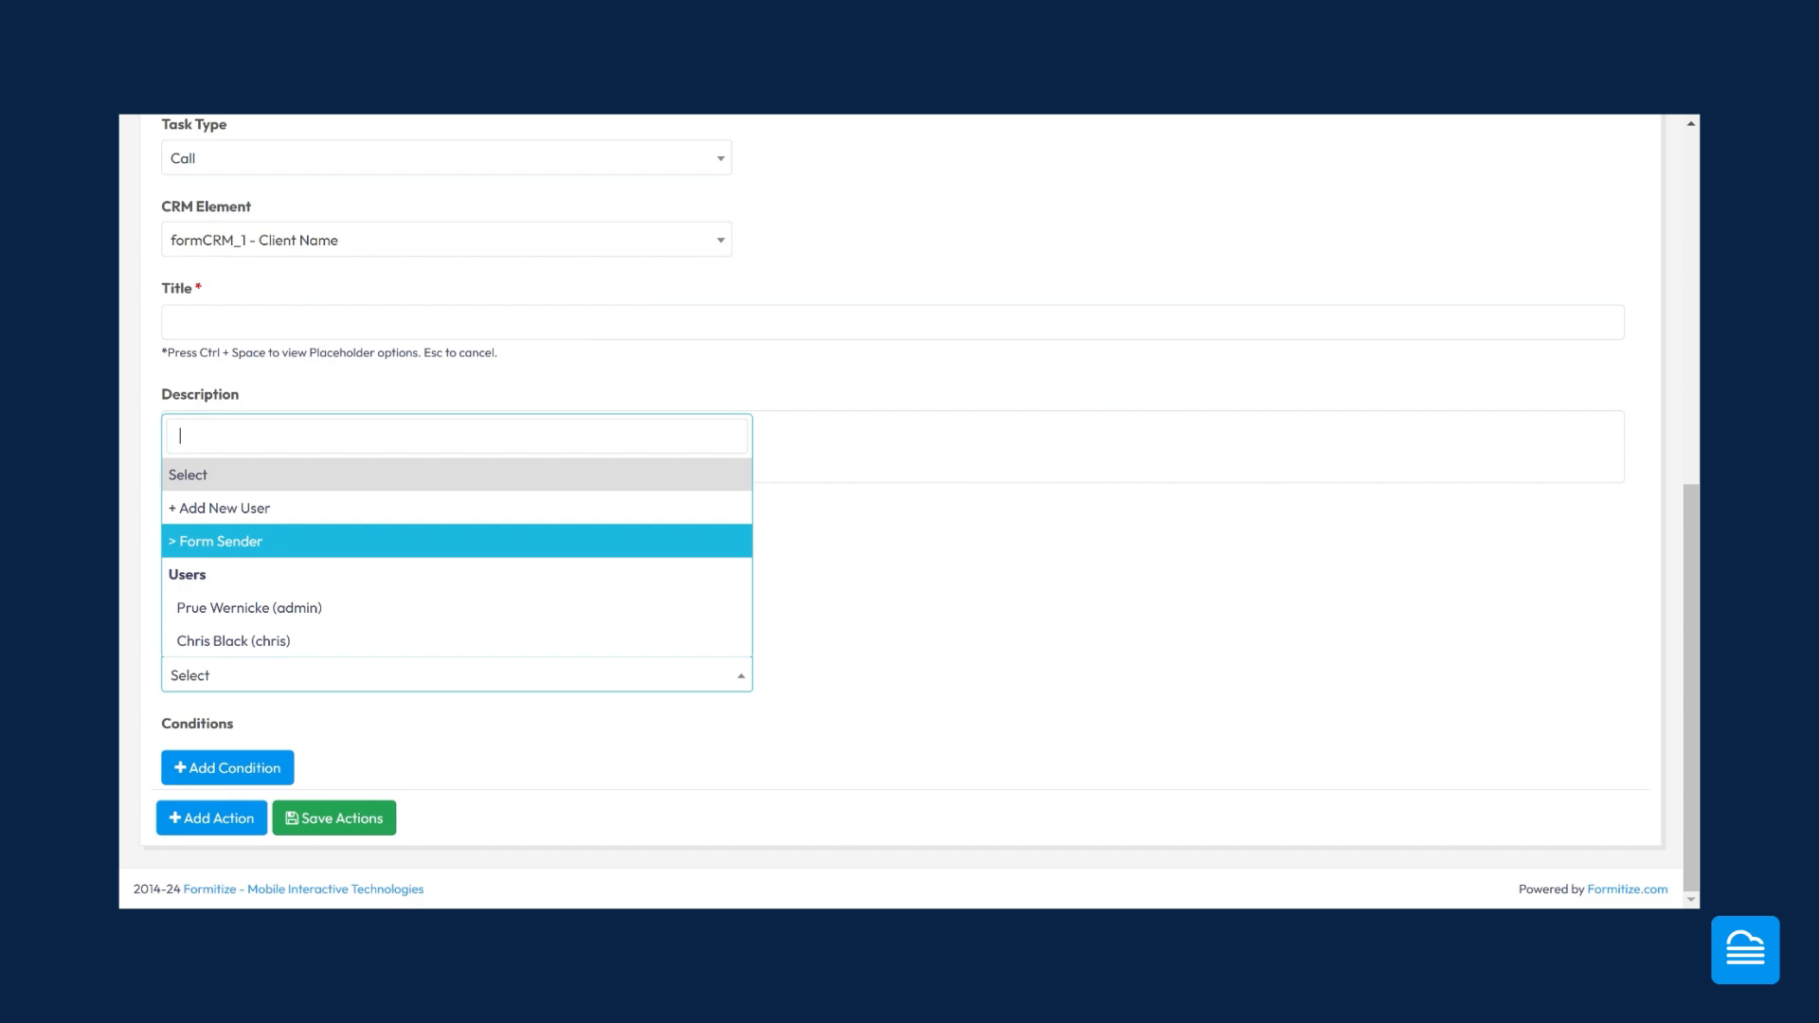
pyautogui.click(858, 676)
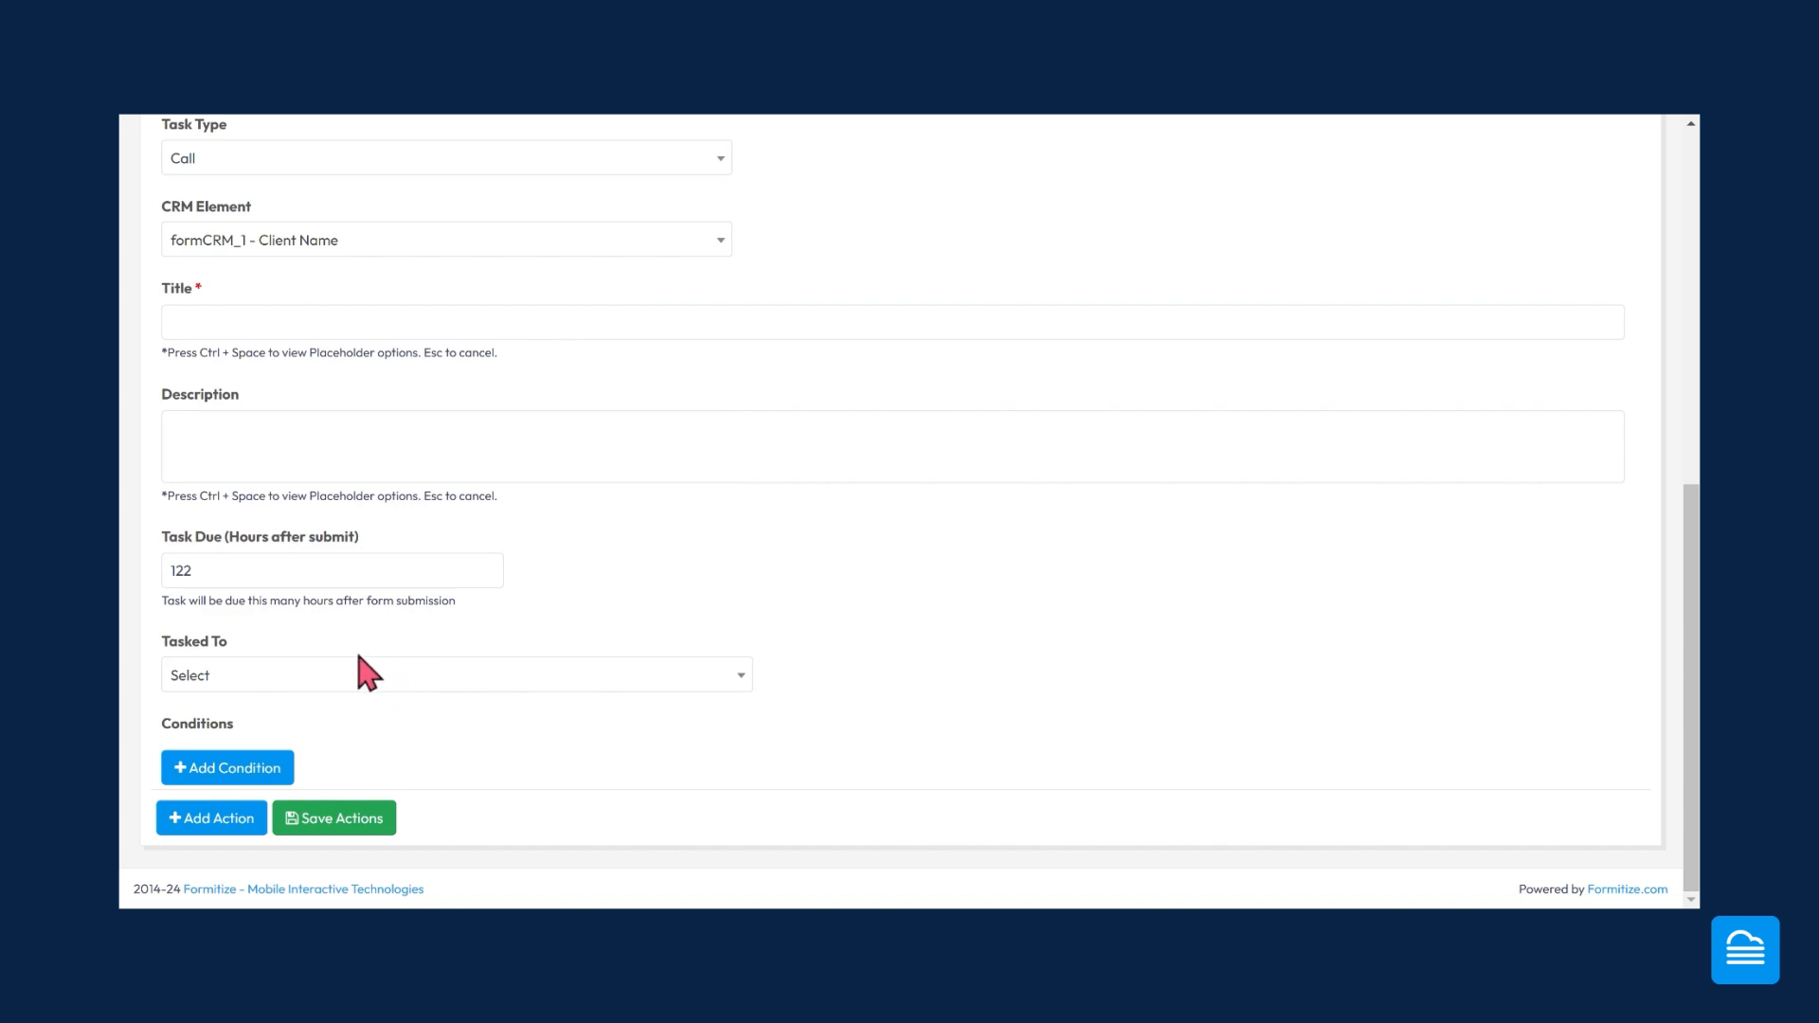
# - Add a condition to the CRM task action and base it on the clientEmail - Email field
pyautogui.click(232, 775)
pyautogui.scroll(-2, 333, 707)
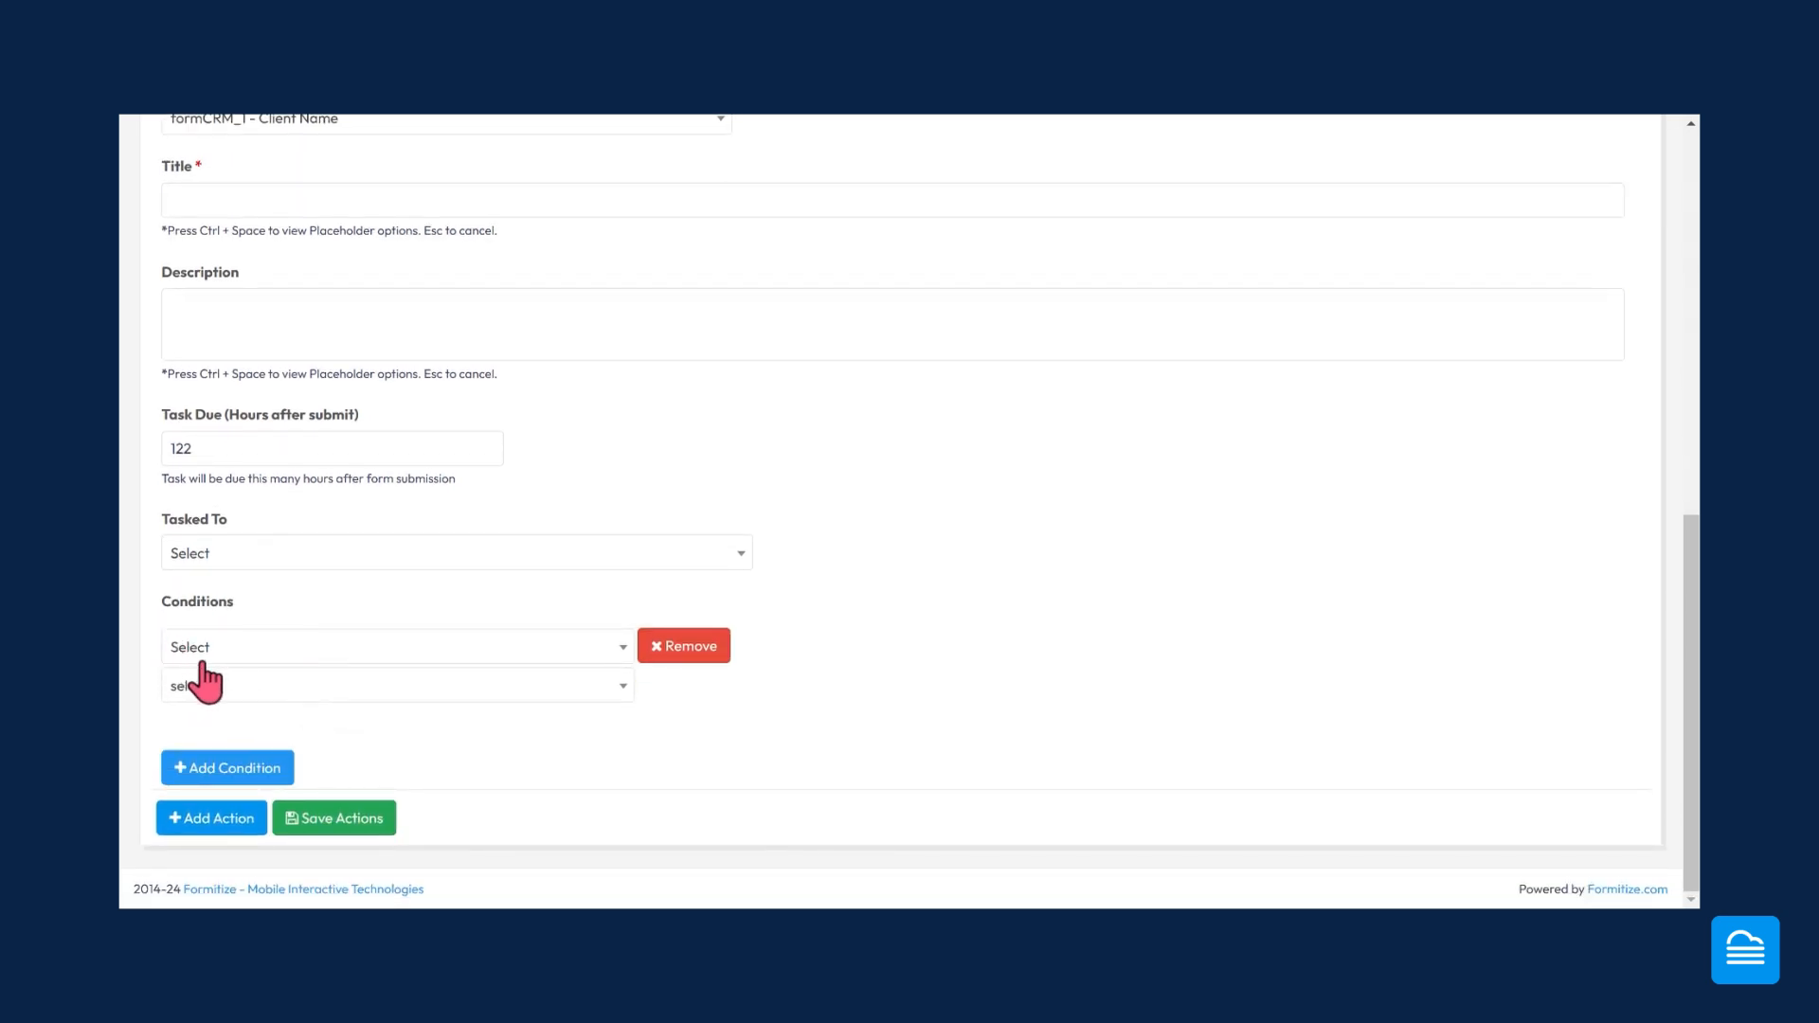
pyautogui.click(211, 653)
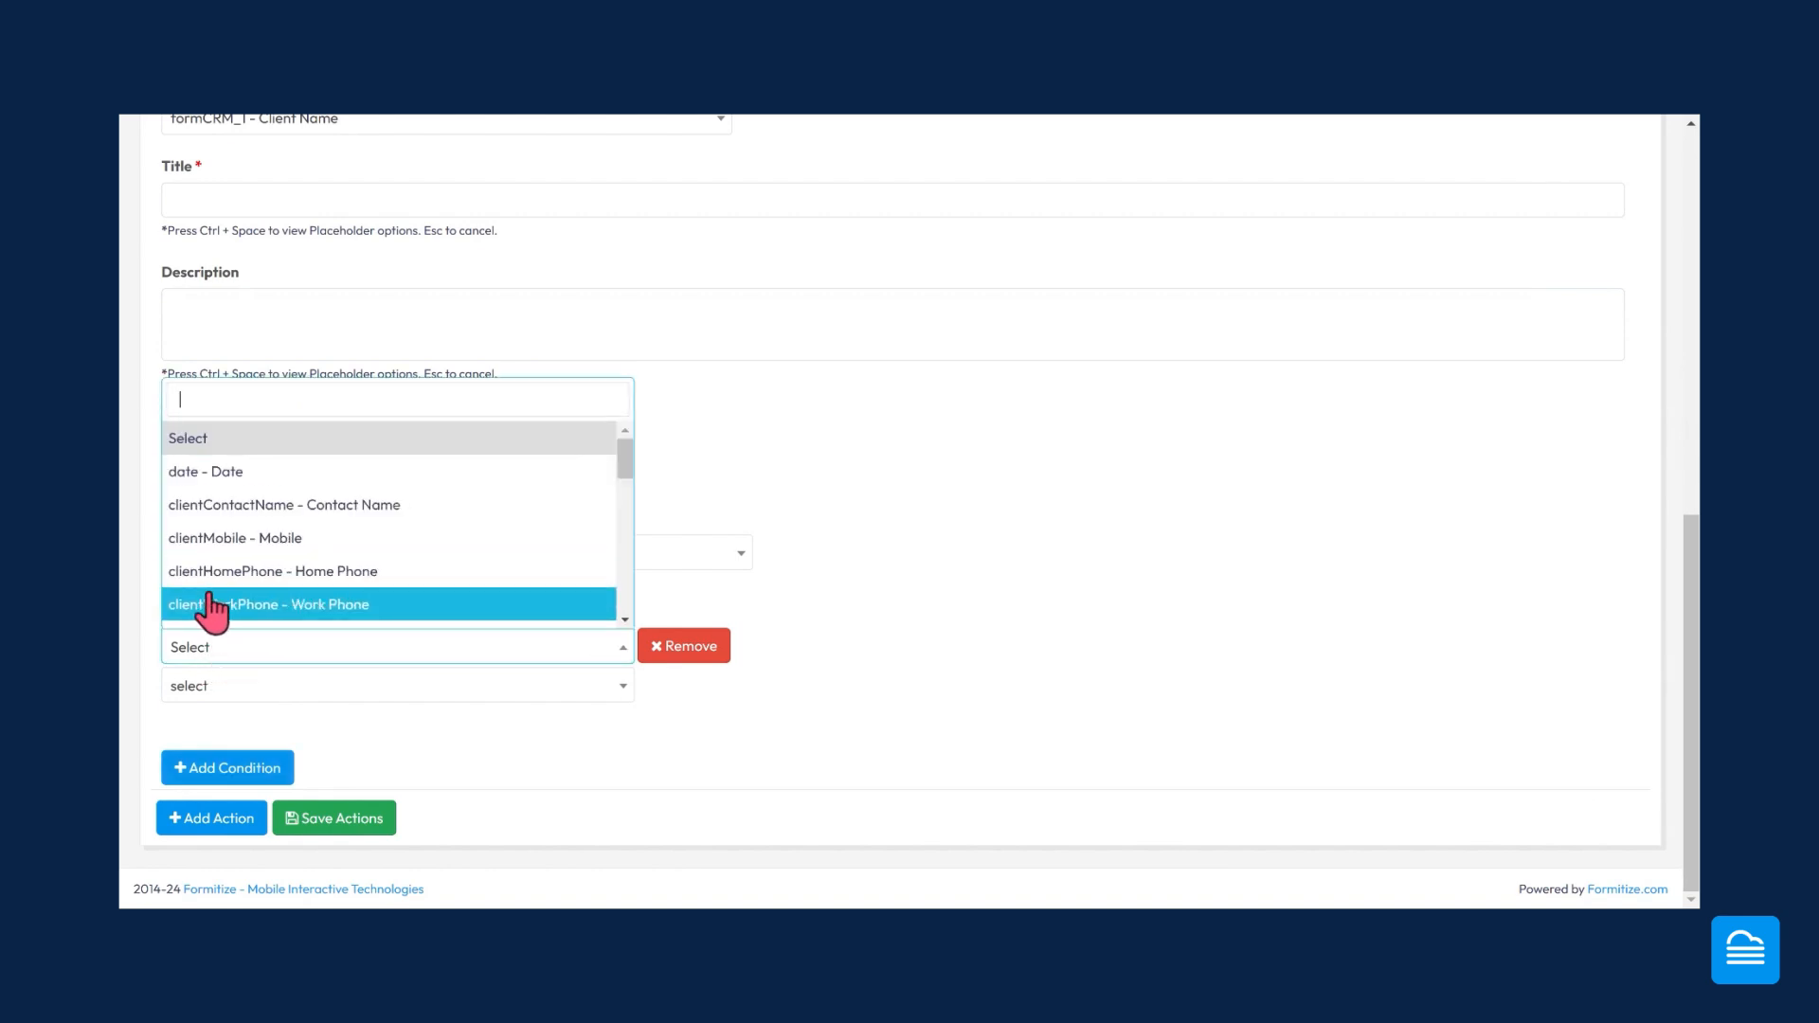
pyautogui.scroll(-1, 327, 604)
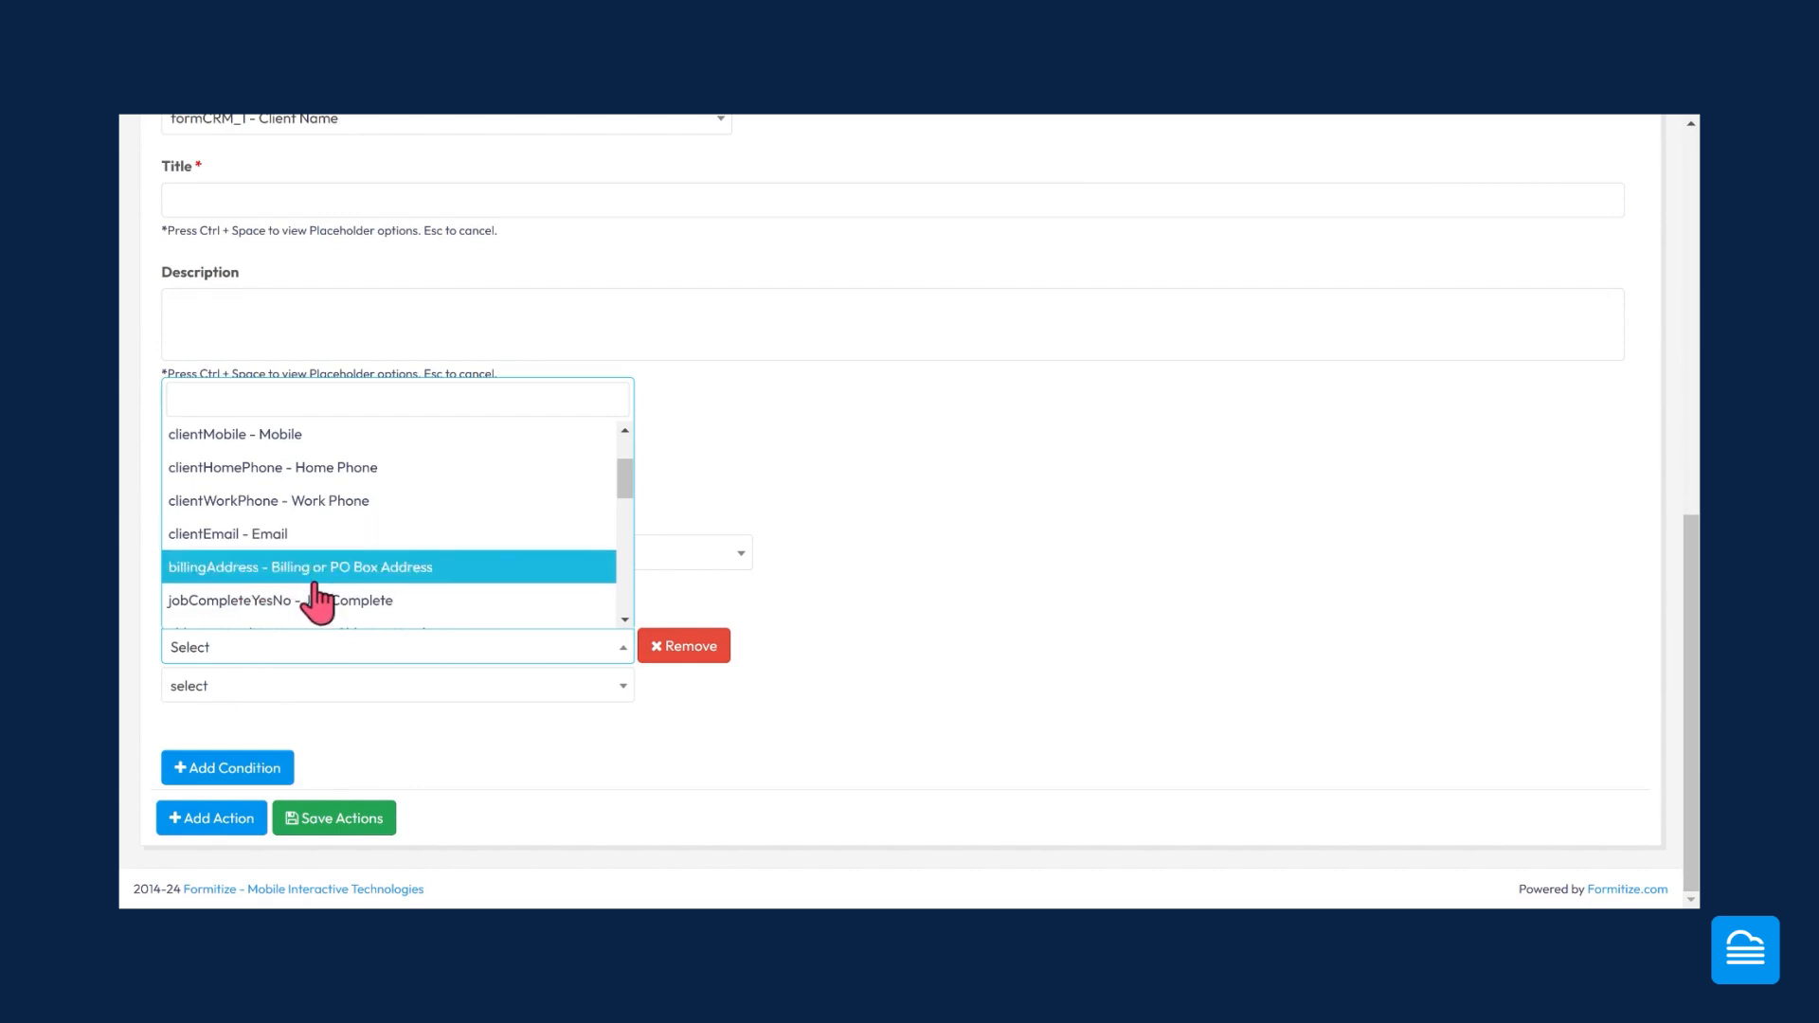
pyautogui.scroll(-1, 291, 607)
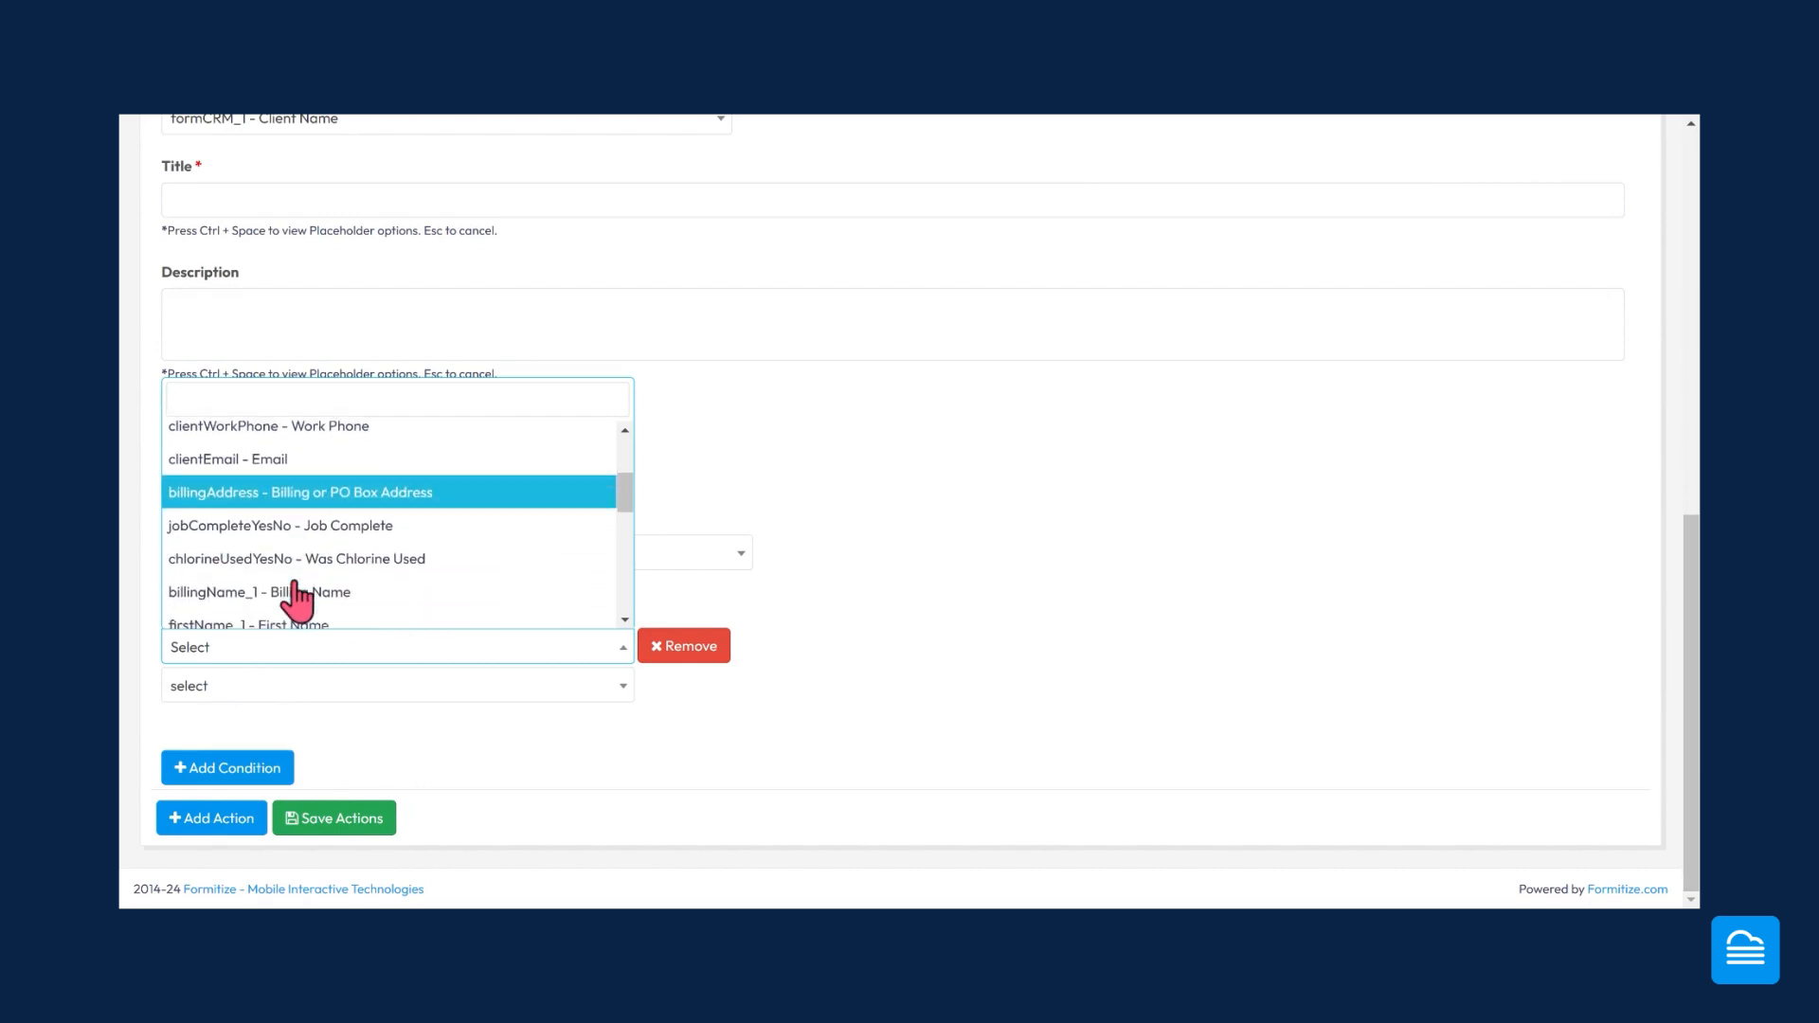
pyautogui.scroll(-1, 299, 599)
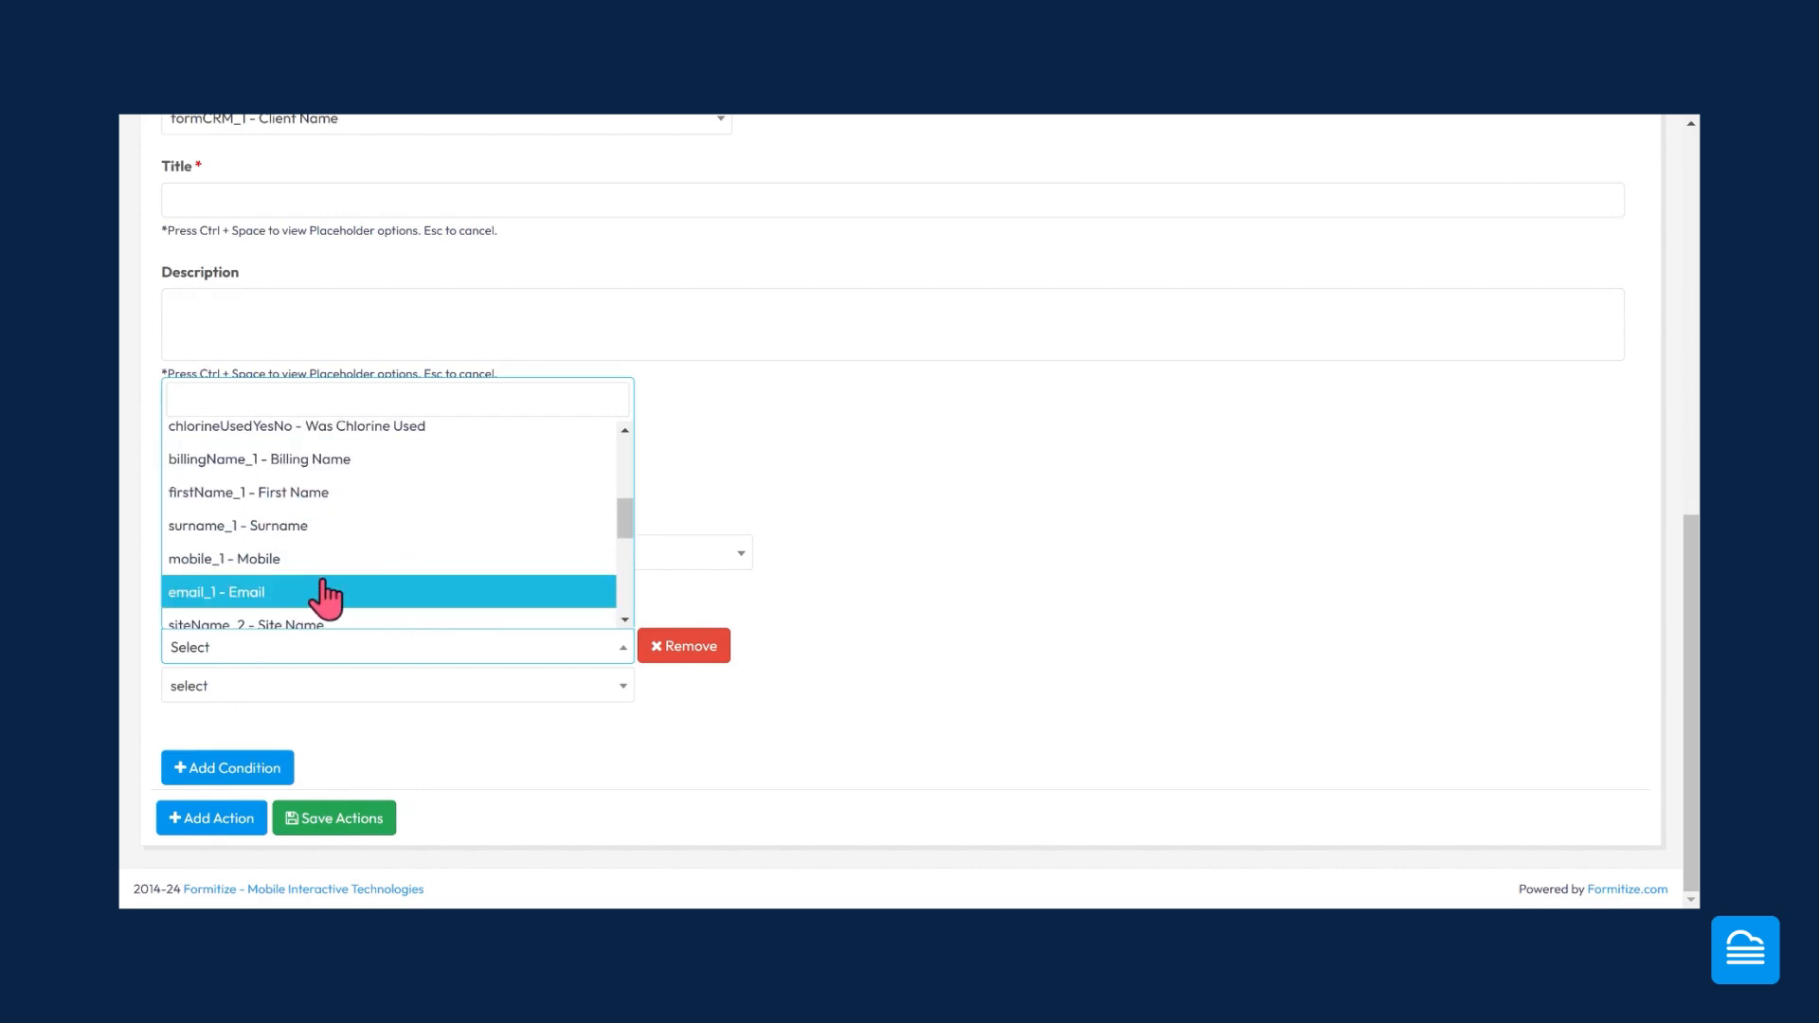
pyautogui.scroll(-1, 256, 563)
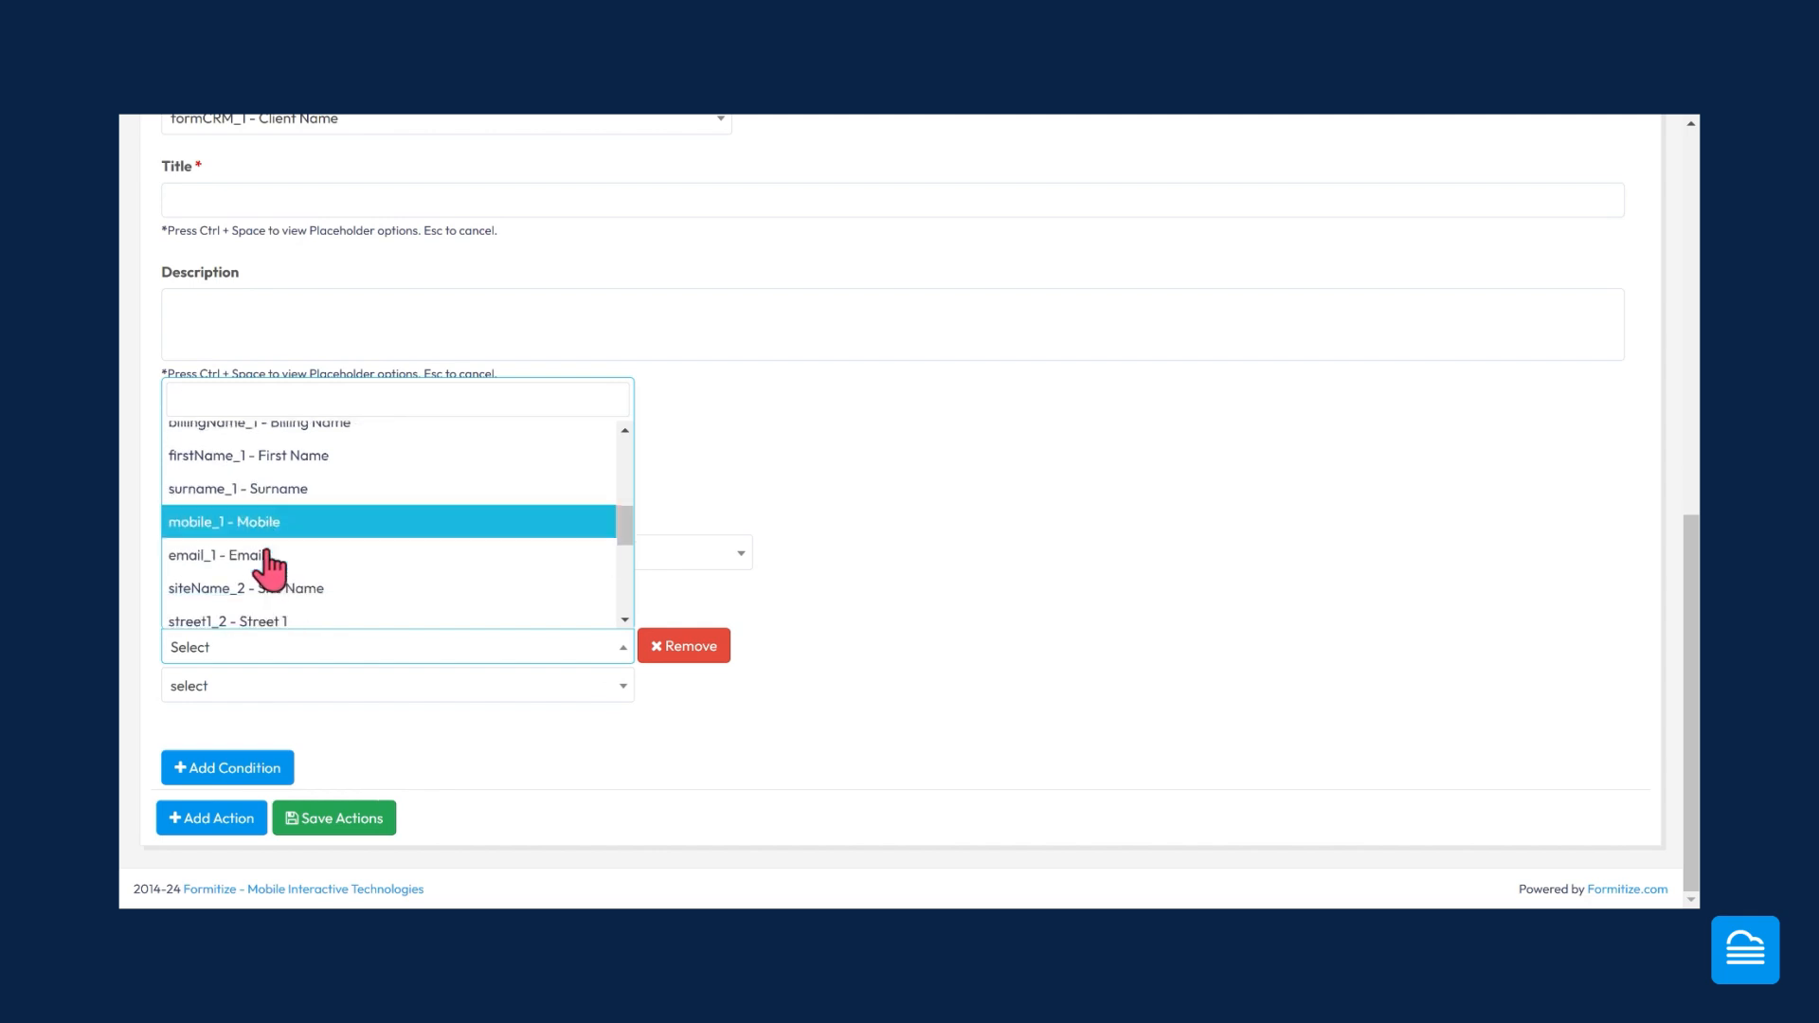
pyautogui.scroll(3, 228, 521)
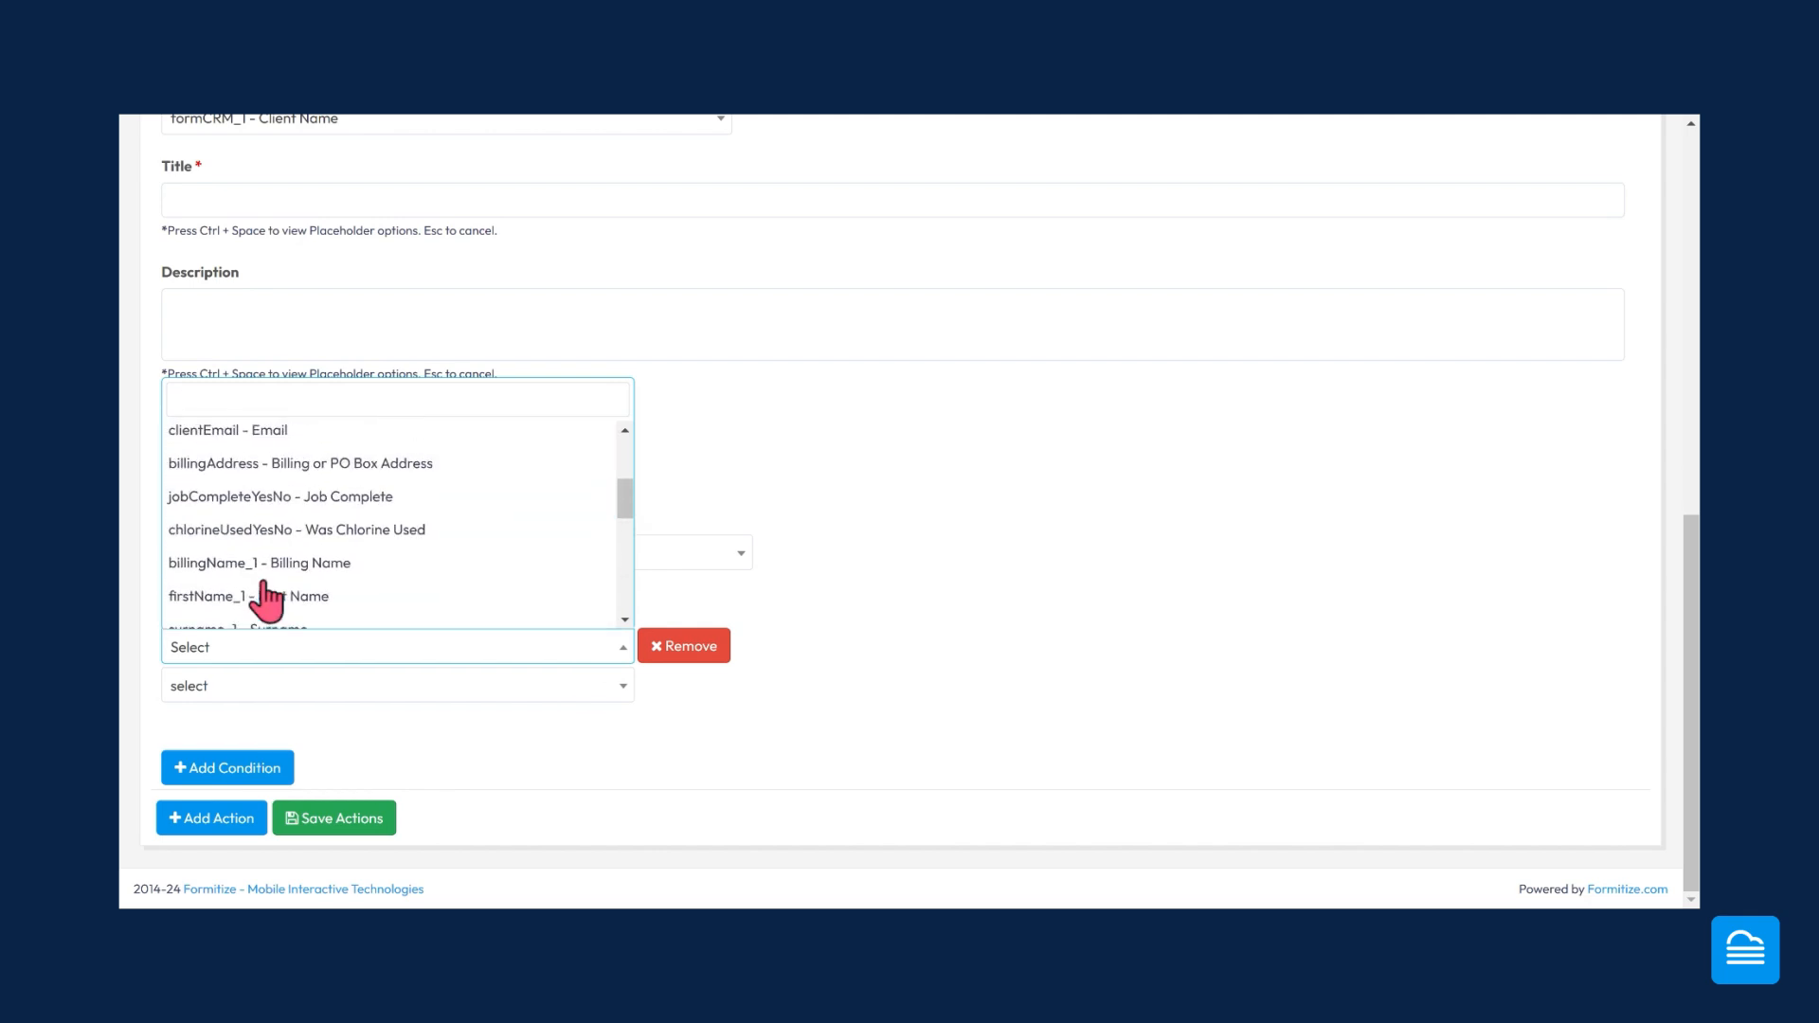
pyautogui.scroll(1, 226, 568)
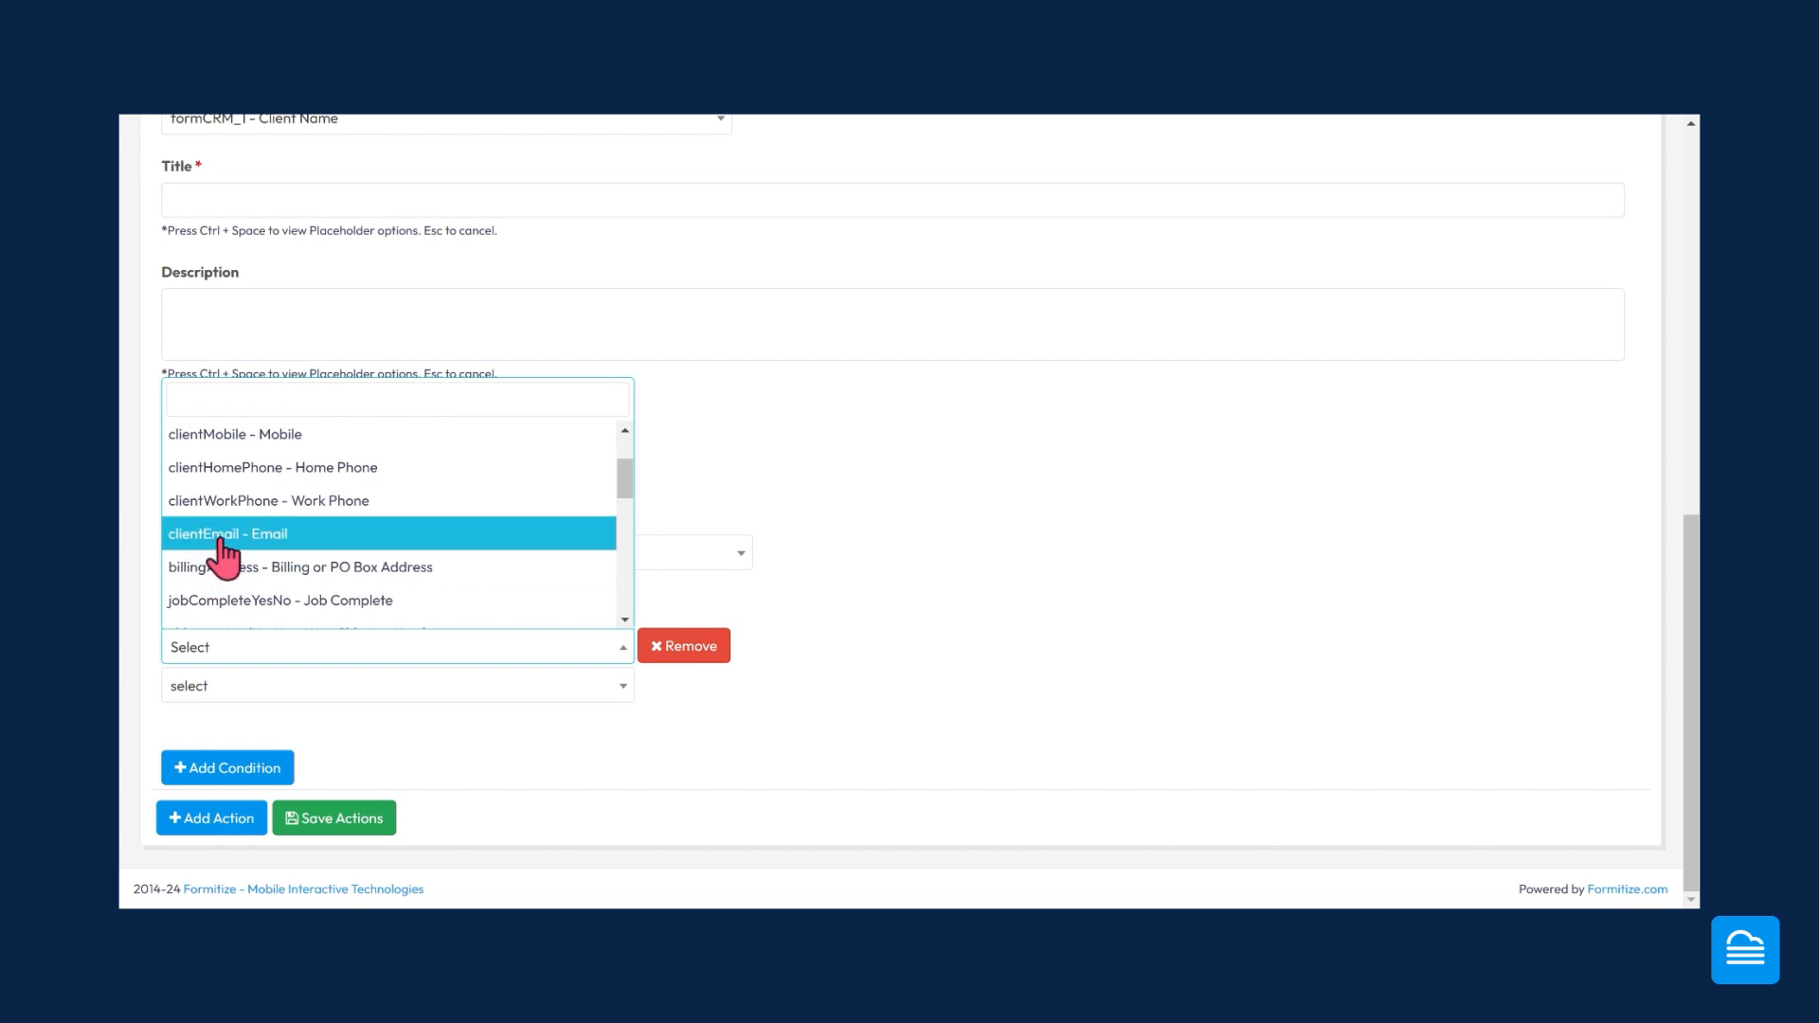
pyautogui.click(227, 533)
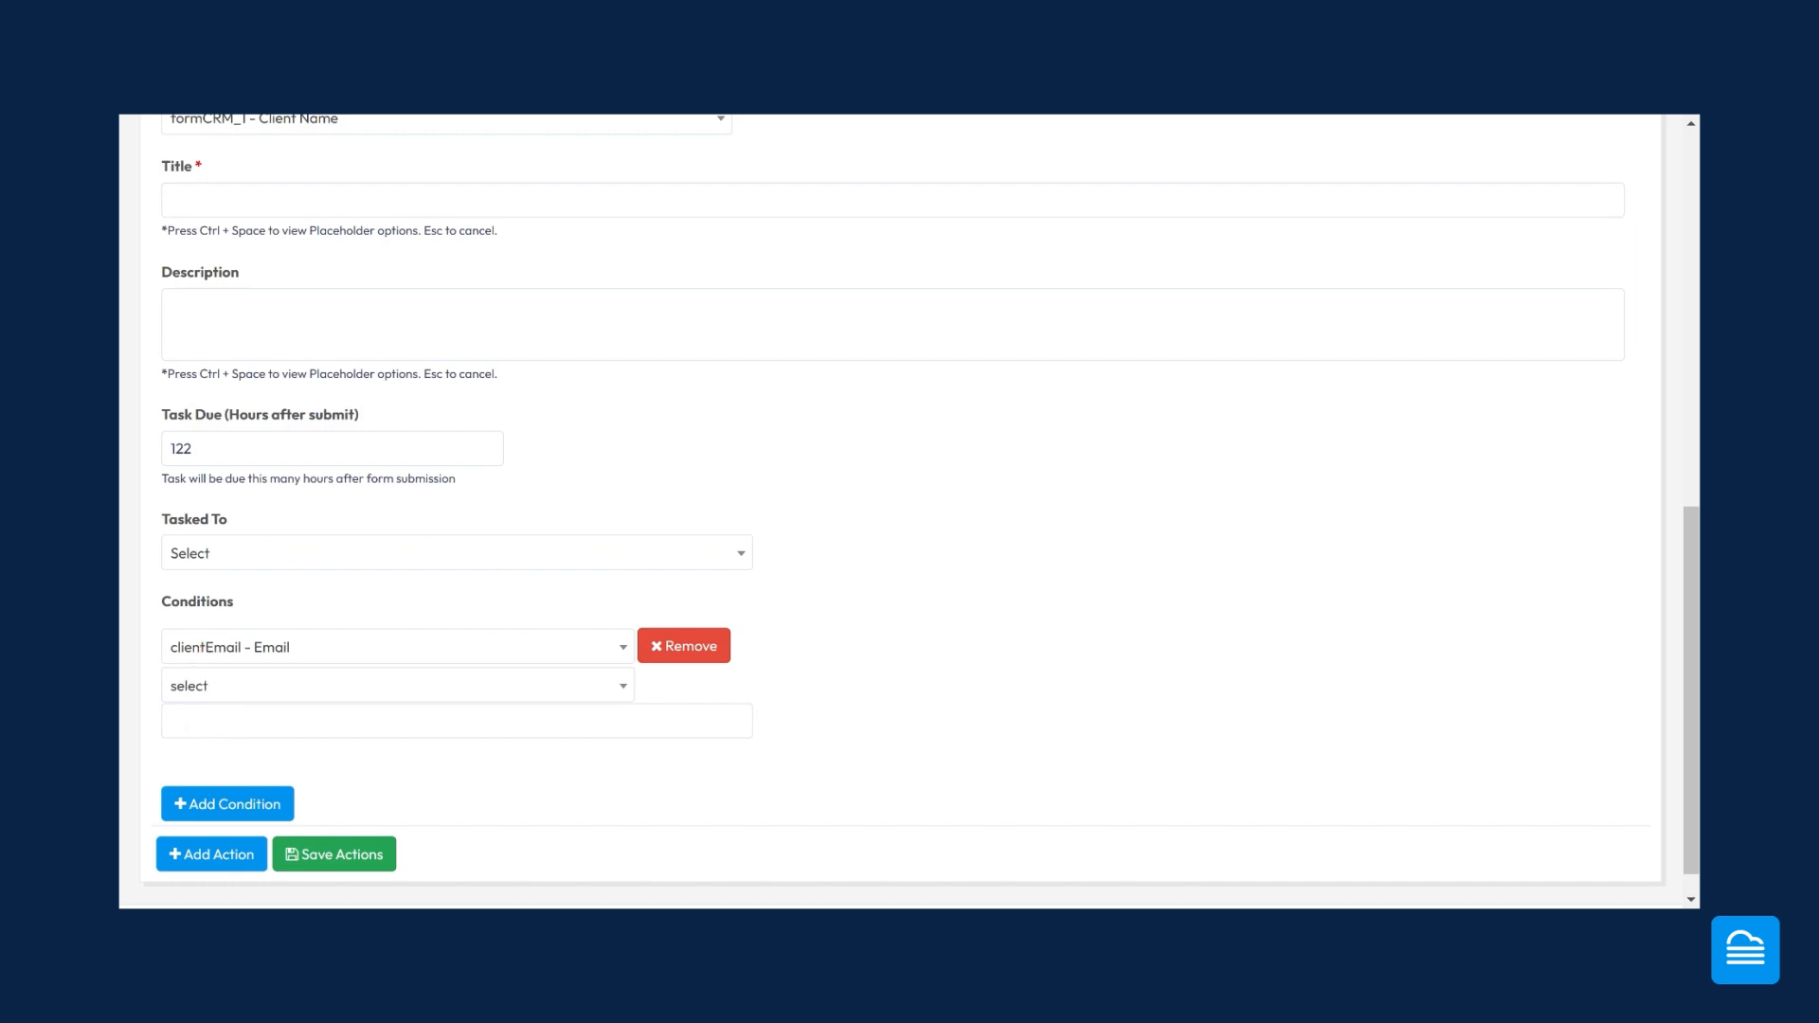
# - Set the email condition's comparison to Contains and activate its value field
pyautogui.click(199, 687)
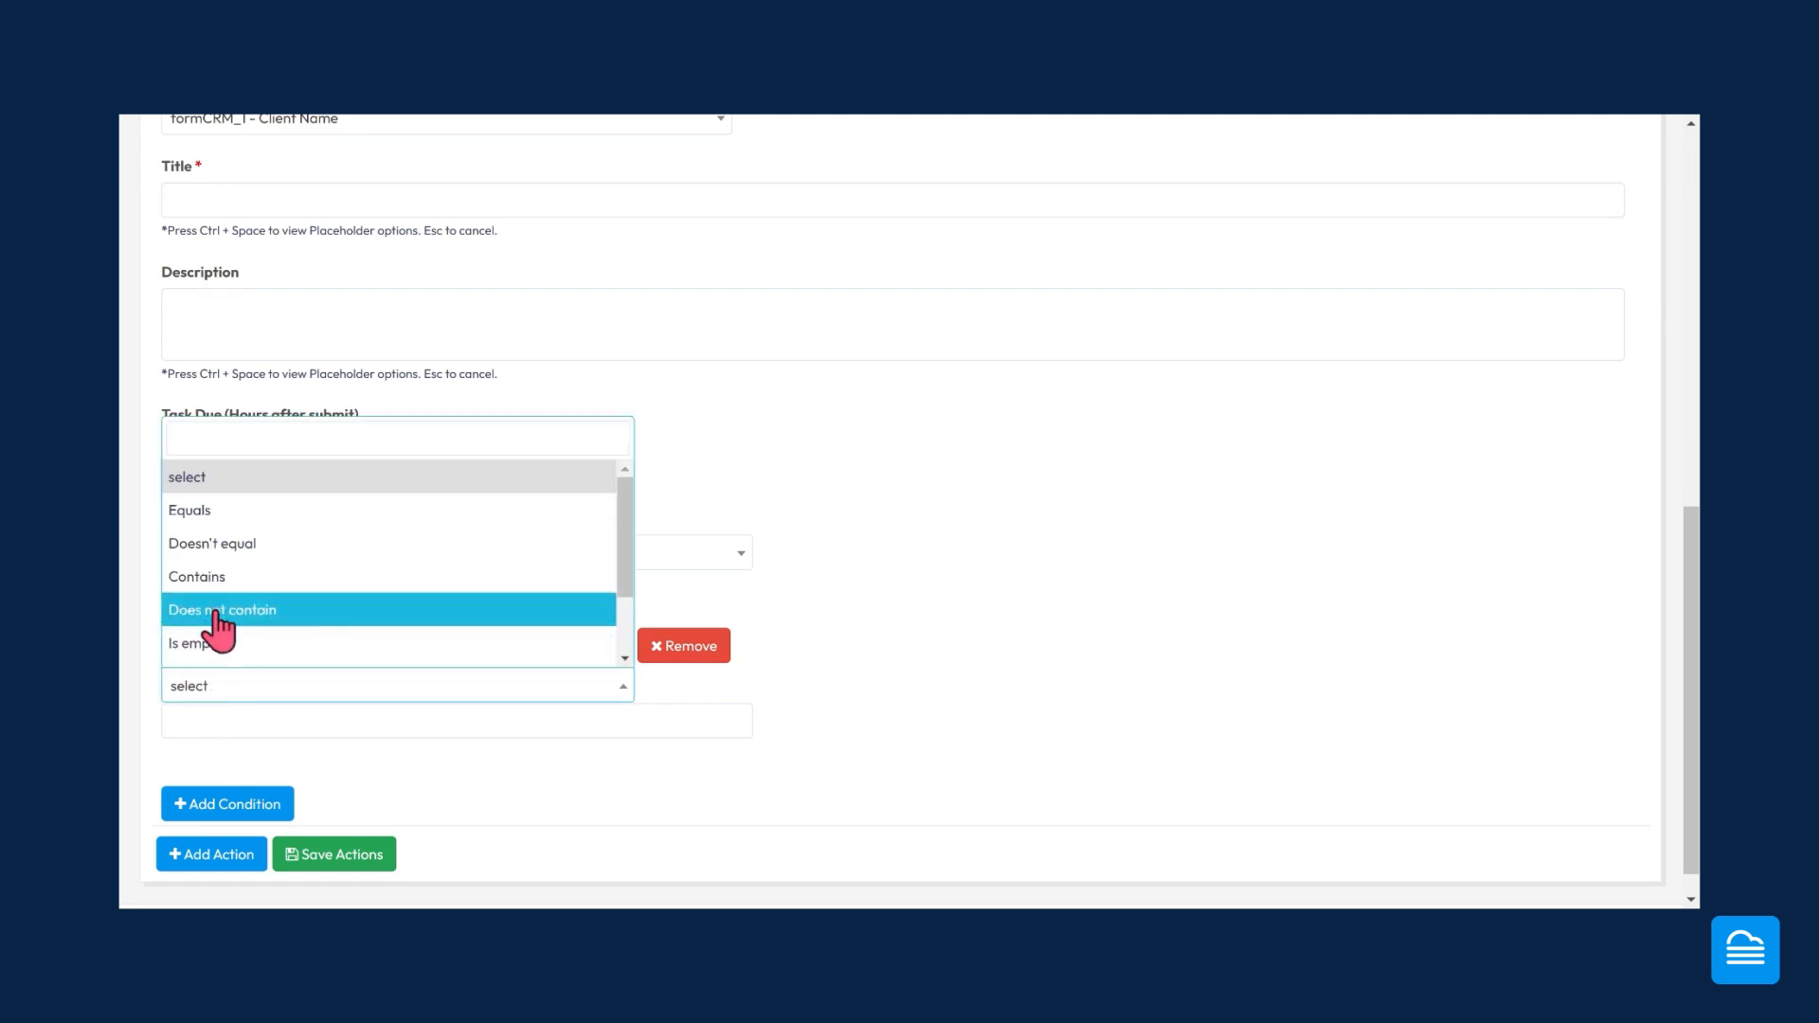
pyautogui.click(219, 689)
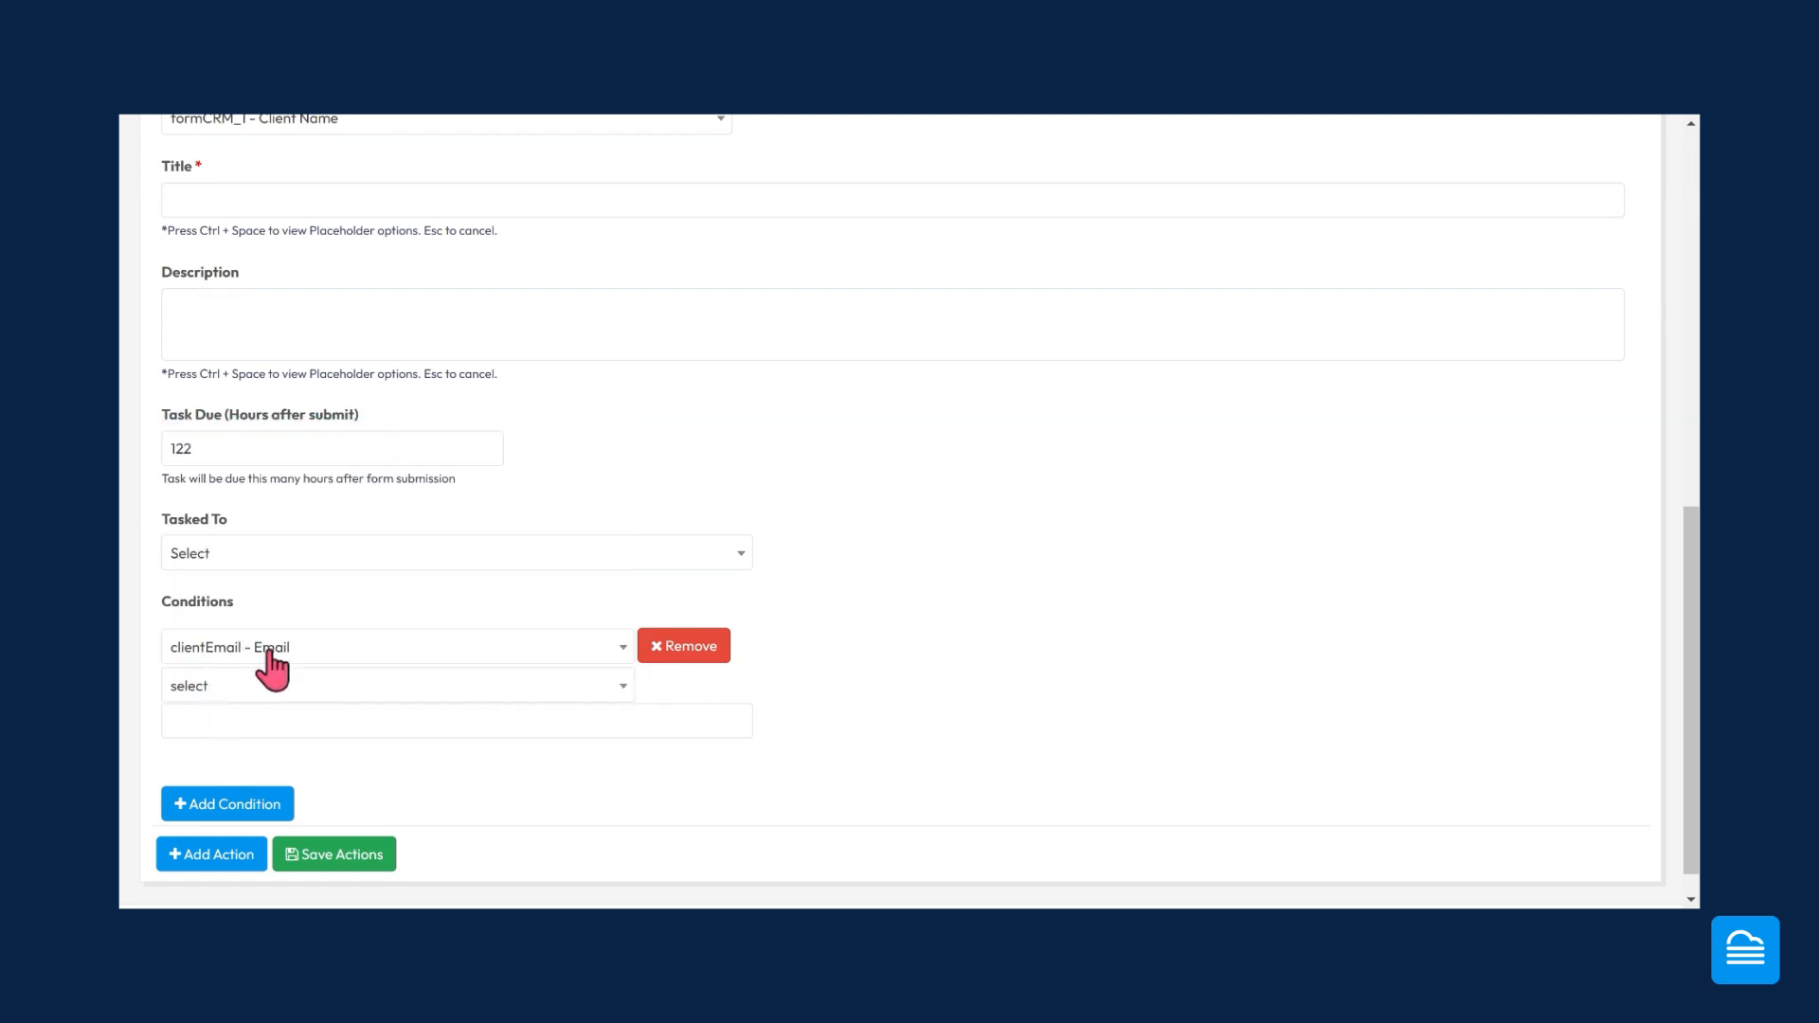
pyautogui.click(220, 686)
pyautogui.click(208, 578)
pyautogui.click(197, 724)
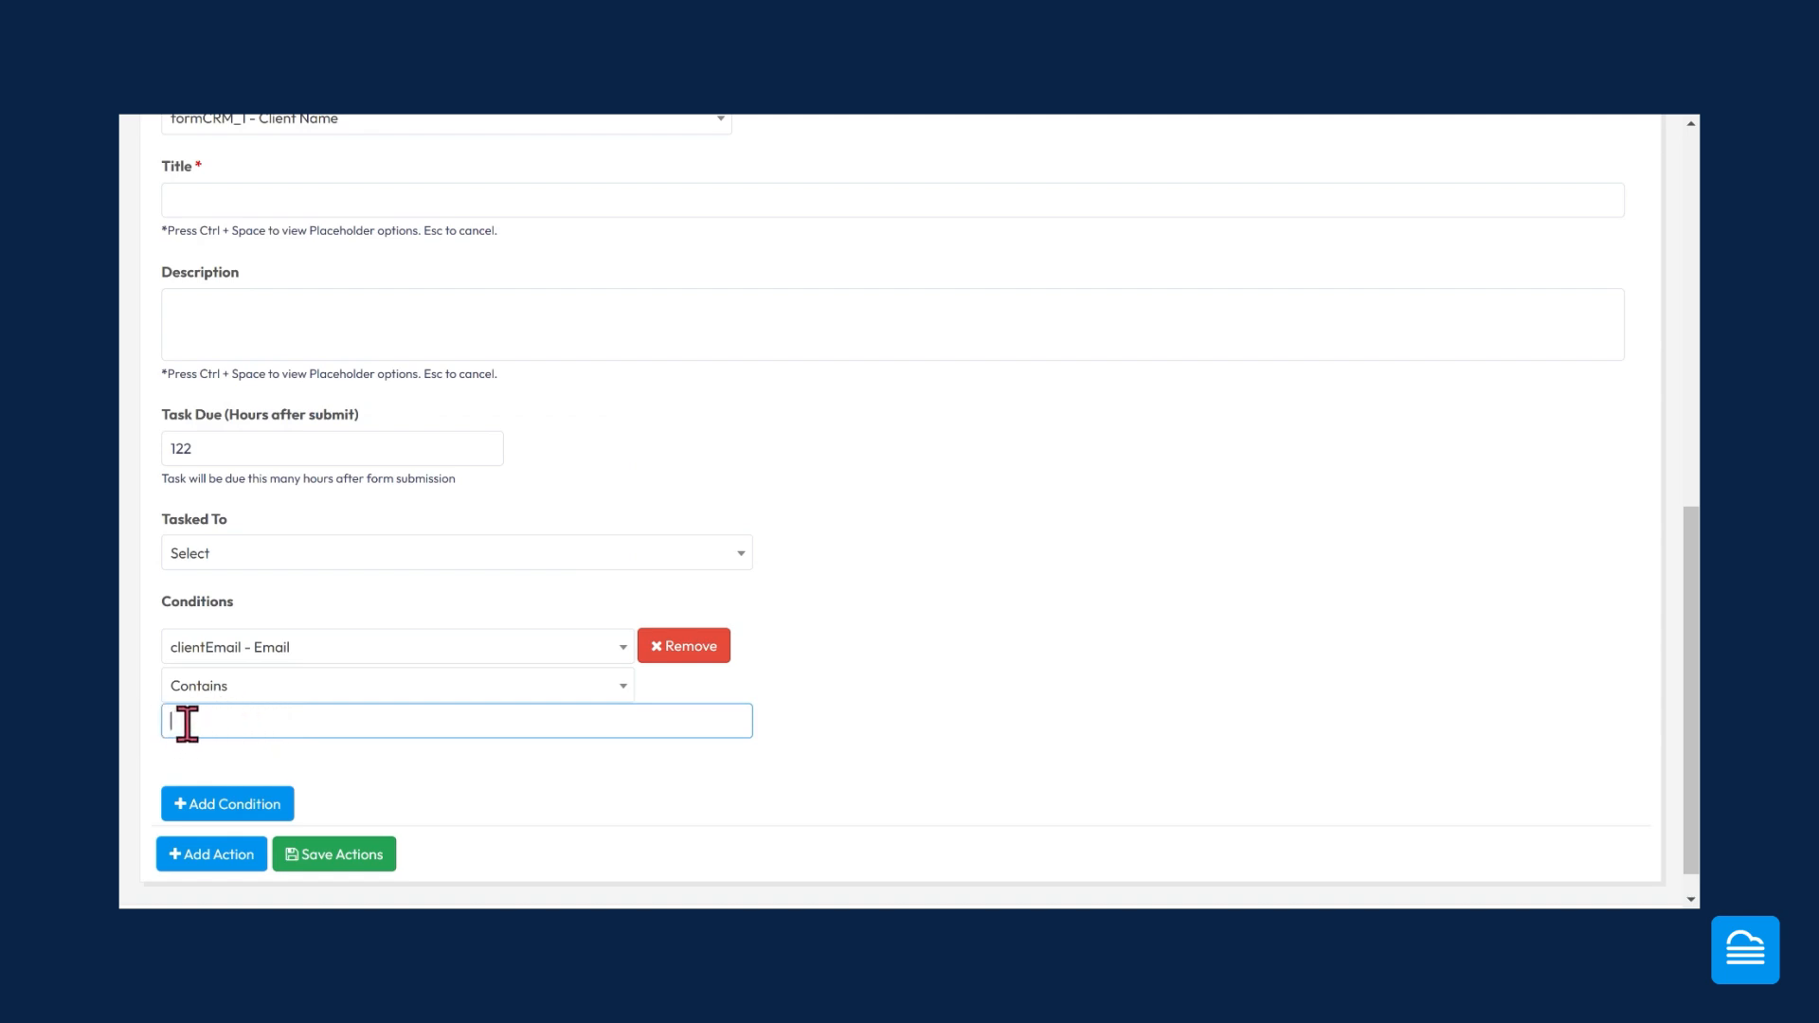
# - Set the email condition's comparison to Equals and save the actions
pyautogui.click(201, 687)
pyautogui.click(195, 512)
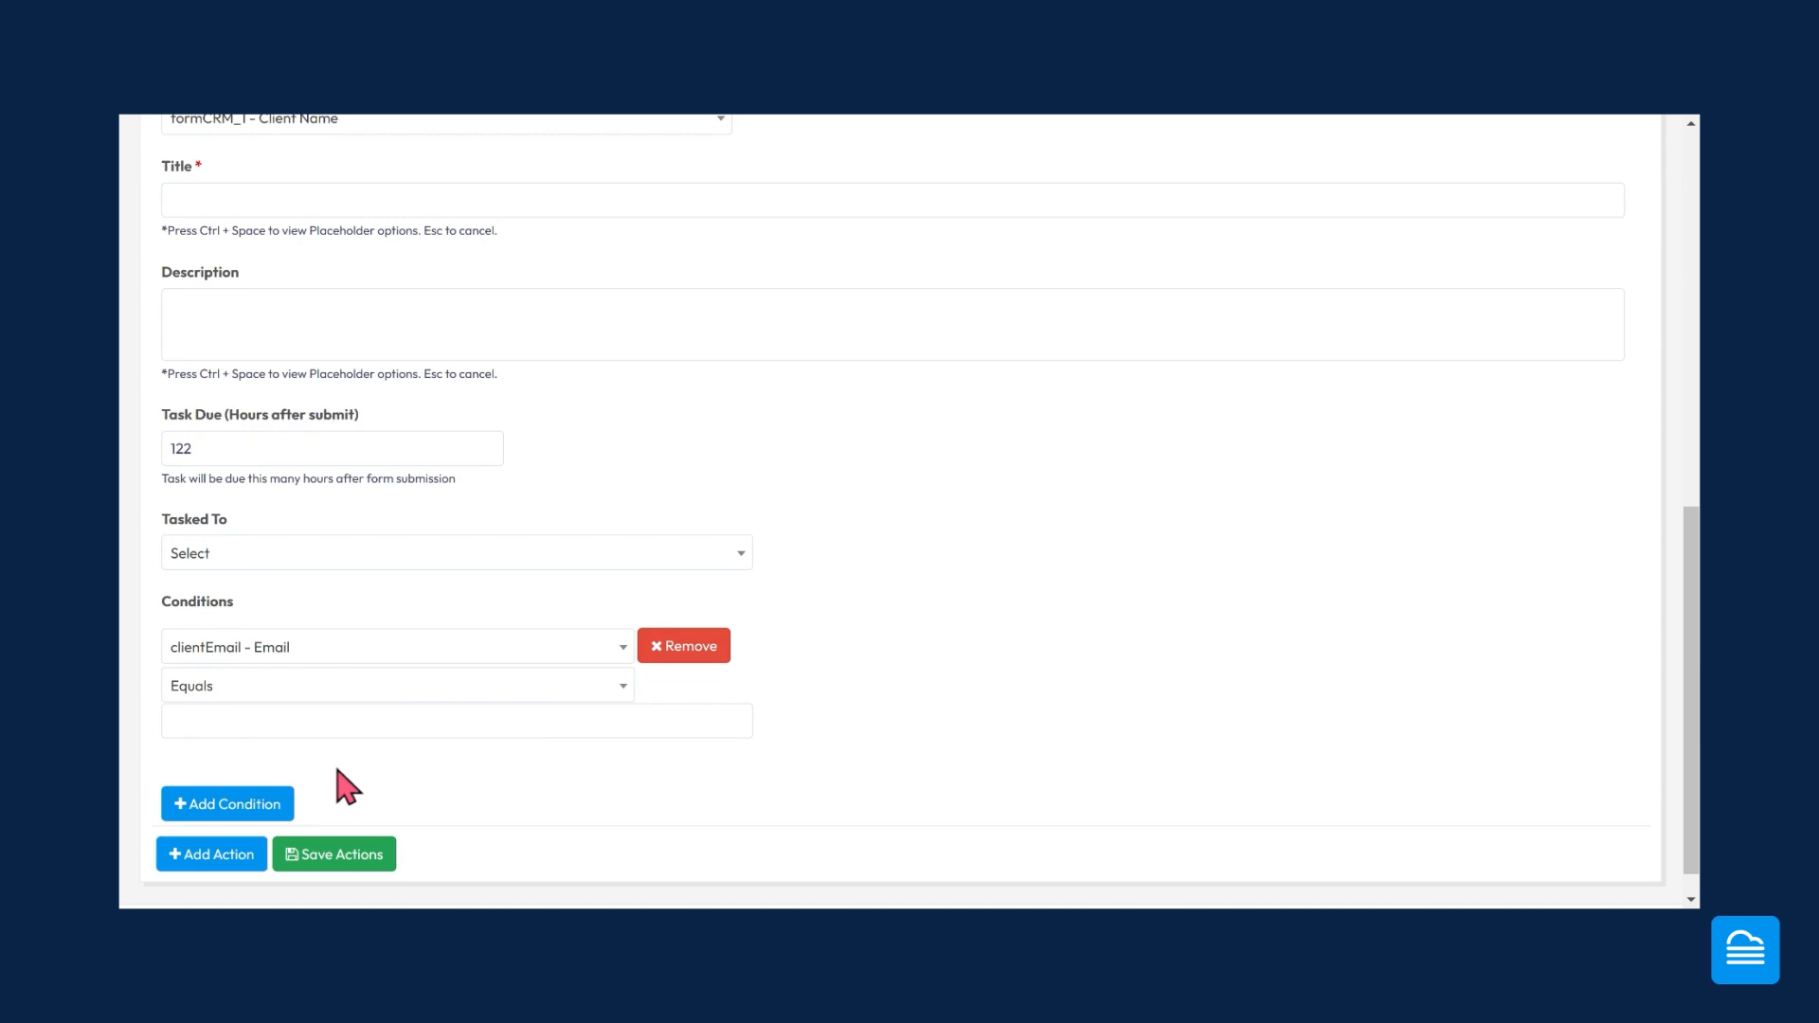
pyautogui.scroll(-1, 499, 812)
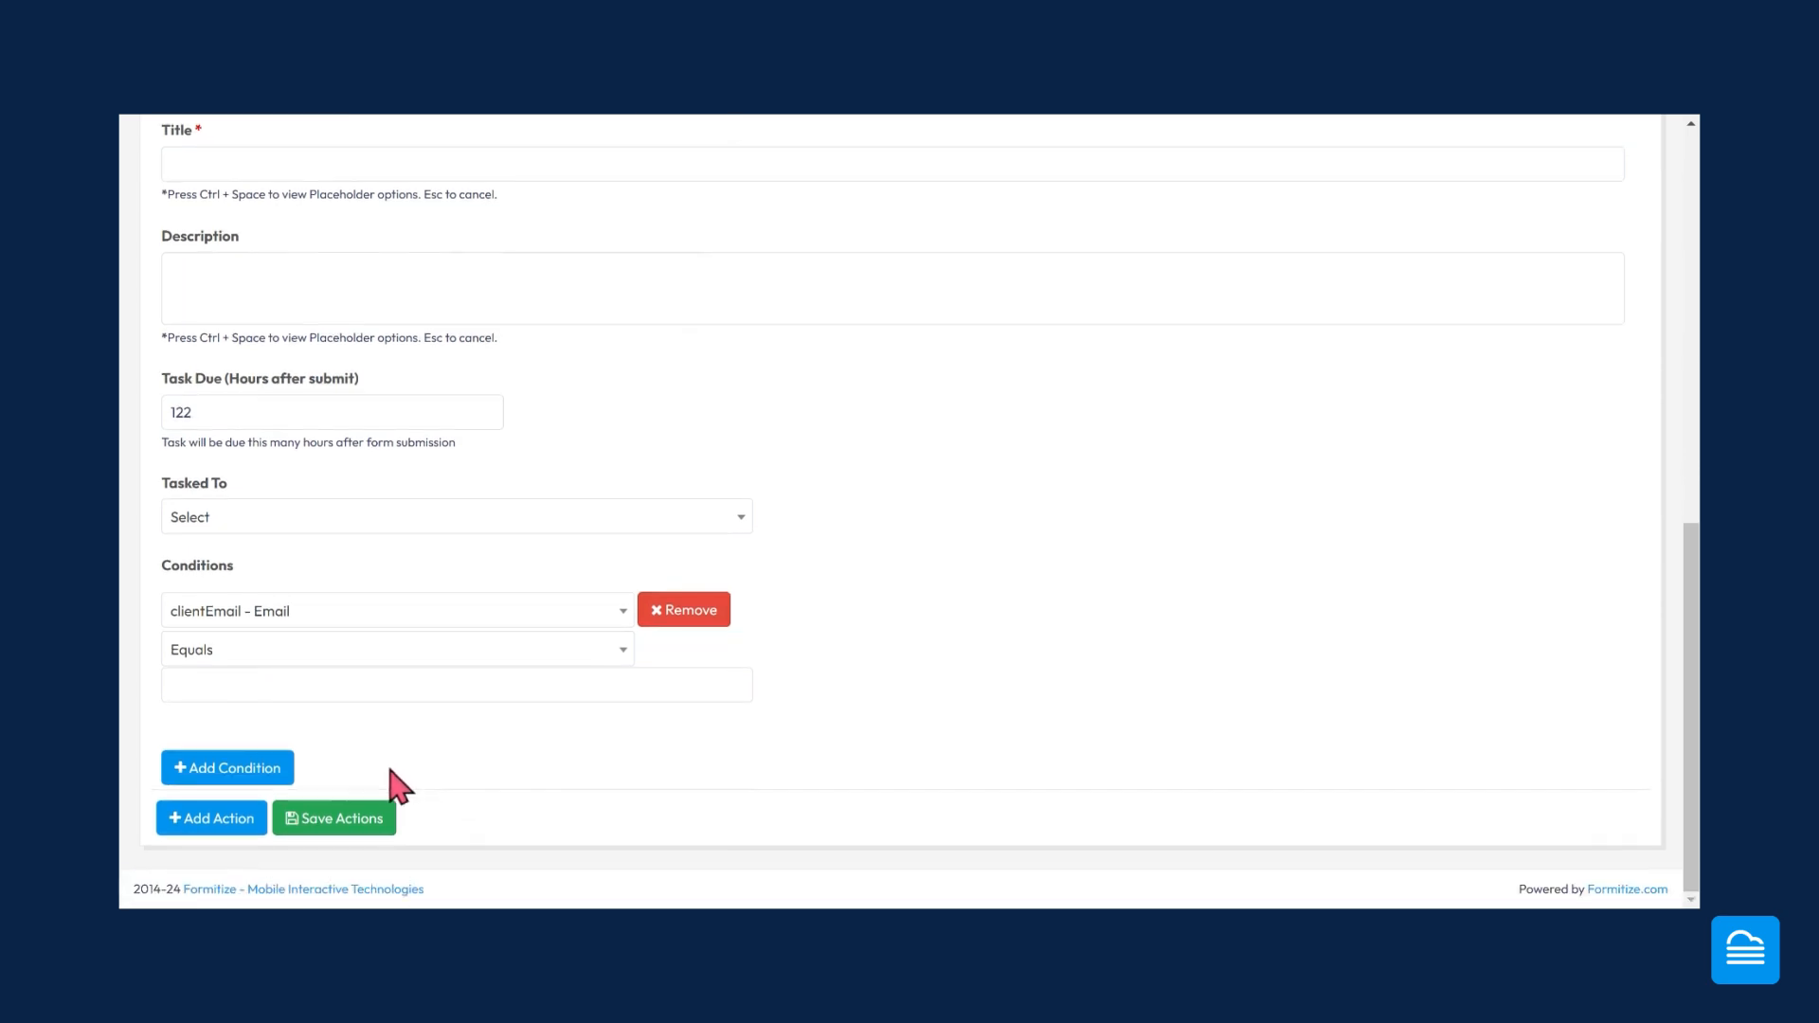
pyautogui.click(356, 834)
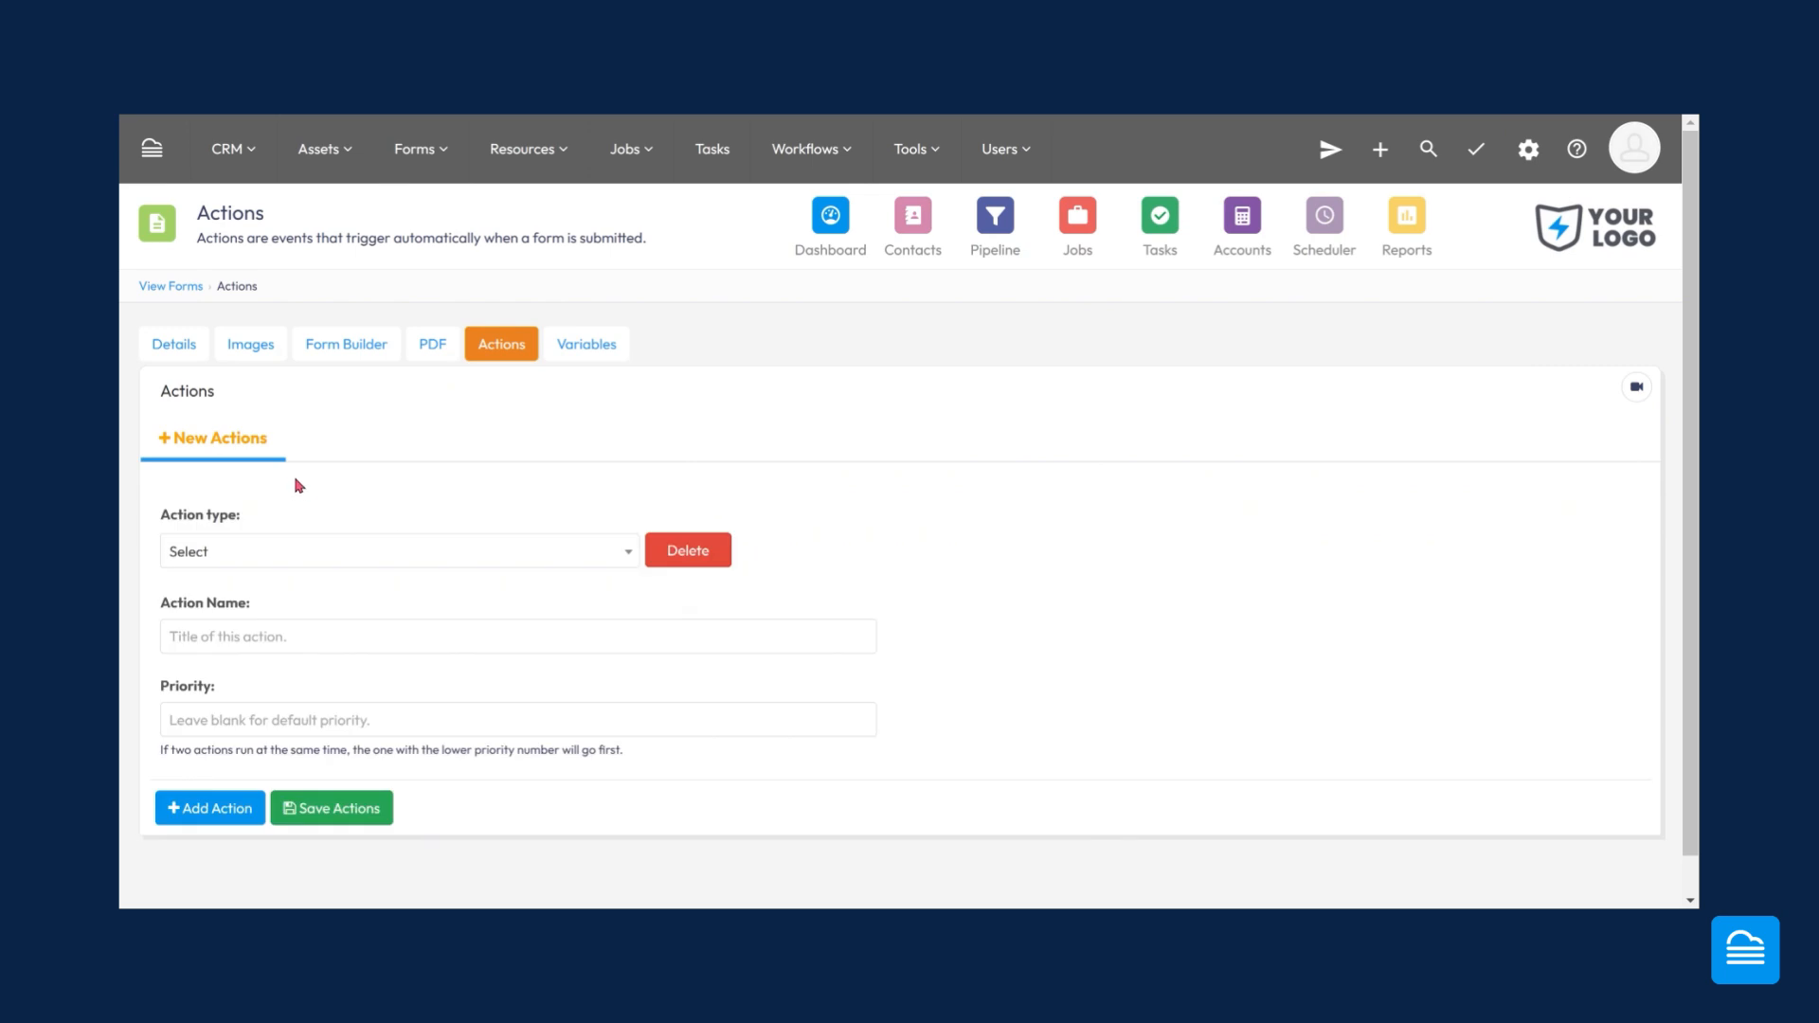
# - Set the new action's type to Update CRM Client and its CRM client field to formCRM_1 - Client Name
pyautogui.scroll(-1, 263, 541)
pyautogui.click(257, 504)
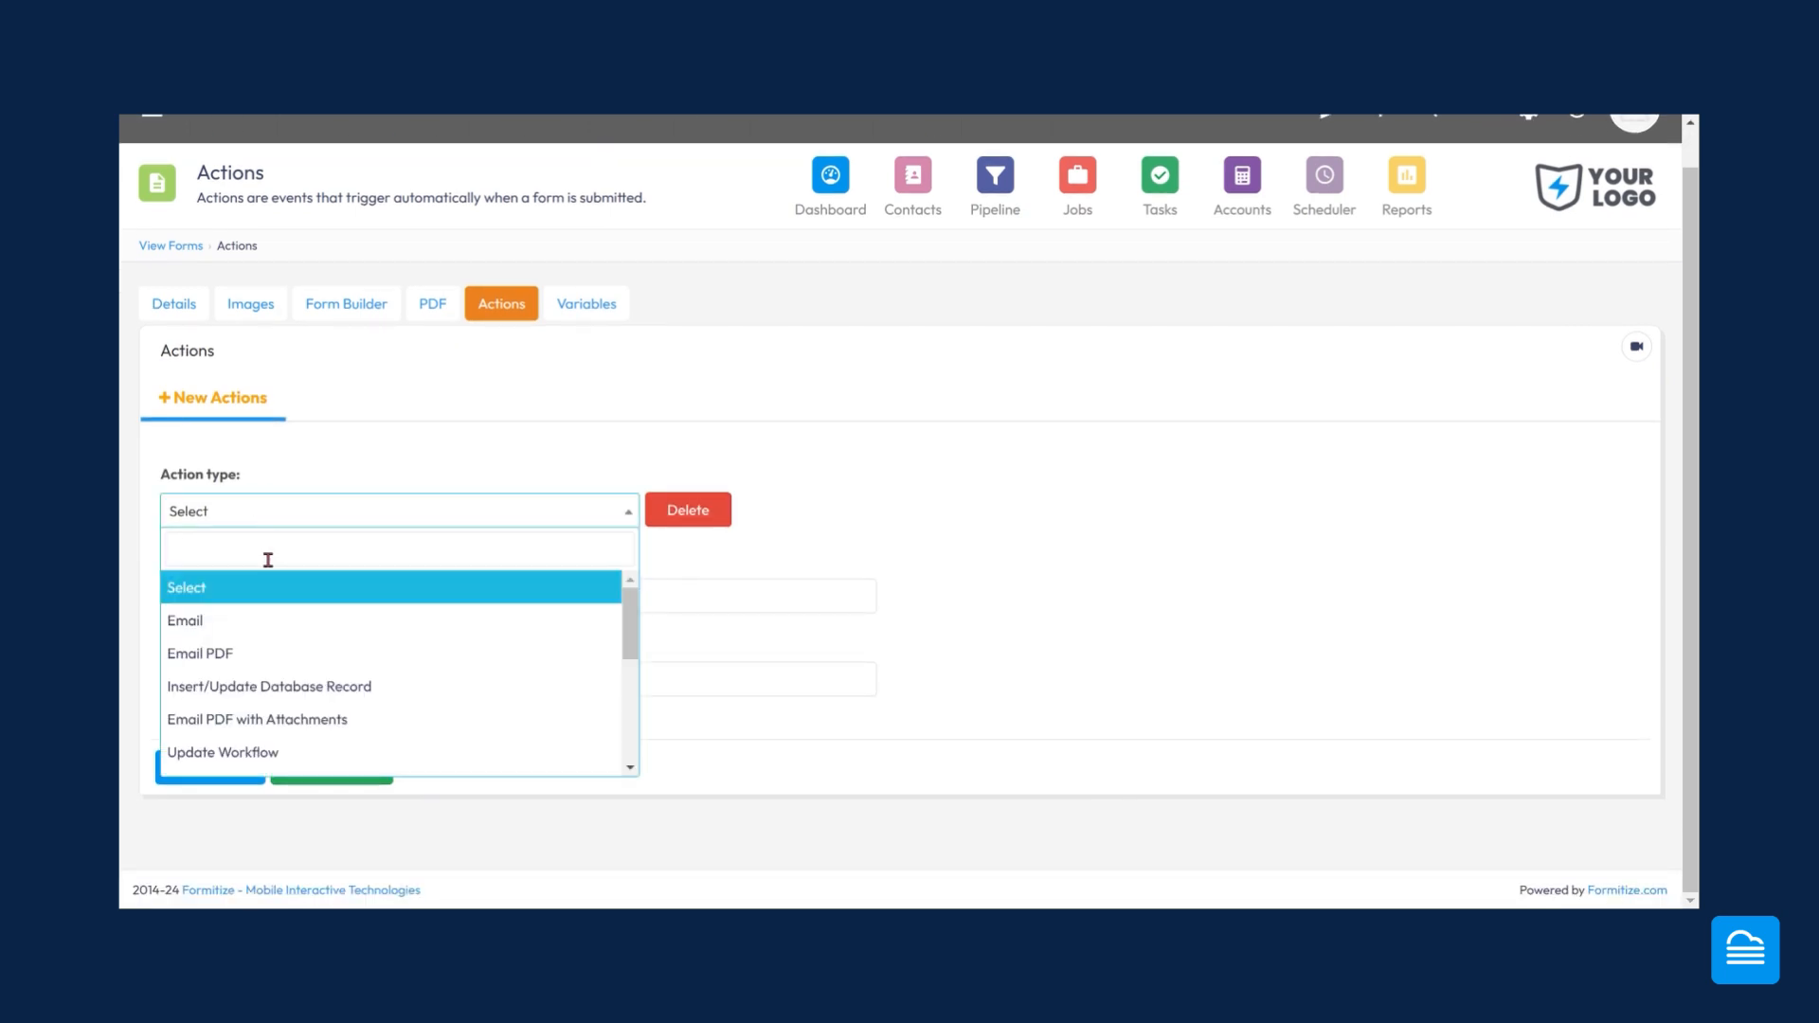
pyautogui.scroll(-1, 268, 601)
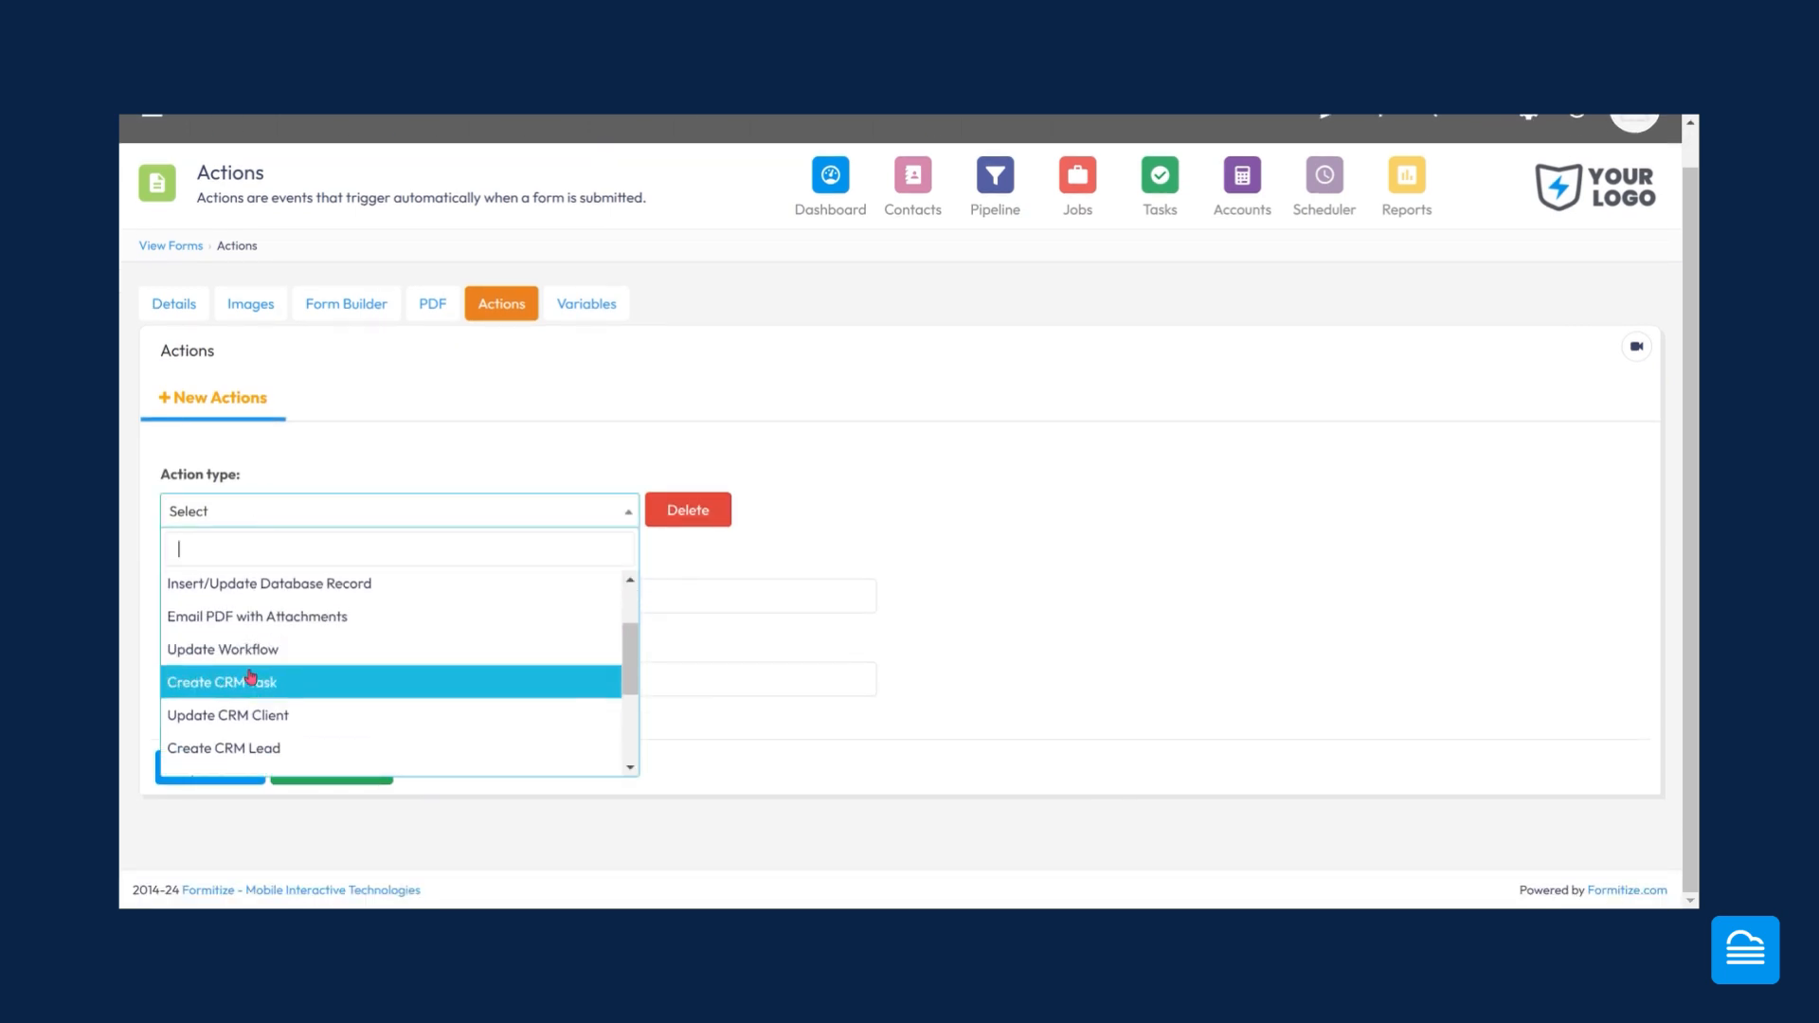
pyautogui.click(275, 724)
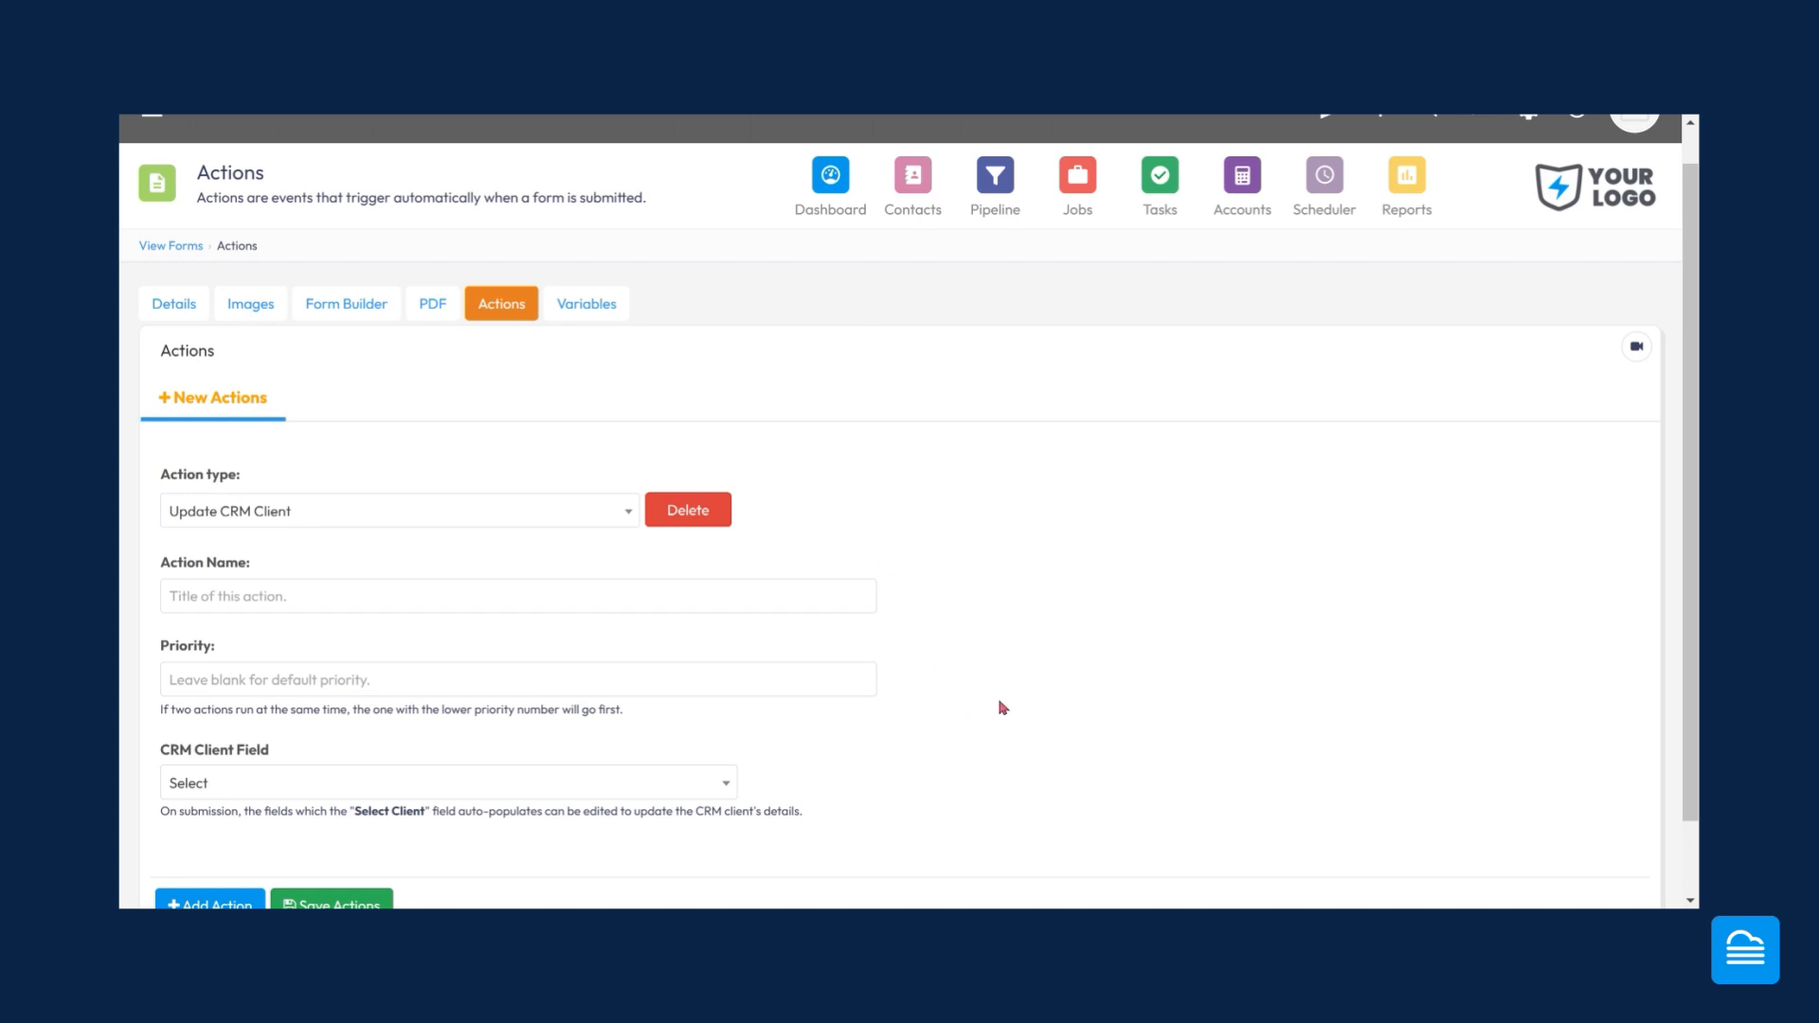
pyautogui.scroll(-2, 1002, 709)
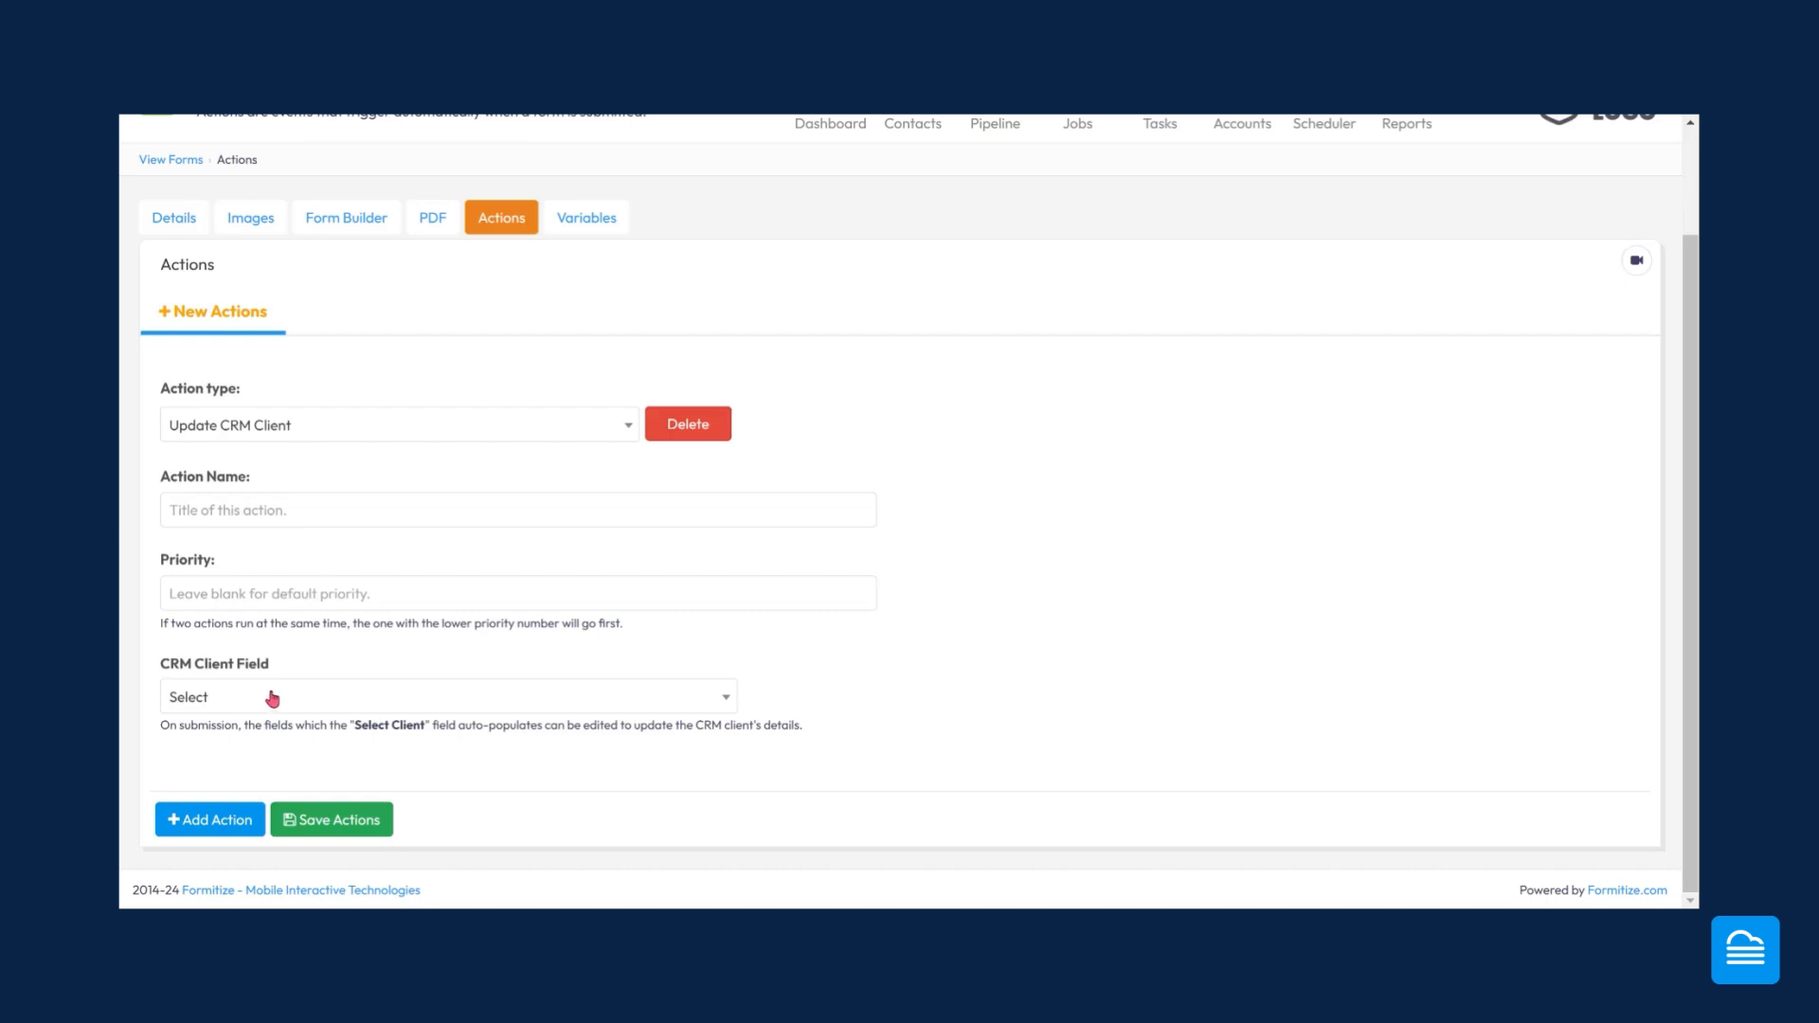
pyautogui.click(322, 698)
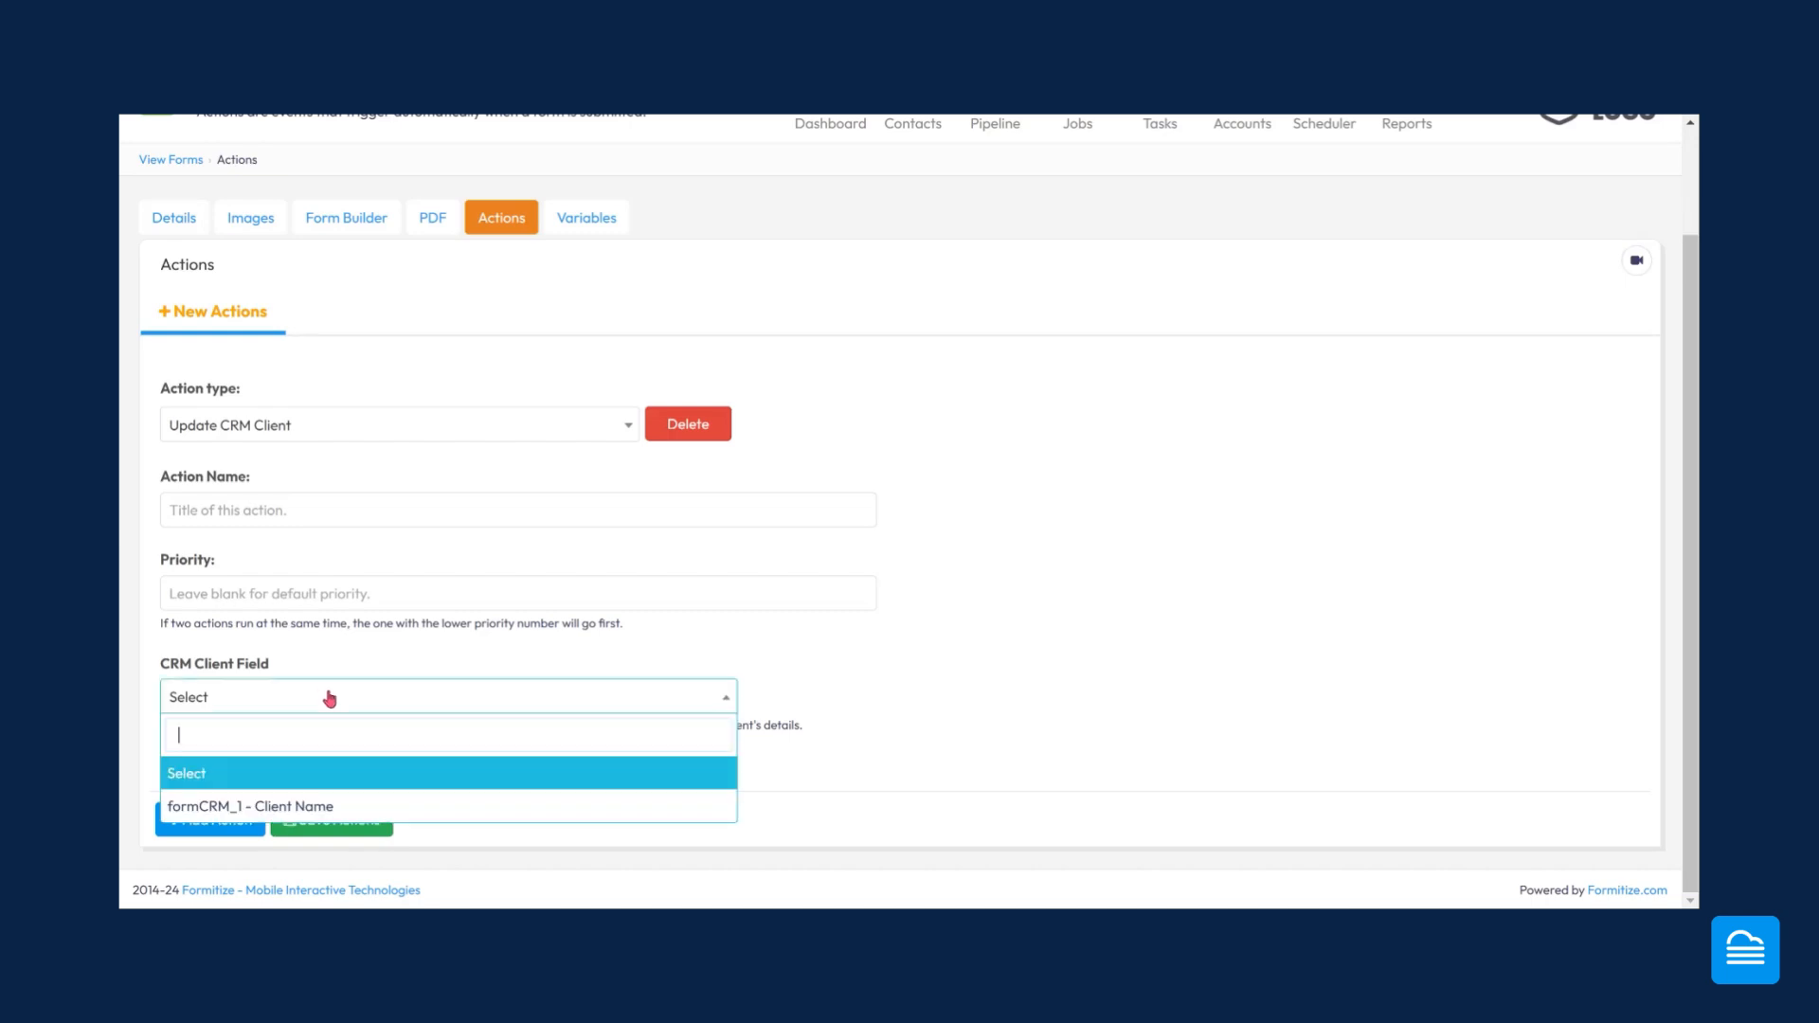
pyautogui.click(322, 807)
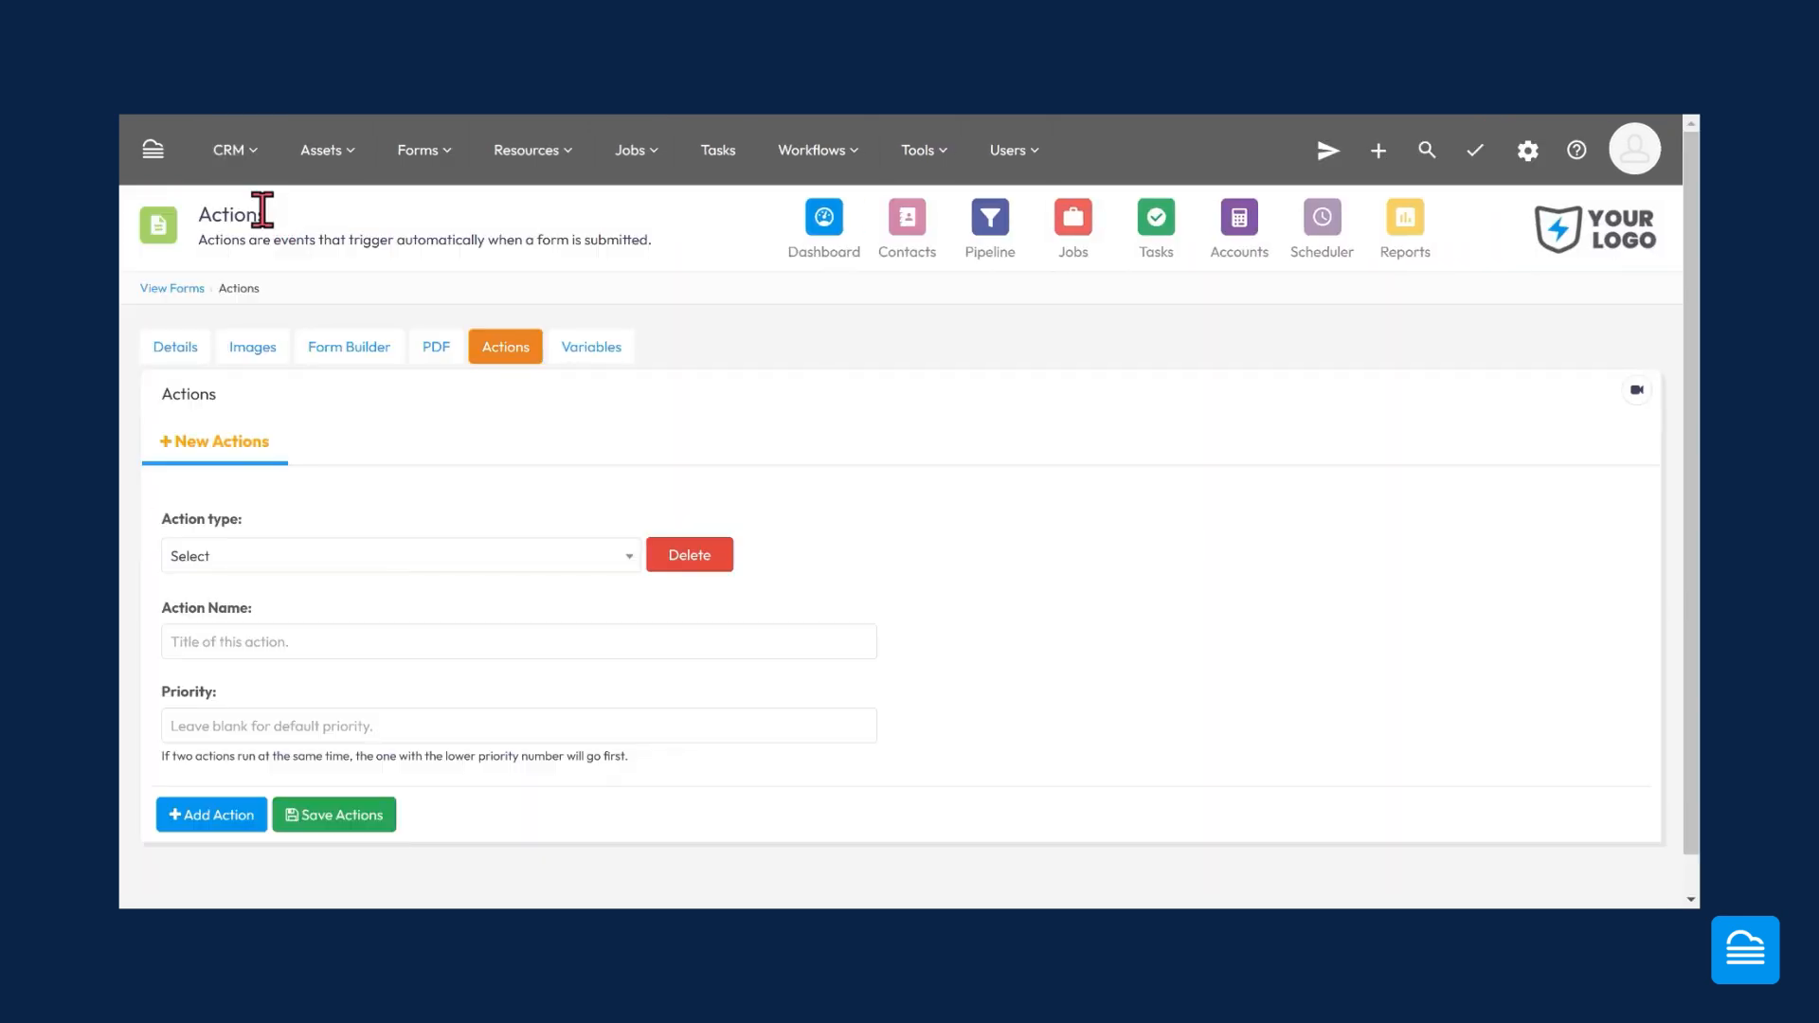
# - Set the new action's type to Create CRM Lead
pyautogui.click(324, 559)
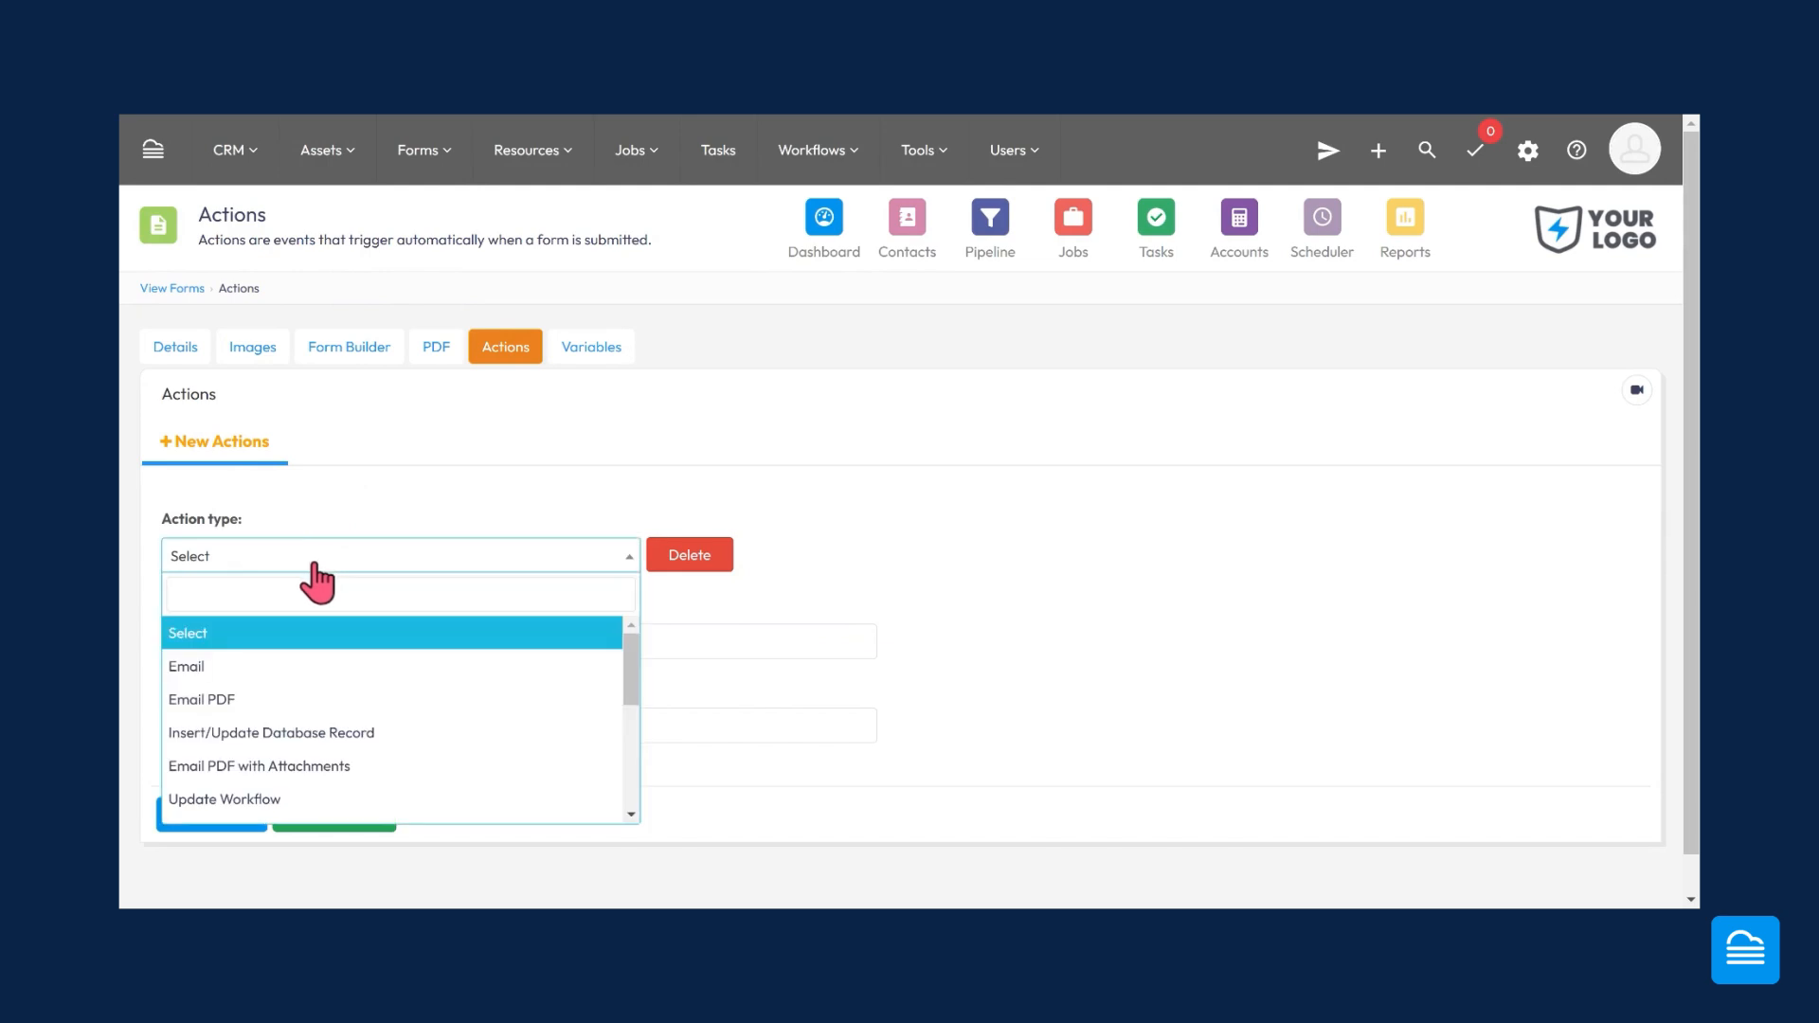
pyautogui.scroll(-1, 318, 606)
pyautogui.scroll(-1, 332, 668)
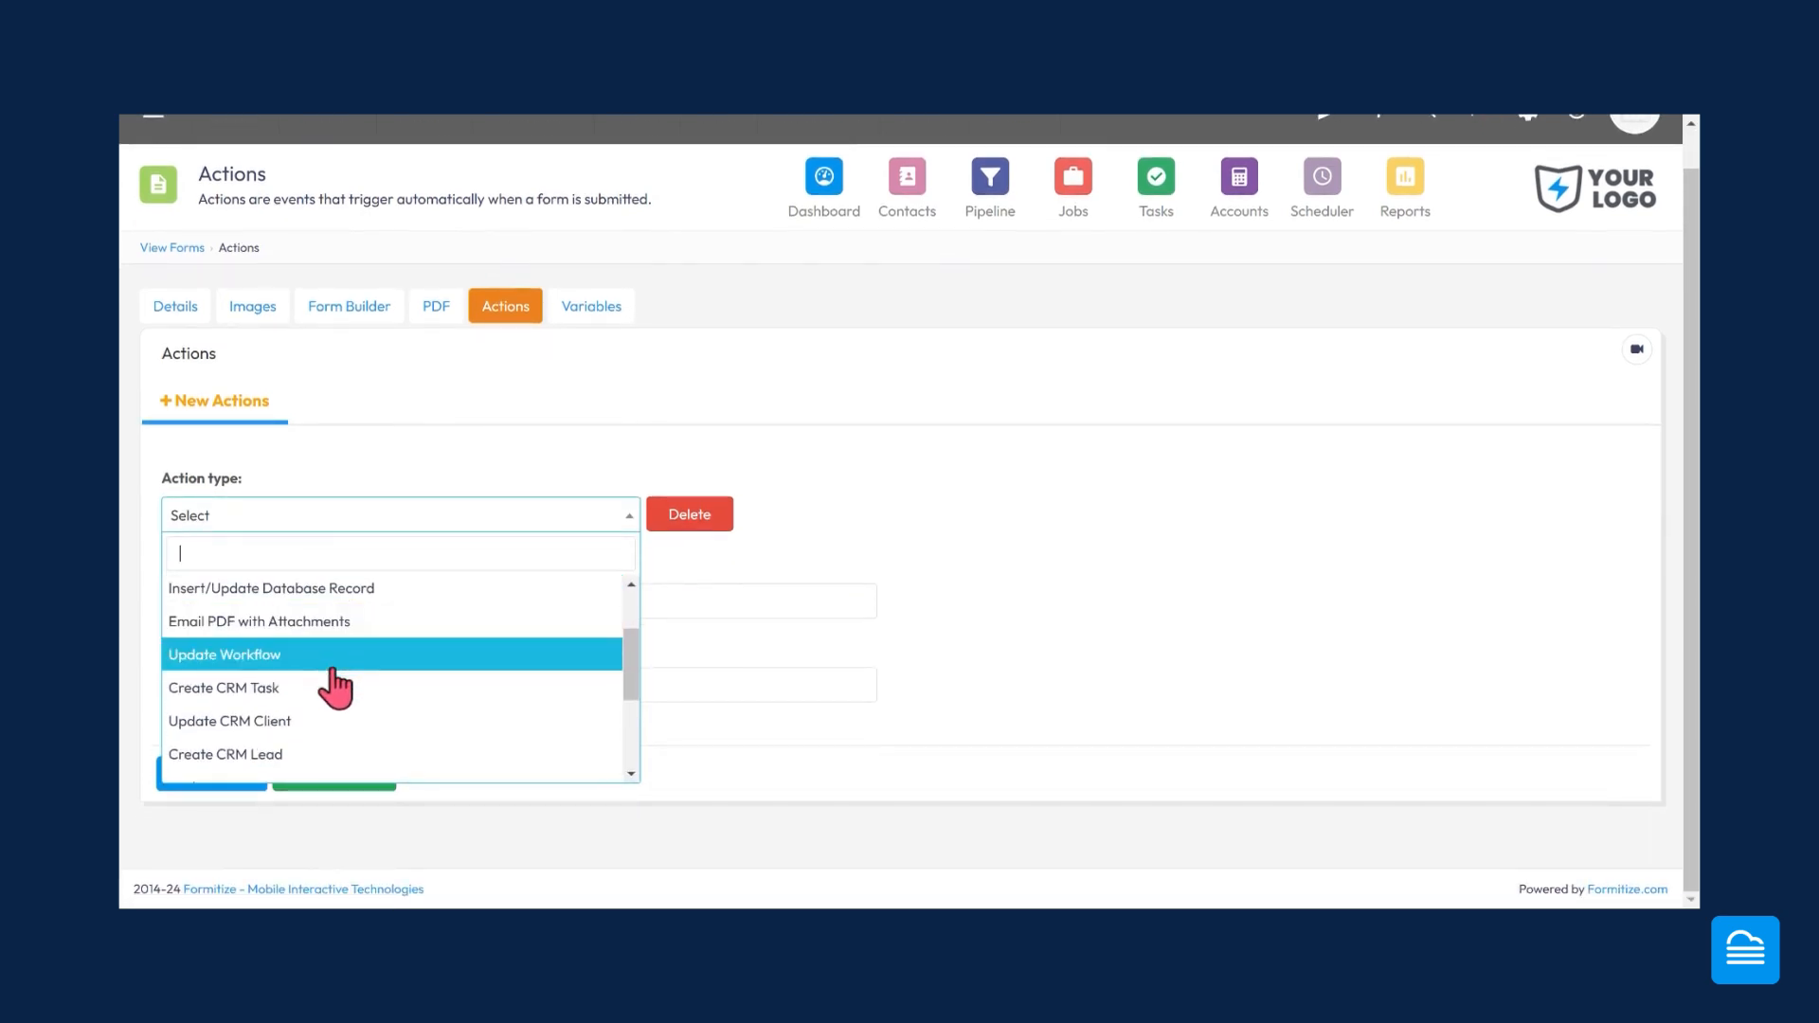
pyautogui.scroll(-1, 322, 758)
pyautogui.click(296, 652)
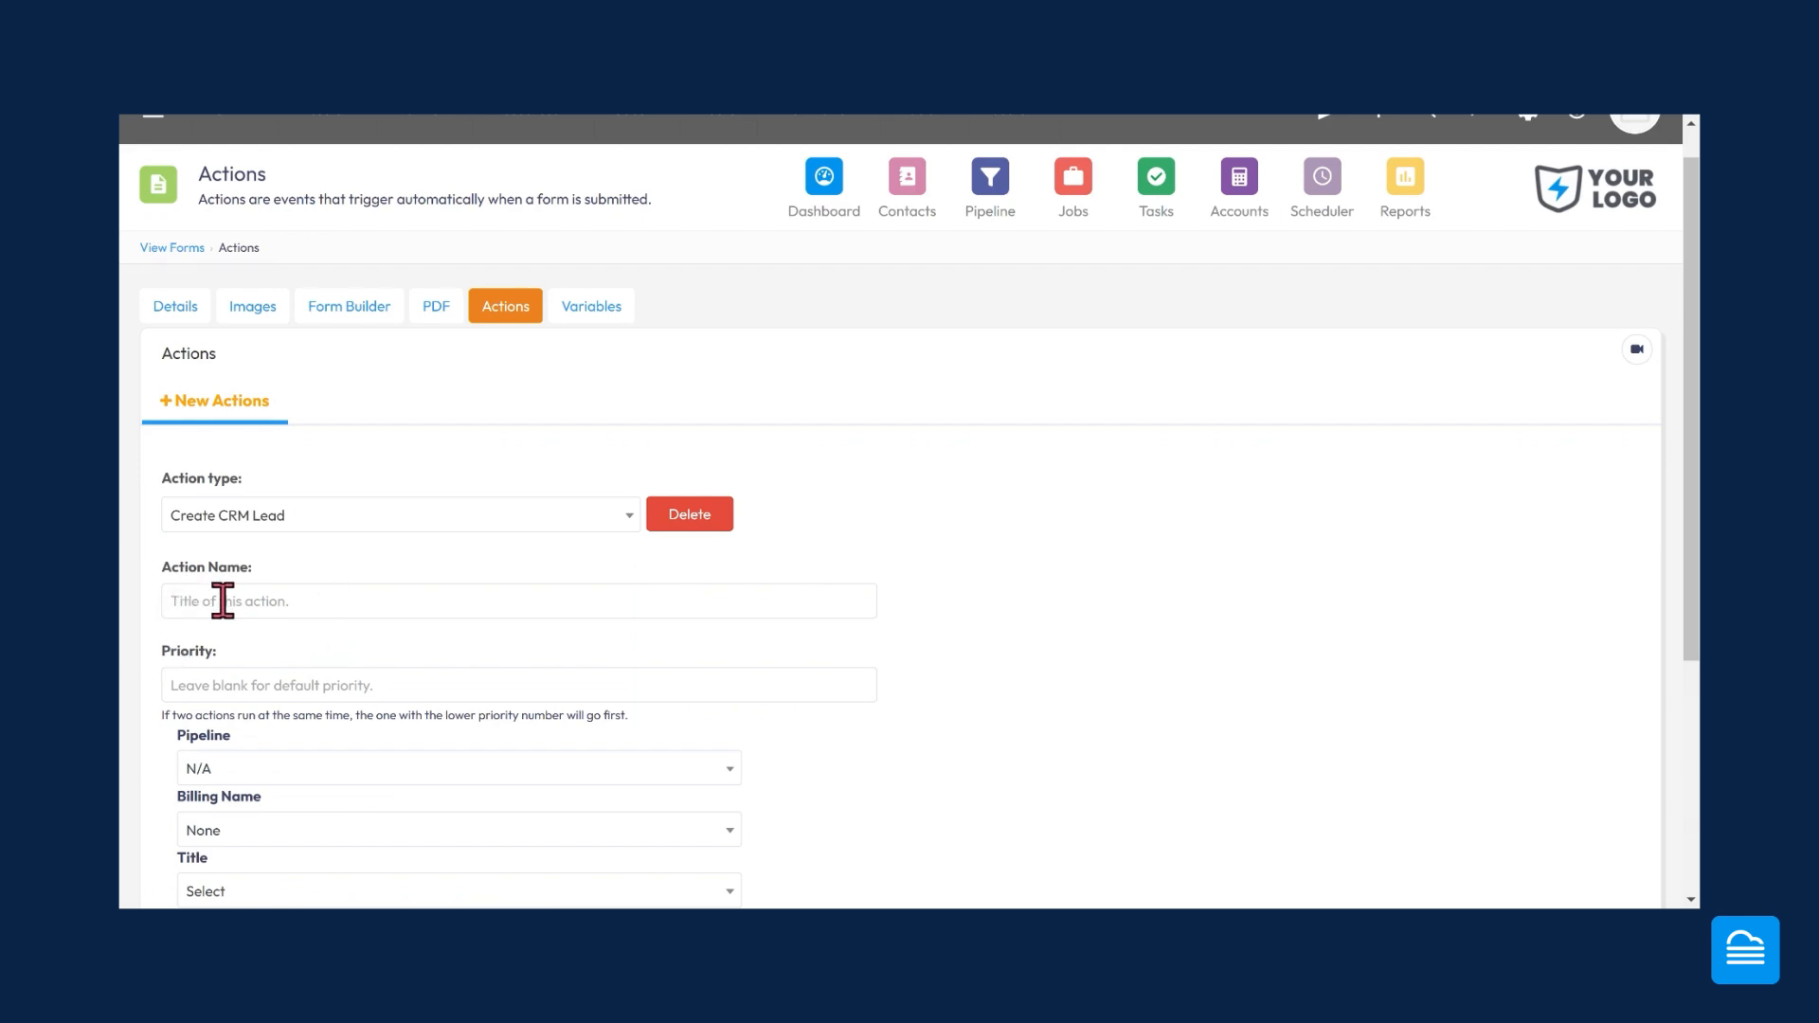
# - Set the CRM lead action's pipeline to Pipeline with the lead status Lead
pyautogui.scroll(-2, 223, 601)
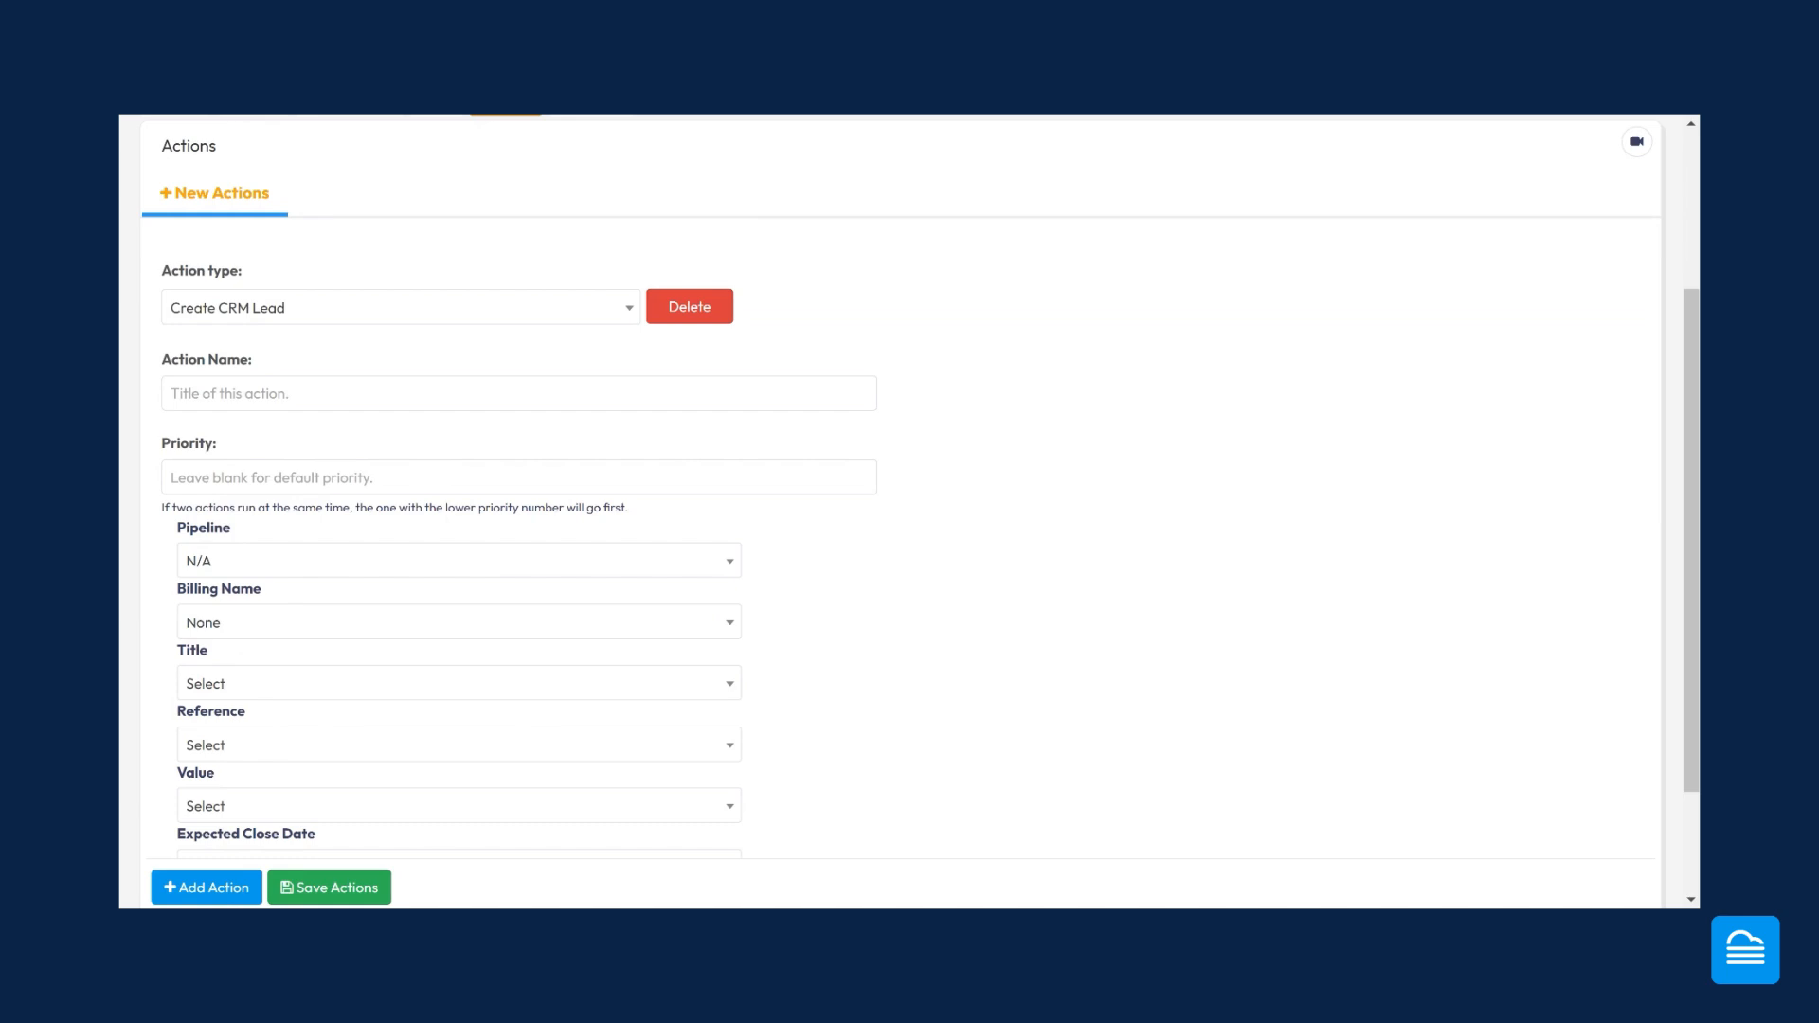
pyautogui.click(265, 568)
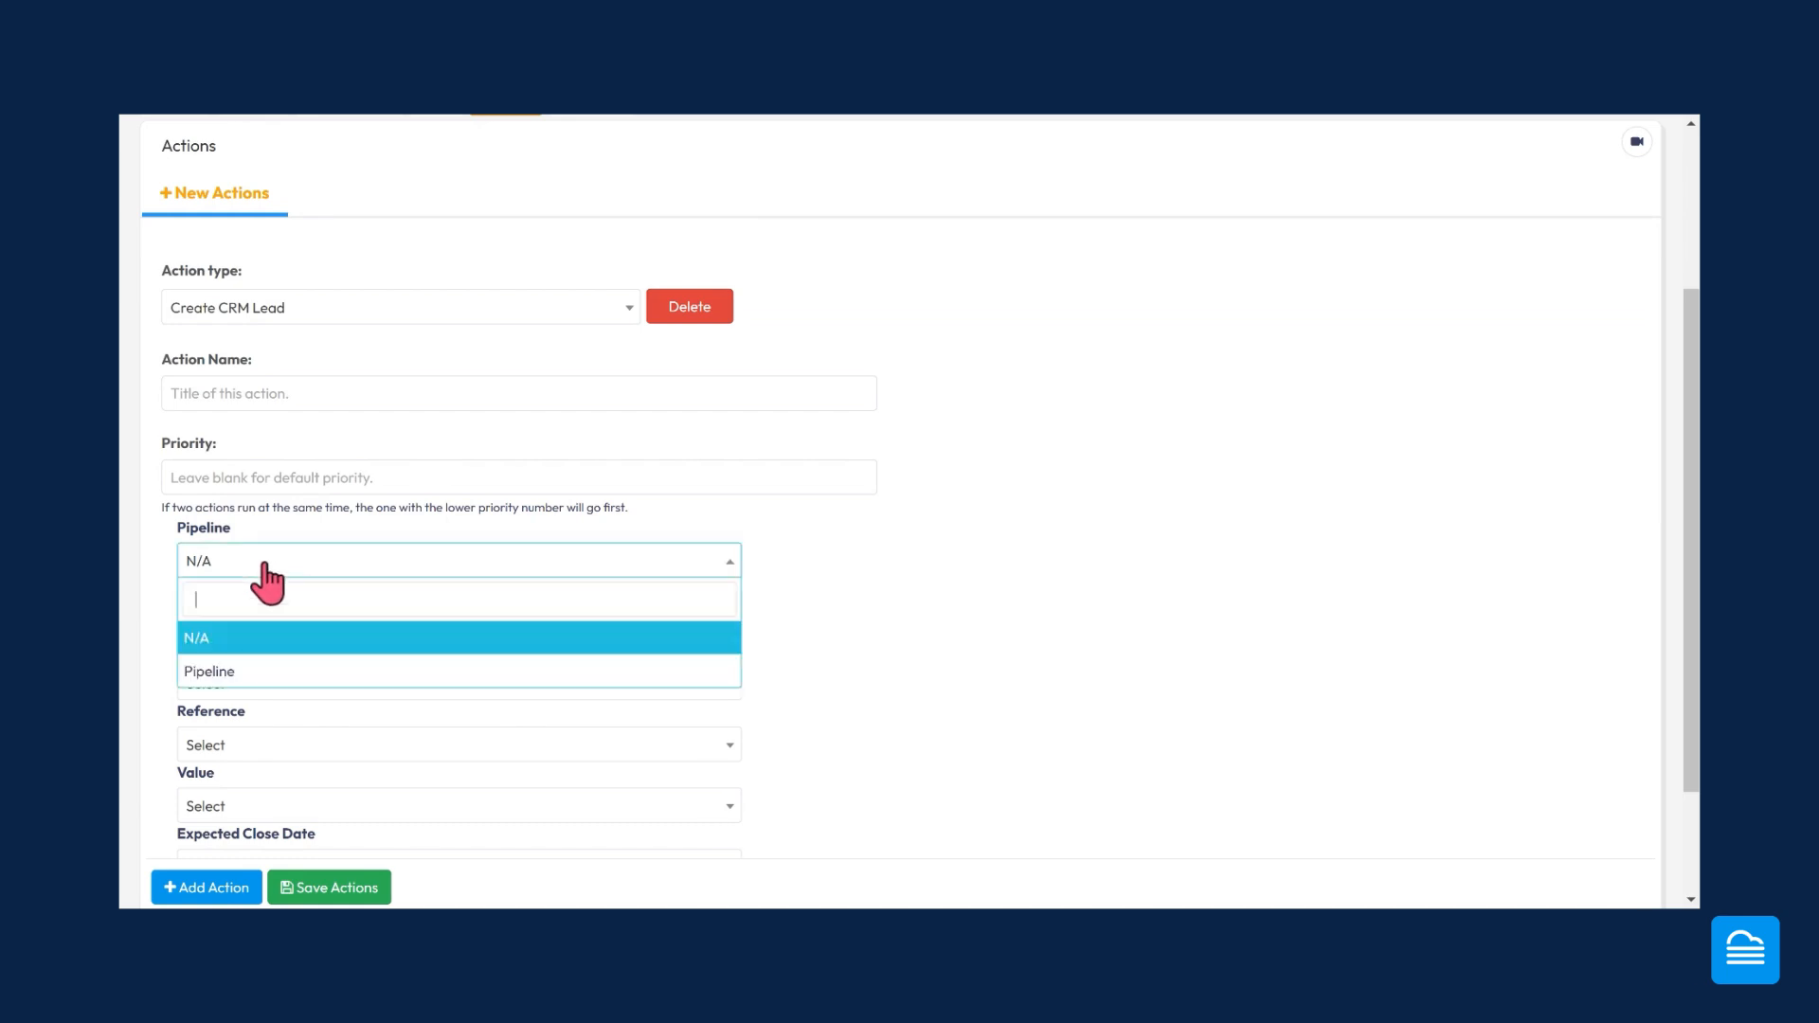
pyautogui.click(252, 674)
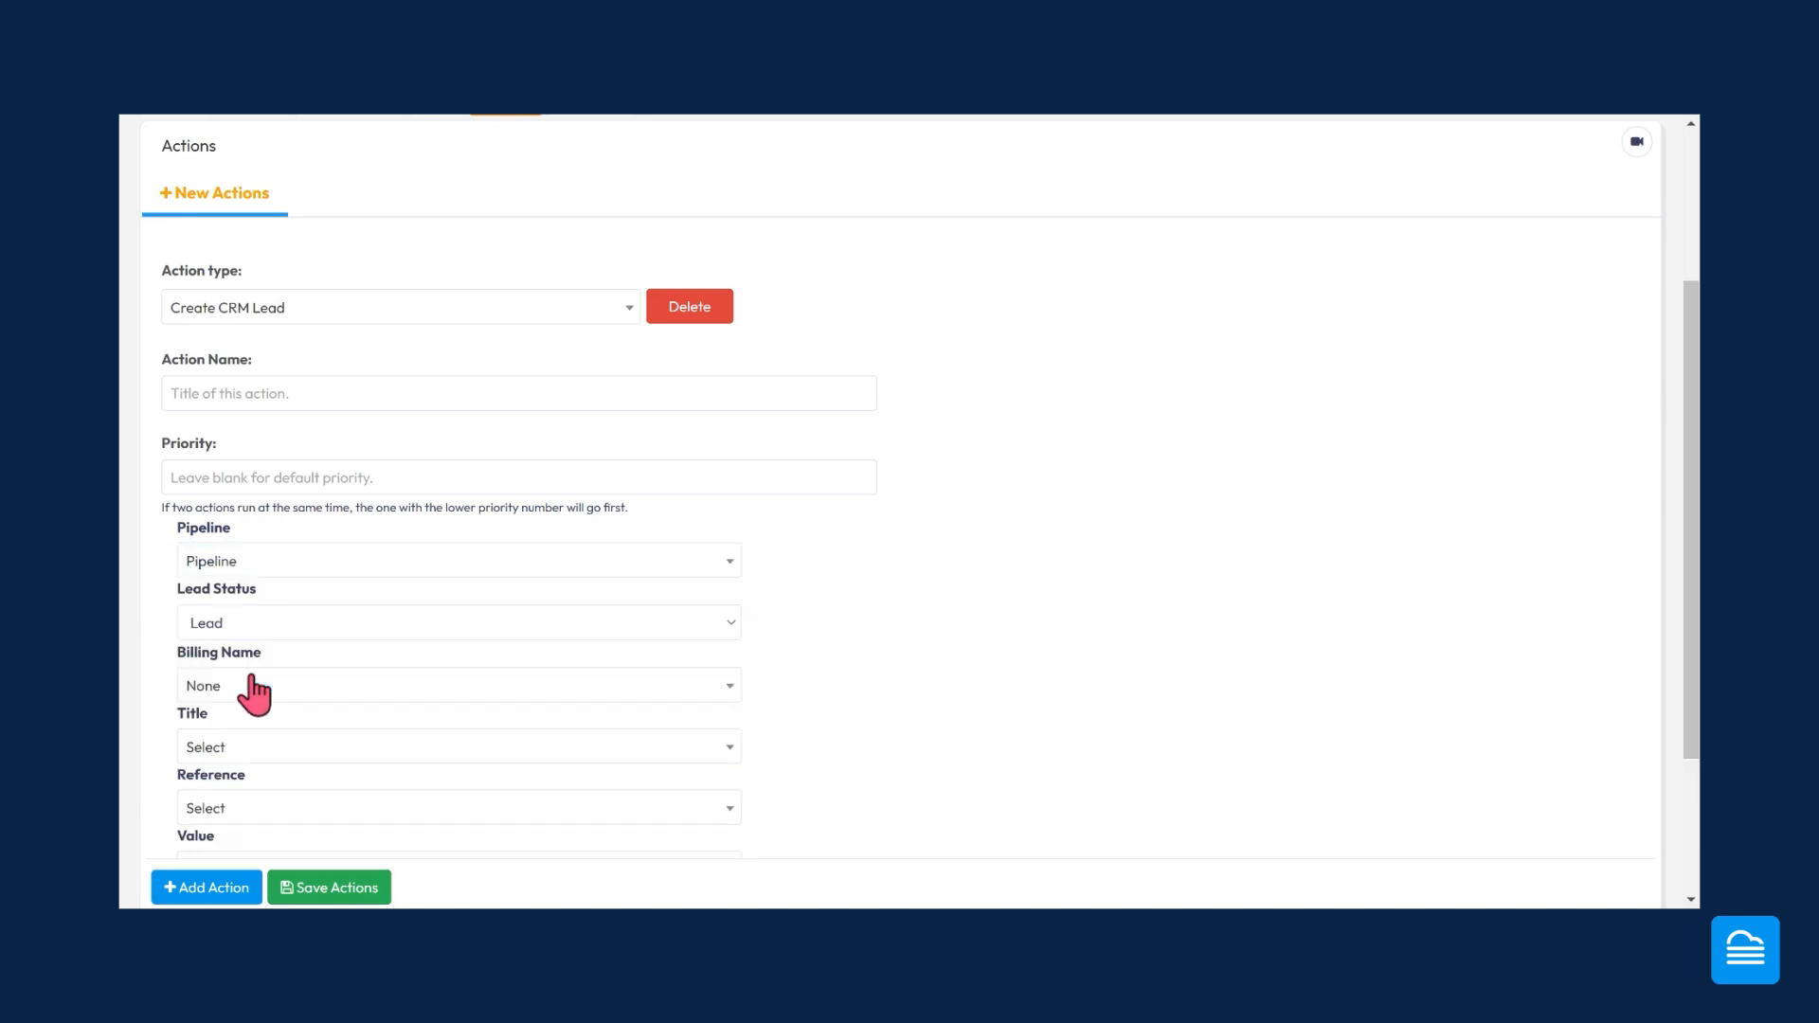
pyautogui.scroll(-1, 304, 540)
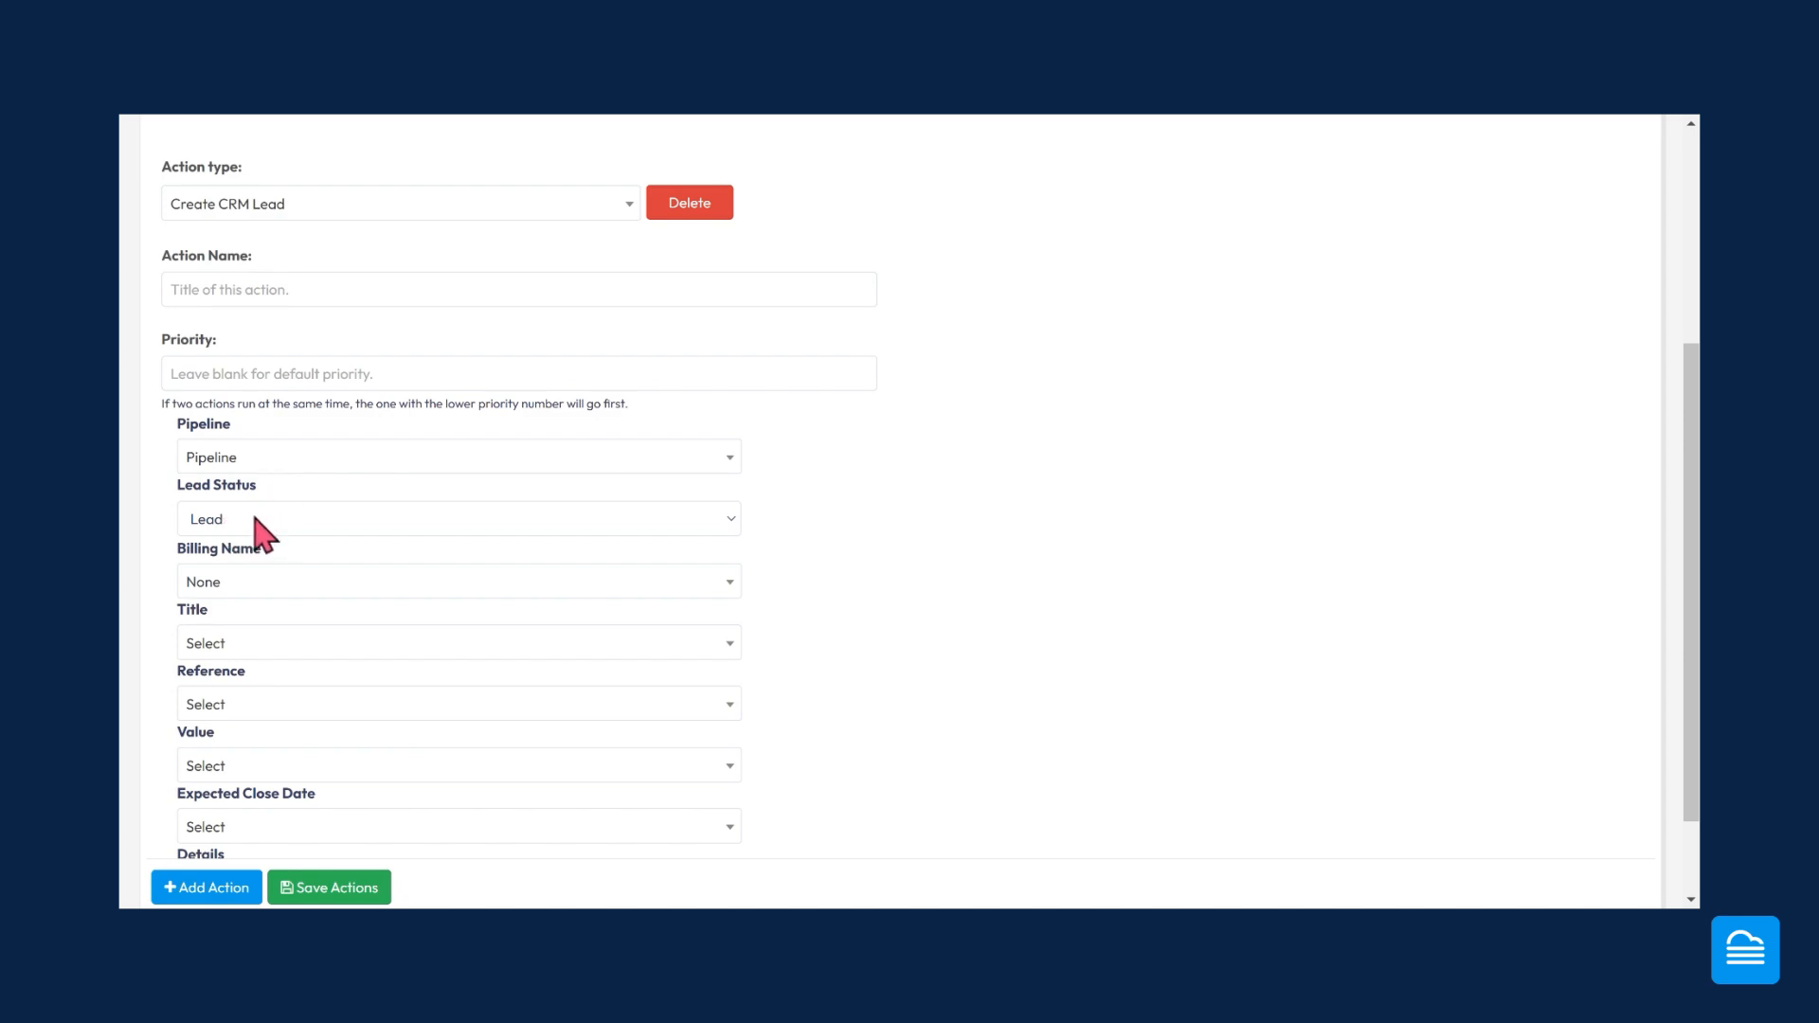
pyautogui.click(296, 527)
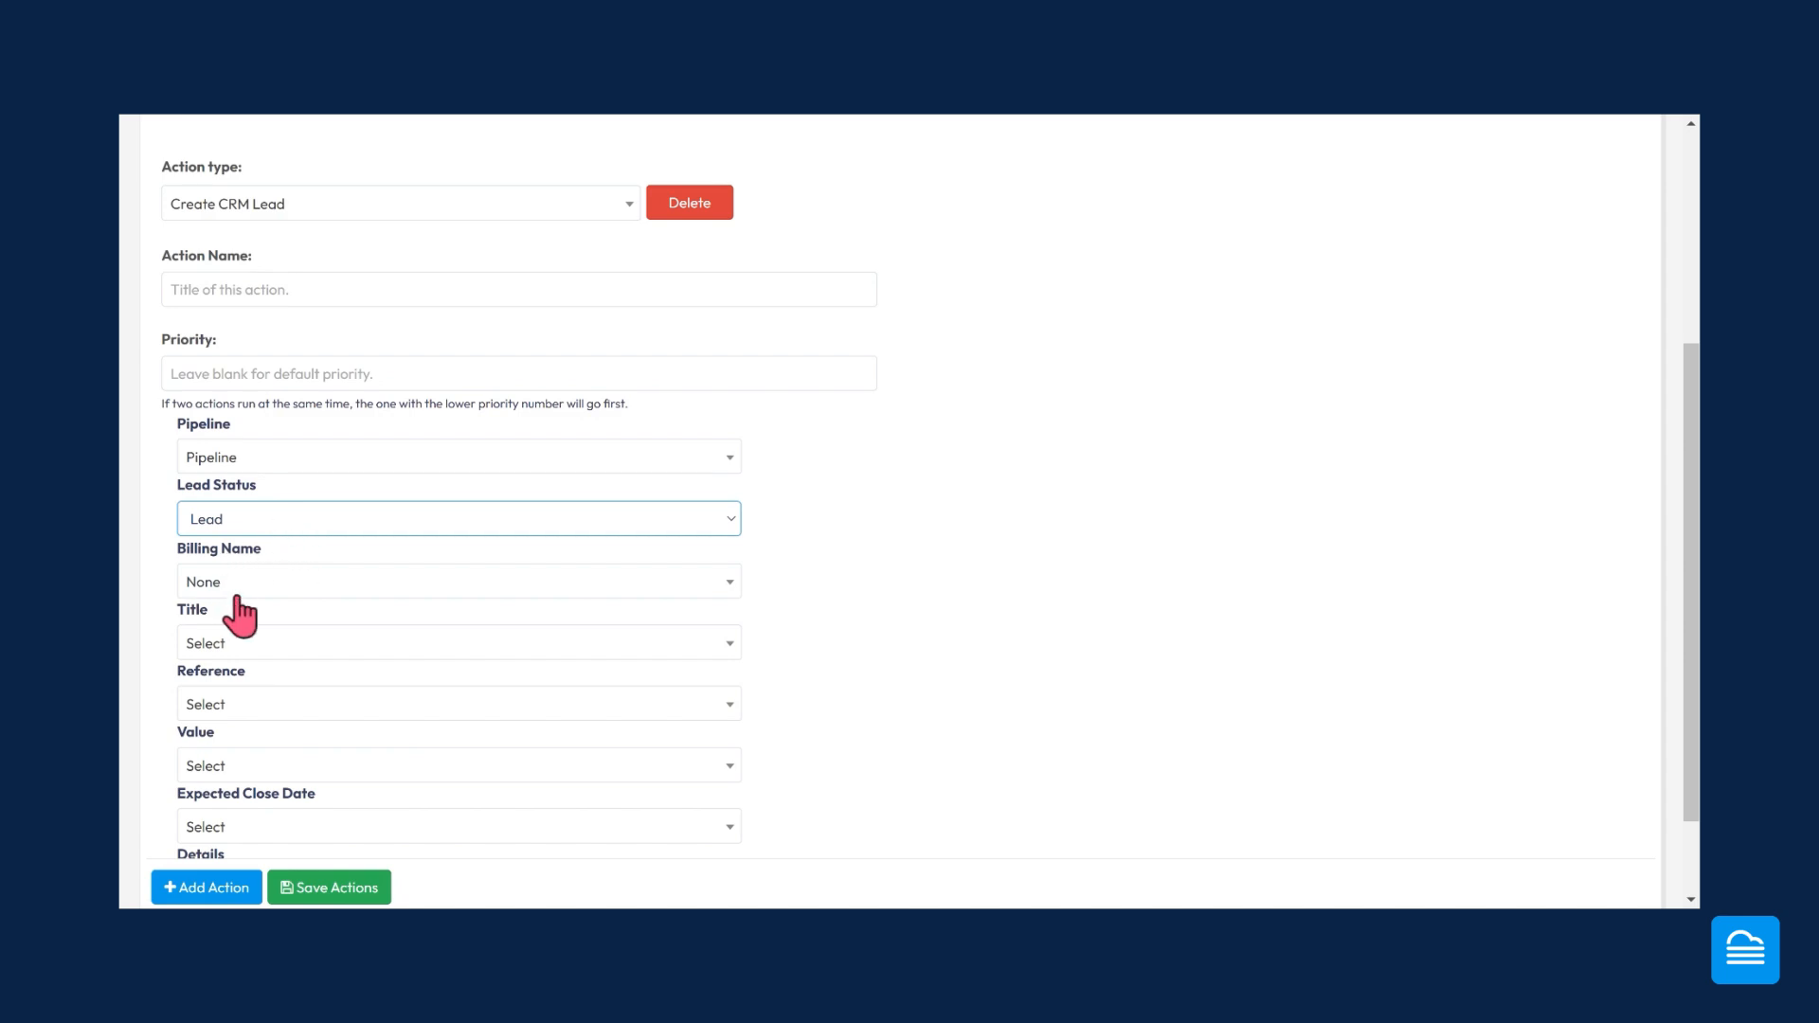
# - Set the lead action's billing name to Action Result: Client Interaction and its priority to 2
pyautogui.click(303, 582)
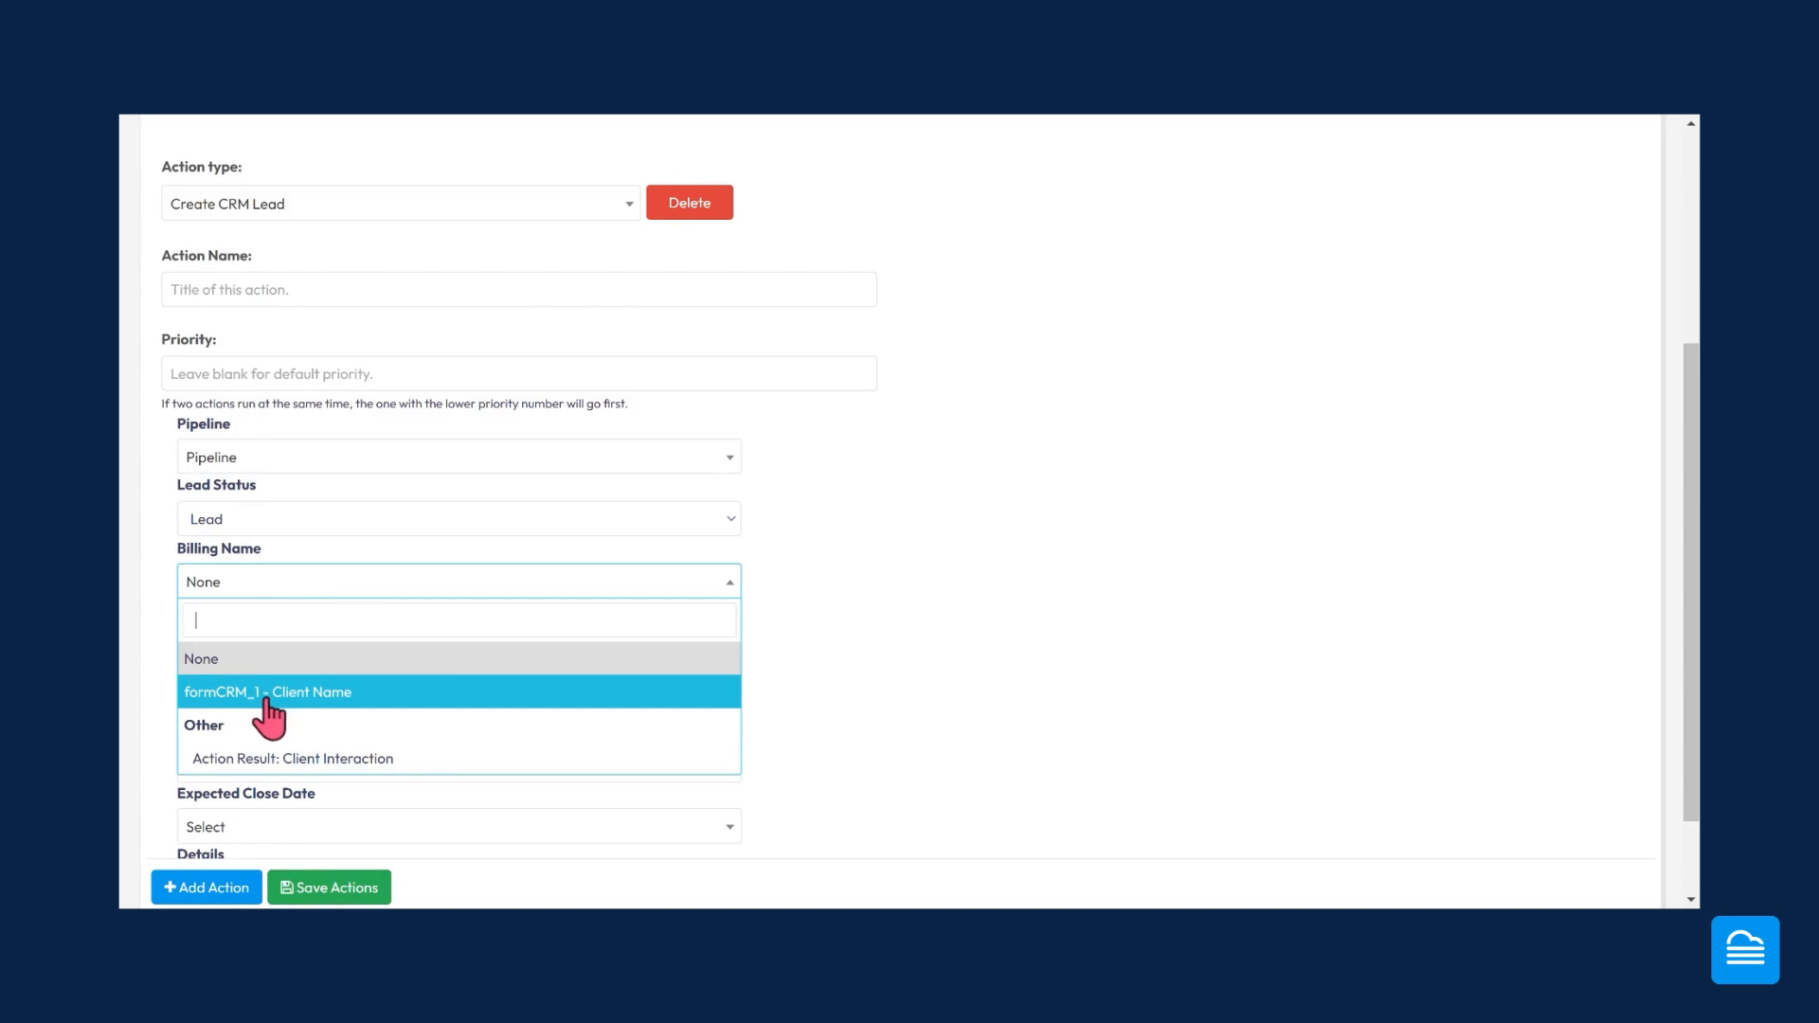
pyautogui.click(296, 762)
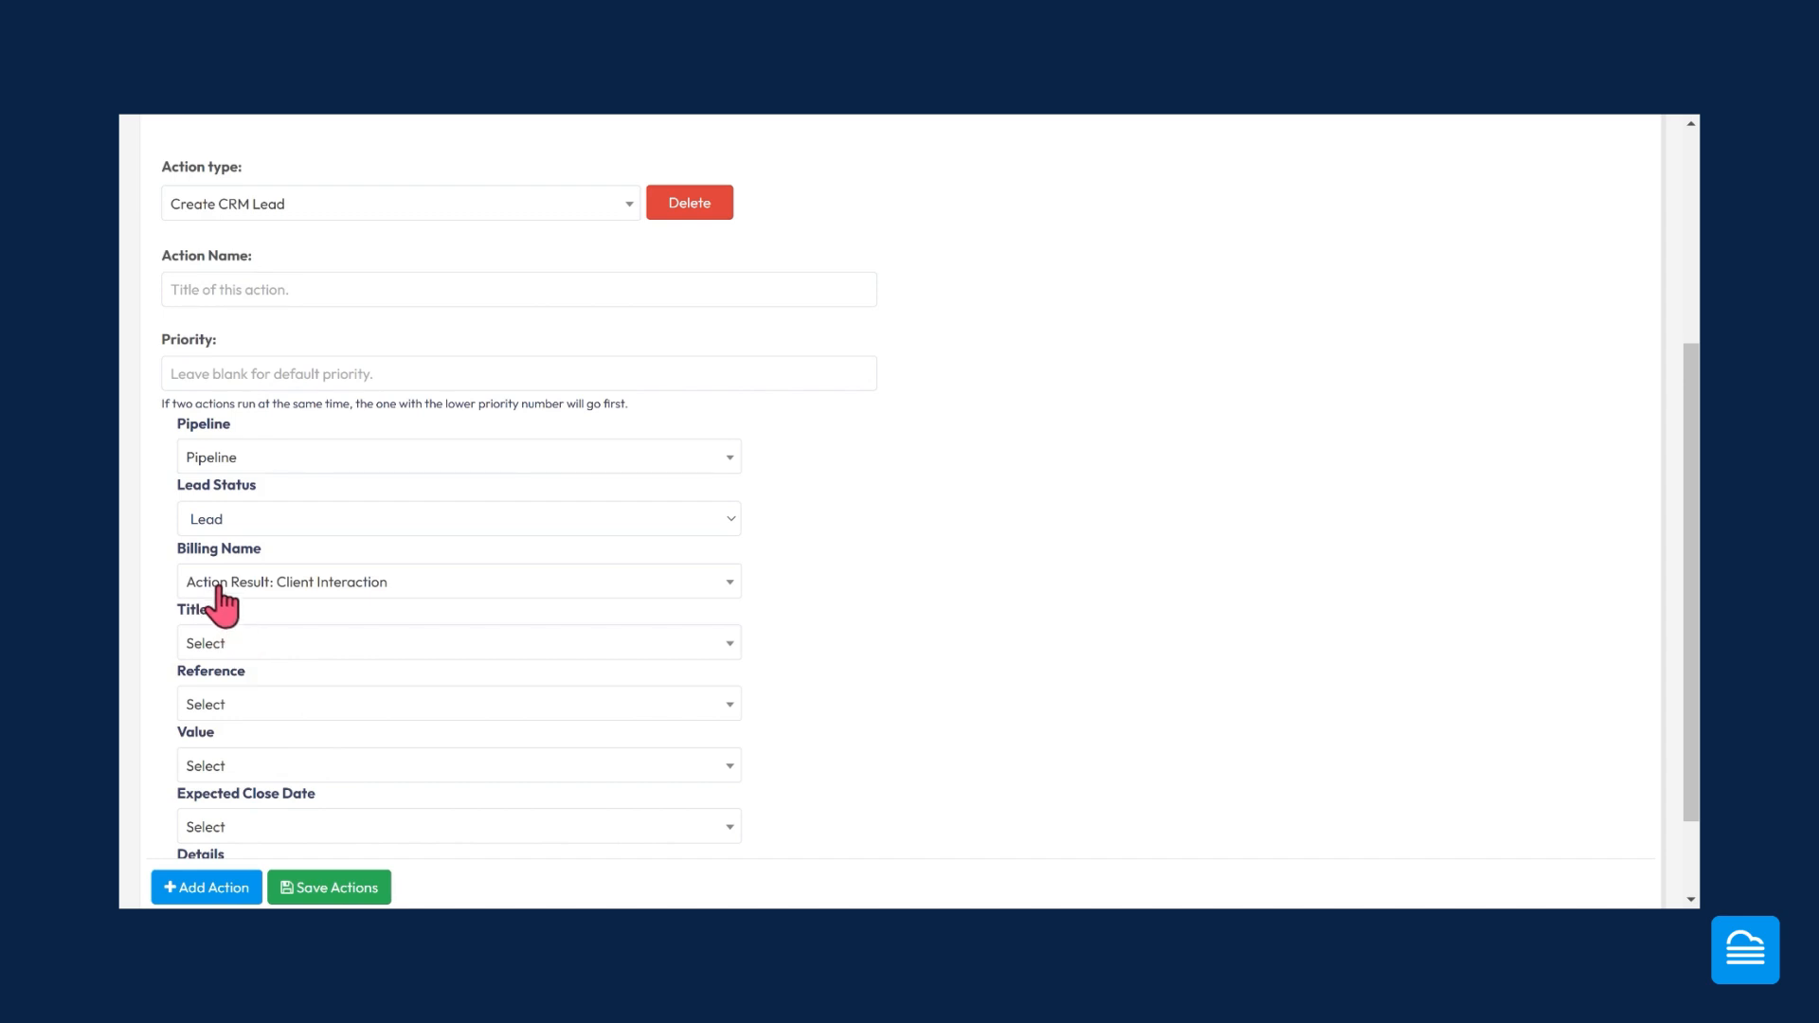
pyautogui.click(188, 375)
pyautogui.write('2')
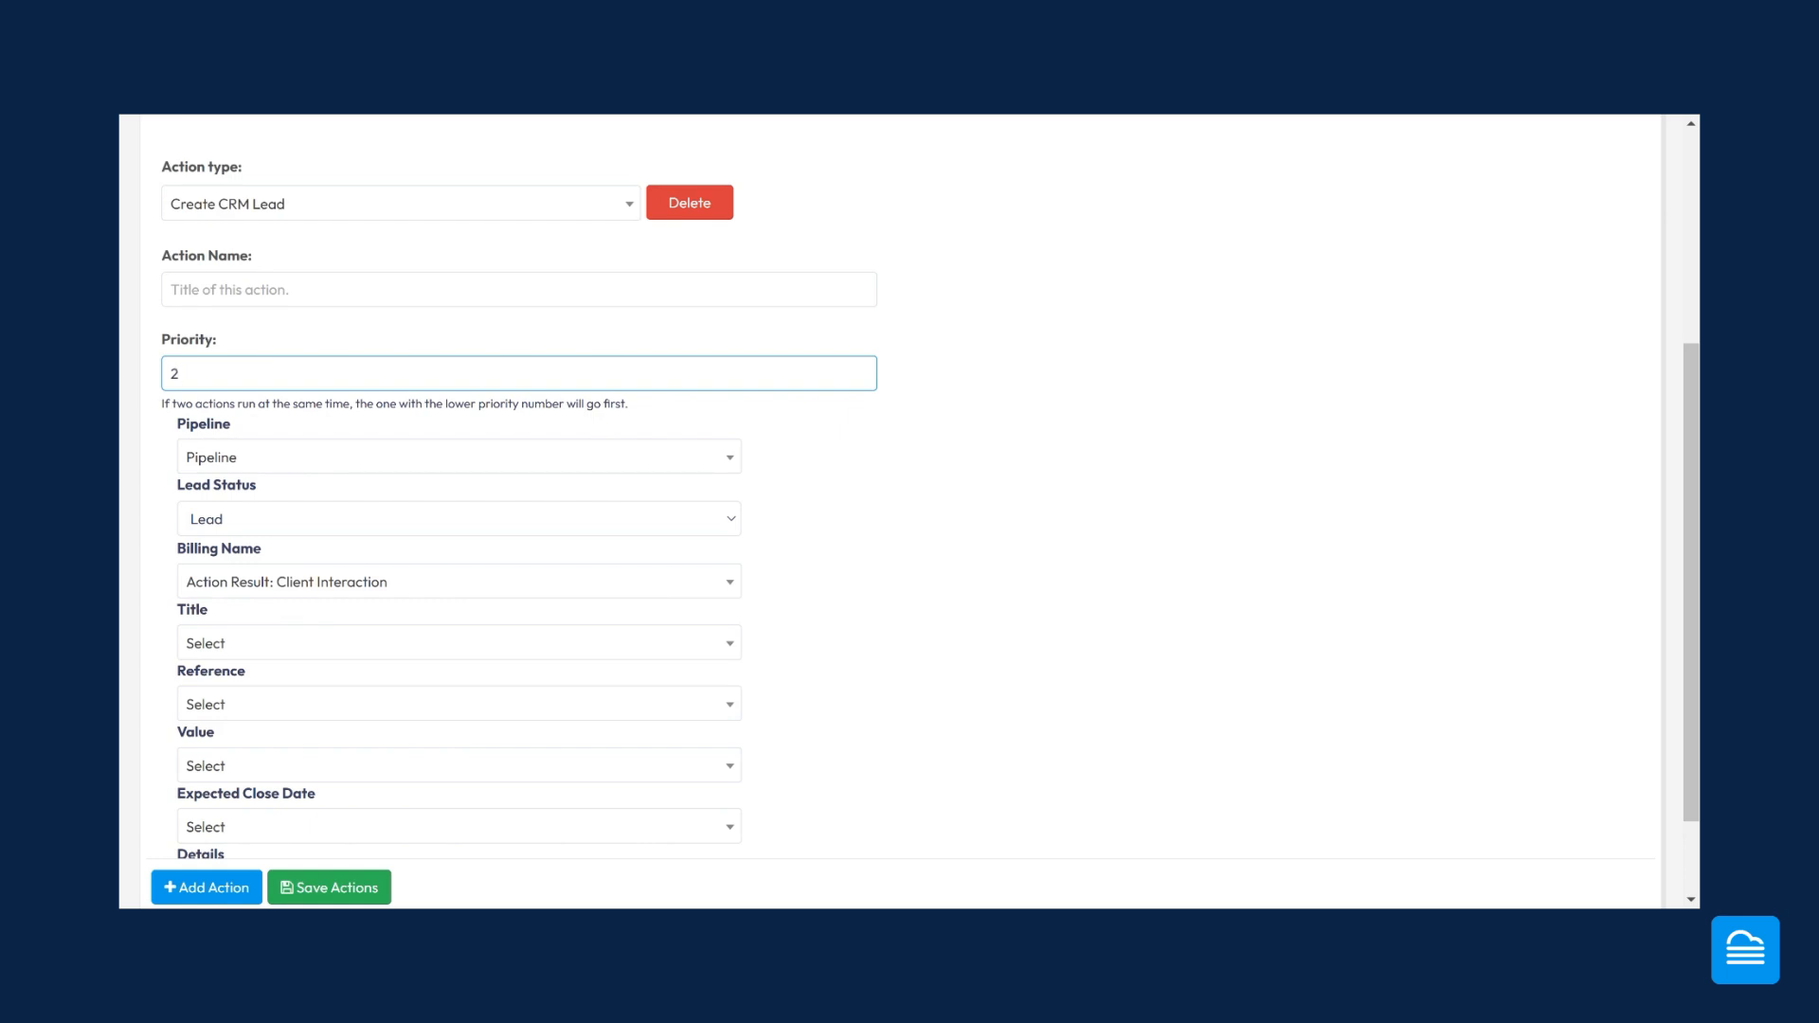
pyautogui.click(299, 595)
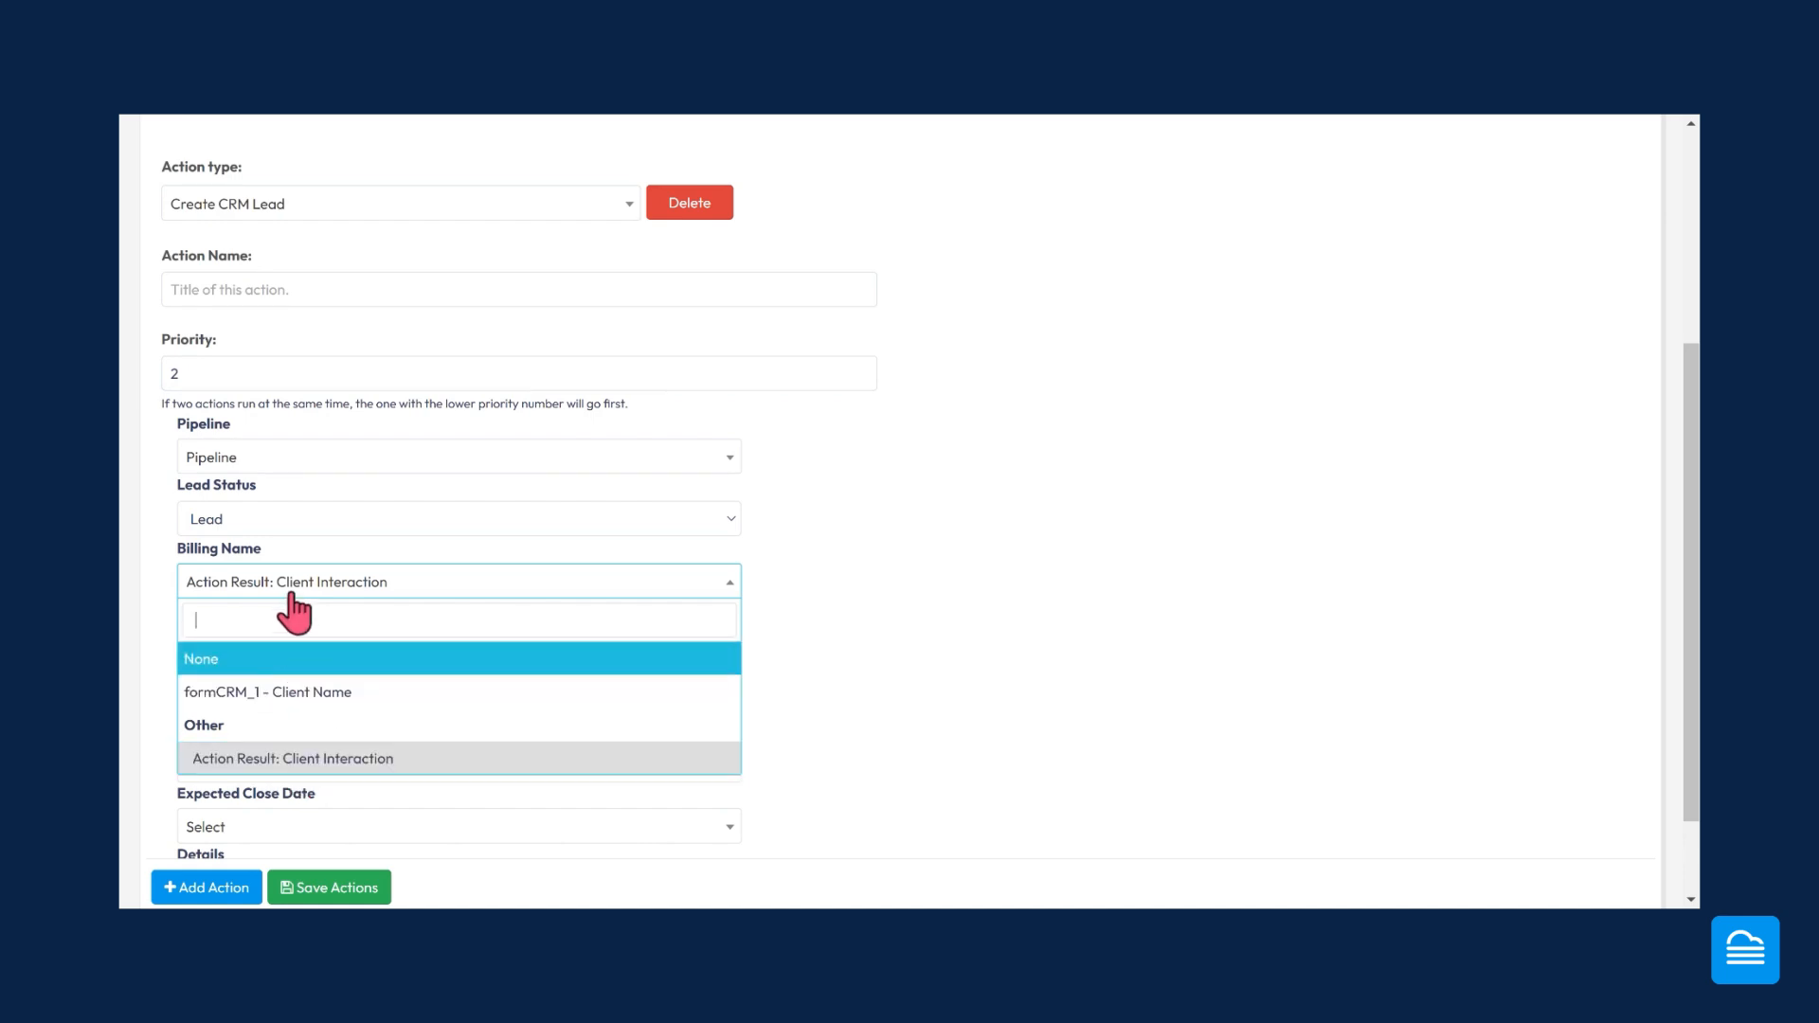
pyautogui.click(303, 597)
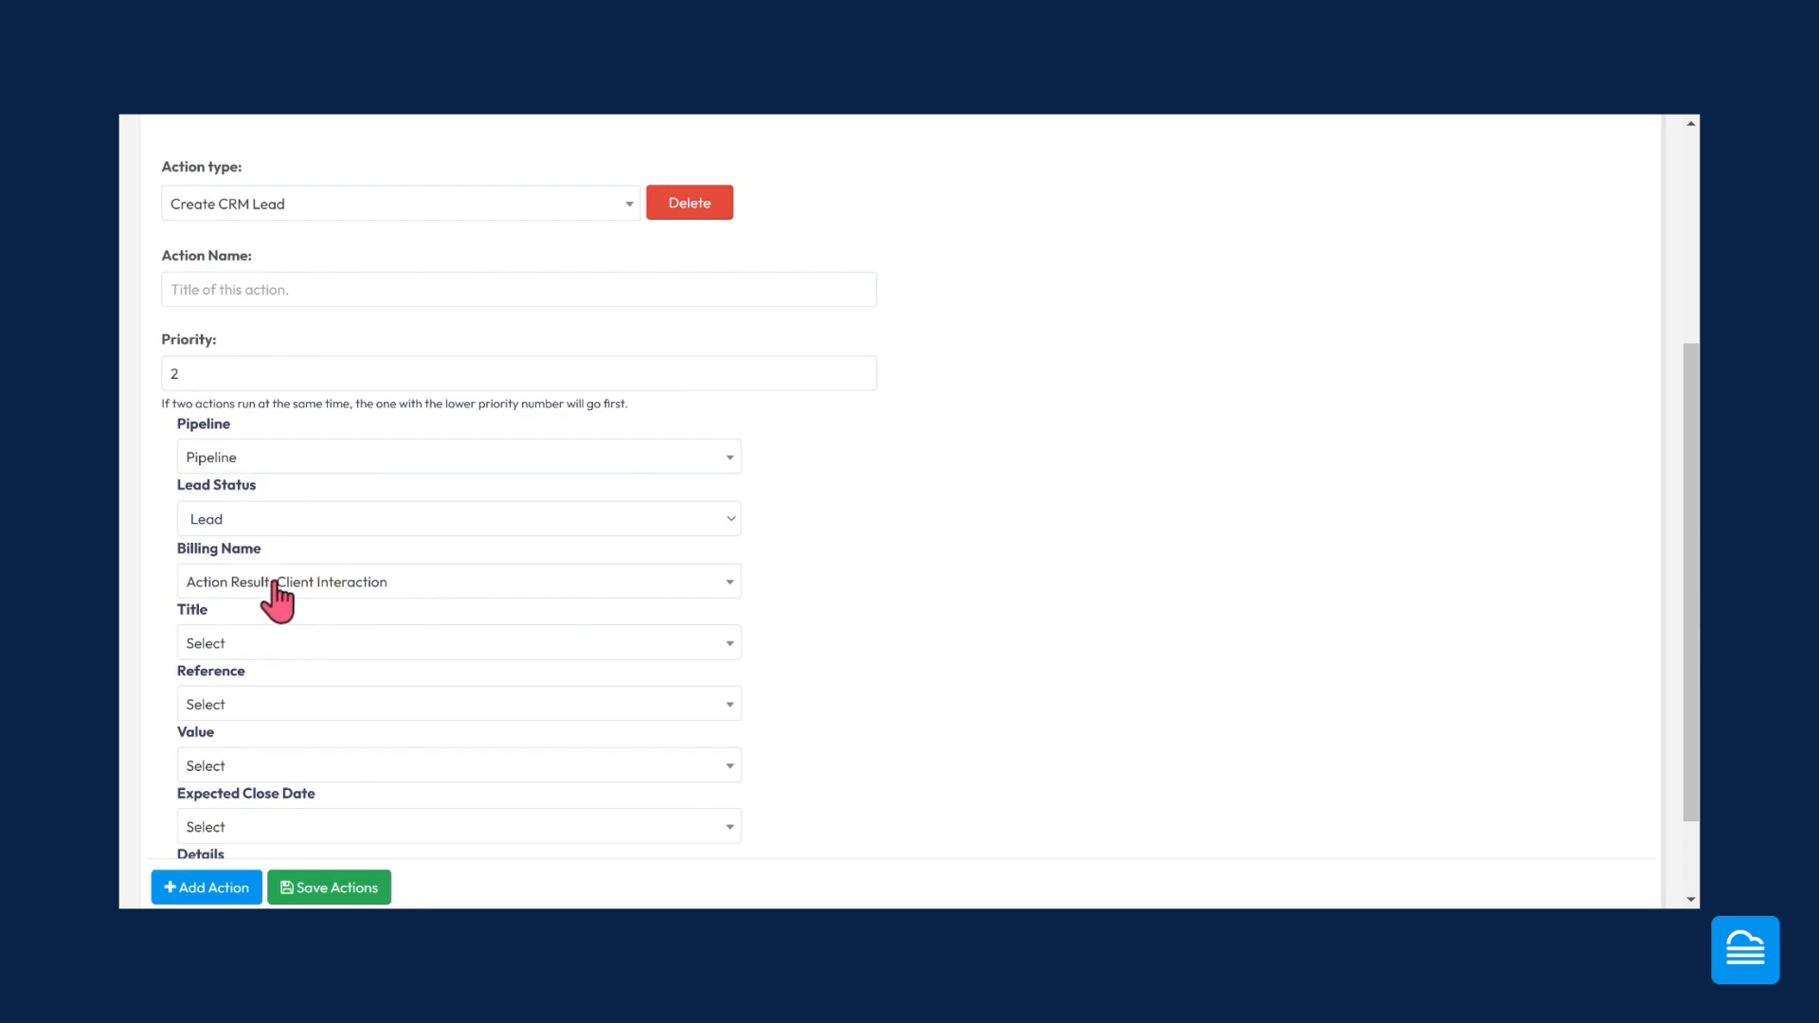
pyautogui.scroll(-1, 276, 592)
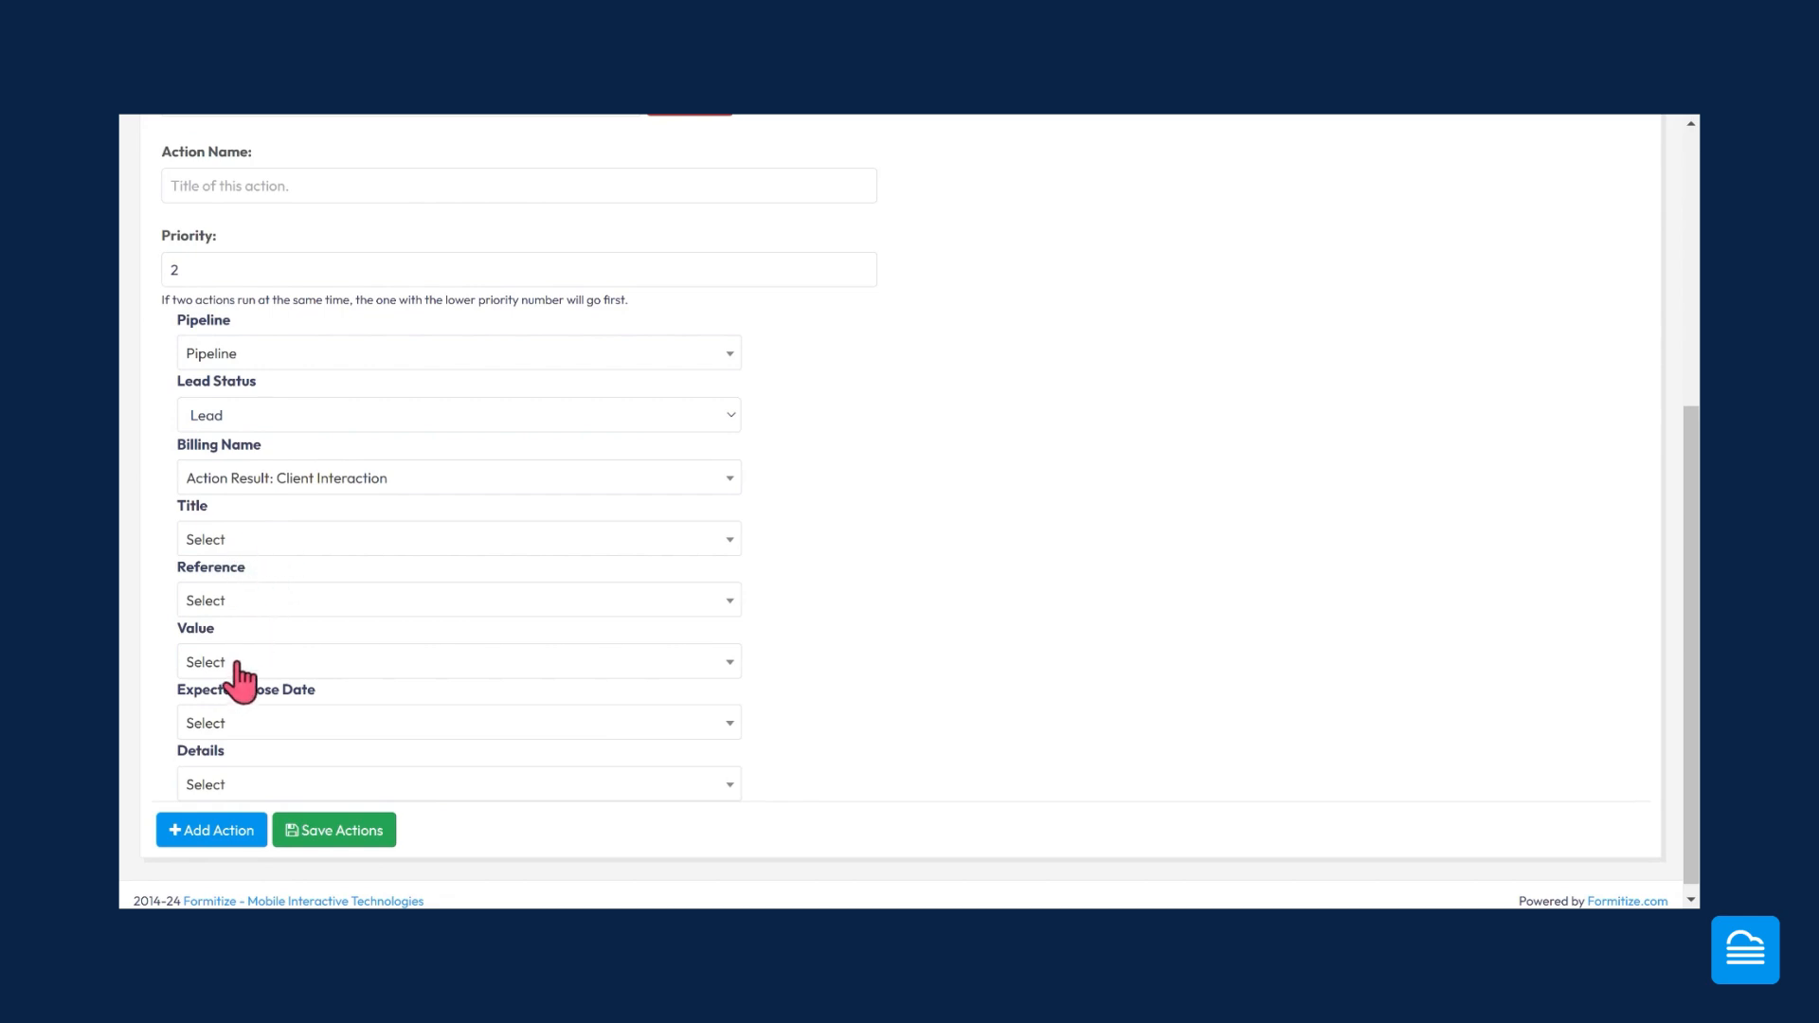
pyautogui.click(272, 544)
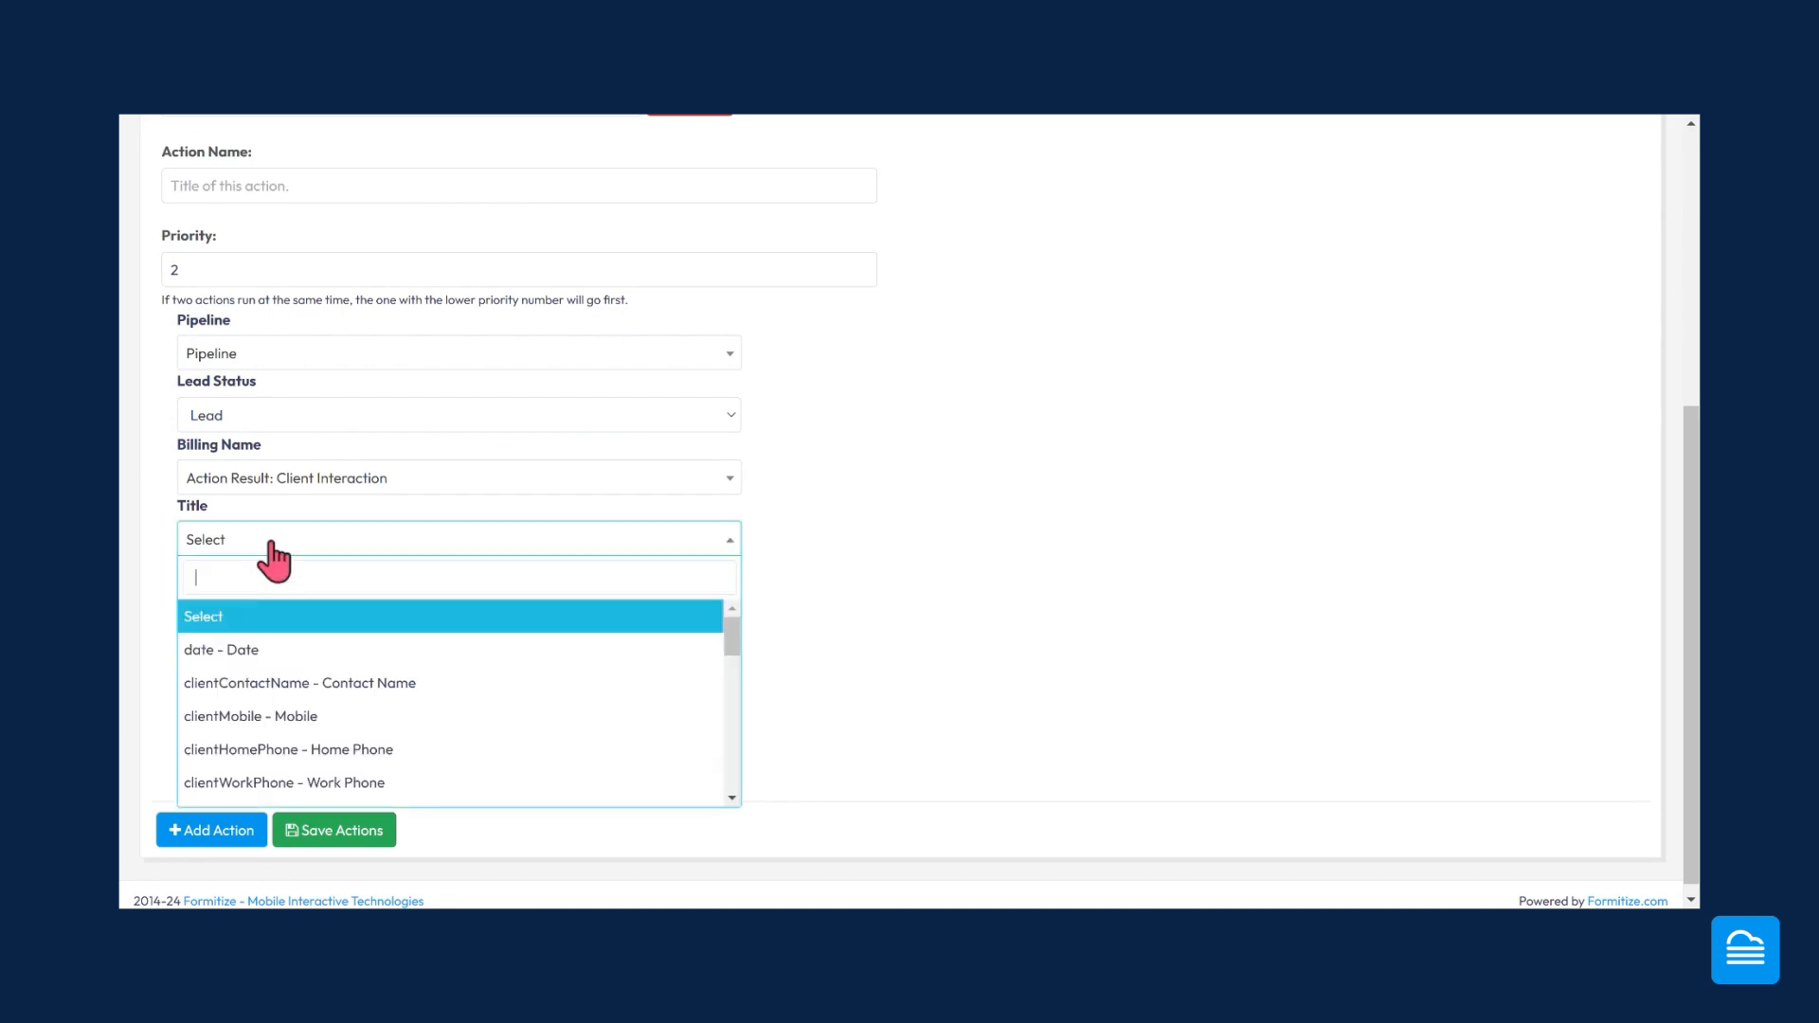
pyautogui.click(307, 542)
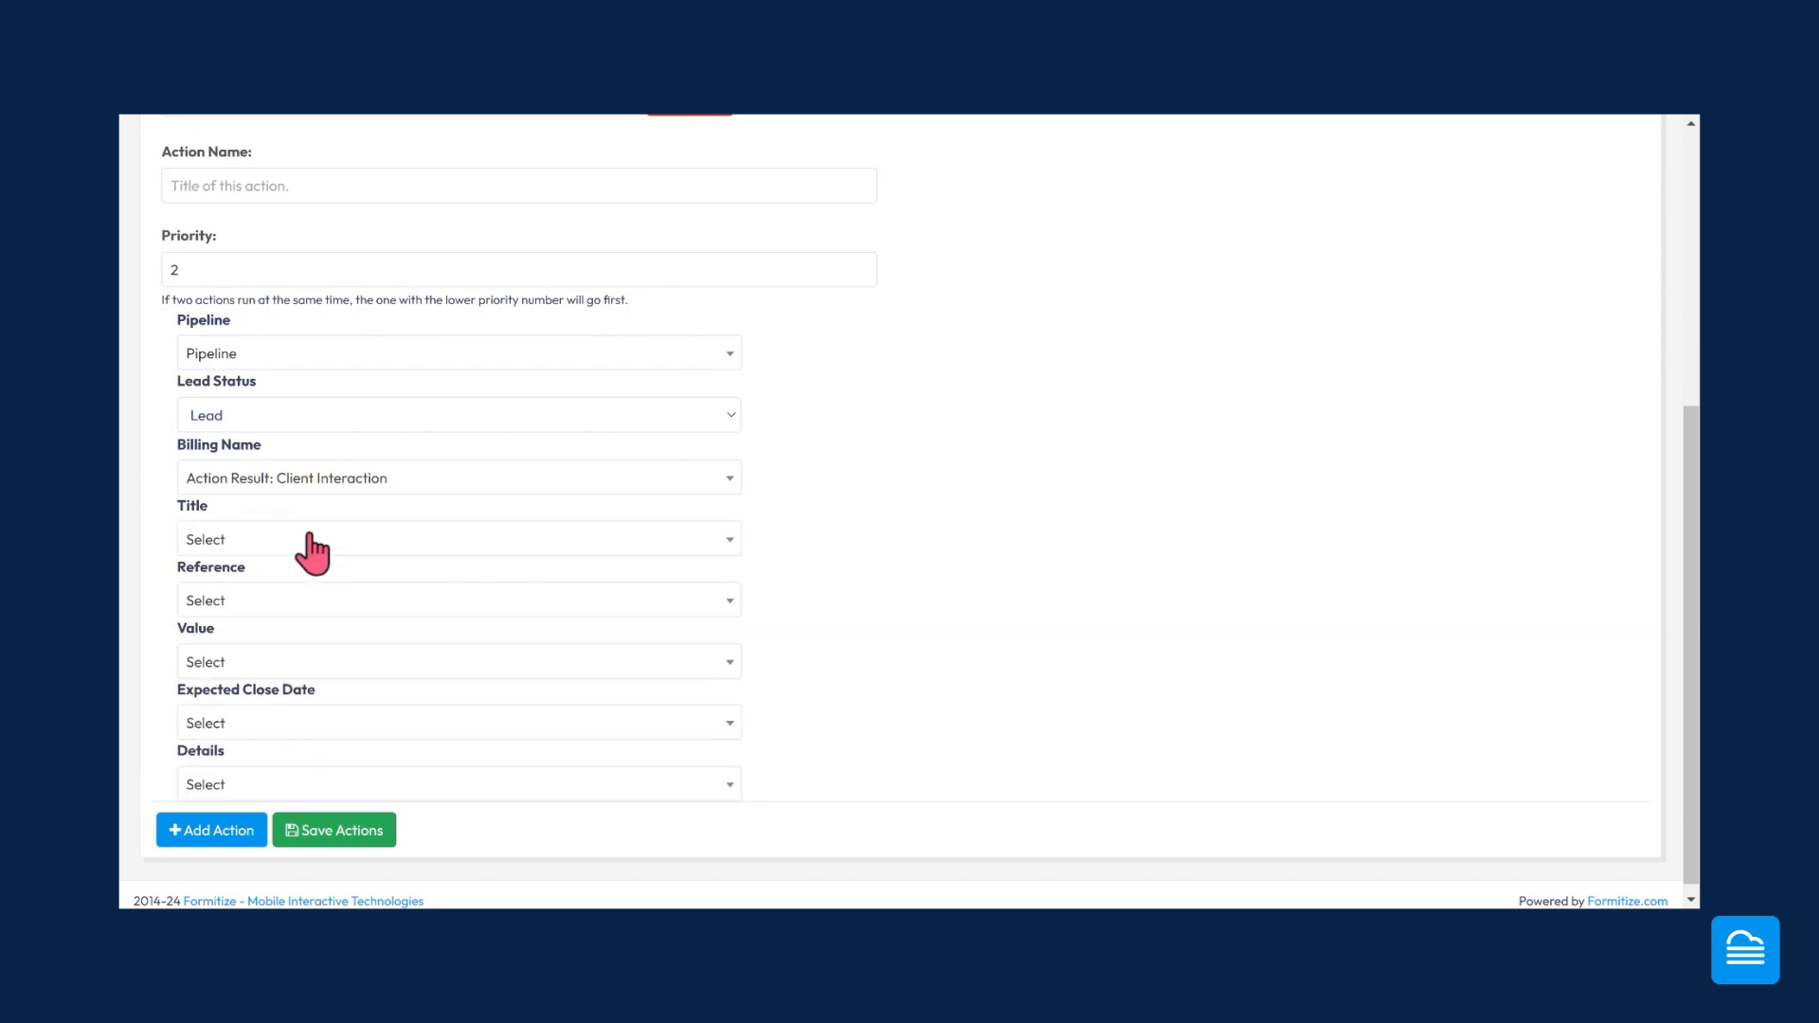
# - Map the lead's value to the priceOfJob_3 - Price of Job field
pyautogui.scroll(-1, 285, 644)
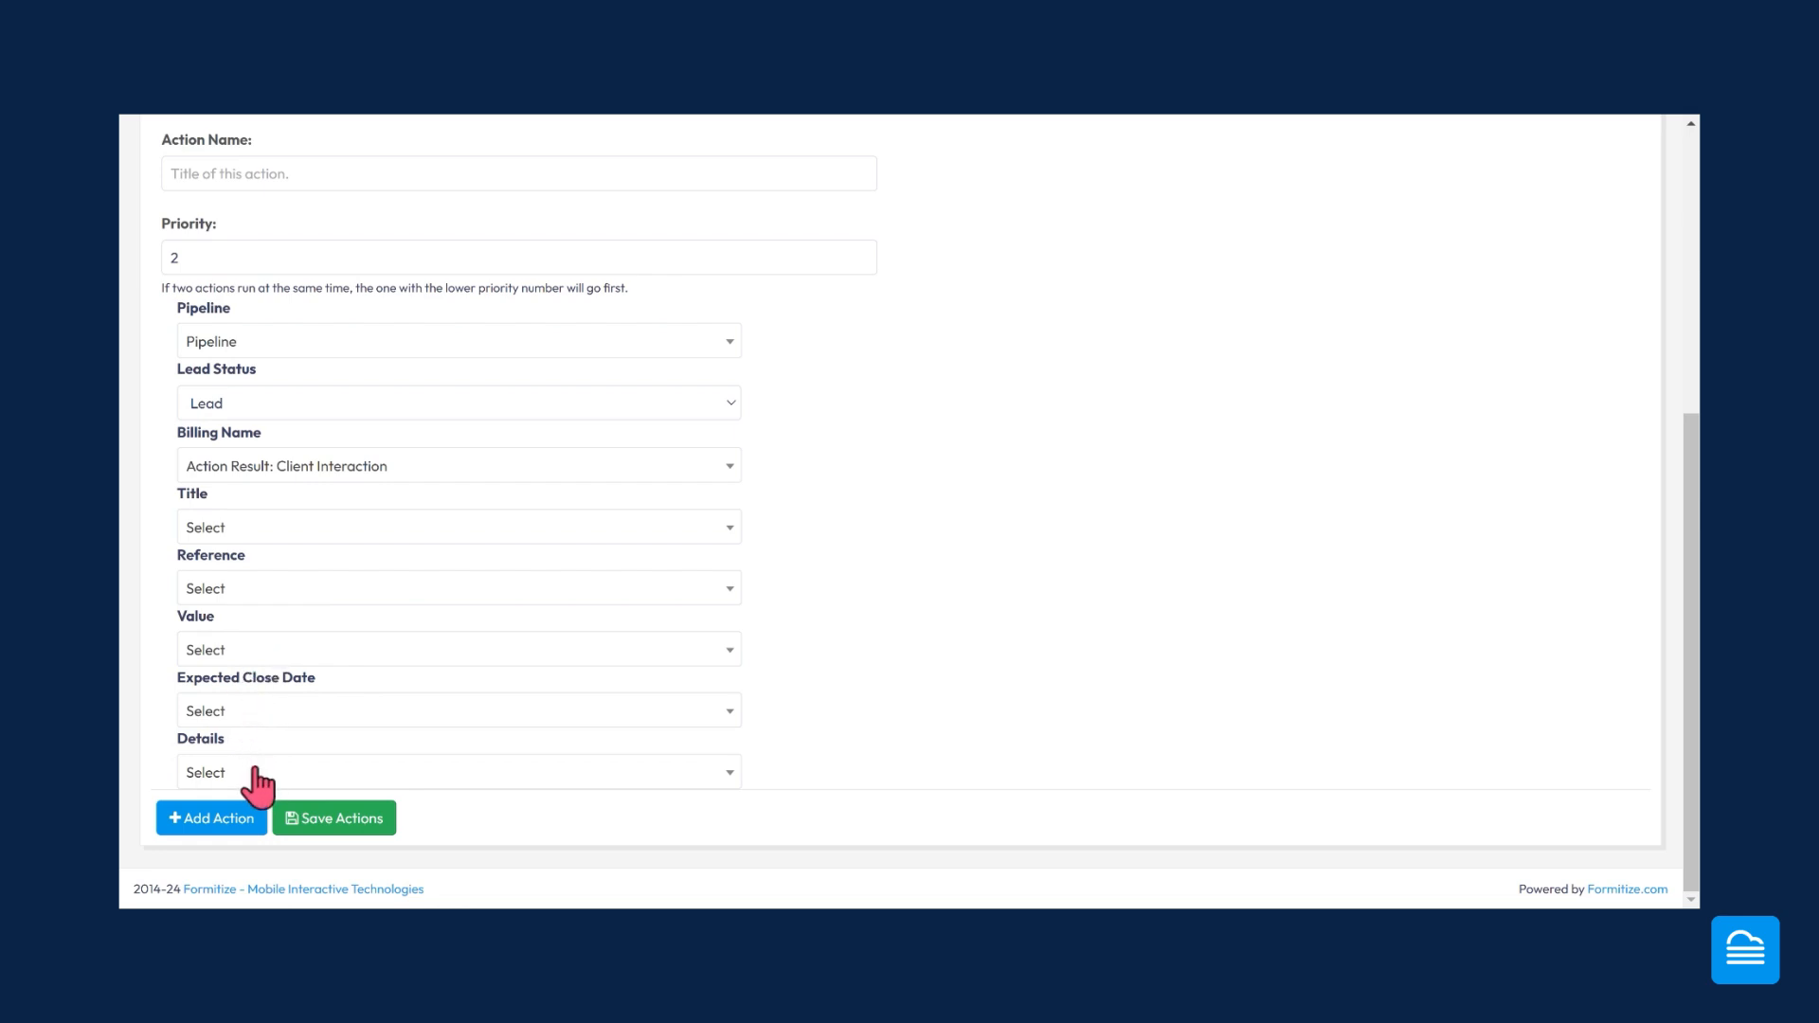
pyautogui.click(246, 650)
pyautogui.scroll(-3, 275, 616)
pyautogui.scroll(-5, 272, 592)
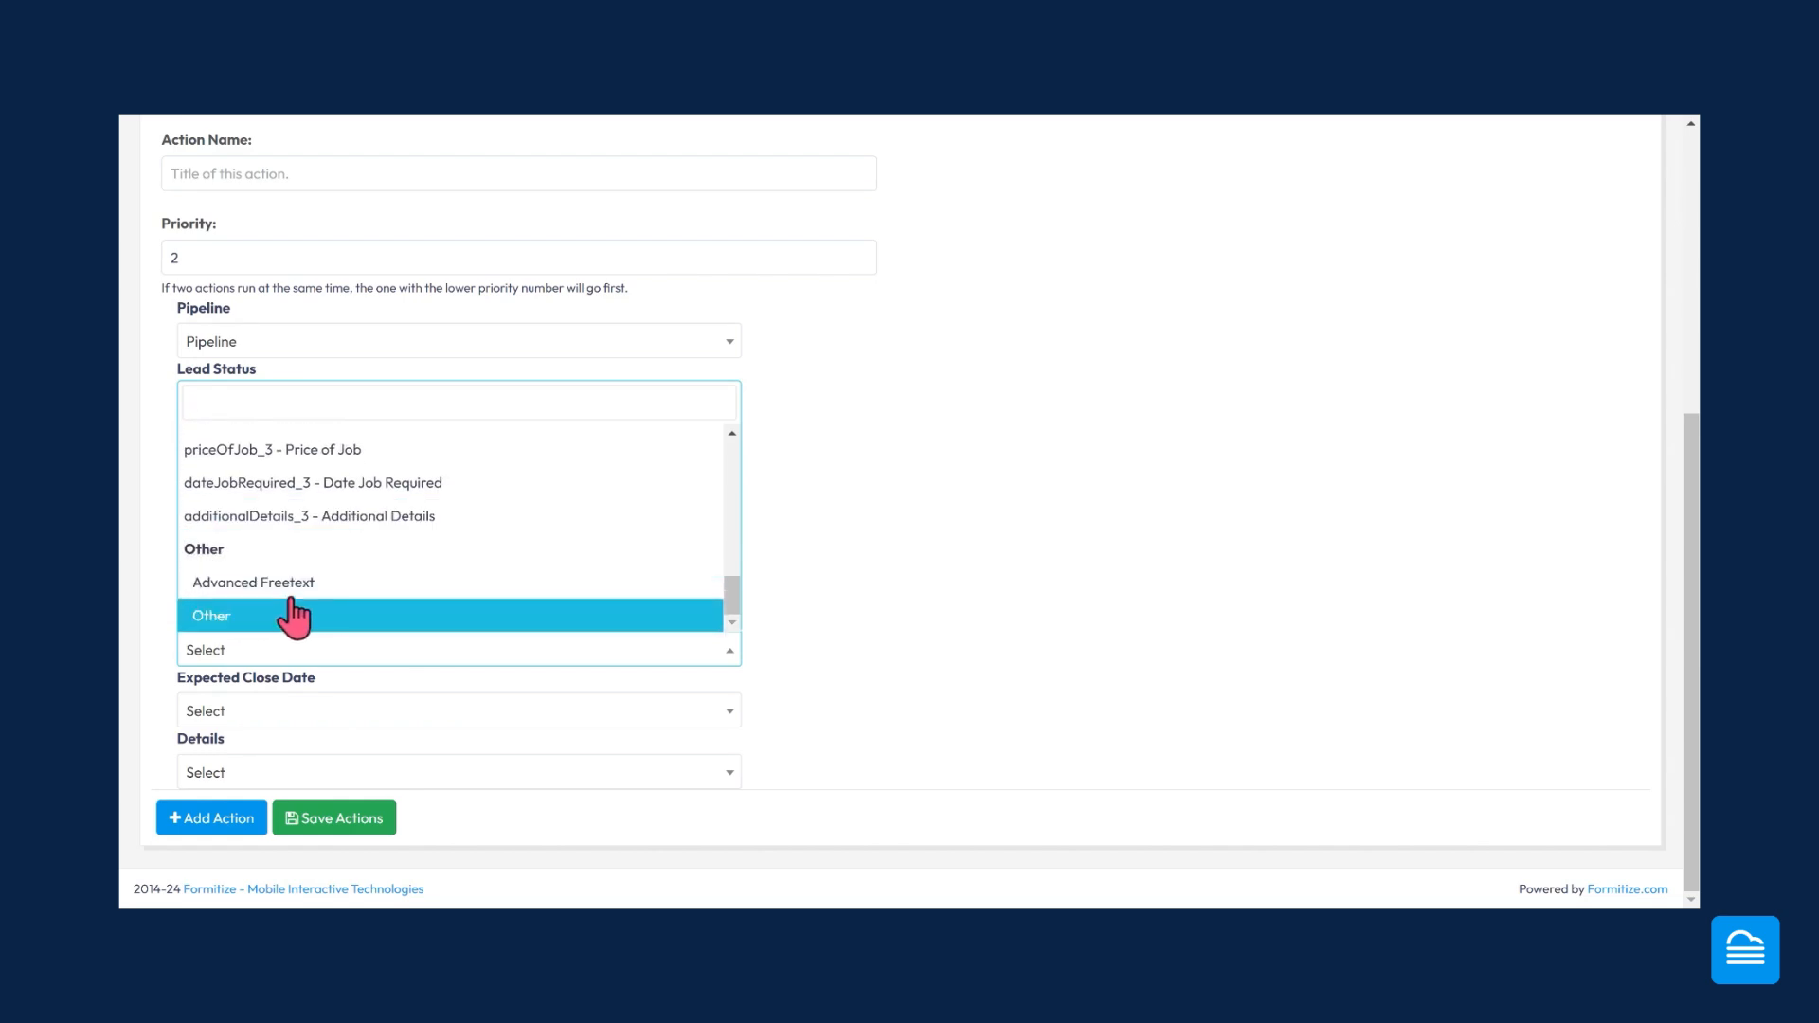
pyautogui.click(280, 451)
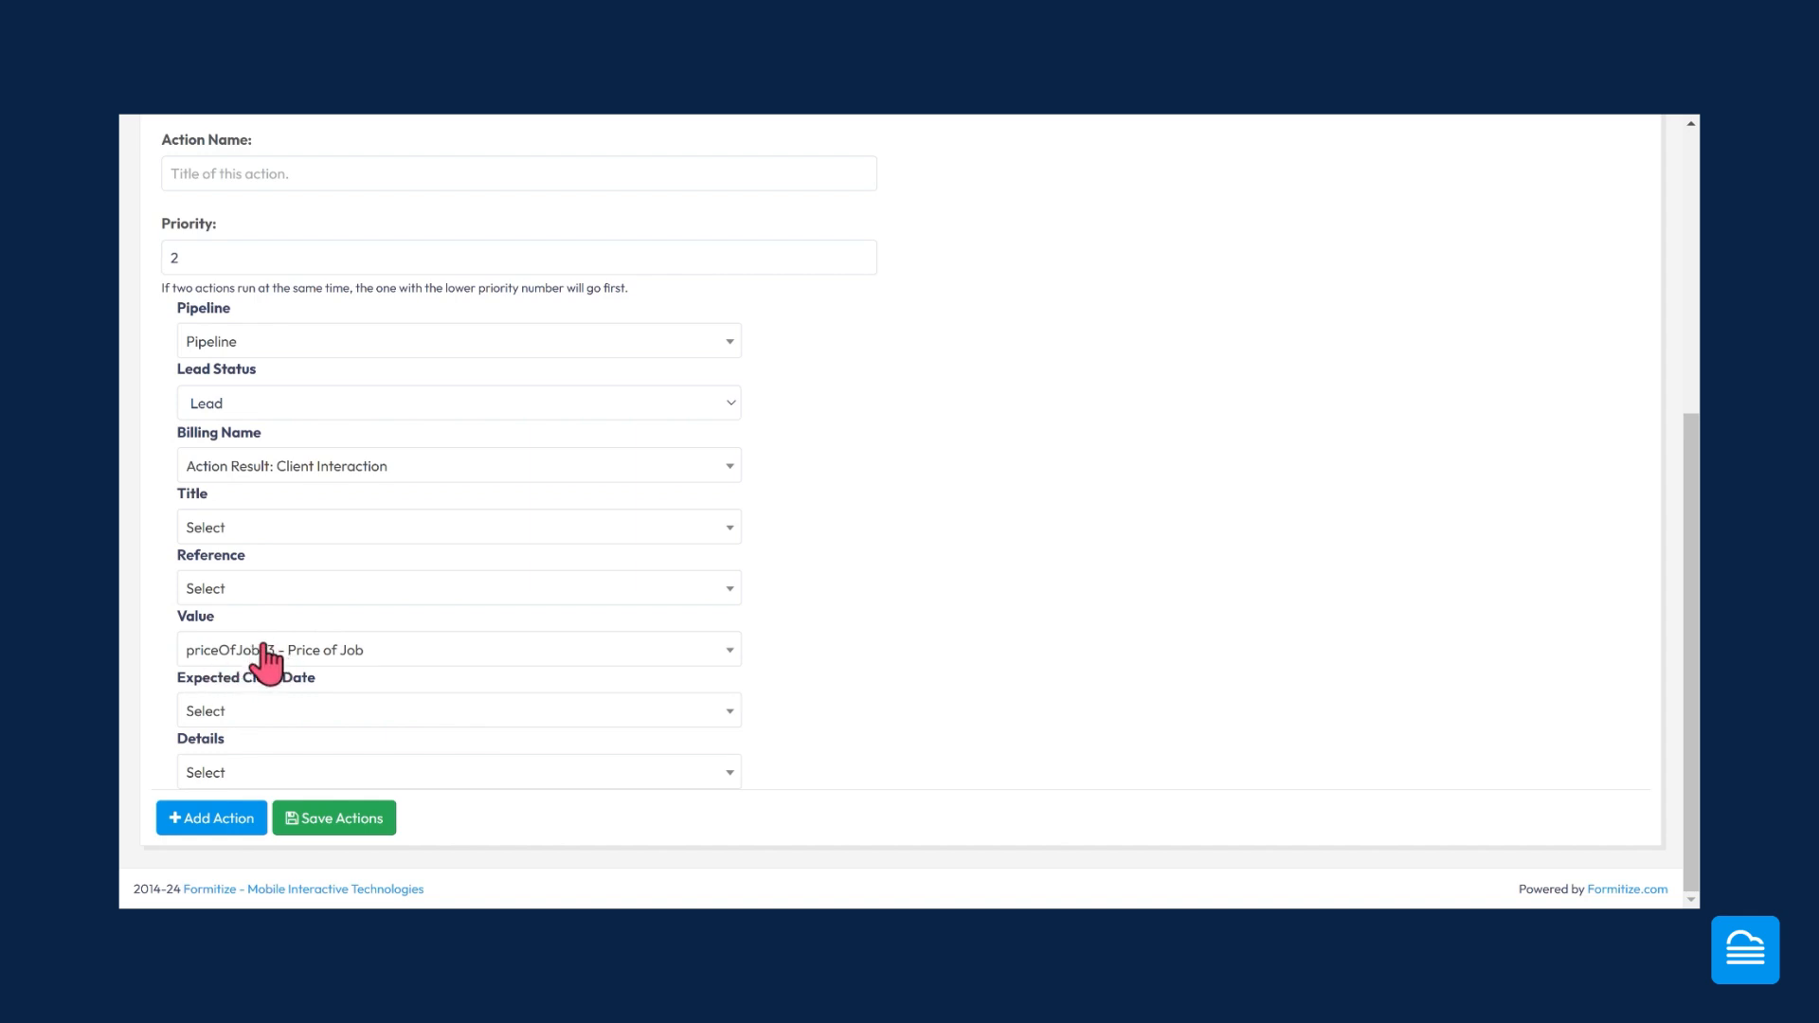
# - Map the lead's expected close date to dateJobRequired_3 - Date Job Required and its details to additionalDetails_3 - Additional Details
pyautogui.click(248, 720)
pyautogui.scroll(-6, 268, 597)
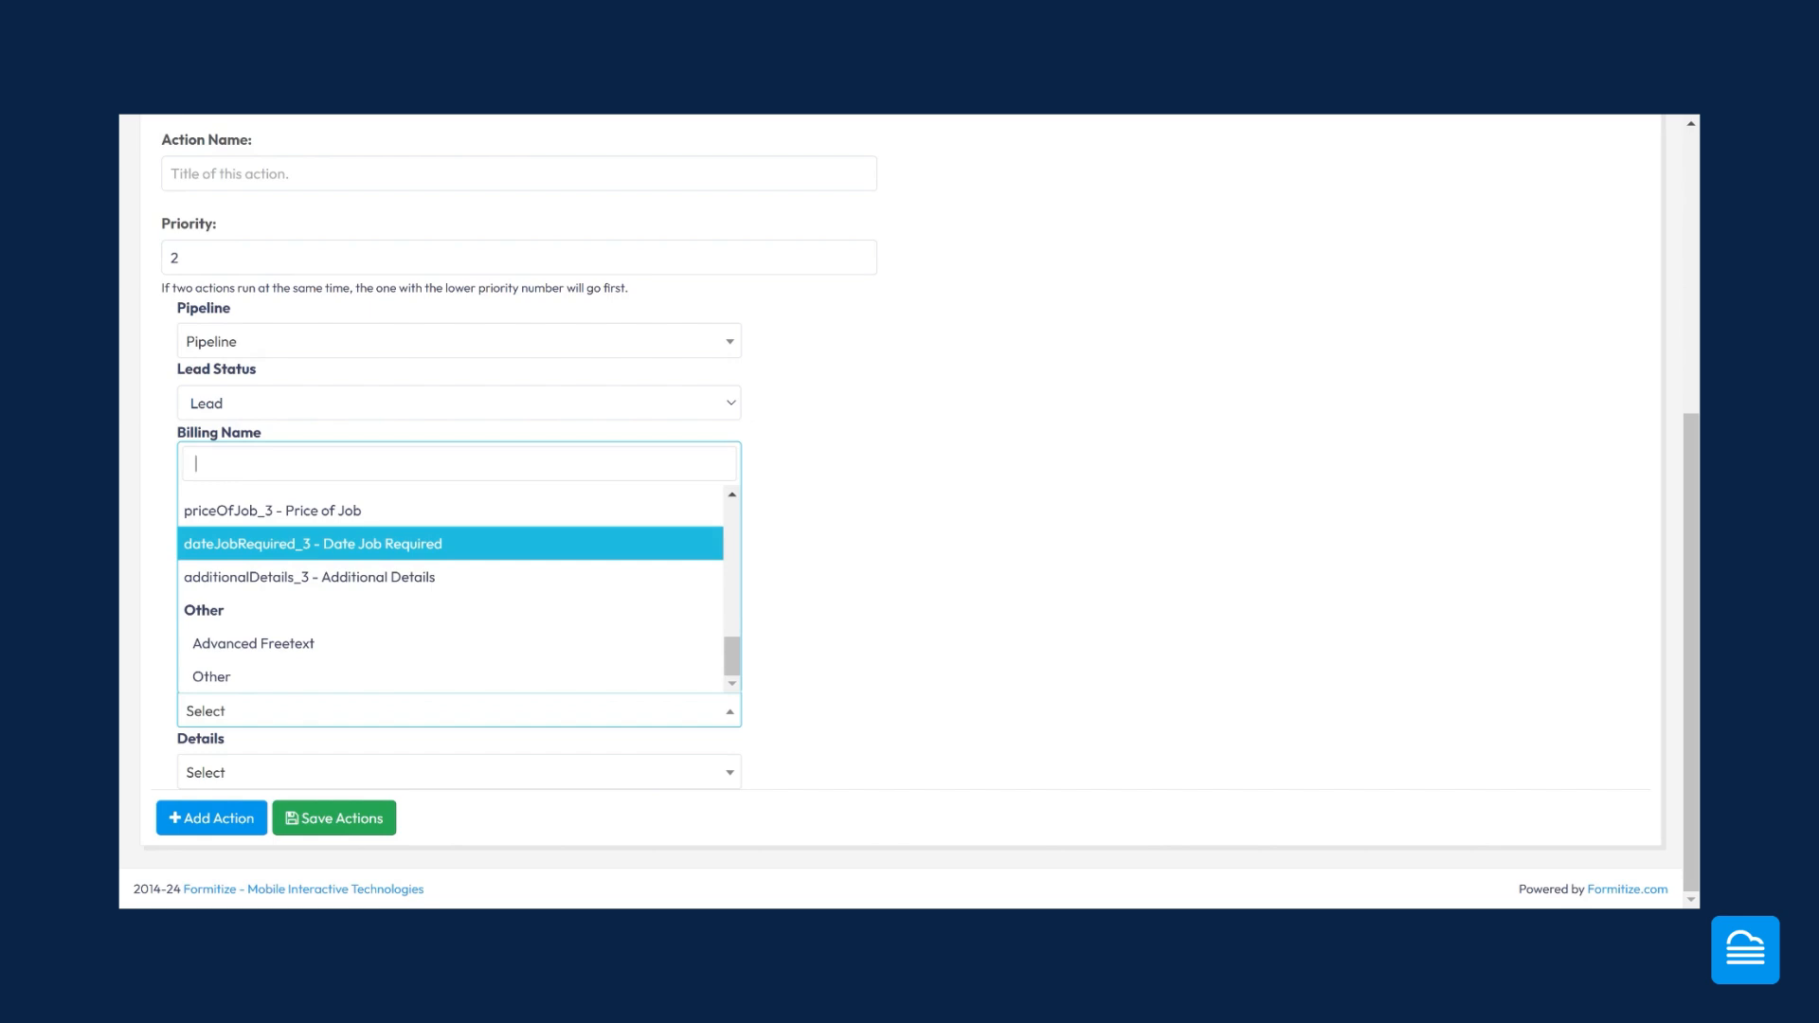
pyautogui.click(395, 544)
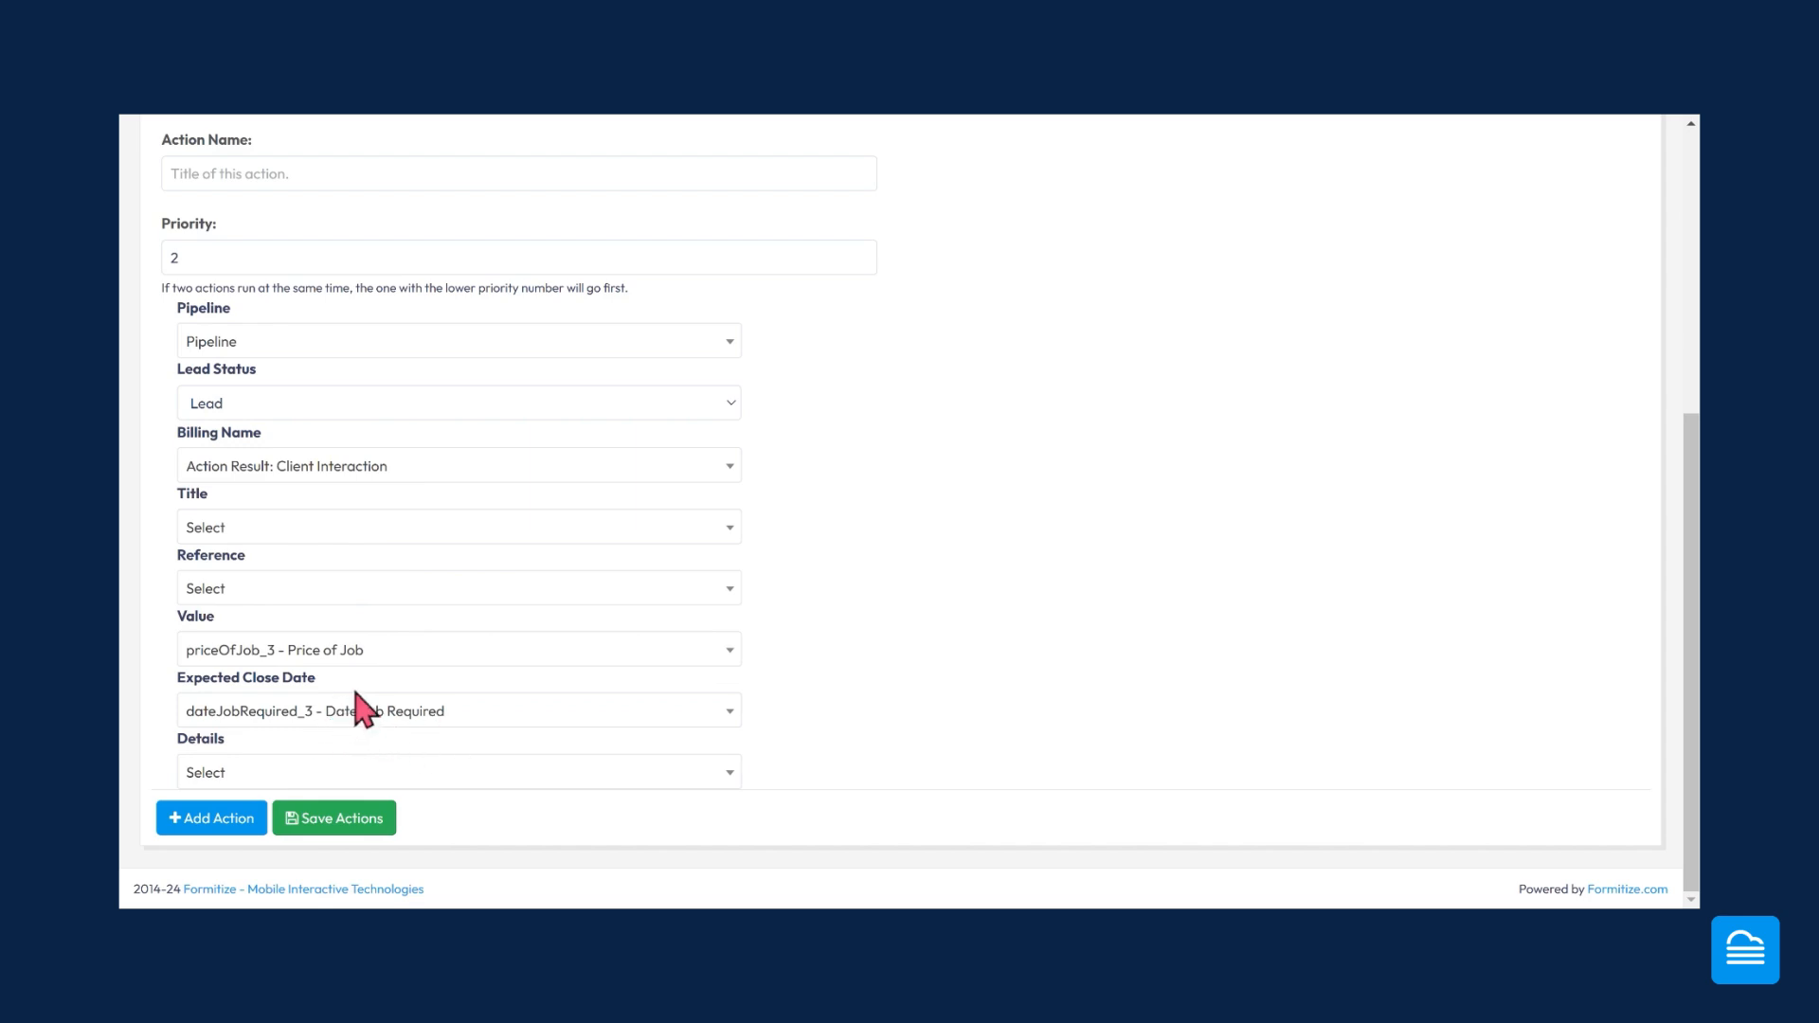
pyautogui.click(255, 772)
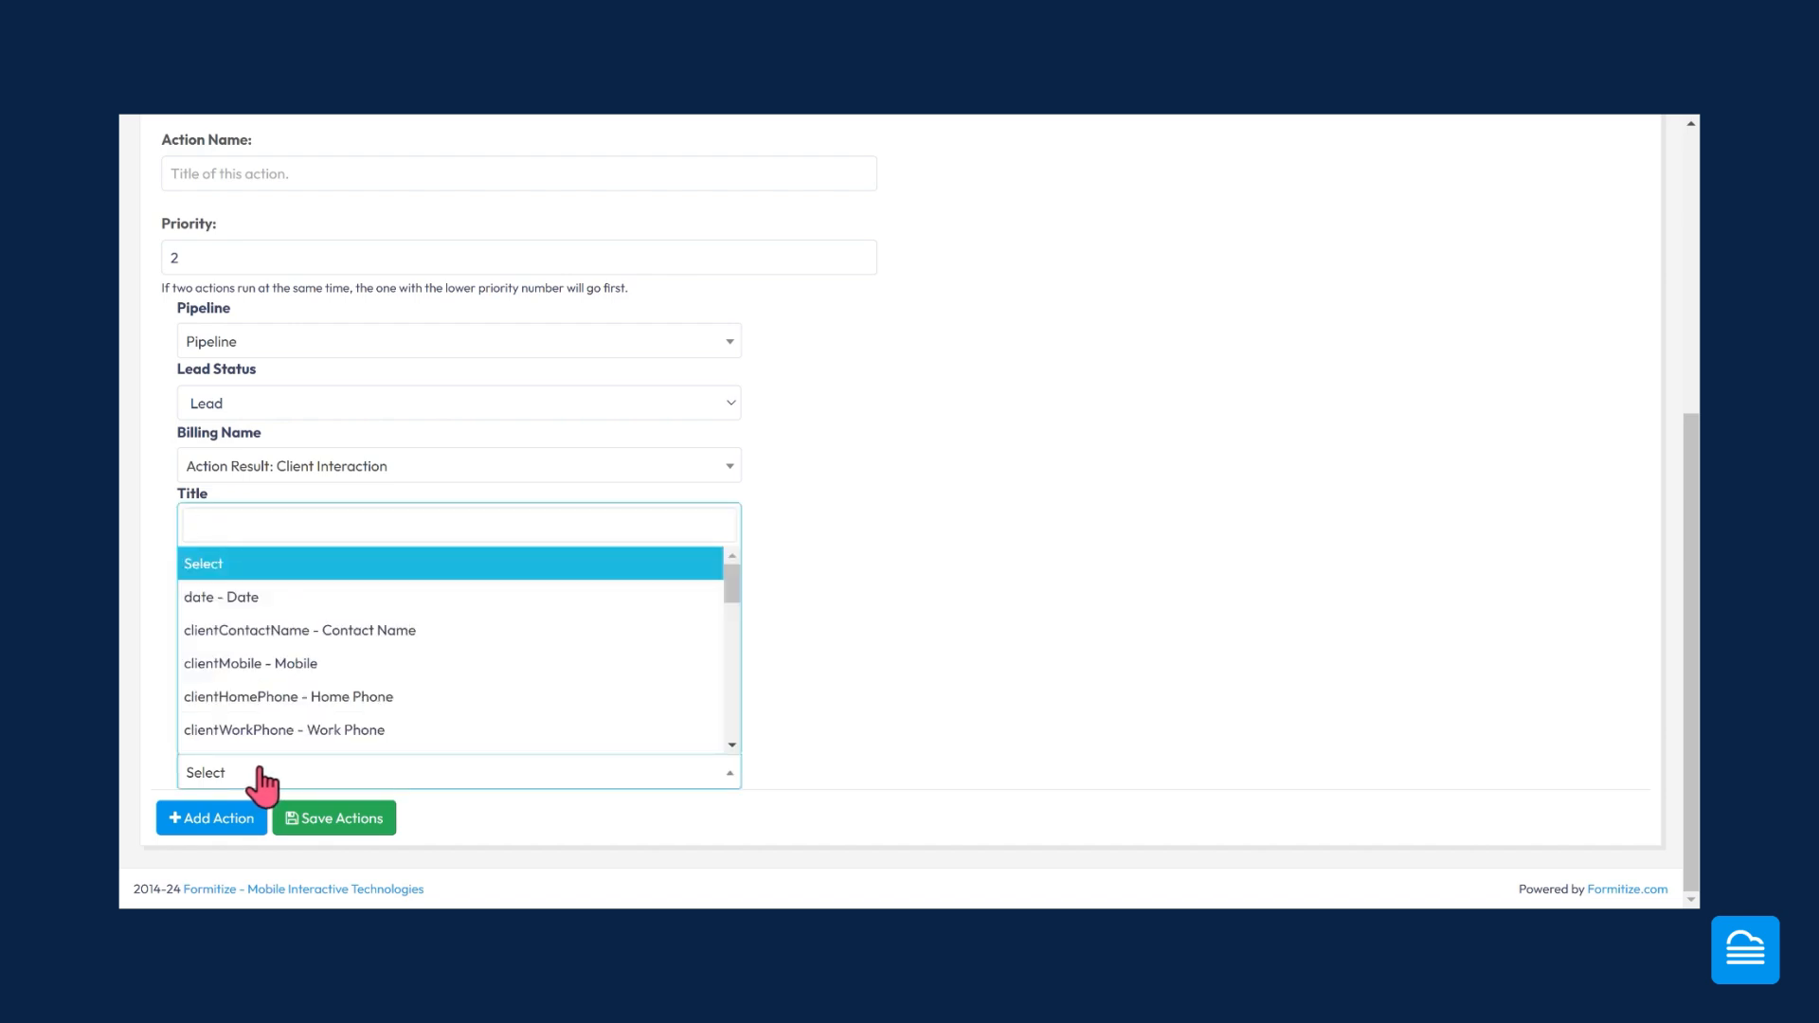
pyautogui.scroll(-10, 318, 696)
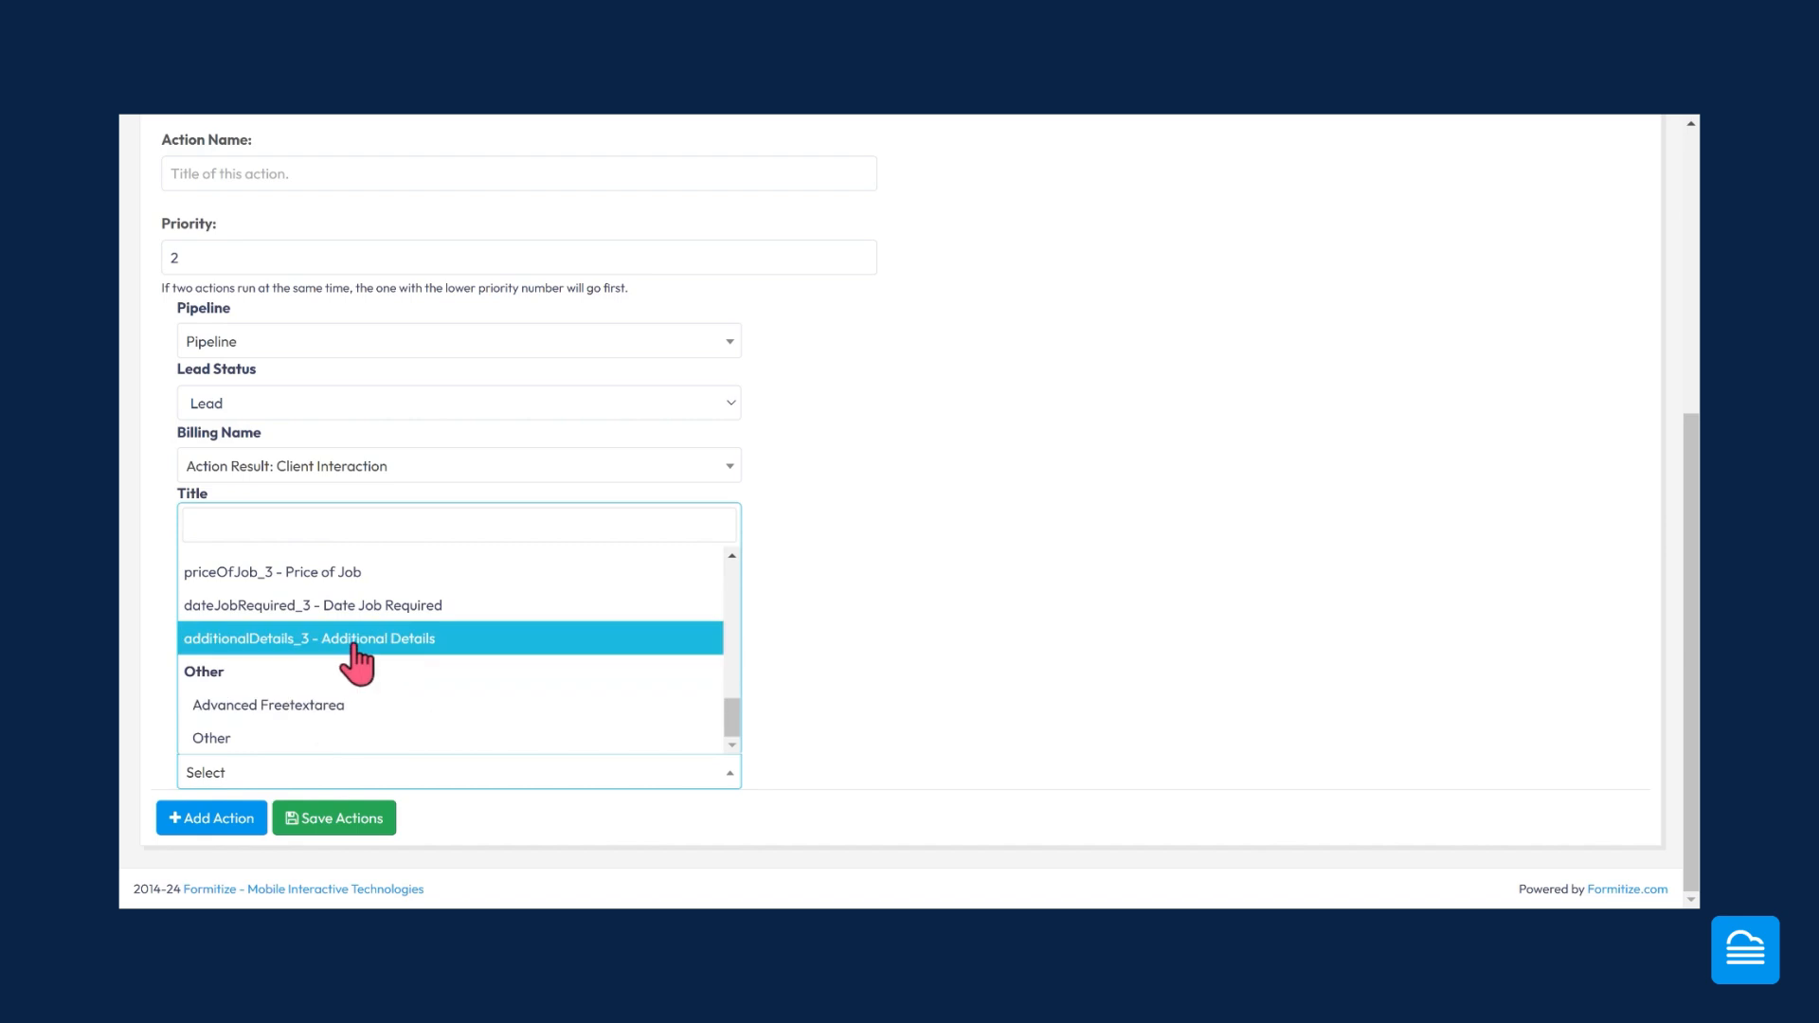
pyautogui.click(353, 640)
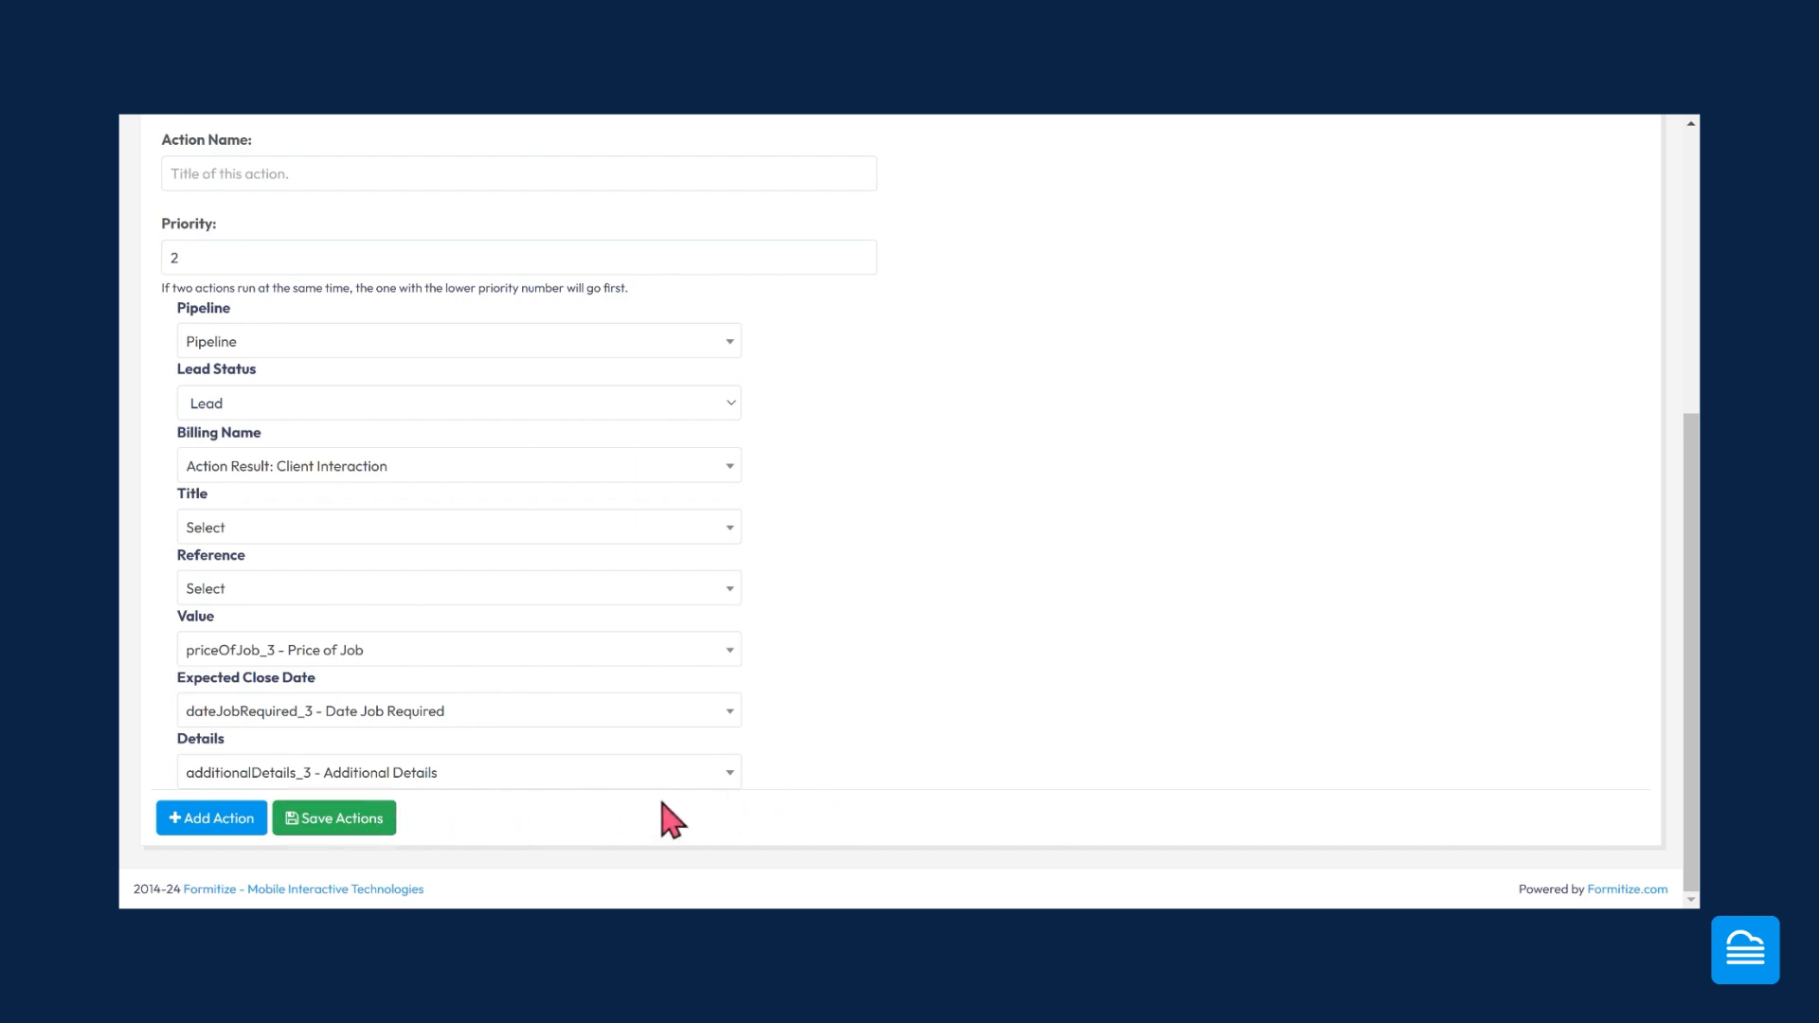
# - Set the type of the blank new action to Send SMS
pyautogui.scroll(5, 981, 692)
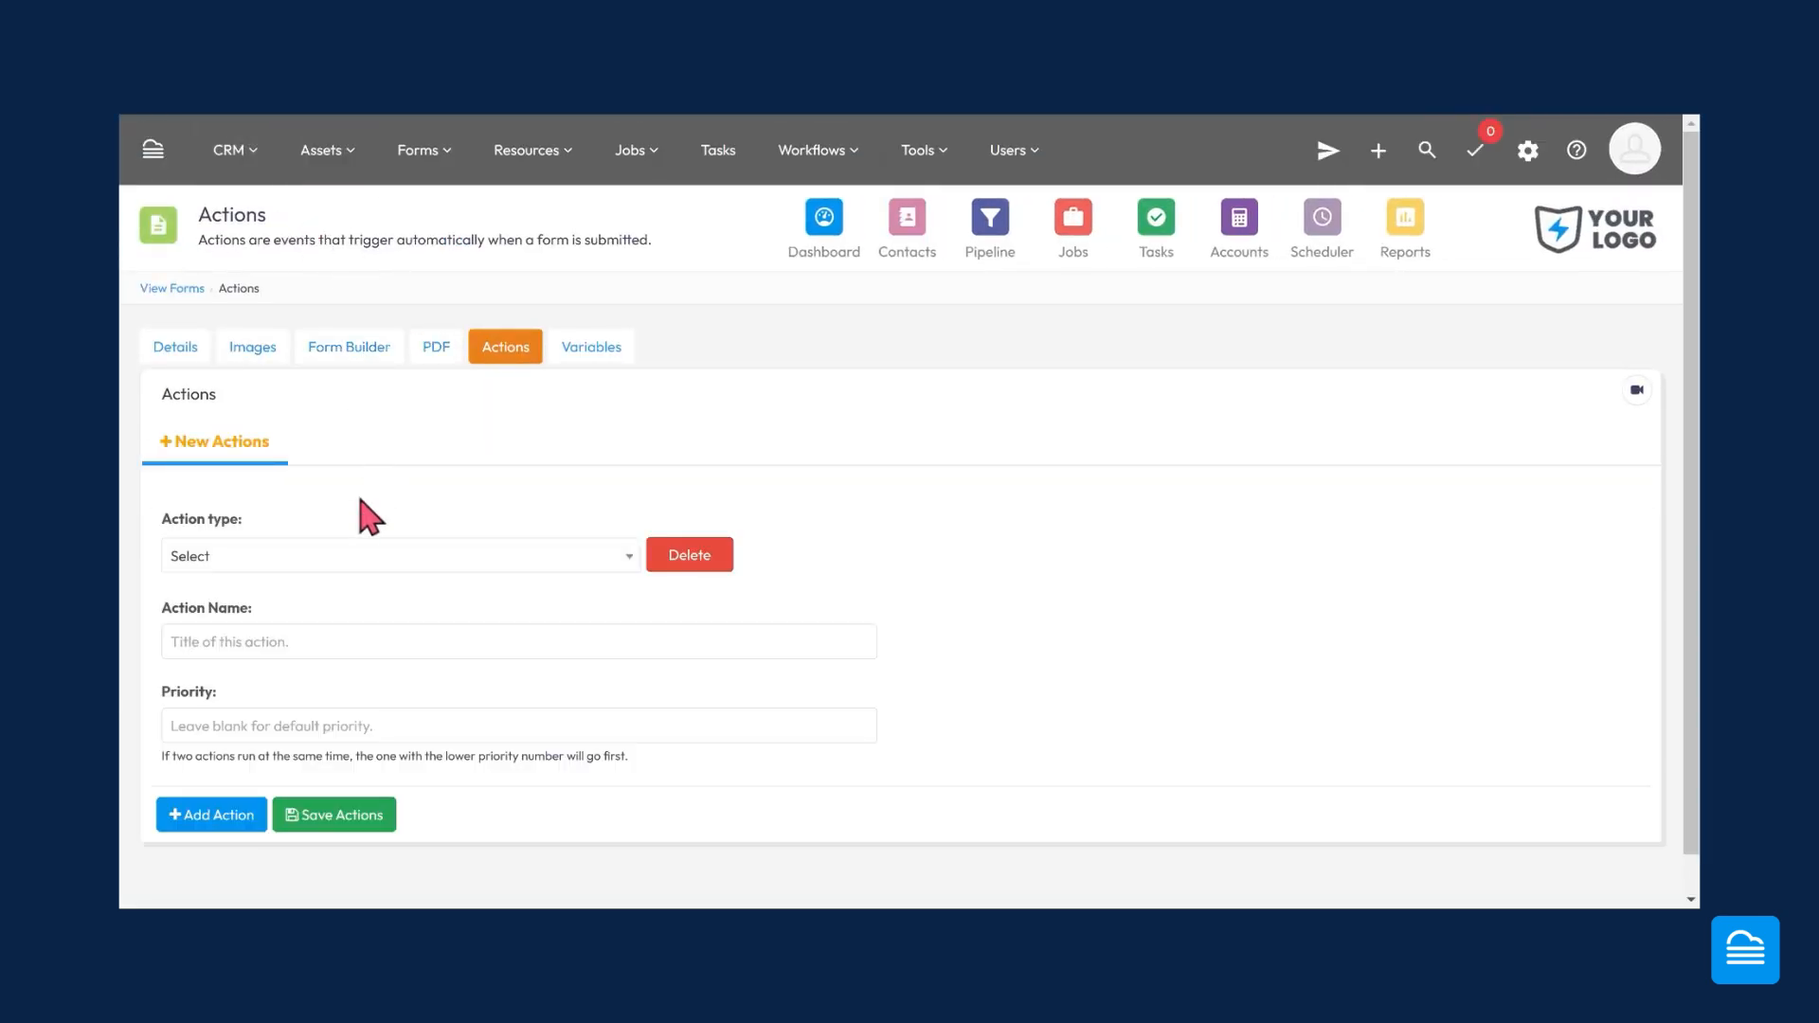
pyautogui.scroll(-1, 341, 517)
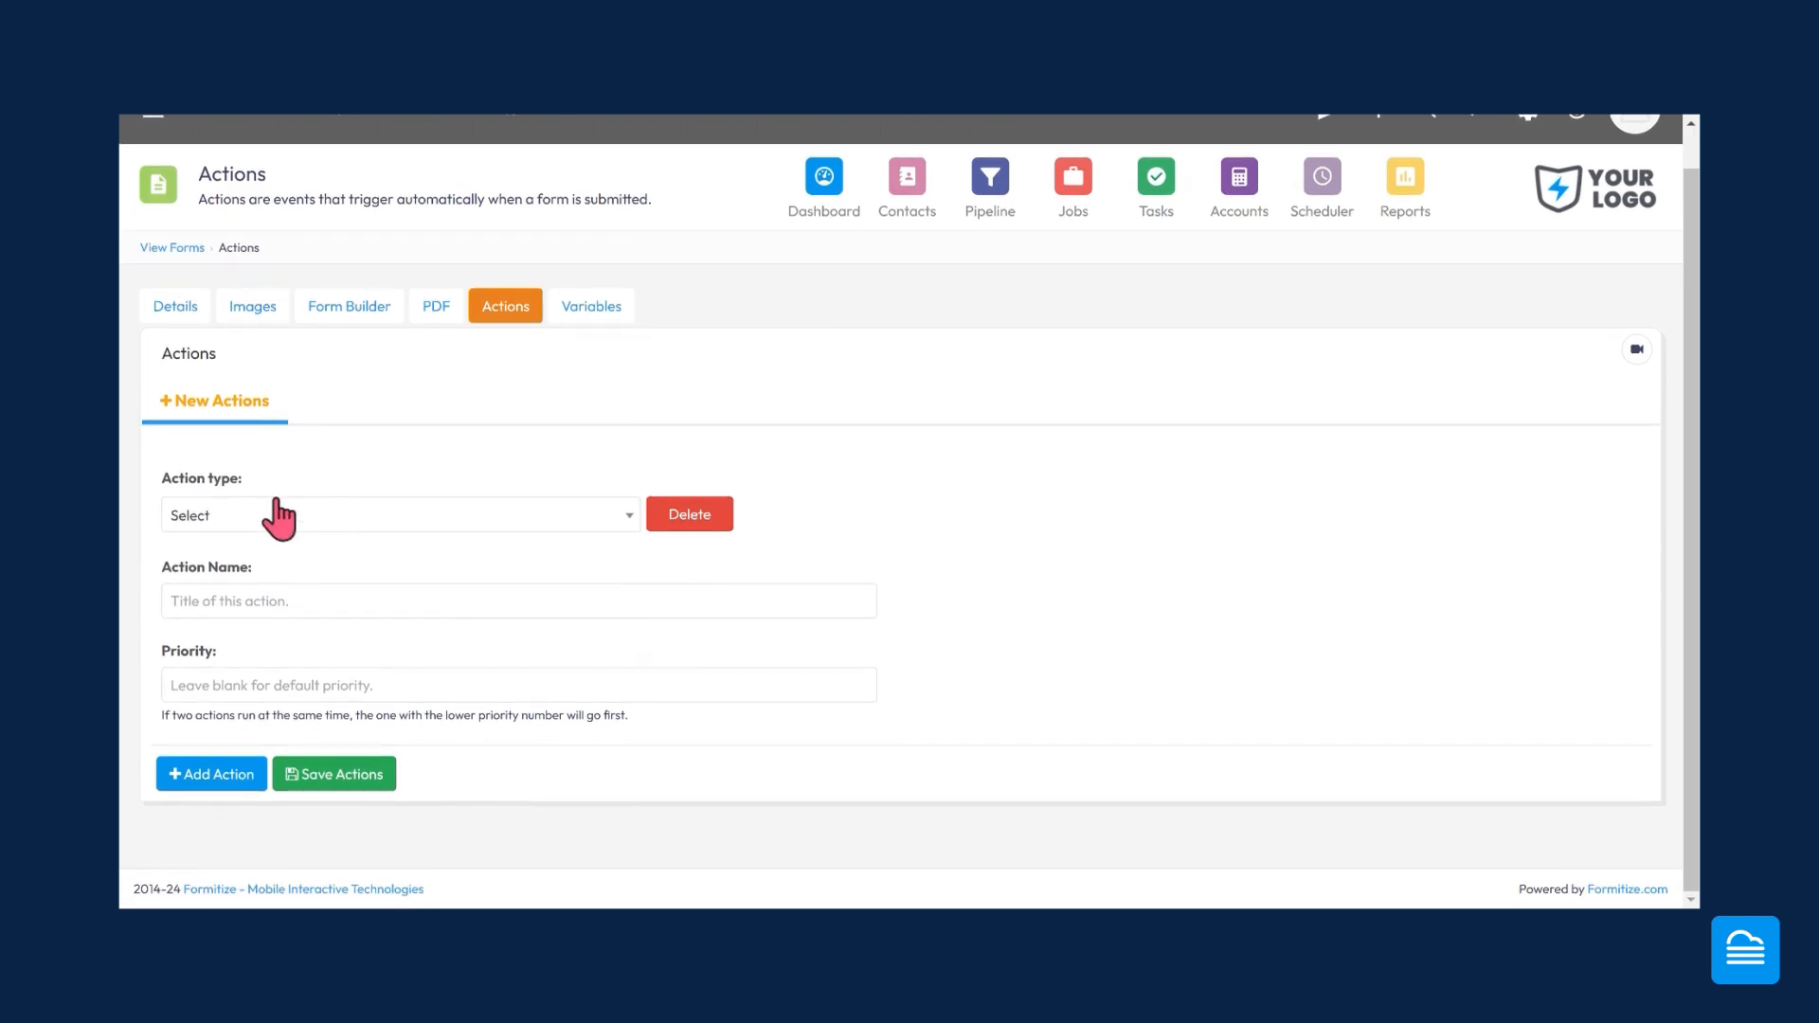
pyautogui.click(343, 529)
pyautogui.scroll(-3, 433, 692)
pyautogui.scroll(-3, 426, 663)
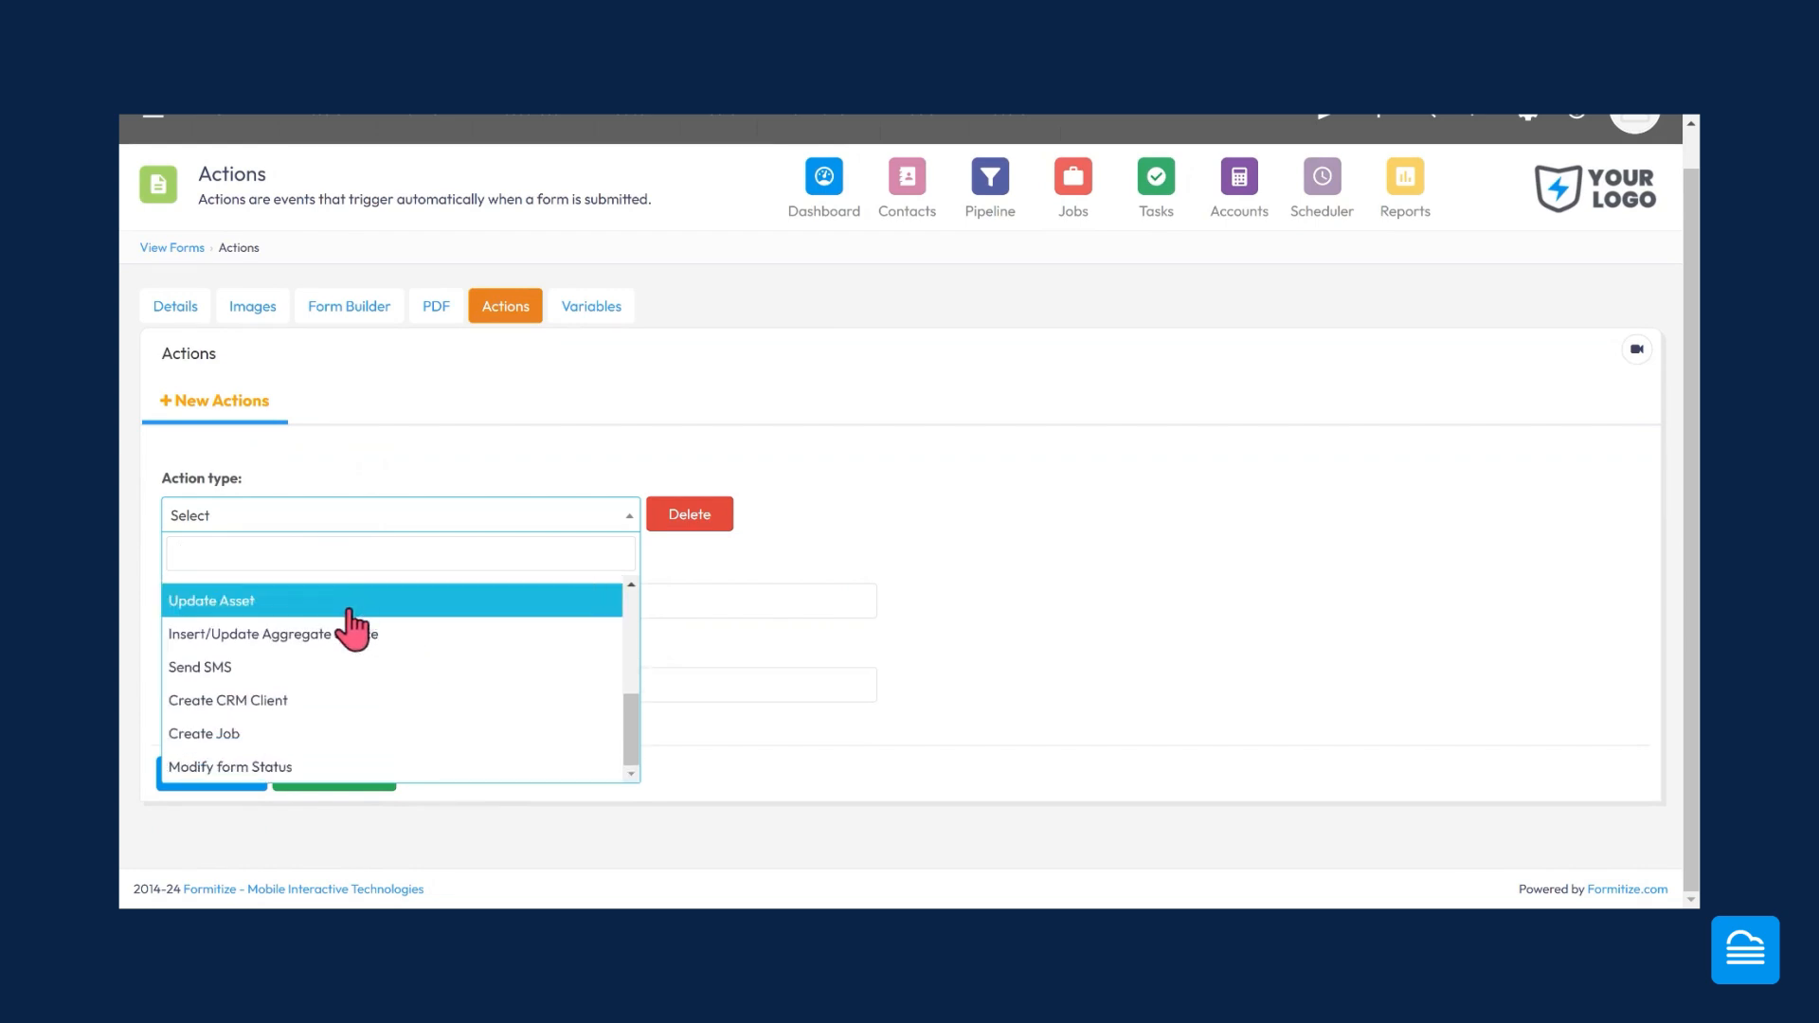
pyautogui.scroll(3, 350, 645)
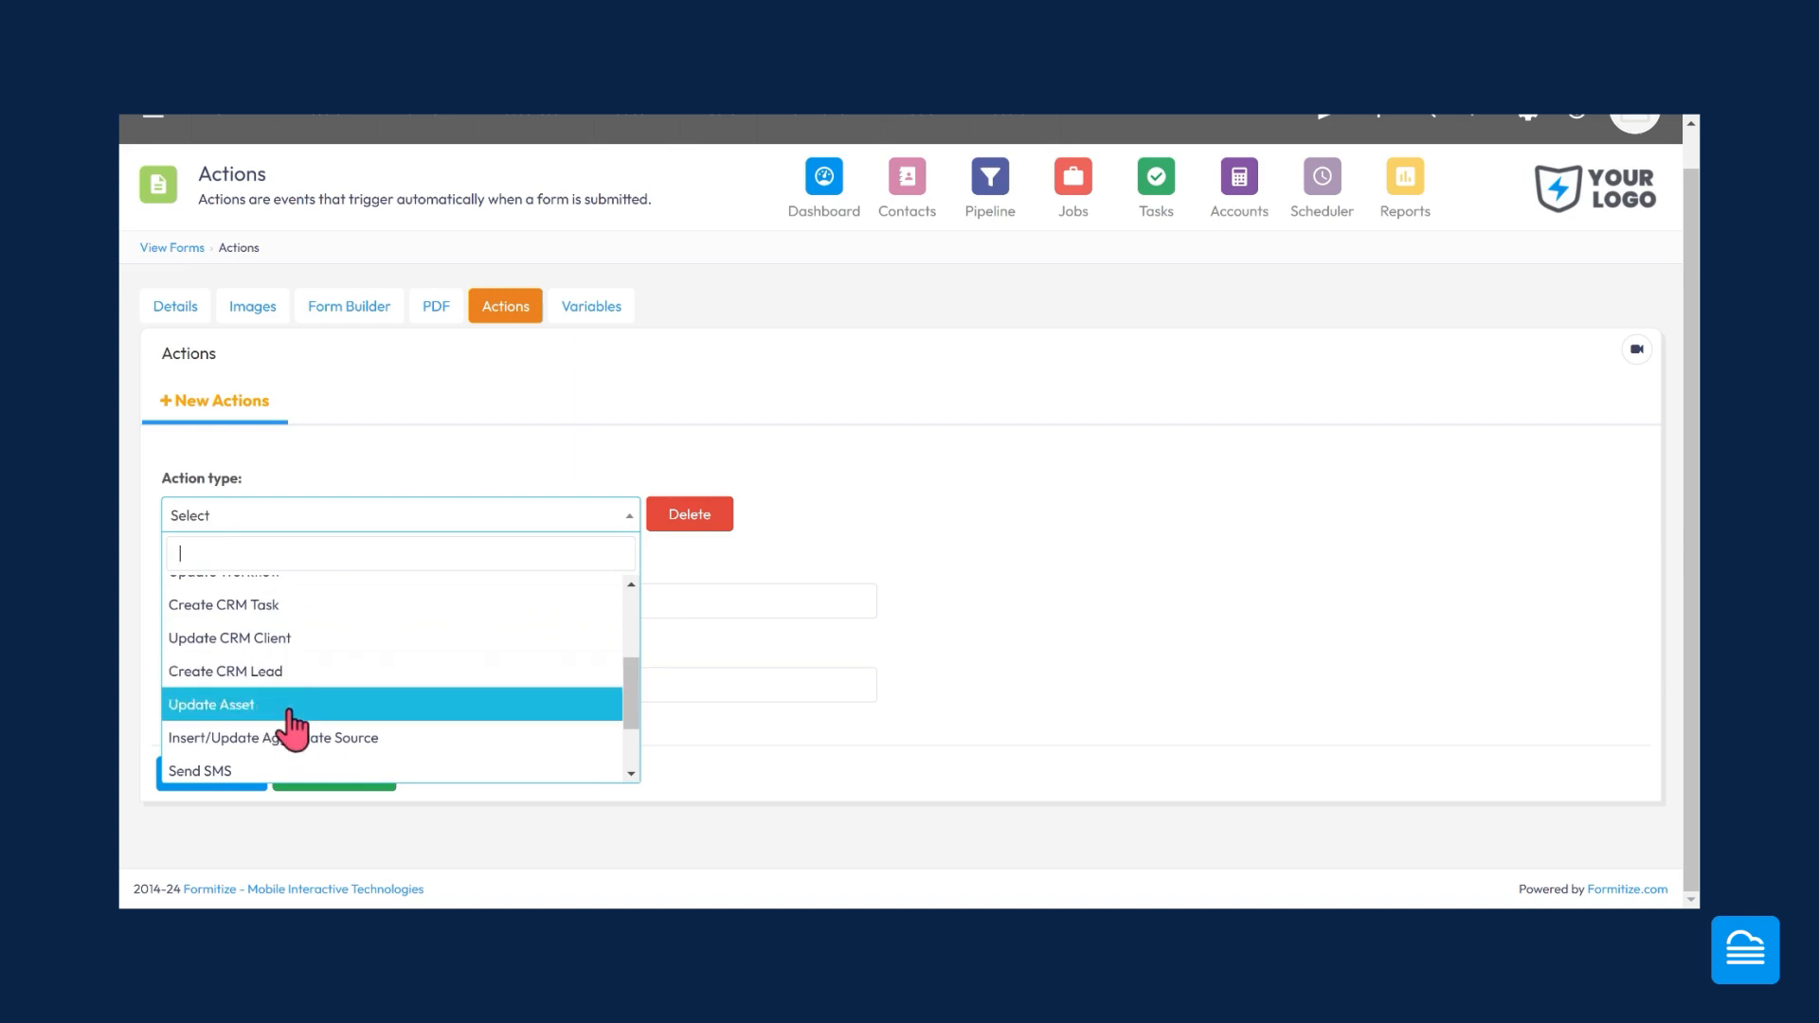
pyautogui.scroll(-2, 279, 727)
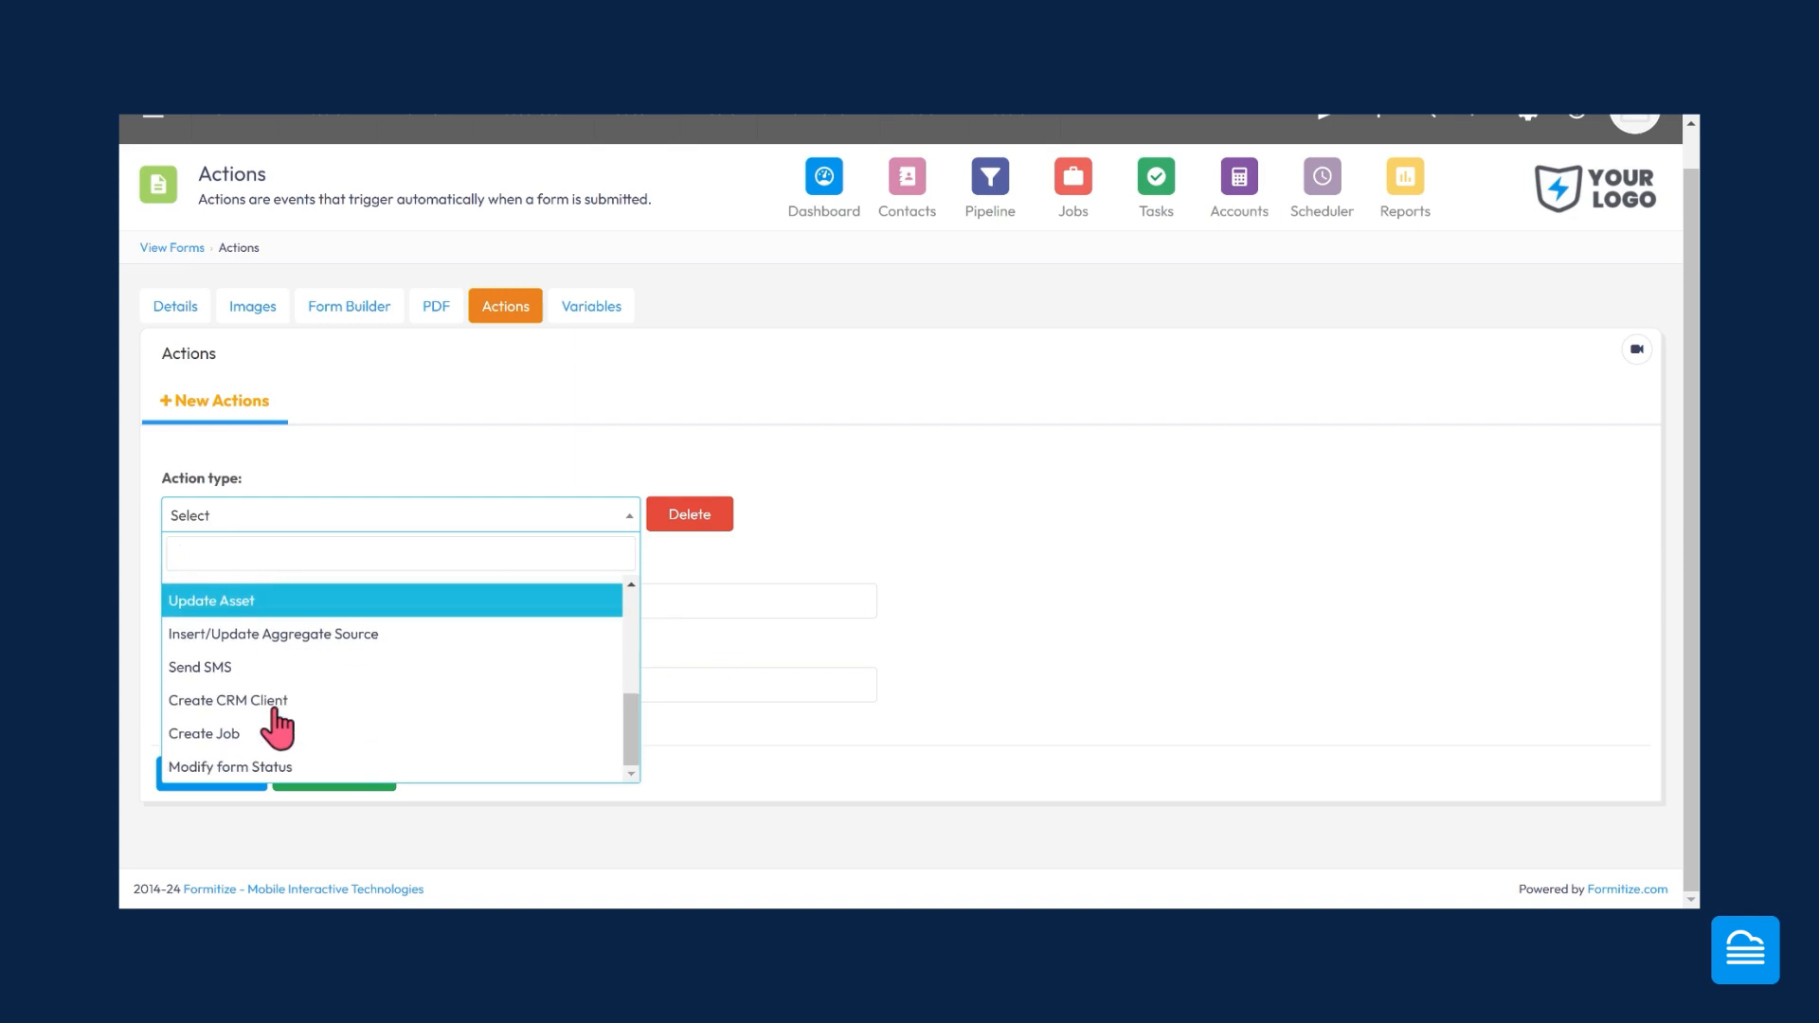
pyautogui.click(222, 667)
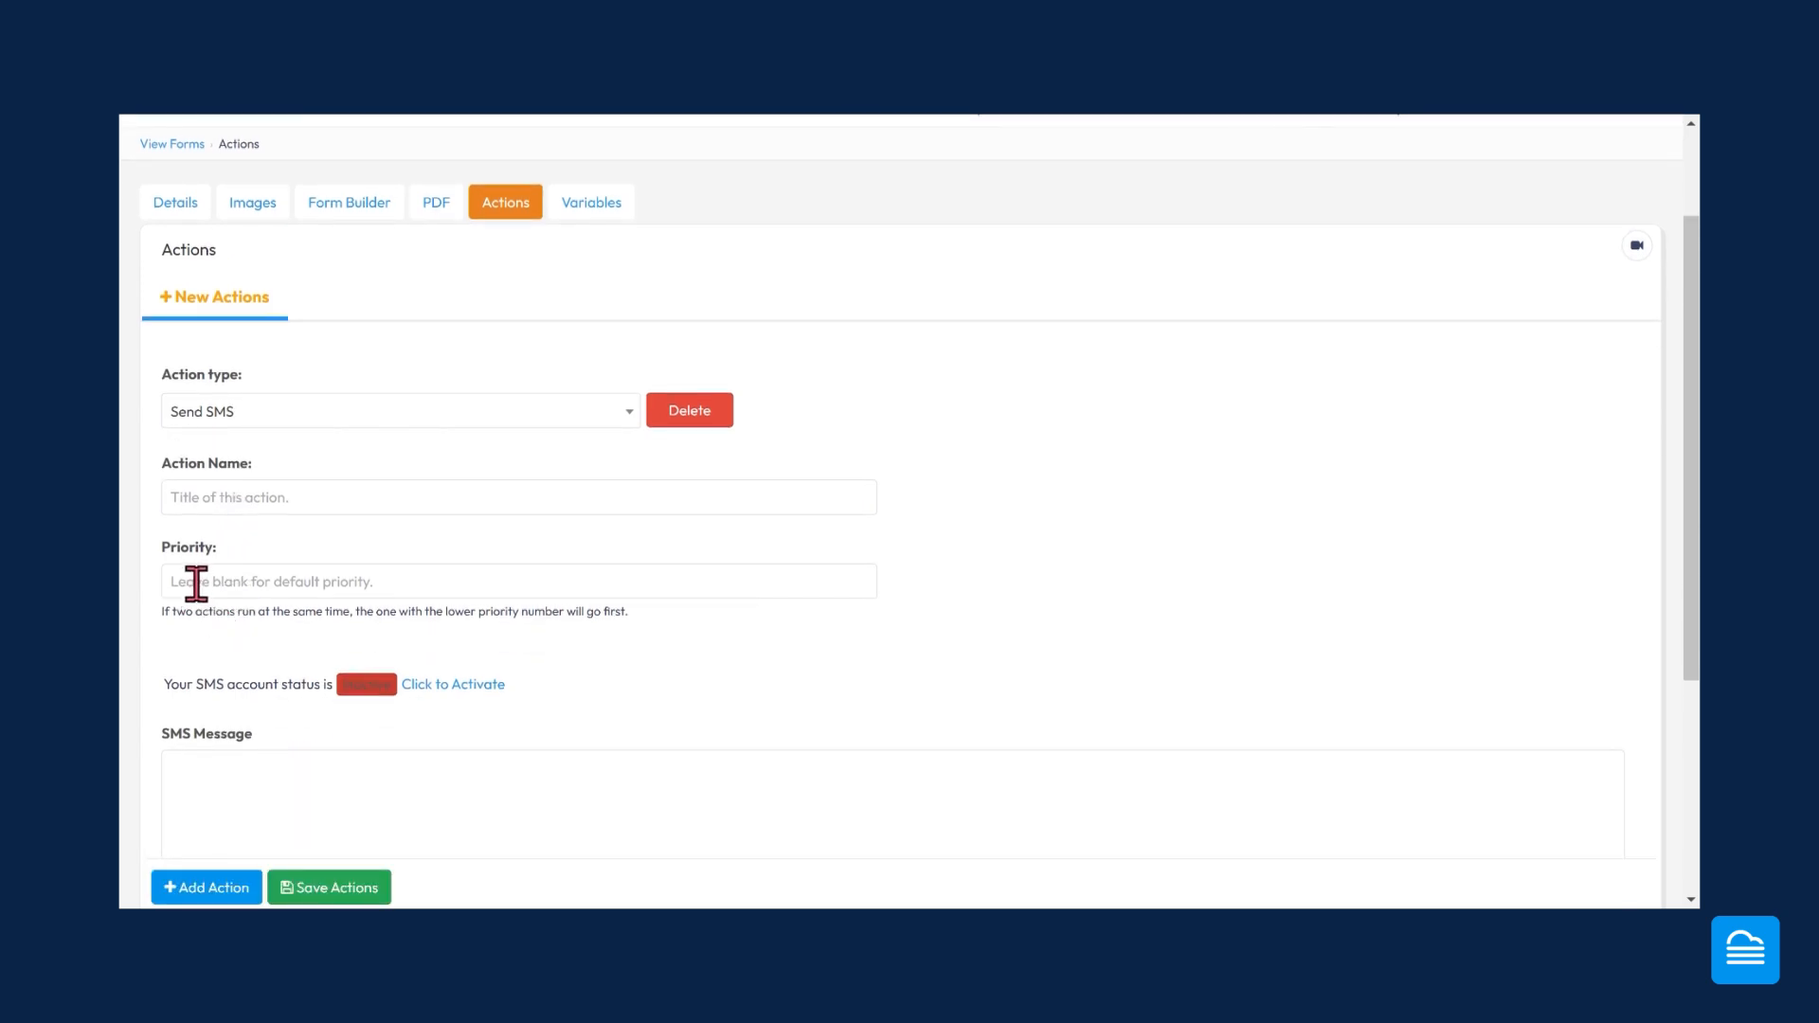
# - Set the SMS action's recipient to the clientMobile - Mobile field
pyautogui.scroll(-1, 287, 605)
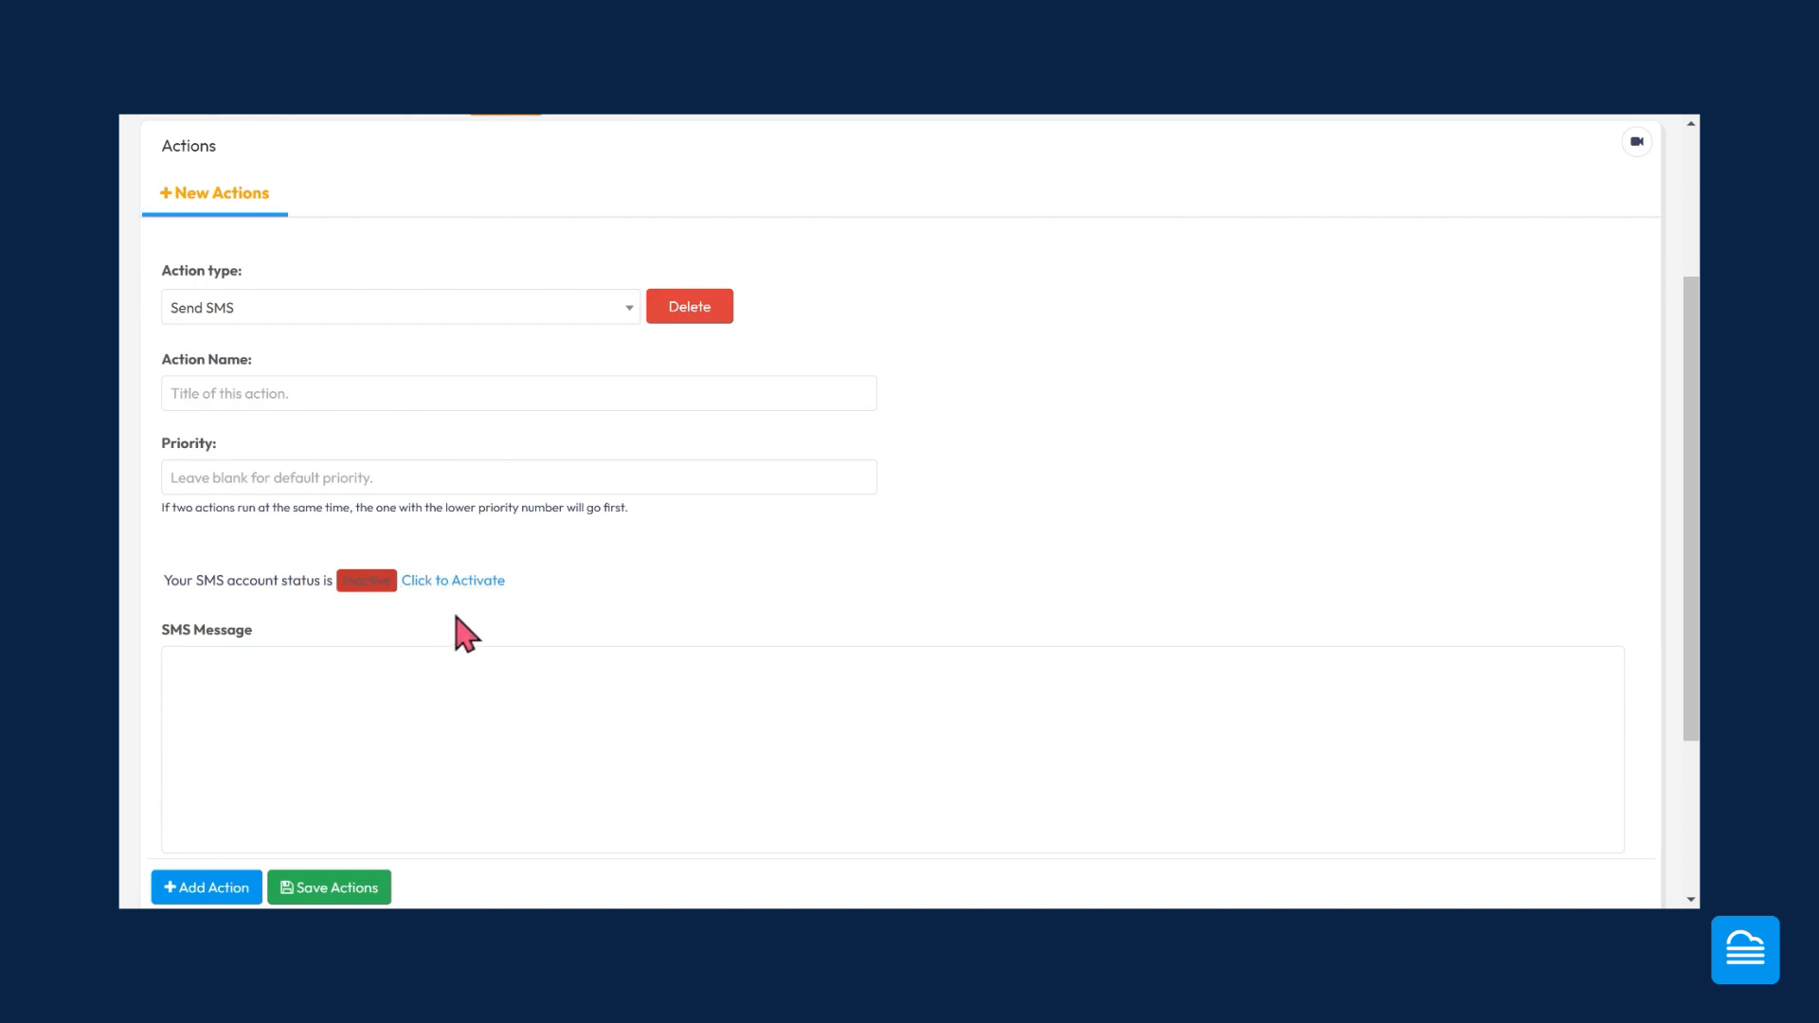
pyautogui.scroll(-2, 670, 547)
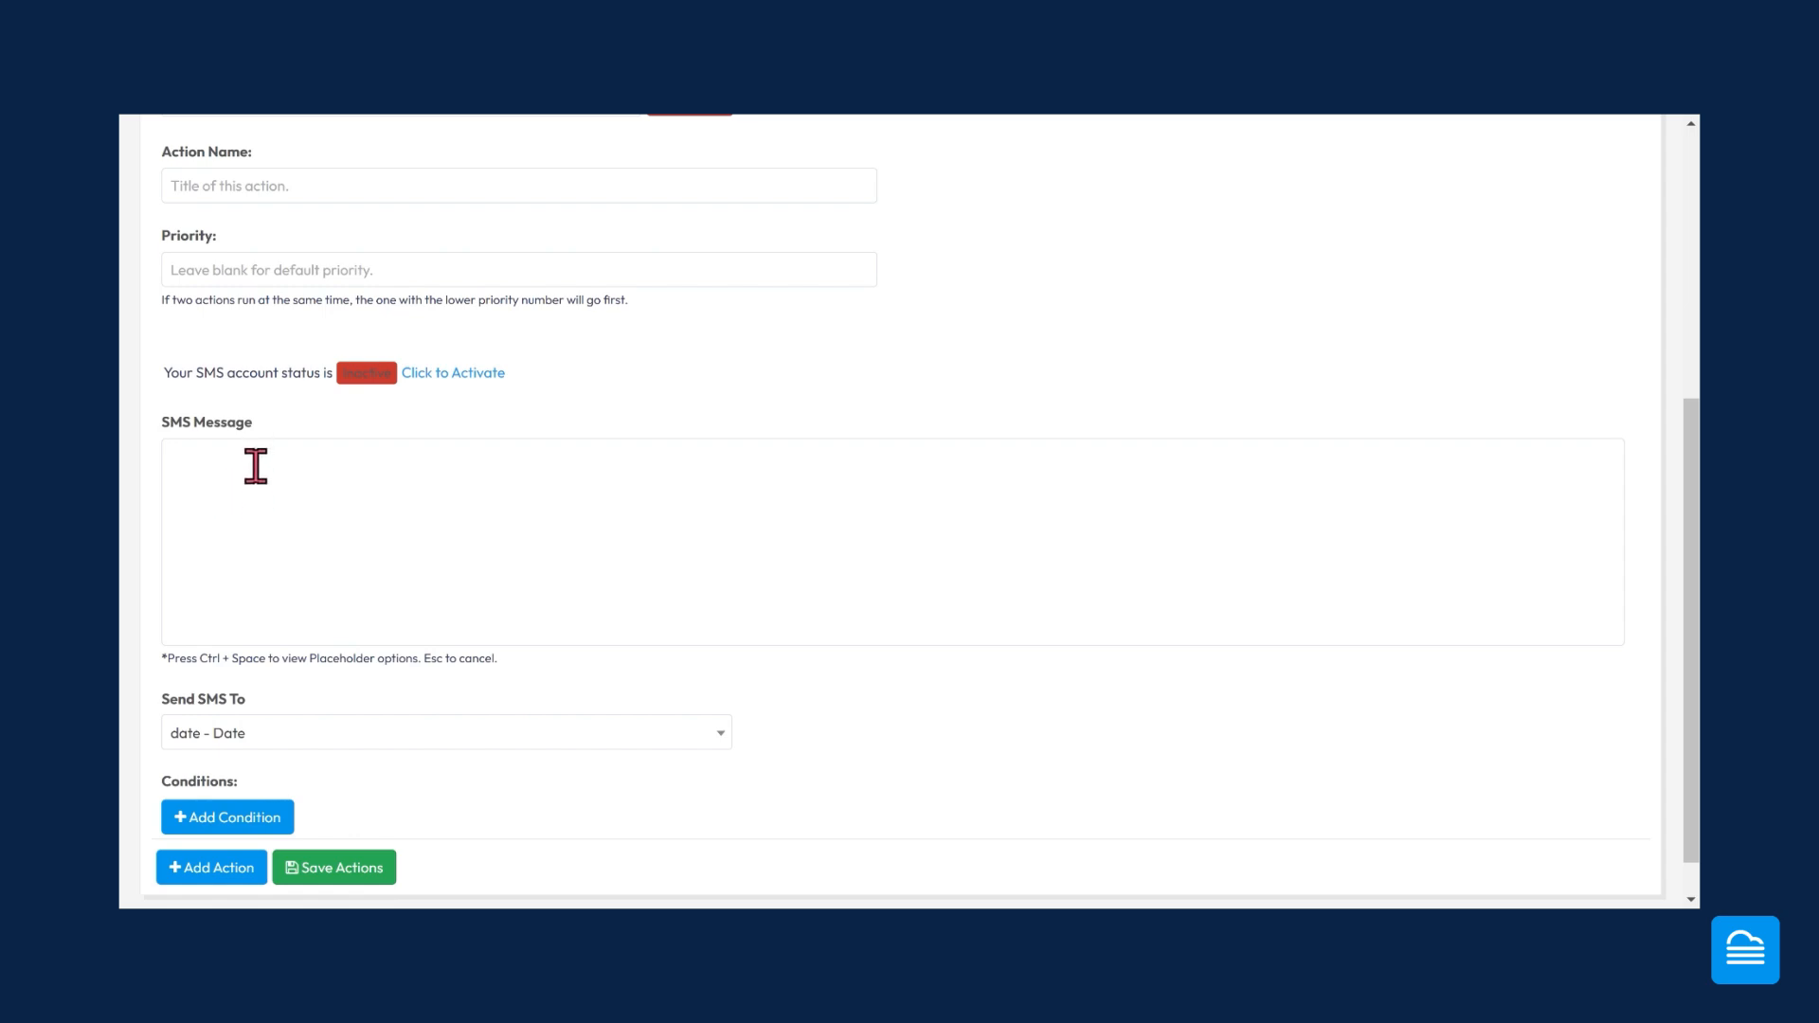
pyautogui.scroll(-1, 271, 615)
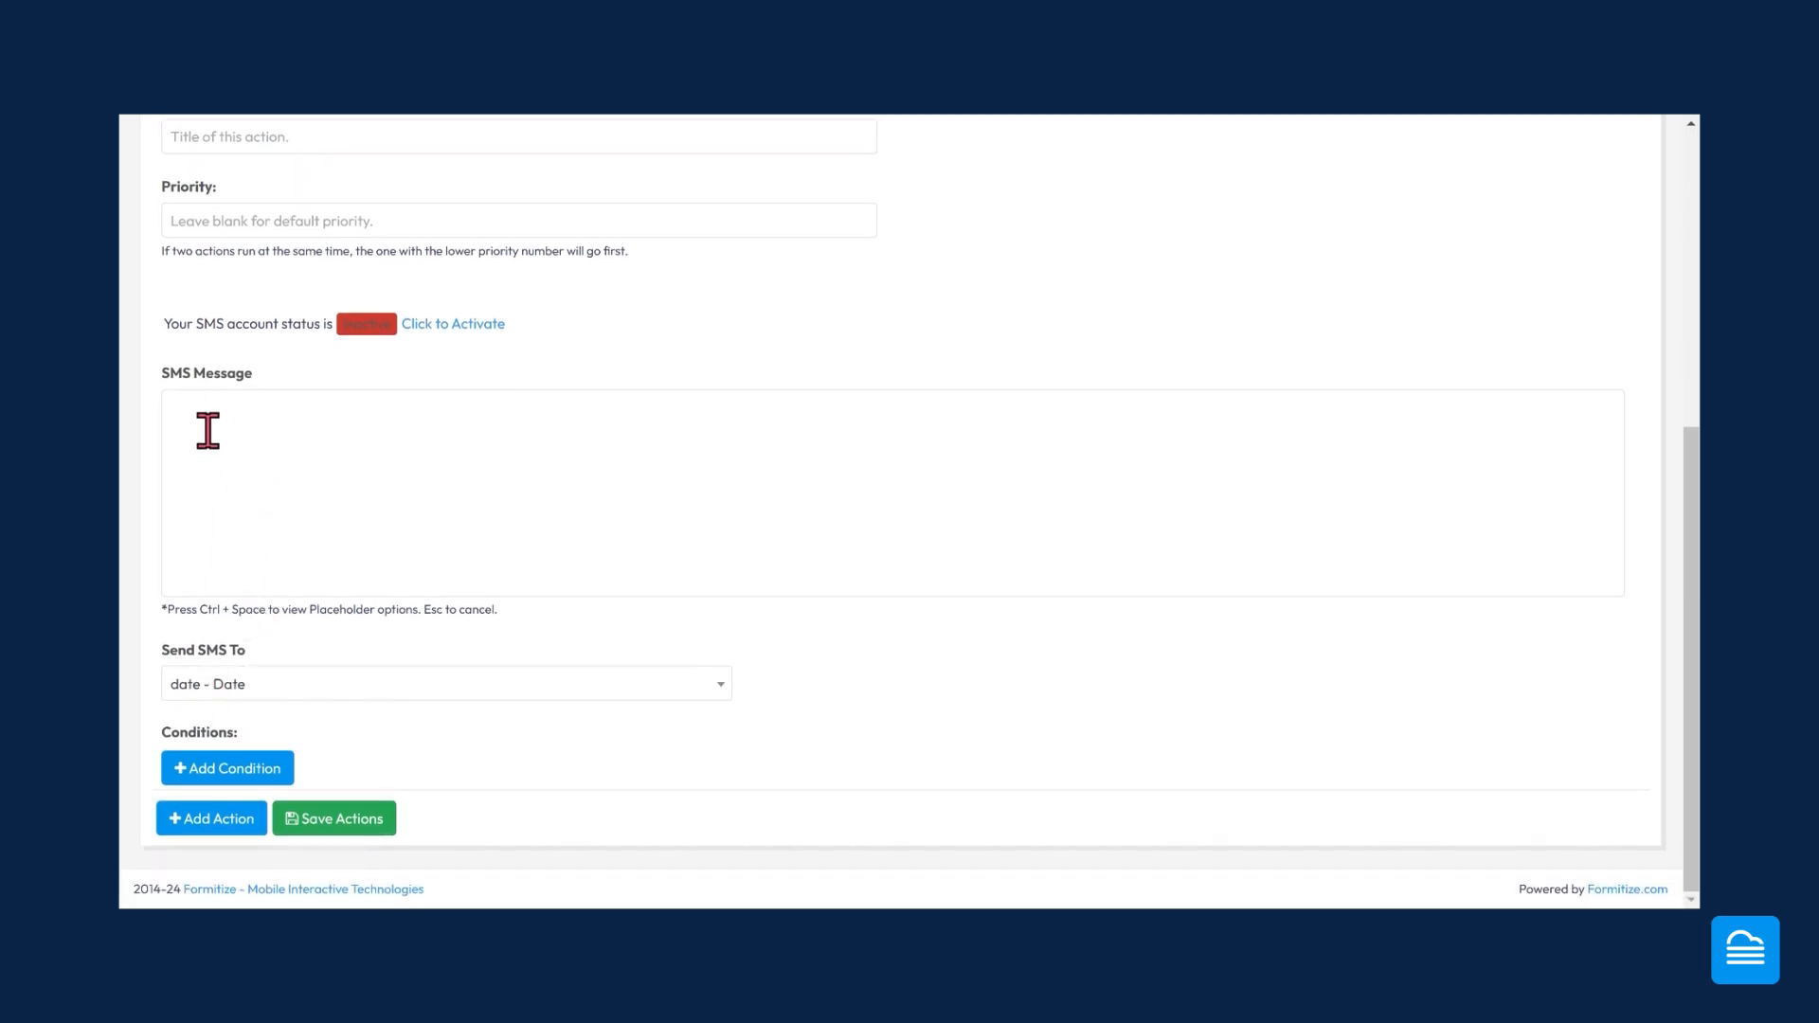
pyautogui.click(241, 699)
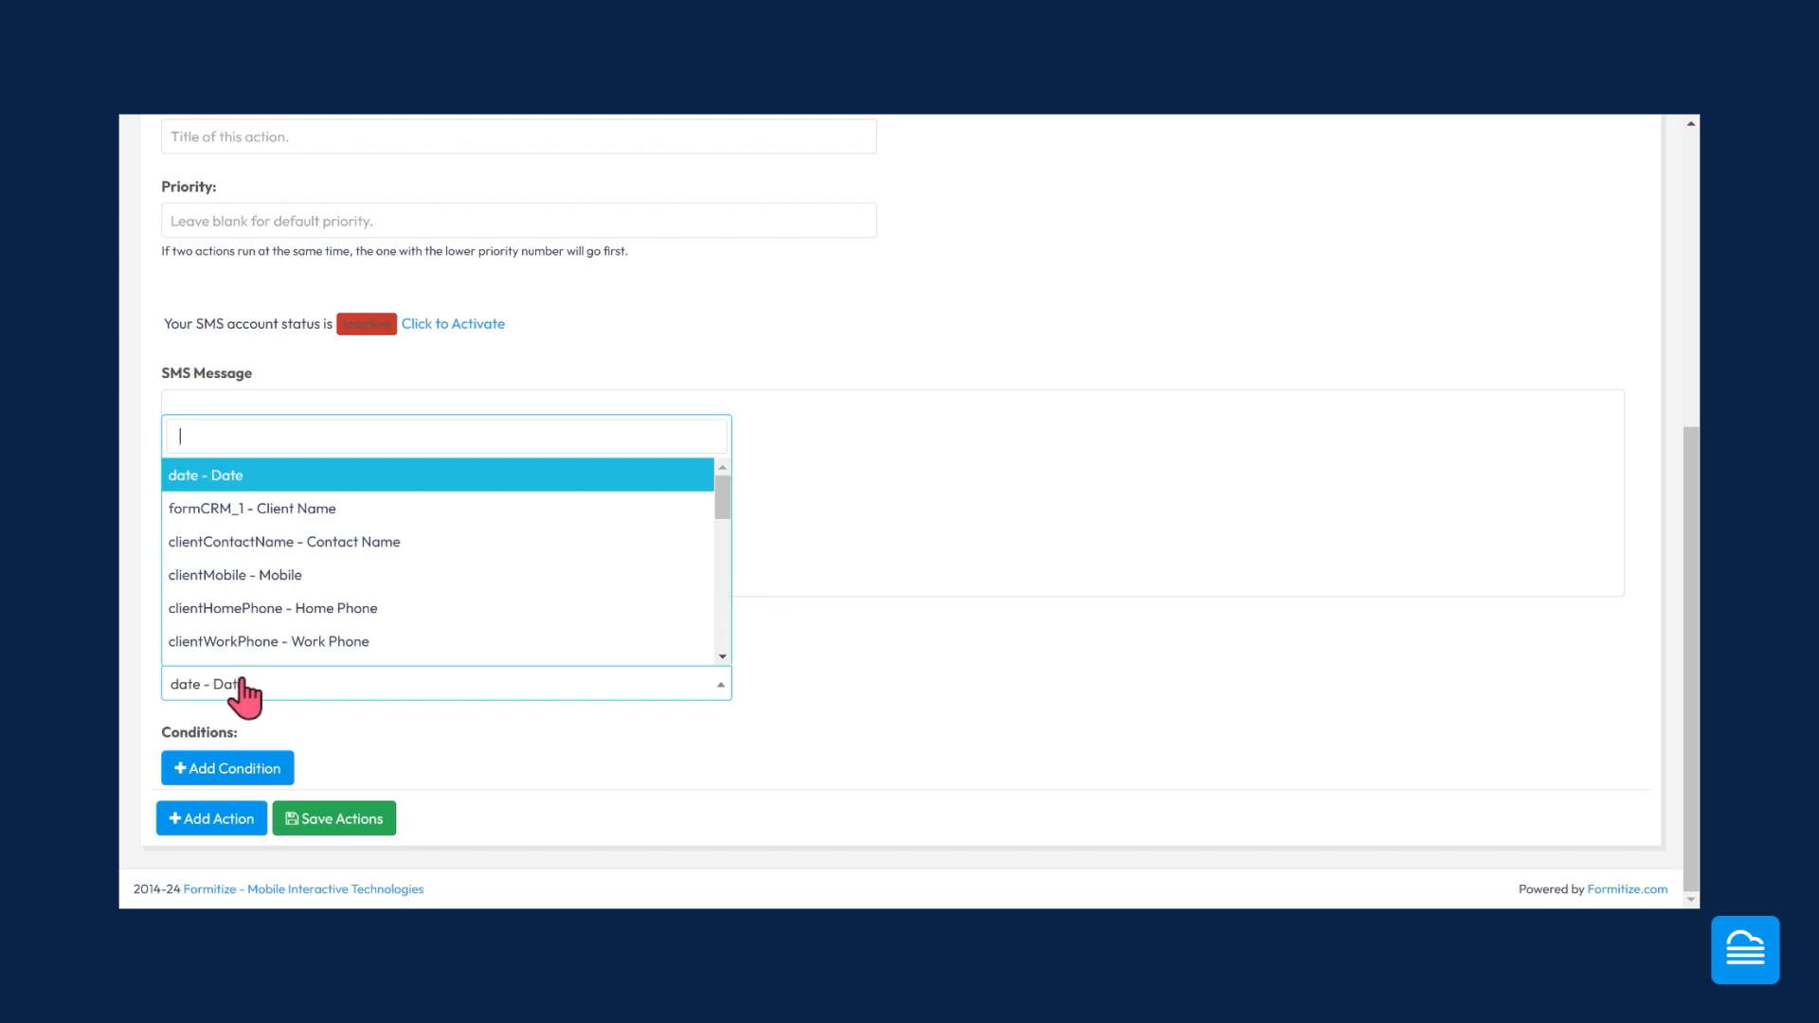
pyautogui.click(248, 577)
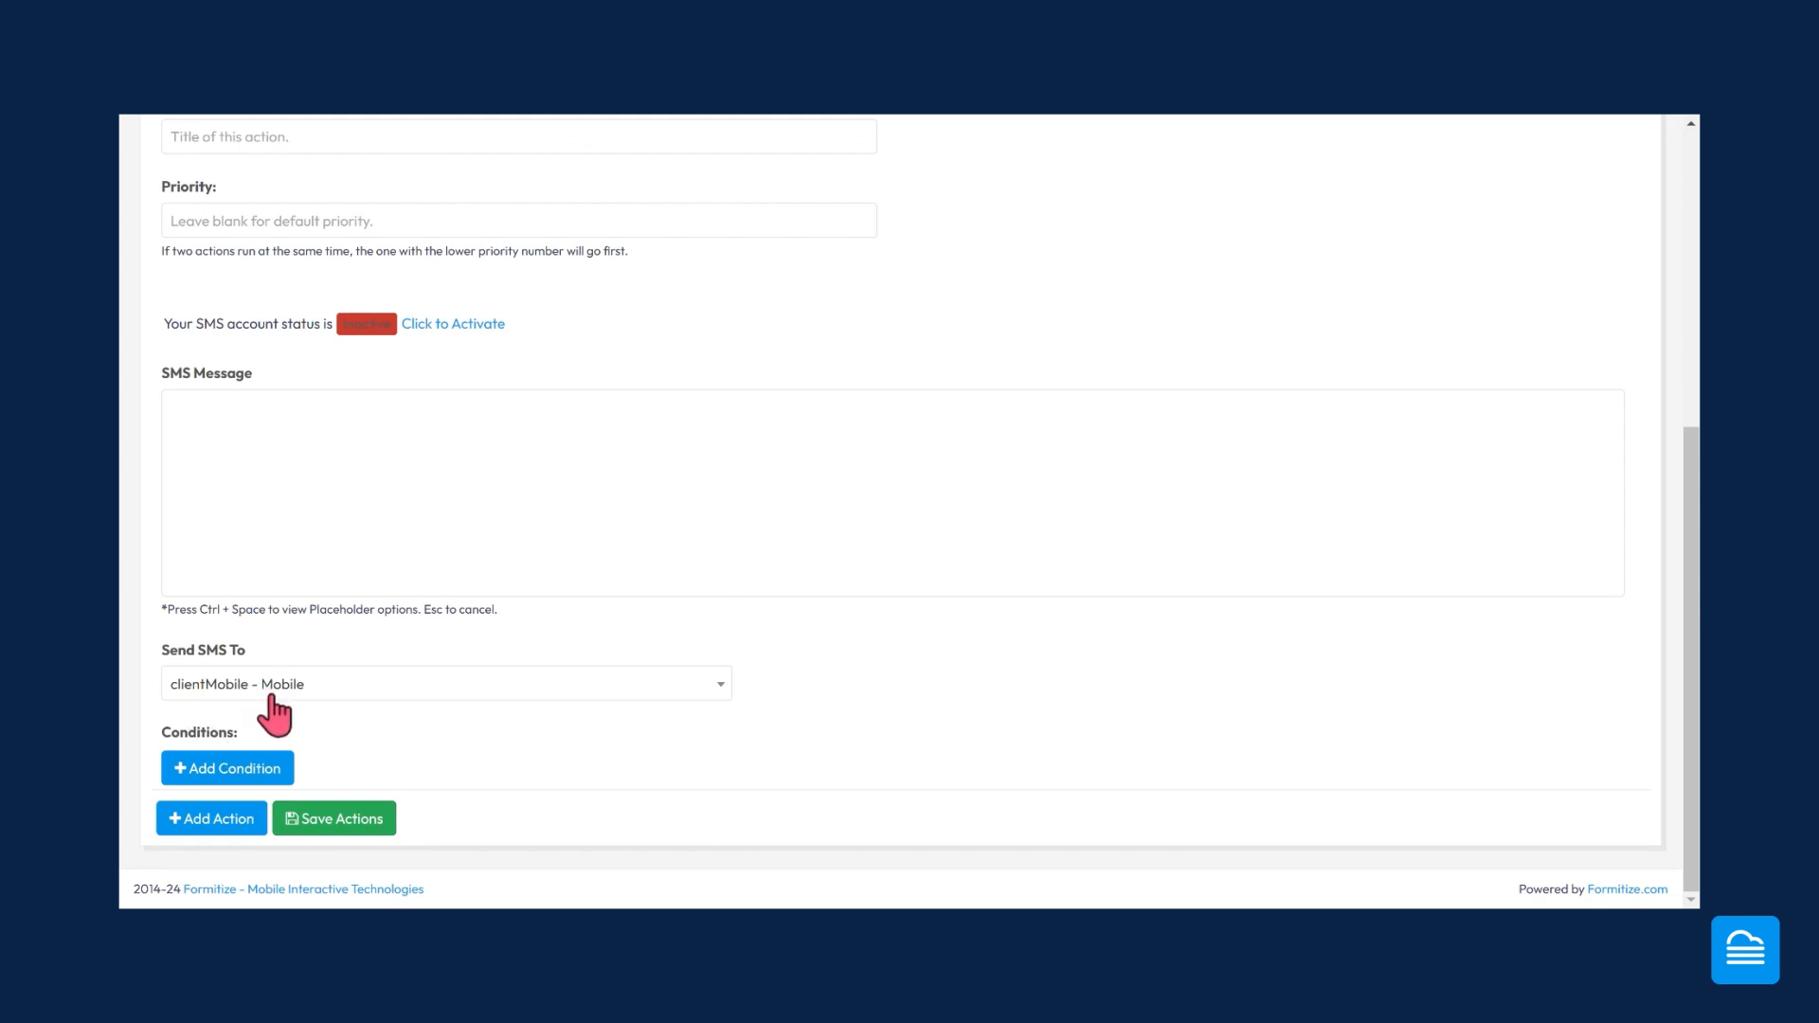
# - Set the SMS action's recipient to Other
pyautogui.click(219, 684)
pyautogui.scroll(-10, 243, 629)
pyautogui.scroll(-1, 245, 625)
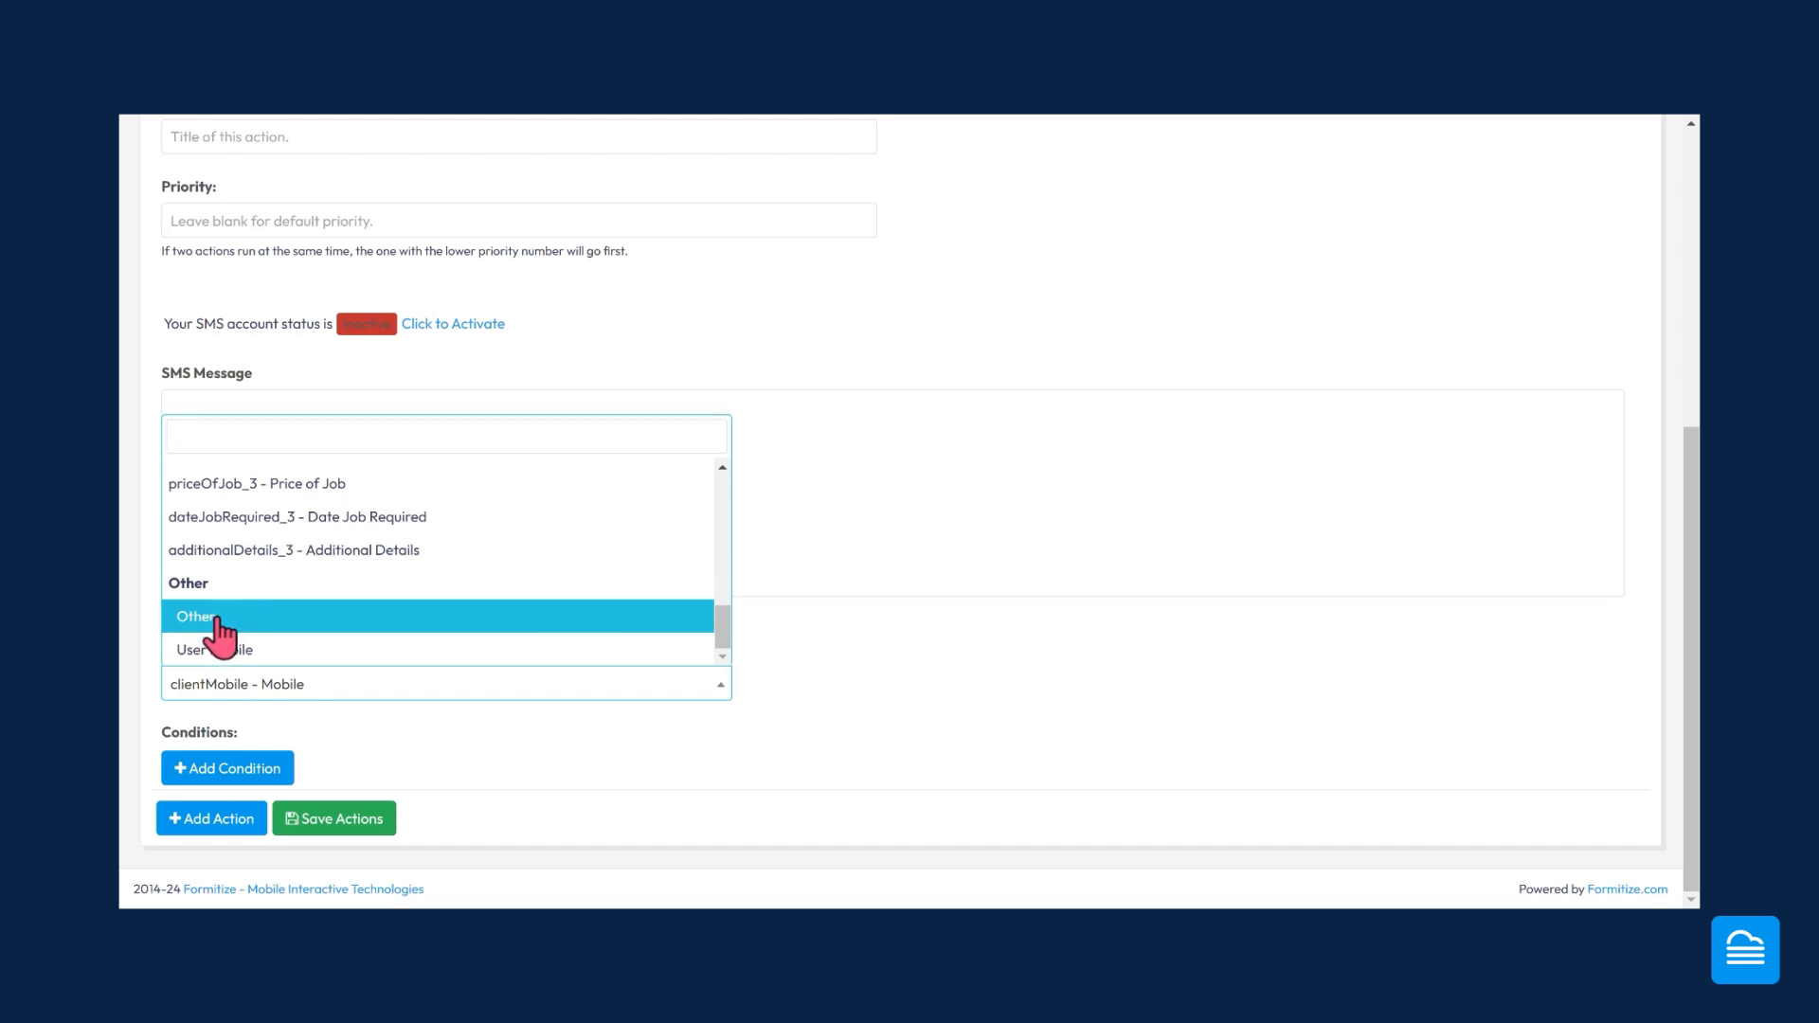
pyautogui.click(216, 625)
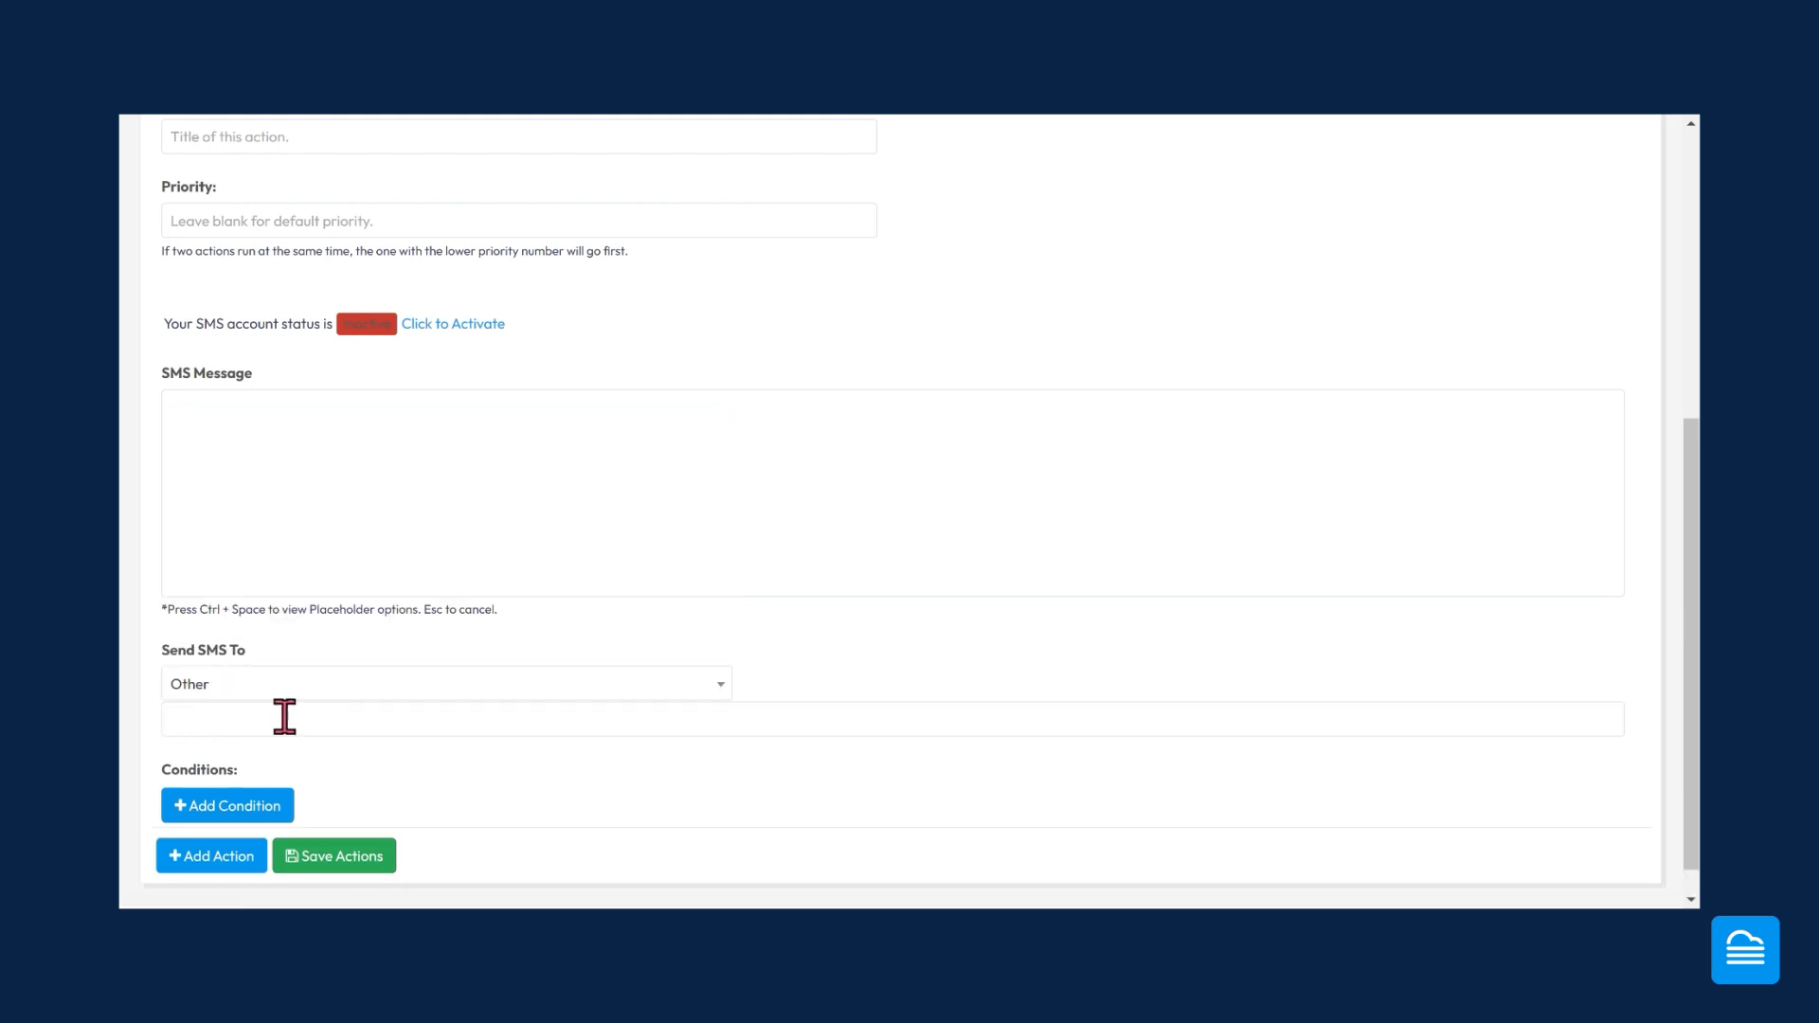
# - Set the SMS action's recipient to User Mobile
pyautogui.click(227, 684)
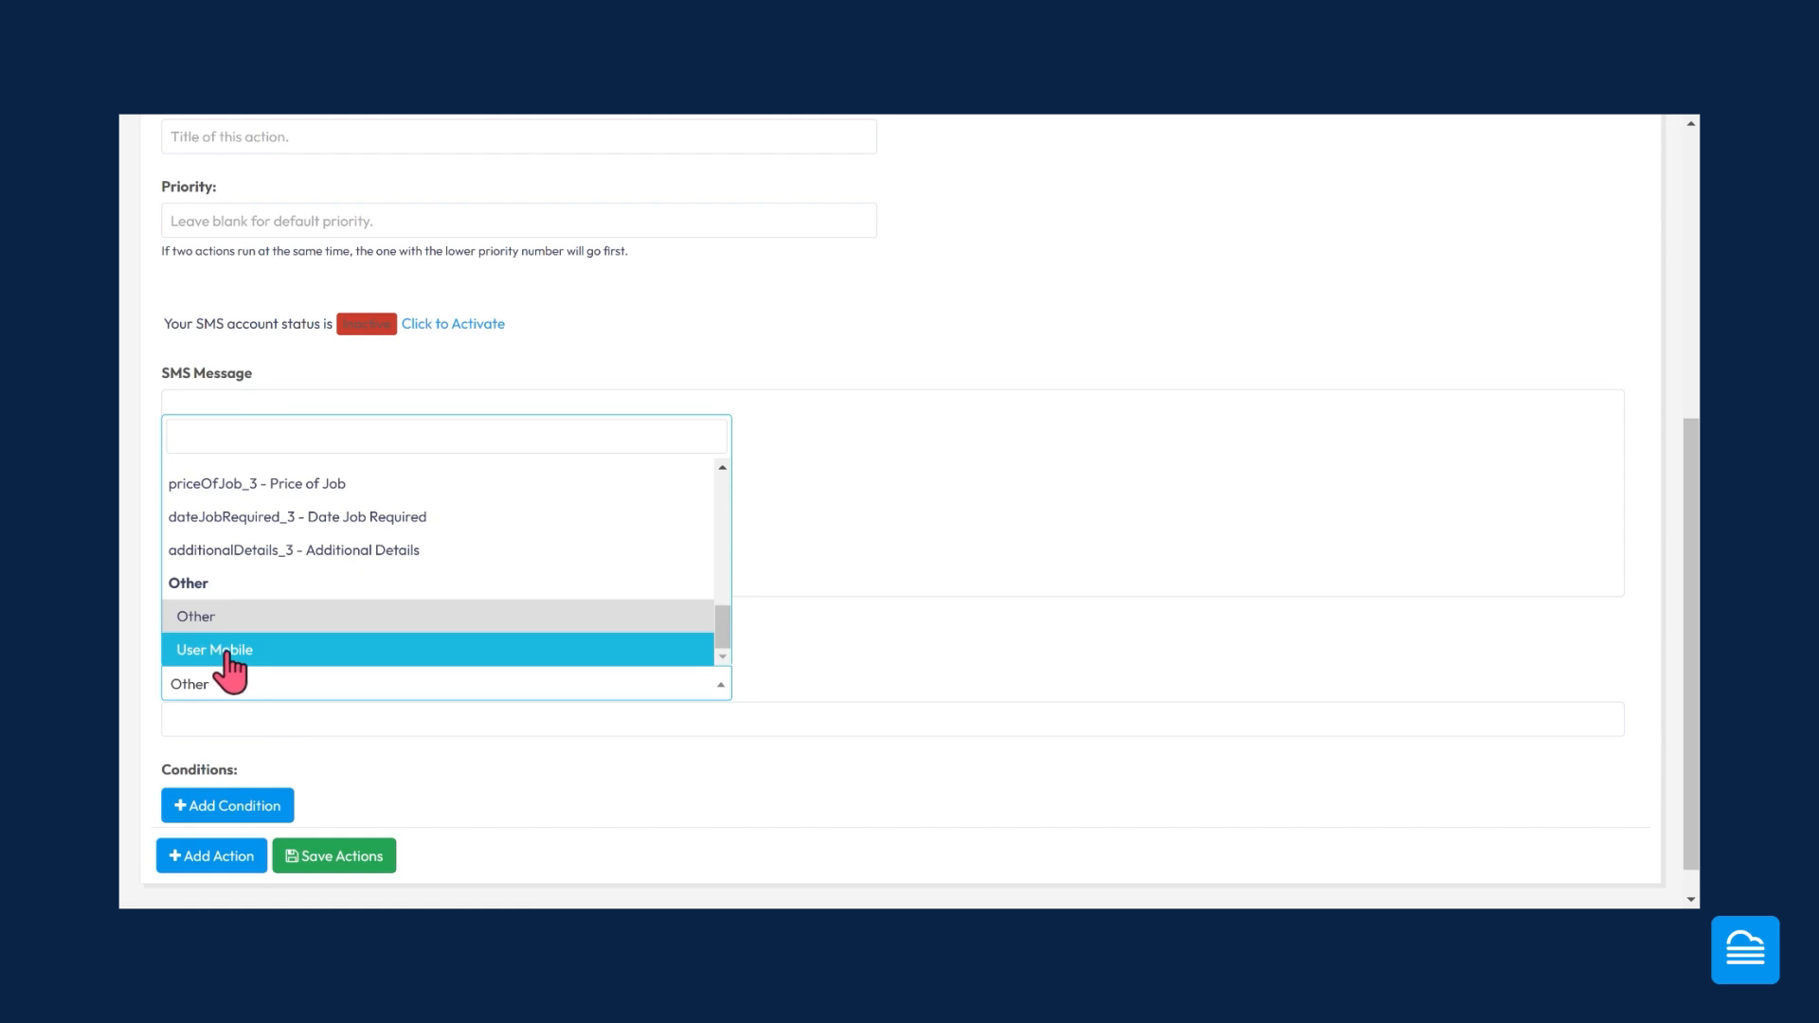
pyautogui.click(232, 652)
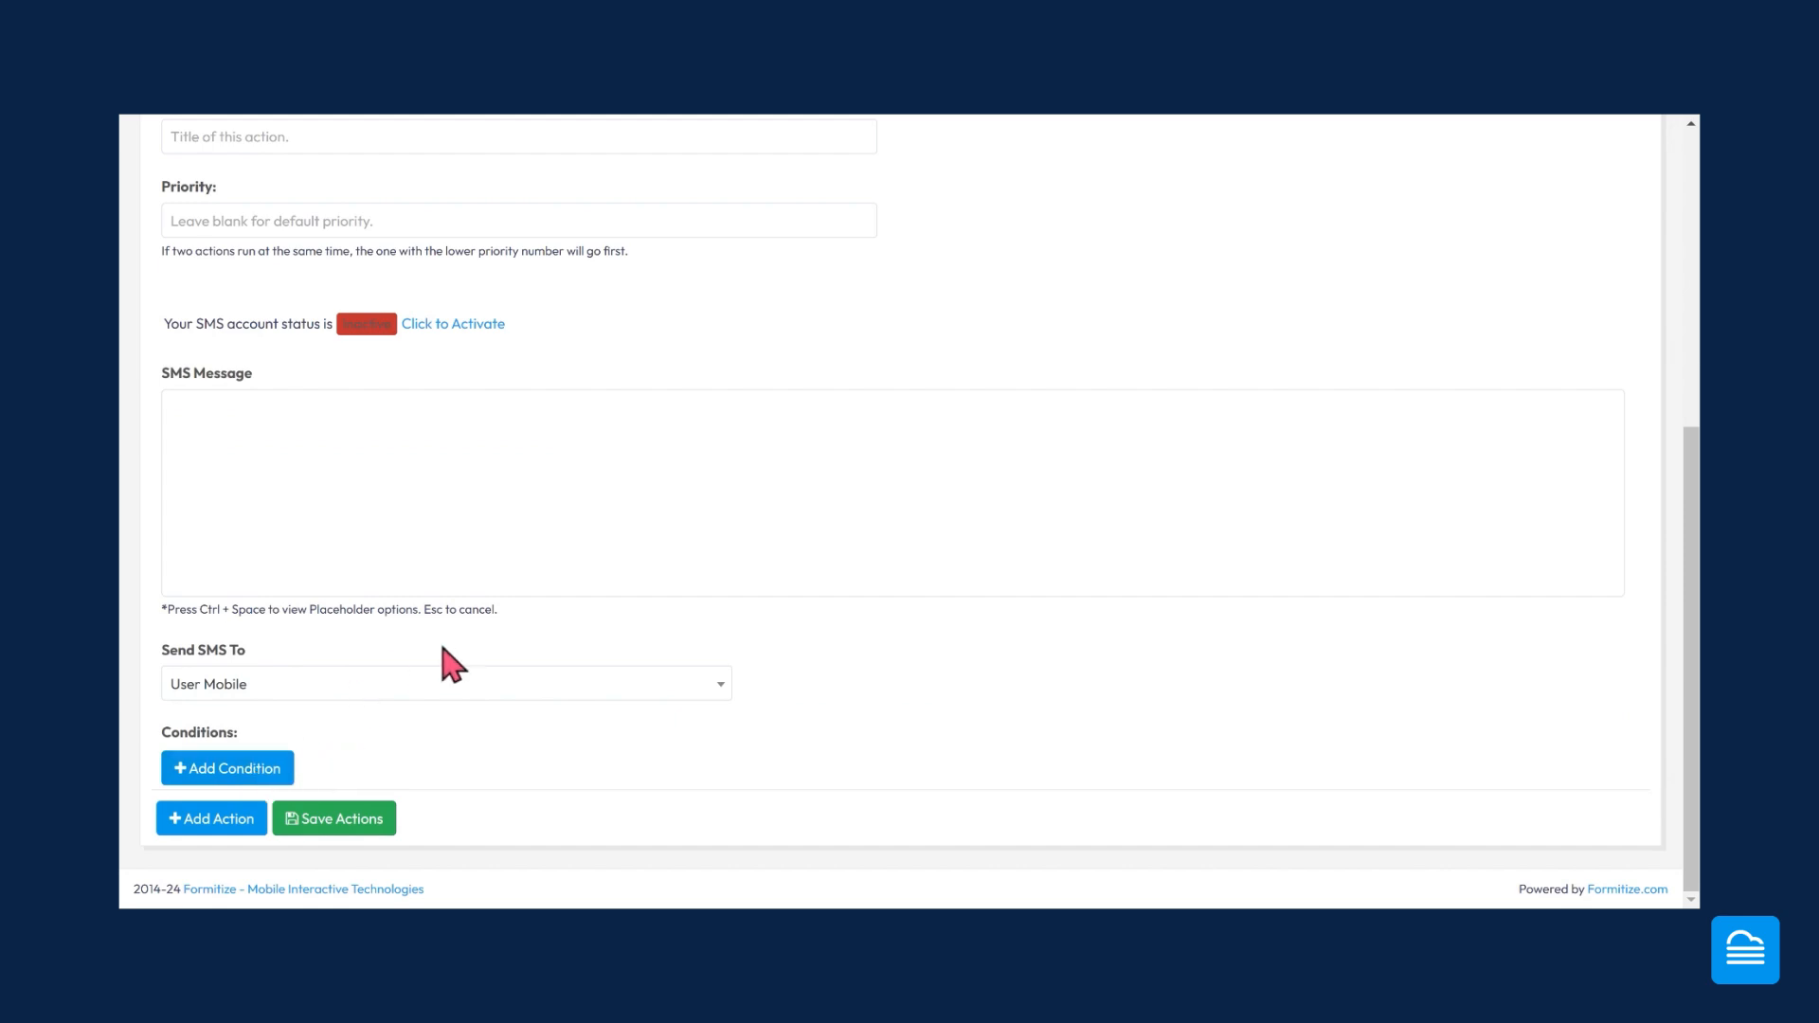
pyautogui.scroll(1, 533, 589)
pyautogui.scroll(4, 577, 678)
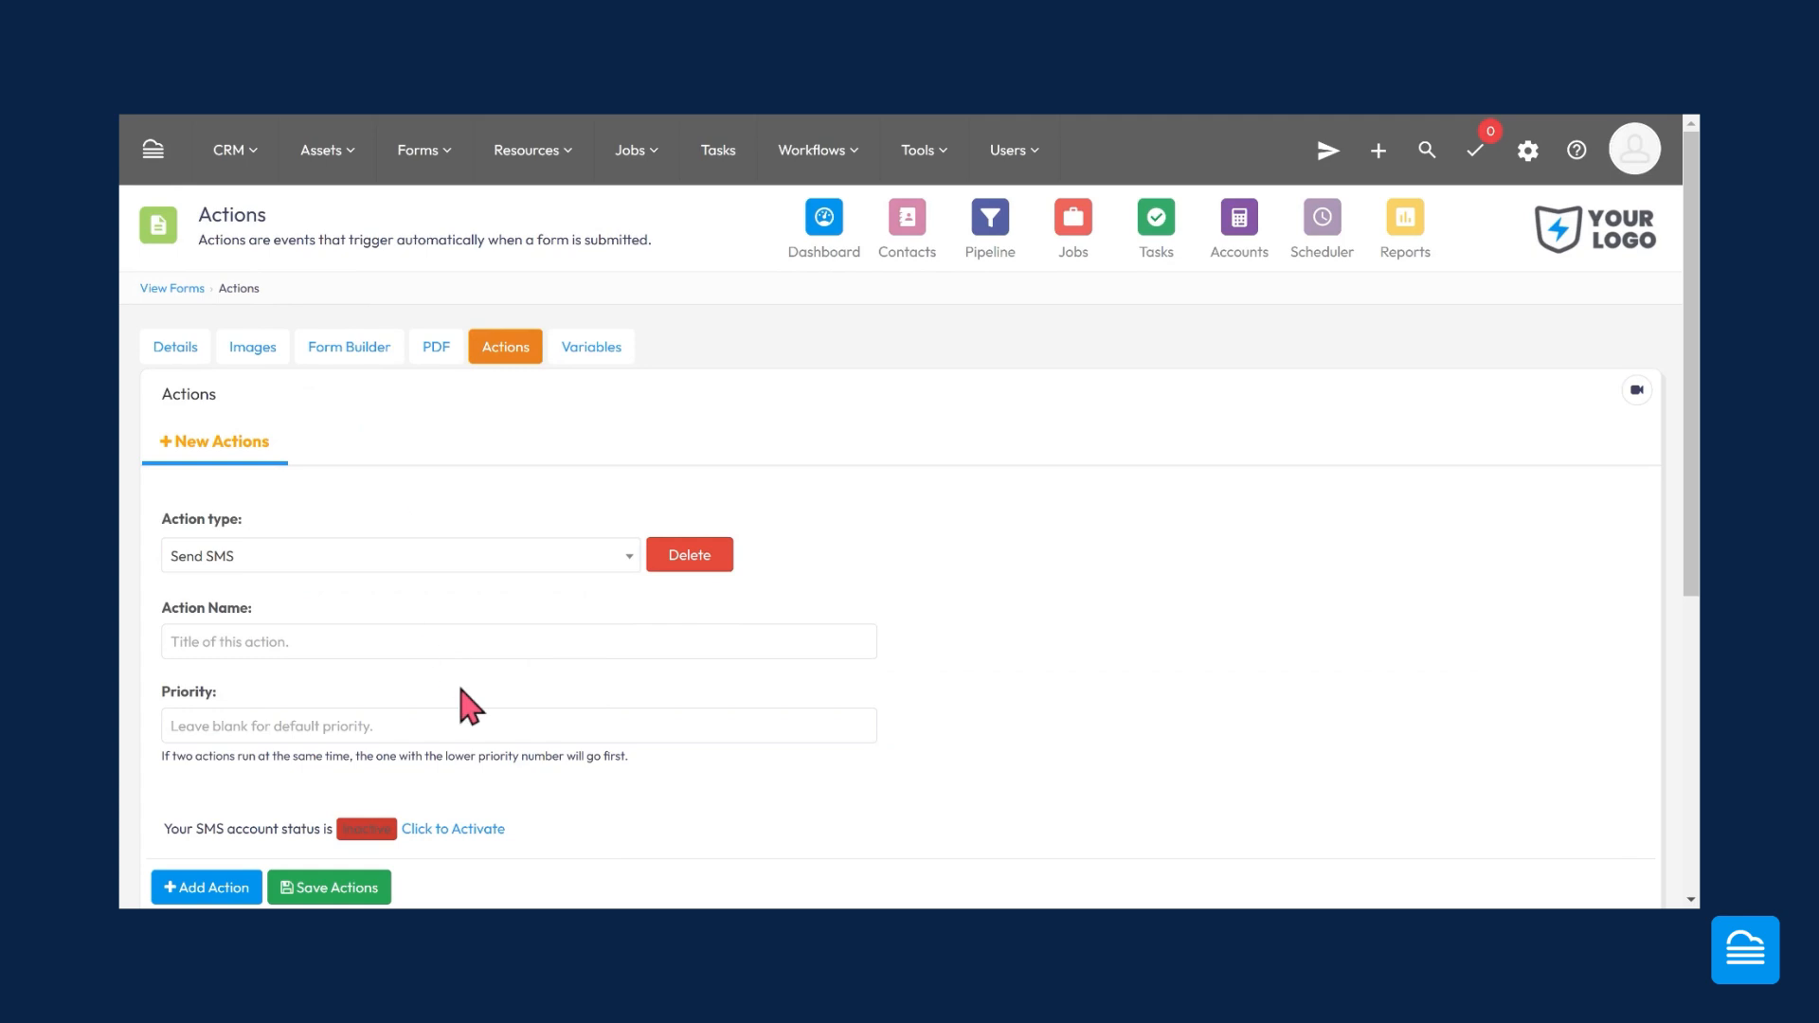
# - Set the type of the blank new action to Create CRM Client
pyautogui.scroll(-1, 418, 650)
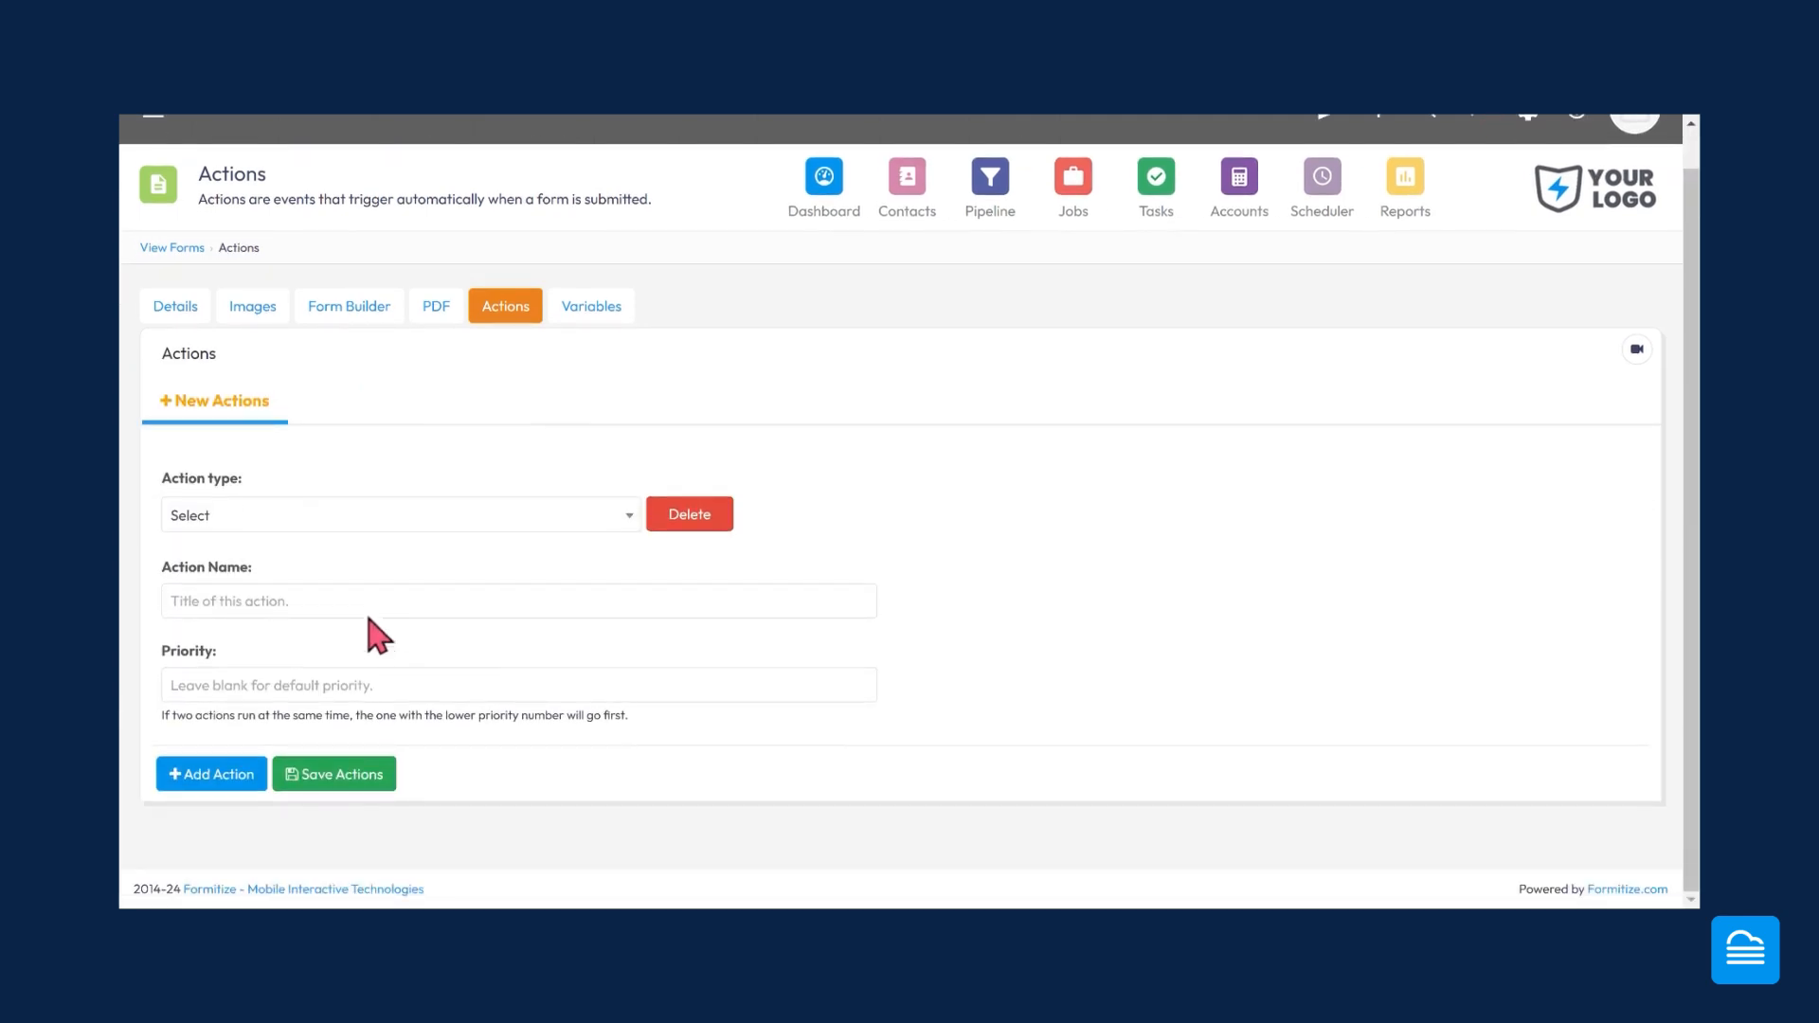
pyautogui.click(299, 516)
pyautogui.scroll(-3, 341, 699)
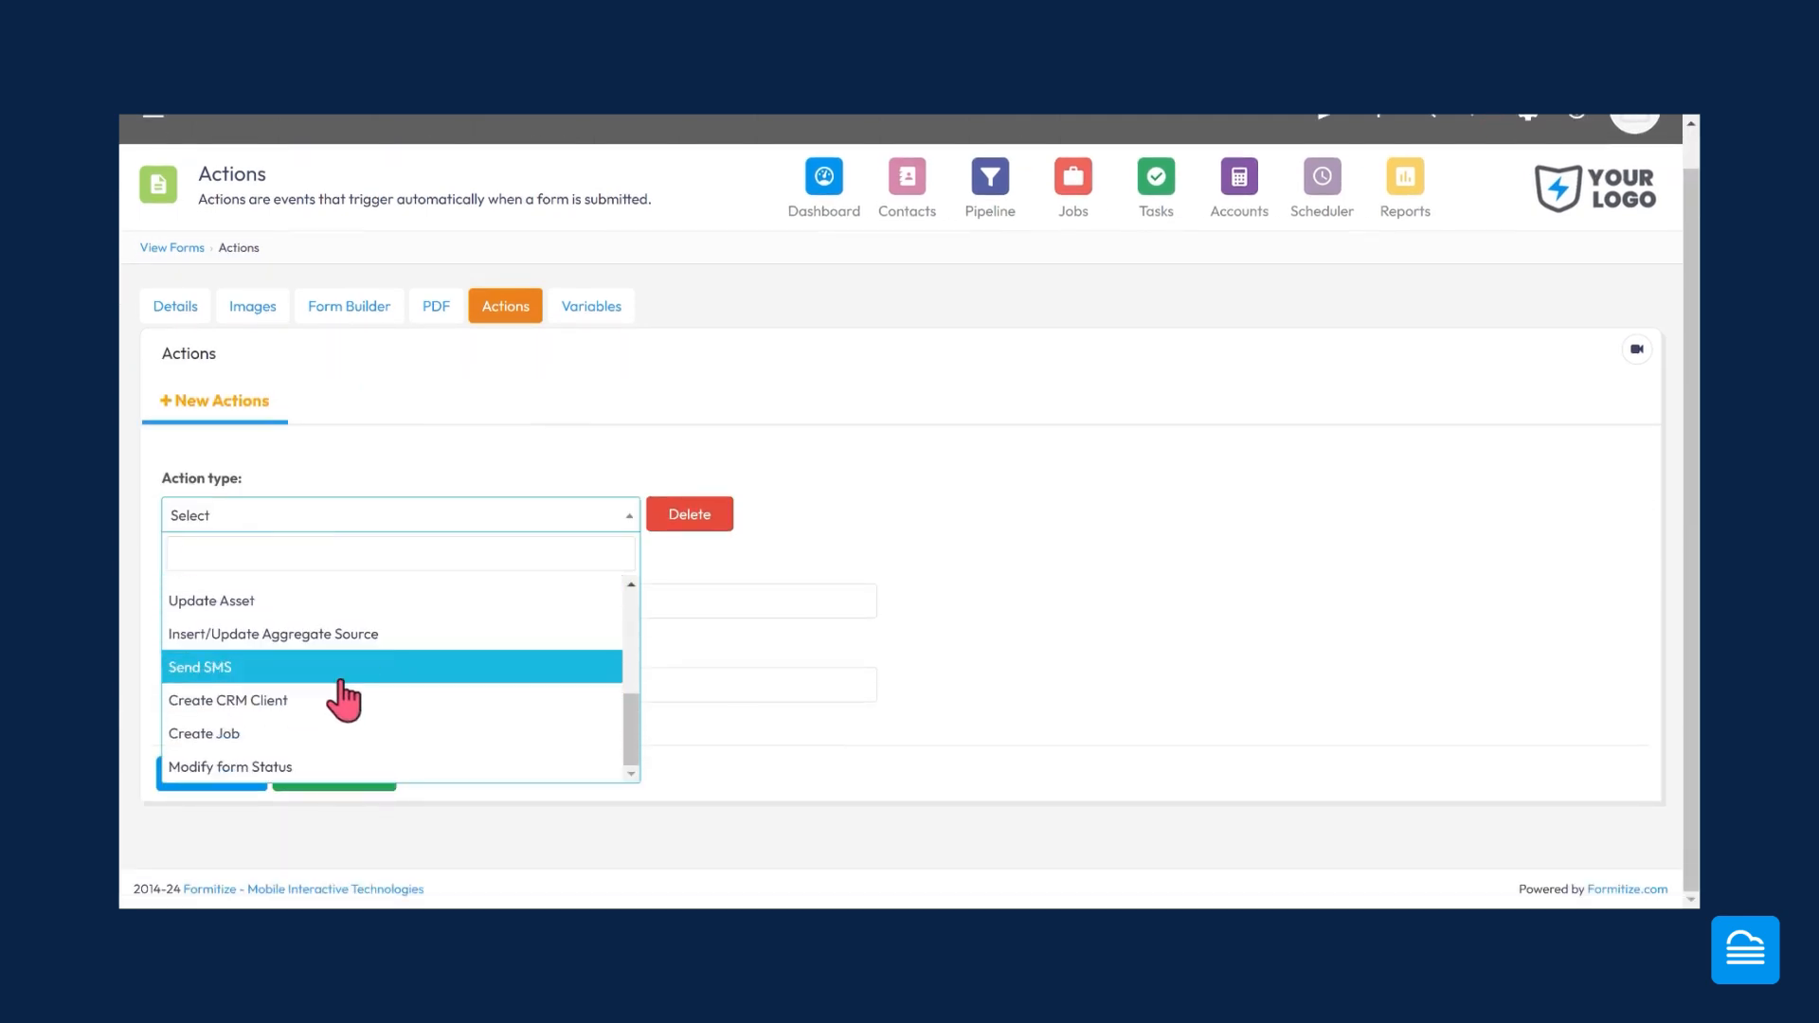
pyautogui.click(299, 703)
pyautogui.scroll(-2, 933, 554)
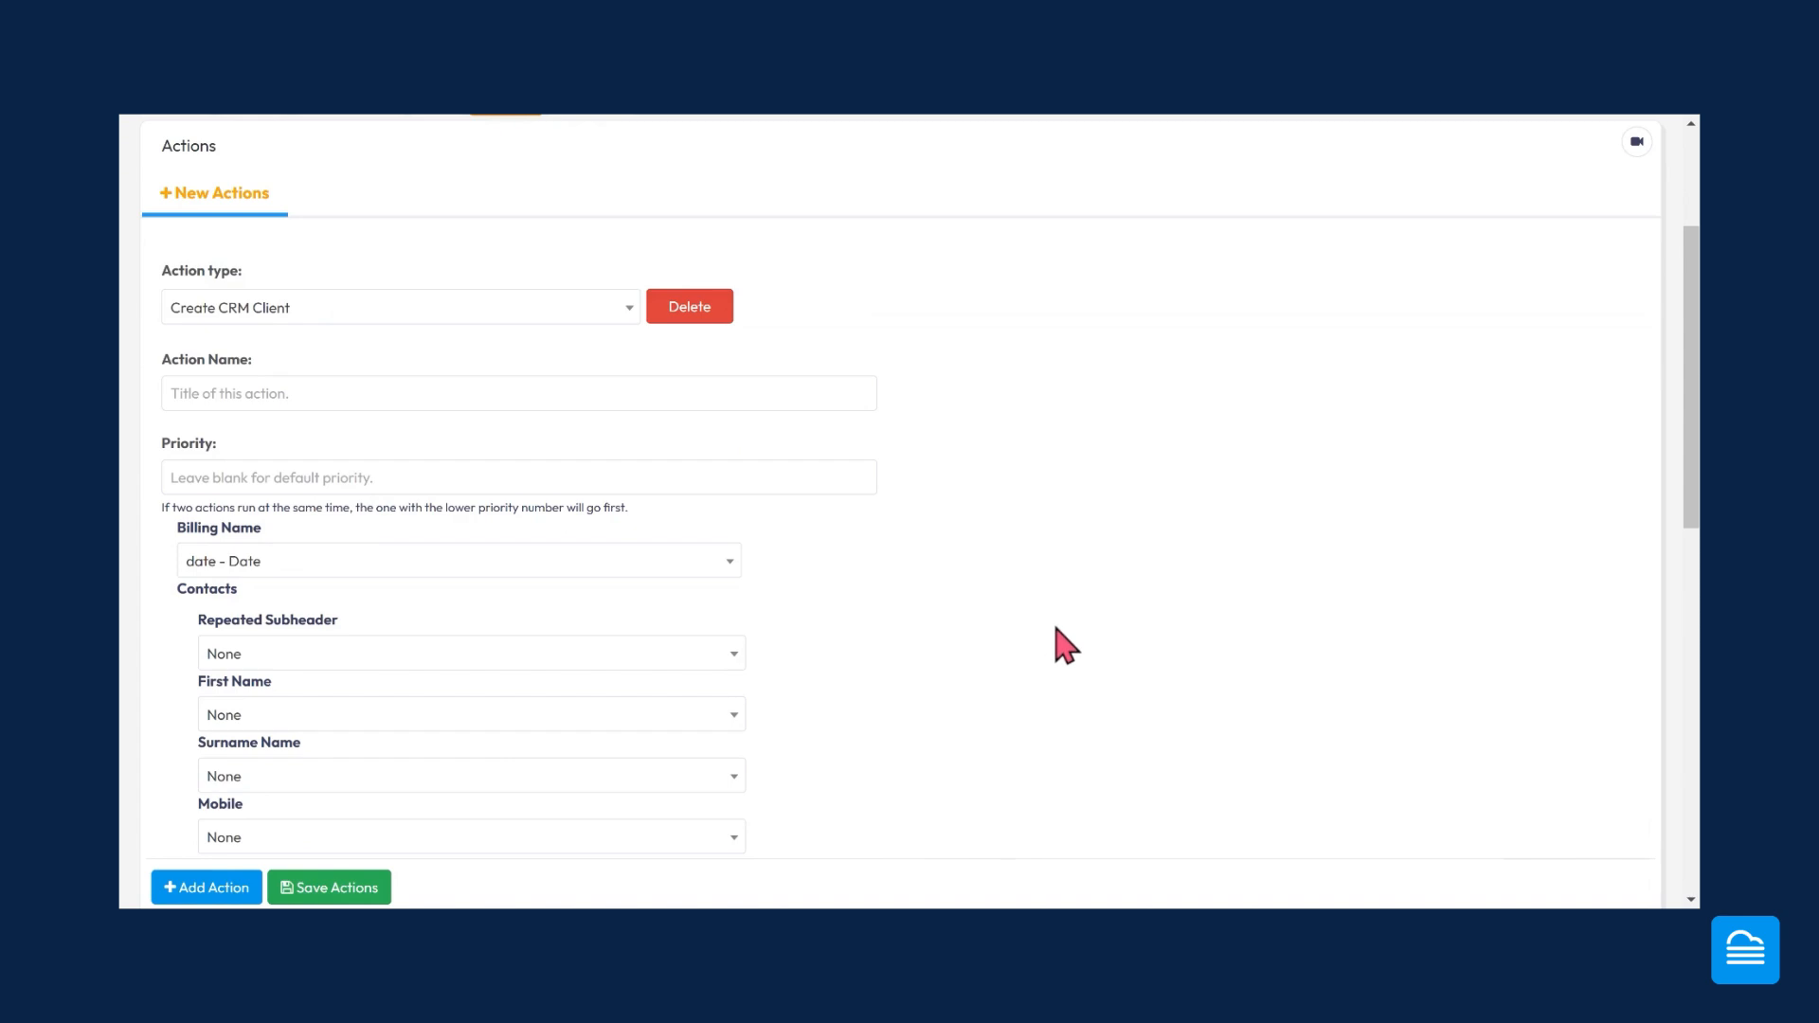
pyautogui.click(286, 563)
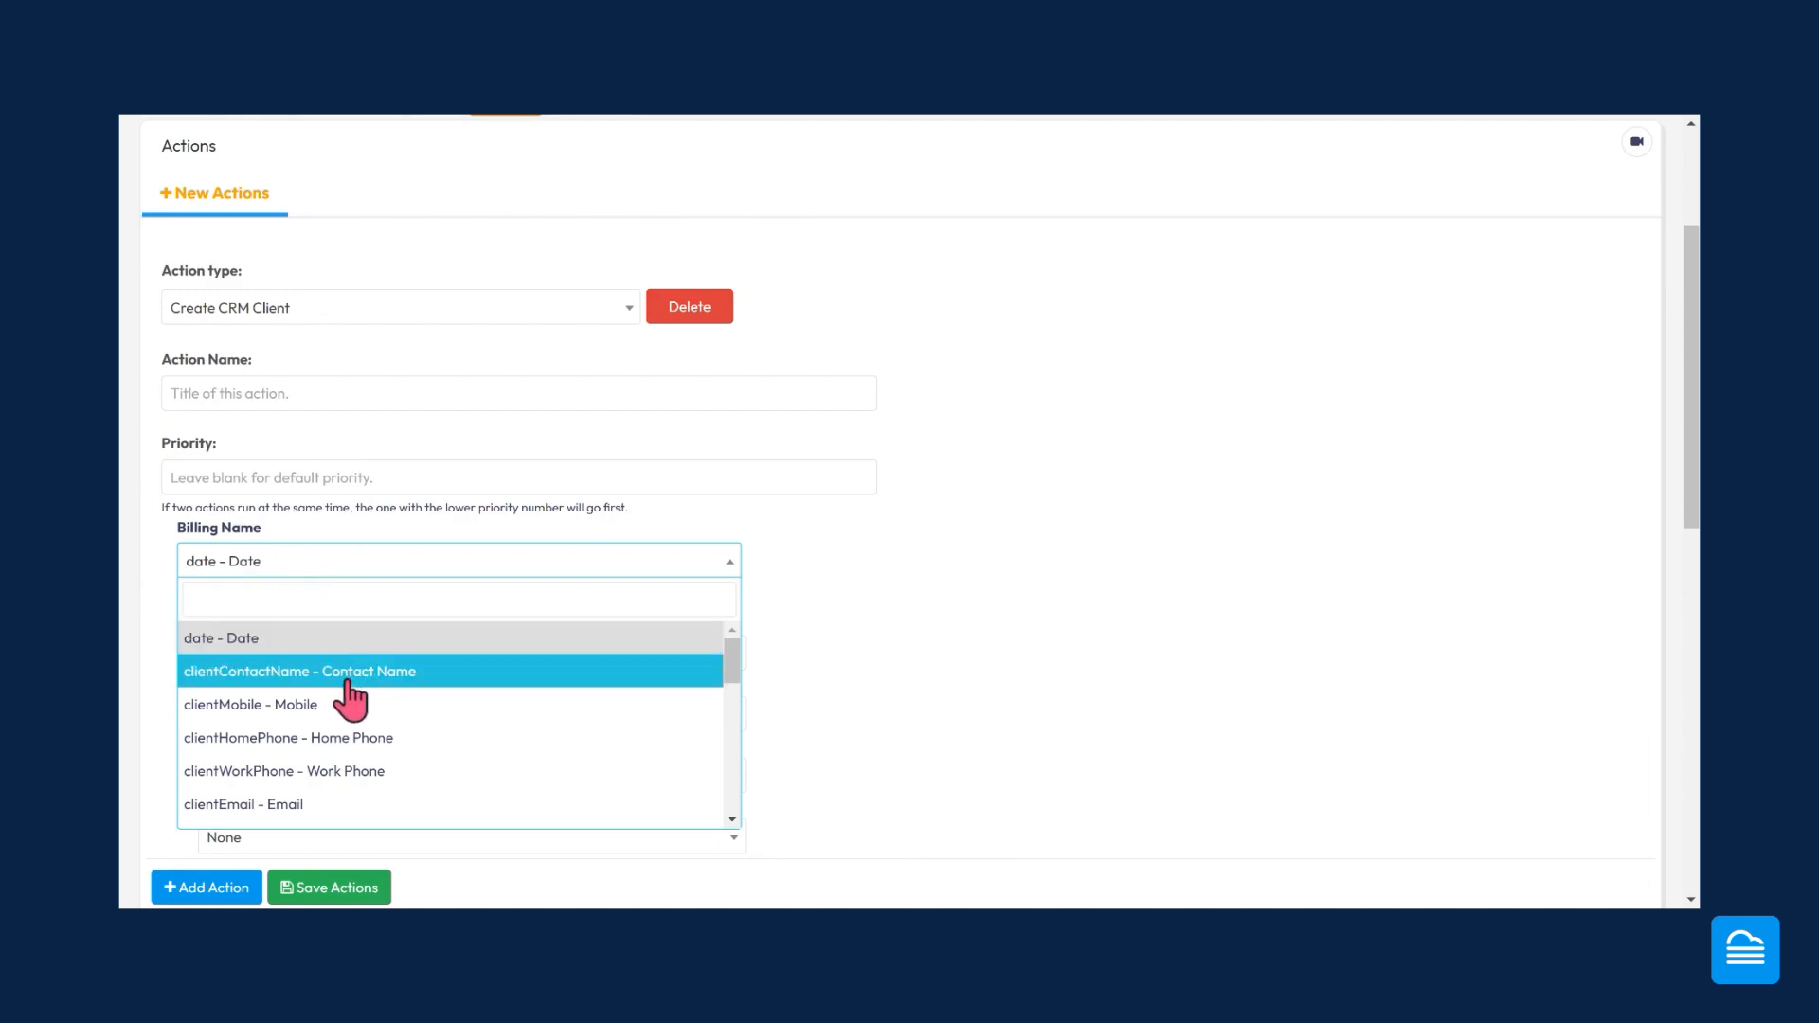
pyautogui.scroll(-1, 357, 701)
pyautogui.scroll(1, 347, 699)
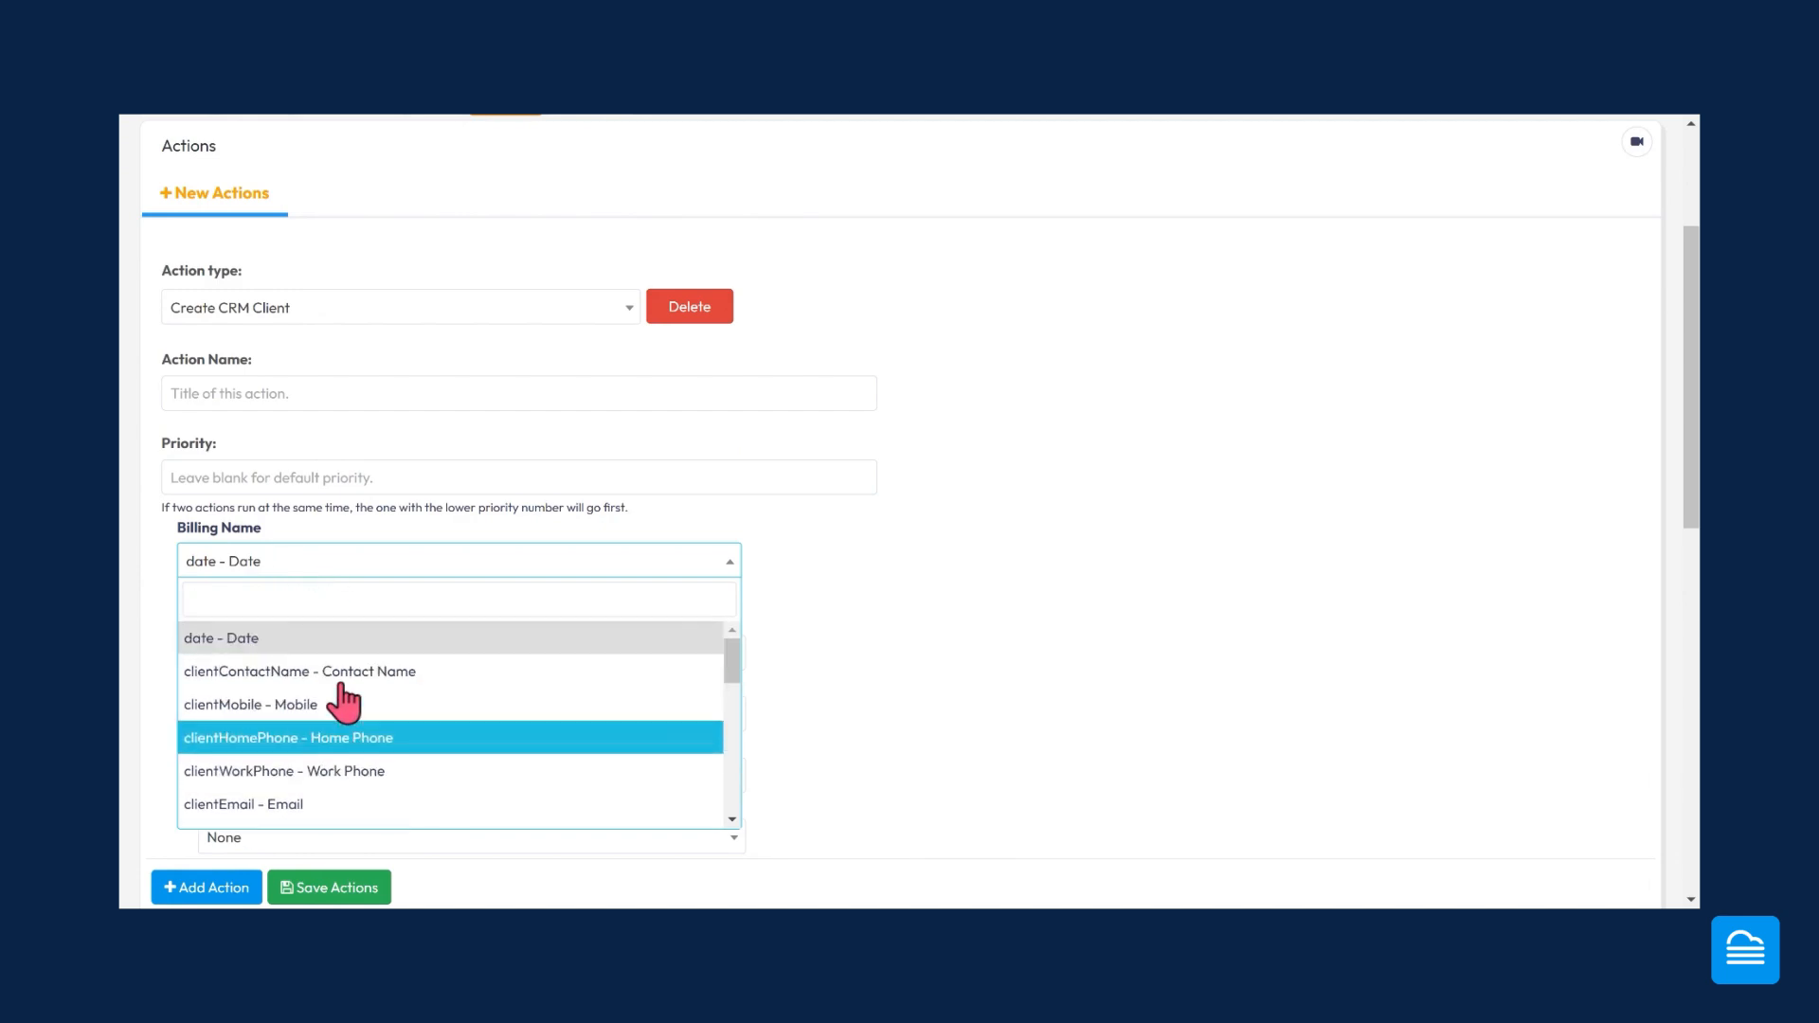
pyautogui.scroll(-2, 853, 658)
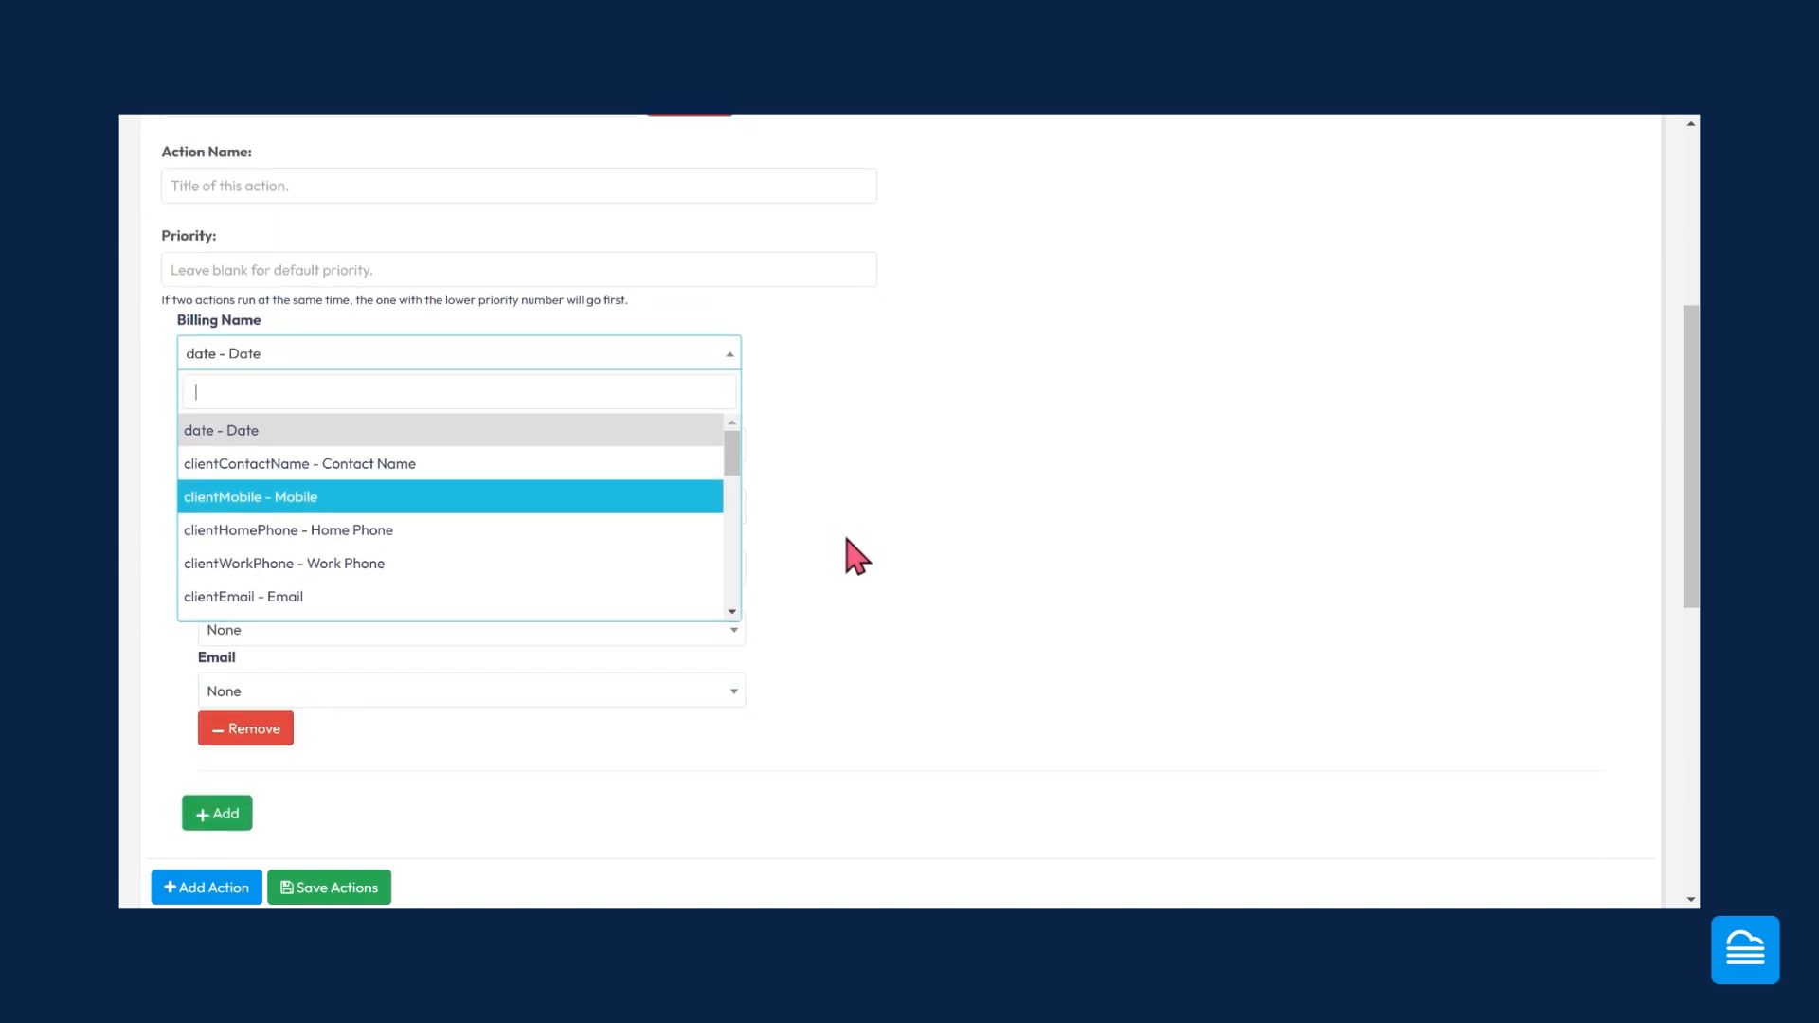
pyautogui.click(834, 497)
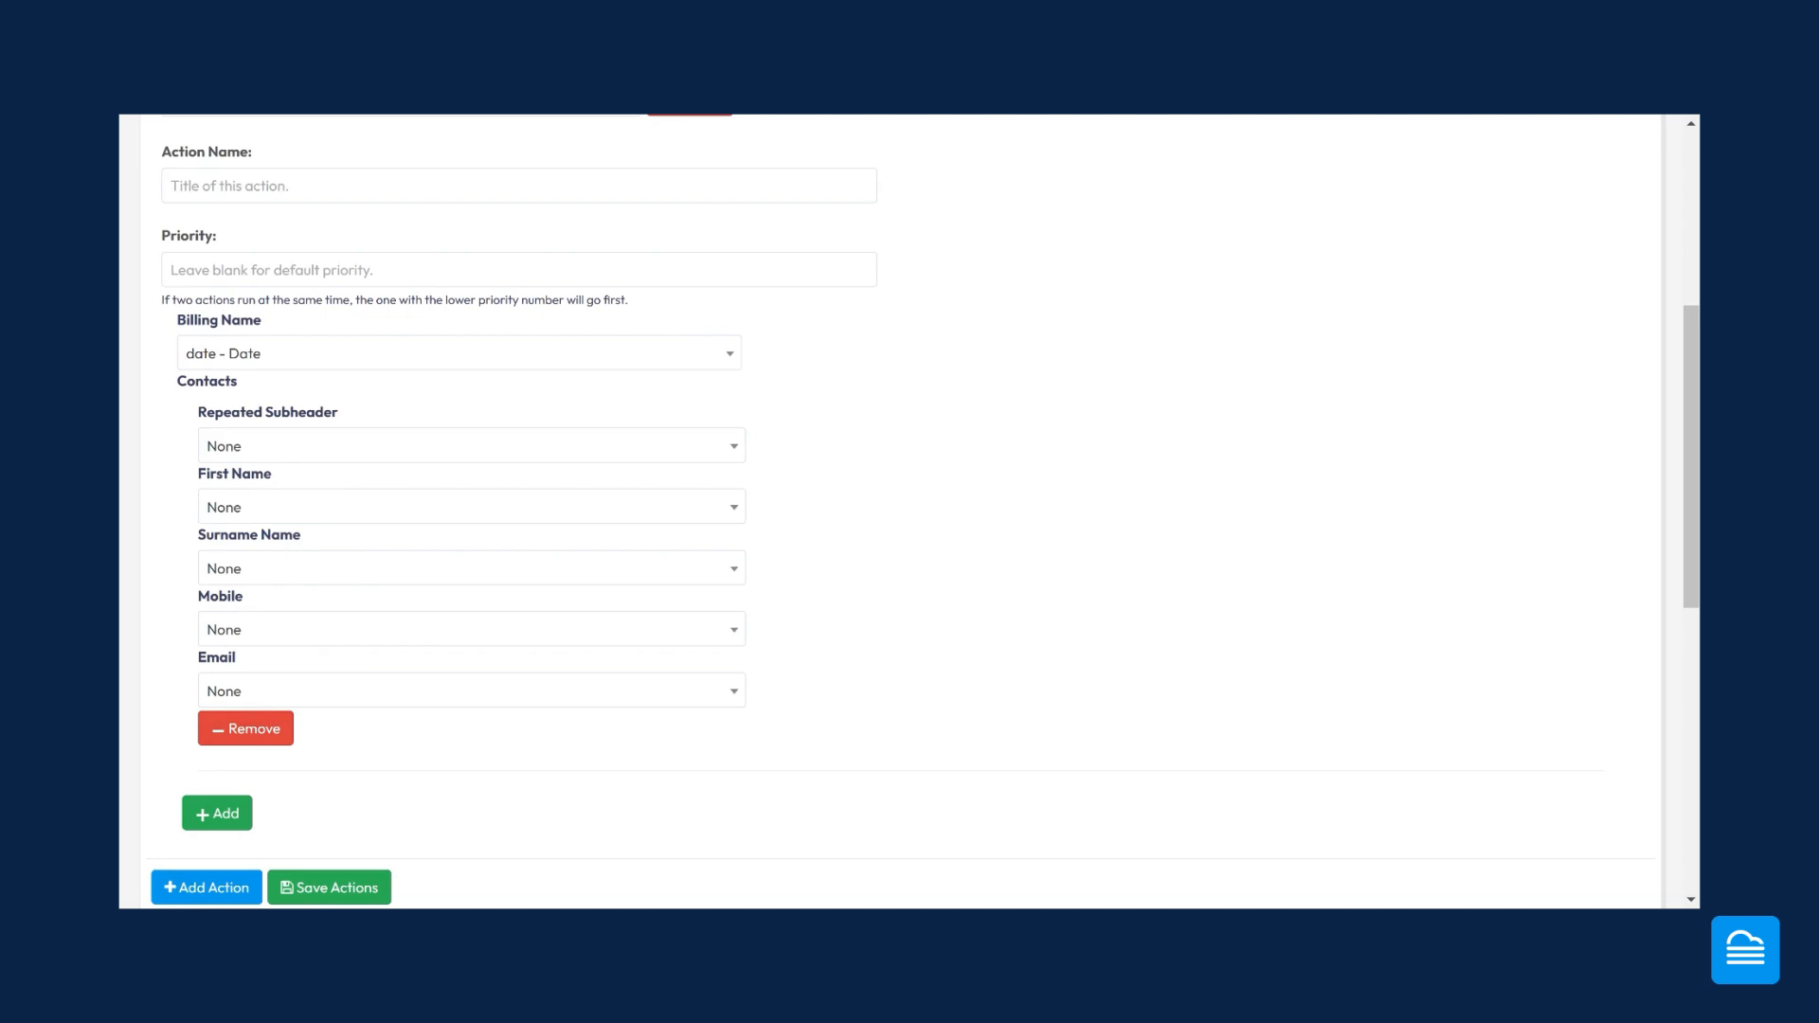
# - Map the new client contact's First Name to firstName_1 - First Name and its Surname Name to surname_1 - Surname
pyautogui.click(265, 508)
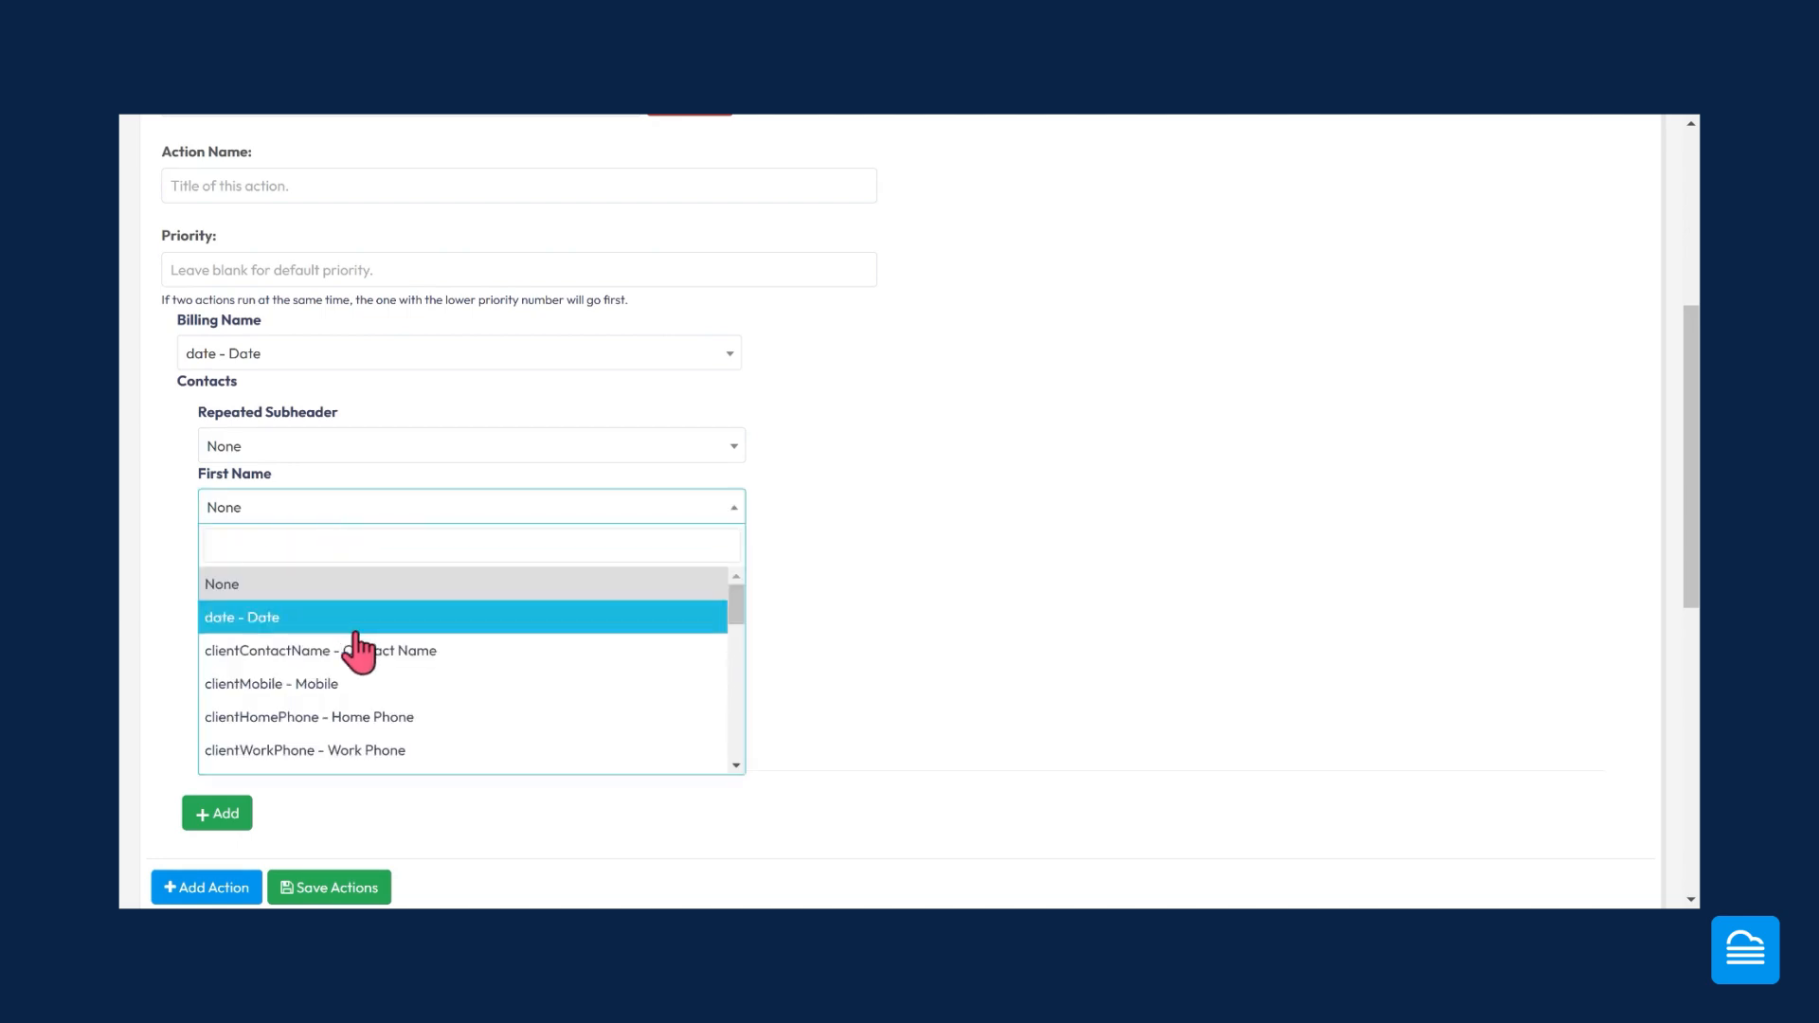
pyautogui.scroll(-3, 422, 706)
pyautogui.scroll(-2, 421, 710)
pyautogui.scroll(4, 421, 706)
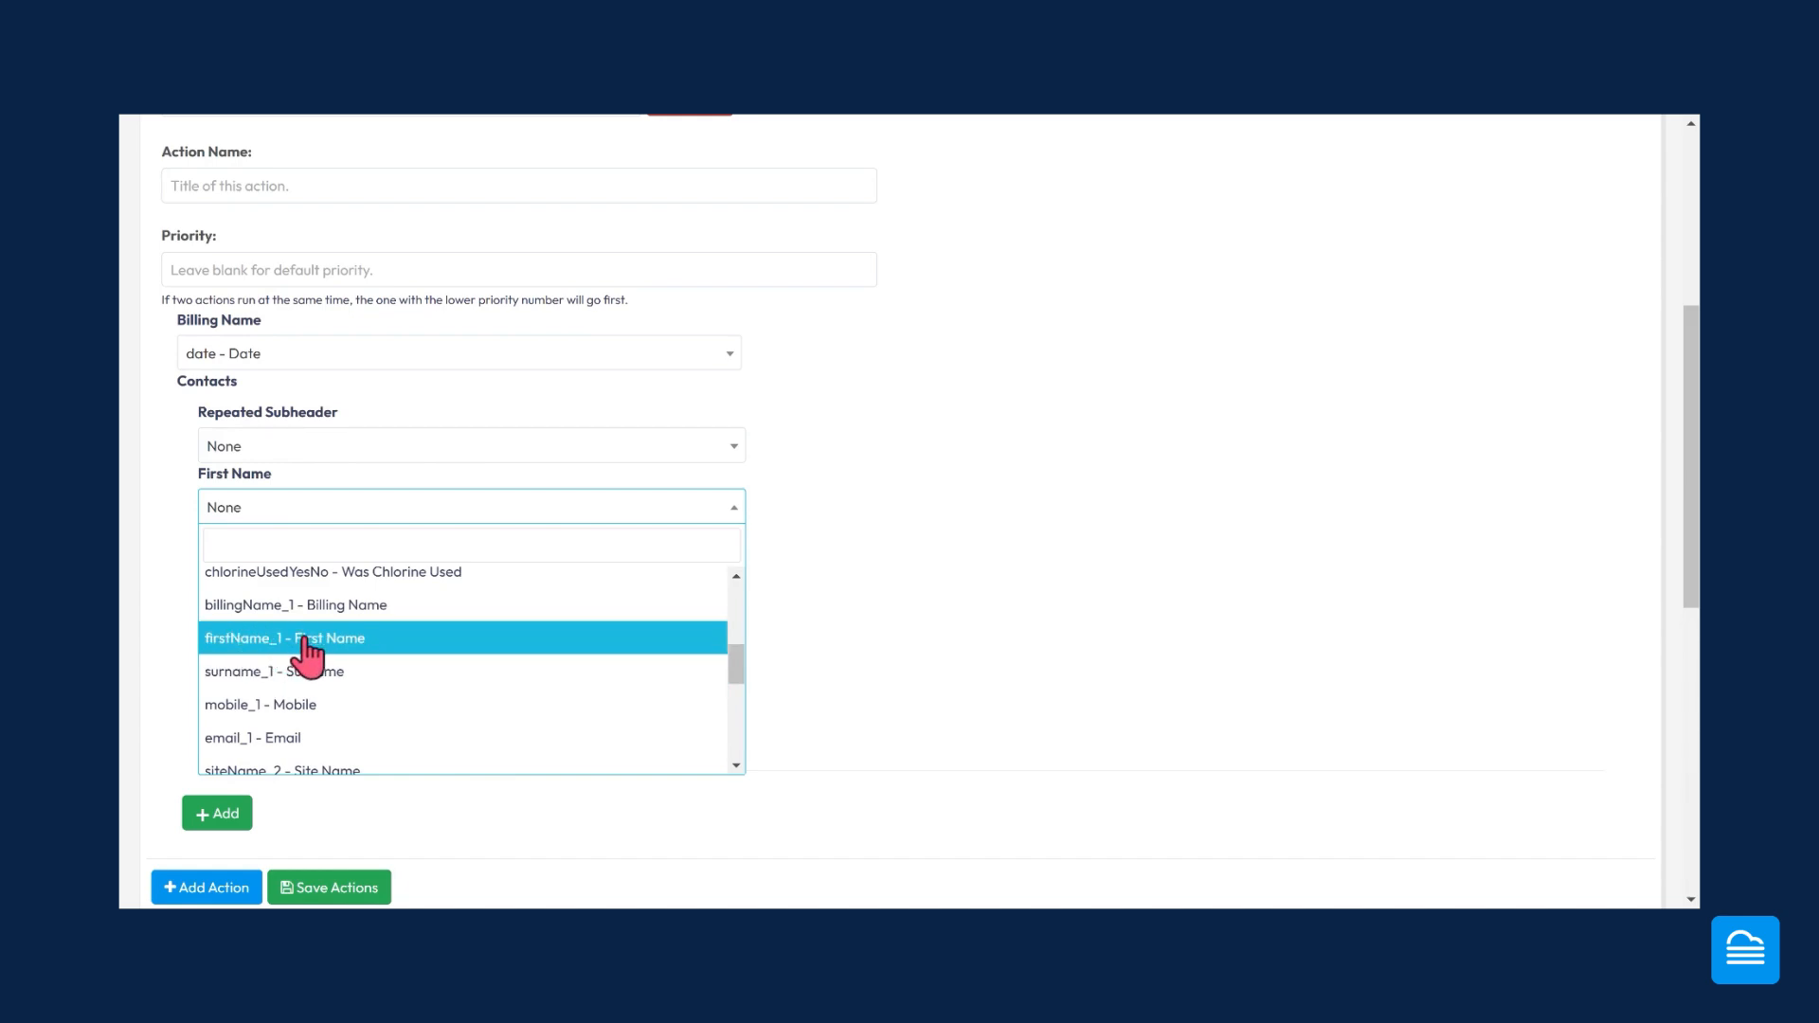
pyautogui.click(305, 641)
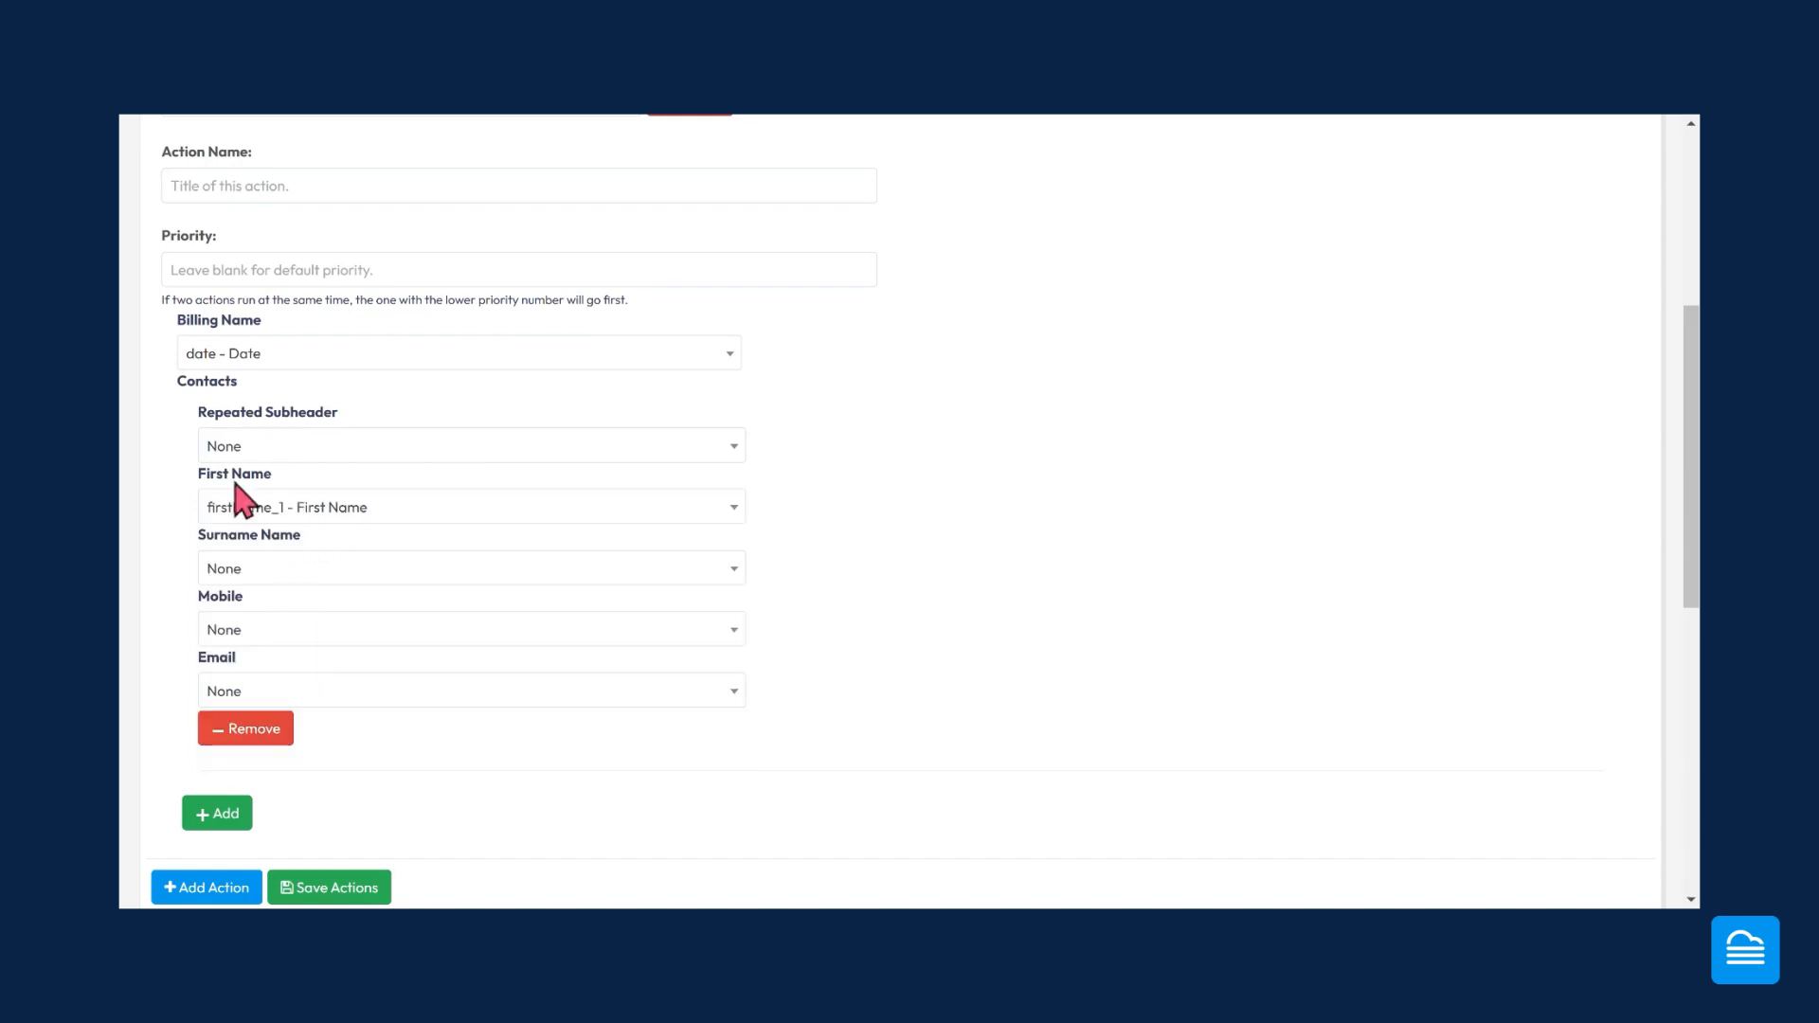
pyautogui.click(244, 570)
pyautogui.scroll(-5, 341, 783)
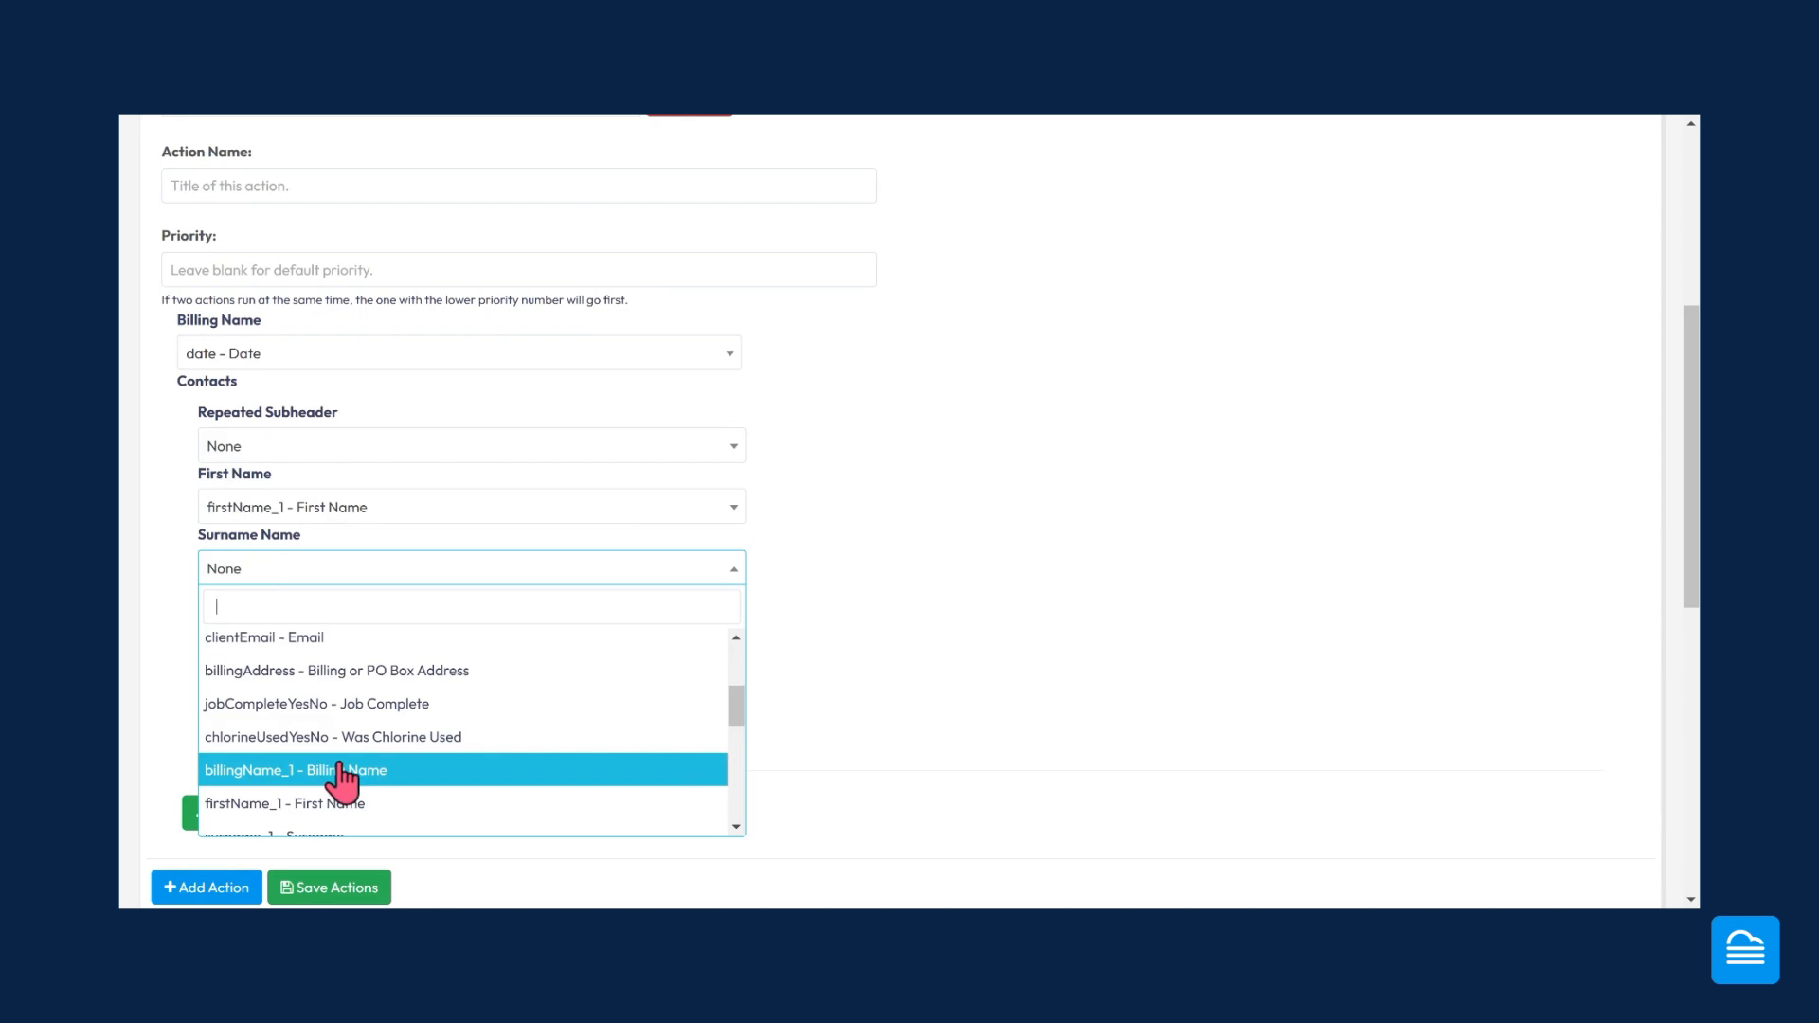
pyautogui.click(319, 737)
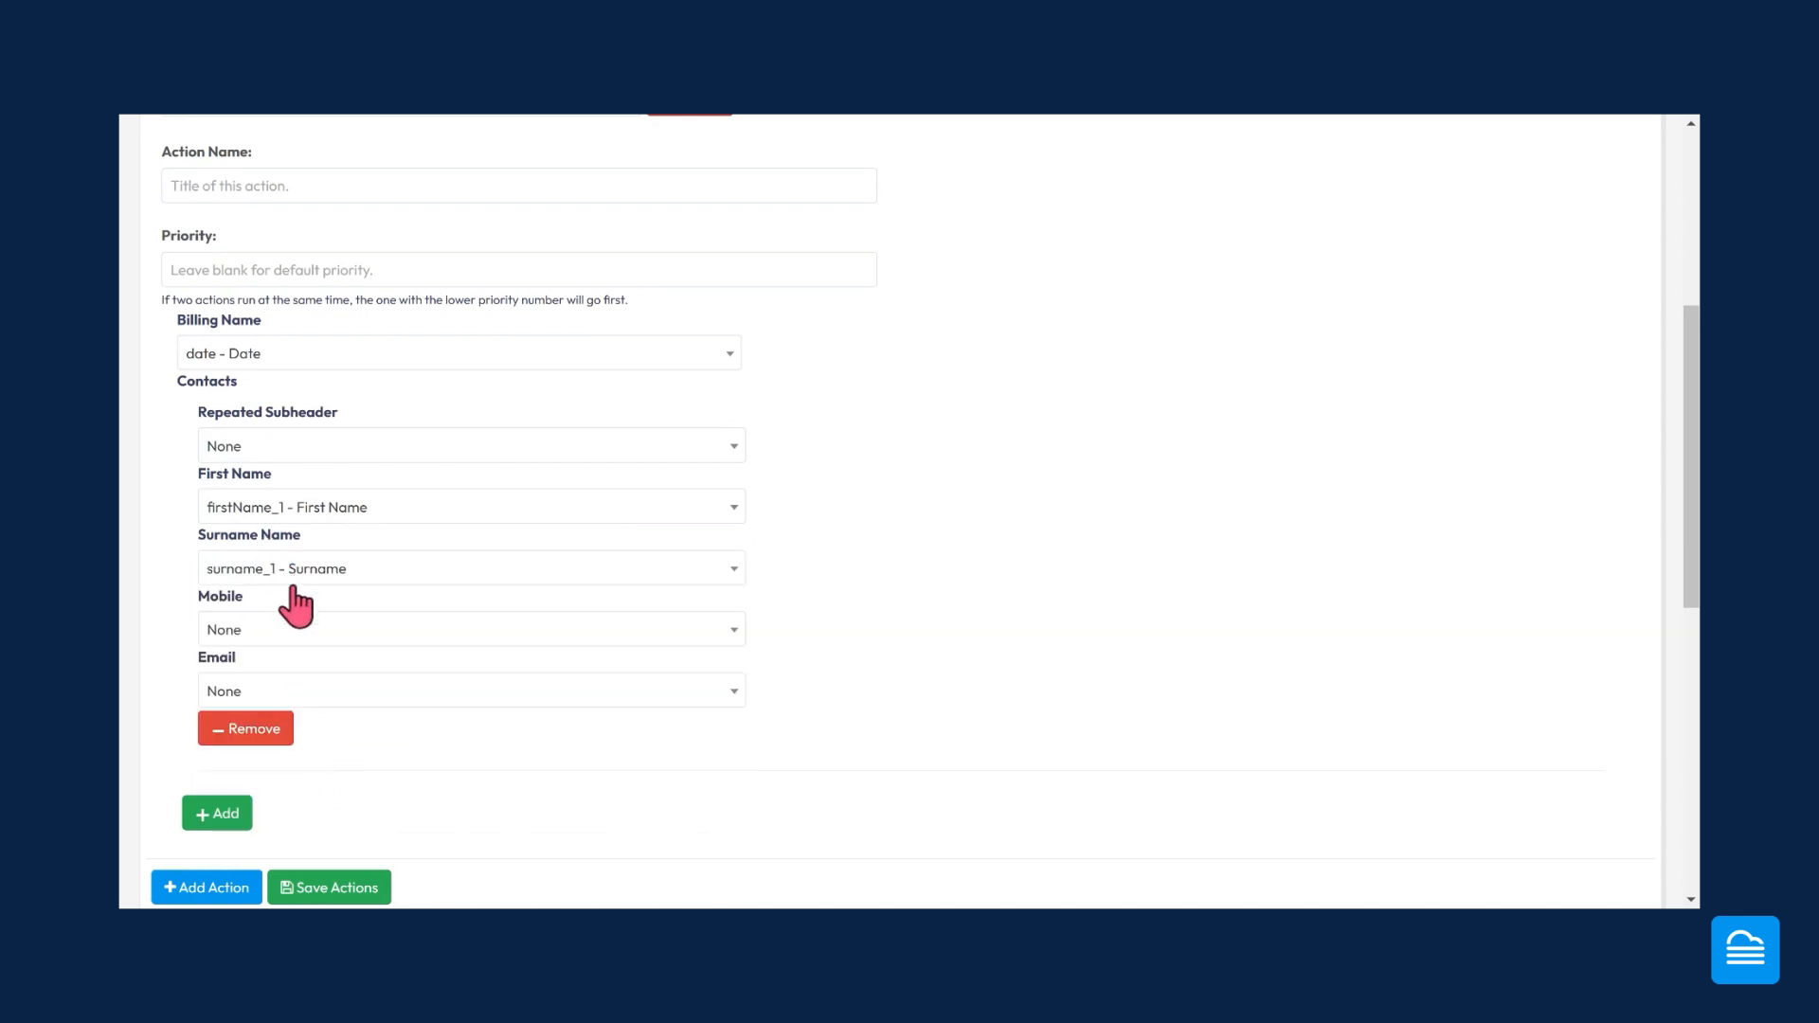
# - Map Street 1 of the new client's location to the street1_2 - Street 1 field
pyautogui.scroll(-1, 270, 540)
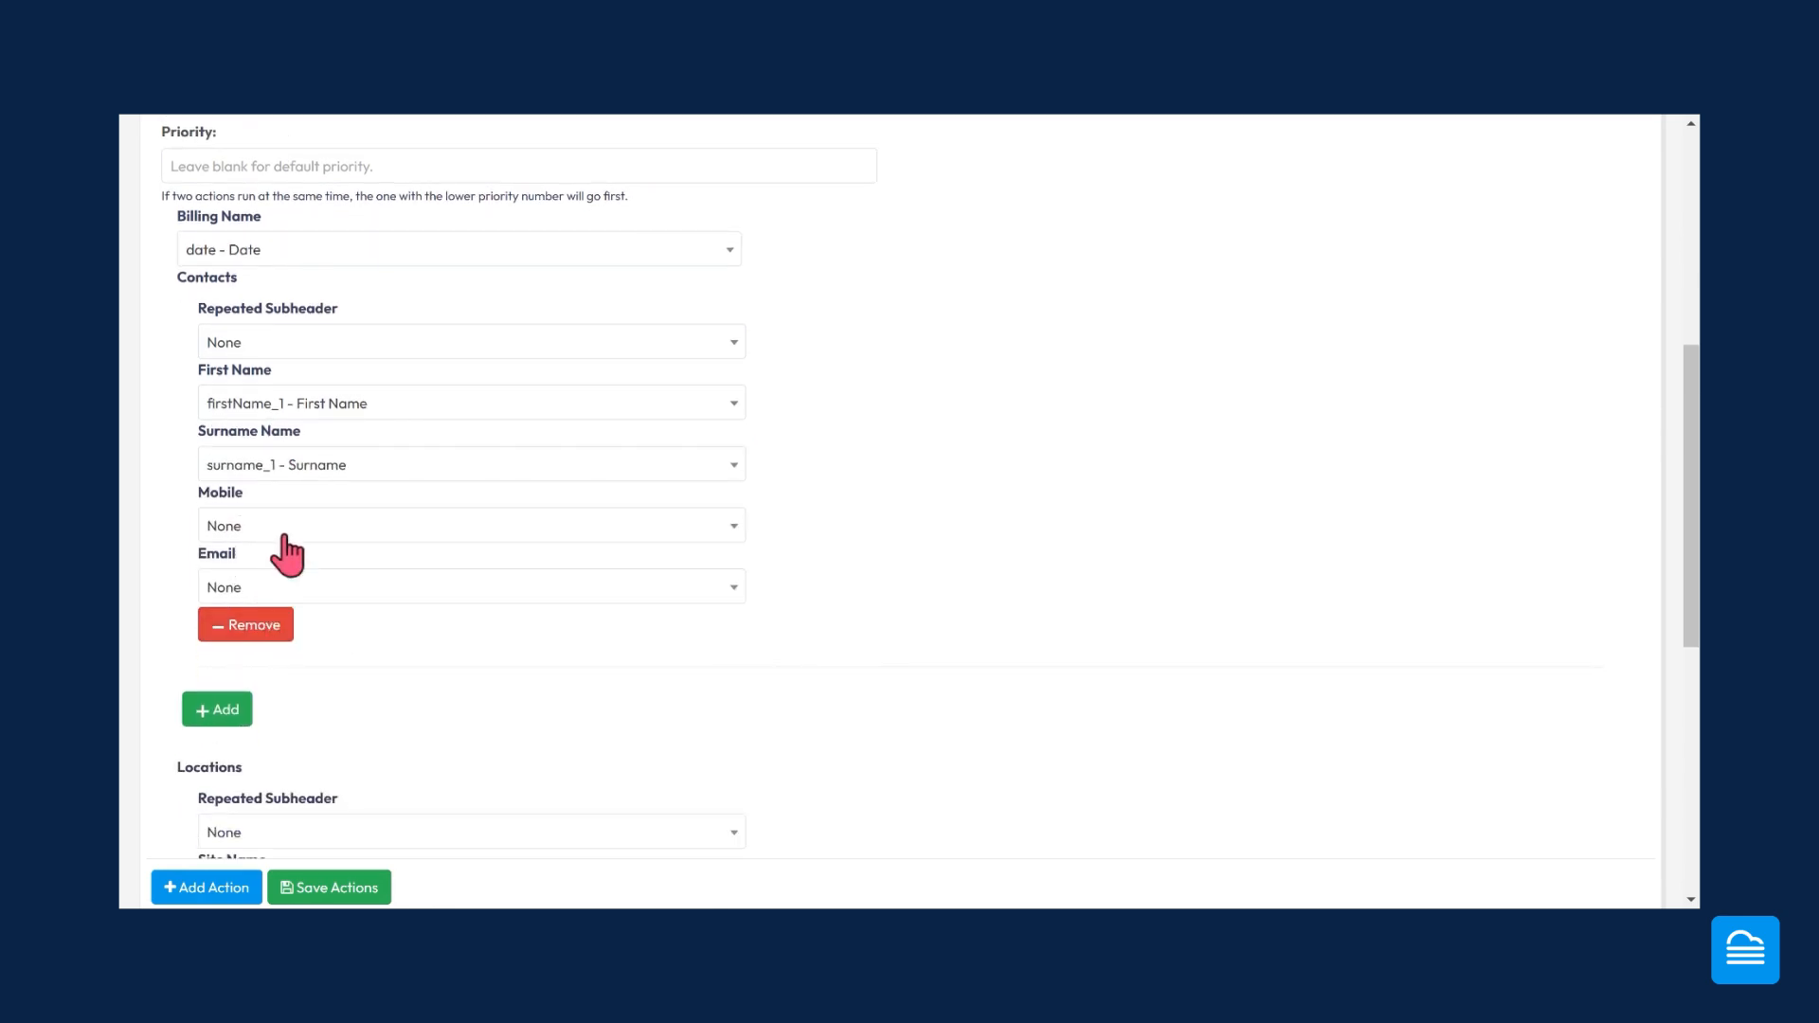
pyautogui.scroll(-4, 369, 633)
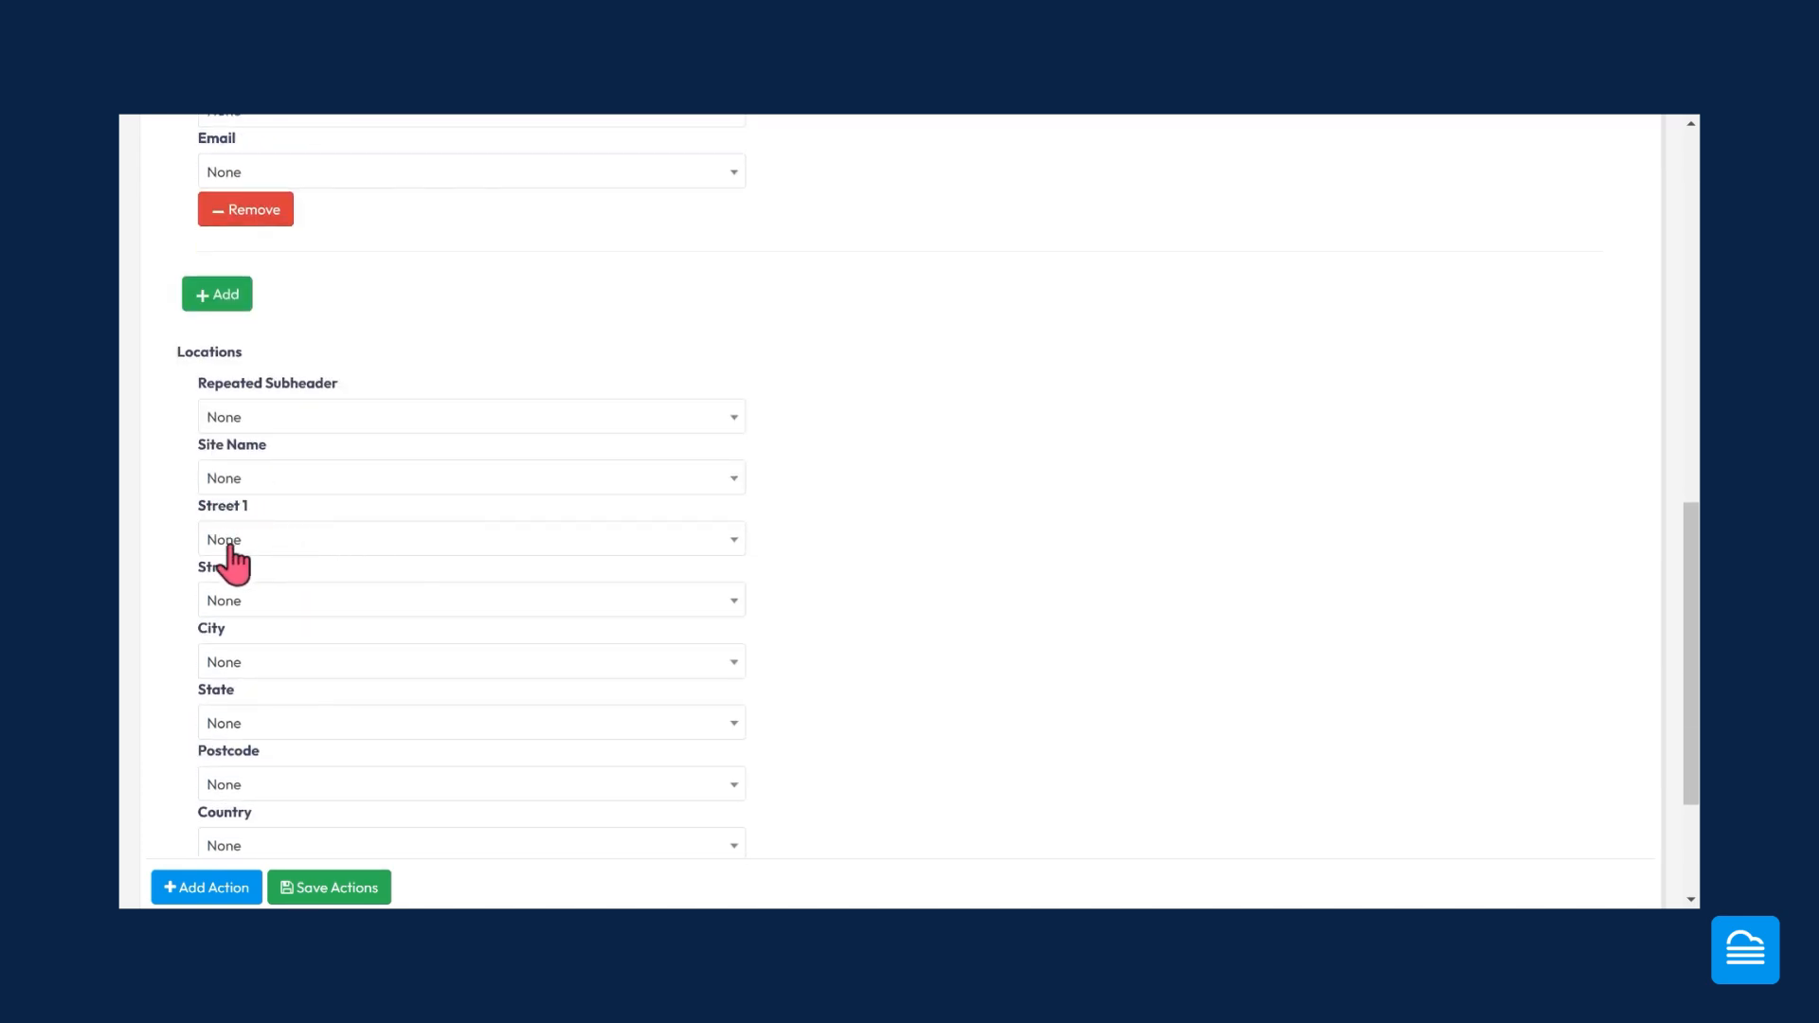
pyautogui.click(262, 538)
pyautogui.scroll(-4, 327, 682)
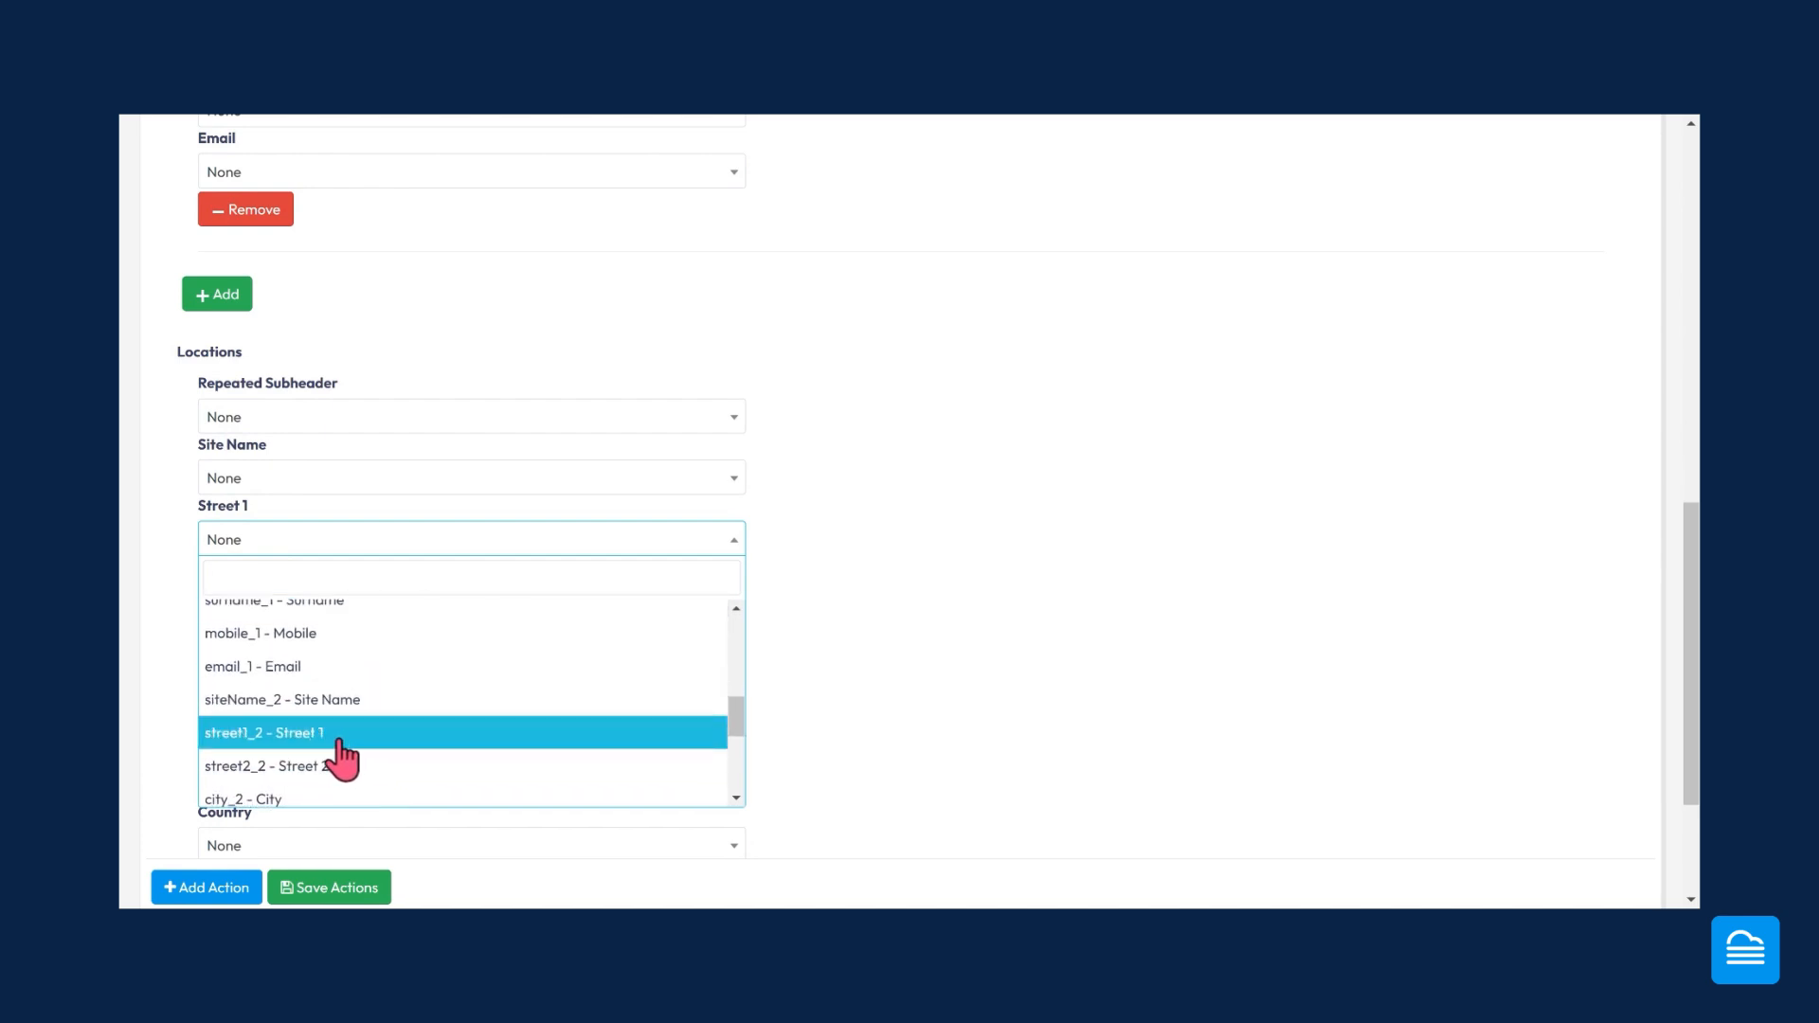
pyautogui.click(341, 734)
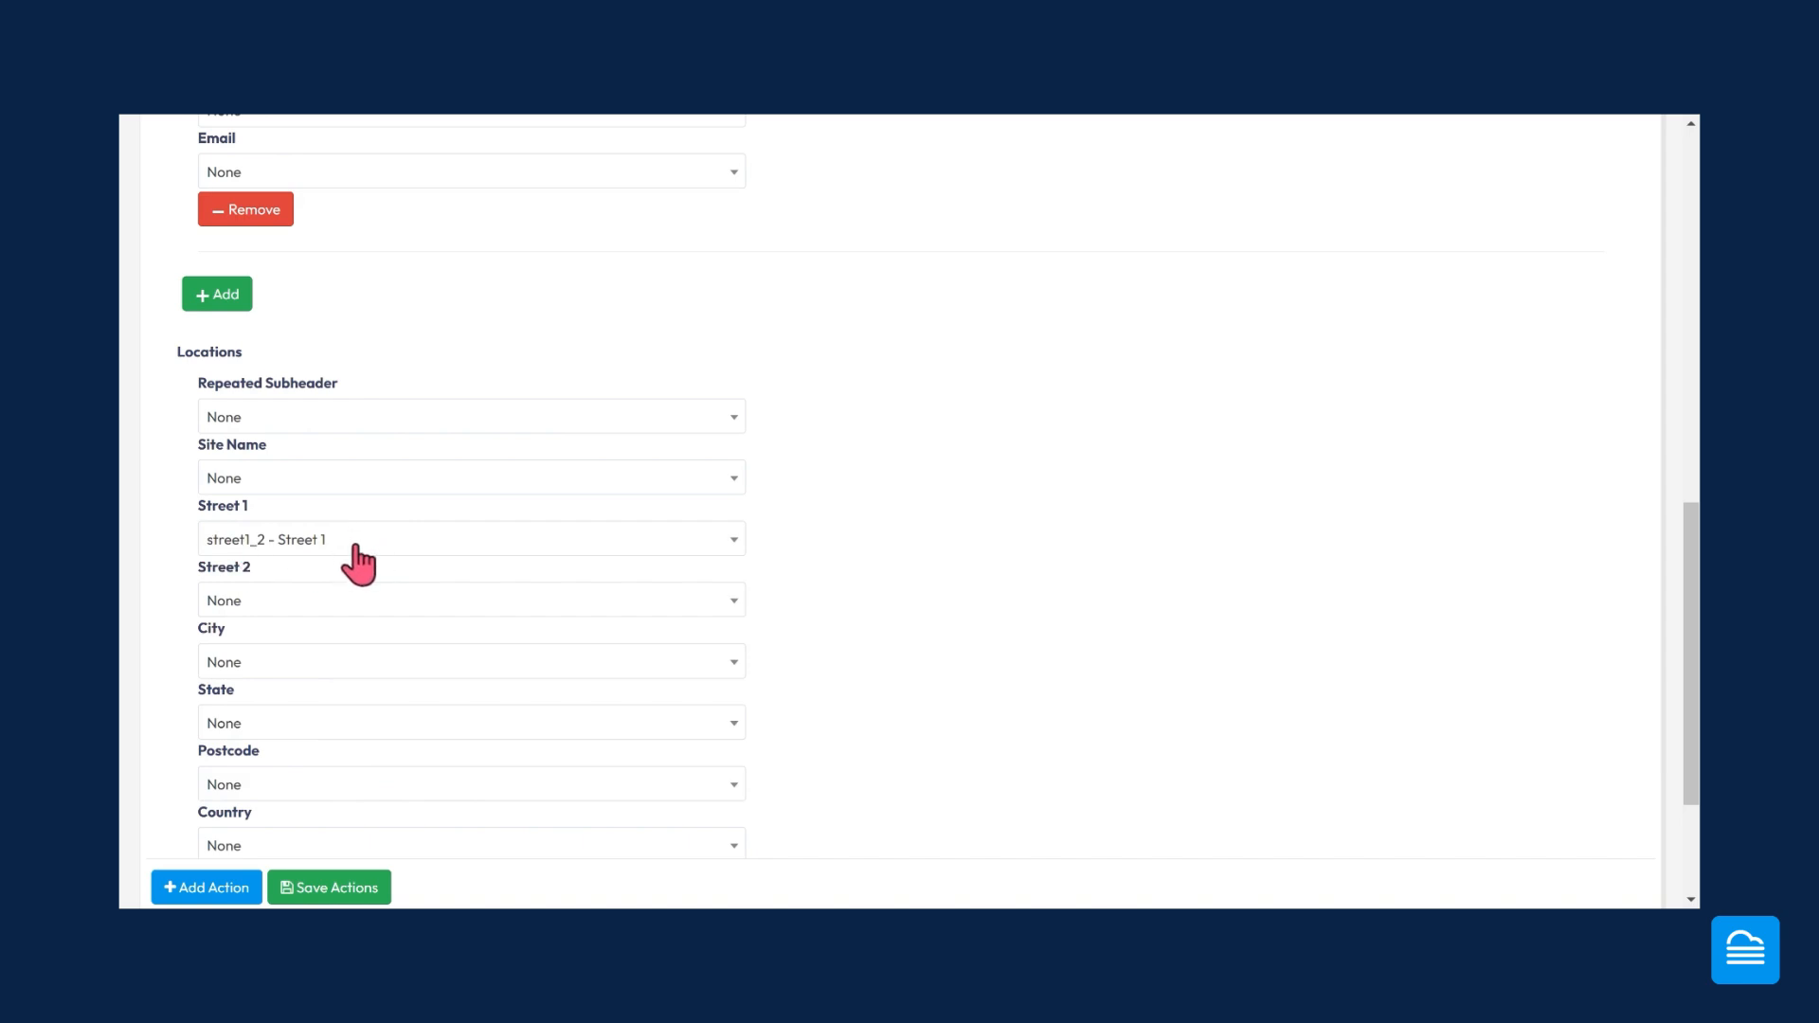
pyautogui.scroll(-1, 489, 527)
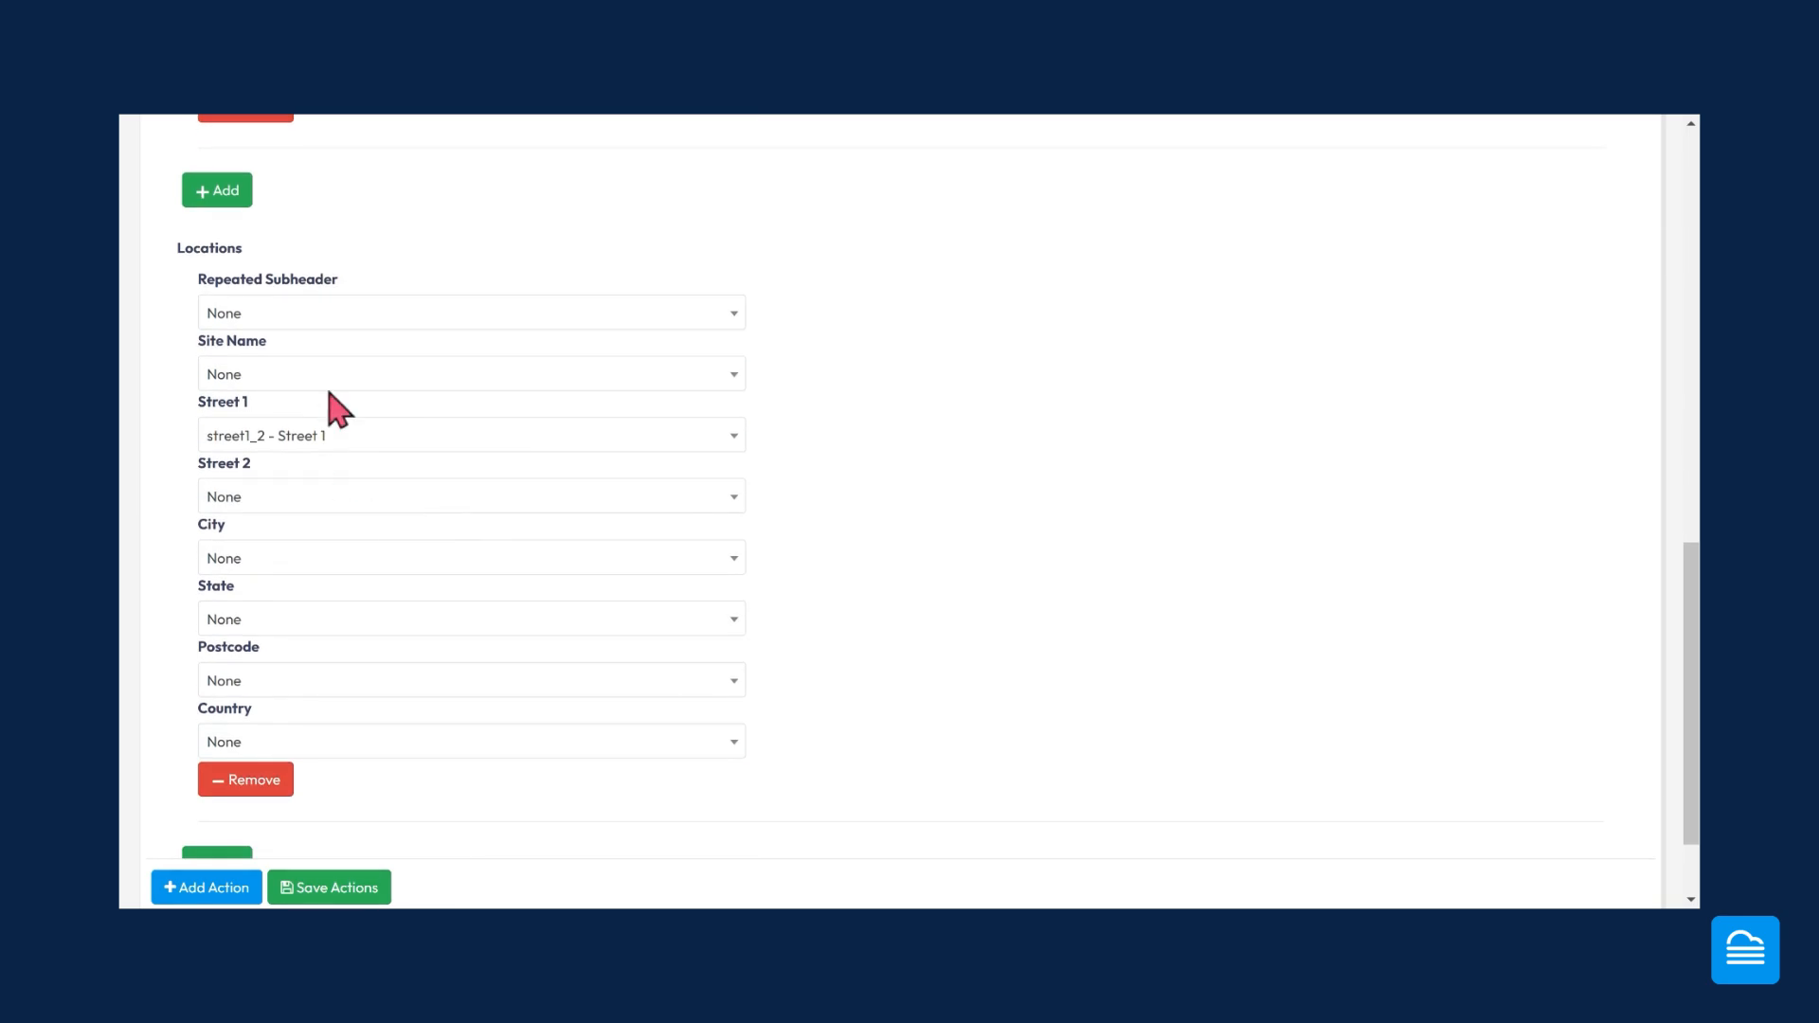
pyautogui.scroll(-2, 336, 739)
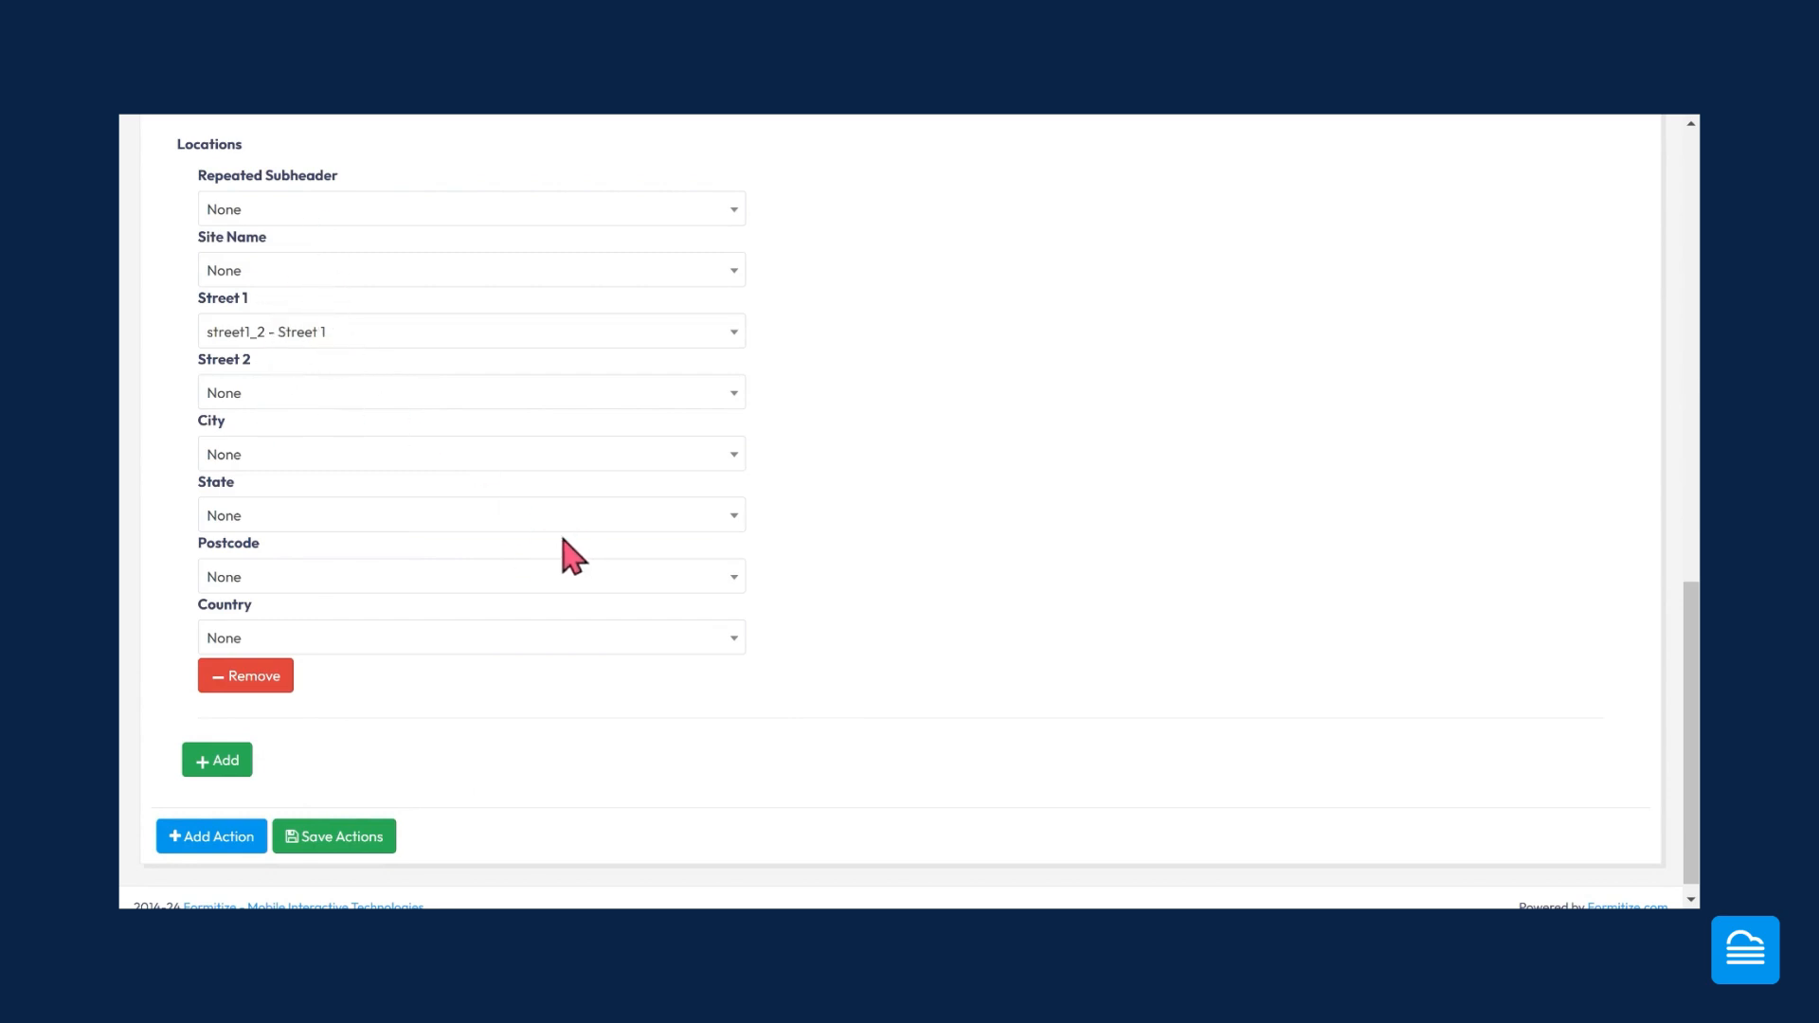
pyautogui.scroll(2, 950, 617)
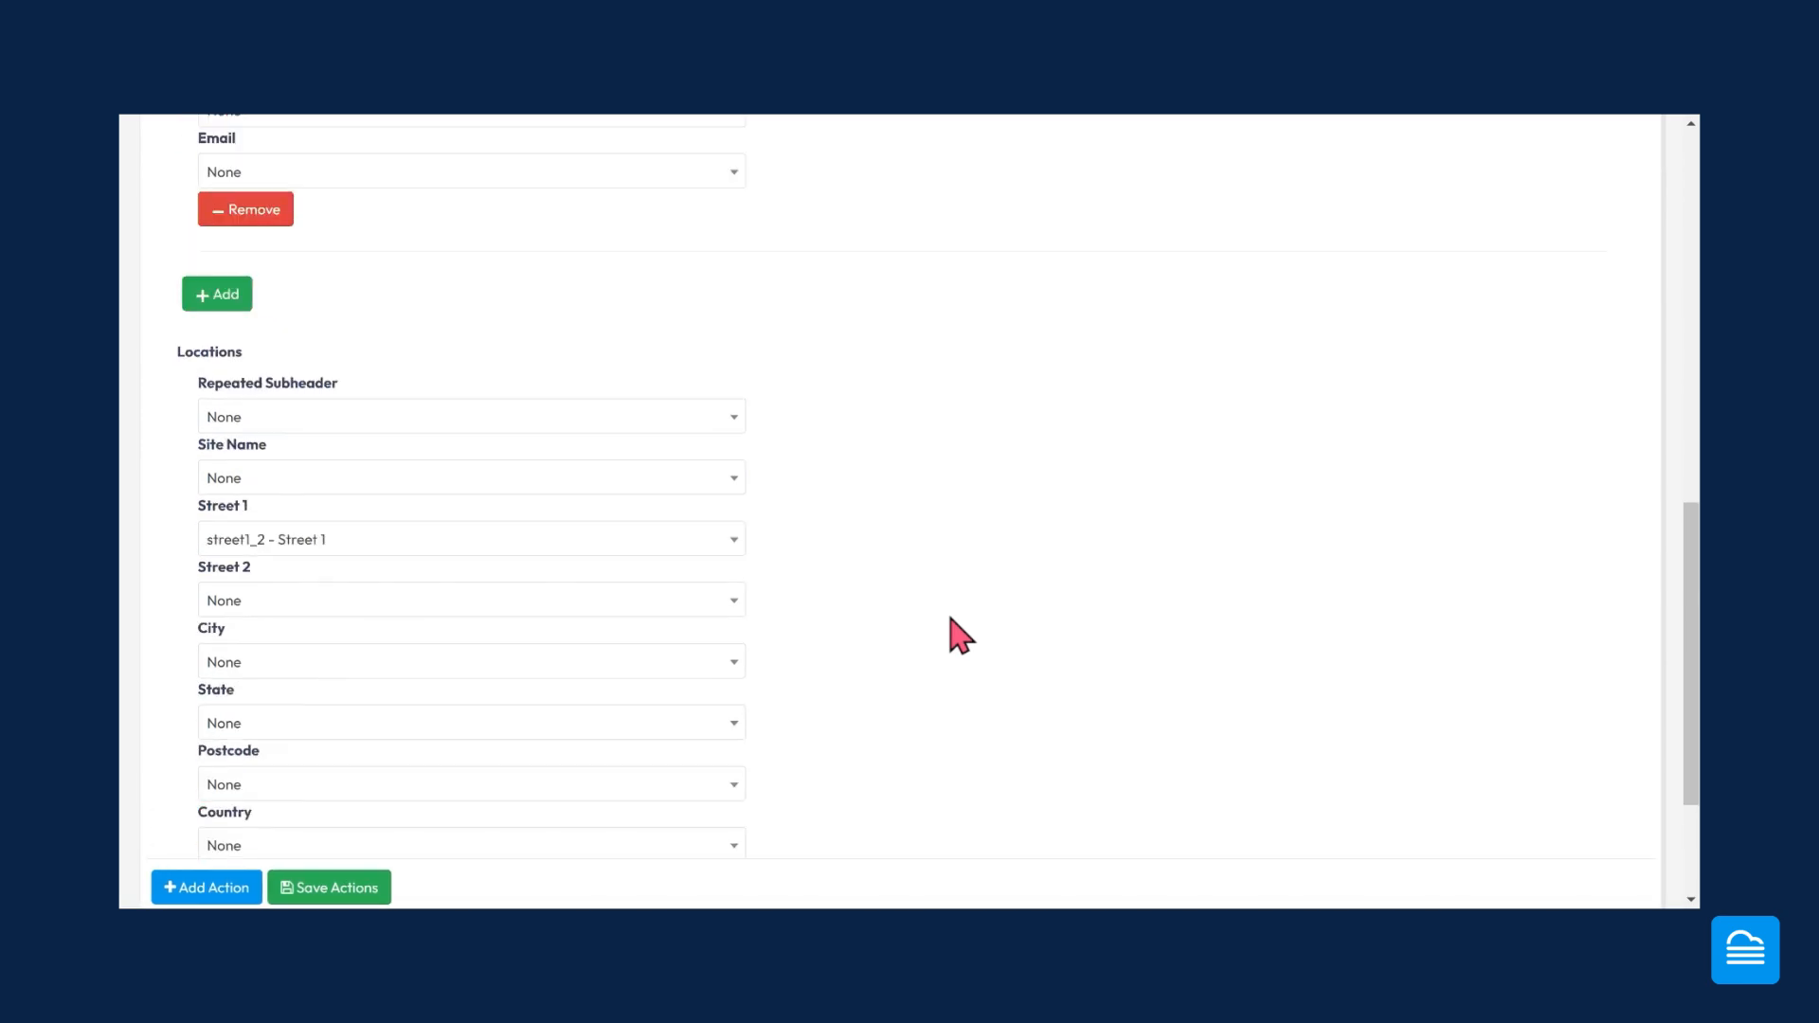
pyautogui.scroll(10, 950, 618)
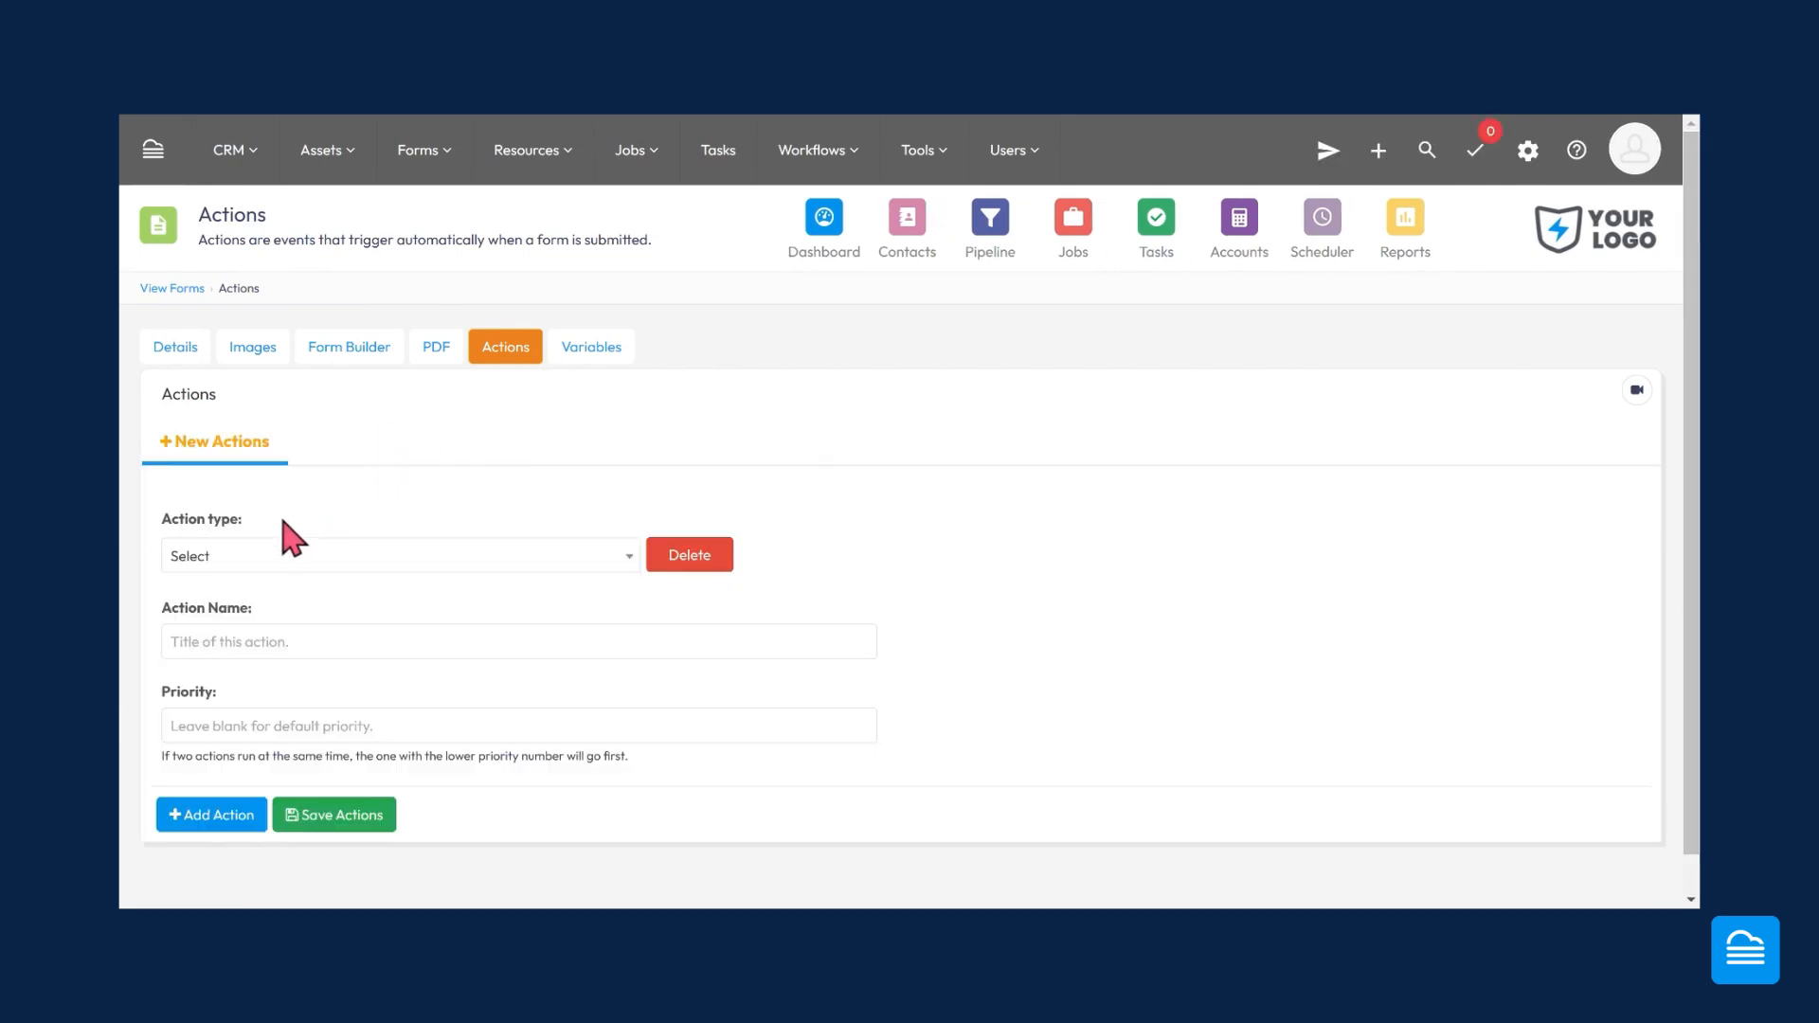
# - Set the type of the blank new action to Create Job
pyautogui.scroll(-1, 290, 493)
pyautogui.click(311, 523)
pyautogui.scroll(-3, 398, 684)
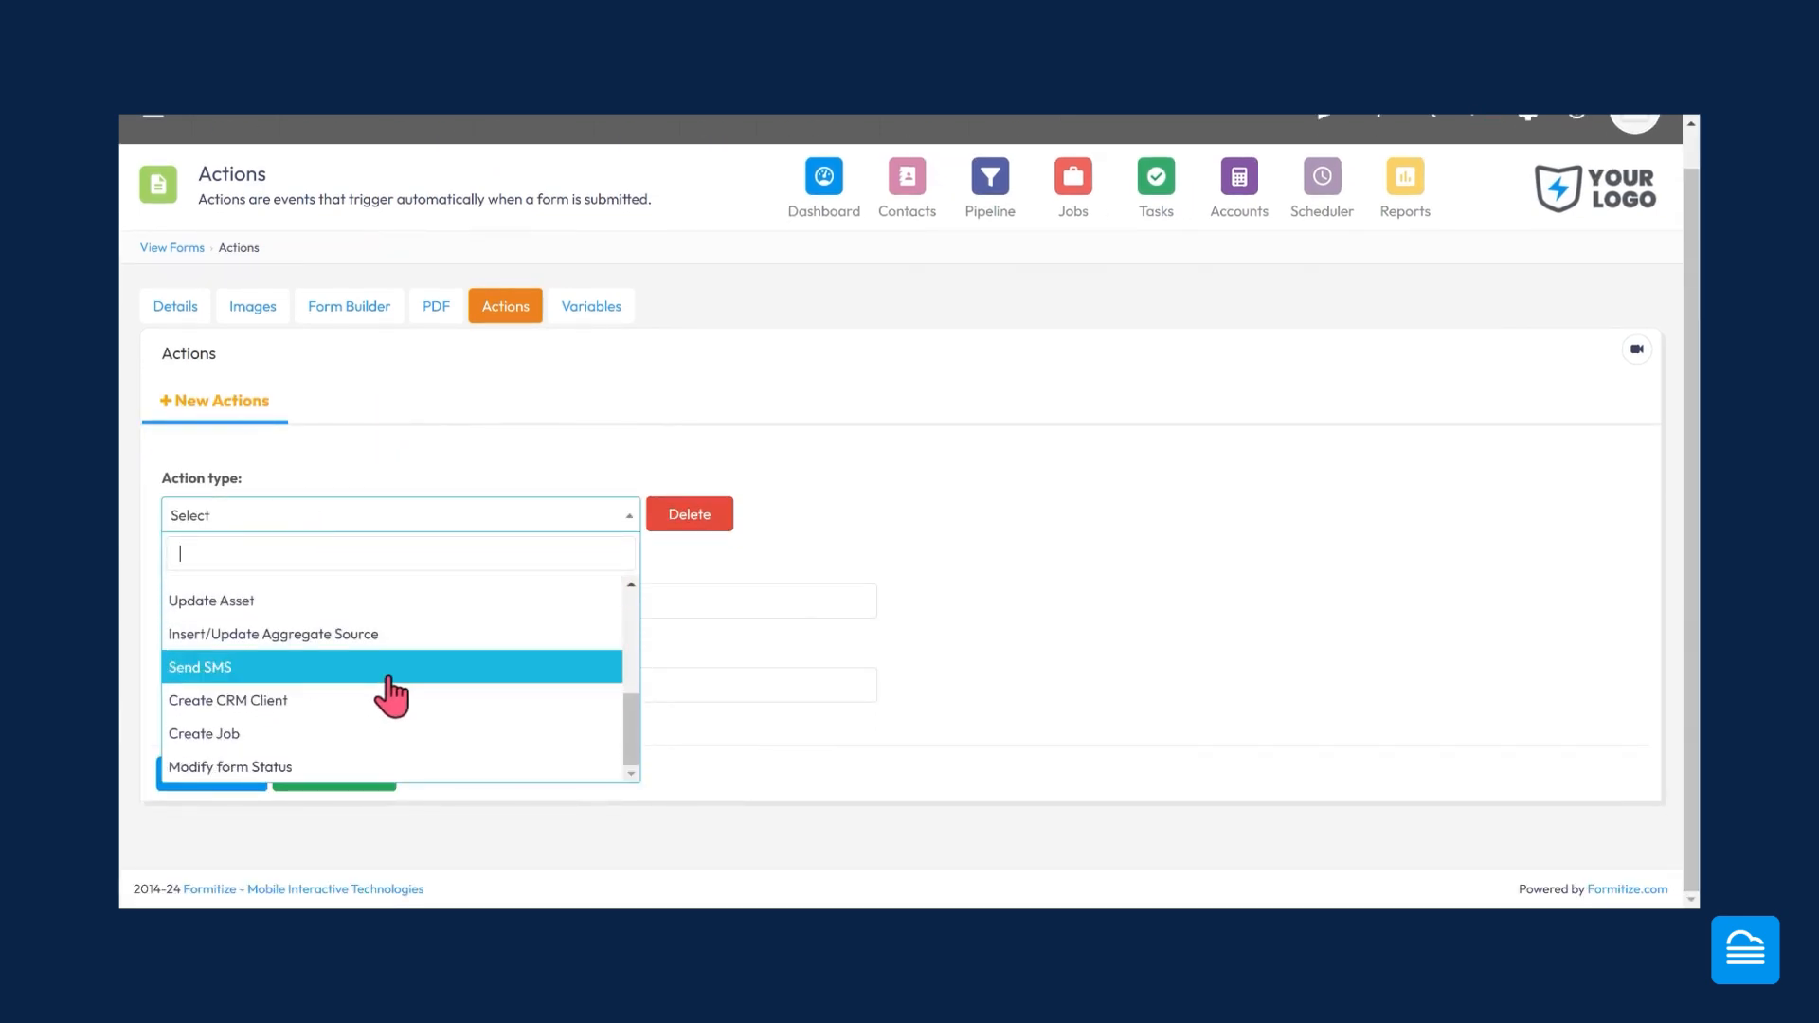
pyautogui.click(282, 735)
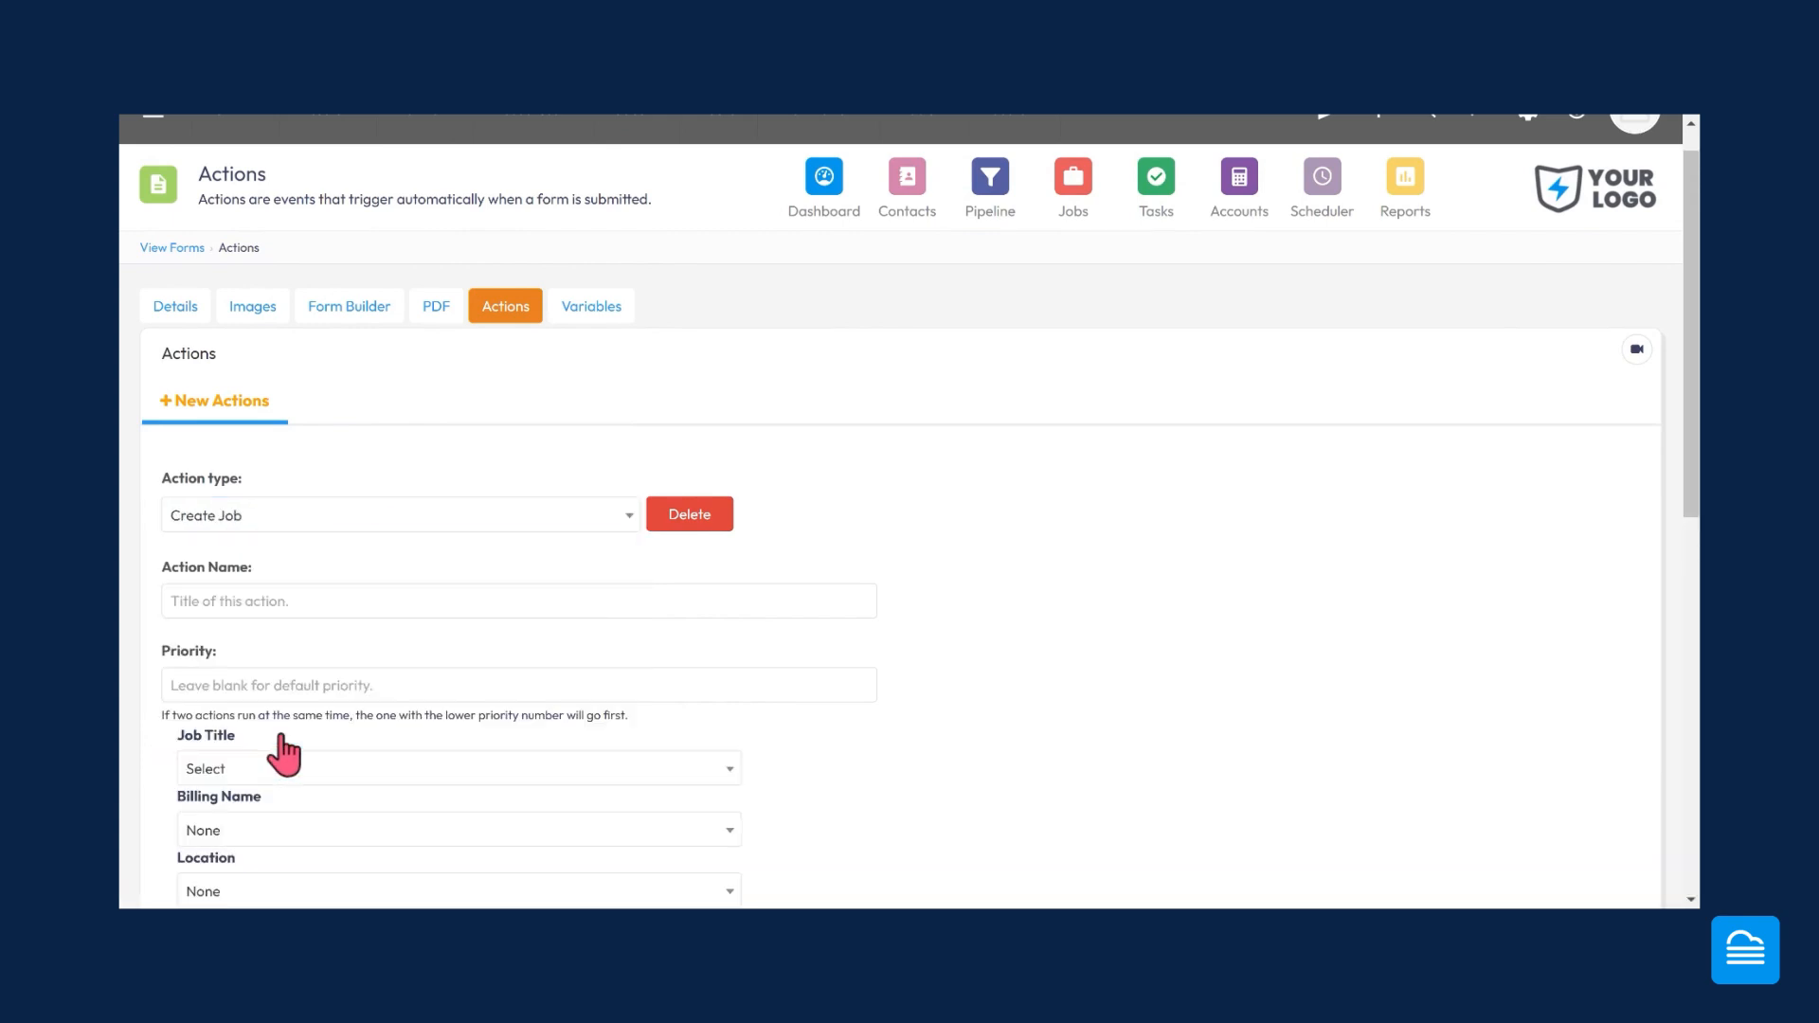
# - Review the settings of the Create Job action and the options offered for its Job Title
pyautogui.scroll(-2, 1099, 592)
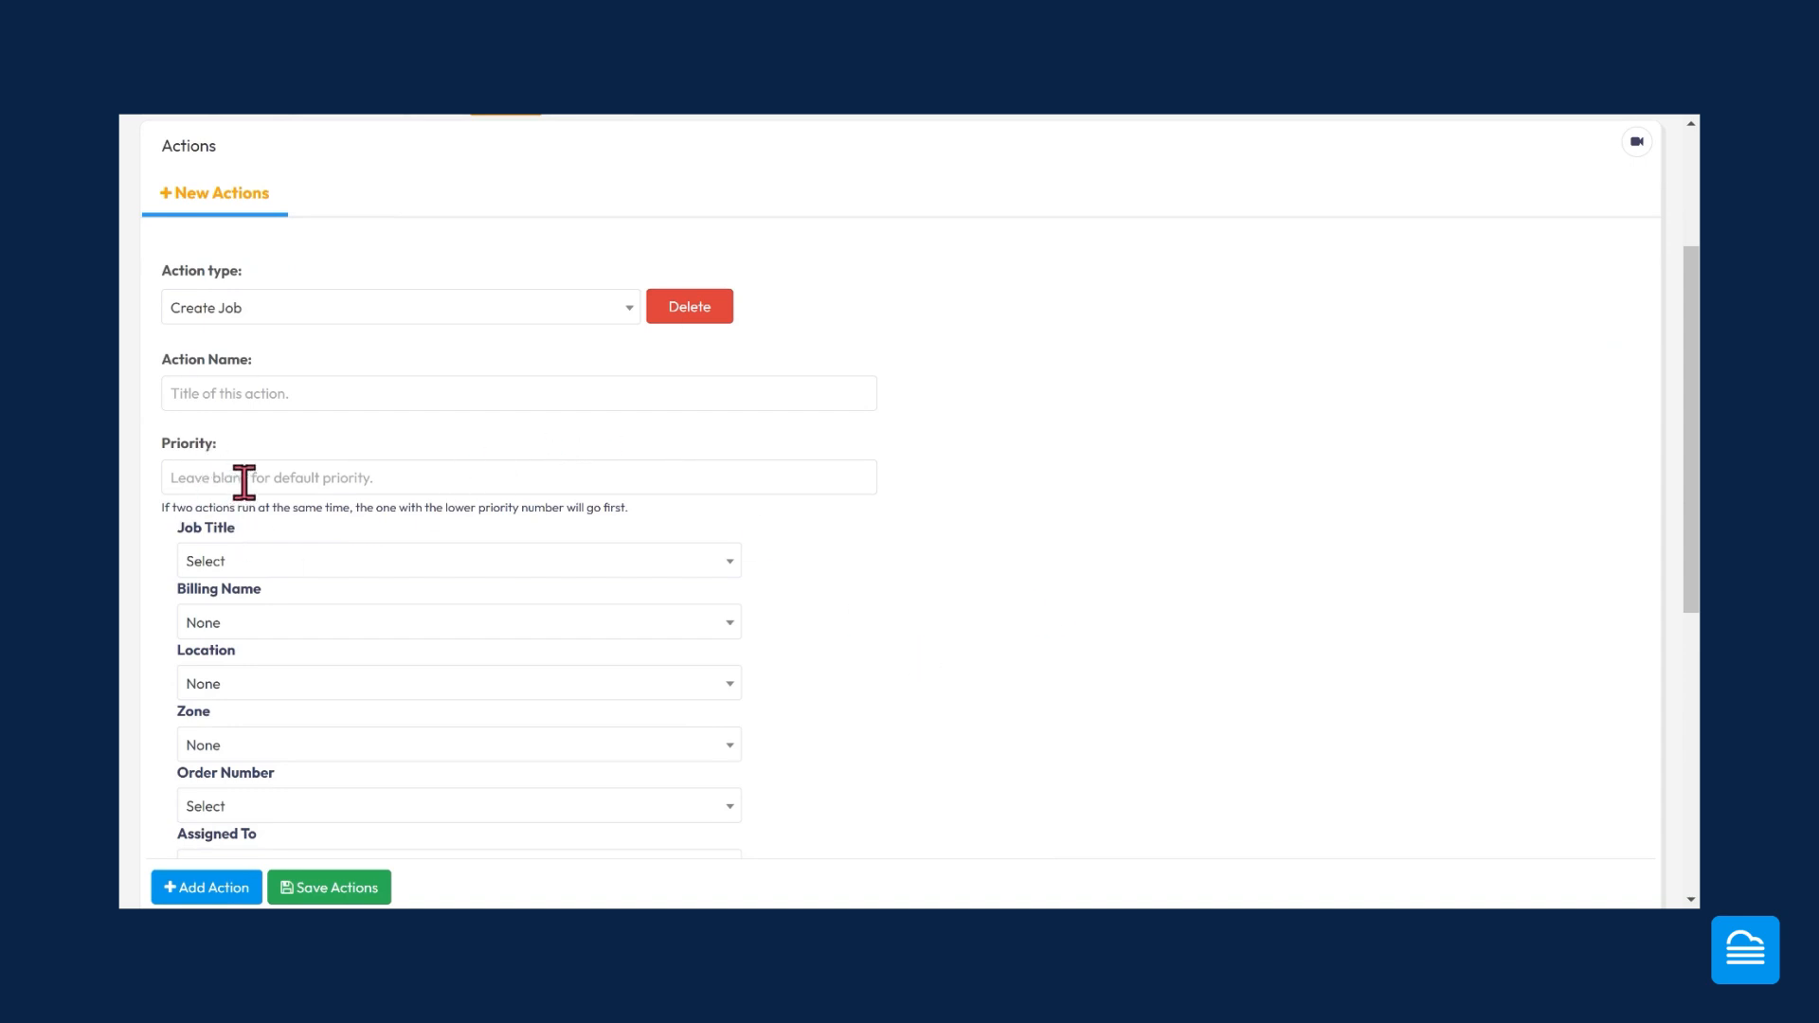
pyautogui.scroll(-1, 995, 540)
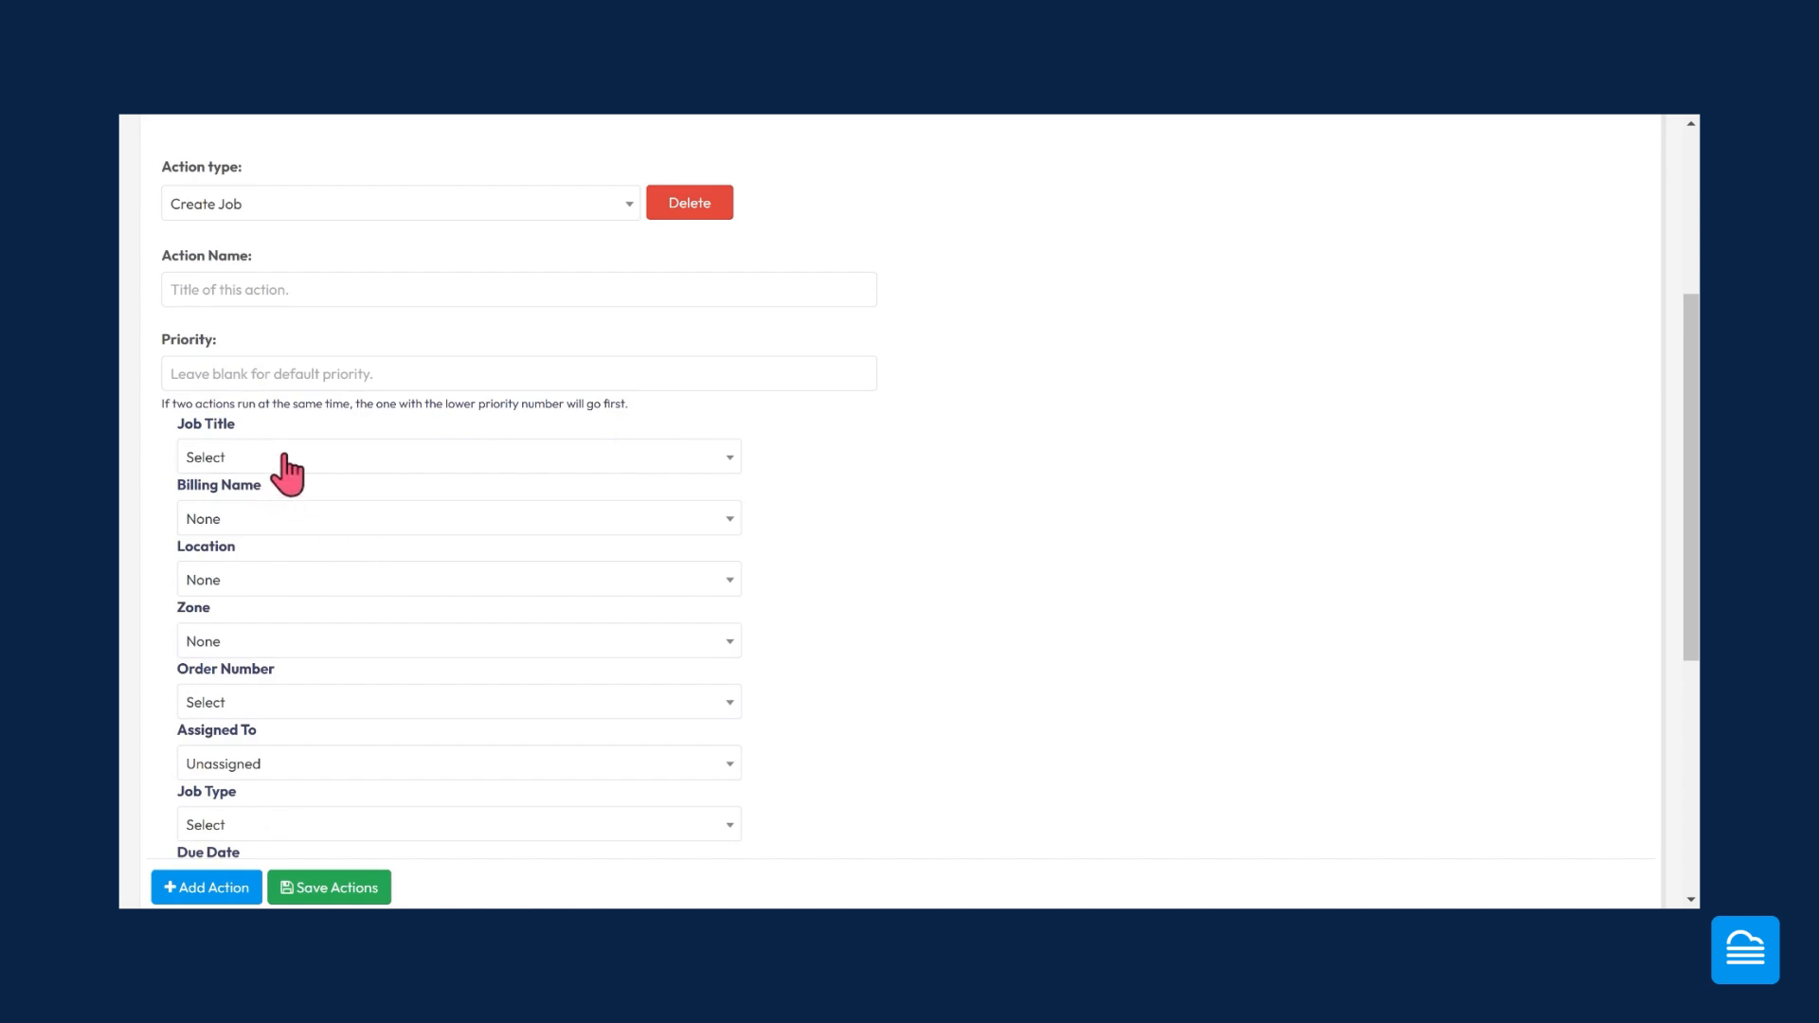
pyautogui.click(339, 457)
pyautogui.scroll(-15, 423, 606)
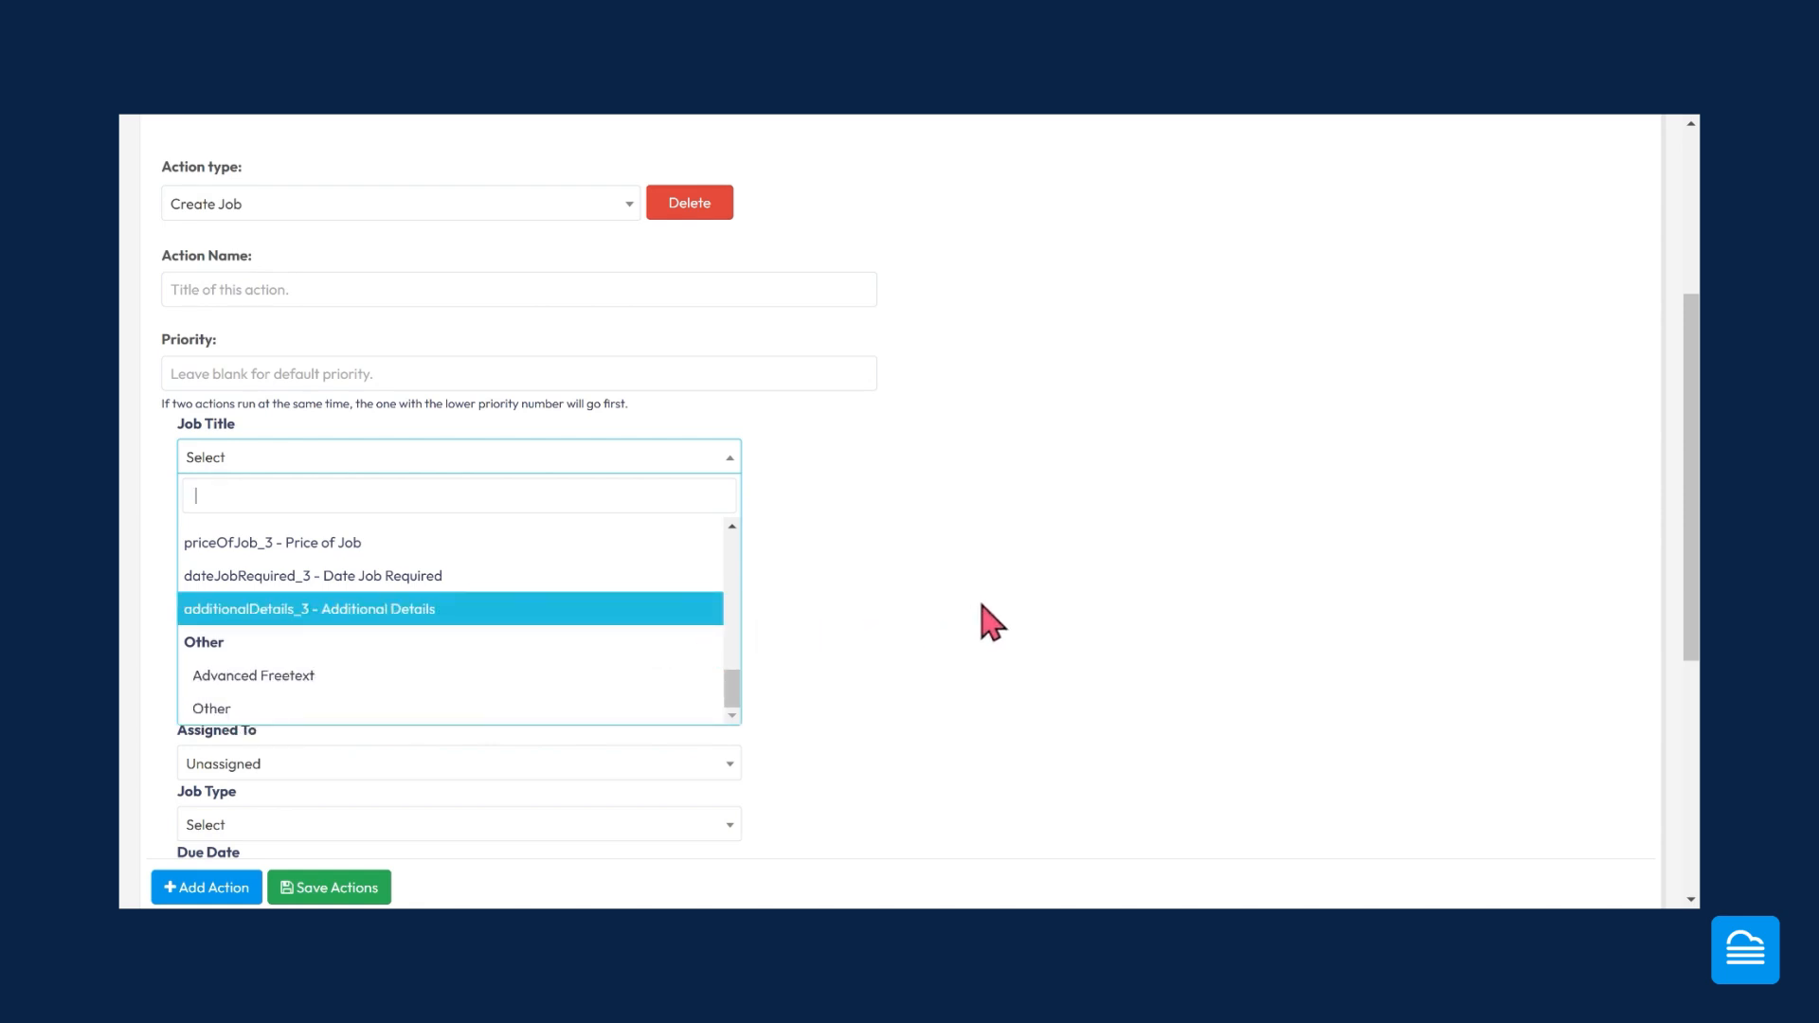
pyautogui.scroll(-1, 960, 554)
pyautogui.scroll(-2, 949, 538)
pyautogui.click(959, 514)
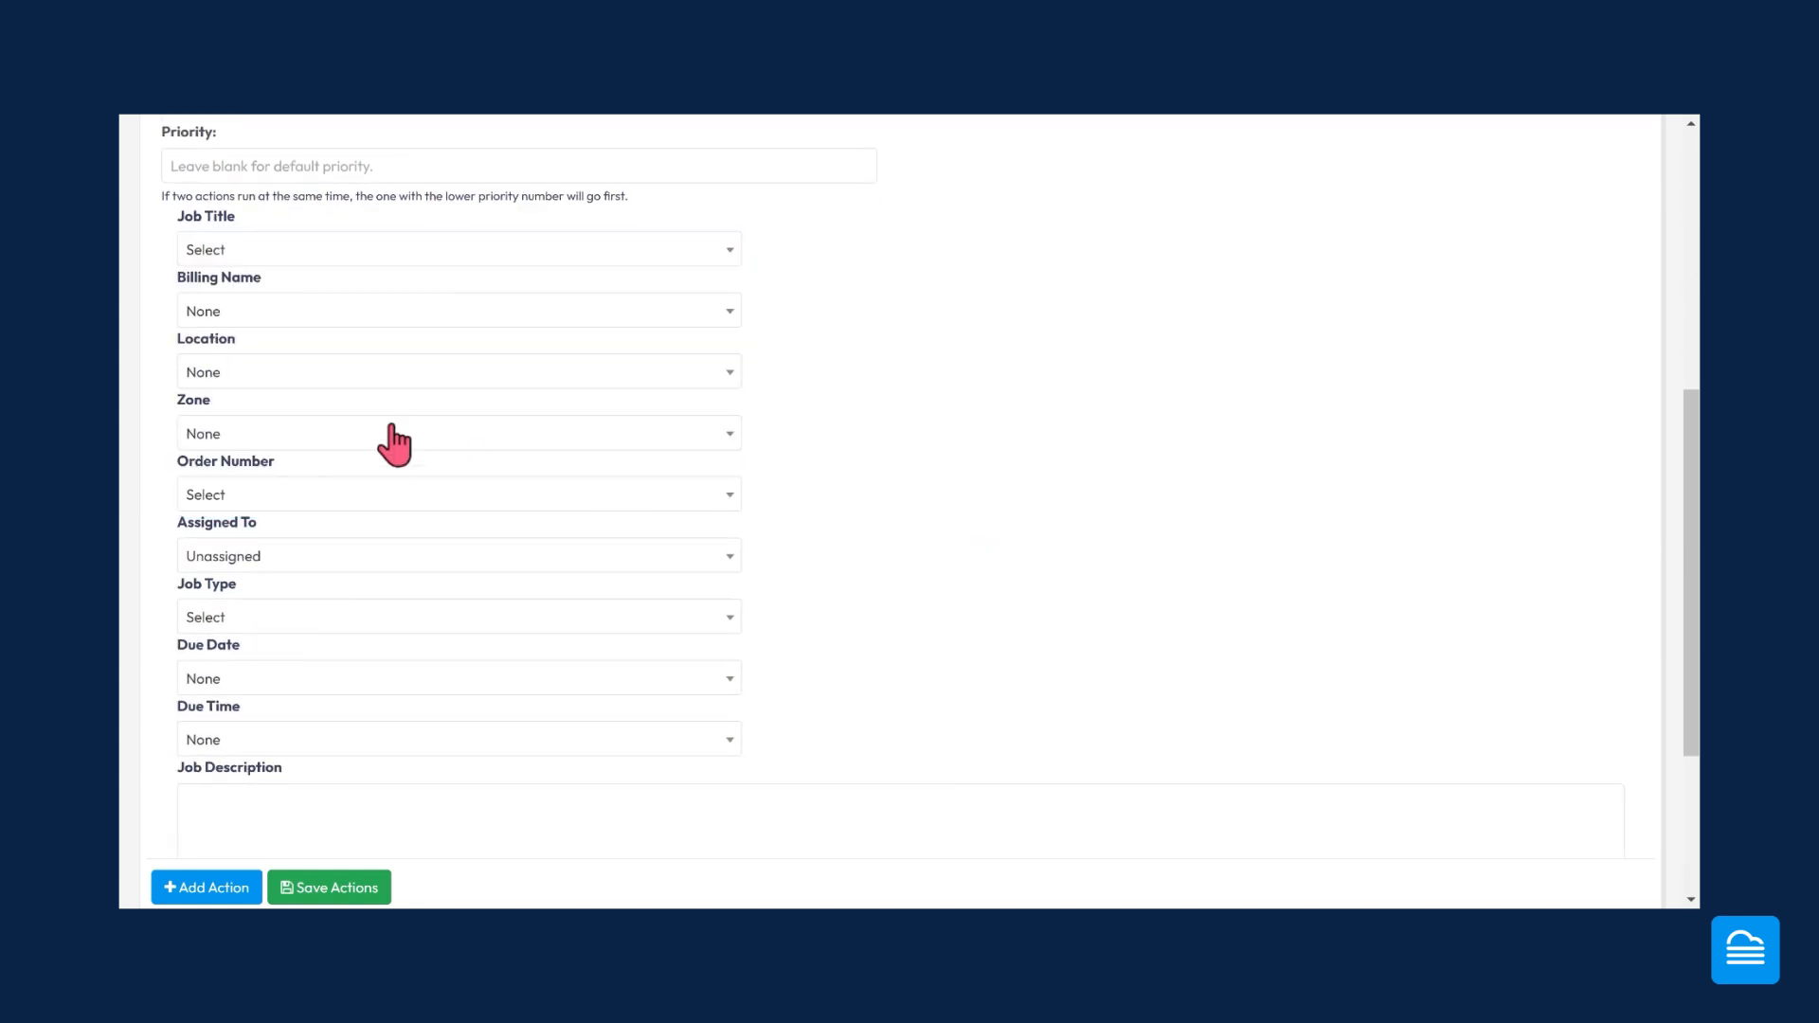
# - Set the job's Billing Name to Result of CRM Client action and its Location to formCRMLocation_1 - Job Address
pyautogui.click(258, 317)
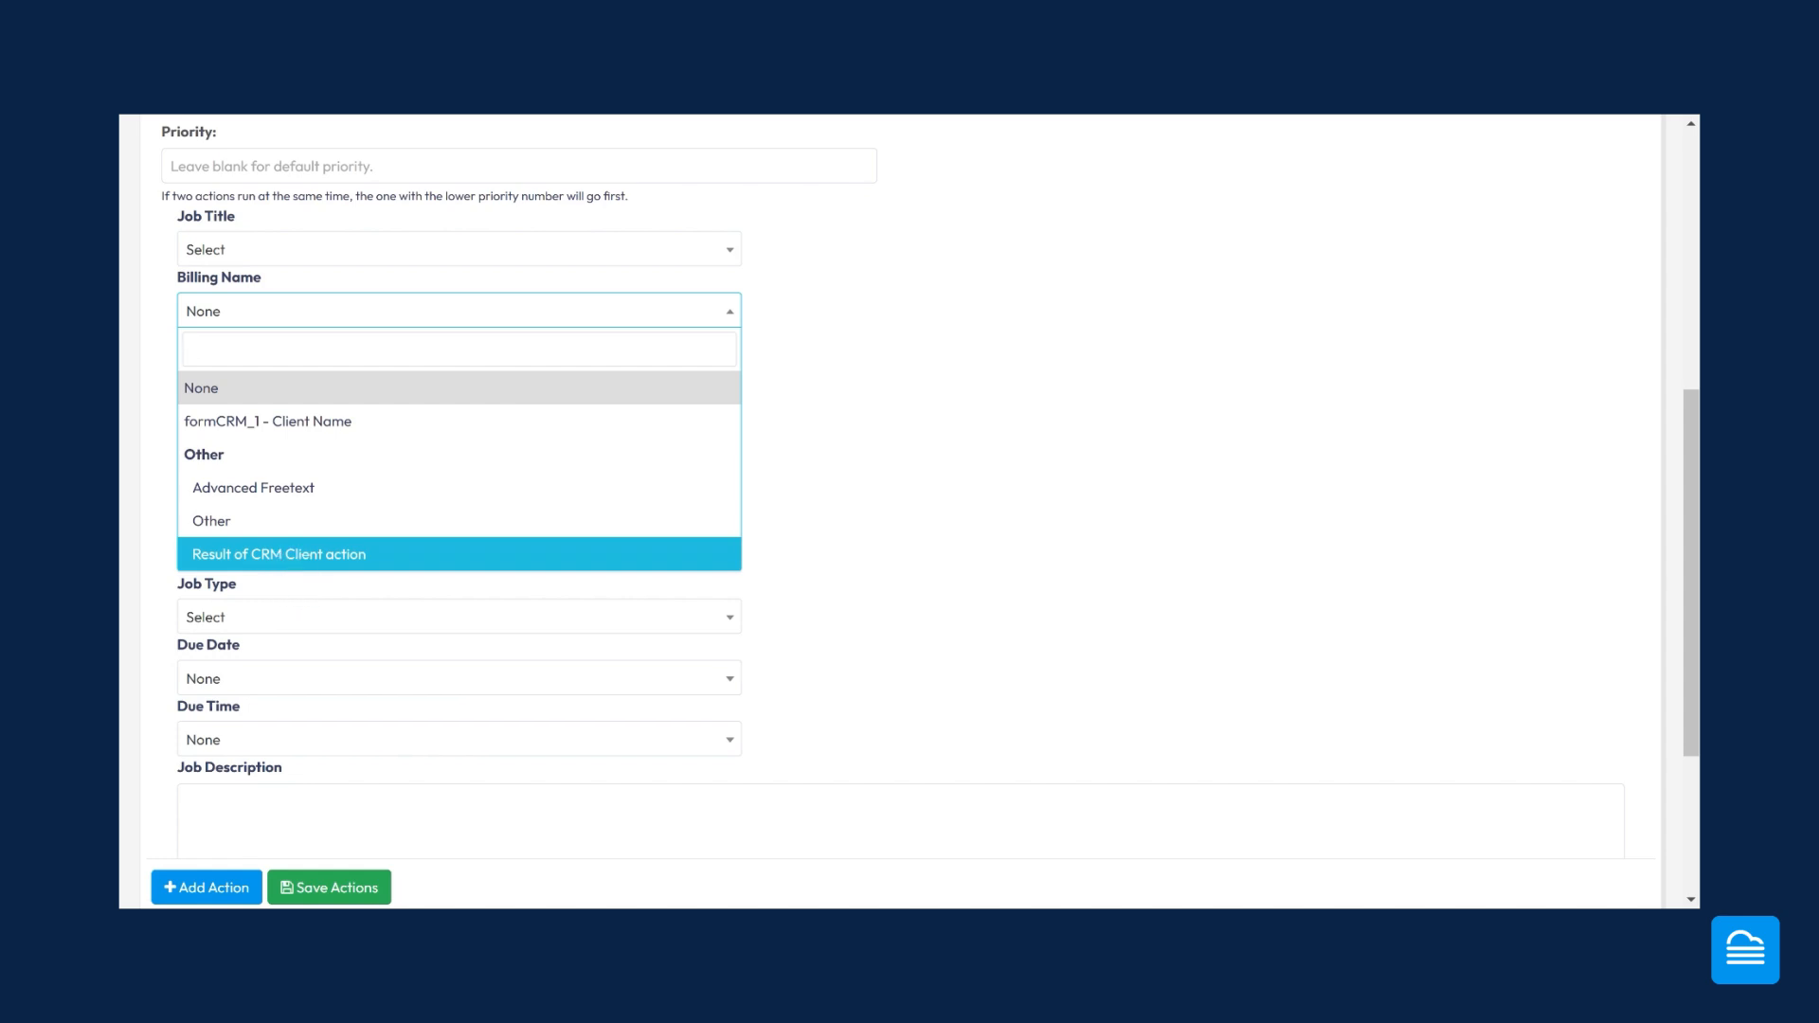
pyautogui.click(289, 555)
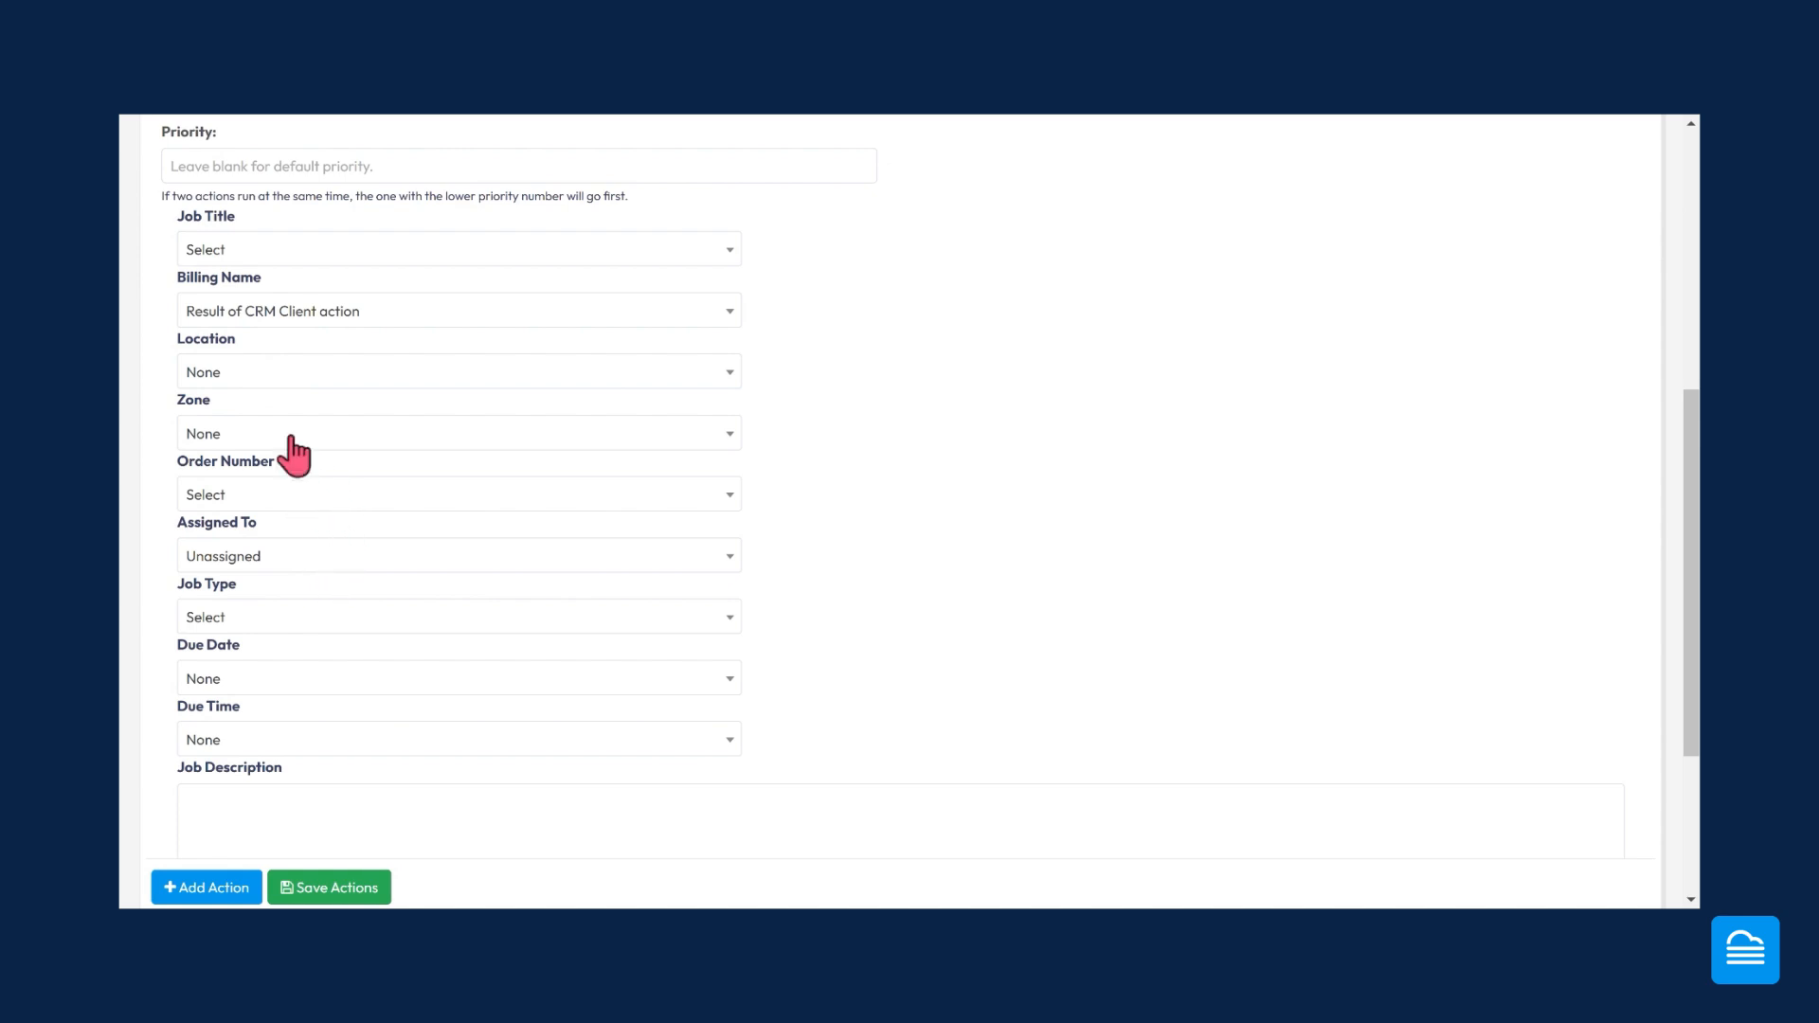
pyautogui.click(305, 375)
pyautogui.scroll(-3, 333, 563)
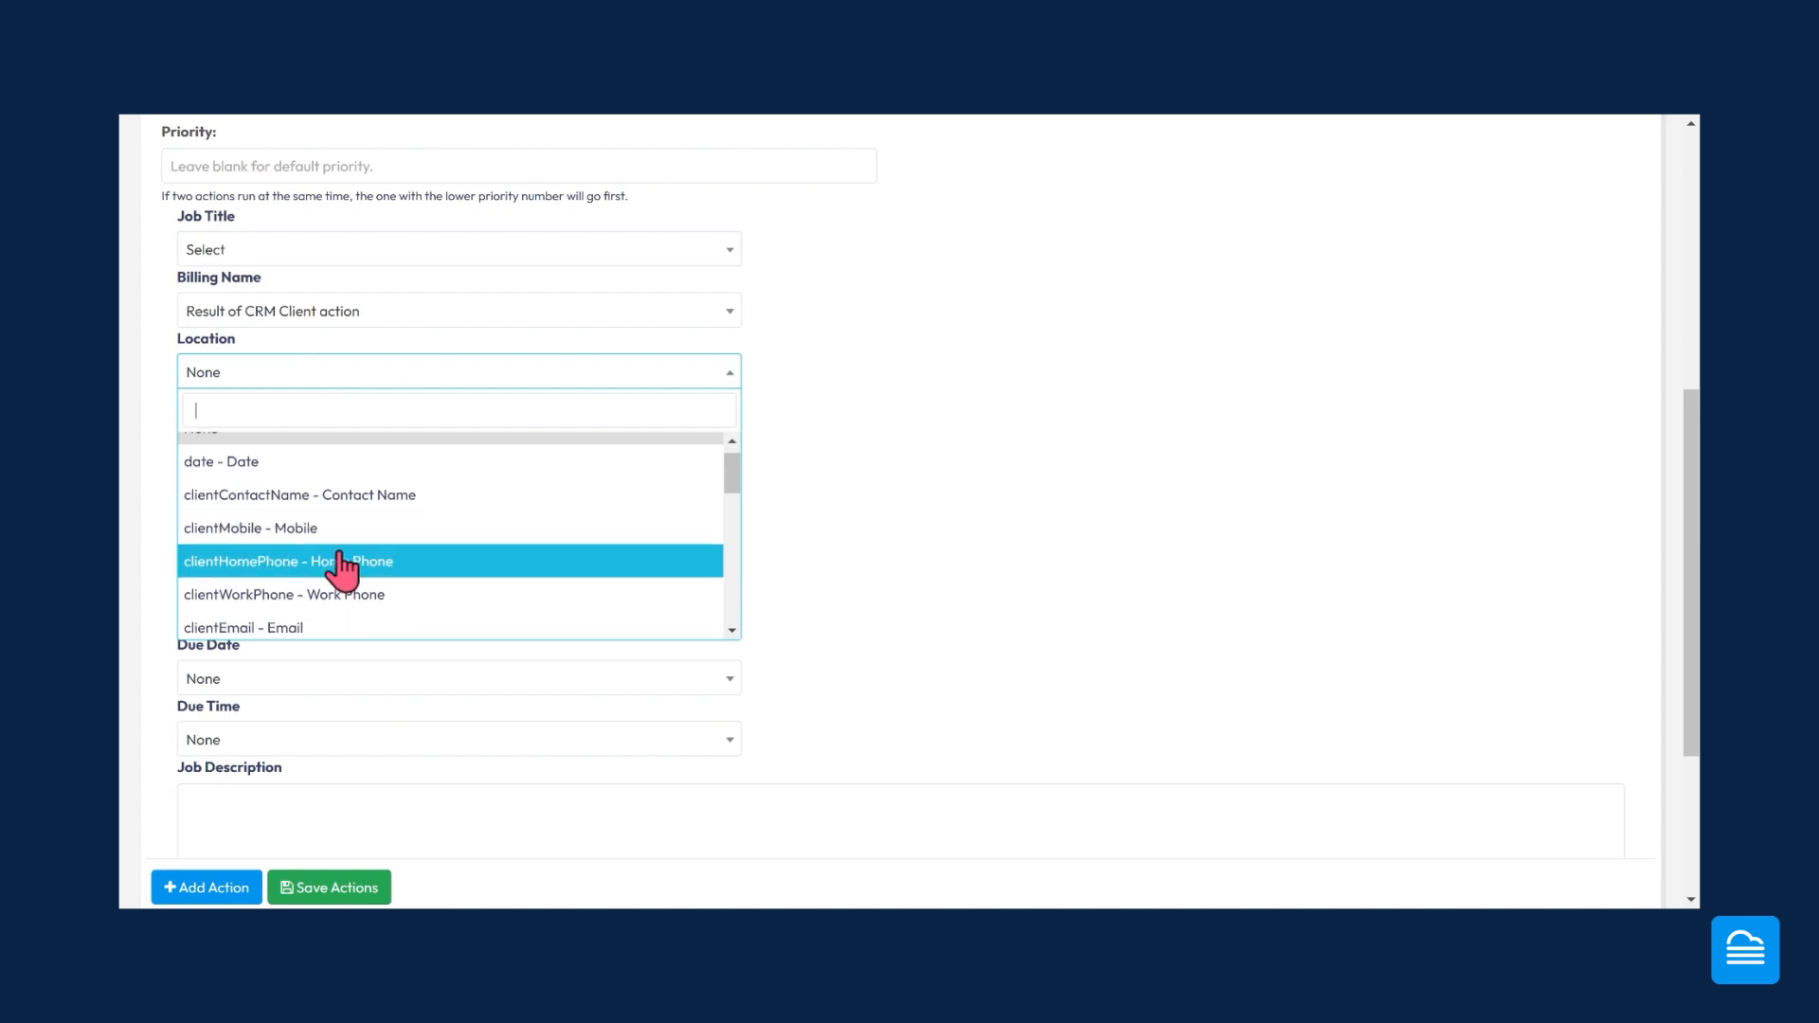
pyautogui.click(370, 502)
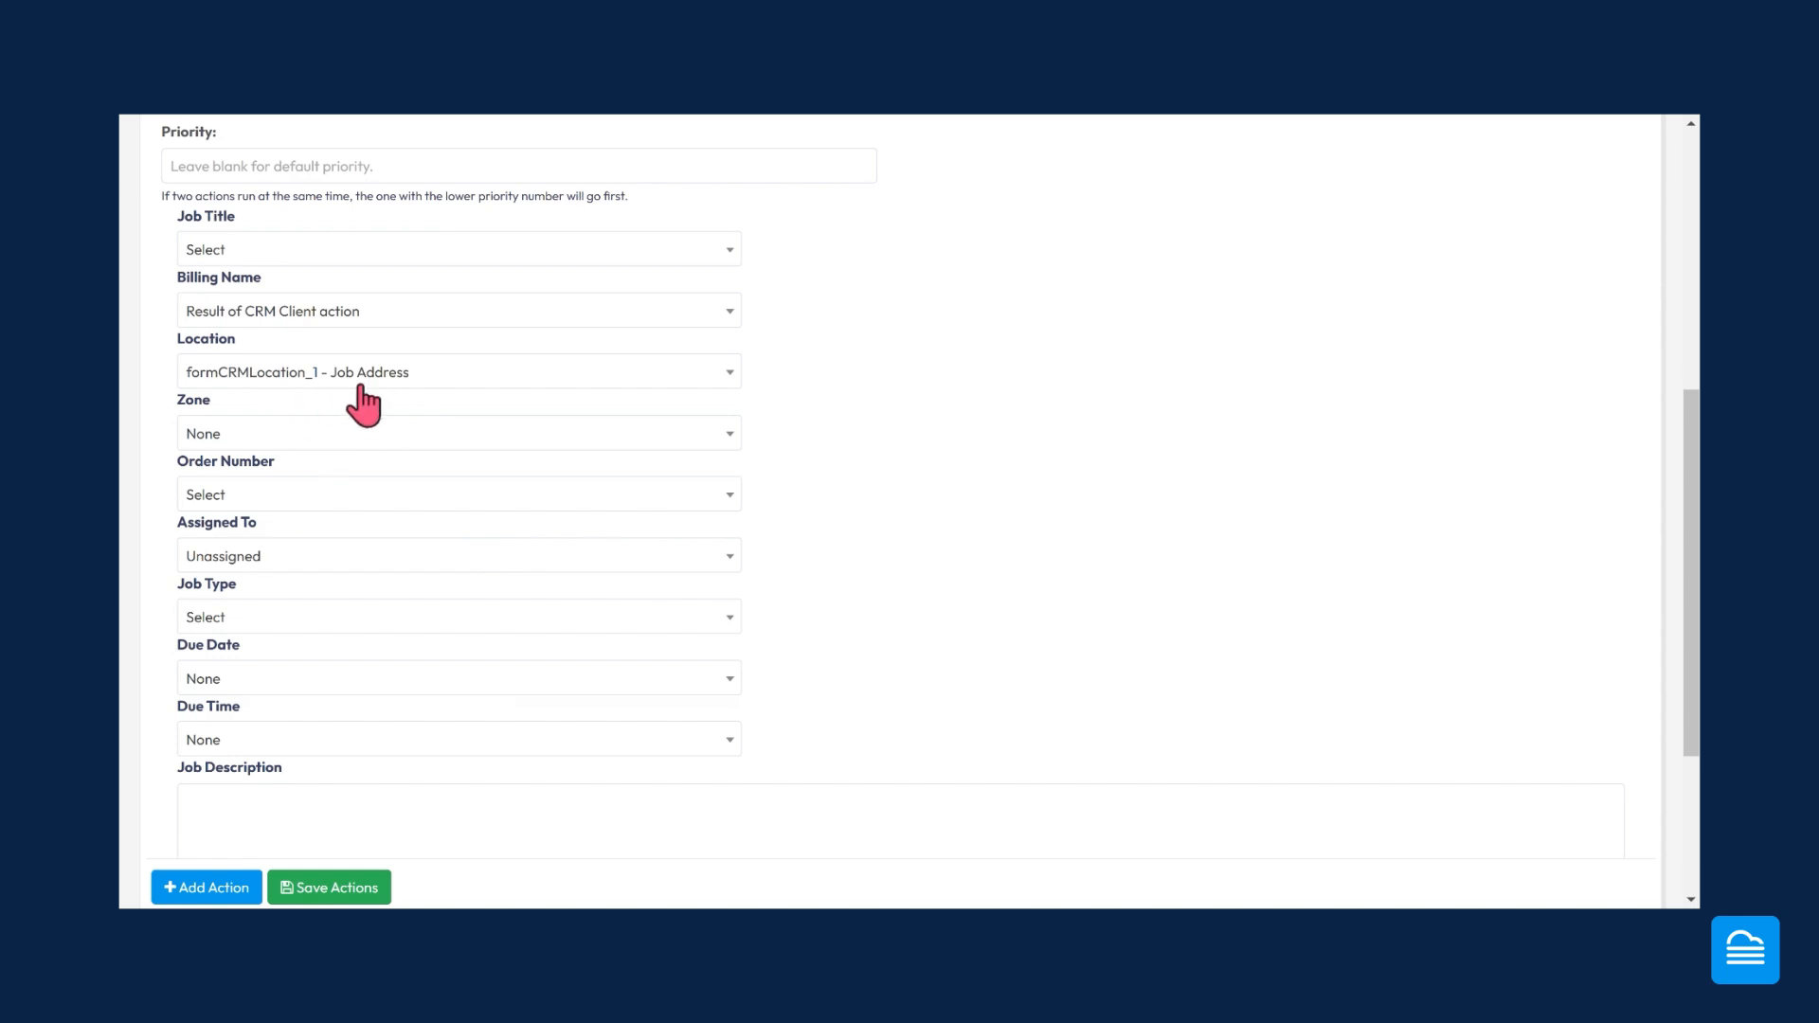
# - Review the options offered for the Create Job action's Assigned To and Job Type settings
pyautogui.scroll(-1, 289, 441)
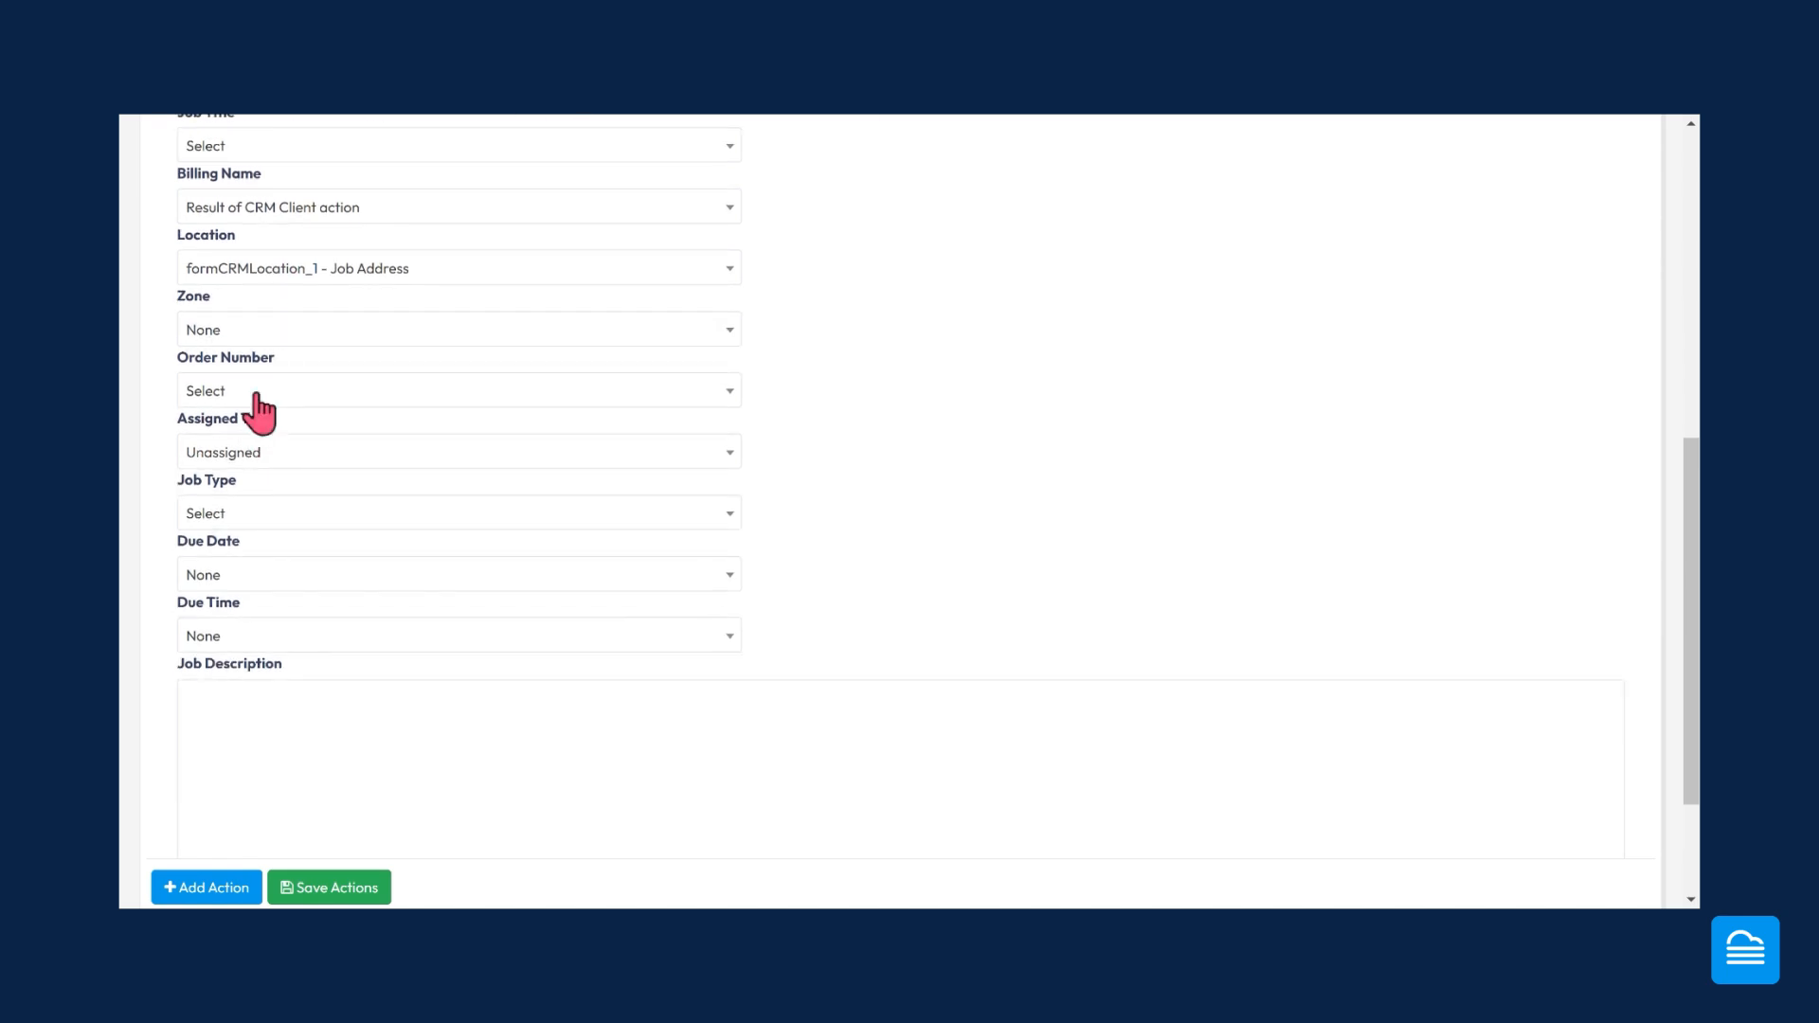
pyautogui.click(282, 453)
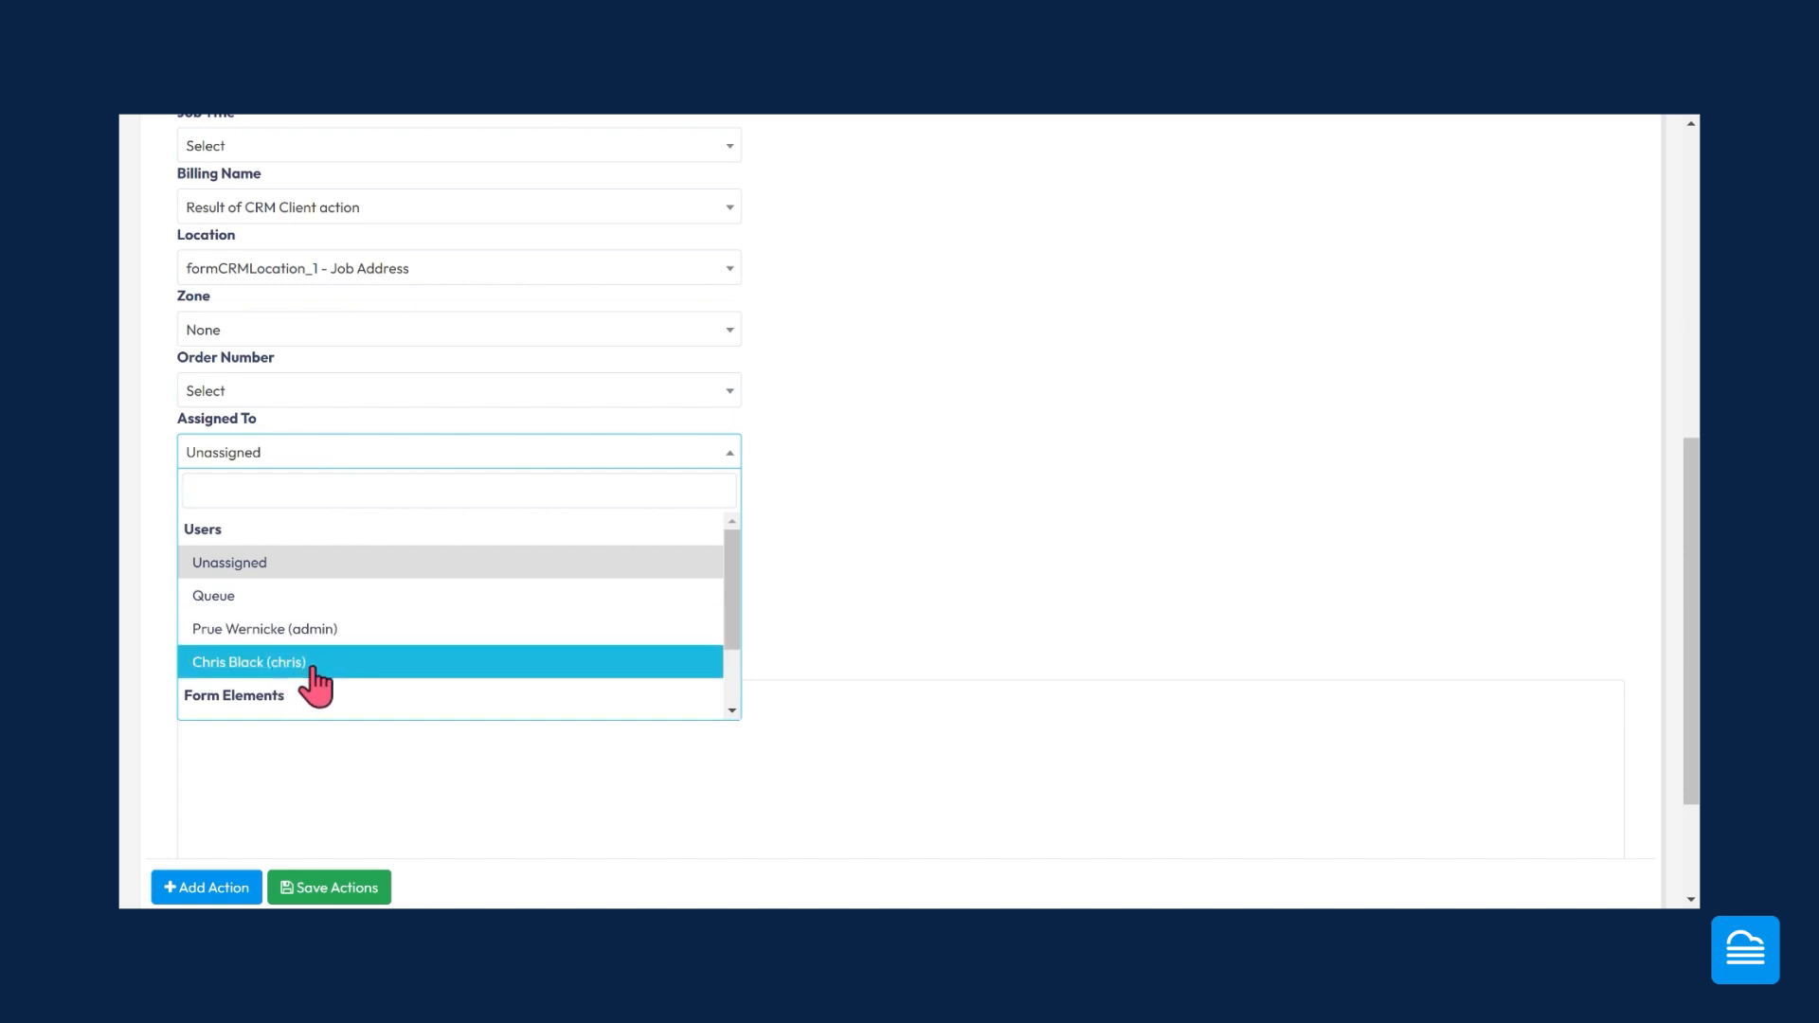
pyautogui.click(892, 465)
pyautogui.scroll(-1, 459, 446)
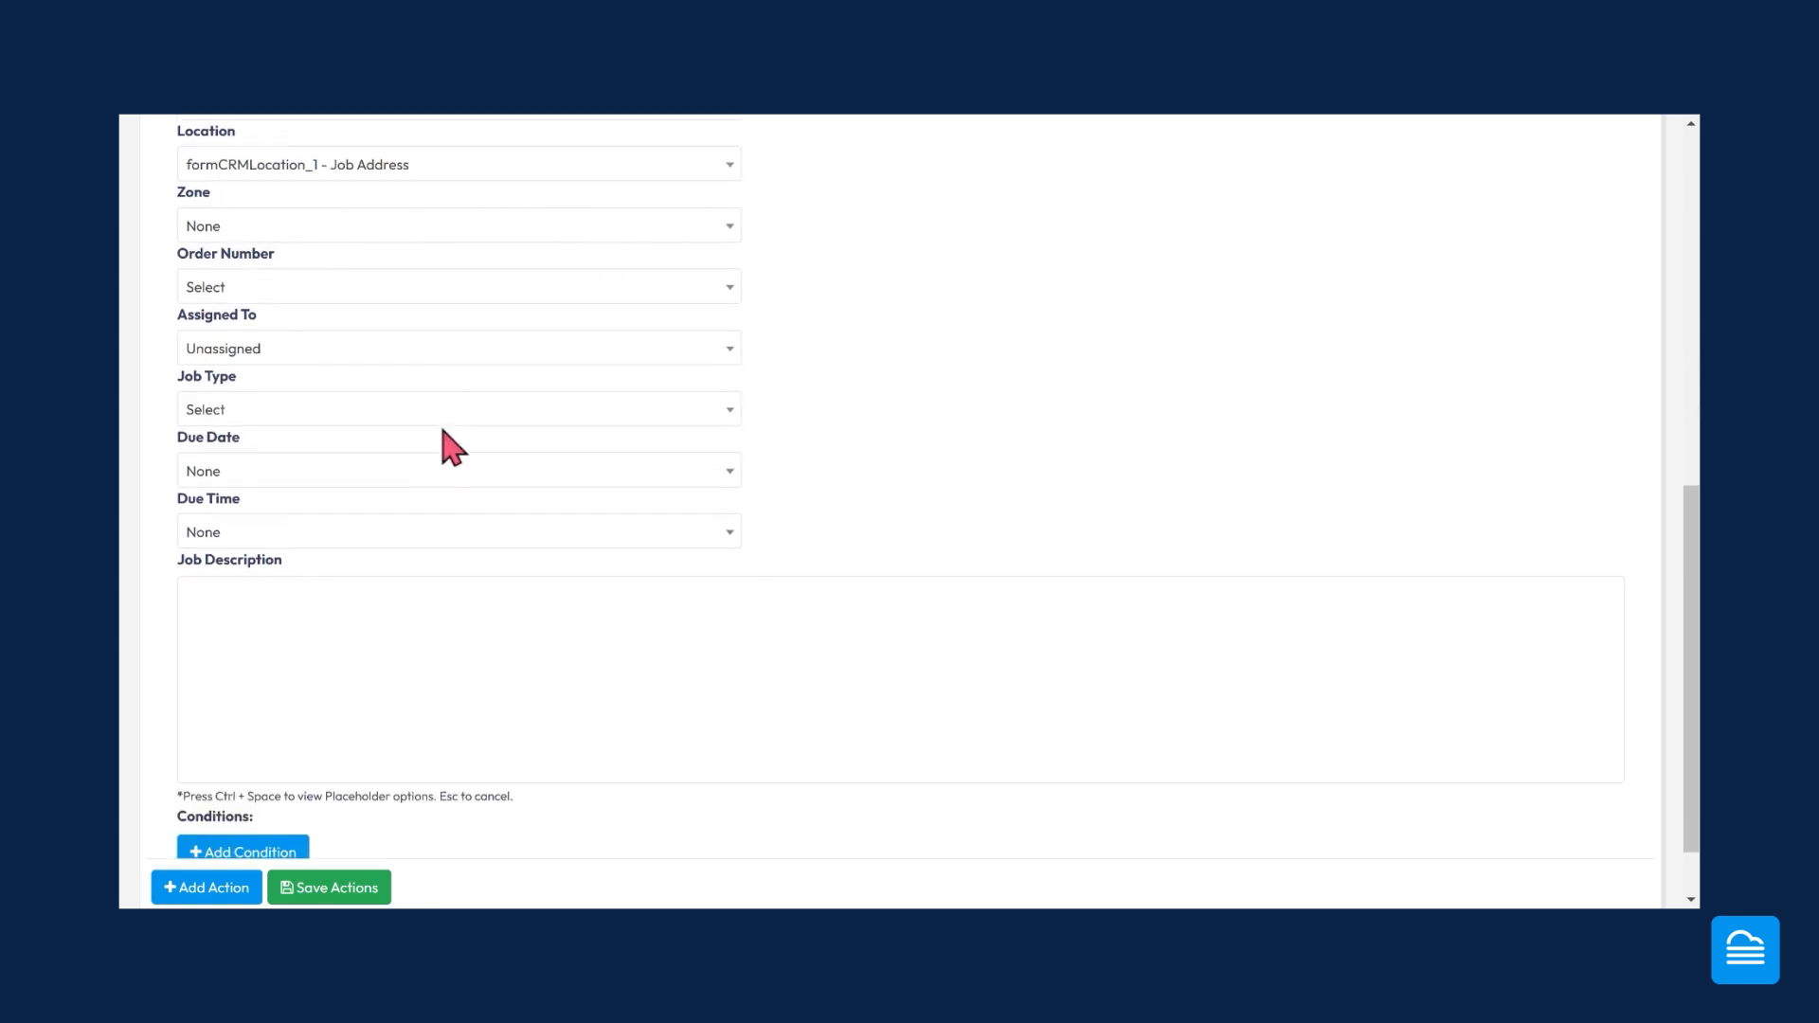
pyautogui.click(259, 417)
pyautogui.scroll(-1, 322, 583)
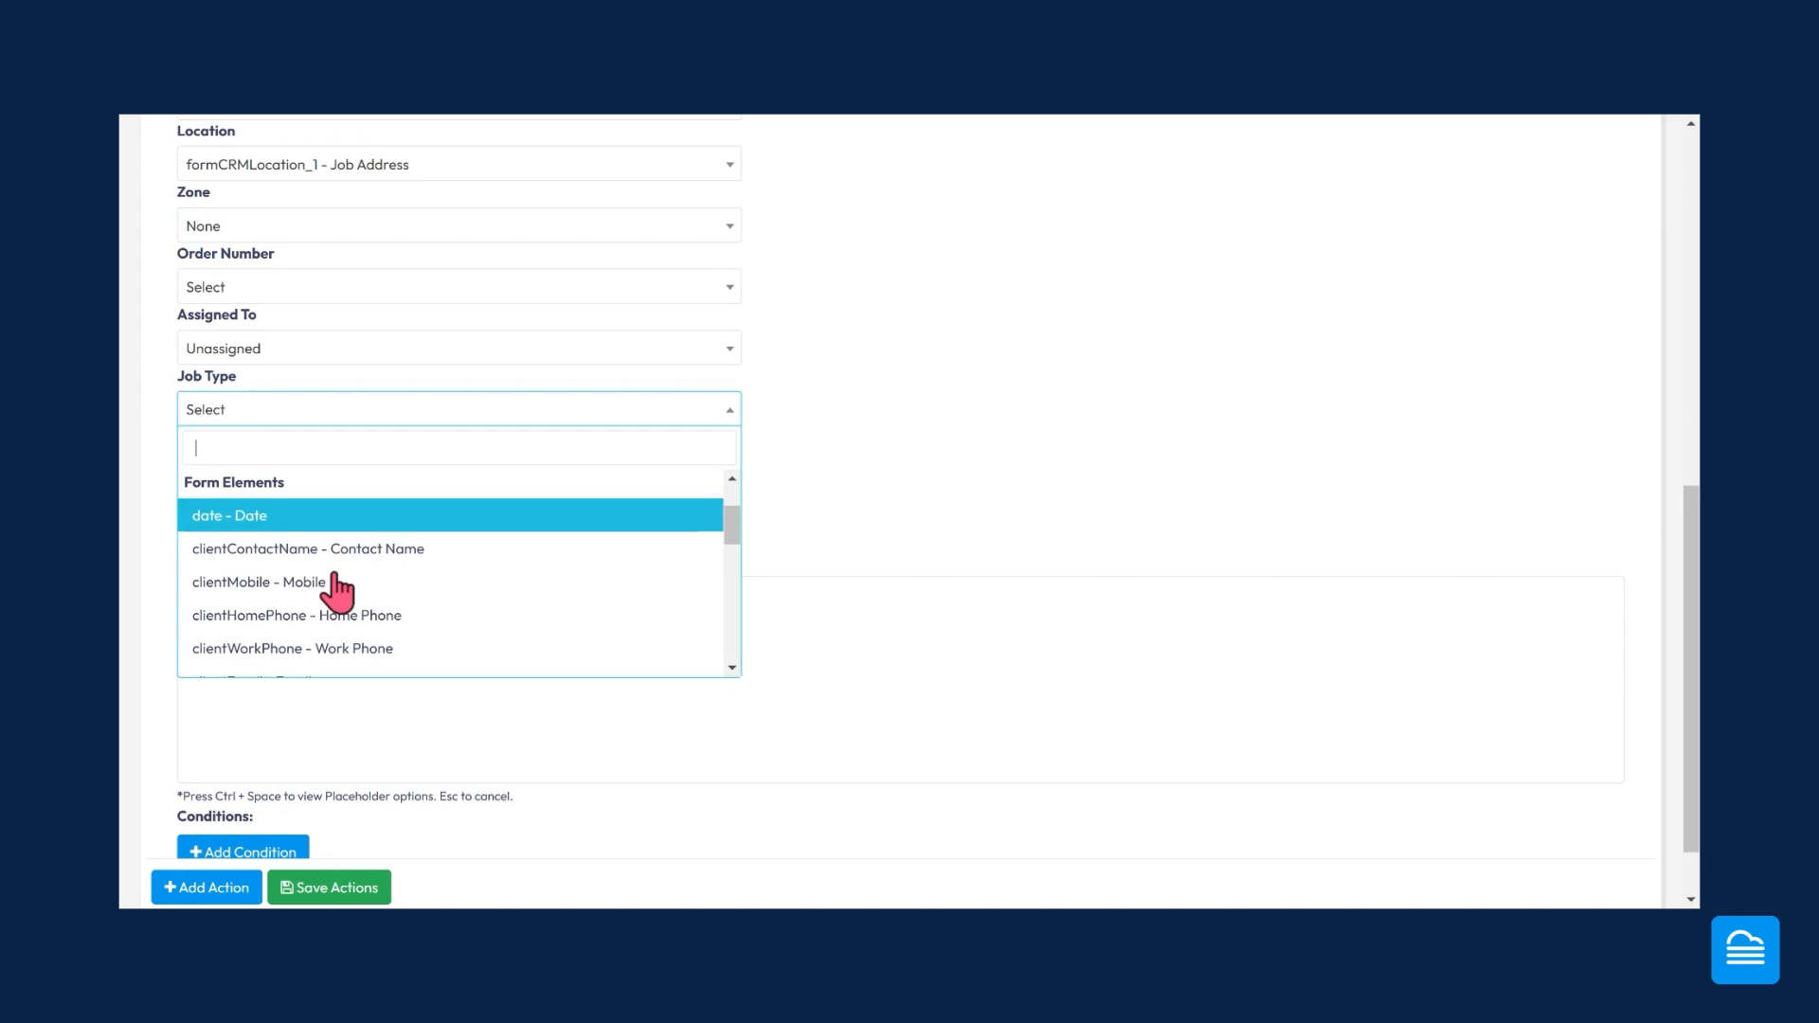
pyautogui.scroll(-1, 334, 582)
pyautogui.scroll(2, 294, 579)
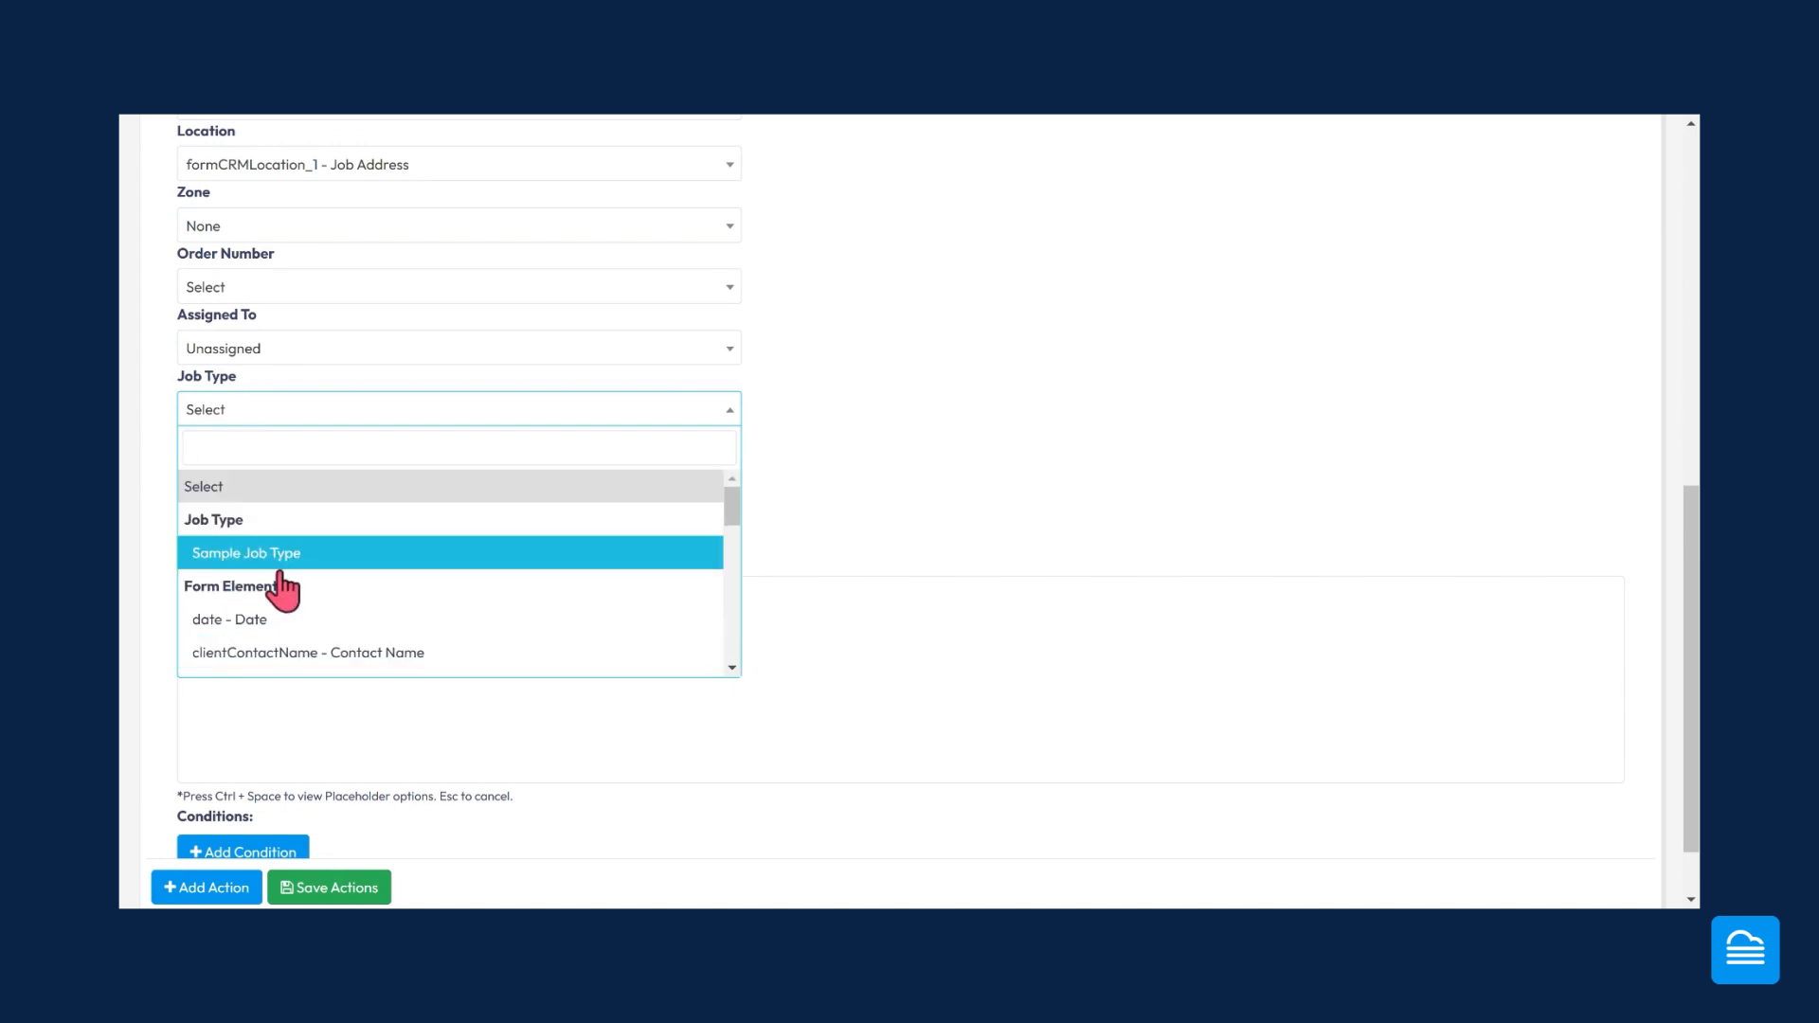
pyautogui.click(963, 464)
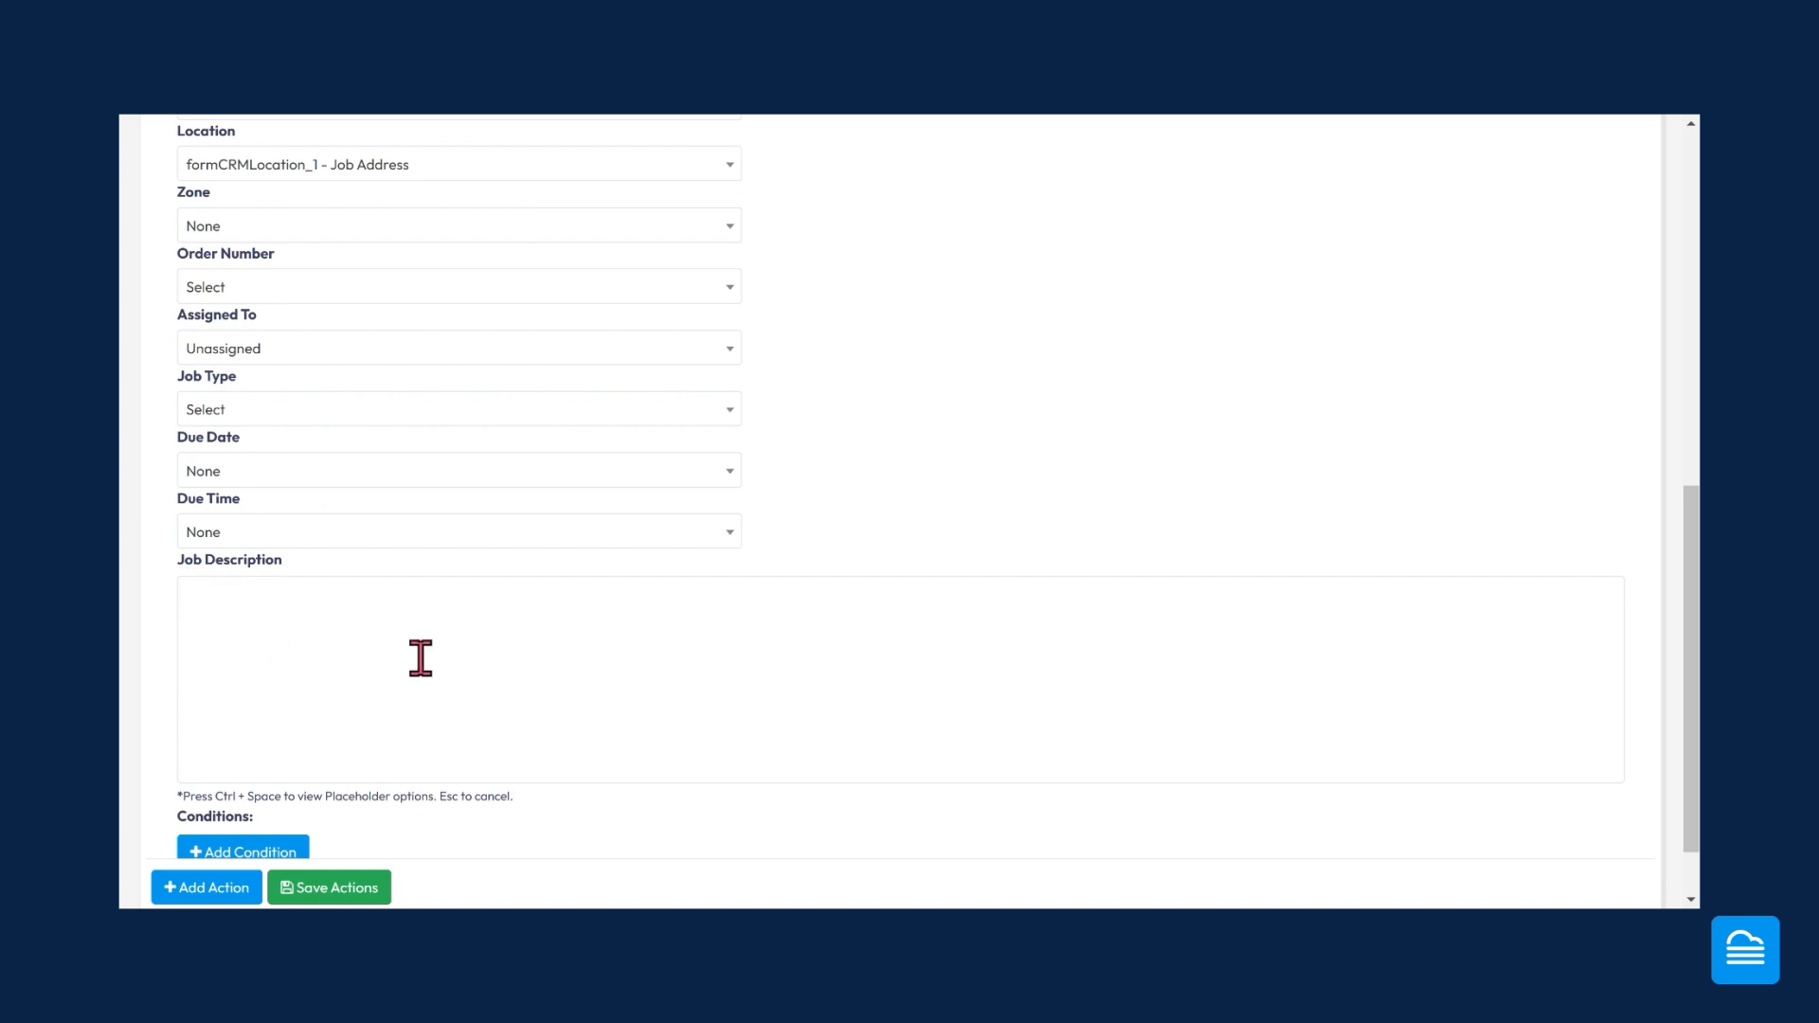
# - Add a condition to the Create Job action requiring jobCompleteYesNo - Job Complete to equal No
pyautogui.scroll(-1, 520, 644)
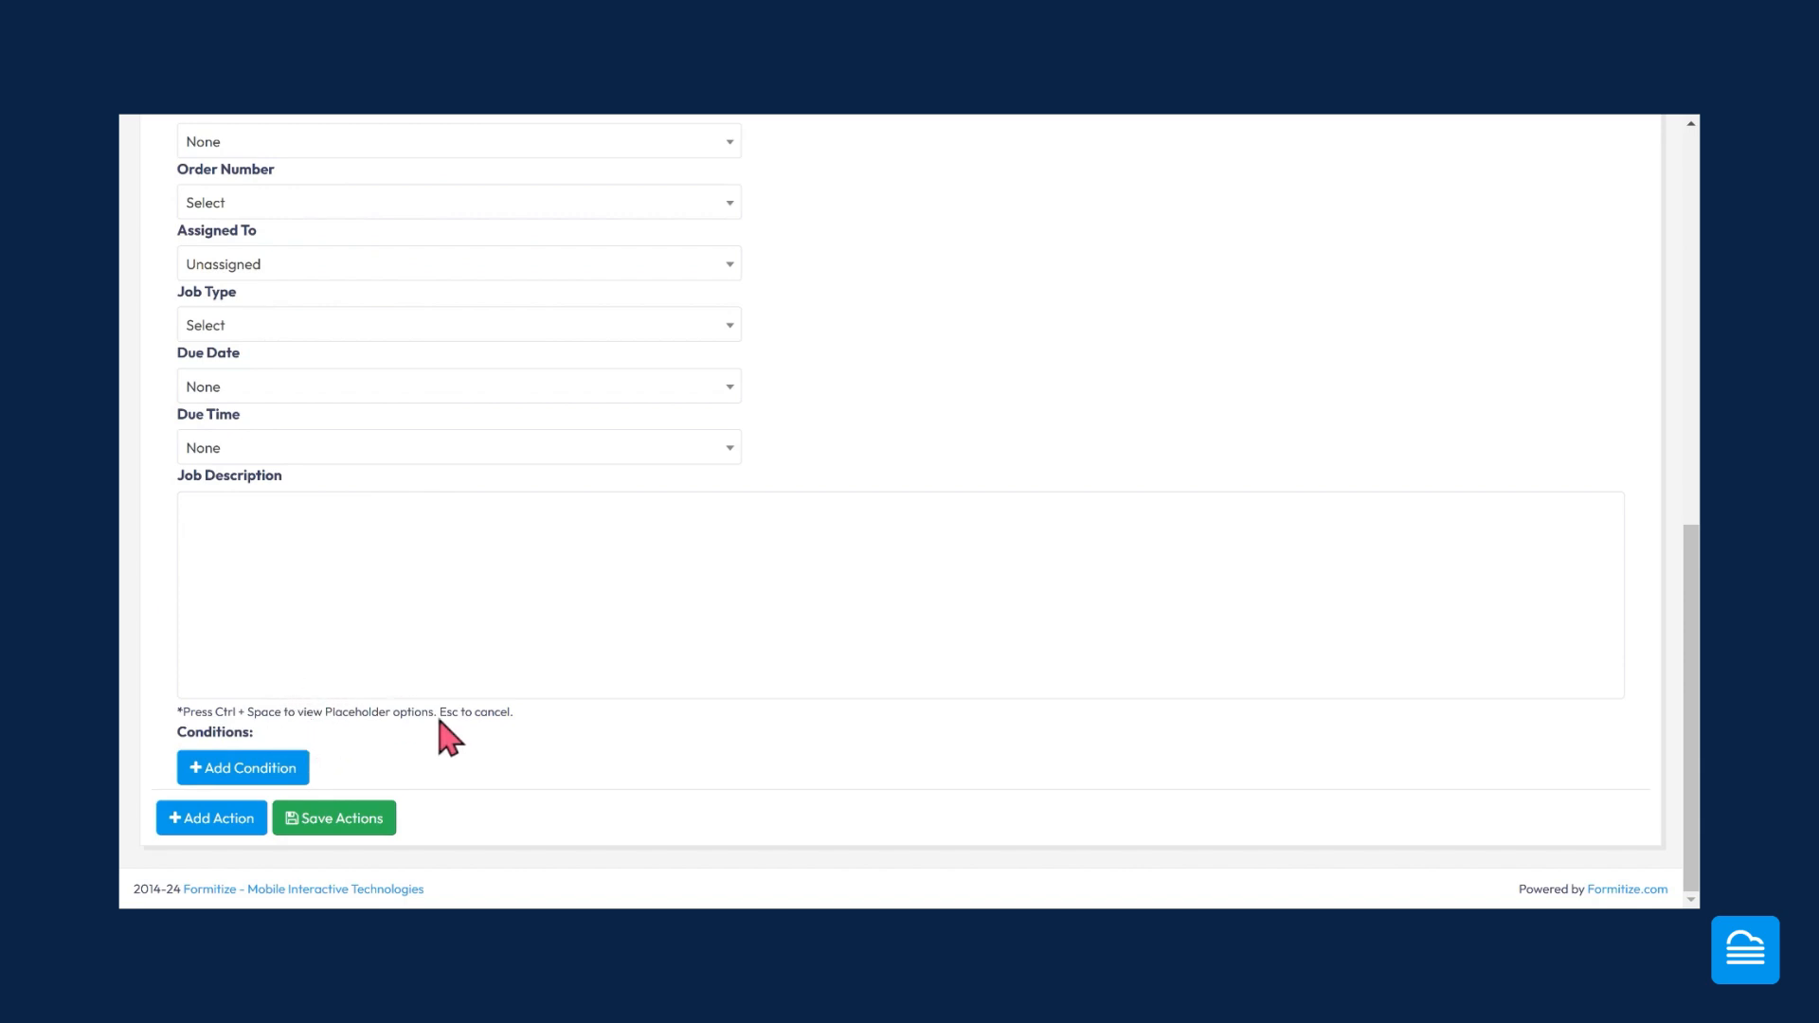
pyautogui.click(254, 772)
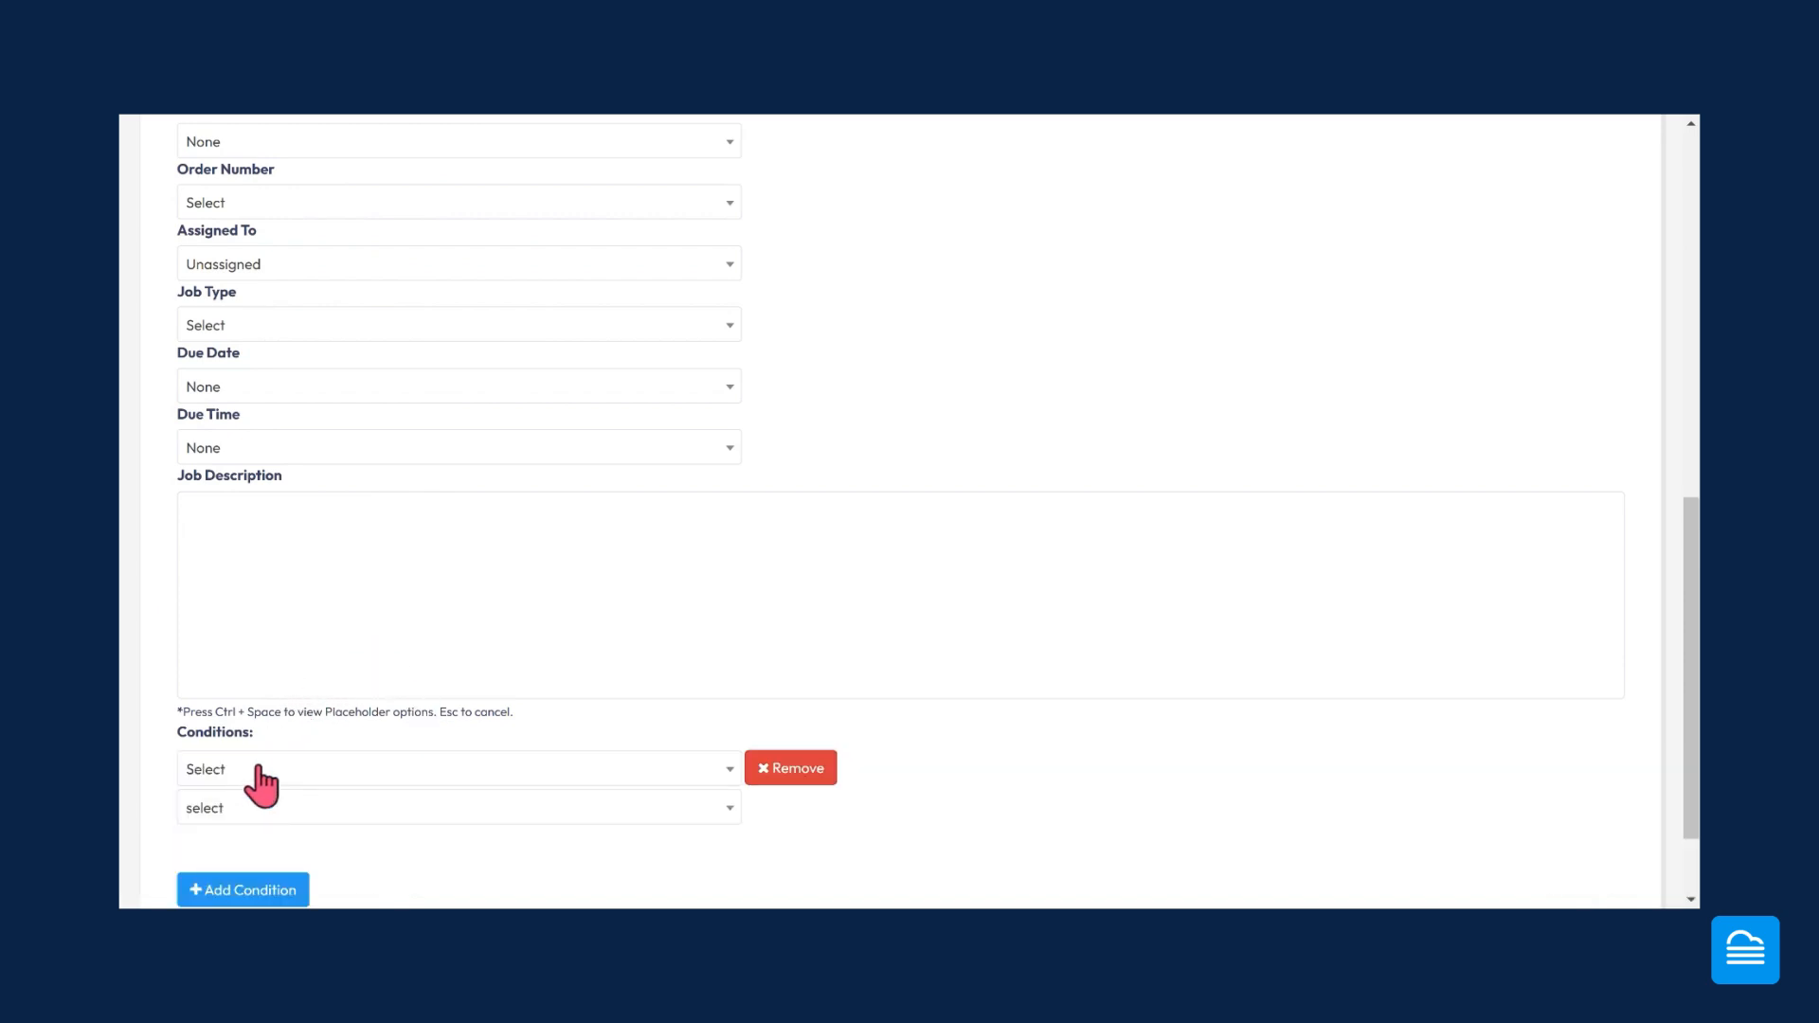
pyautogui.scroll(-1, 284, 710)
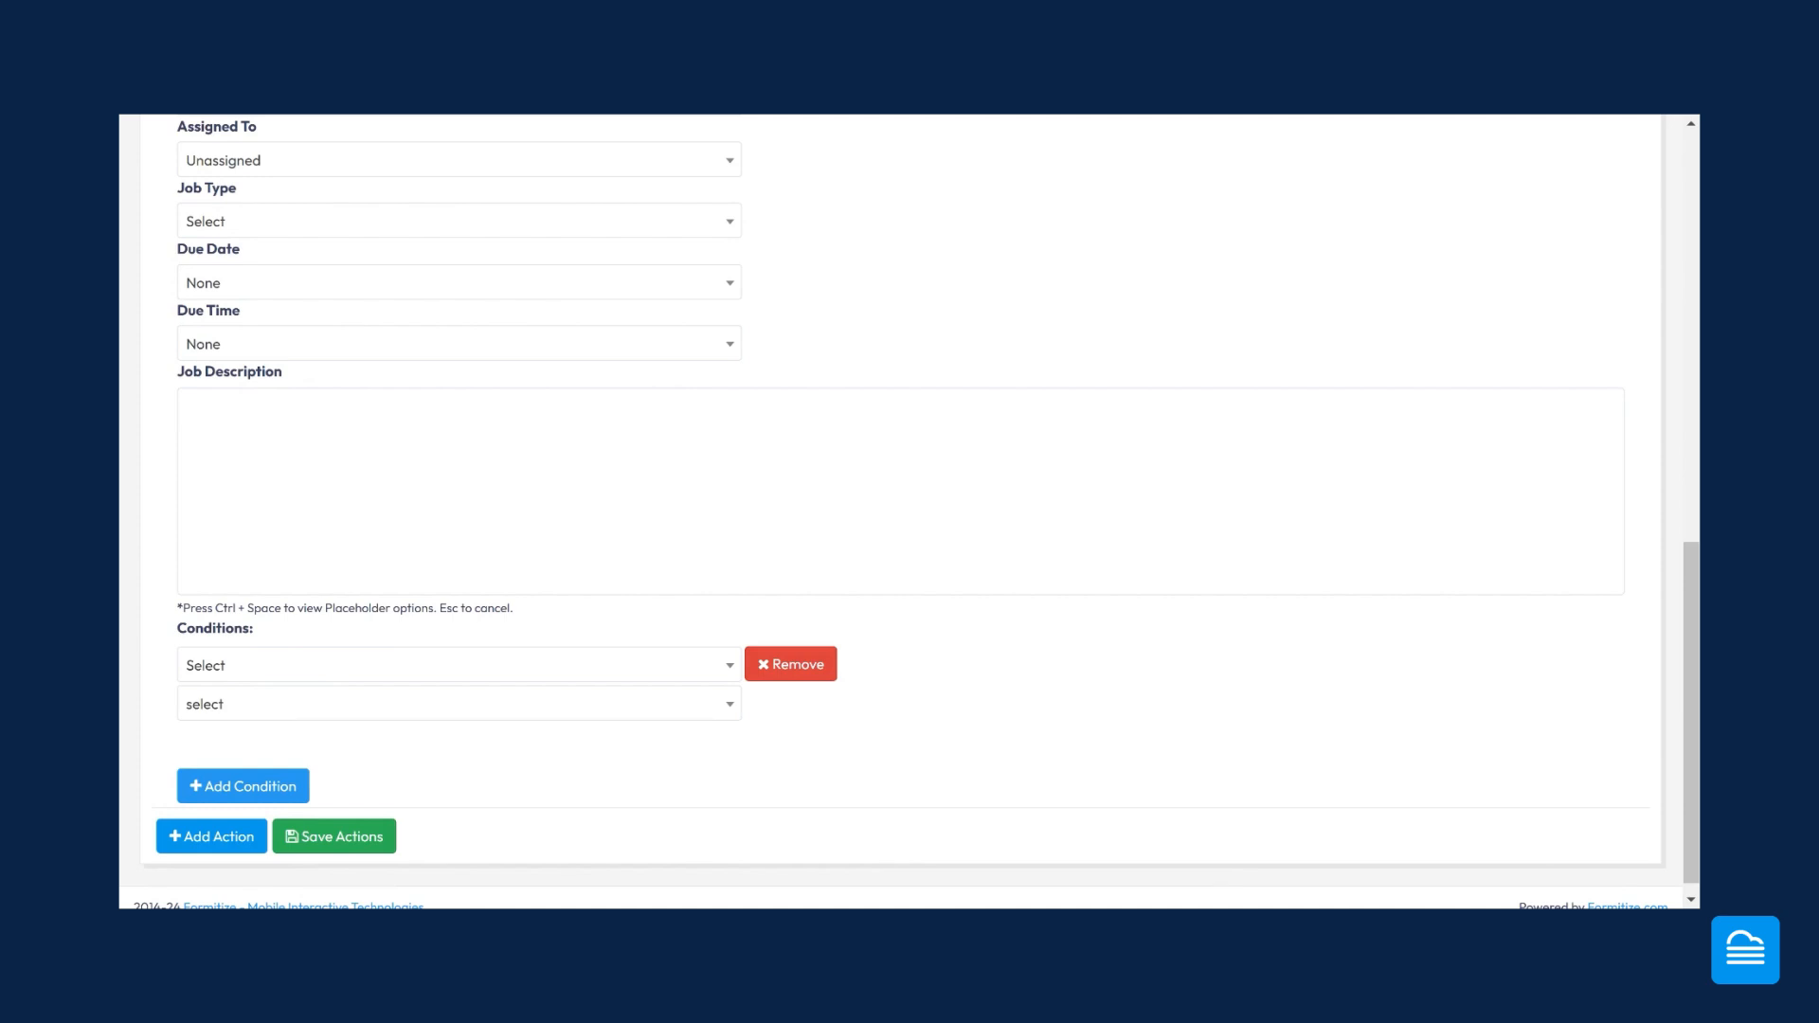
pyautogui.click(225, 667)
pyautogui.scroll(-3, 436, 569)
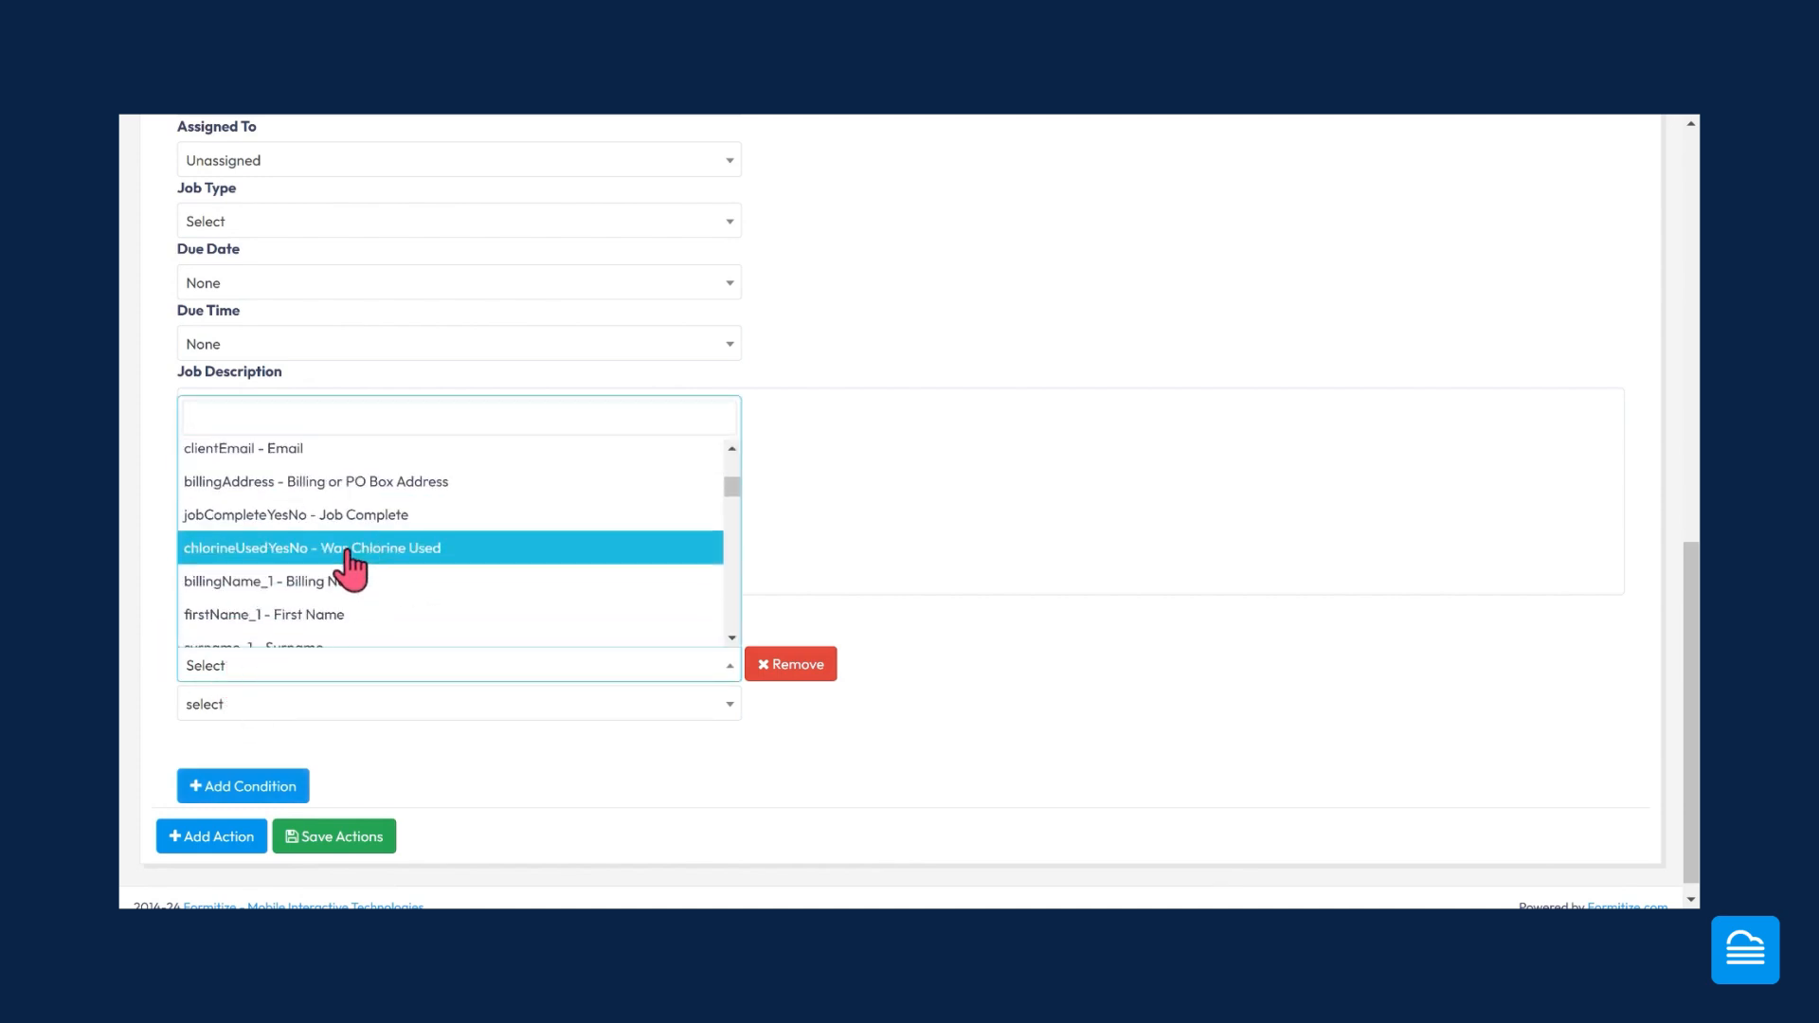
pyautogui.scroll(-2, 407, 521)
pyautogui.scroll(2, 427, 526)
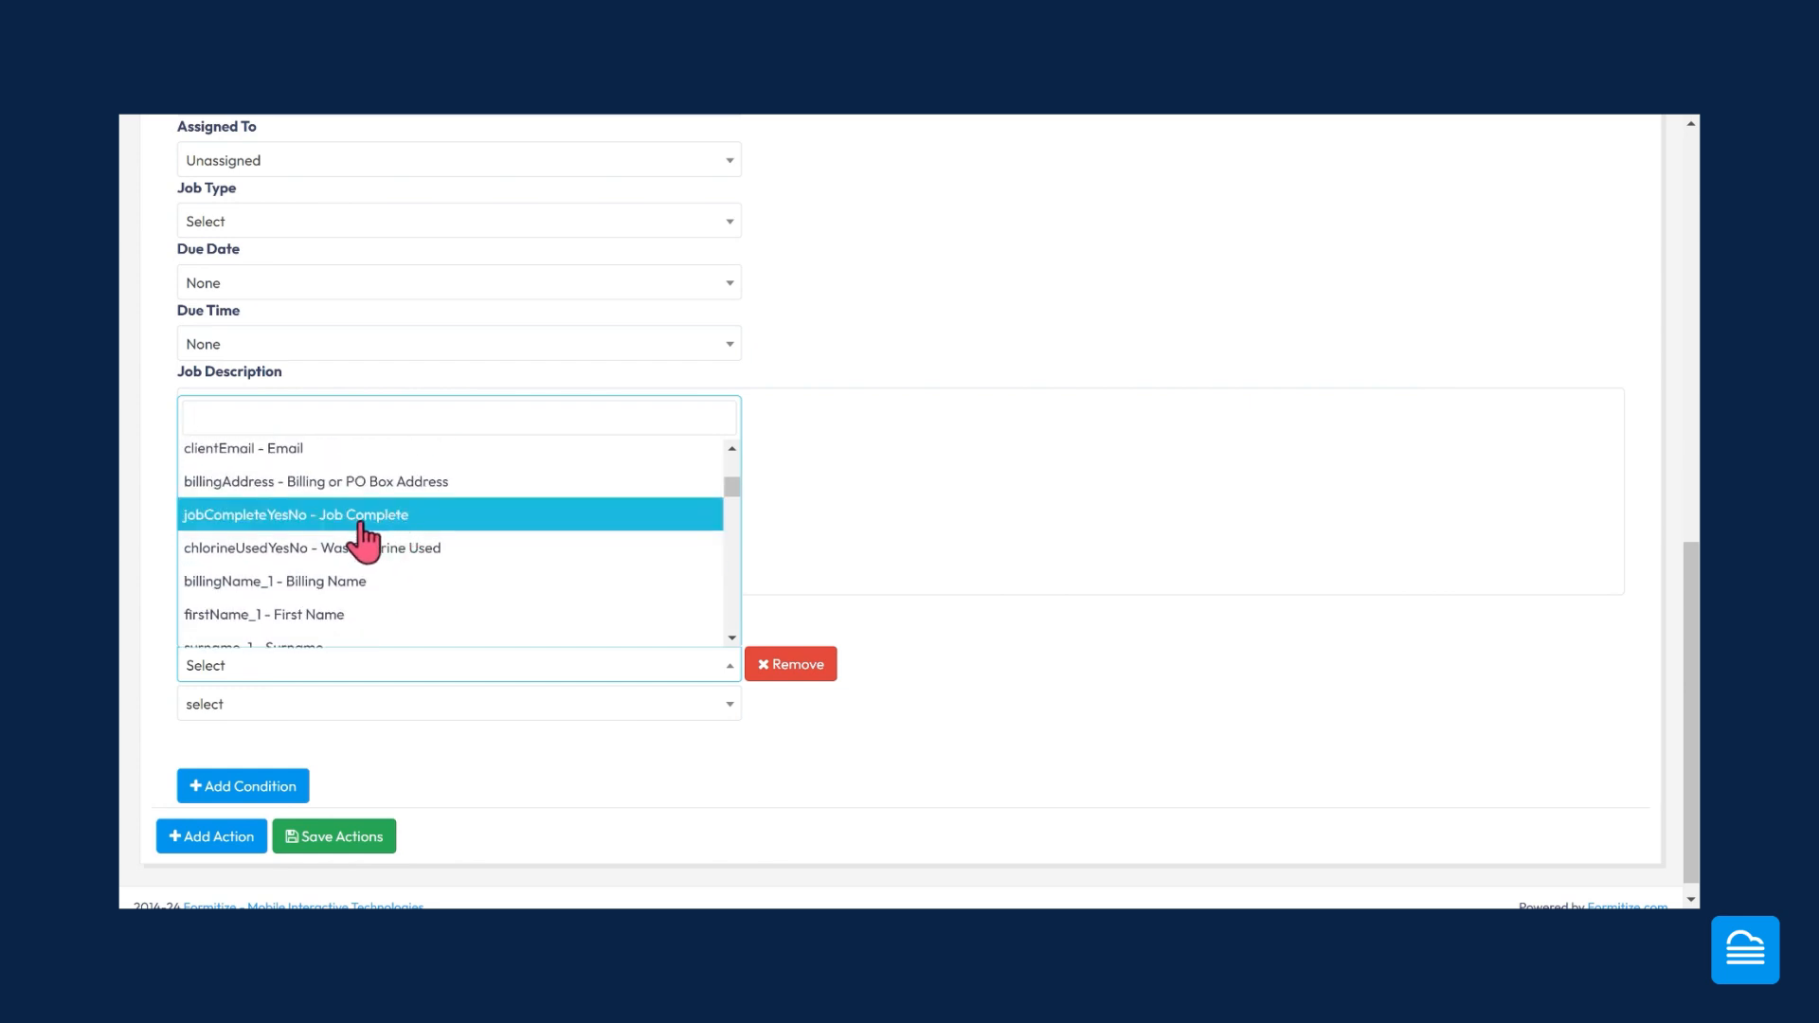
pyautogui.click(360, 516)
pyautogui.click(228, 708)
pyautogui.click(216, 527)
pyautogui.click(186, 761)
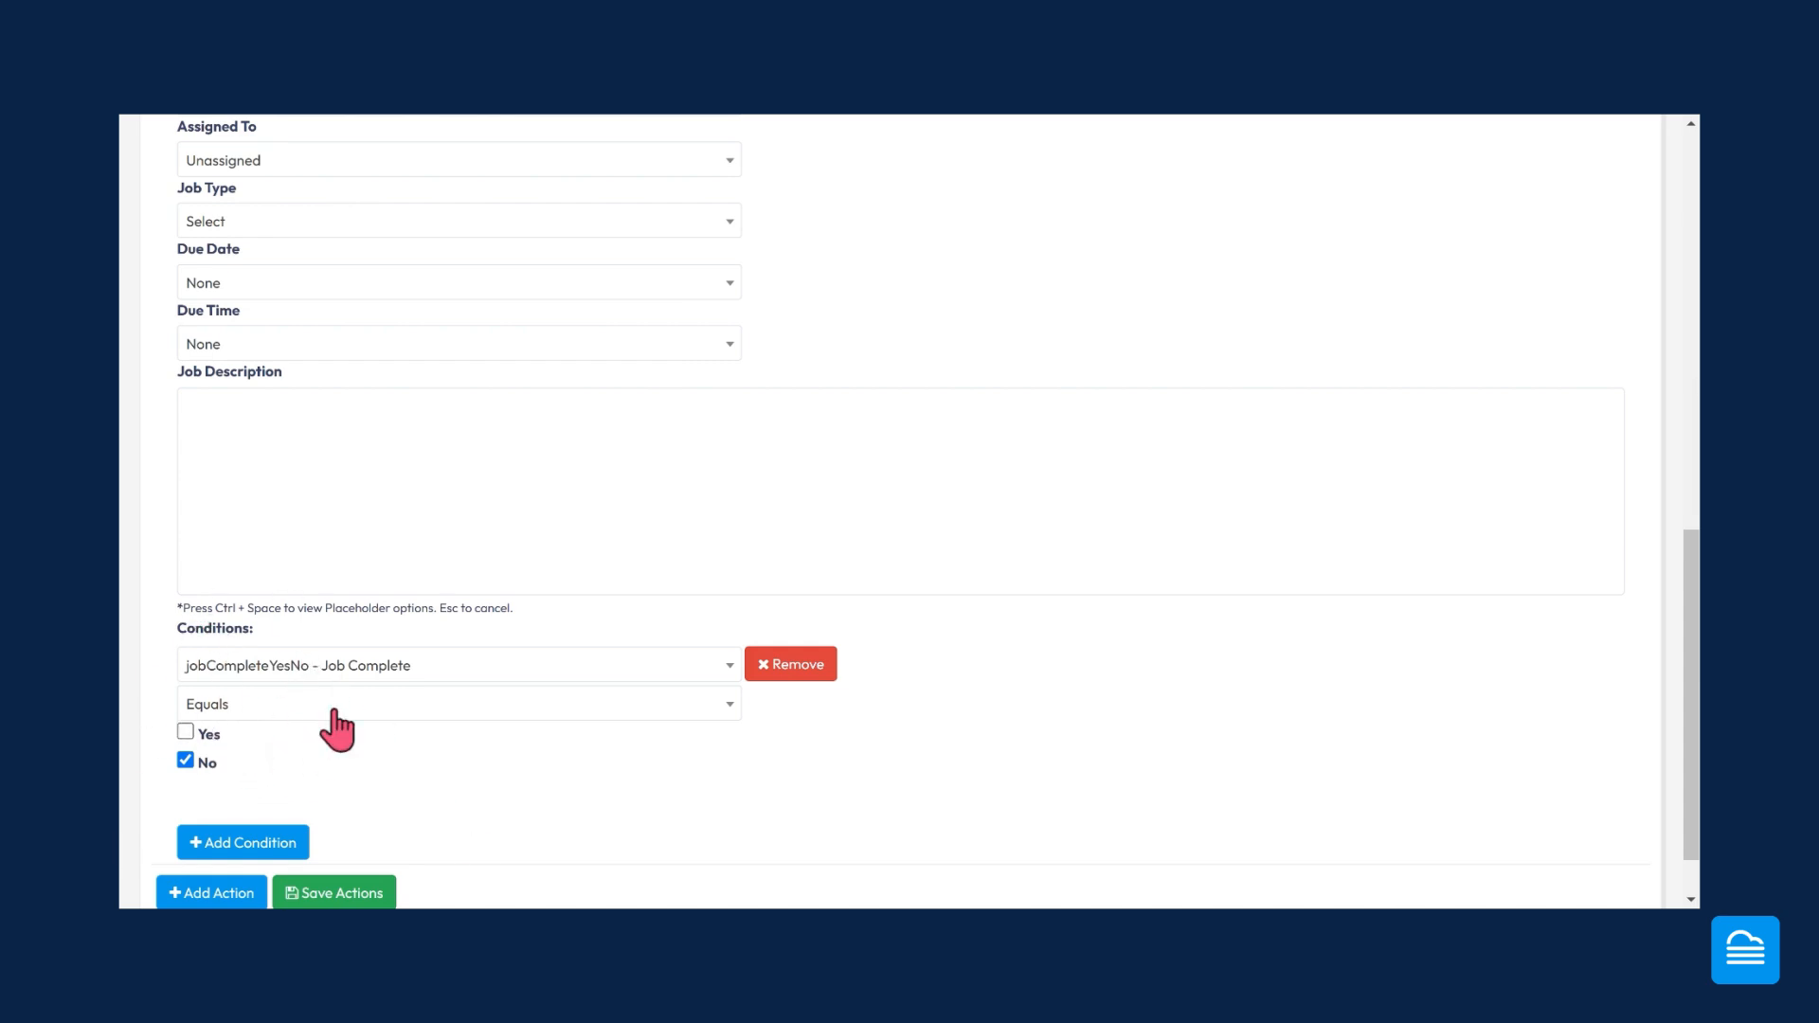
# - Discard the unsaved Create Job action and set the type of a blank new action to Modify form Status
pyautogui.scroll(-2, 486, 767)
pyautogui.scroll(10, 600, 758)
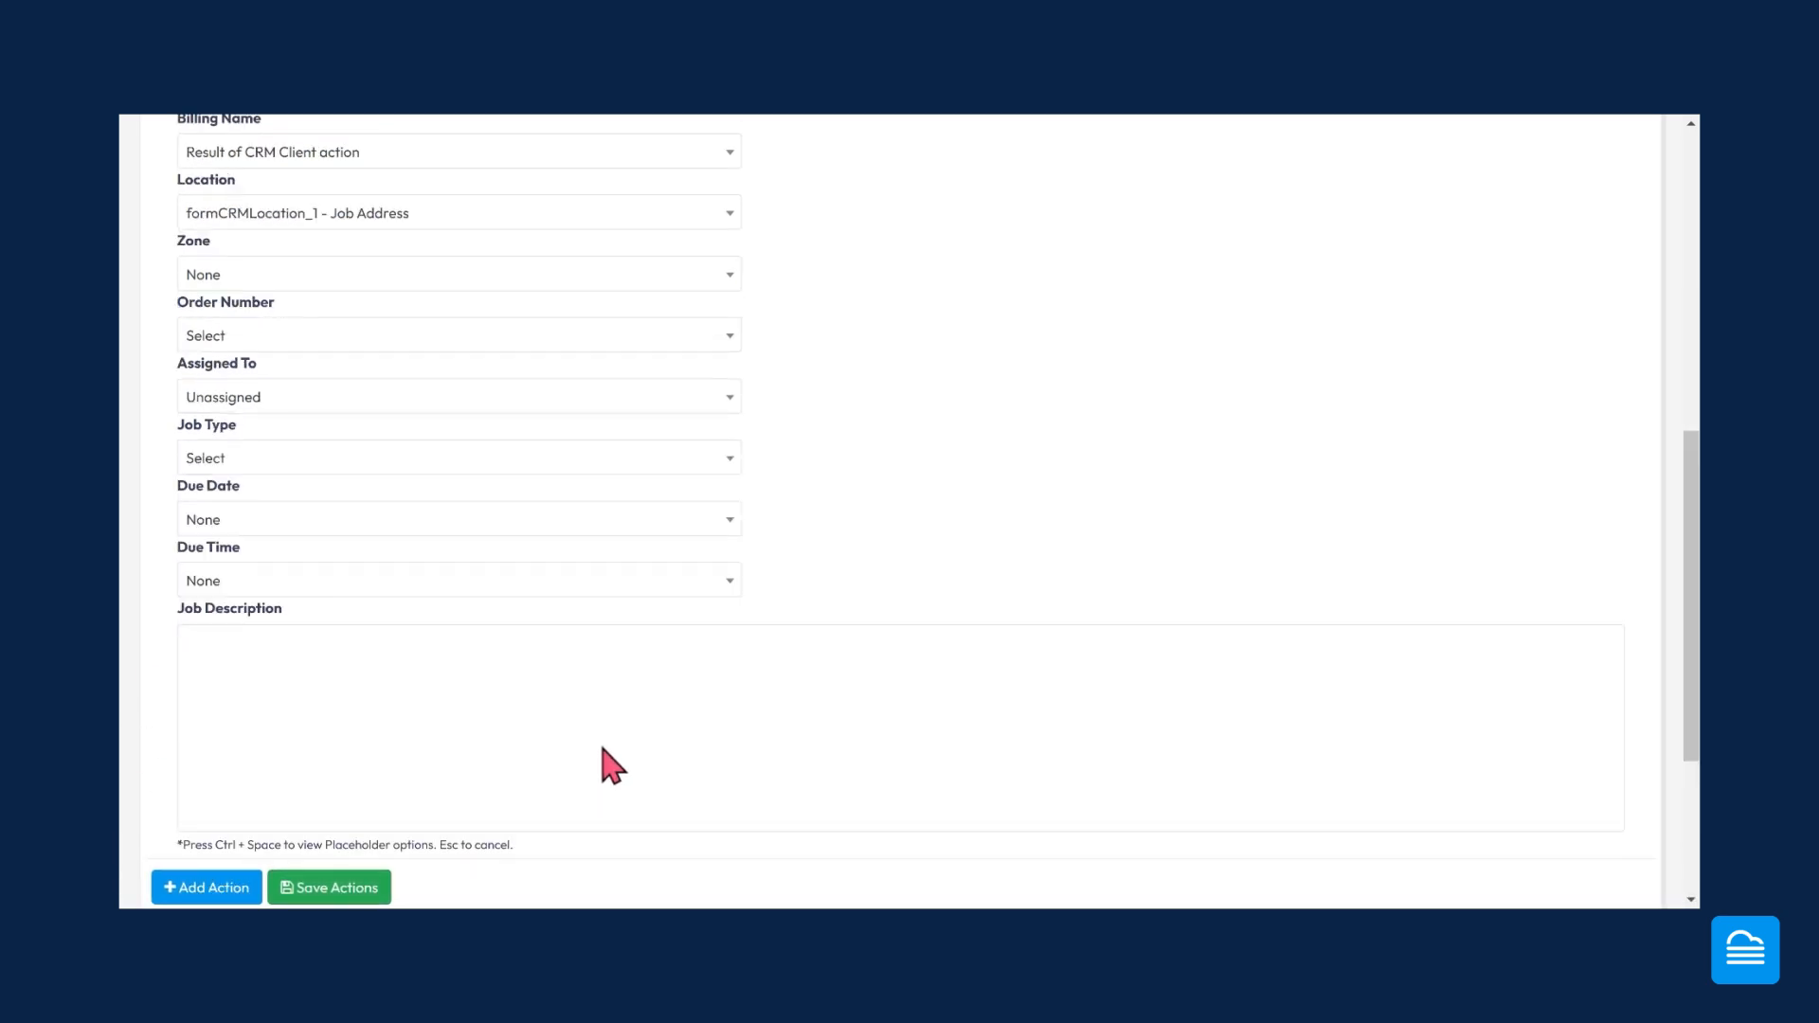
pyautogui.scroll(3, 602, 746)
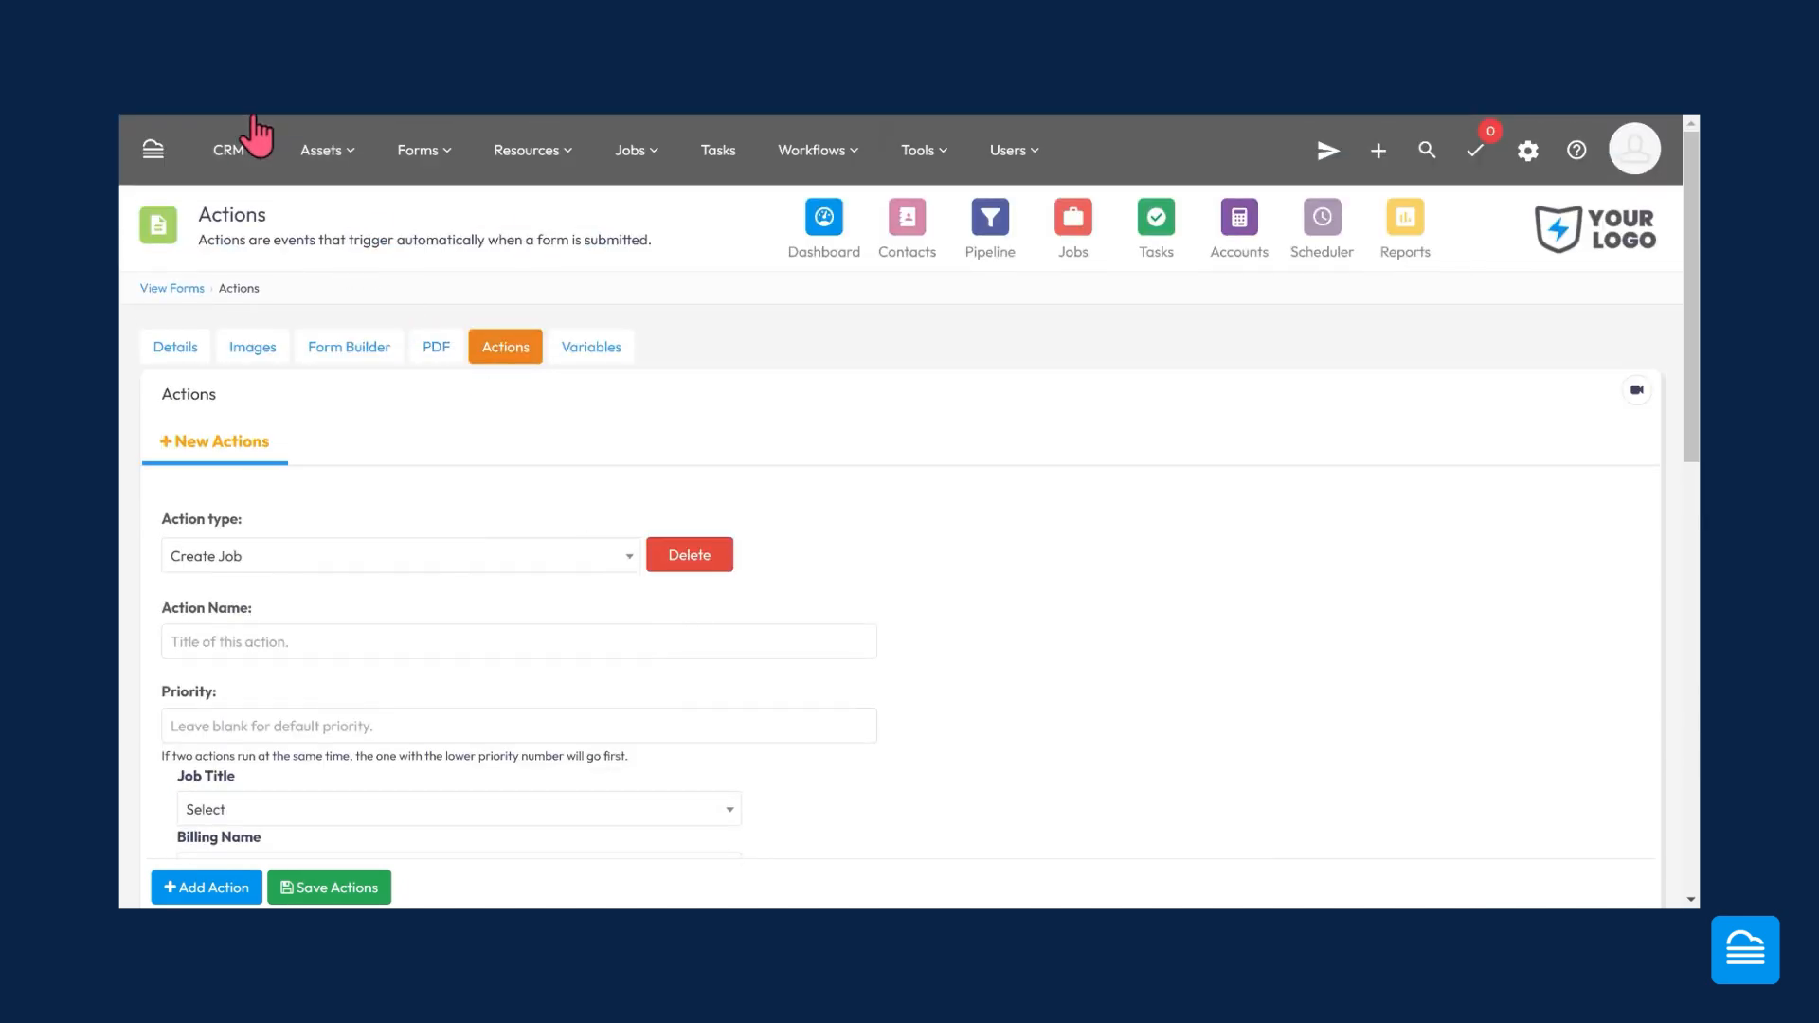
pyautogui.click(282, 422)
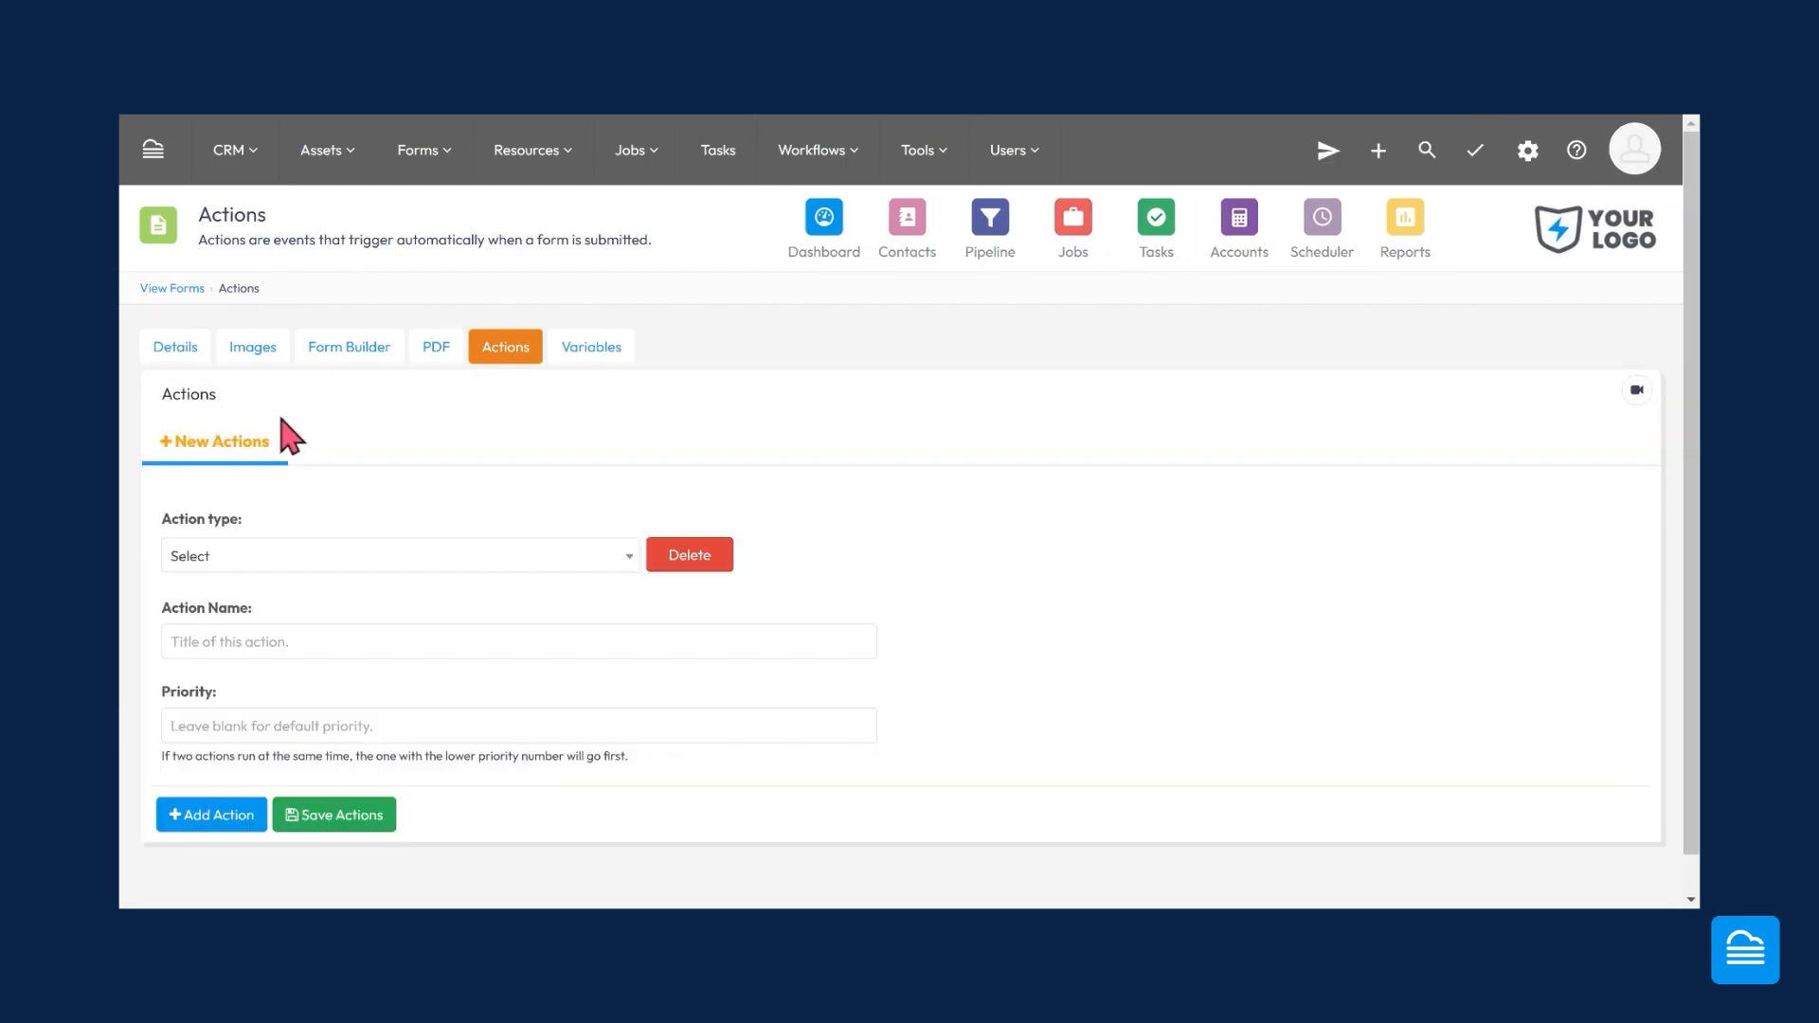
pyautogui.click(353, 564)
pyautogui.scroll(-3, 405, 706)
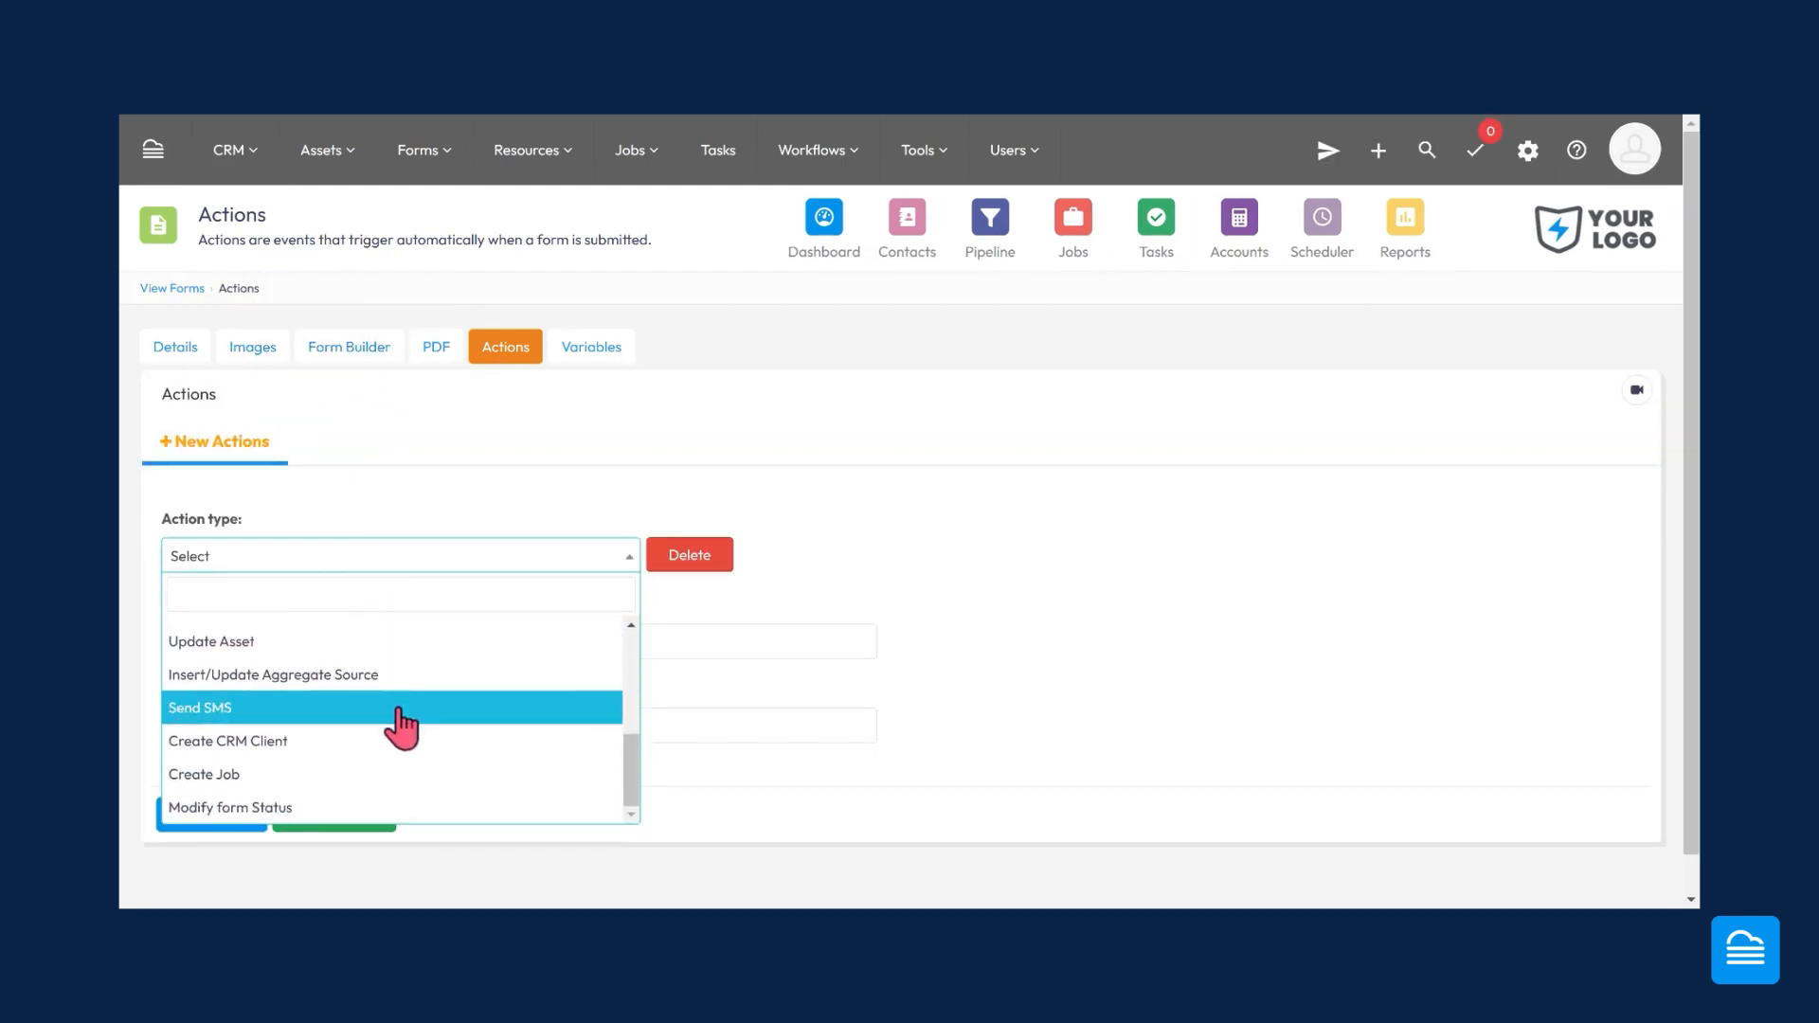
pyautogui.click(334, 811)
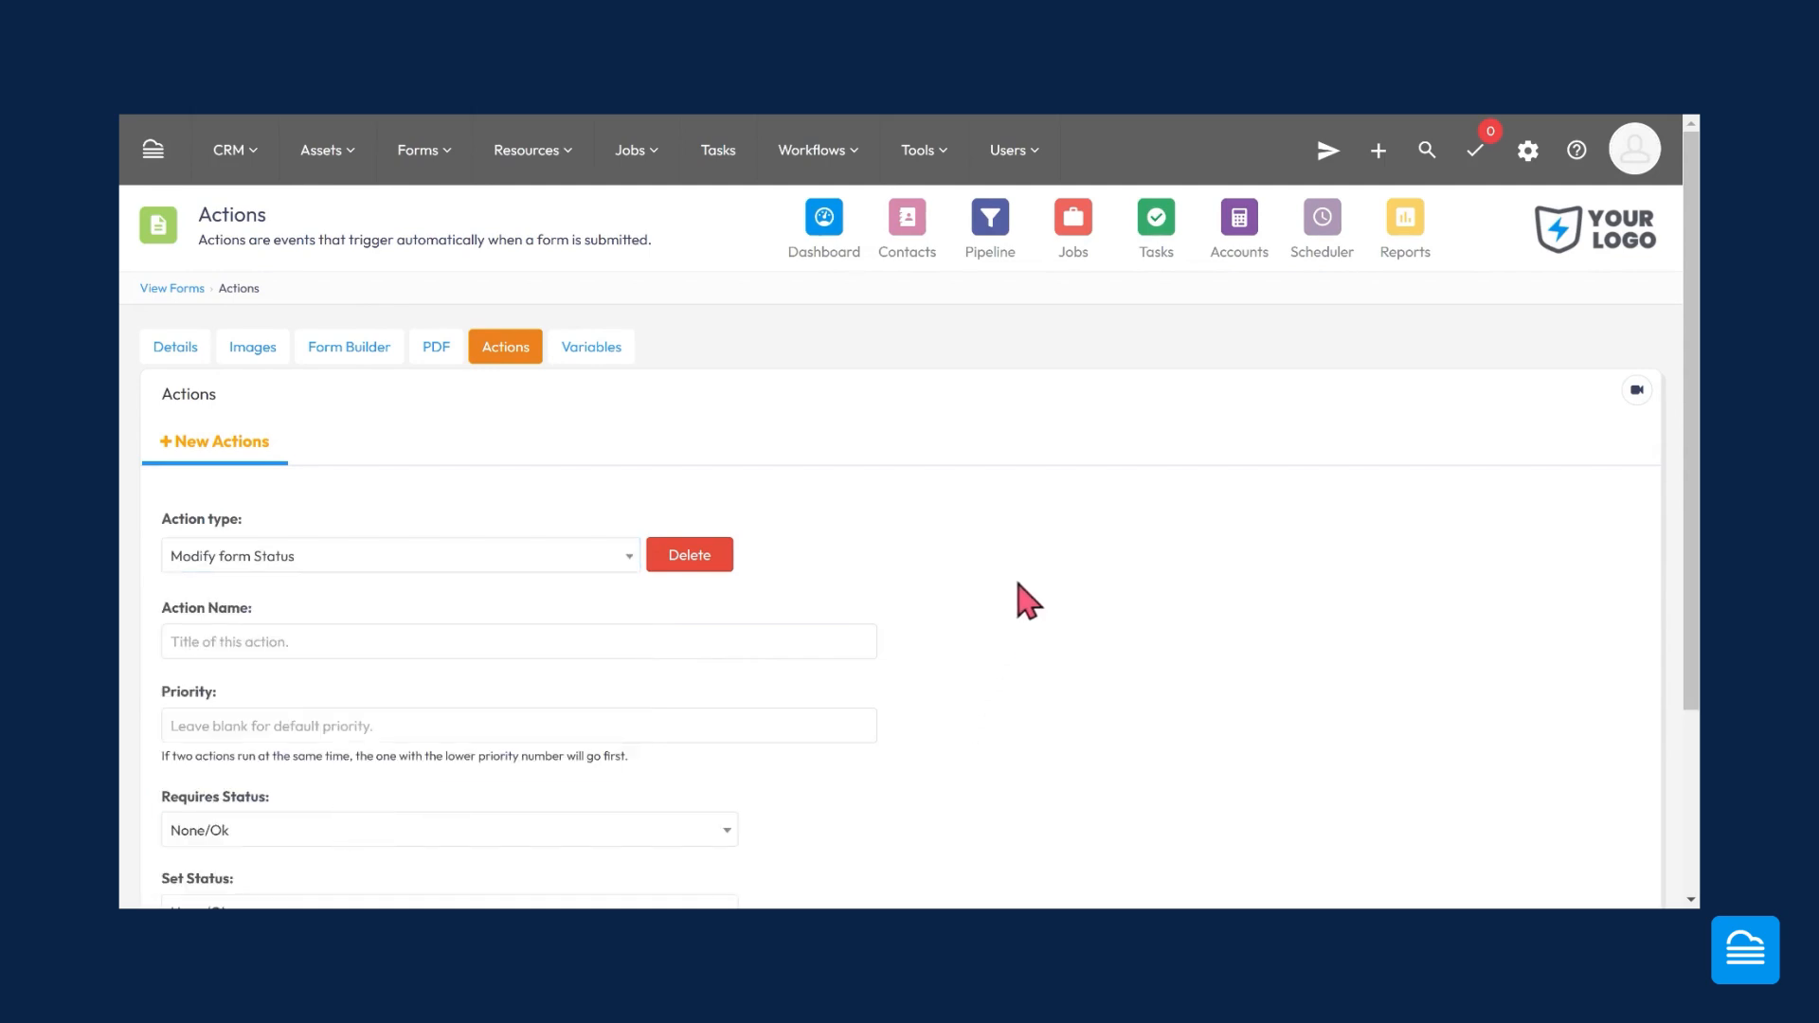
# - Set the form status action's Requires Status to Pending and its Set Status to Accepted
pyautogui.scroll(-2, 947, 616)
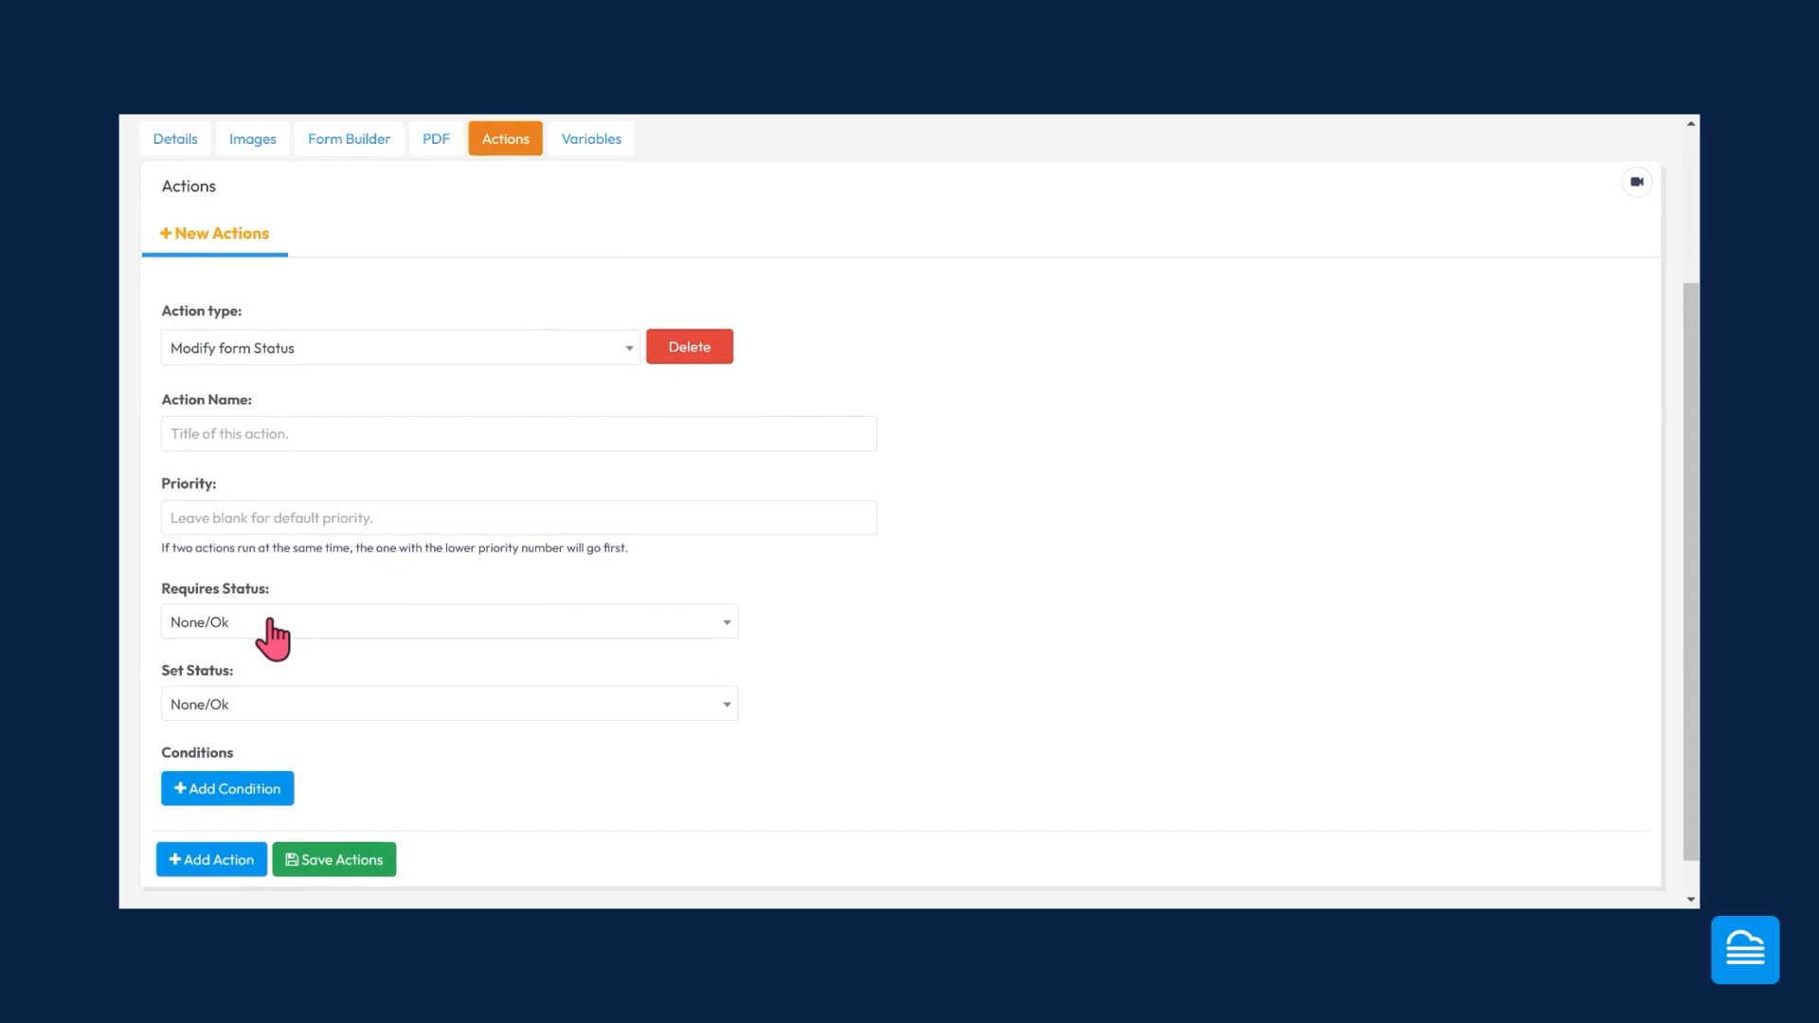
pyautogui.scroll(-1, 269, 622)
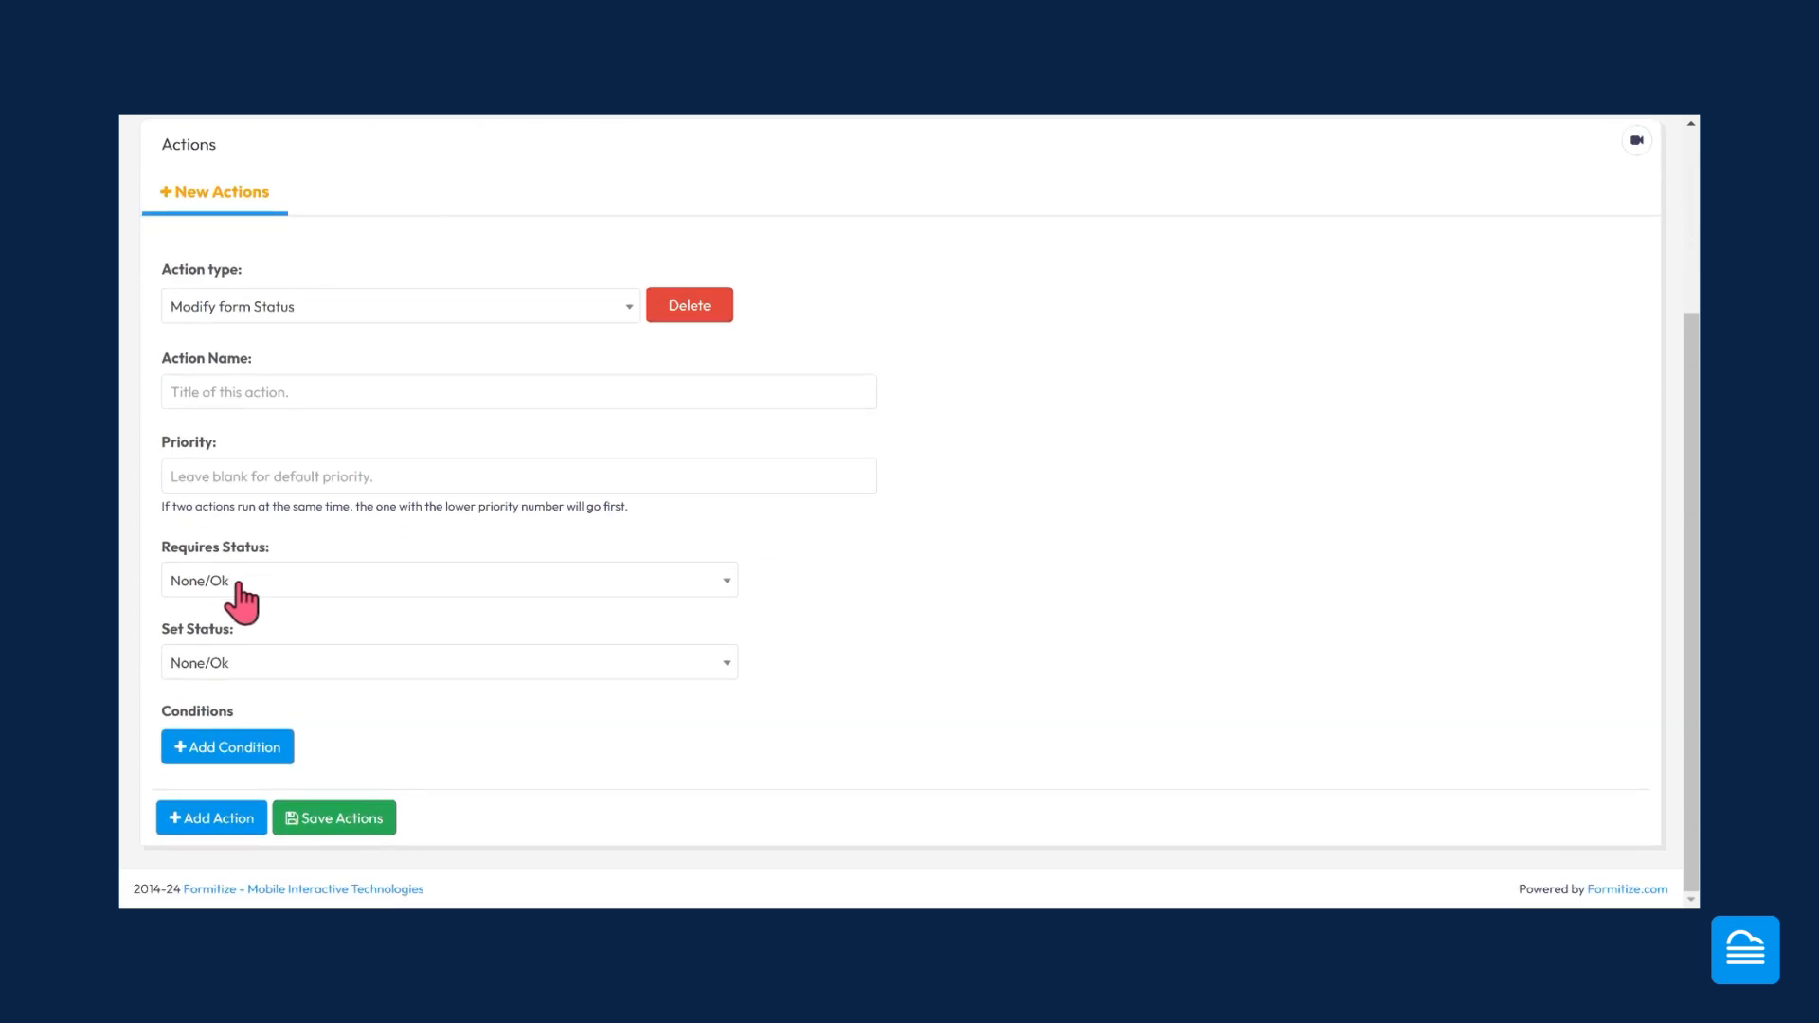
pyautogui.click(254, 581)
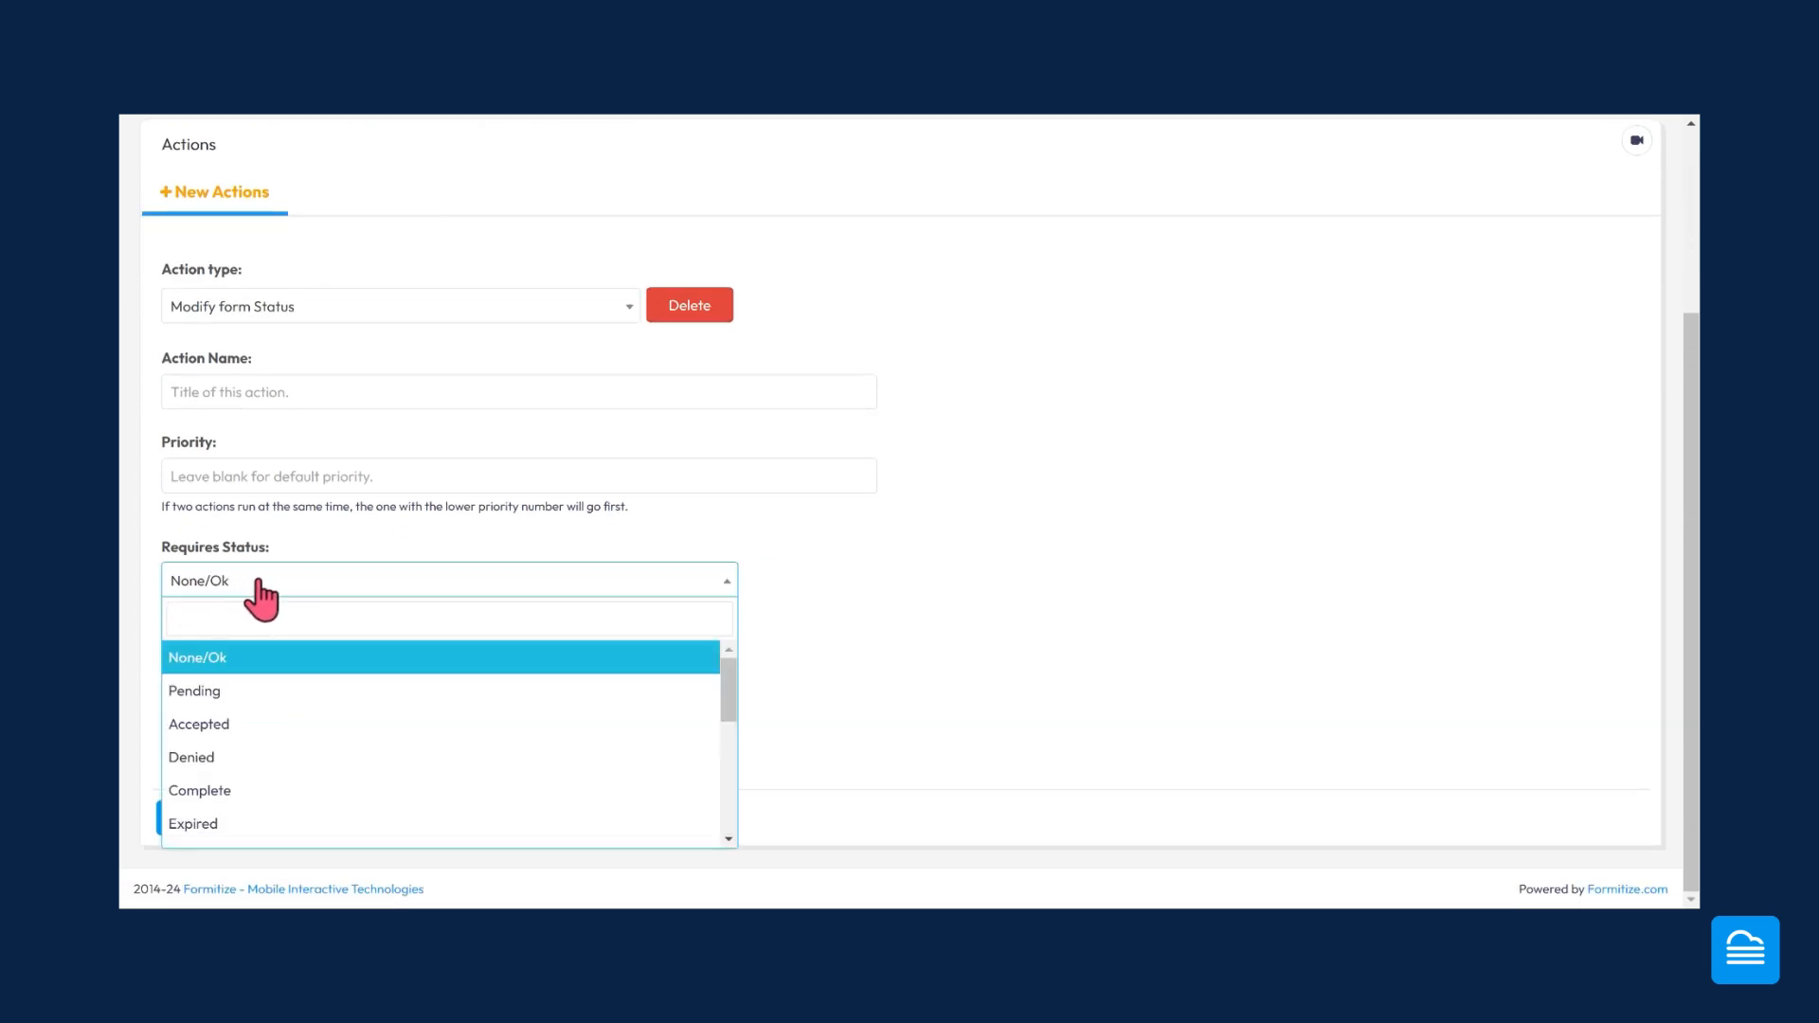
pyautogui.click(244, 701)
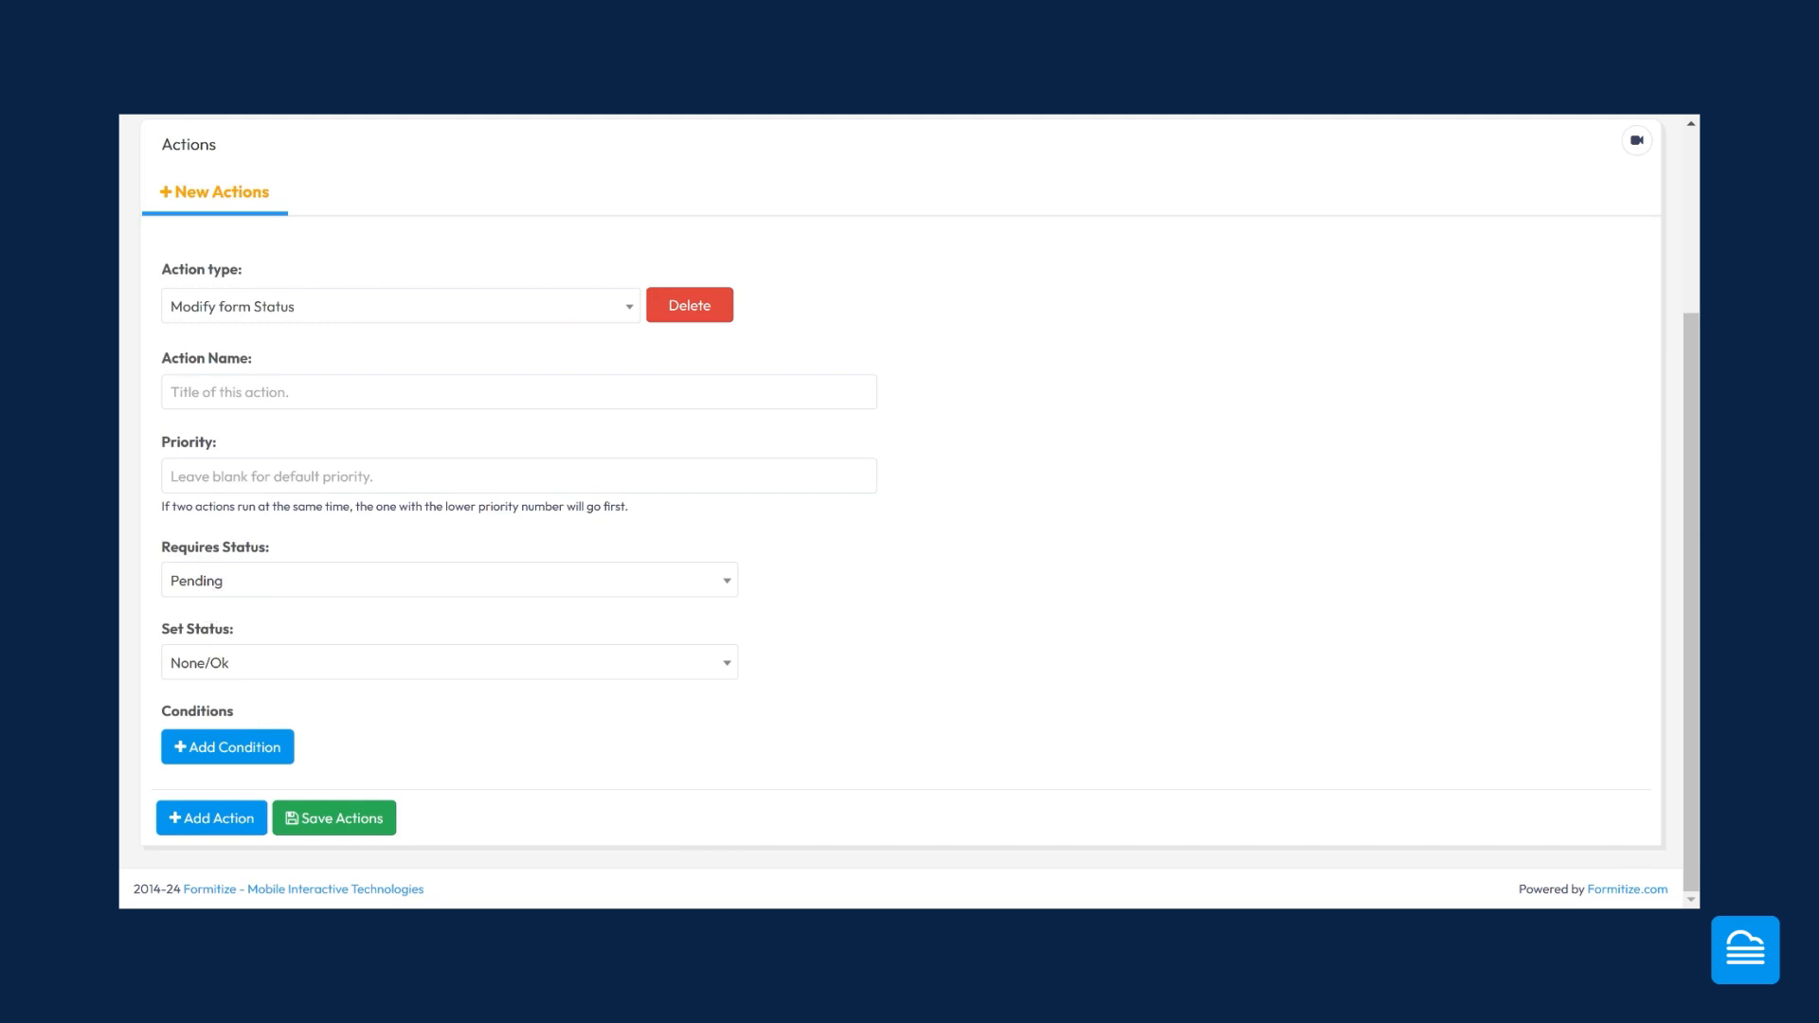
pyautogui.click(220, 665)
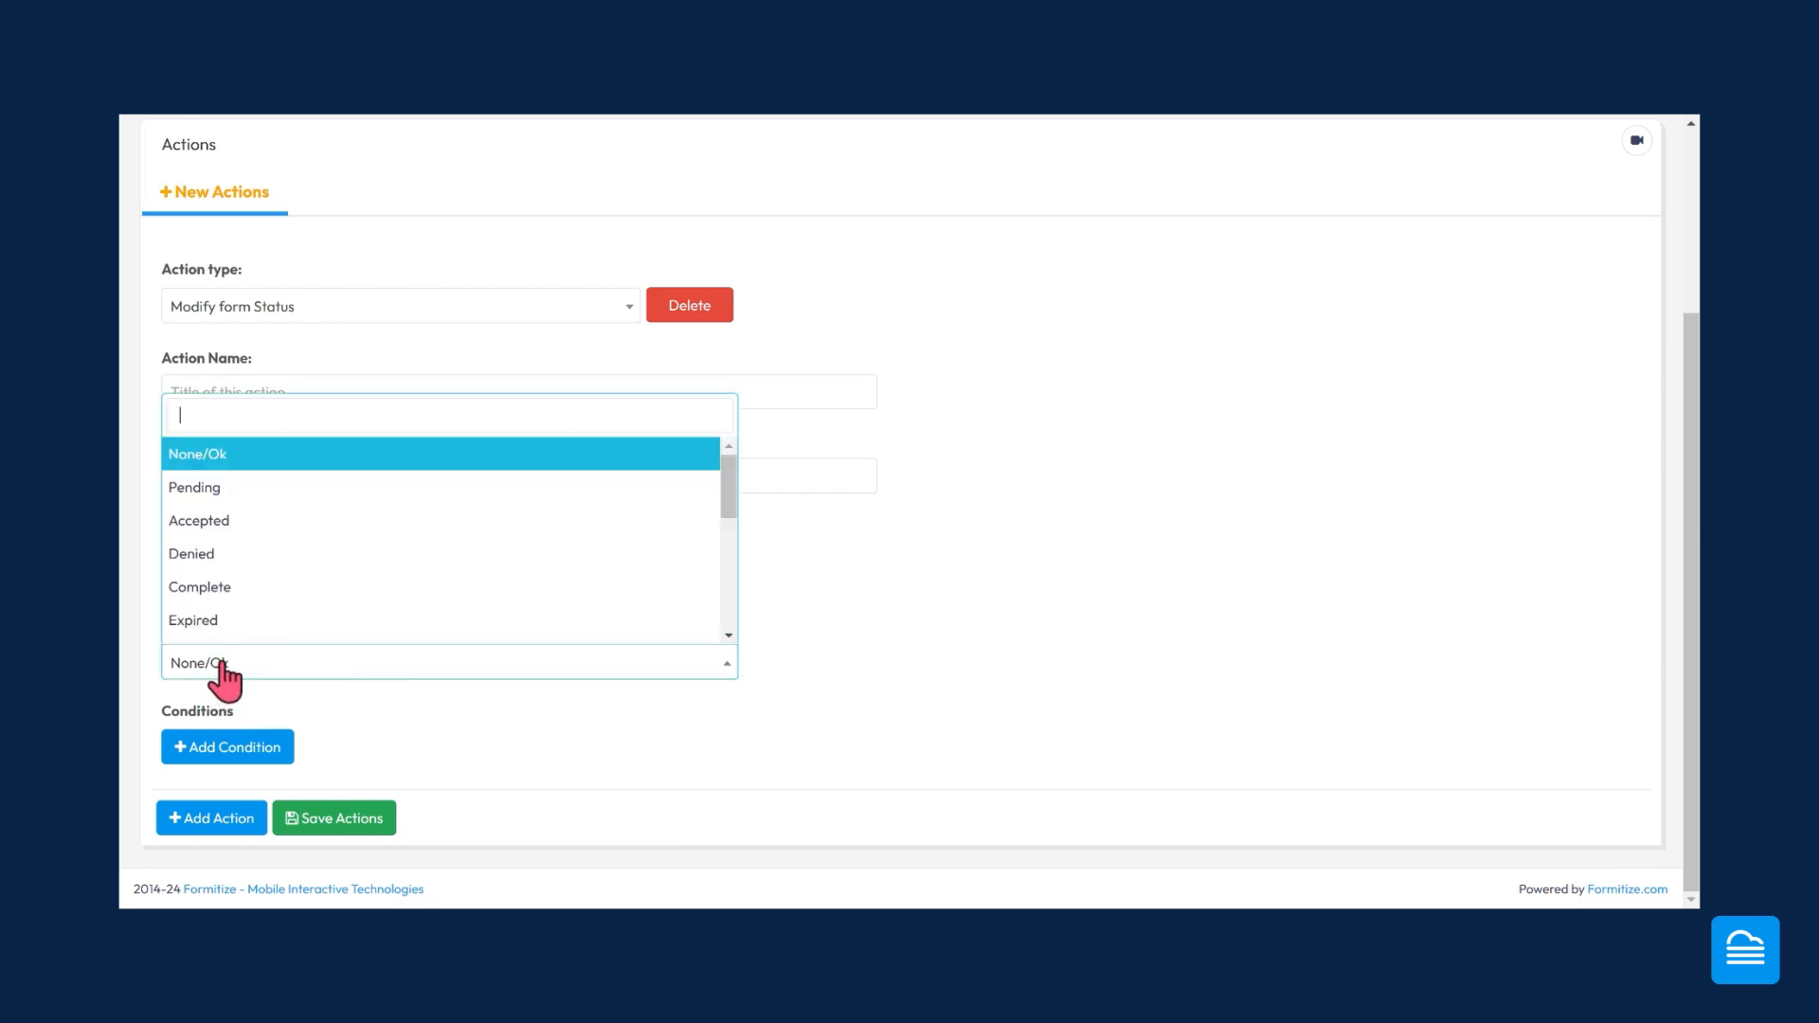
pyautogui.click(212, 523)
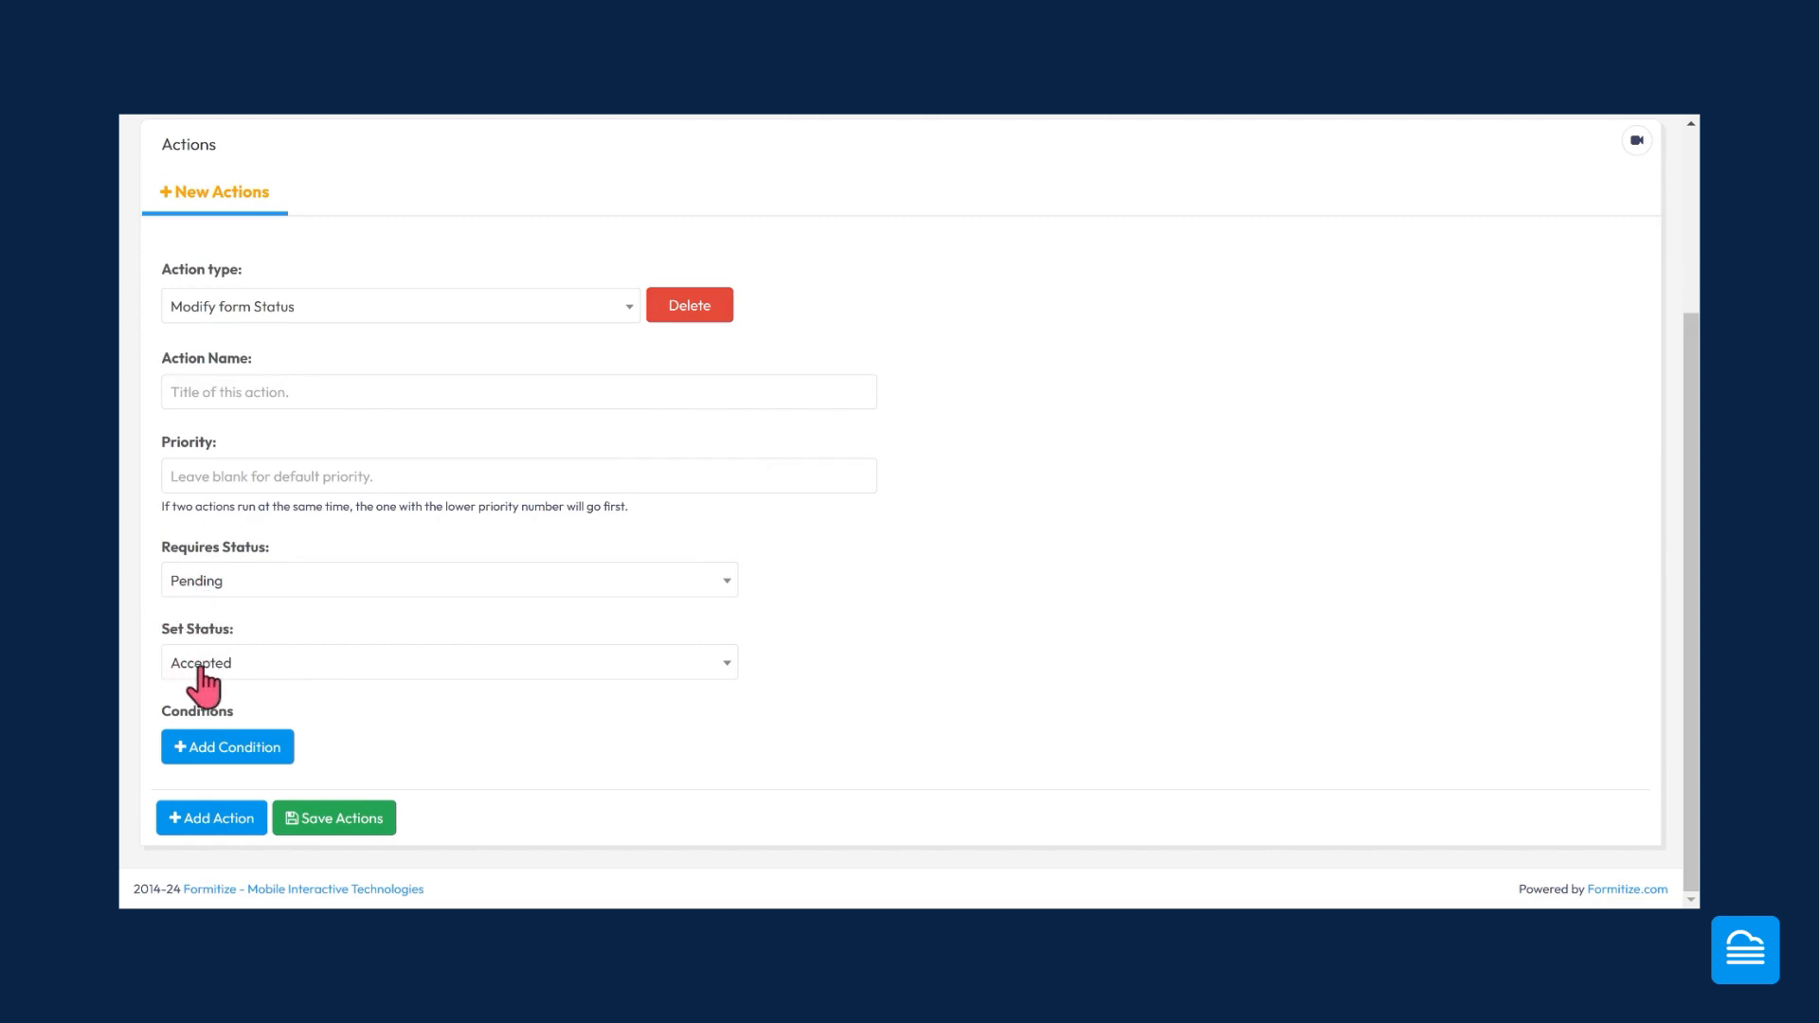
# - Set Requires Status to None/Ok and add a blank condition to the Modify form Status action
pyautogui.click(201, 581)
pyautogui.click(202, 654)
pyautogui.click(239, 755)
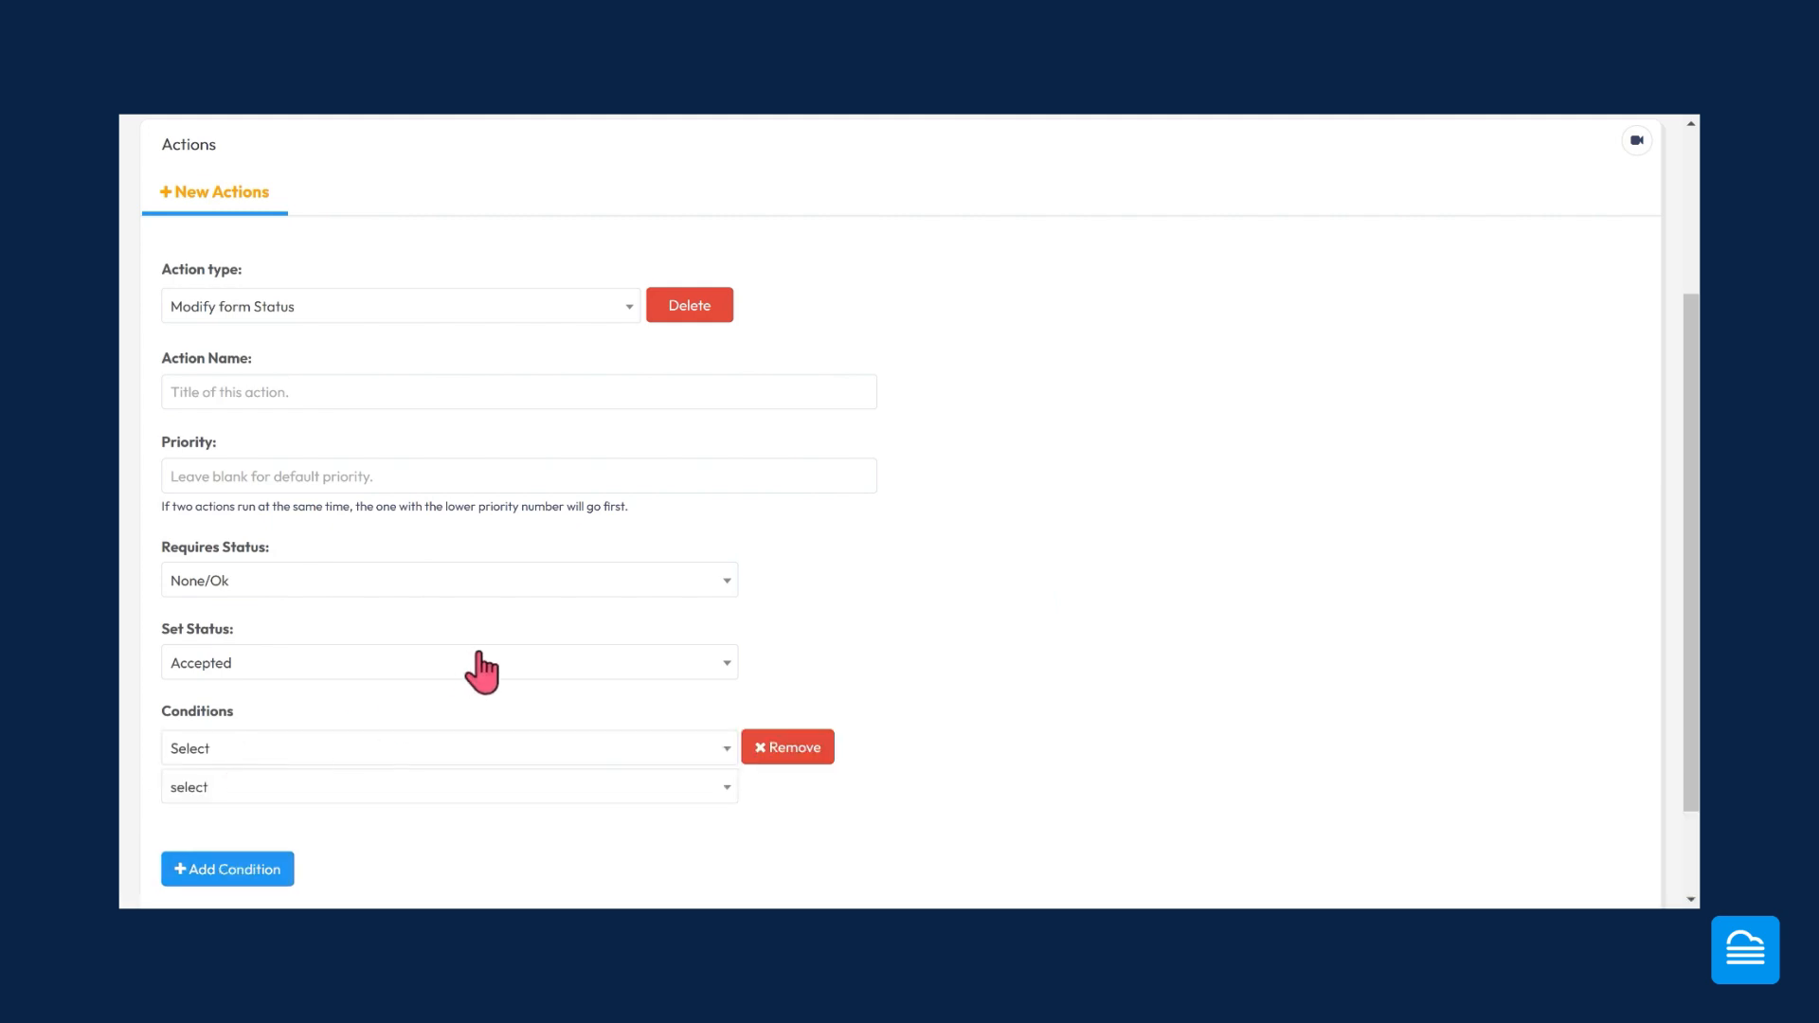
# - Review the form fields offered for the new condition on the Modify form Status action
pyautogui.scroll(-2, 398, 682)
pyautogui.click(252, 626)
pyautogui.scroll(-10, 410, 789)
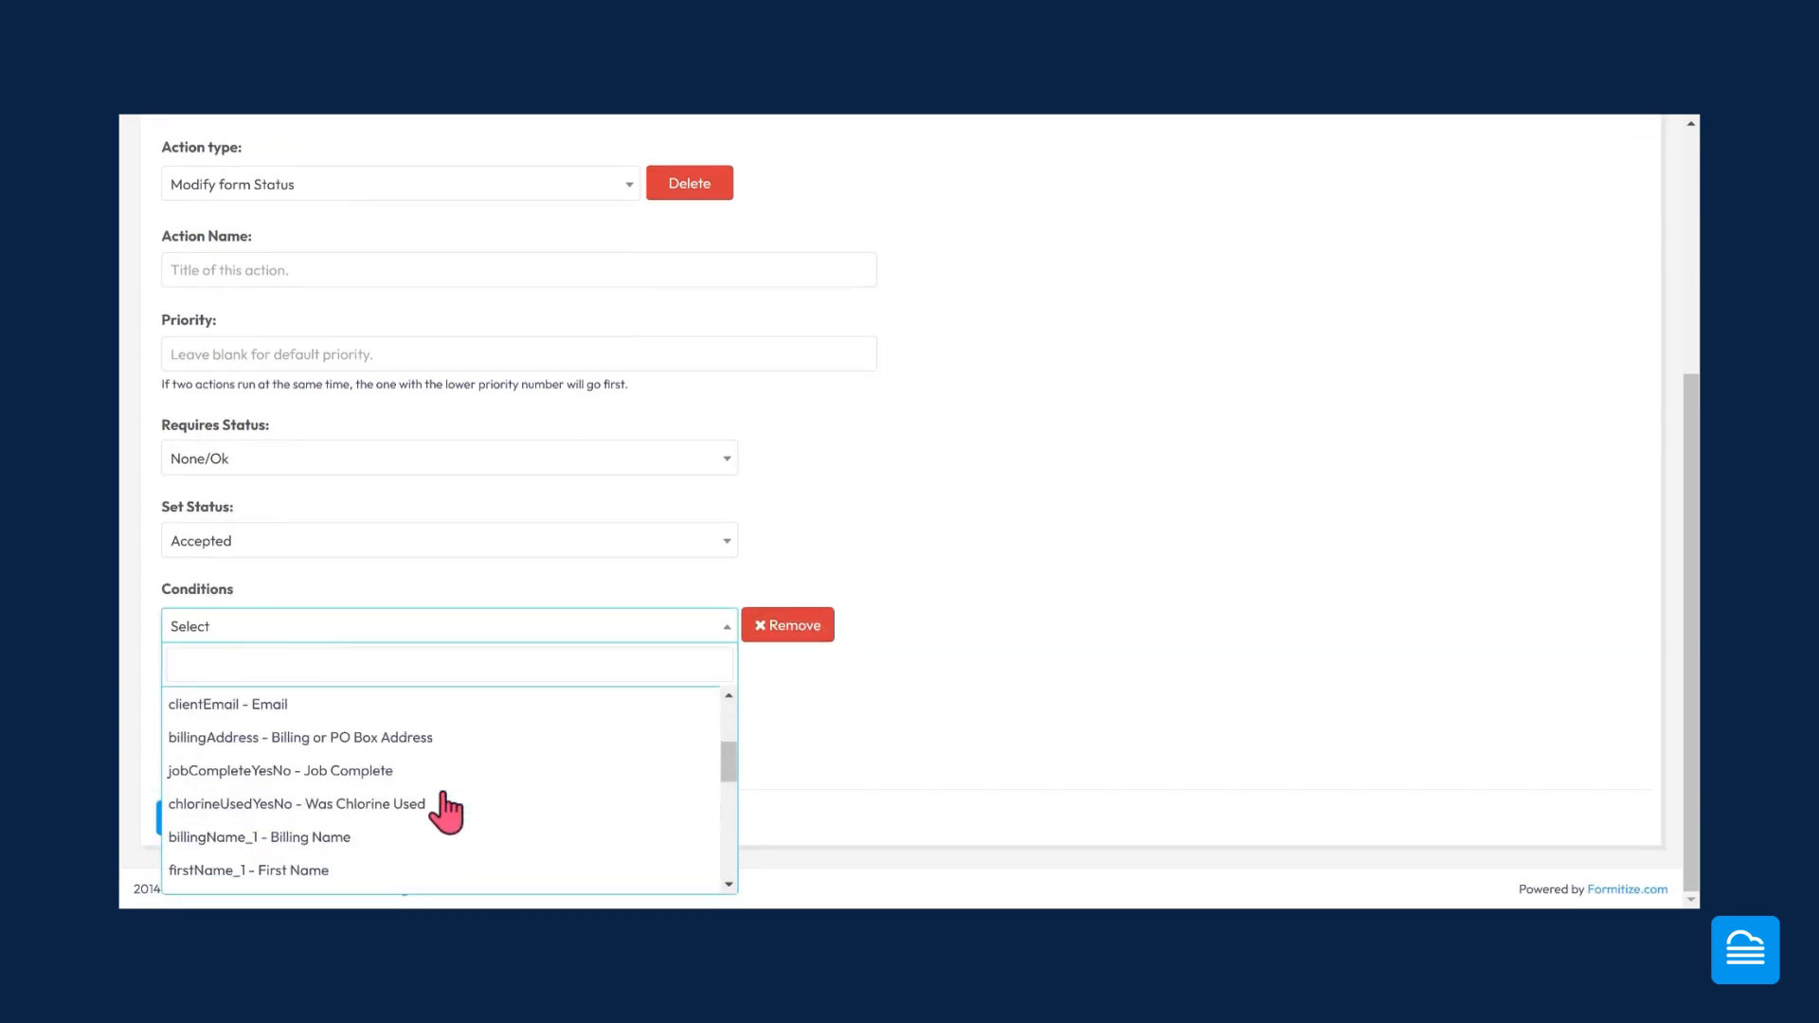
pyautogui.scroll(5, 400, 782)
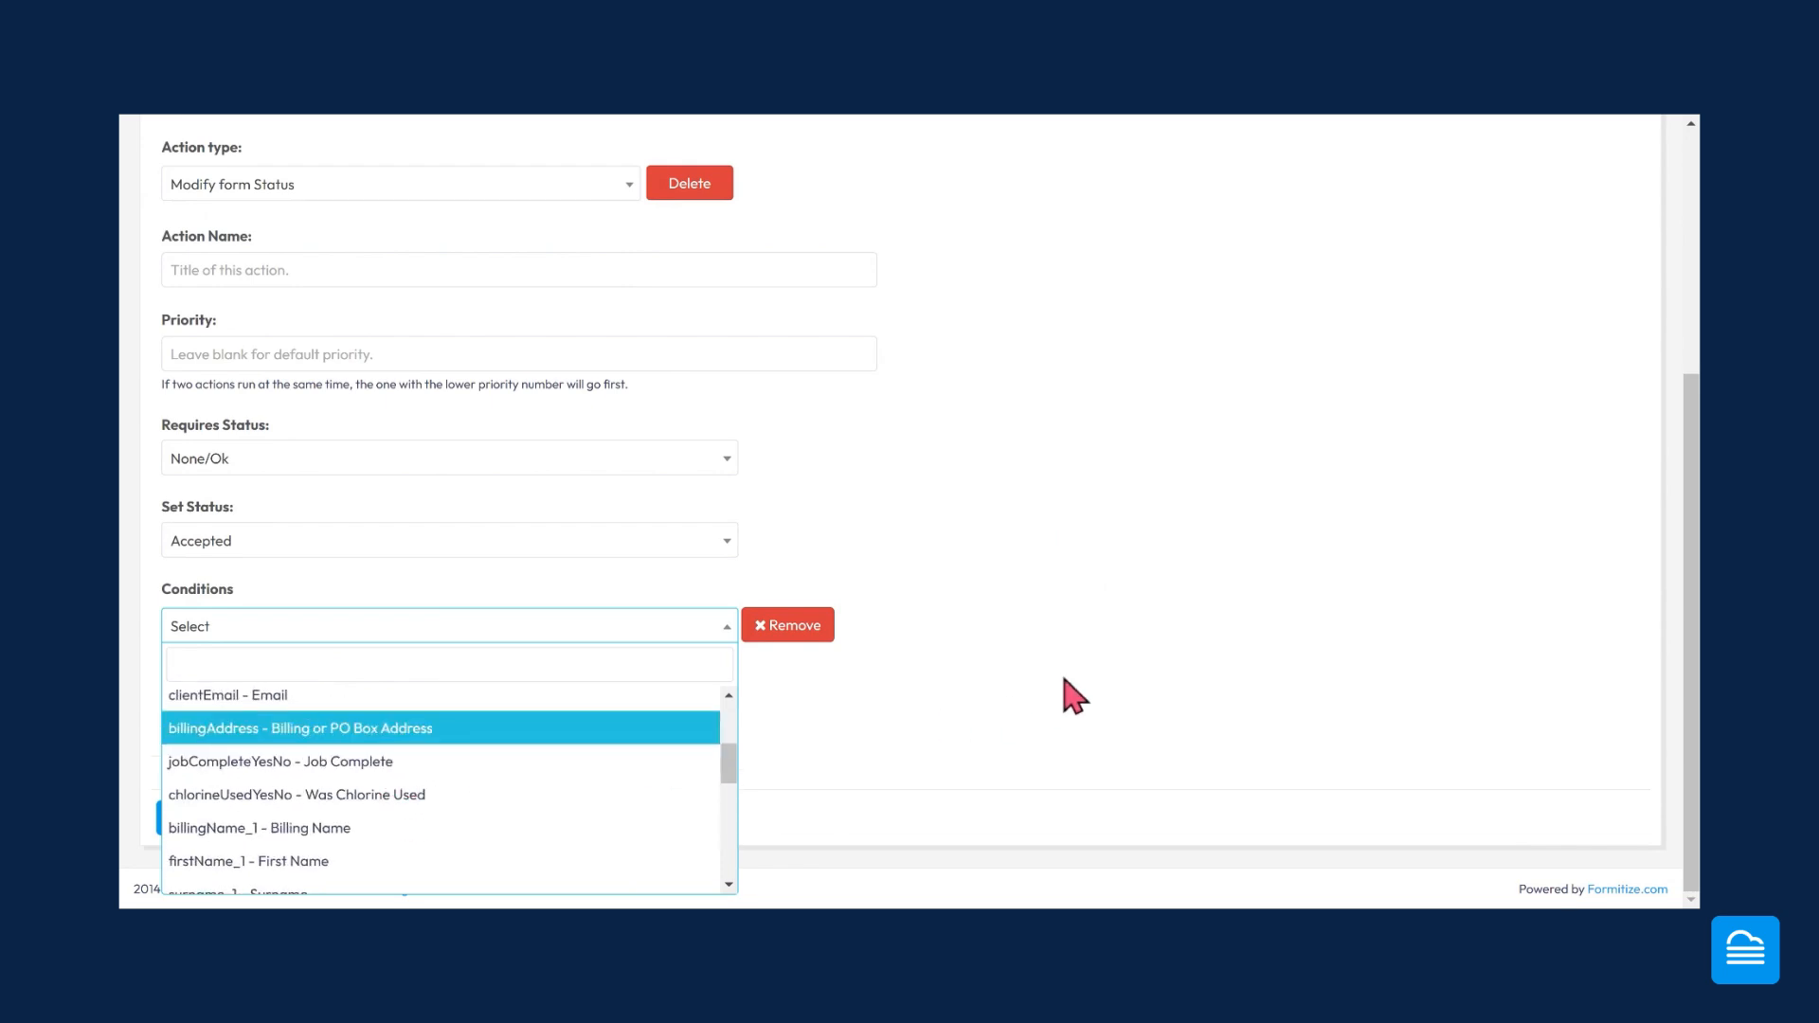
pyautogui.click(1066, 691)
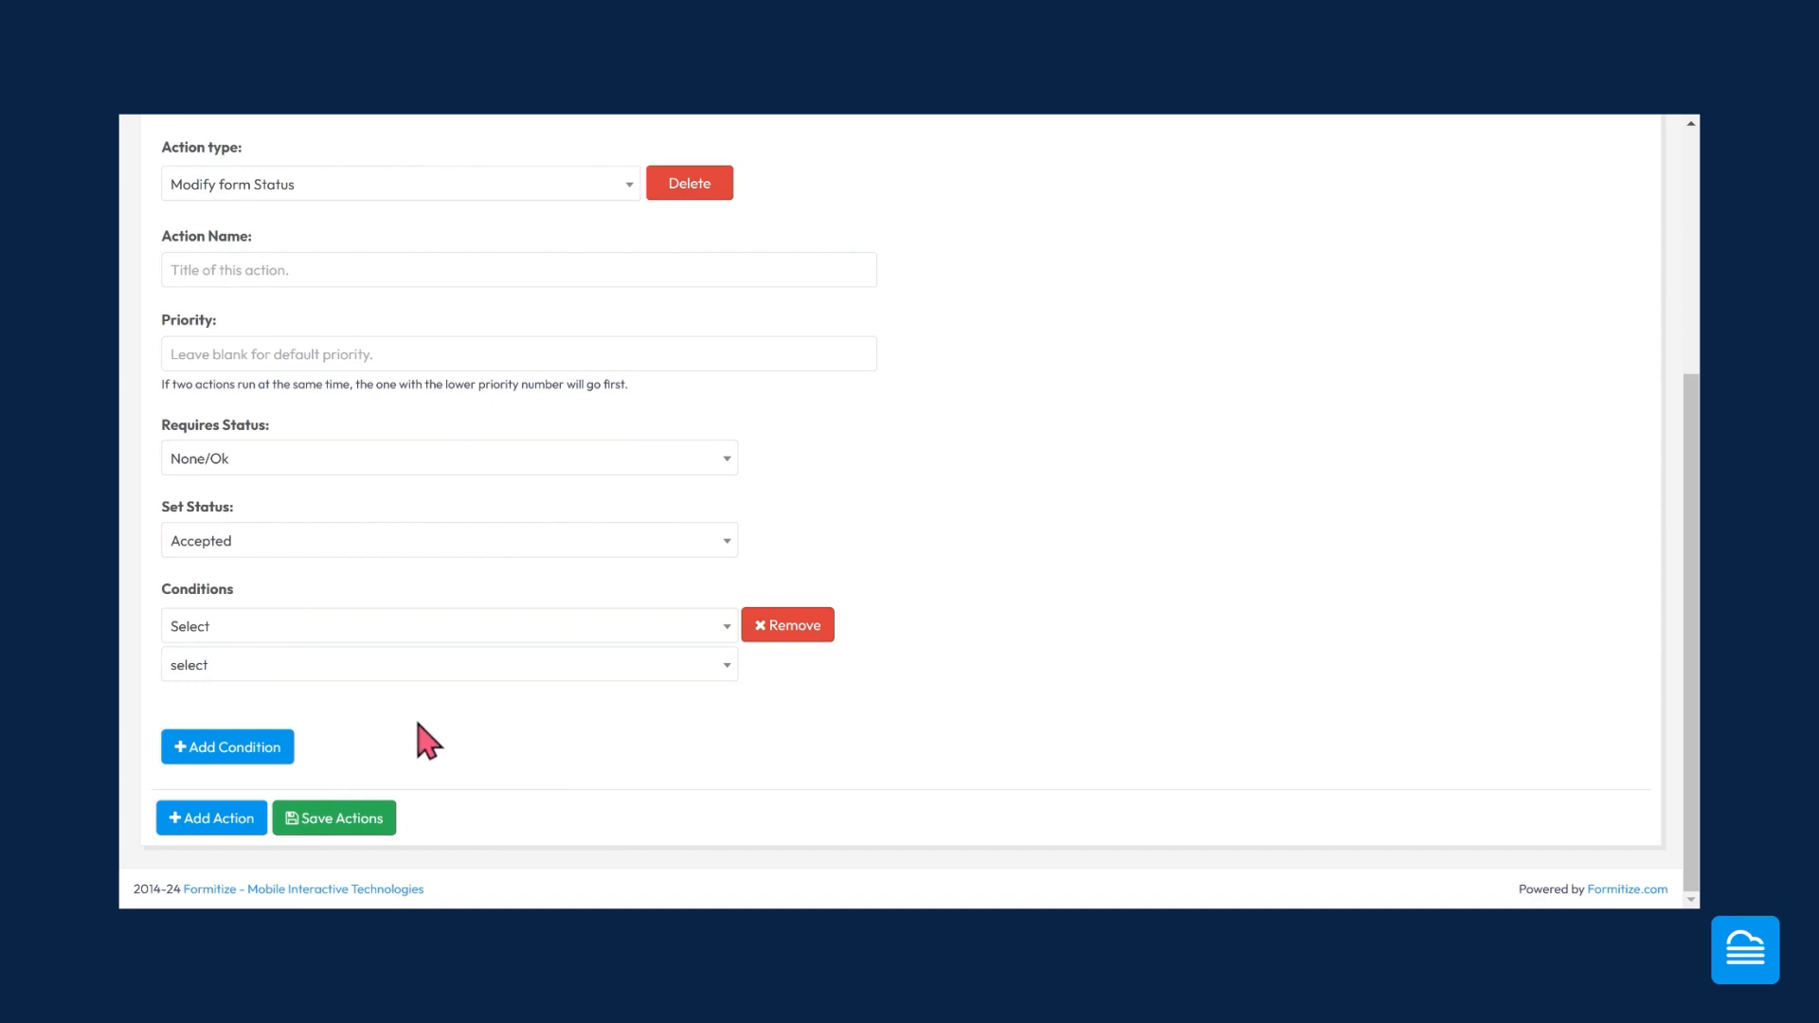
# - Open the help options to locate the User Guide
pyautogui.scroll(2, 431, 763)
pyautogui.scroll(2, 431, 763)
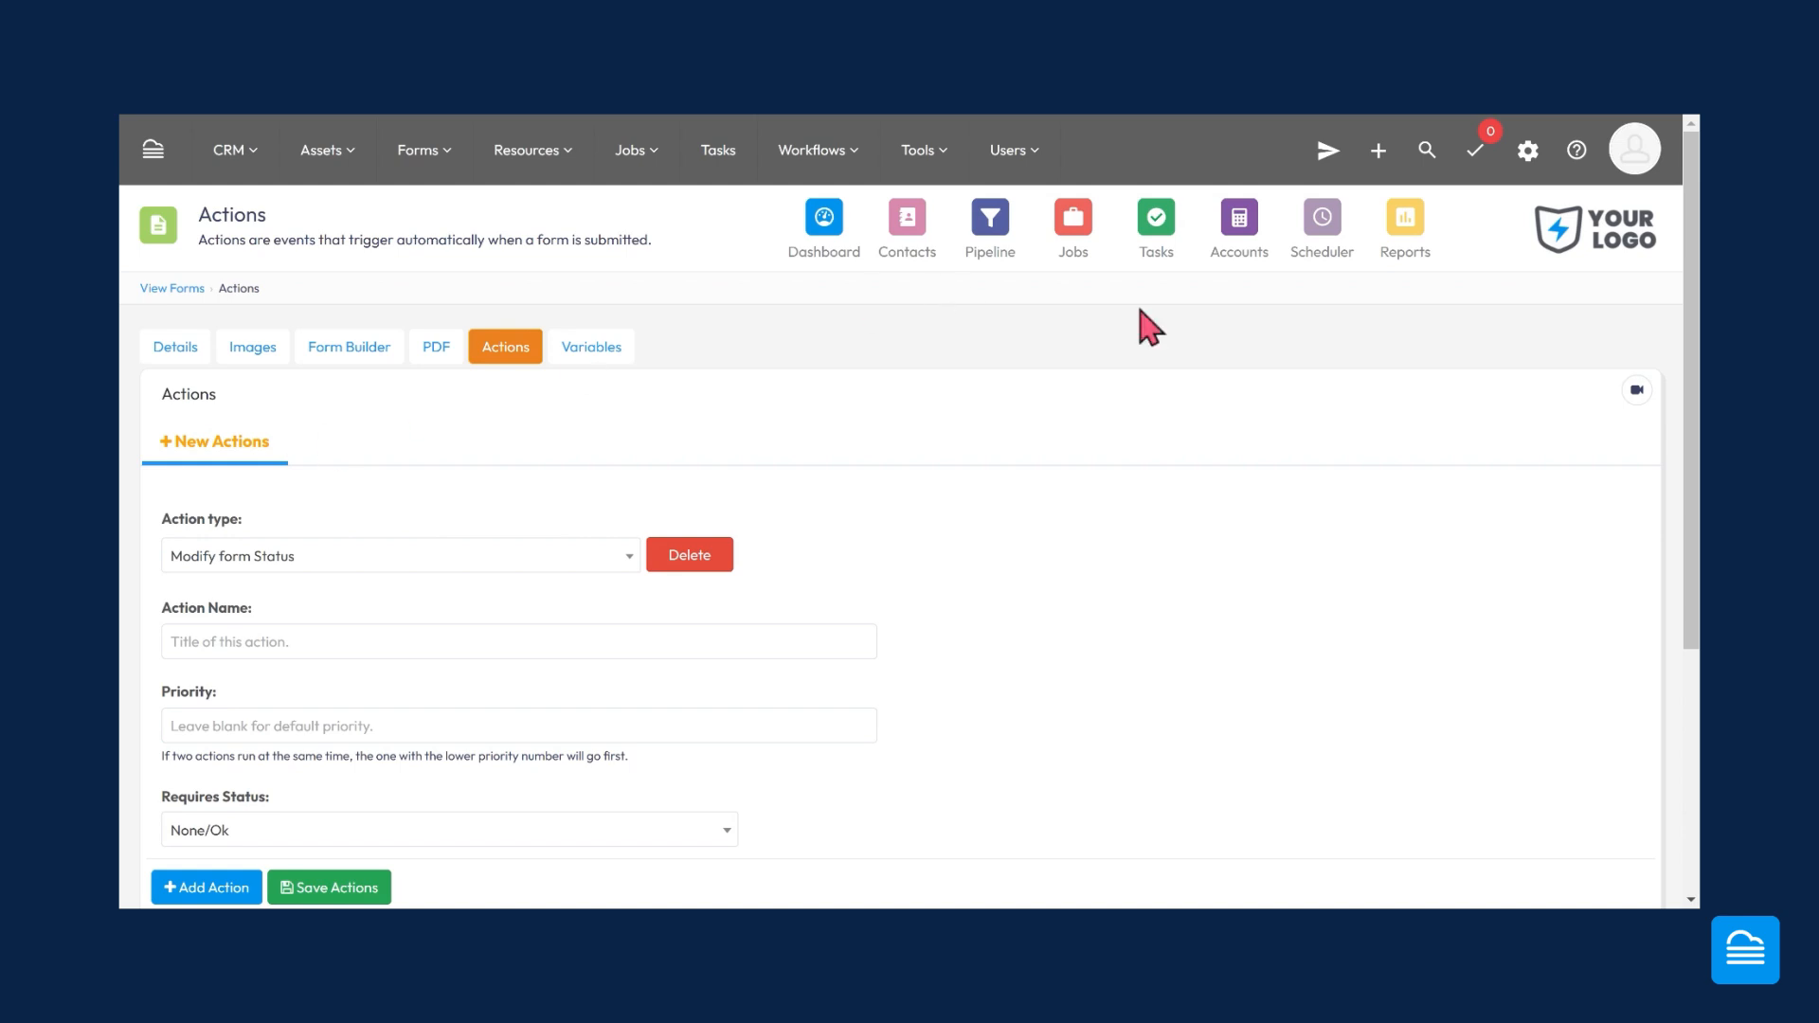
pyautogui.click(1577, 155)
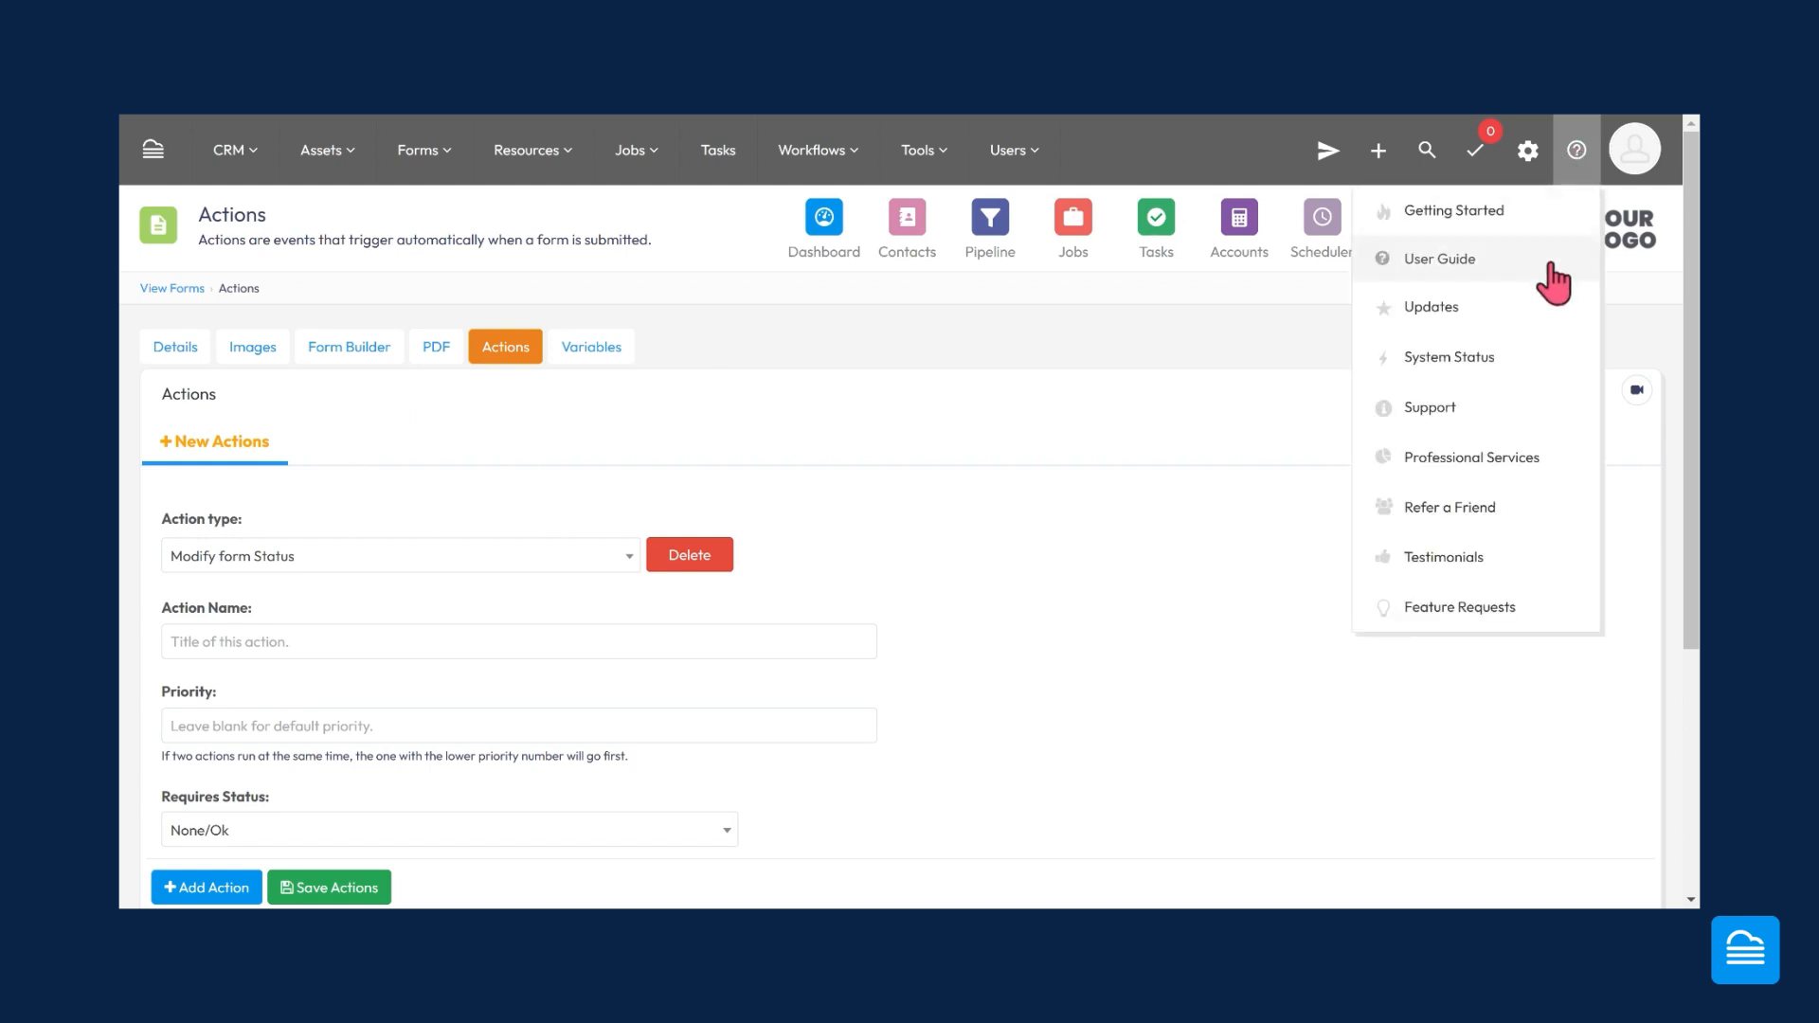